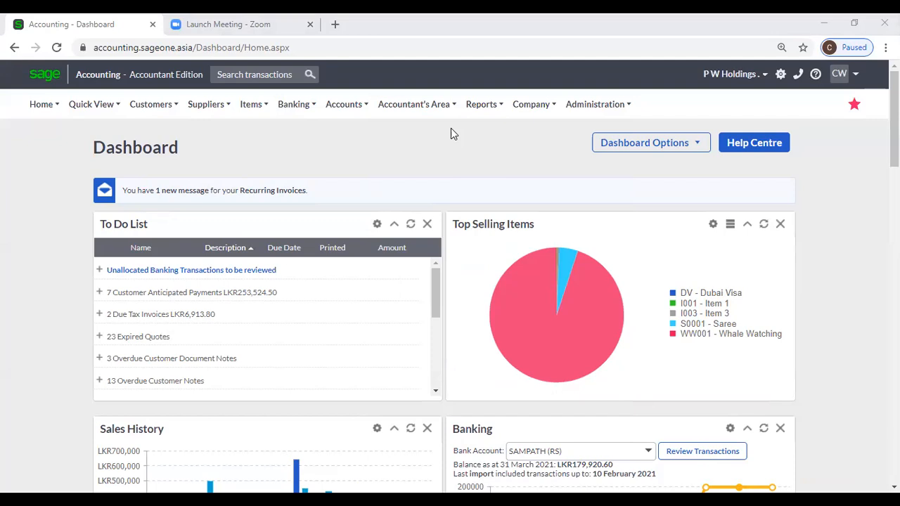
{"action": "left_click", "coordinate": [422, 104]}
{"action": "mouse_move", "coordinate": [410, 218]}
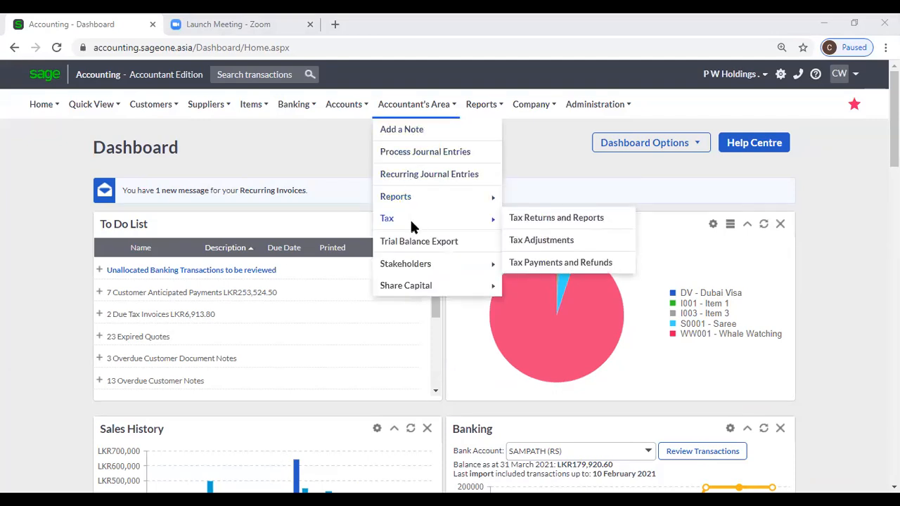
{"action": "mouse_move", "coordinate": [417, 196]}
{"action": "mouse_move", "coordinate": [543, 200]}
{"action": "mouse_move", "coordinate": [550, 240]}
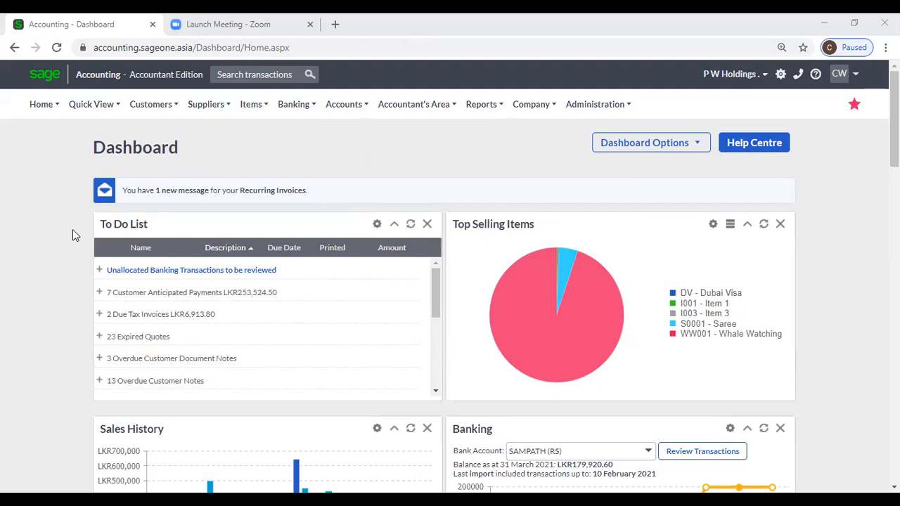
- Open the Profit and Loss report from the accountant's management reports
{"action": "left_click", "coordinate": [413, 104]}
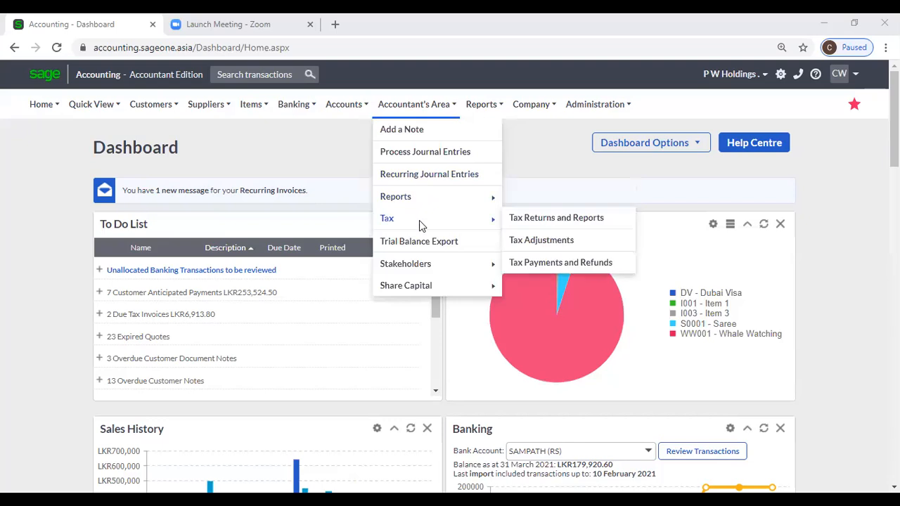
{"action": "mouse_move", "coordinate": [578, 199]}
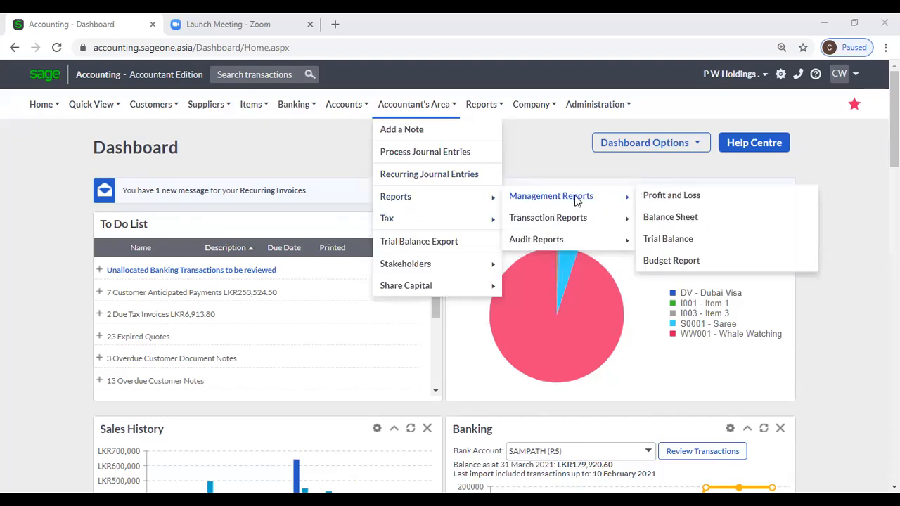
{"action": "left_click", "coordinate": [650, 200]}
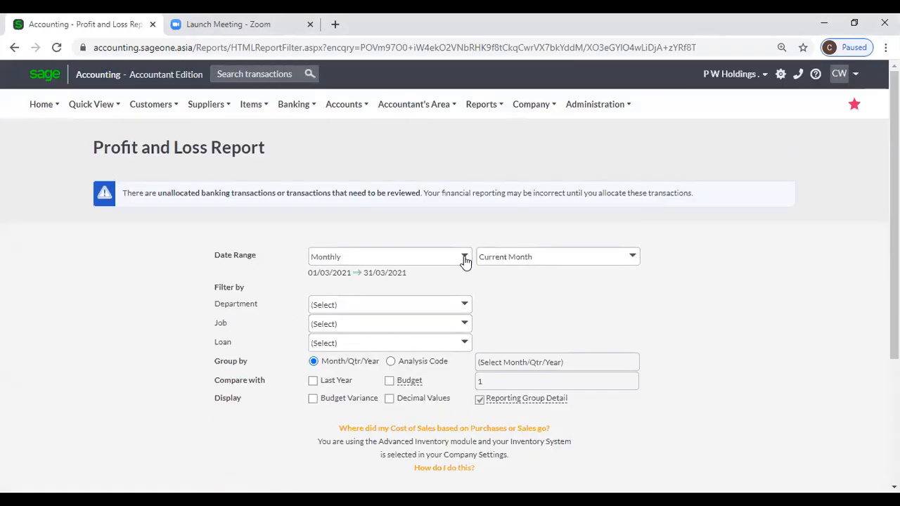
- Generate the Profit and Loss report for a yearly date range covering the current year, grouped by quarter
{"action": "left_click", "coordinate": [464, 260]}
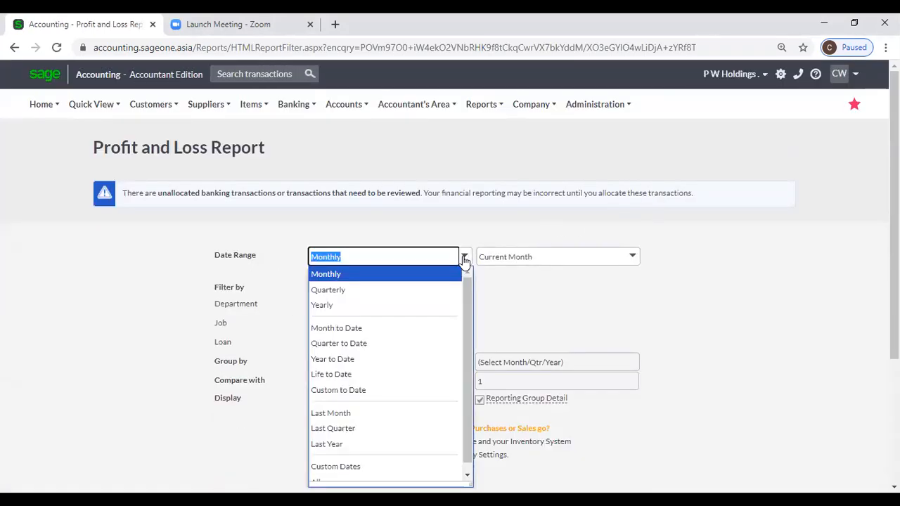
{"action": "left_click", "coordinate": [388, 303]}
{"action": "left_click", "coordinate": [520, 313]}
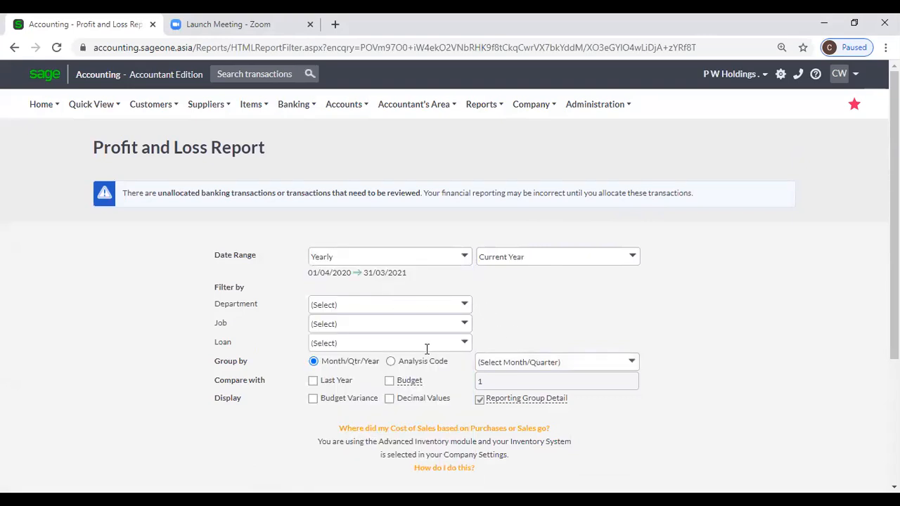
{"action": "left_click", "coordinate": [632, 362]}
{"action": "left_click", "coordinate": [574, 415]}
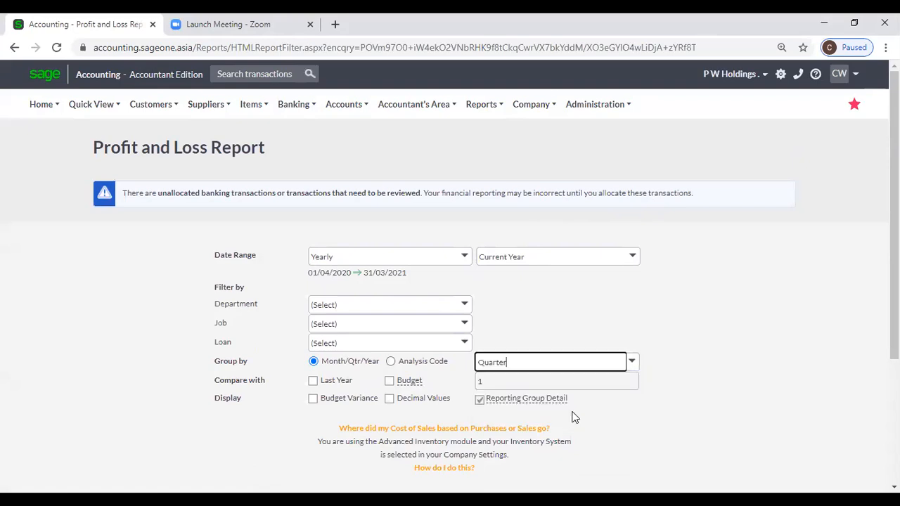
{"action": "scroll", "coordinate": [536, 394], "scroll_direction": "down", "scroll_amount": 2}
{"action": "left_click", "coordinate": [465, 389]}
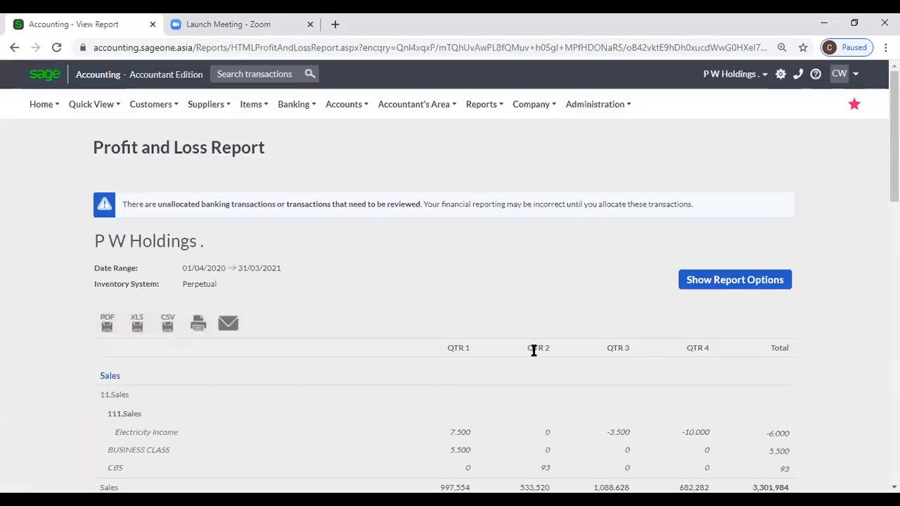
- Regroup the yearly Profit and Loss report by month and refresh it
{"action": "left_click", "coordinate": [700, 288]}
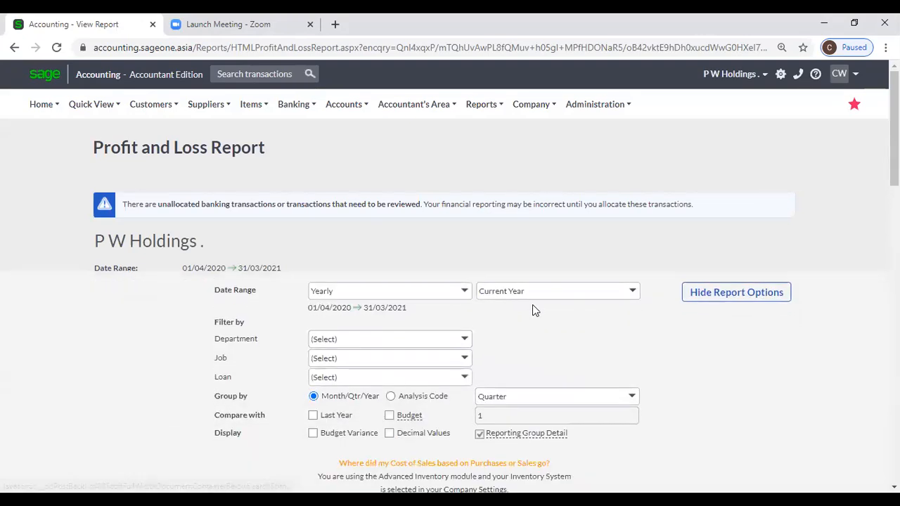
{"action": "left_click", "coordinate": [631, 385]}
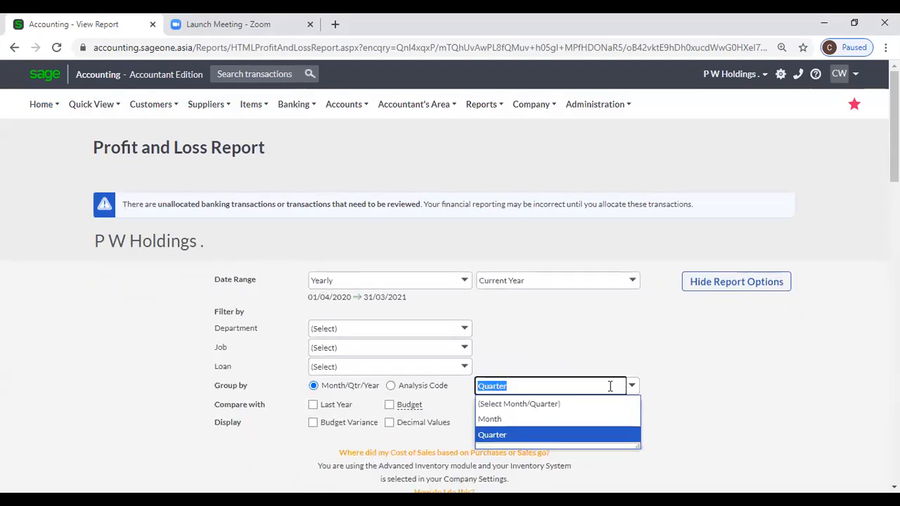
{"action": "left_click", "coordinate": [526, 417]}
{"action": "scroll", "coordinate": [693, 363], "scroll_direction": "down", "scroll_amount": 3}
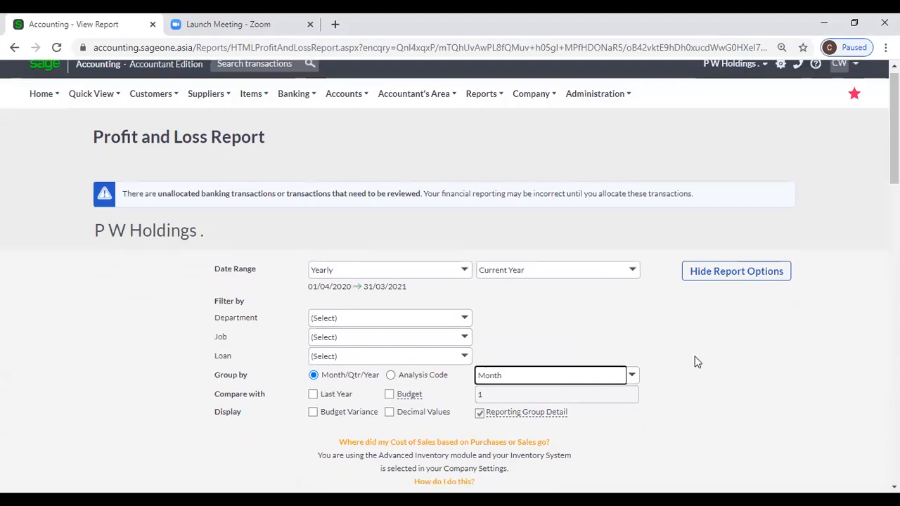
{"action": "left_click", "coordinate": [452, 334]}
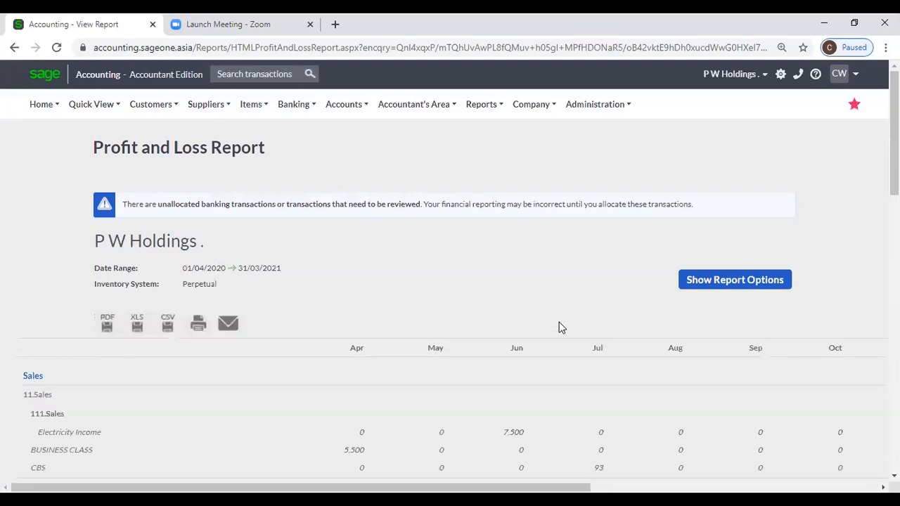
- Rerun the Profit and Loss report for the current quarter with a quarterly date range, grouped by month
{"action": "left_click", "coordinate": [691, 286]}
{"action": "left_click", "coordinate": [464, 280]}
{"action": "left_click", "coordinate": [328, 88]}
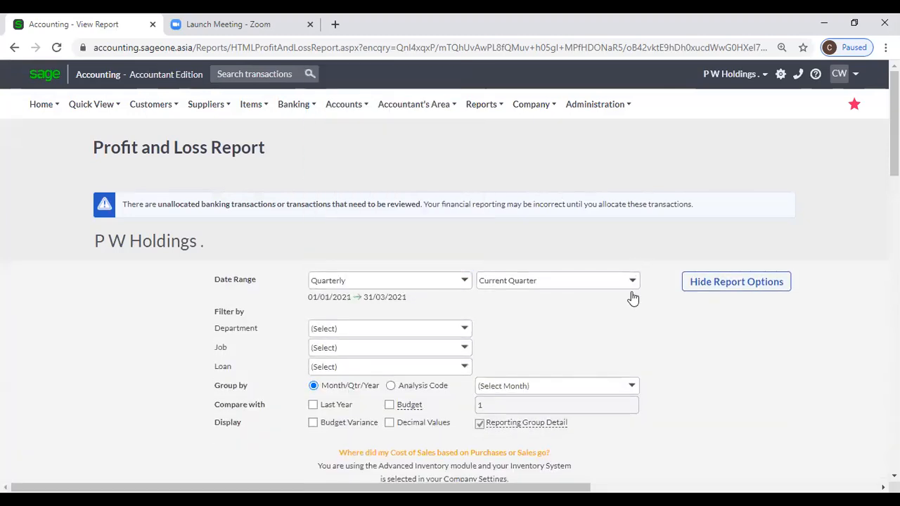
{"action": "scroll", "coordinate": [609, 332], "scroll_direction": "down", "scroll_amount": 2}
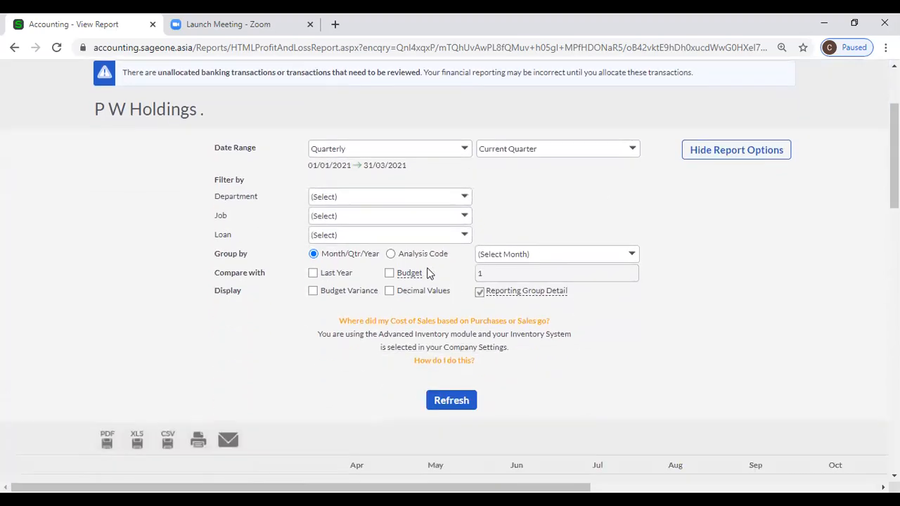
{"action": "left_click", "coordinate": [630, 255]}
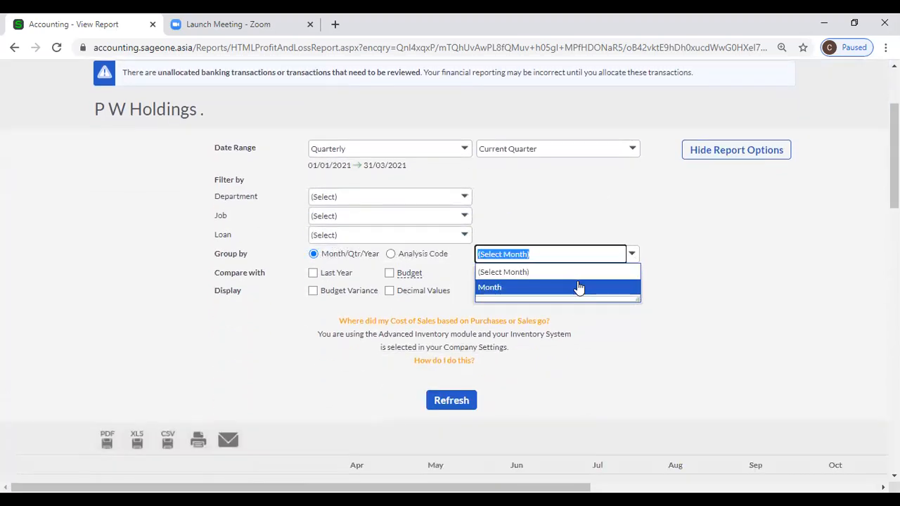
{"action": "left_click", "coordinate": [578, 287]}
{"action": "left_click", "coordinate": [459, 406]}
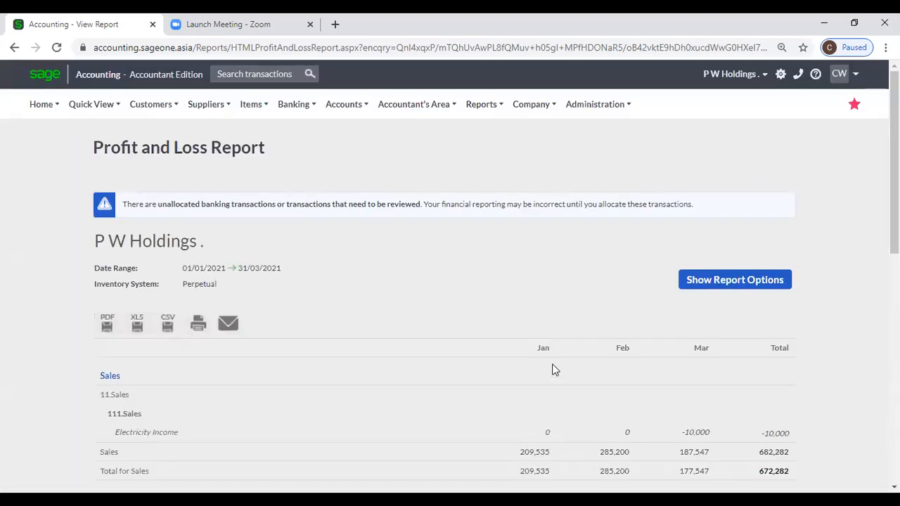
{"action": "scroll", "coordinate": [551, 369], "scroll_direction": "down", "scroll_amount": 1}
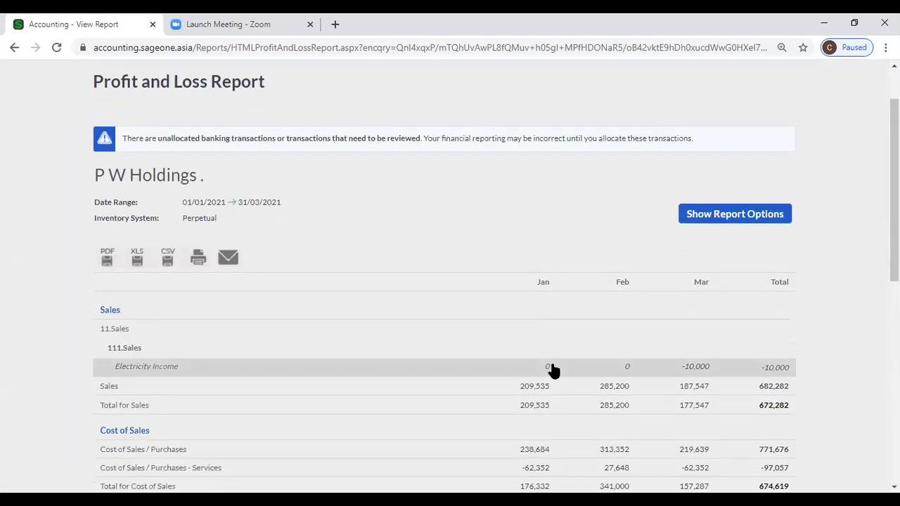
{"action": "scroll", "coordinate": [552, 369], "scroll_direction": "up", "scroll_amount": 1}
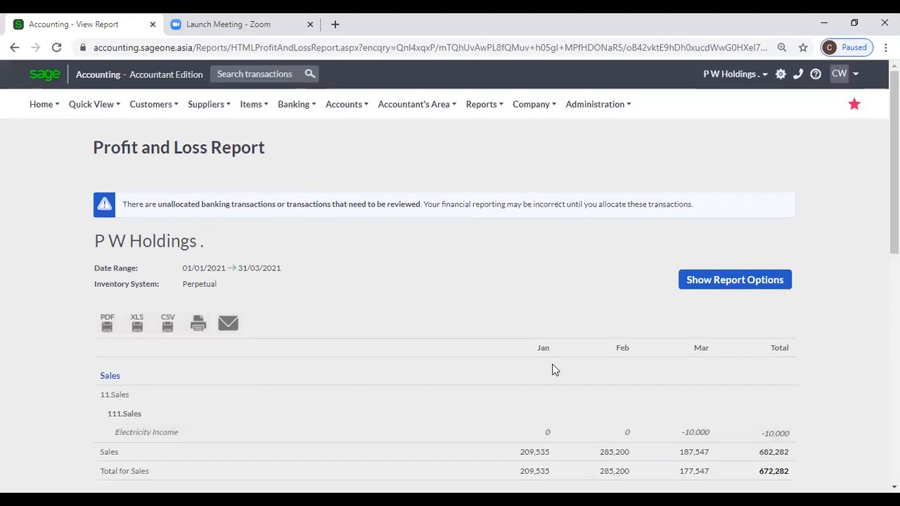
- Refresh the quarterly report with the Budget comparison and Budget Variance included, and close the Zoom browser page
{"action": "left_click", "coordinate": [705, 288]}
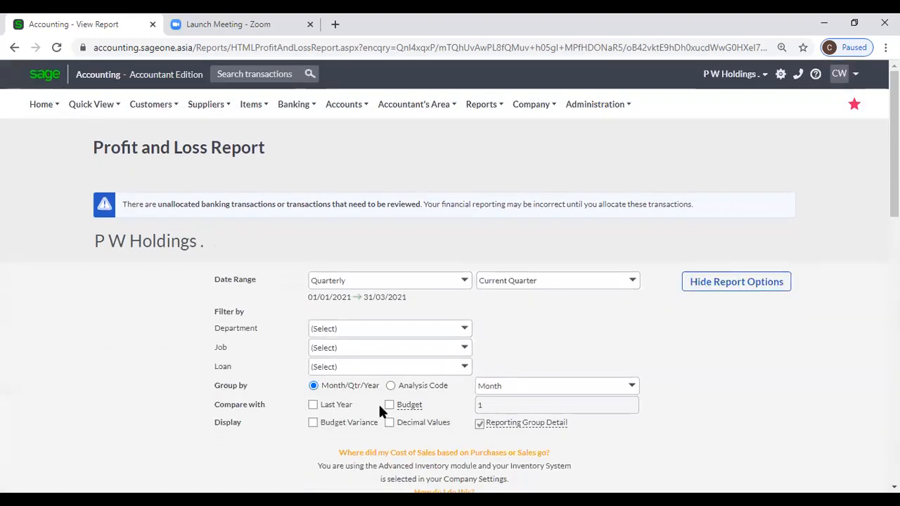
{"action": "left_click", "coordinate": [391, 405]}
{"action": "left_click", "coordinate": [312, 422]}
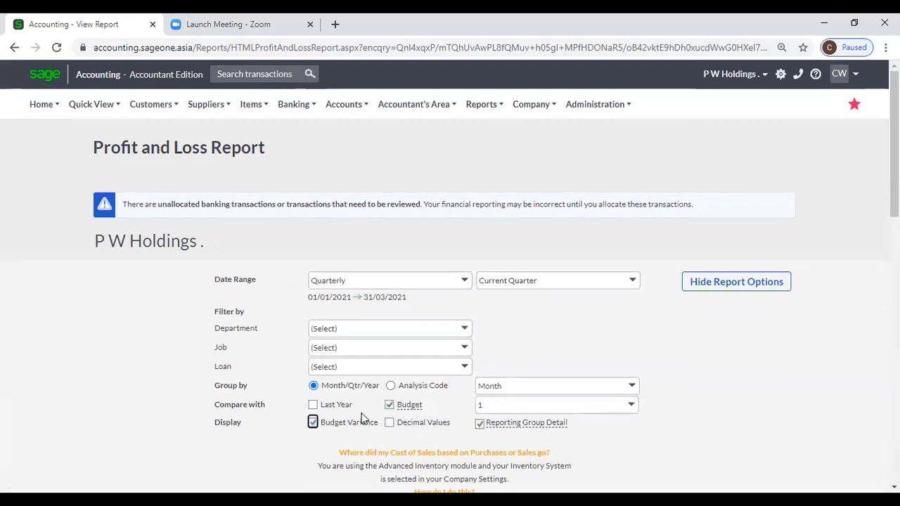
{"action": "scroll", "coordinate": [320, 415], "scroll_direction": "down", "scroll_amount": 1}
{"action": "left_click", "coordinate": [451, 466]}
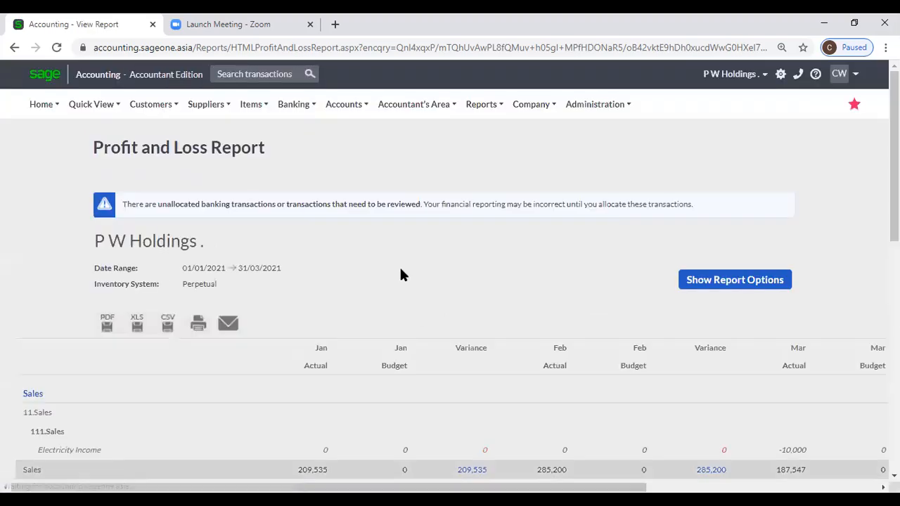
{"action": "left_click", "coordinate": [307, 36]}
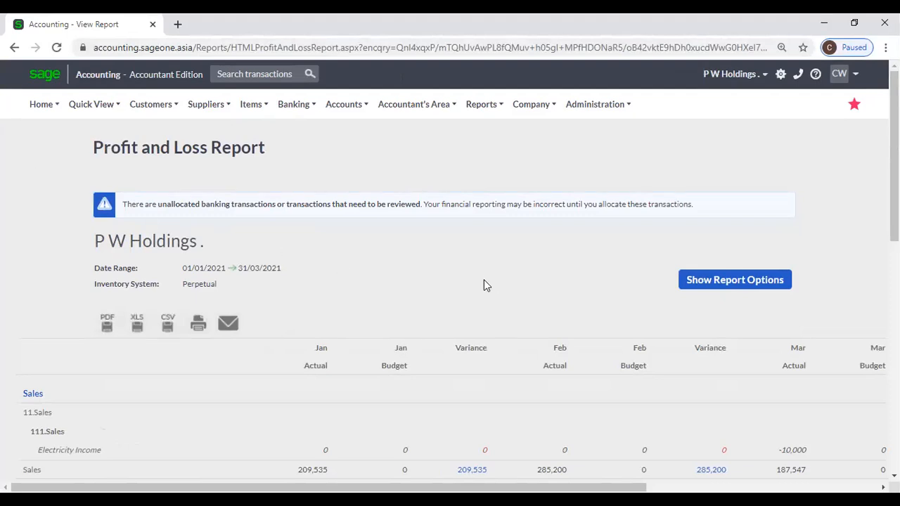
- Compare the quarterly Profit and Loss report with Last Year instead of the budget, and refresh it
{"action": "left_click", "coordinate": [700, 287]}
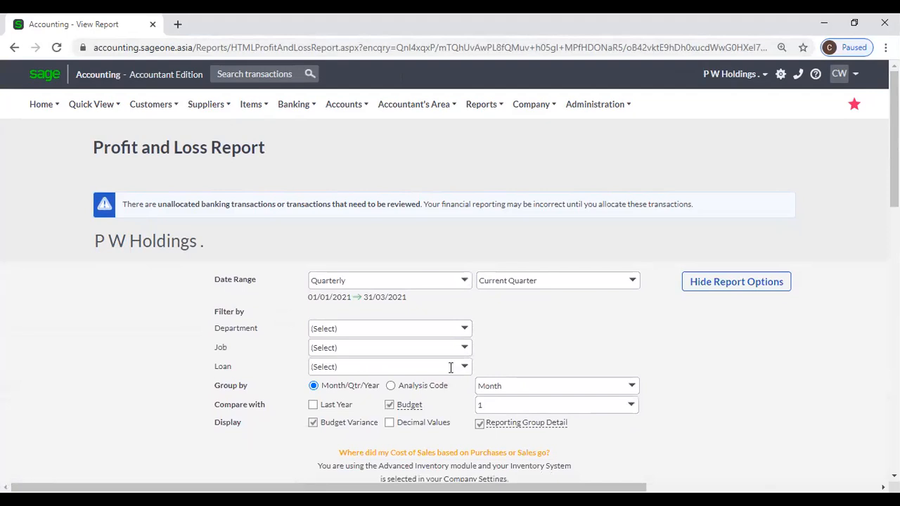
{"action": "left_click", "coordinate": [313, 406]}
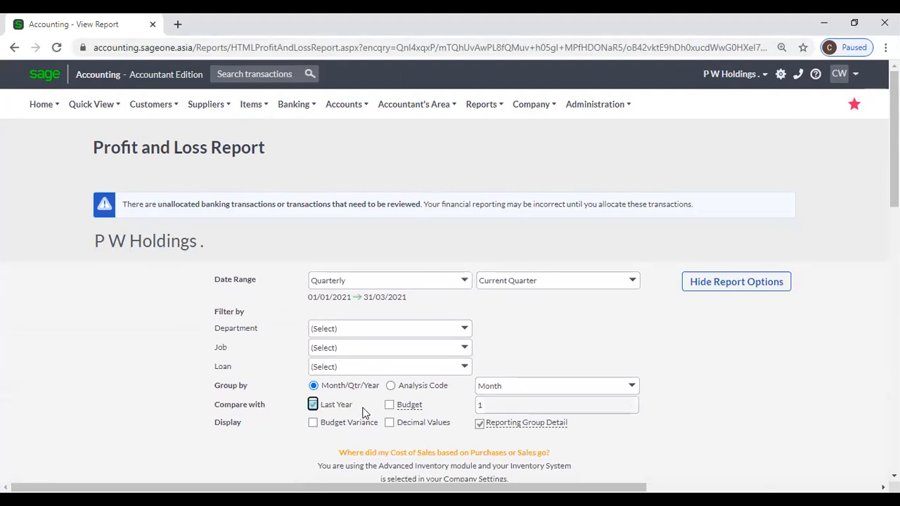
{"action": "scroll", "coordinate": [478, 402], "scroll_direction": "down", "scroll_amount": 2}
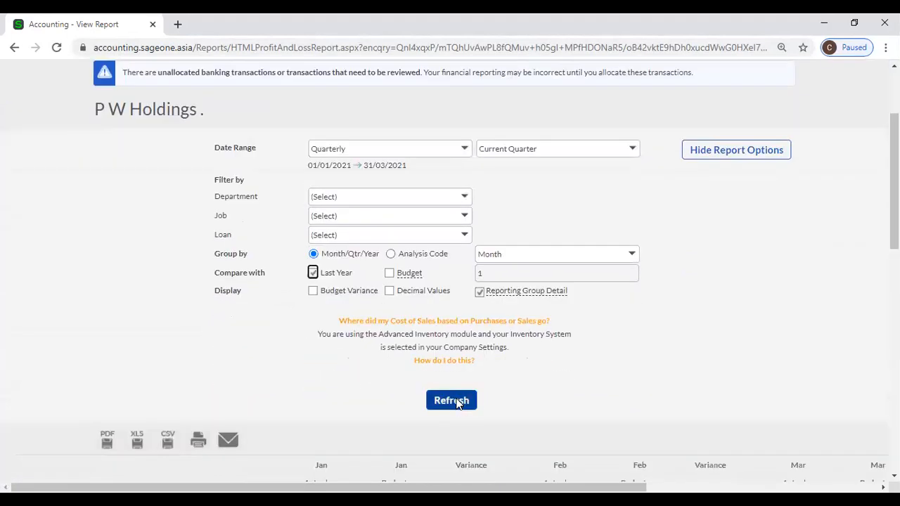
{"action": "left_click", "coordinate": [457, 402]}
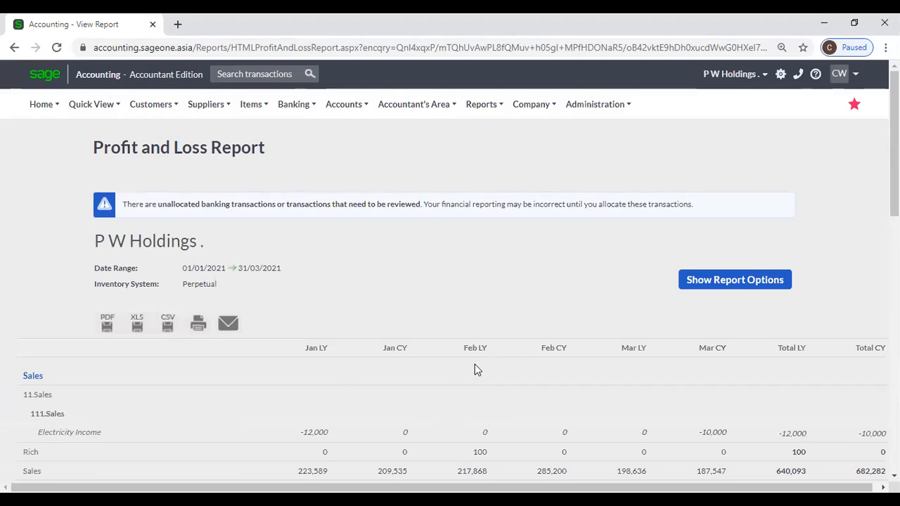
- Rerun the Profit and Loss report for all dates, grouped by the Job analysis code, and review its columns
{"action": "left_click", "coordinate": [711, 283]}
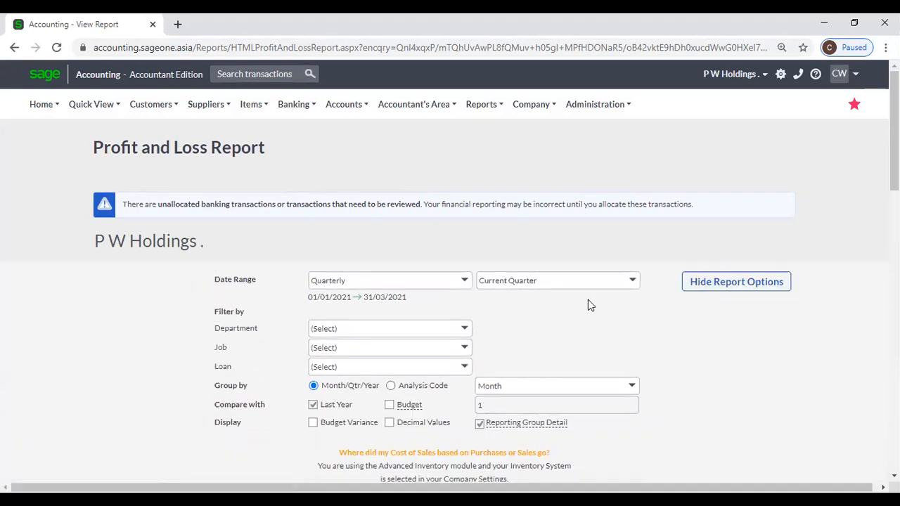
{"action": "left_click", "coordinate": [391, 386]}
{"action": "left_click", "coordinate": [464, 281]}
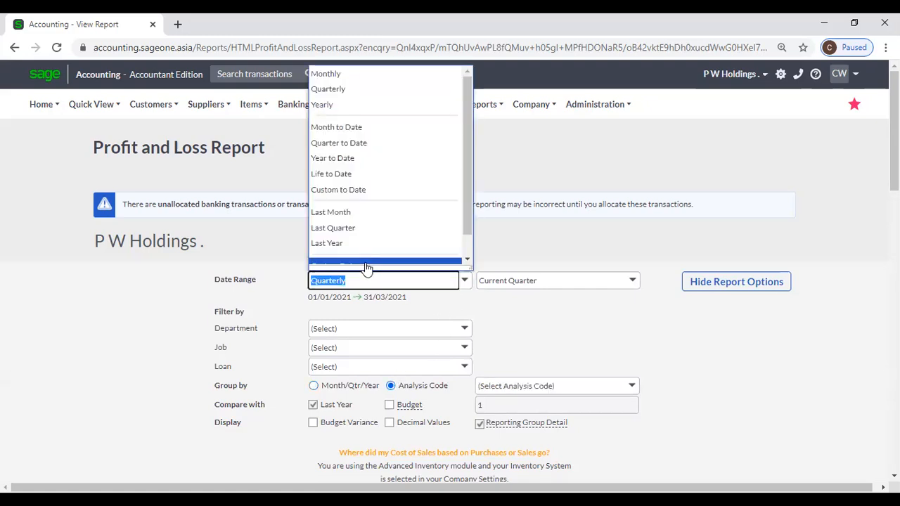
{"action": "scroll", "coordinate": [365, 266], "scroll_direction": "down", "scroll_amount": 1}
{"action": "left_click", "coordinate": [366, 260]}
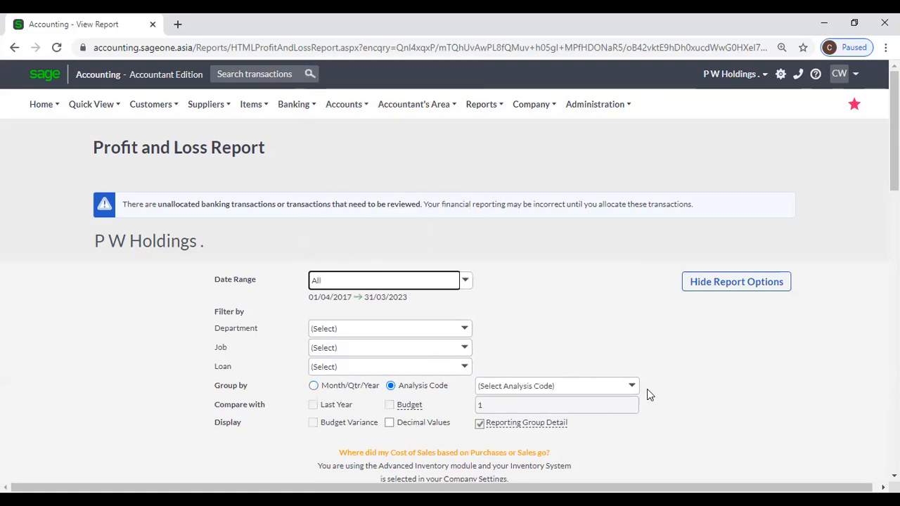
{"action": "left_click", "coordinate": [629, 391]}
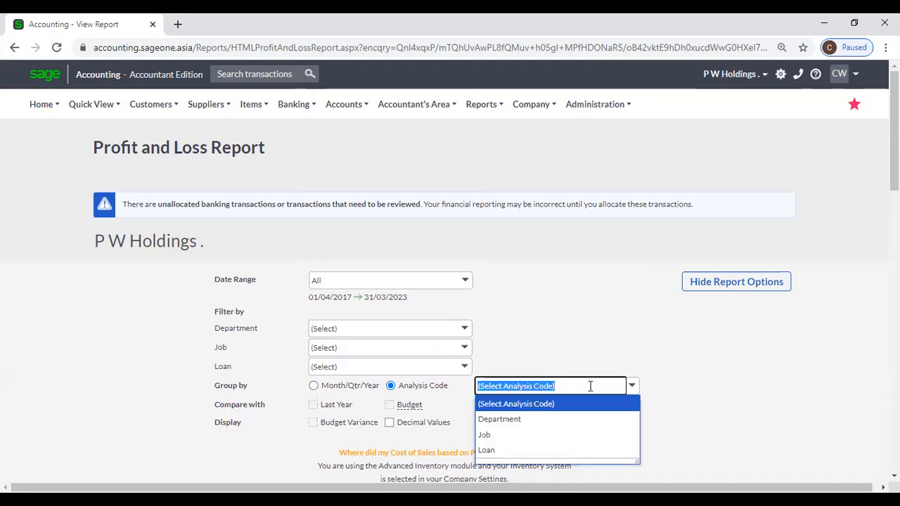
{"action": "left_click", "coordinate": [532, 436]}
{"action": "scroll", "coordinate": [460, 402], "scroll_direction": "down", "scroll_amount": 2}
{"action": "left_click", "coordinate": [447, 407]}
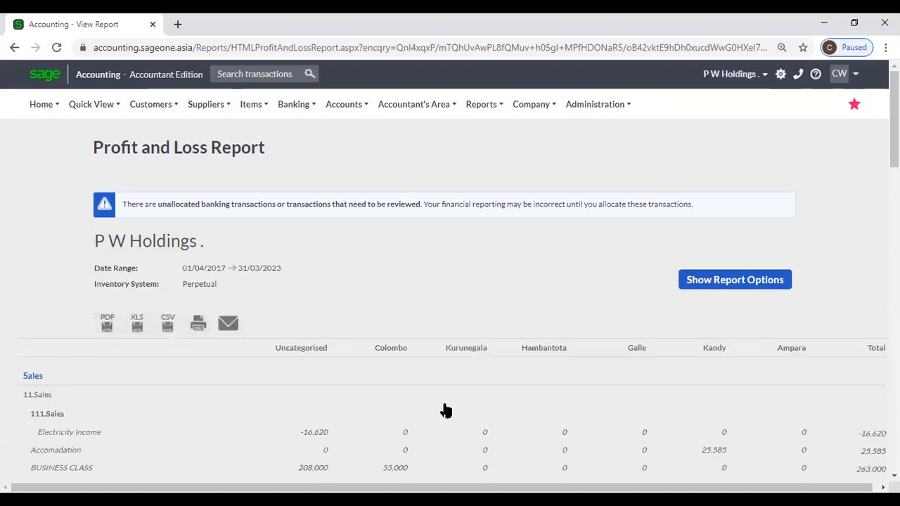
{"action": "scroll", "coordinate": [445, 410], "scroll_direction": "down", "scroll_amount": 1}
{"action": "scroll", "coordinate": [450, 394], "scroll_direction": "up", "scroll_amount": 1}
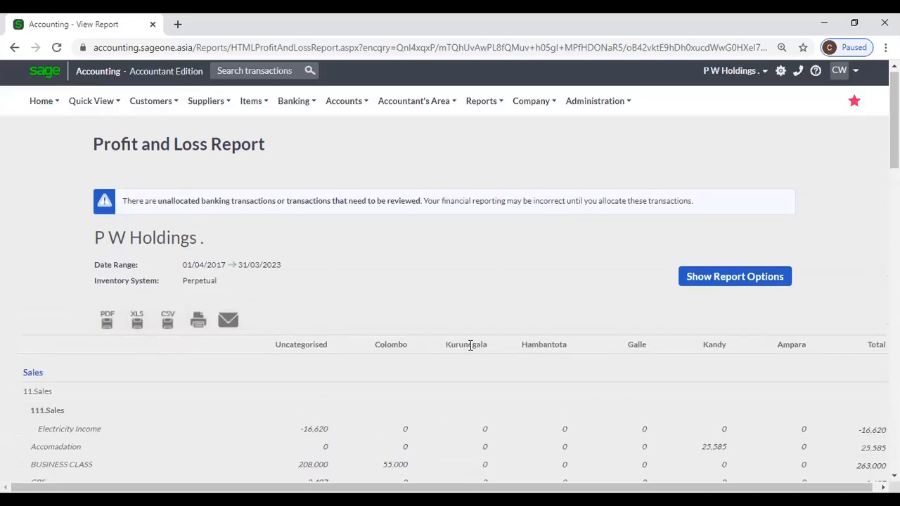
- Go back to the dashboard and open Tax Returns and Reports from the Accountant's Area, dismissing the Getting Started overview
{"action": "mouse_move", "coordinate": [37, 112]}
{"action": "left_click", "coordinate": [49, 132]}
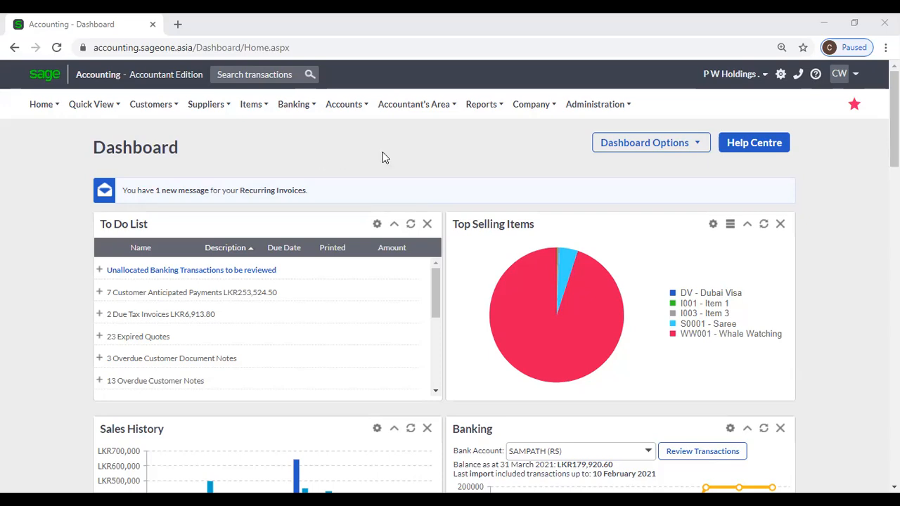
{"action": "left_click", "coordinate": [480, 104]}
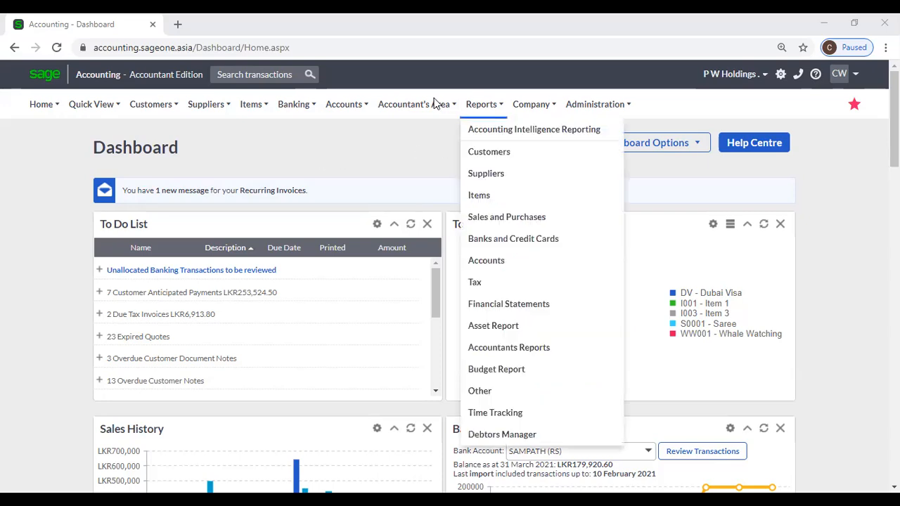
{"action": "left_click", "coordinate": [436, 104]}
{"action": "mouse_move", "coordinate": [426, 223]}
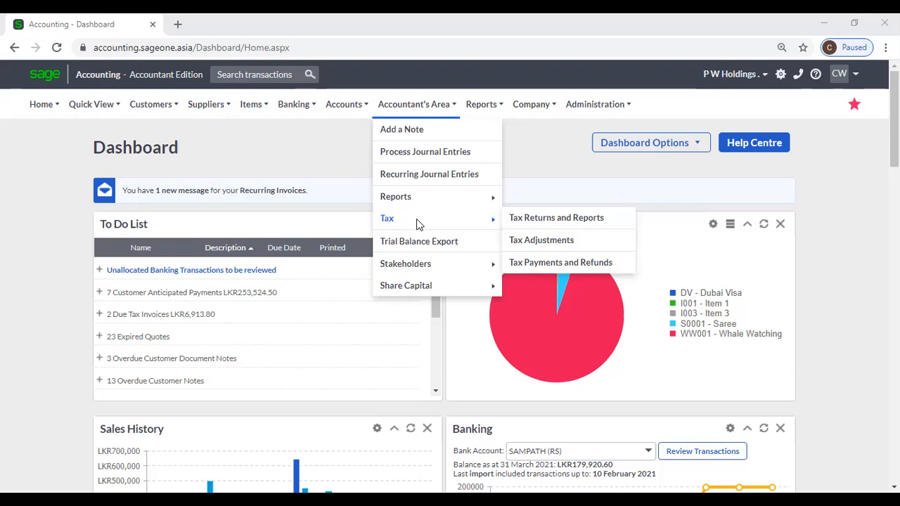
{"action": "left_click", "coordinate": [558, 223]}
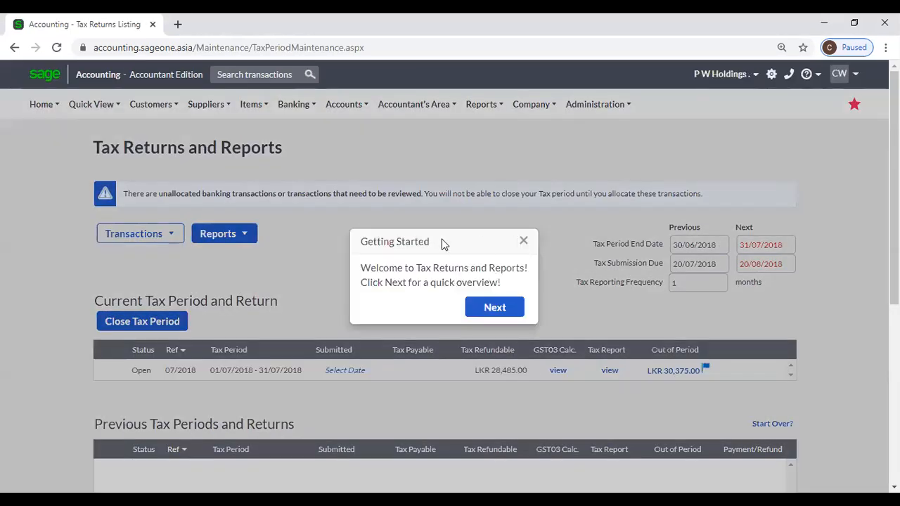
{"action": "left_click", "coordinate": [522, 241]}
{"action": "scroll", "coordinate": [411, 245], "scroll_direction": "down", "scroll_amount": 1}
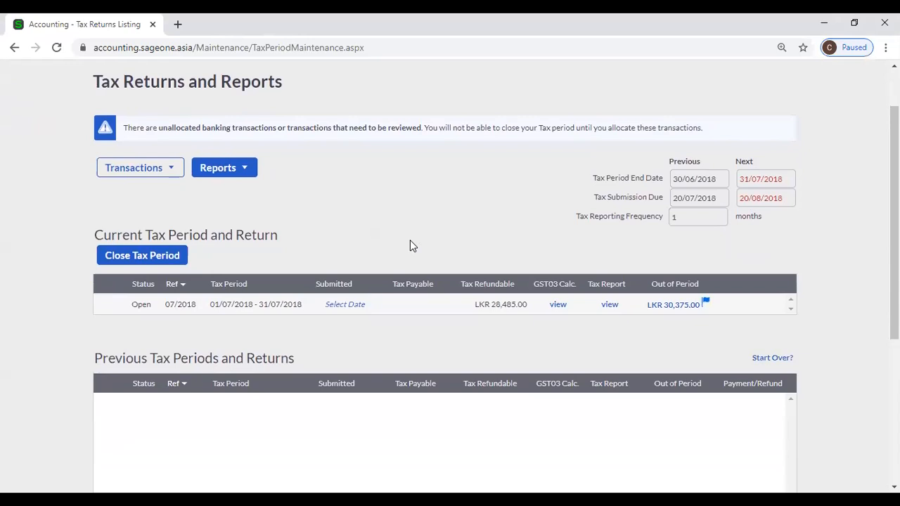
- View the Tax Report of the open 07/2018 period, examine its sales tax, purchase tax and Tax Summary, and return to the tax returns page
{"action": "left_click", "coordinate": [608, 306]}
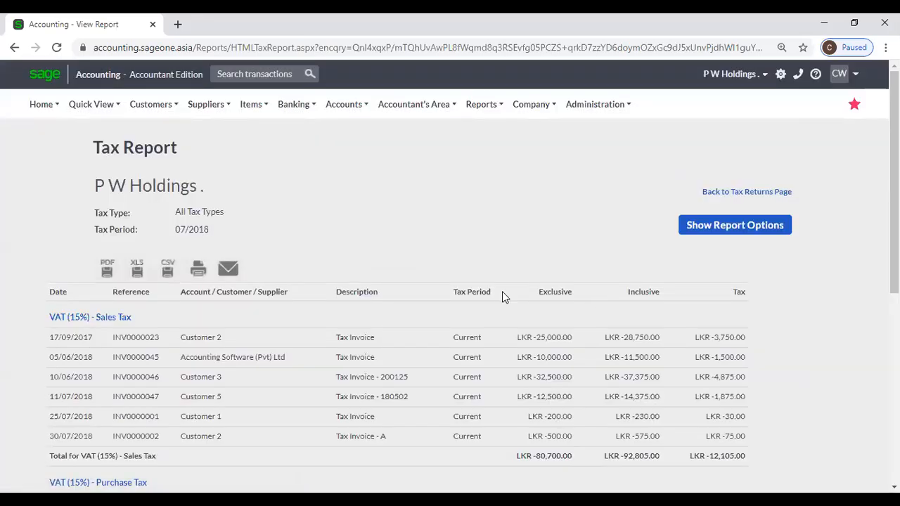
{"action": "scroll", "coordinate": [401, 305], "scroll_direction": "down", "scroll_amount": 2}
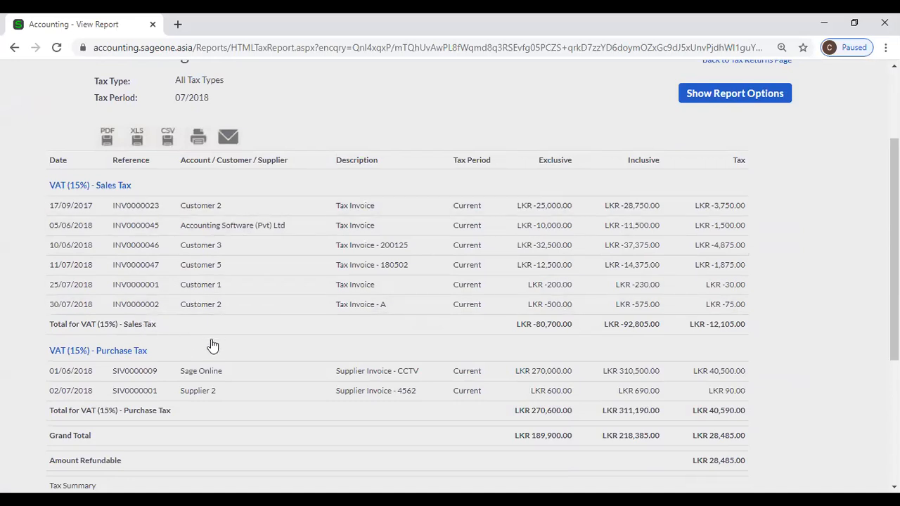
{"action": "scroll", "coordinate": [212, 348], "scroll_direction": "down", "scroll_amount": 2}
{"action": "scroll", "coordinate": [212, 348], "scroll_direction": "down", "scroll_amount": 1}
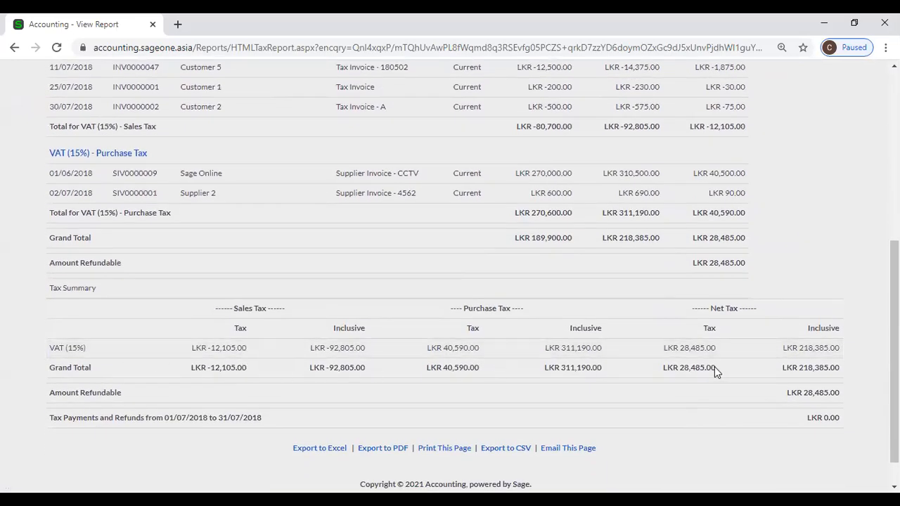
{"action": "scroll", "coordinate": [175, 258], "scroll_direction": "up", "scroll_amount": 3}
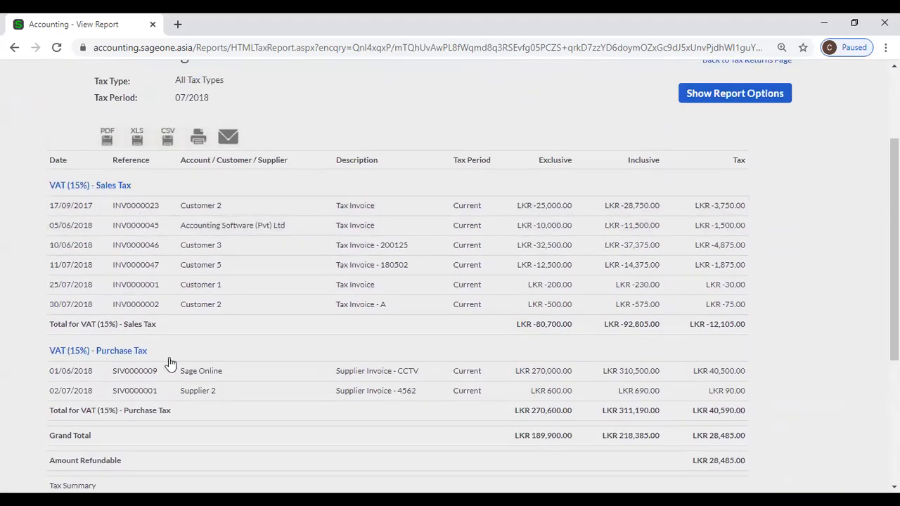
{"action": "scroll", "coordinate": [169, 362], "scroll_direction": "down", "scroll_amount": 2}
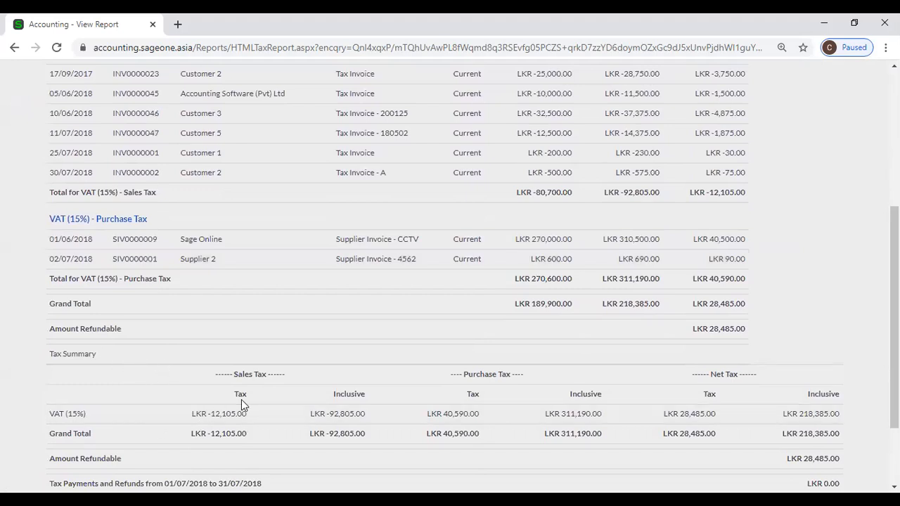
{"action": "scroll", "coordinate": [241, 399], "scroll_direction": "down", "scroll_amount": 1}
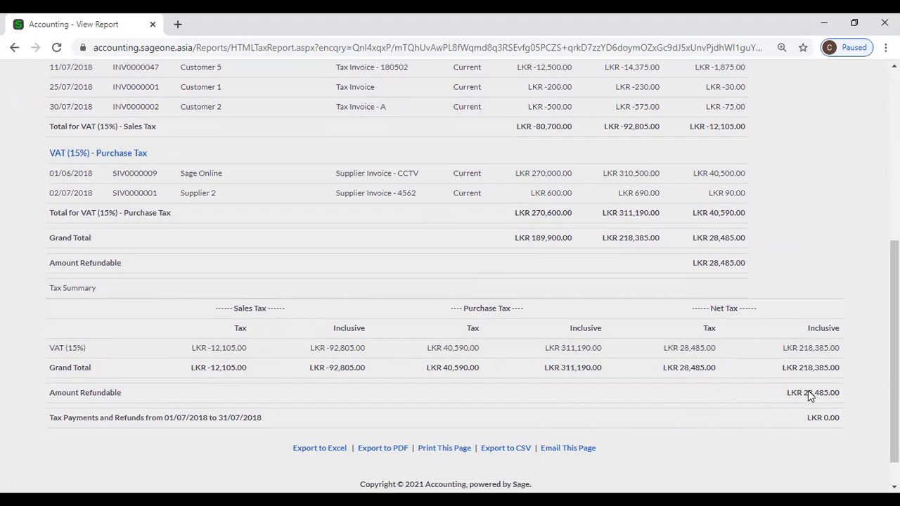
{"action": "scroll", "coordinate": [767, 391], "scroll_direction": "up", "scroll_amount": 5}
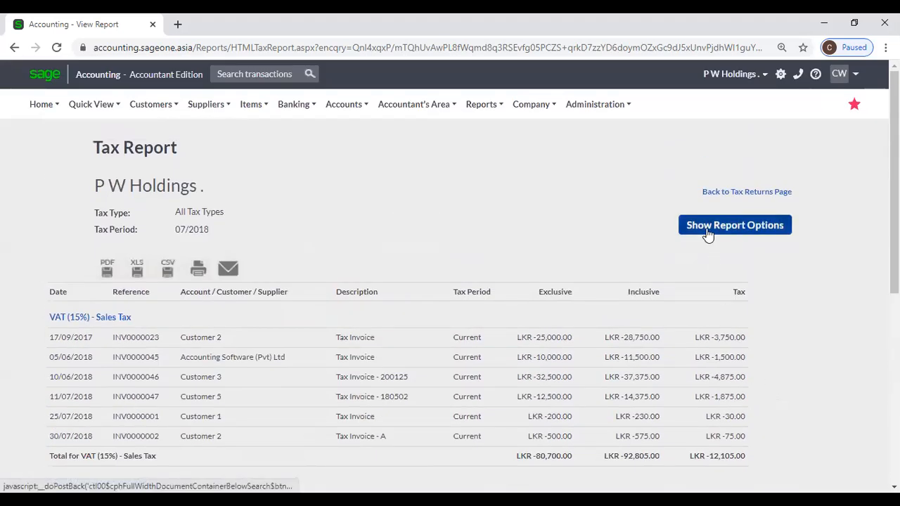
{"action": "left_click", "coordinate": [723, 199]}
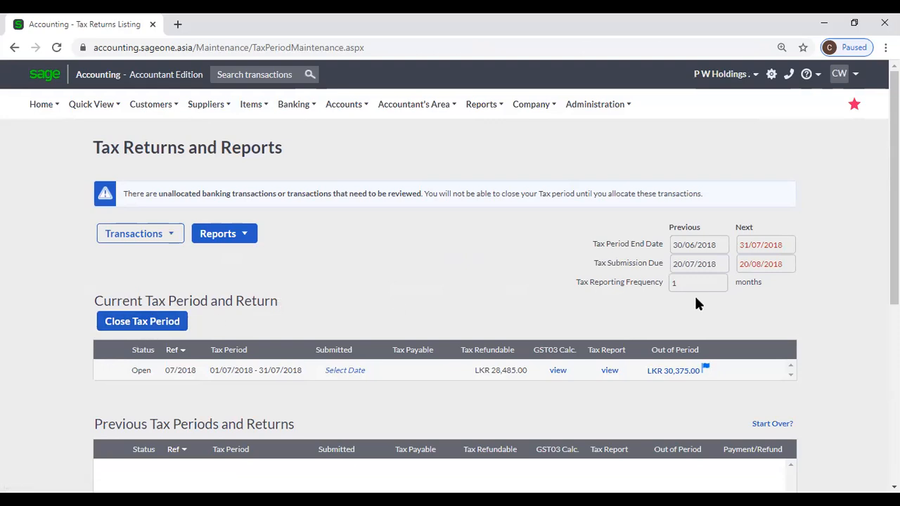
- Try to close the current tax period with all listed previous transactions included, and leave the Include Previous Transactions dialog
{"action": "left_click", "coordinate": [176, 322]}
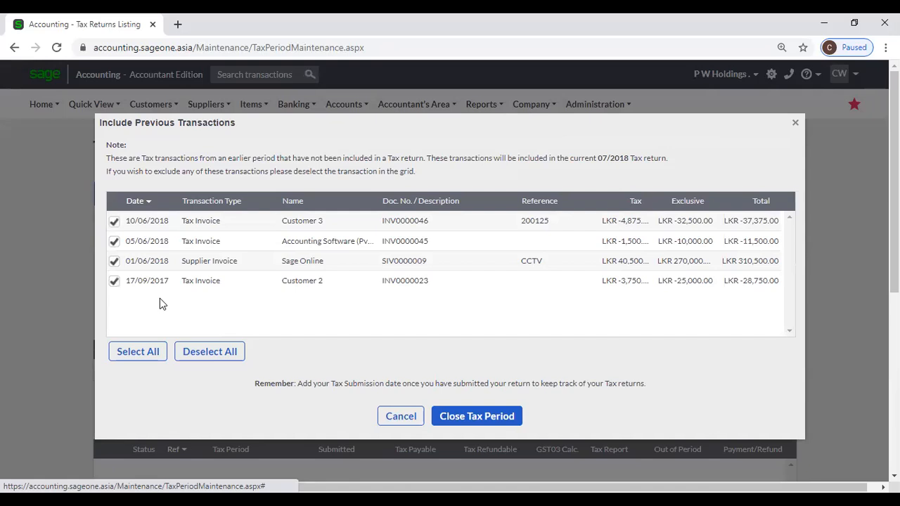
{"action": "left_click", "coordinate": [495, 421]}
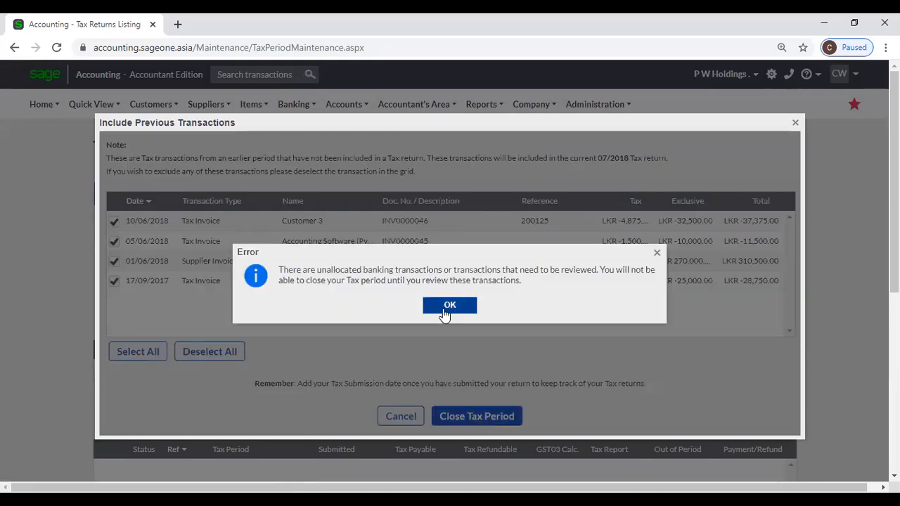
{"action": "left_click", "coordinate": [443, 309]}
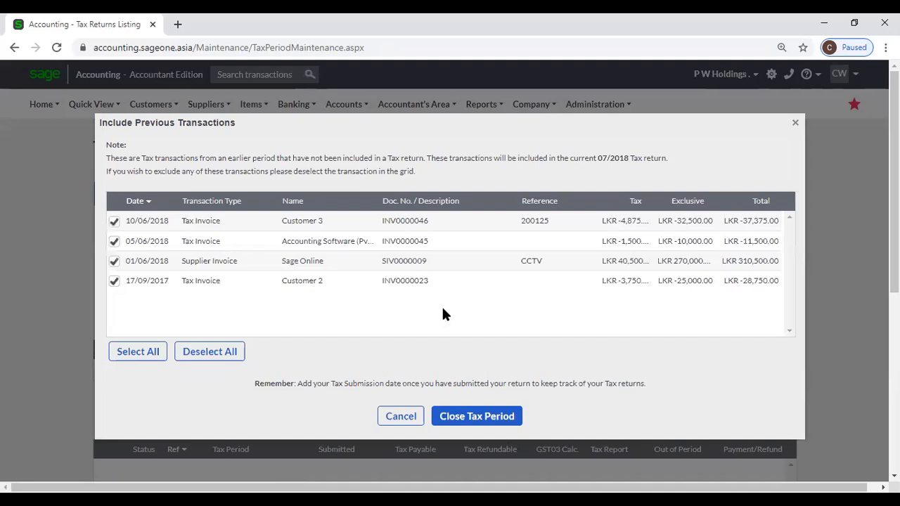
{"action": "left_click", "coordinate": [469, 422]}
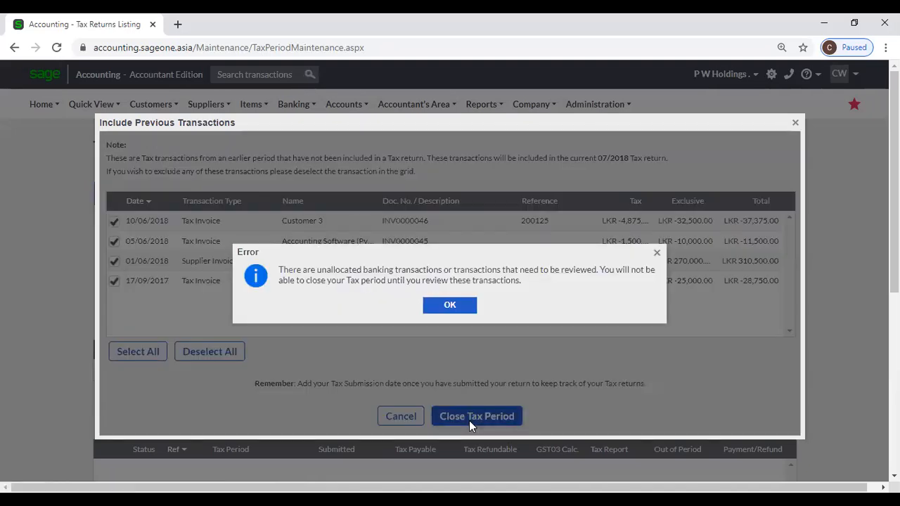
{"action": "left_click", "coordinate": [454, 309]}
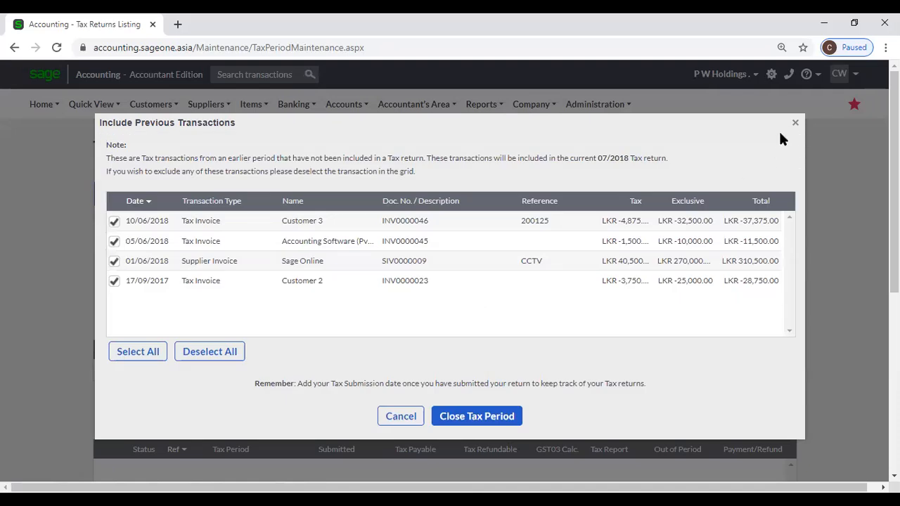
{"action": "left_click", "coordinate": [795, 123]}
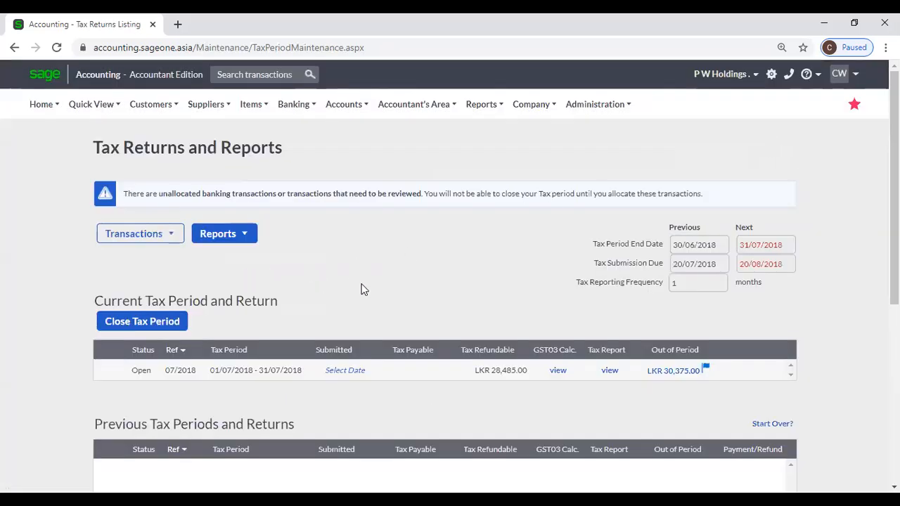
- Generate a detailed Tax Report by tax period for 07/2018 from the reports offered for tax returns
{"action": "scroll", "coordinate": [361, 288], "scroll_direction": "down", "scroll_amount": 3}
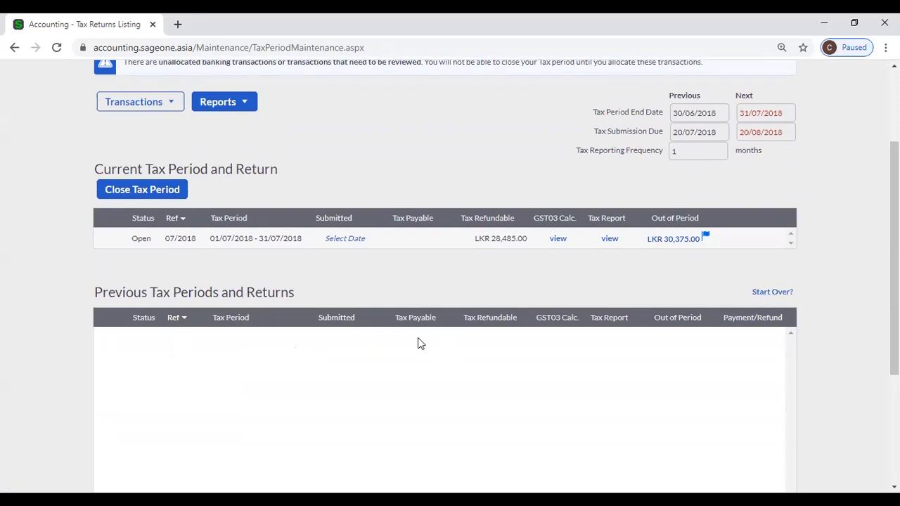
{"action": "scroll", "coordinate": [419, 343], "scroll_direction": "down", "scroll_amount": 3}
{"action": "scroll", "coordinate": [417, 343], "scroll_direction": "up", "scroll_amount": 5}
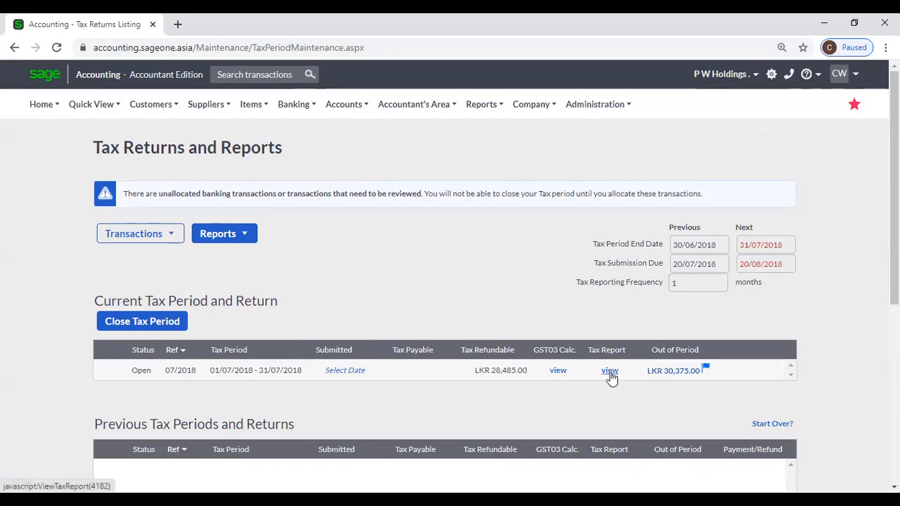
{"action": "left_click", "coordinate": [242, 233]}
{"action": "left_click", "coordinate": [238, 255]}
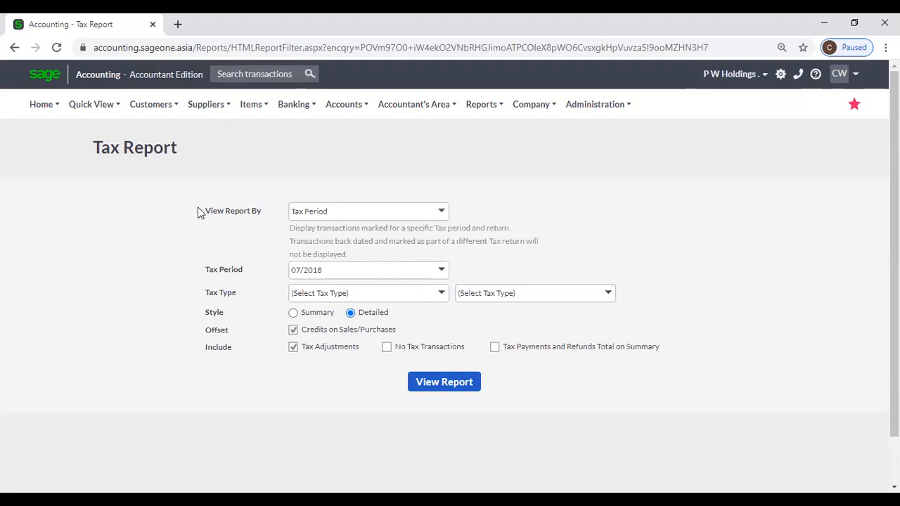
{"action": "left_click", "coordinate": [439, 383]}
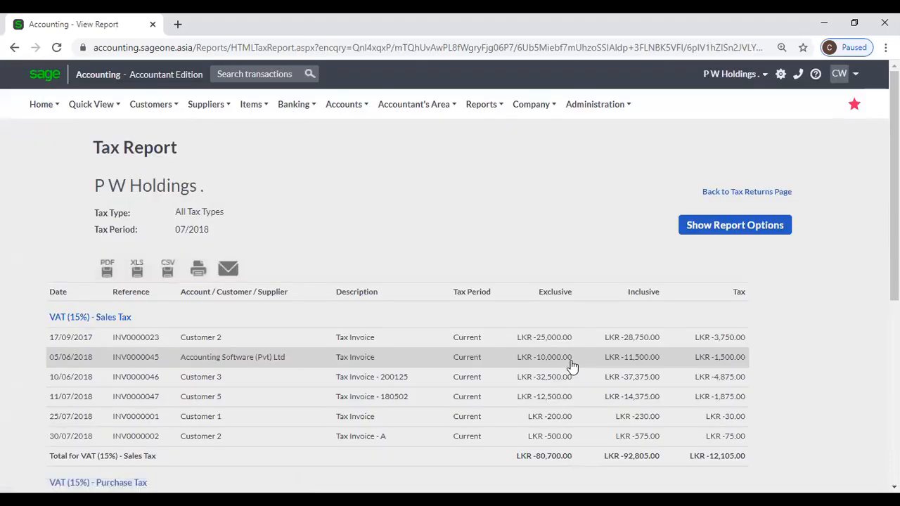
- Examine the 07/2018 Tax Report's sales and purchase tax transactions, grand total, refundable amount and Tax Summary
{"action": "scroll", "coordinate": [569, 367], "scroll_direction": "down", "scroll_amount": 2}
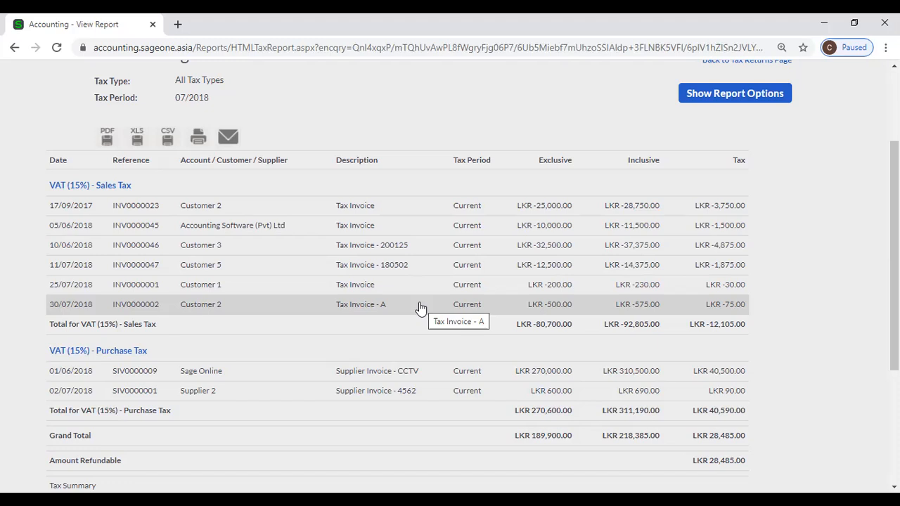
{"action": "scroll", "coordinate": [420, 308], "scroll_direction": "down", "scroll_amount": 1}
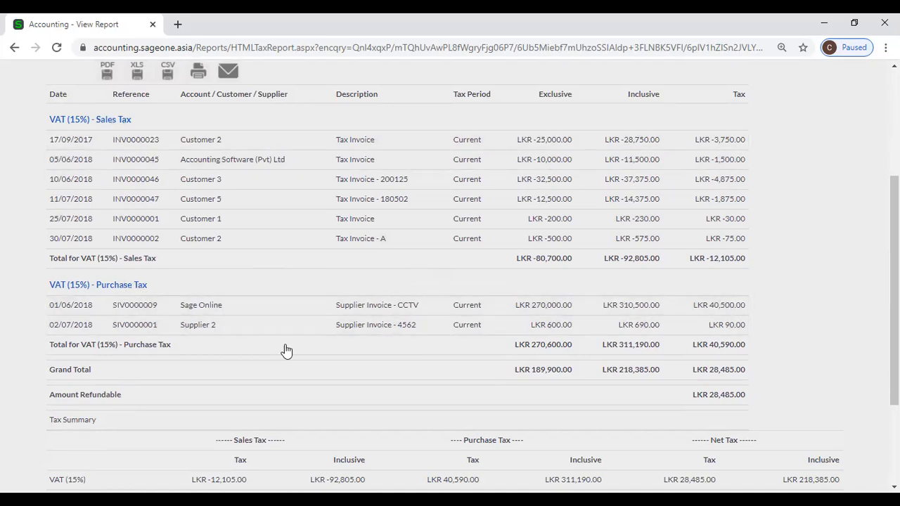
{"action": "scroll", "coordinate": [457, 352], "scroll_direction": "down", "scroll_amount": 1}
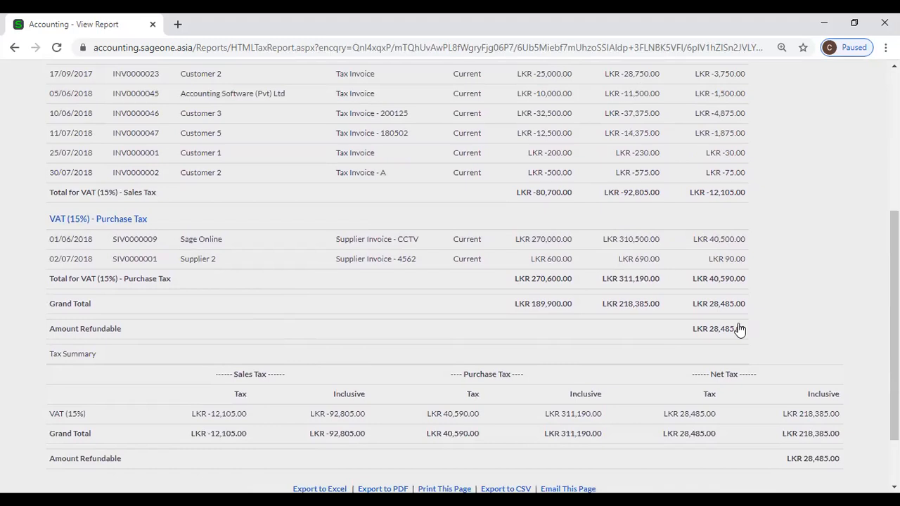
{"action": "scroll", "coordinate": [775, 326], "scroll_direction": "down", "scroll_amount": 1}
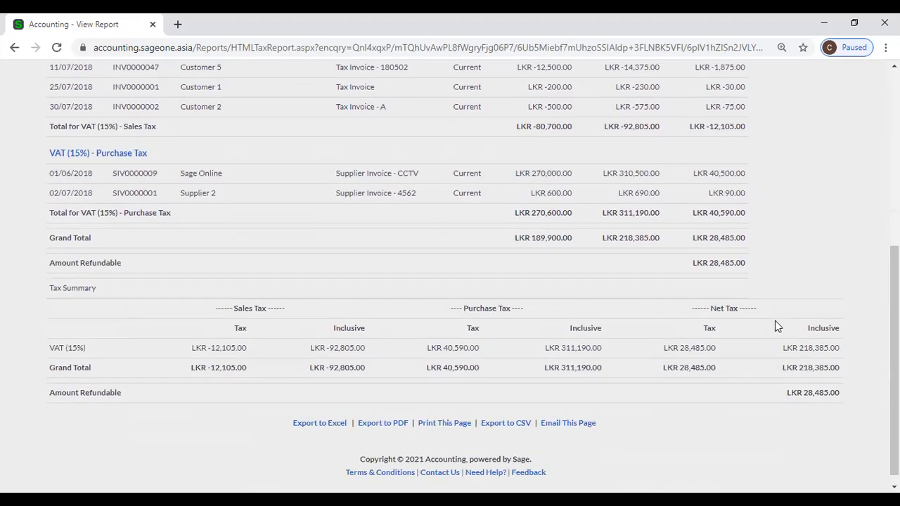
{"action": "scroll", "coordinate": [775, 320], "scroll_direction": "up", "scroll_amount": 5}
{"action": "mouse_move", "coordinate": [471, 121]}
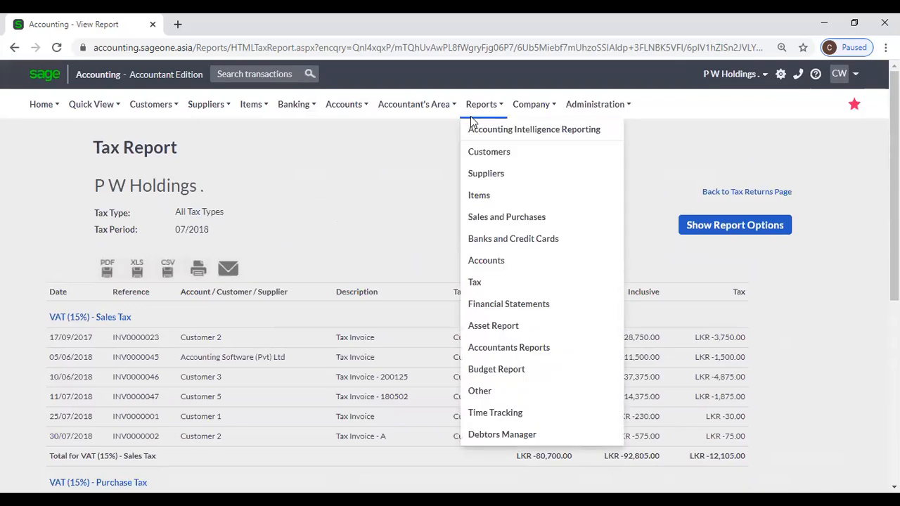
{"action": "mouse_move", "coordinate": [433, 117]}
{"action": "mouse_move", "coordinate": [415, 220]}
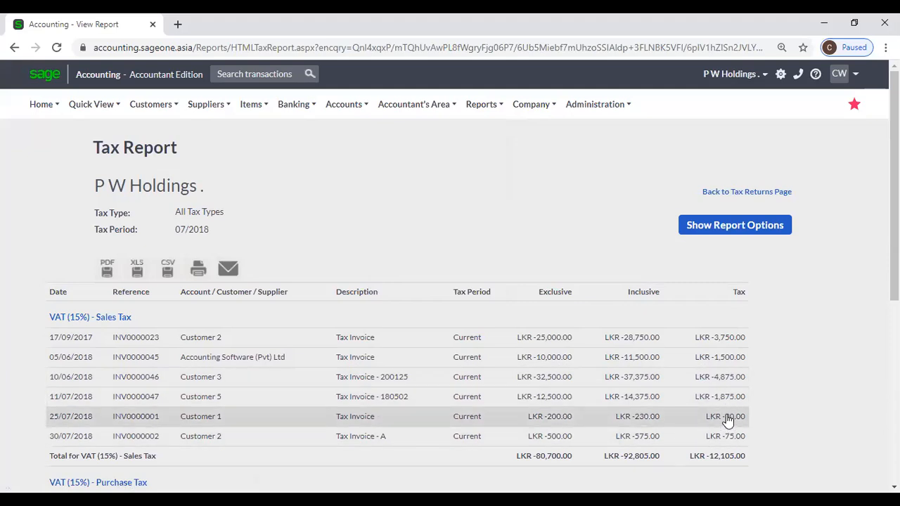
{"action": "scroll", "coordinate": [727, 420], "scroll_direction": "down", "scroll_amount": 2}
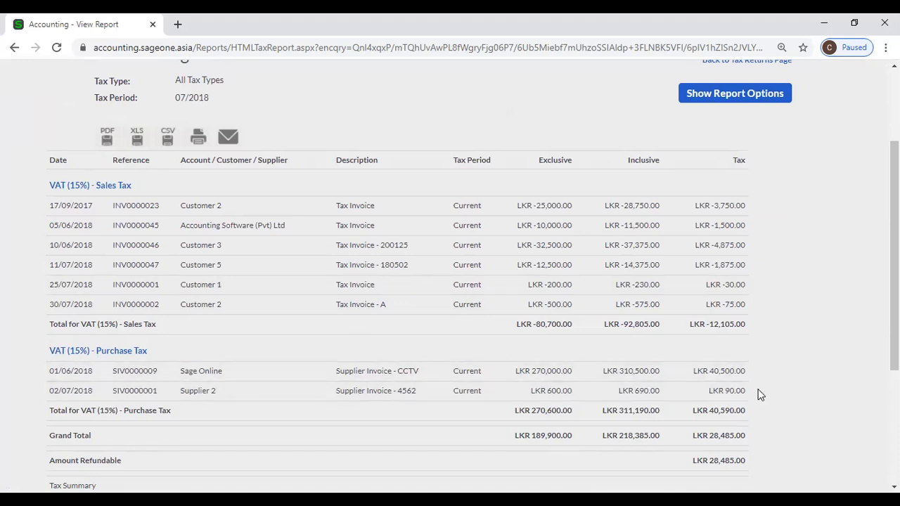
{"action": "scroll", "coordinate": [759, 395], "scroll_direction": "up", "scroll_amount": 1}
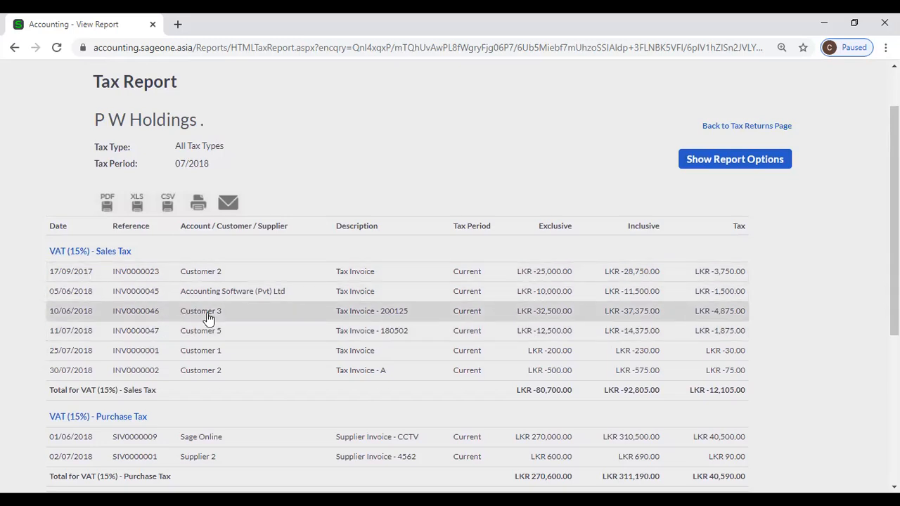
{"action": "scroll", "coordinate": [210, 317], "scroll_direction": "down", "scroll_amount": 1}
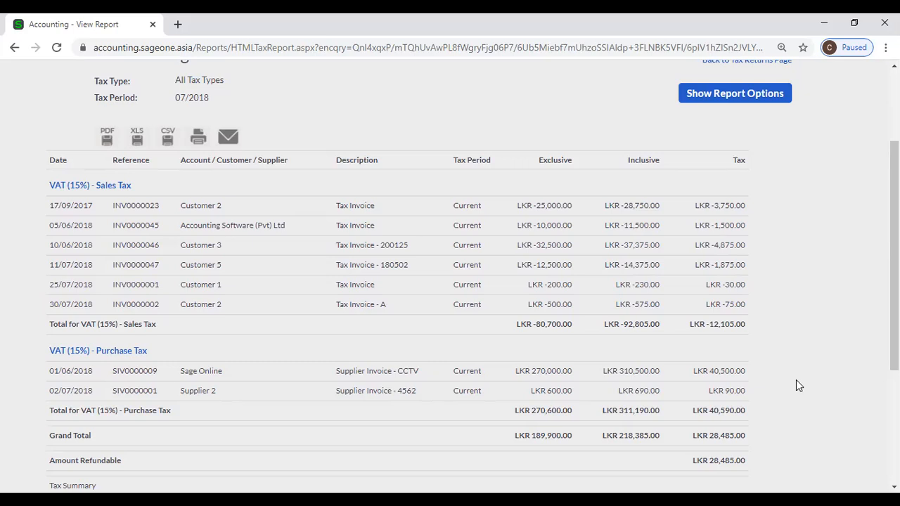
{"action": "scroll", "coordinate": [470, 245], "scroll_direction": "up", "scroll_amount": 1}
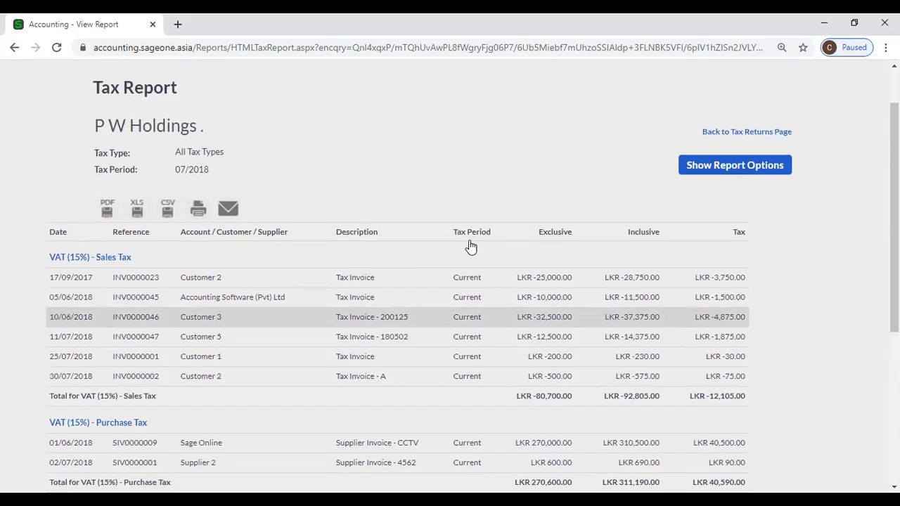
- Open the Tax Adjustments page from the Accountant's Area tax functions
{"action": "scroll", "coordinate": [470, 246], "scroll_direction": "up", "scroll_amount": 1}
{"action": "left_click", "coordinate": [399, 100]}
{"action": "mouse_move", "coordinate": [415, 222]}
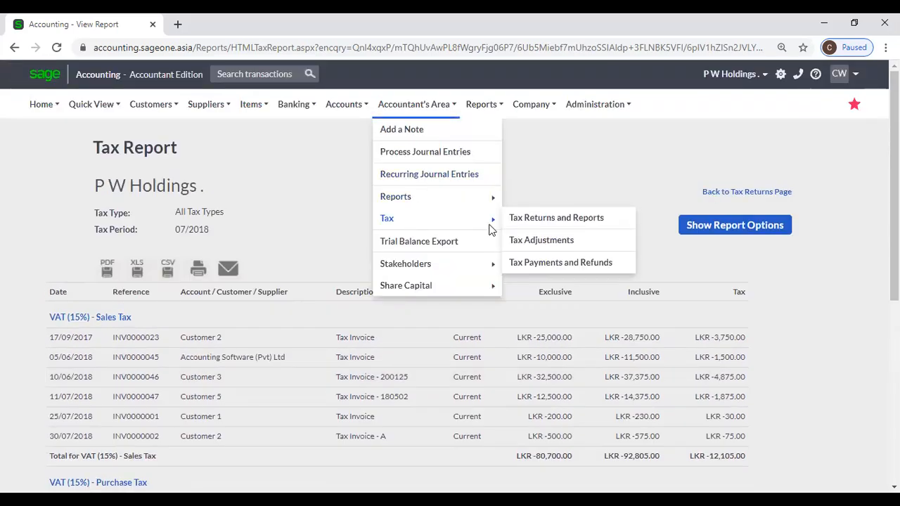
{"action": "left_click", "coordinate": [537, 241]}
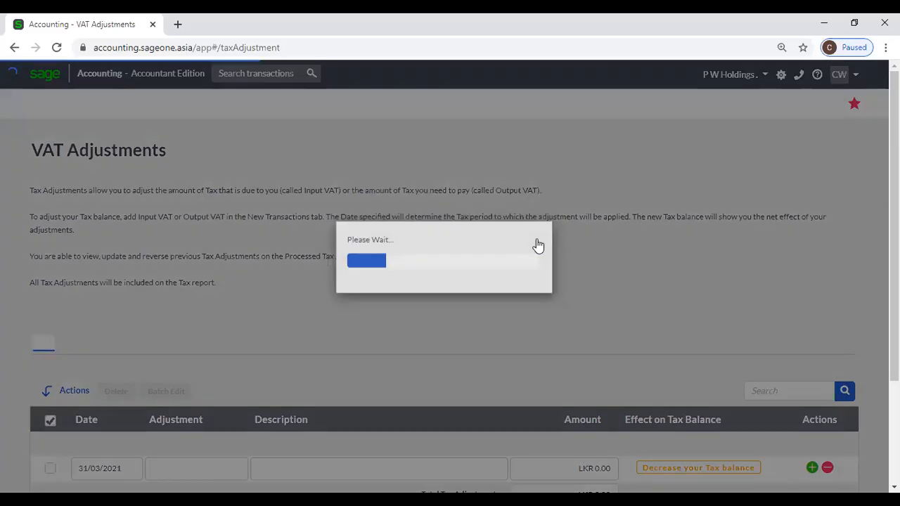
- Enter a new Purchases Tax Adjustment dated 31/03/2021 with an amount of LKR 5,000.00 in the first line
{"action": "scroll", "coordinate": [535, 238], "scroll_direction": "down", "scroll_amount": 2}
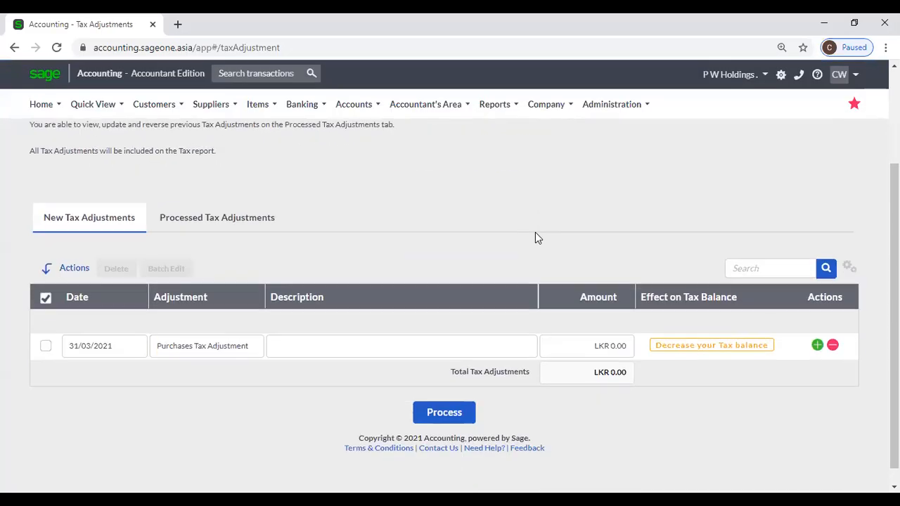
{"action": "scroll", "coordinate": [461, 231], "scroll_direction": "up", "scroll_amount": 1}
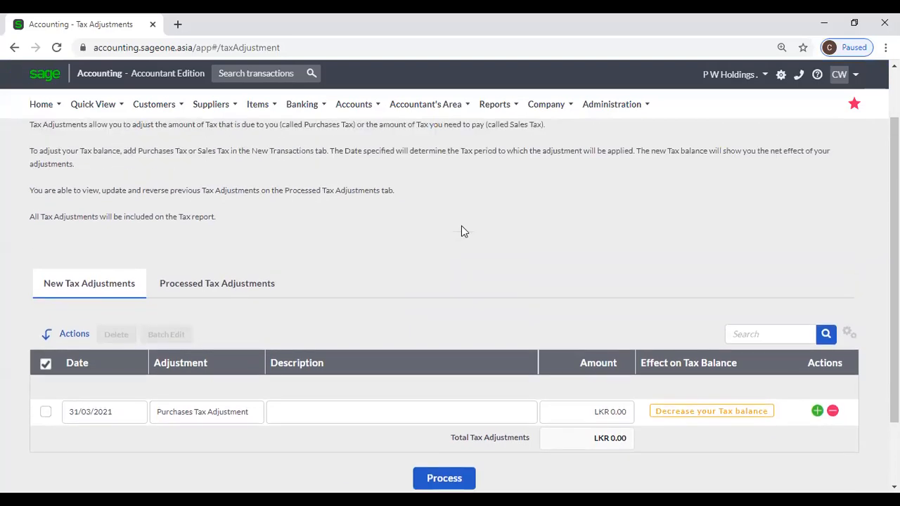
{"action": "scroll", "coordinate": [461, 231], "scroll_direction": "down", "scroll_amount": 1}
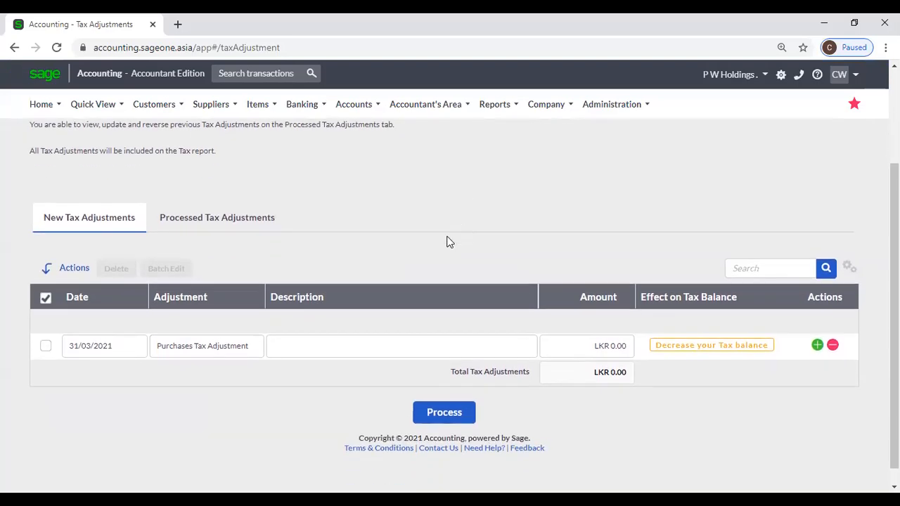
{"action": "left_click", "coordinate": [237, 347]}
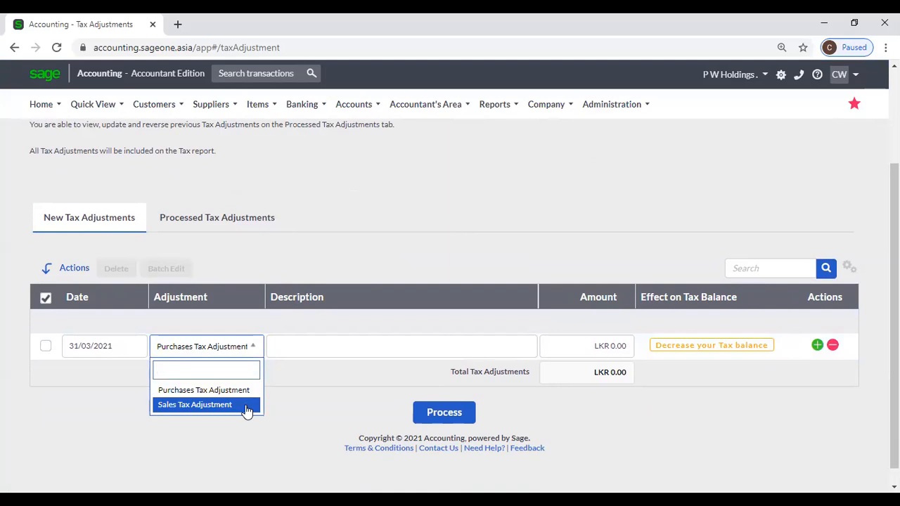
{"action": "left_click", "coordinate": [298, 349]}
{"action": "left_click", "coordinate": [598, 348]}
{"action": "type", "text": "5000"}
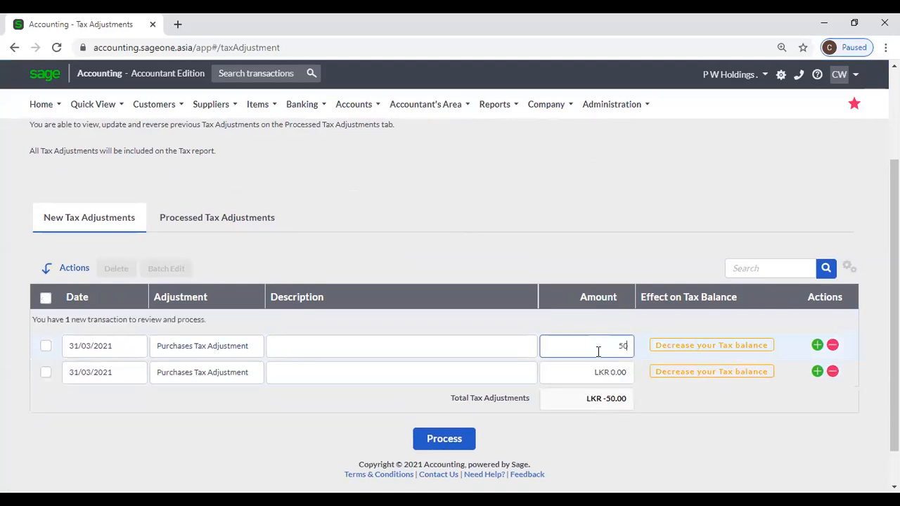
{"action": "left_click", "coordinate": [685, 430]}
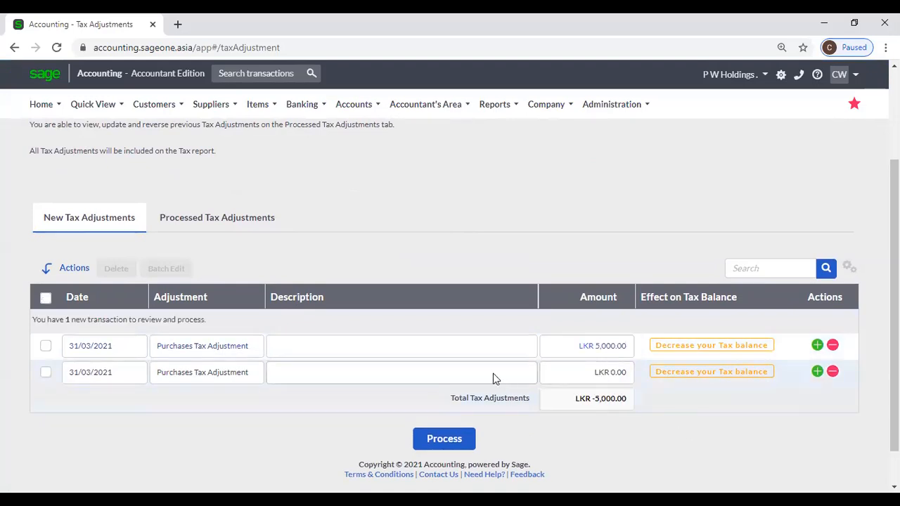
- Add a Sales Tax Adjustment of LKR 7,500.00 on the second line
{"action": "left_click", "coordinate": [390, 350]}
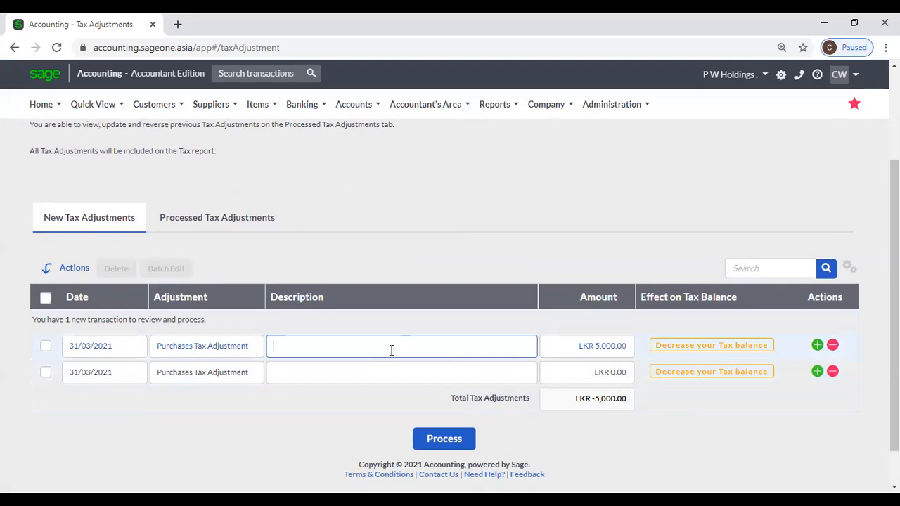
{"action": "left_click", "coordinate": [229, 376]}
{"action": "left_click", "coordinate": [225, 383]}
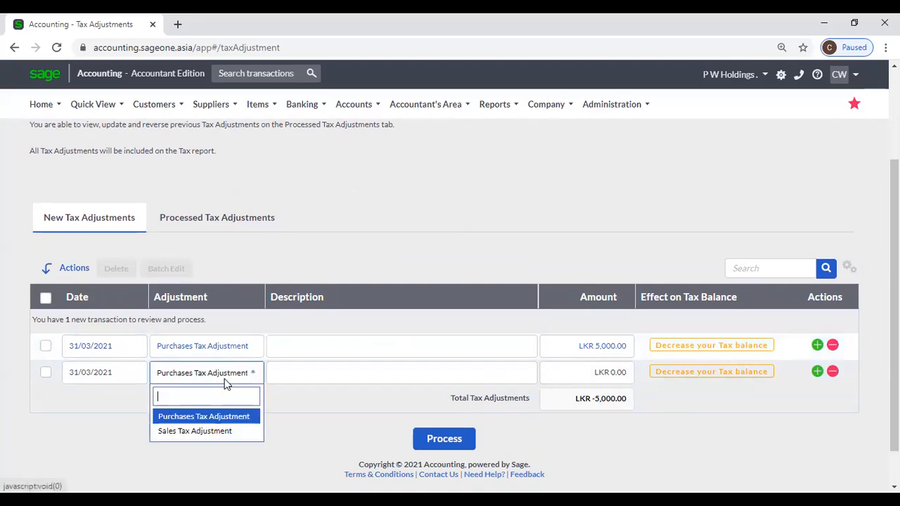
{"action": "left_click", "coordinate": [209, 429]}
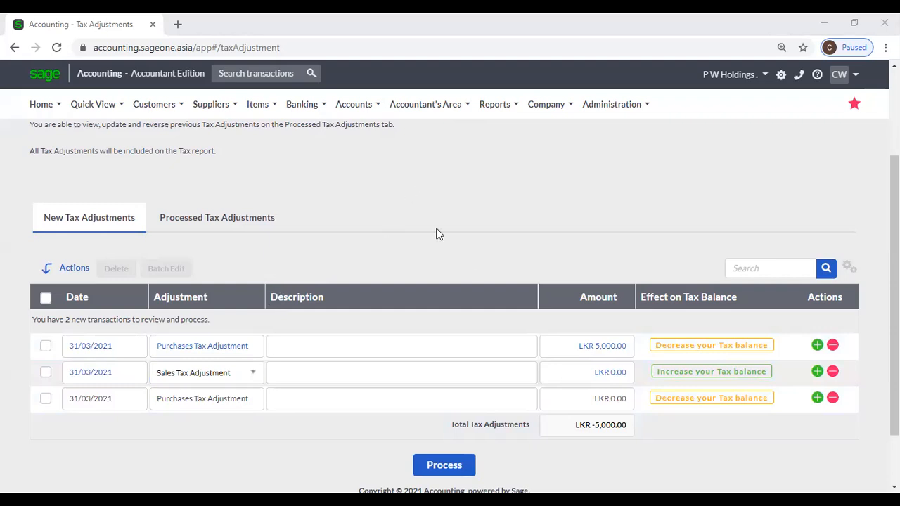
{"action": "left_click", "coordinate": [589, 380]}
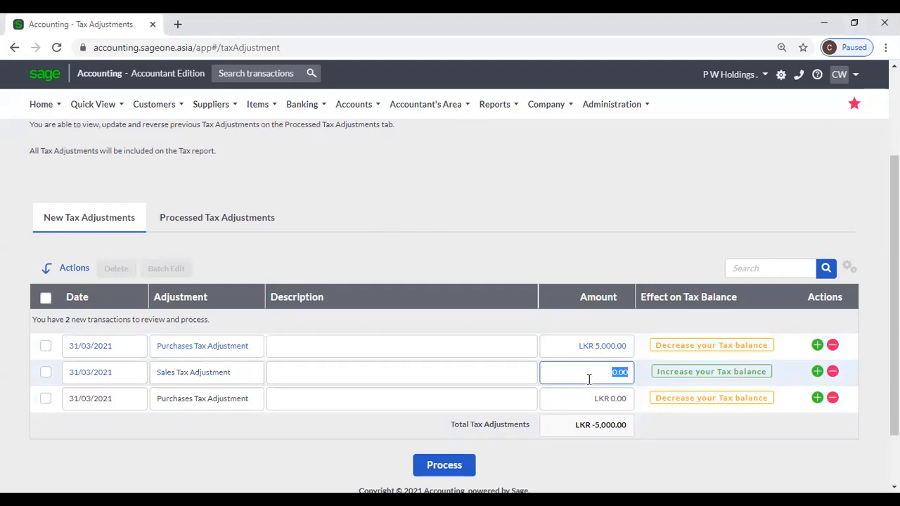
{"action": "type", "text": "7500"}
{"action": "left_click", "coordinate": [582, 211]}
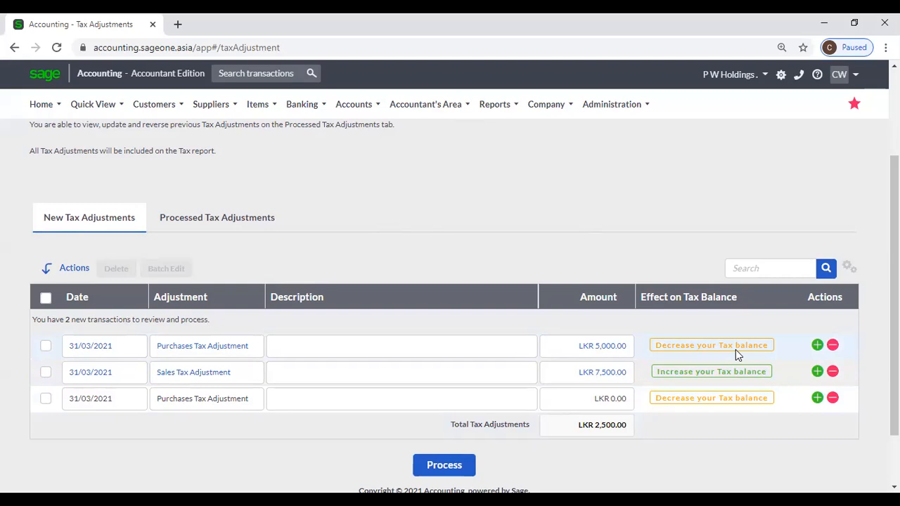
- Give both tax adjustments the description 31.03.2021 and process them
{"action": "left_click", "coordinate": [459, 467]}
{"action": "left_click", "coordinate": [444, 138]}
{"action": "left_click", "coordinate": [371, 344]}
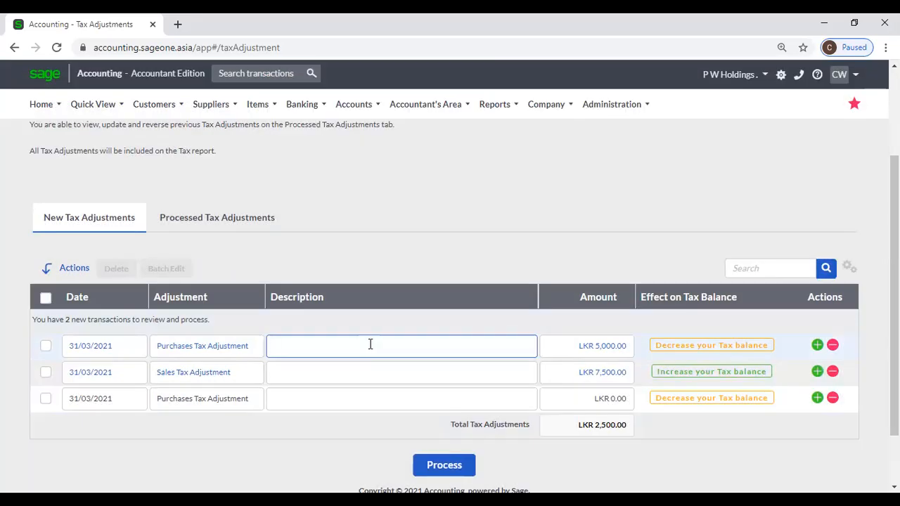
{"action": "type", "text": "31.03.2021"}
{"action": "key", "text": "ctrl+a"}
{"action": "key", "text": "ctrl+c"}
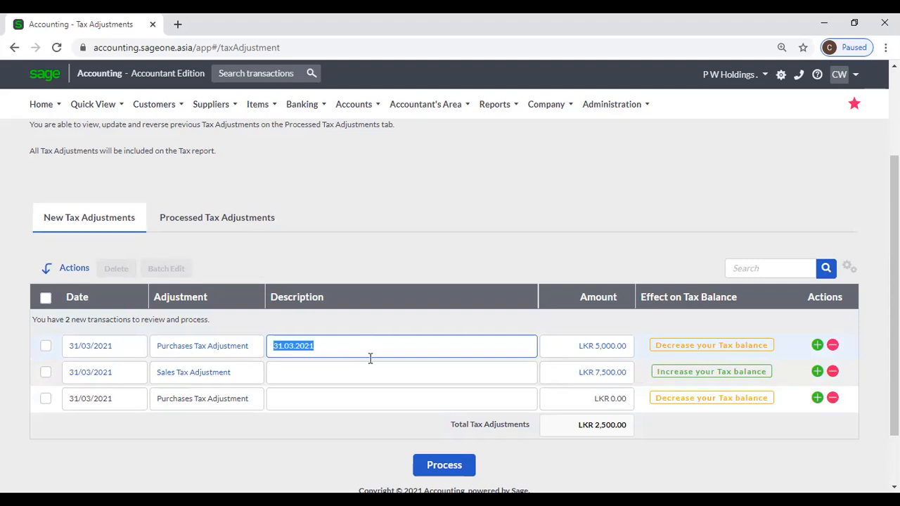
{"action": "left_click", "coordinate": [365, 373]}
{"action": "key", "text": "ctrl+v"}
{"action": "left_click", "coordinate": [432, 467]}
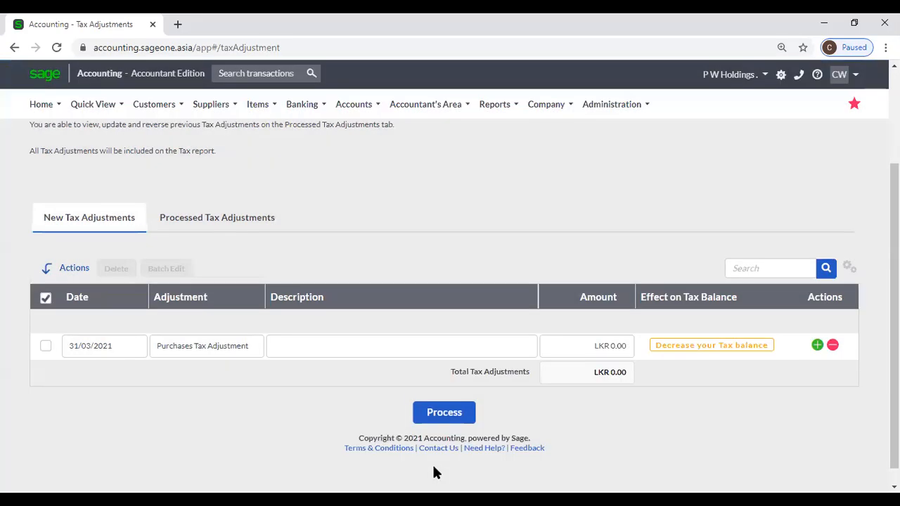
- Show the processed tax adjustments with the display range starting on 31/03/2021
{"action": "left_click", "coordinate": [217, 222]}
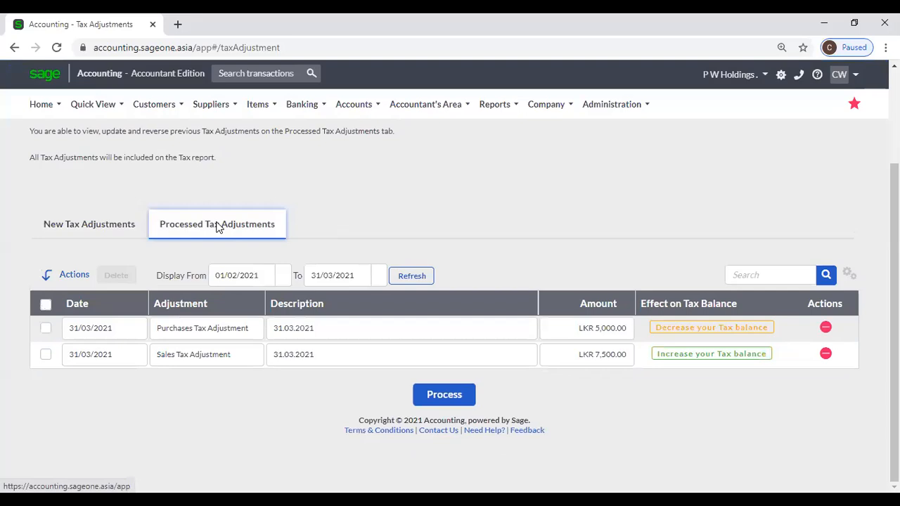
{"action": "left_click", "coordinate": [282, 275]}
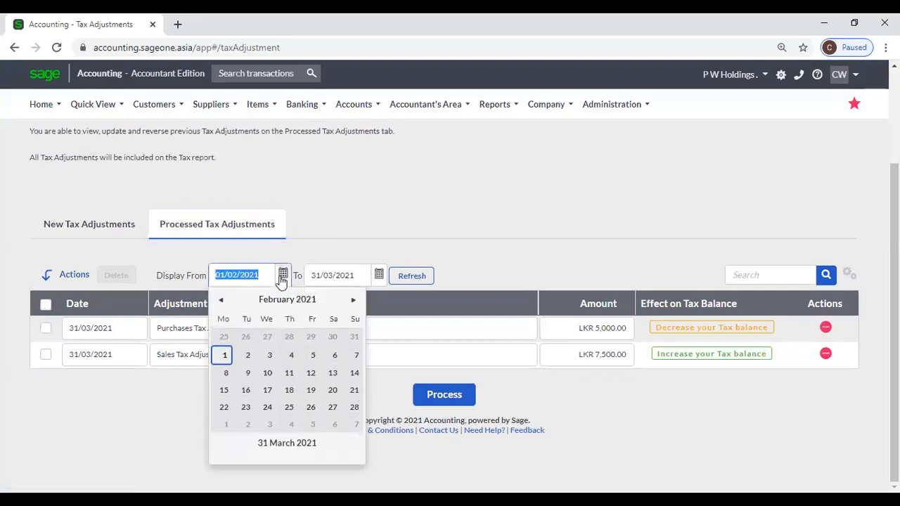
{"action": "left_click", "coordinate": [285, 443]}
{"action": "left_click", "coordinate": [407, 275]}
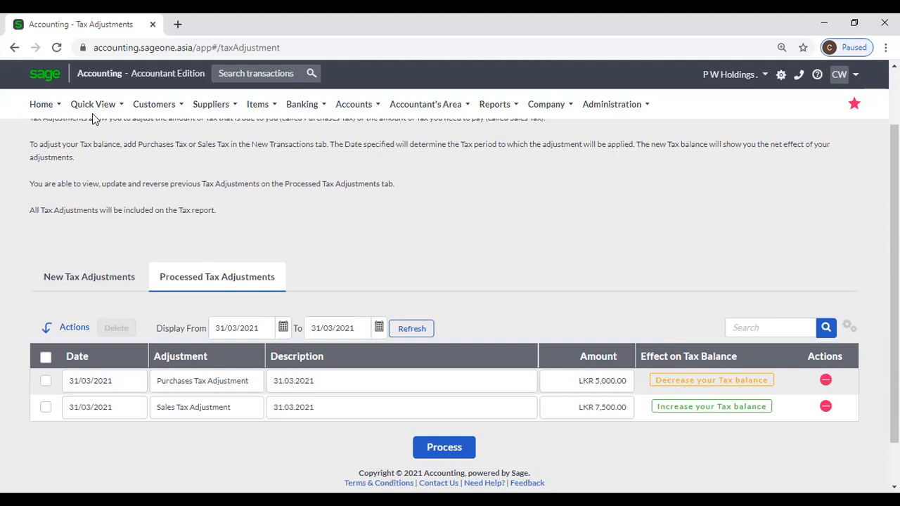
- Compare the new tax adjustments entry grid with the list of processed tax adjustments
{"action": "key", "text": "alt+Tab"}
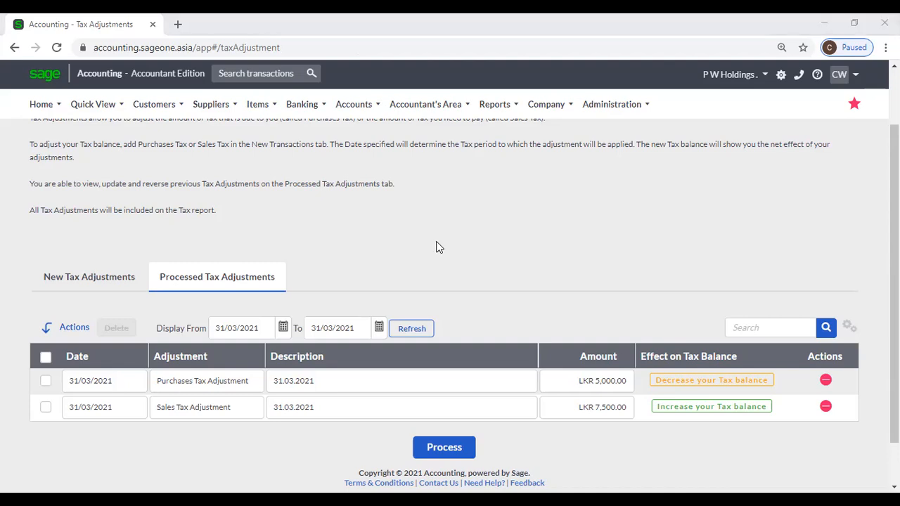
{"action": "left_click", "coordinate": [82, 281]}
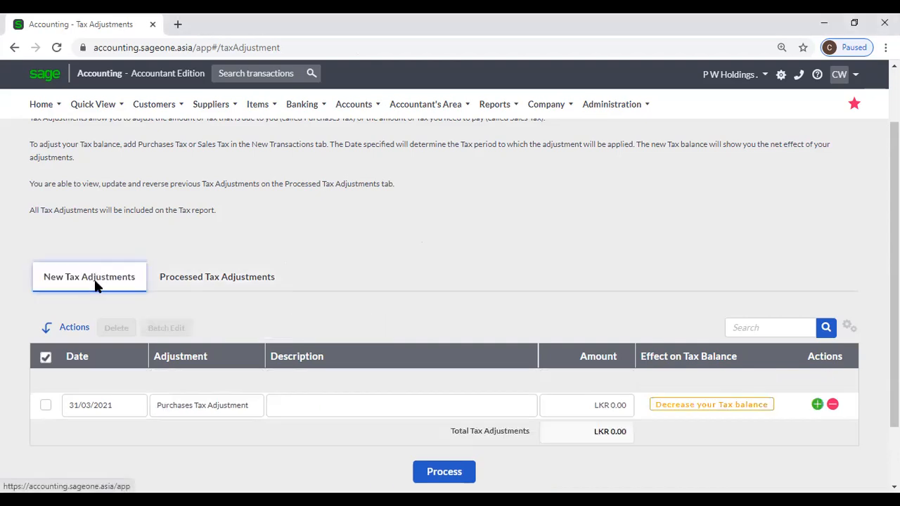
{"action": "left_click", "coordinate": [178, 278]}
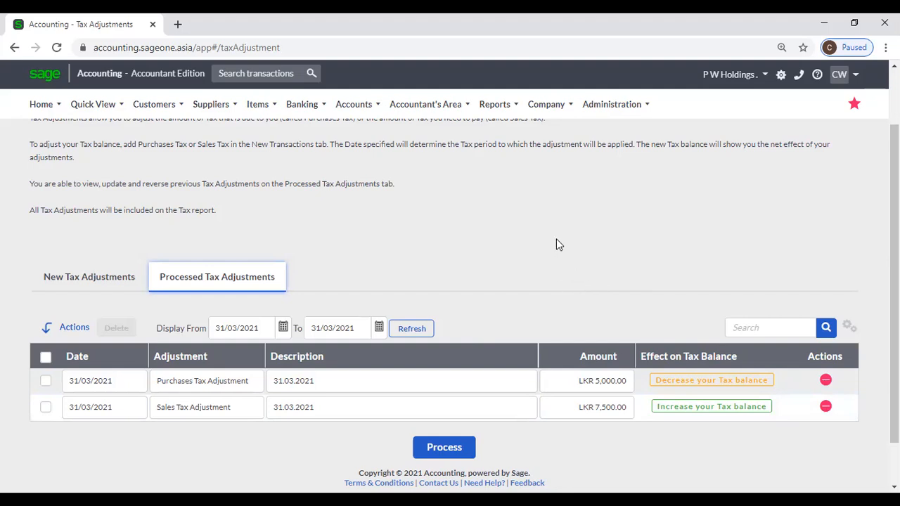
{"action": "scroll", "coordinate": [556, 244], "scroll_direction": "up", "scroll_amount": 2}
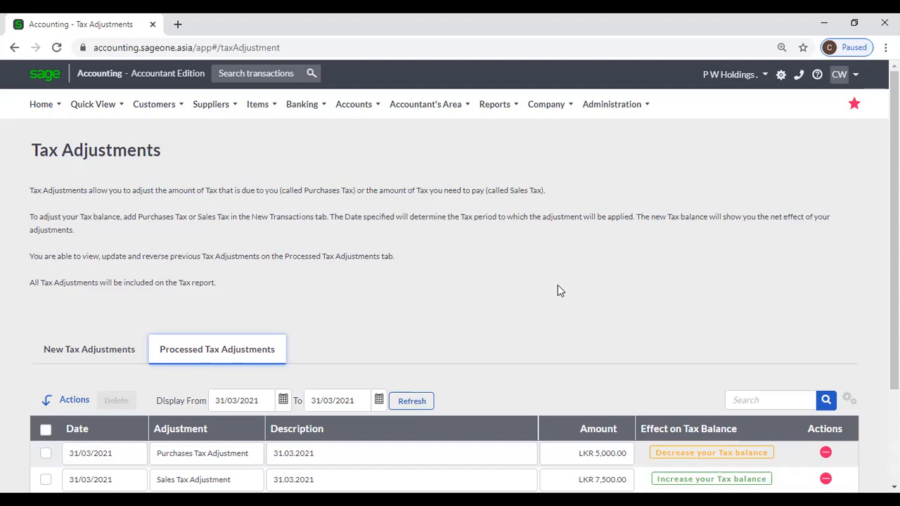
{"action": "left_click", "coordinate": [848, 399]}
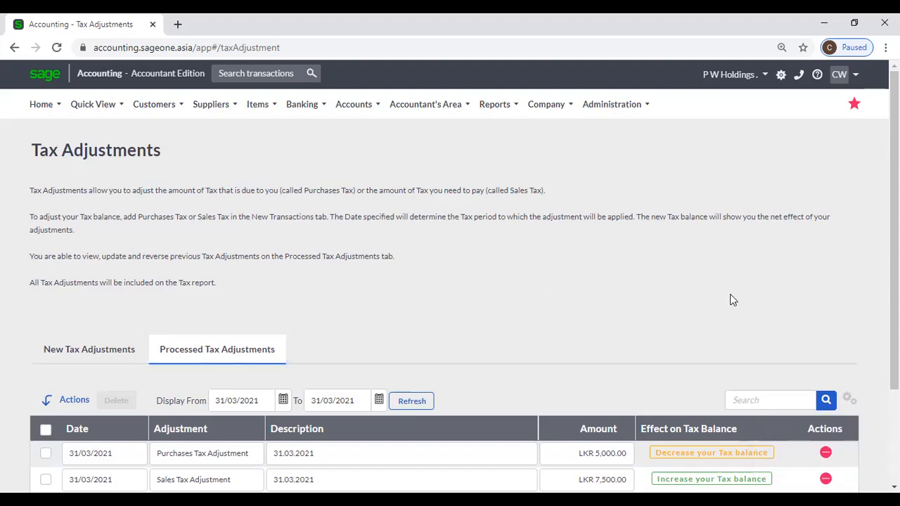
{"action": "left_click", "coordinate": [73, 347]}
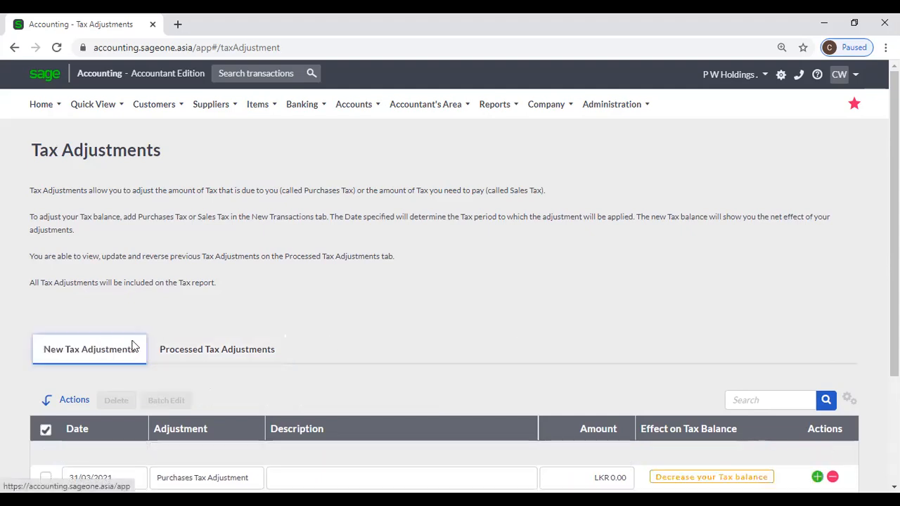
{"action": "left_click", "coordinate": [848, 399]}
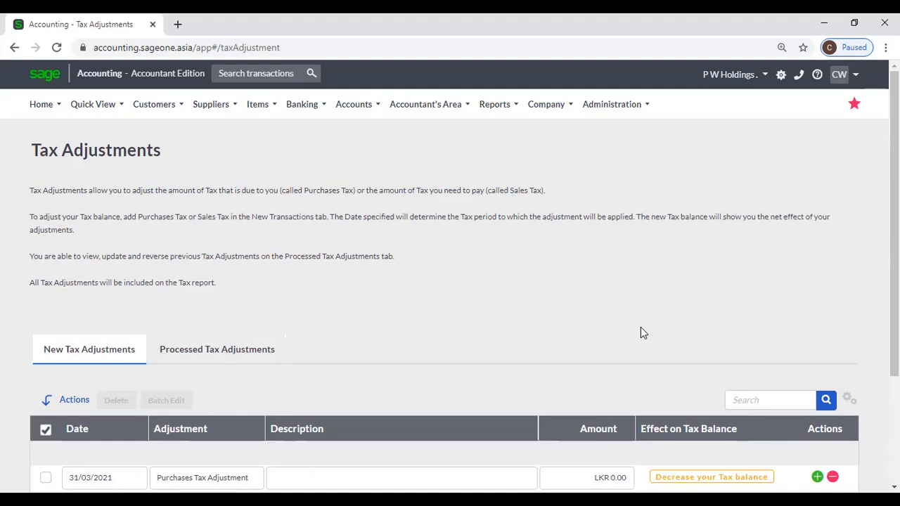
{"action": "scroll", "coordinate": [640, 333], "scroll_direction": "down", "scroll_amount": 1}
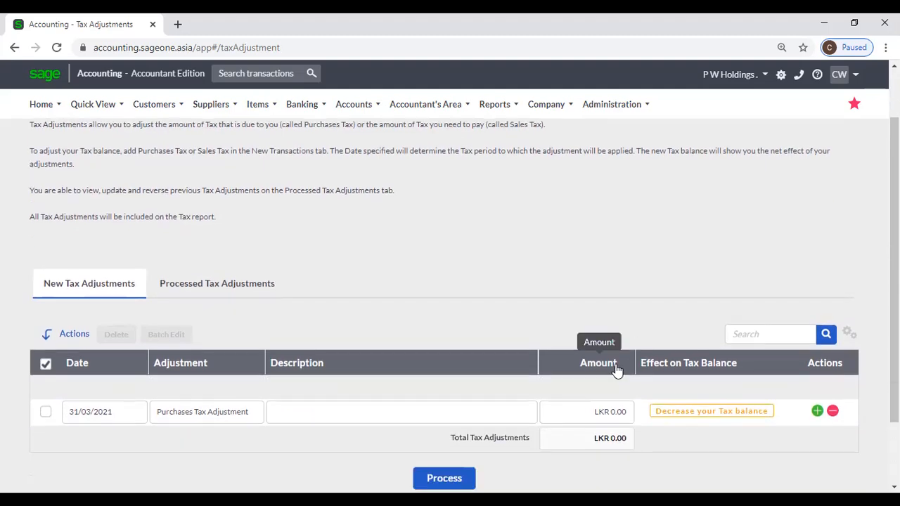
- Sort the processed tax adjustments by amount in descending order
{"action": "left_click", "coordinate": [220, 295]}
{"action": "left_click", "coordinate": [594, 372]}
{"action": "left_click", "coordinate": [593, 373]}
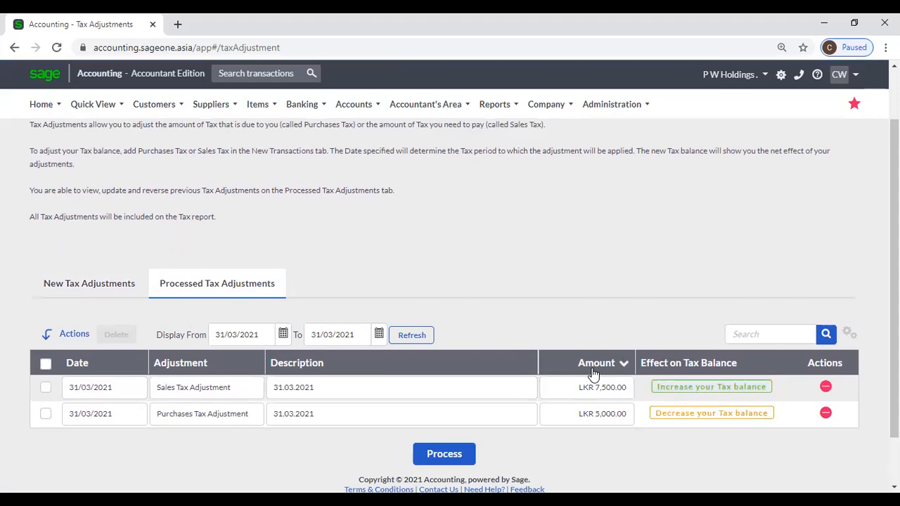
- Open the Tax Payments and Refunds wizard from the Accountant's Area tax functions
{"action": "scroll", "coordinate": [468, 295], "scroll_direction": "up", "scroll_amount": 1}
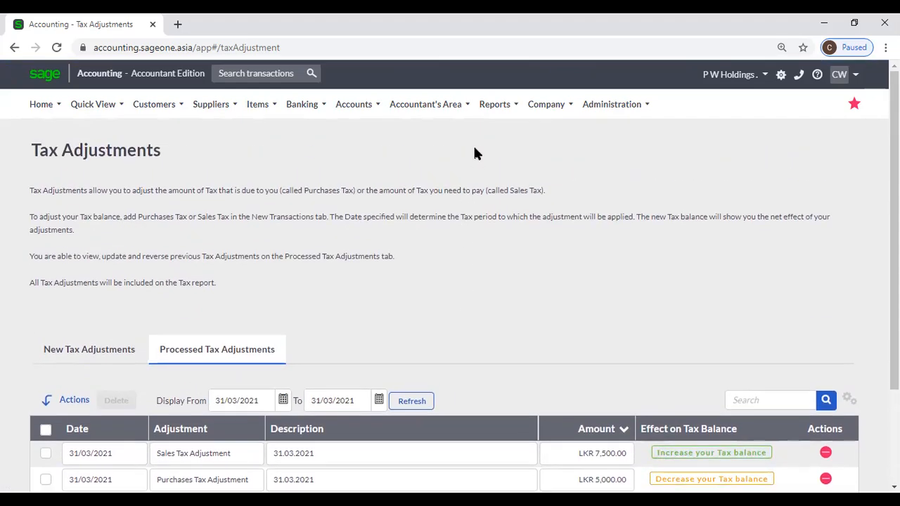
{"action": "left_click", "coordinate": [492, 105]}
{"action": "left_click", "coordinate": [435, 111]}
{"action": "mouse_move", "coordinate": [448, 231]}
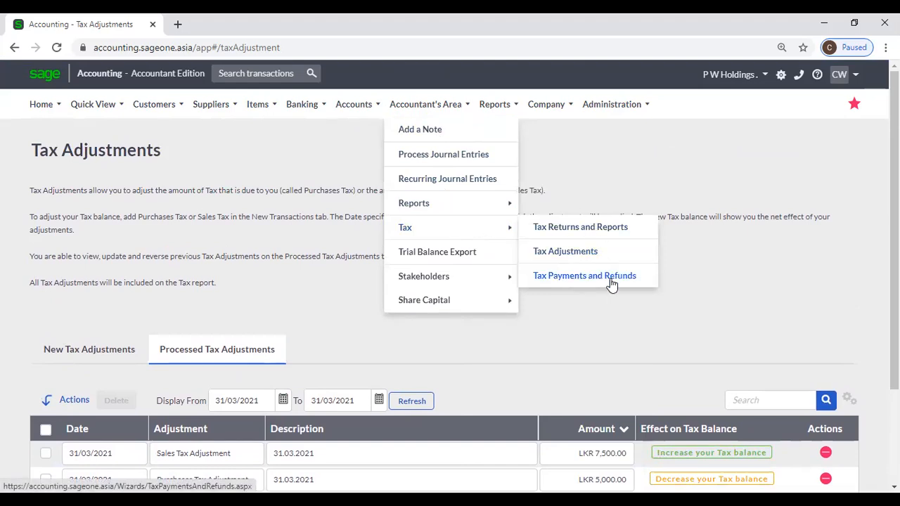
{"action": "left_click", "coordinate": [584, 276]}
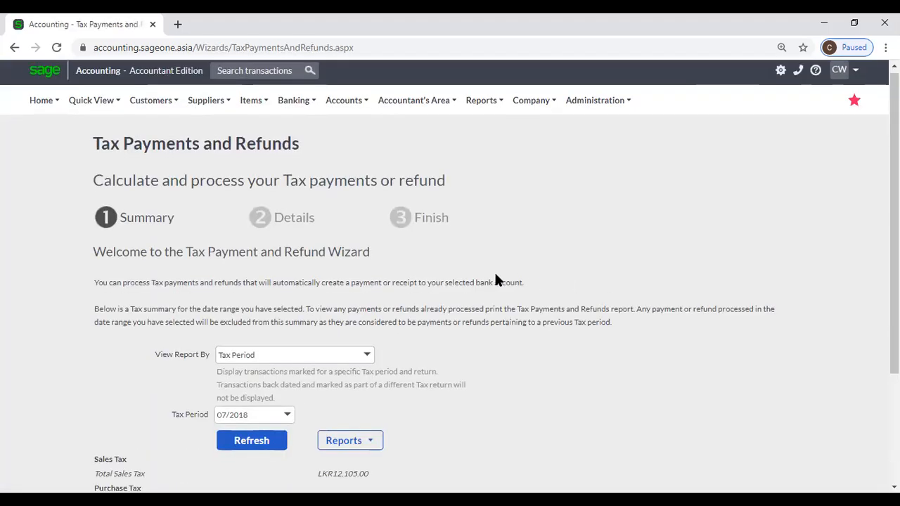
- Keep the tax summary by Tax Period for 07/2018 and continue to the payment or refund details
{"action": "scroll", "coordinate": [495, 277], "scroll_direction": "down", "scroll_amount": 2}
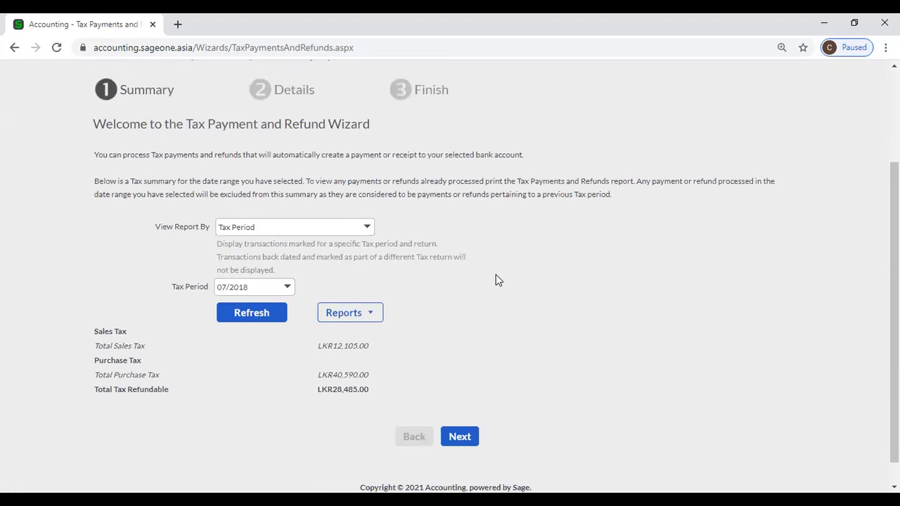
{"action": "left_click", "coordinate": [366, 232]}
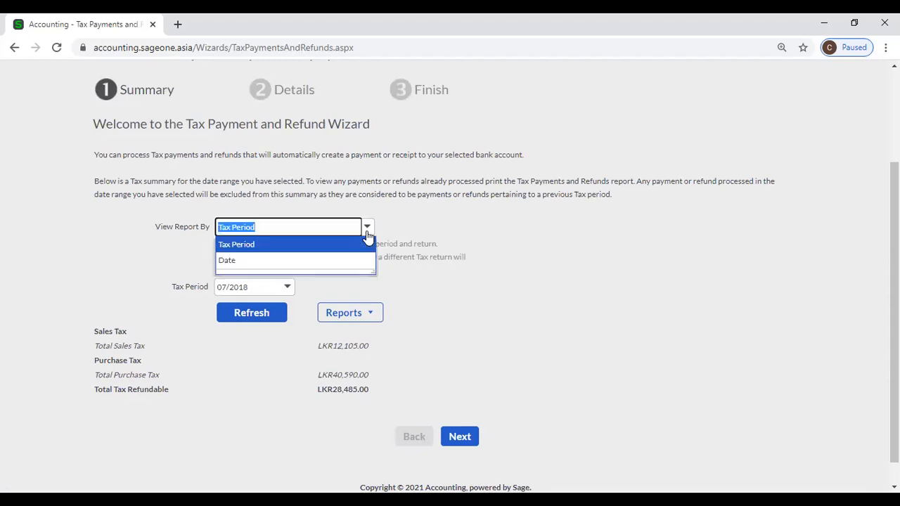
{"action": "left_click", "coordinate": [327, 243]}
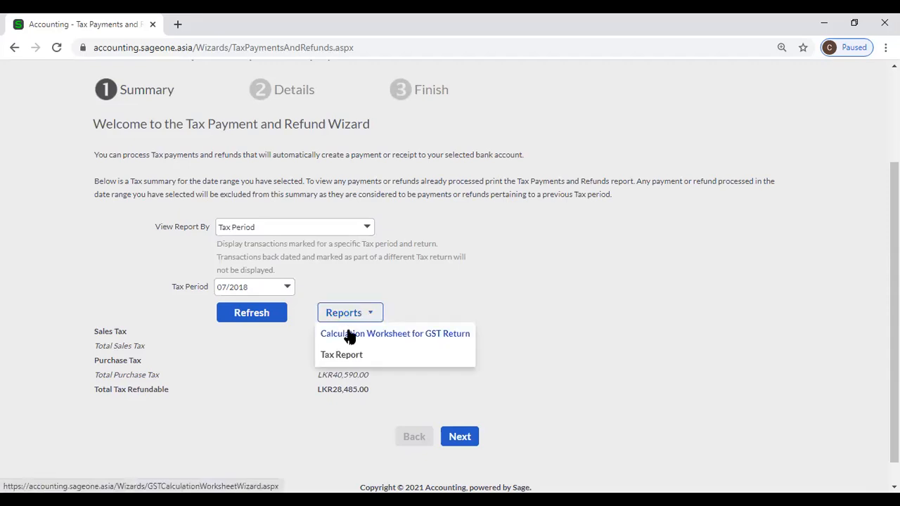
{"action": "scroll", "coordinate": [493, 298], "scroll_direction": "down", "scroll_amount": 1}
{"action": "scroll", "coordinate": [493, 304], "scroll_direction": "down", "scroll_amount": 1}
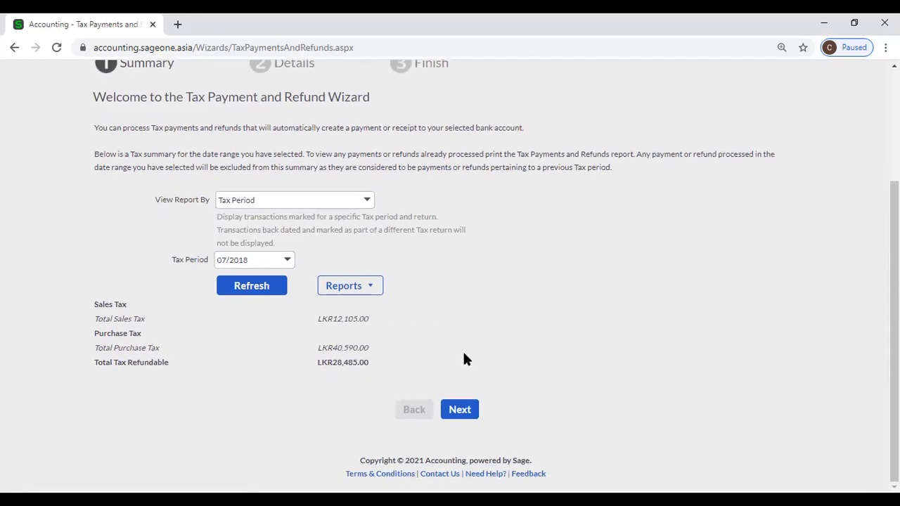
{"action": "left_click", "coordinate": [463, 412]}
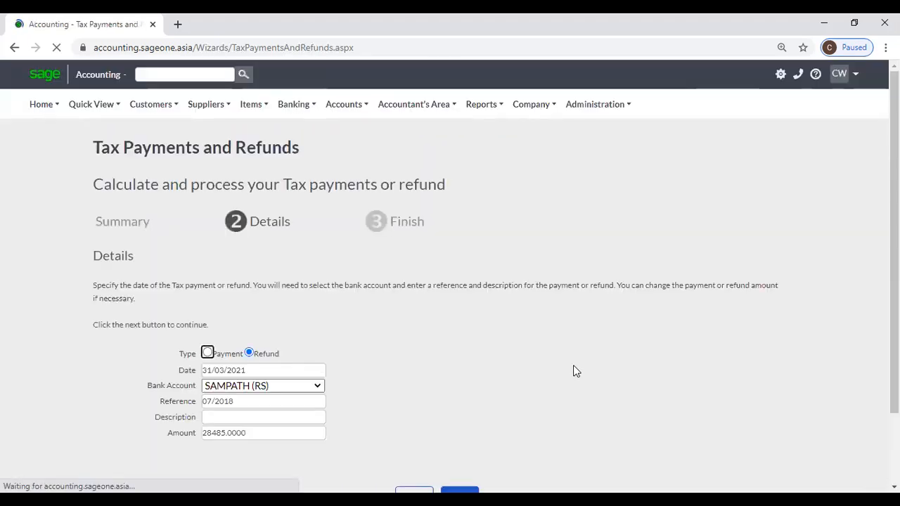
{"action": "scroll", "coordinate": [564, 363], "scroll_direction": "down", "scroll_amount": 1}
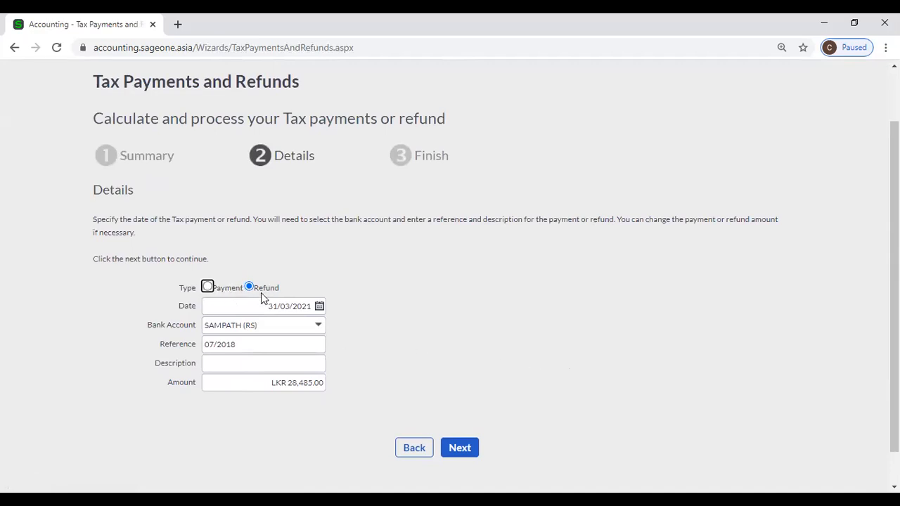
- Enter 31.03.2021 as the description of the 07/2018 tax refund and finish processing the refund
{"action": "left_click", "coordinate": [474, 446]}
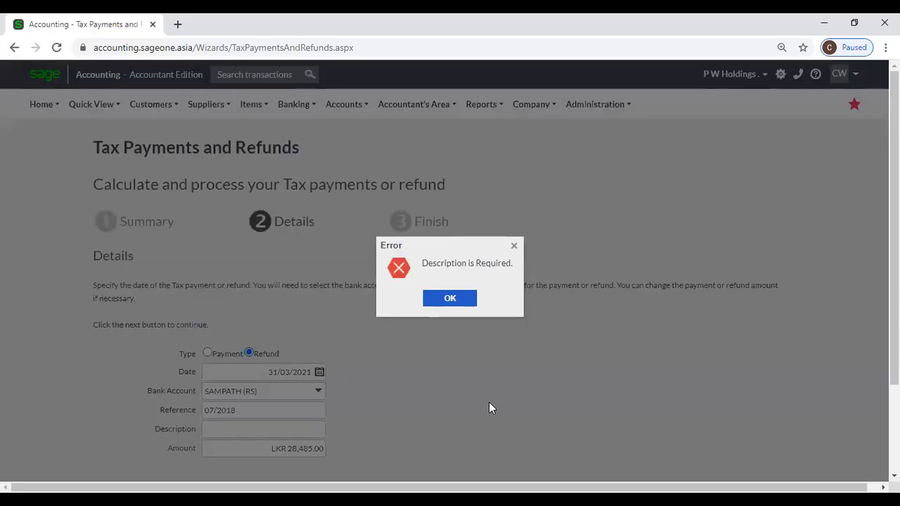
{"action": "left_click", "coordinate": [465, 311]}
{"action": "scroll", "coordinate": [321, 396], "scroll_direction": "down", "scroll_amount": 1}
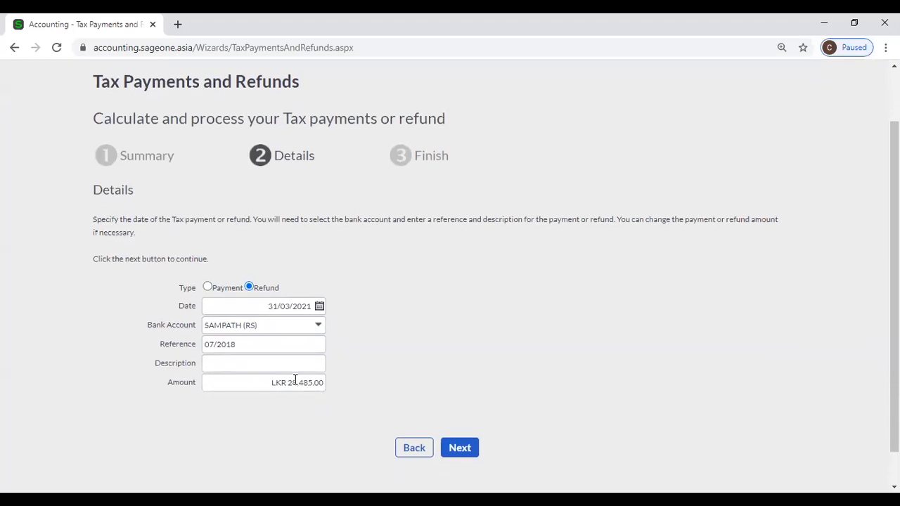
{"action": "left_click", "coordinate": [287, 362]}
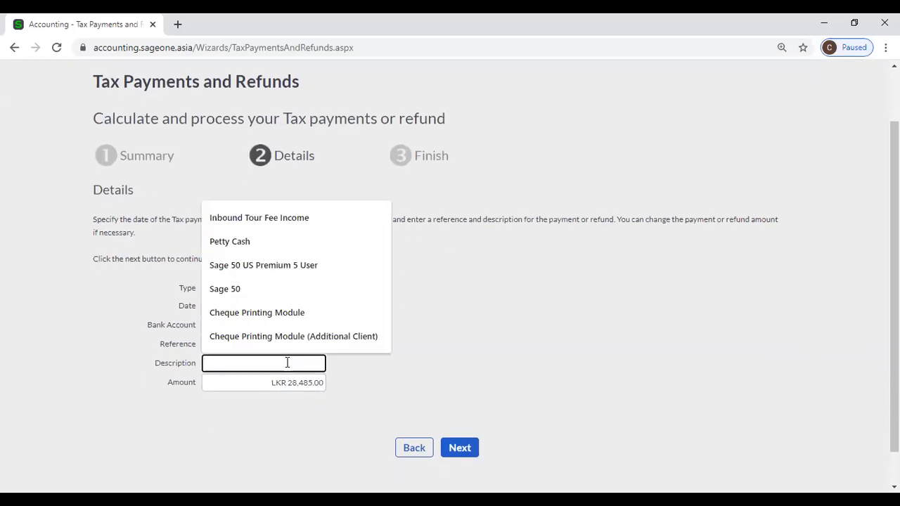
{"action": "type", "text": "31.03.2021"}
{"action": "left_click", "coordinate": [475, 451]}
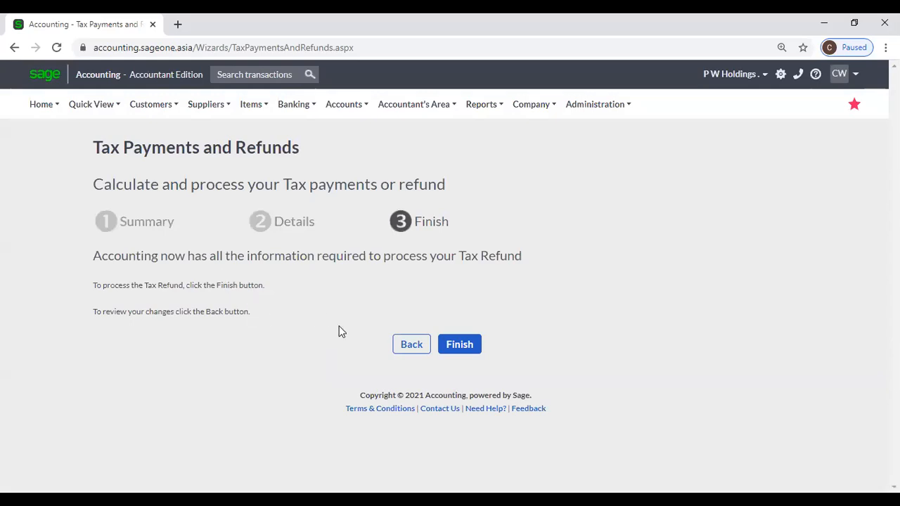
{"action": "left_click", "coordinate": [471, 355]}
{"action": "left_click", "coordinate": [472, 355]}
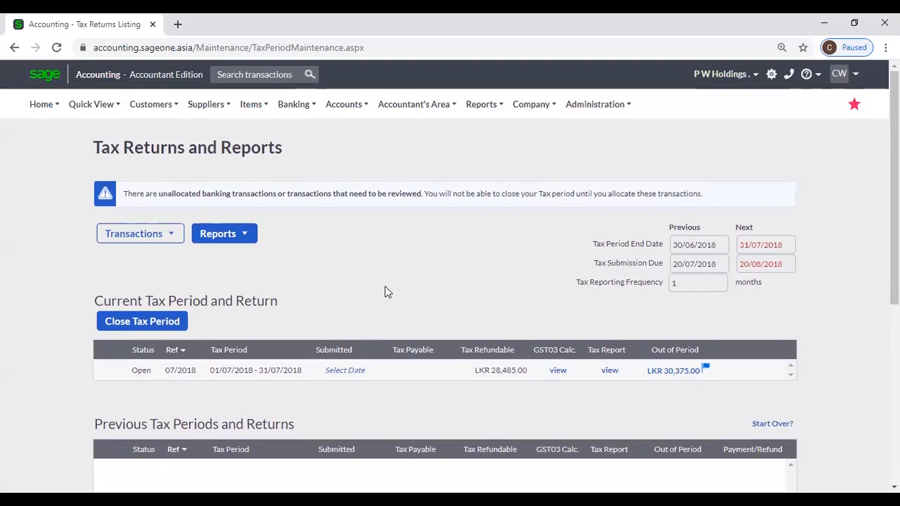
{"action": "mouse_move", "coordinate": [446, 118]}
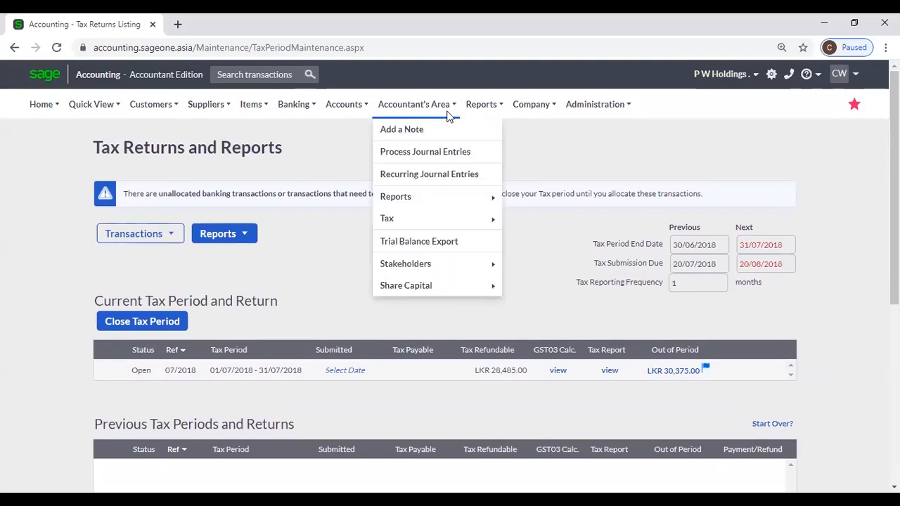
{"action": "mouse_move", "coordinate": [437, 211]}
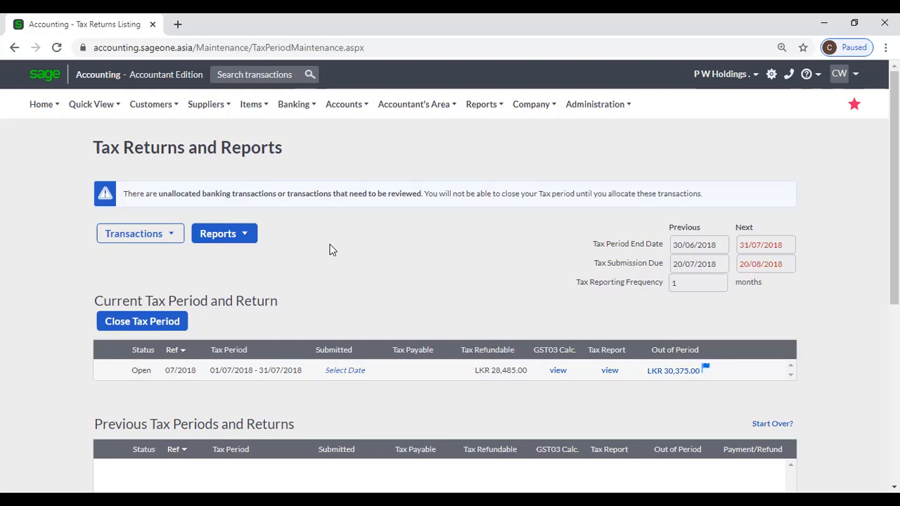
{"action": "left_click", "coordinate": [404, 107]}
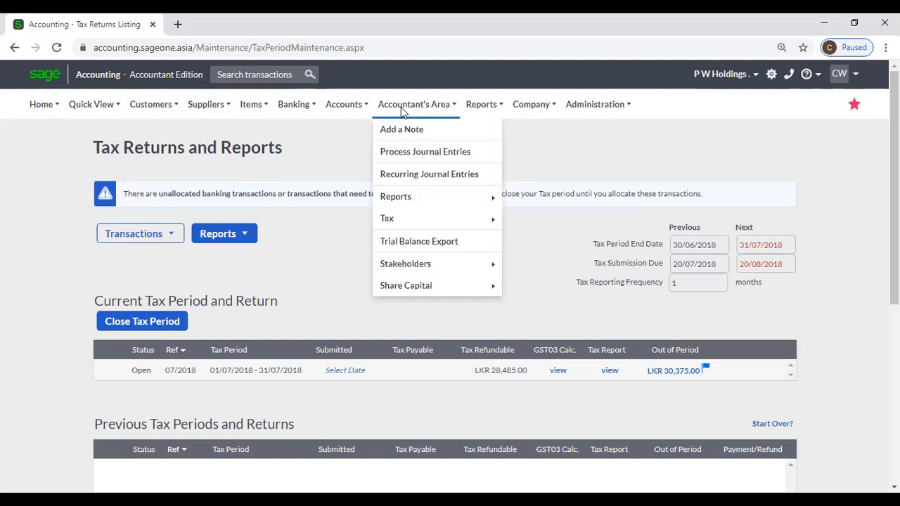
{"action": "mouse_move", "coordinate": [408, 220]}
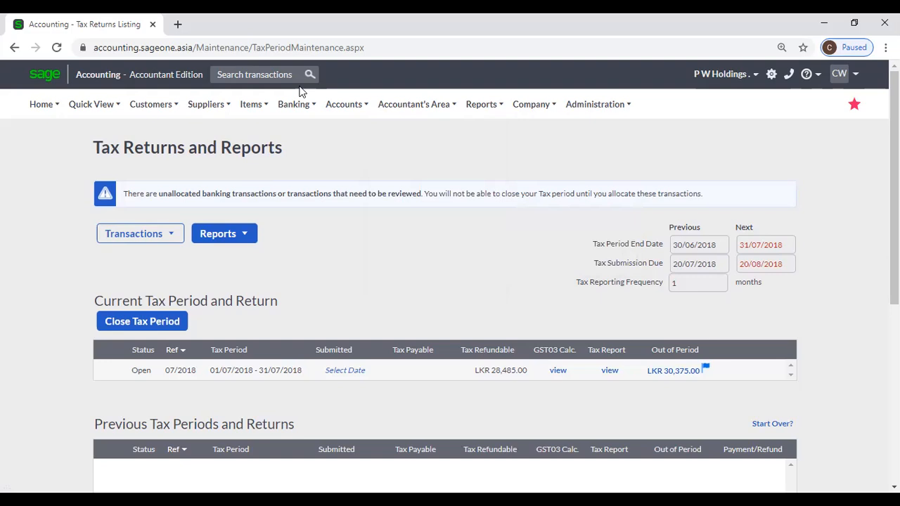
{"action": "left_click", "coordinate": [251, 104]}
{"action": "mouse_move", "coordinate": [281, 216]}
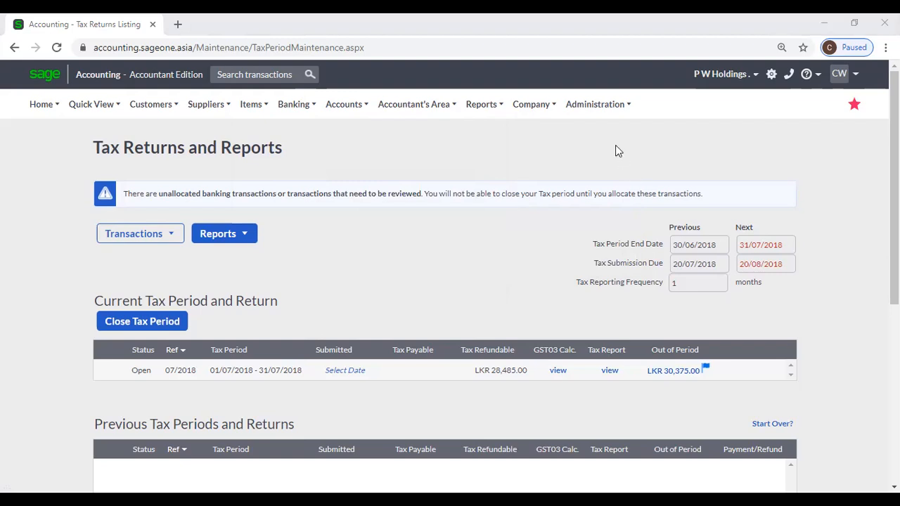
- Duplicate the Tax Returns and Reports browser tab and open the company's Tax Settings in the original one
{"action": "right_click", "coordinate": [114, 23]}
{"action": "left_click", "coordinate": [149, 120]}
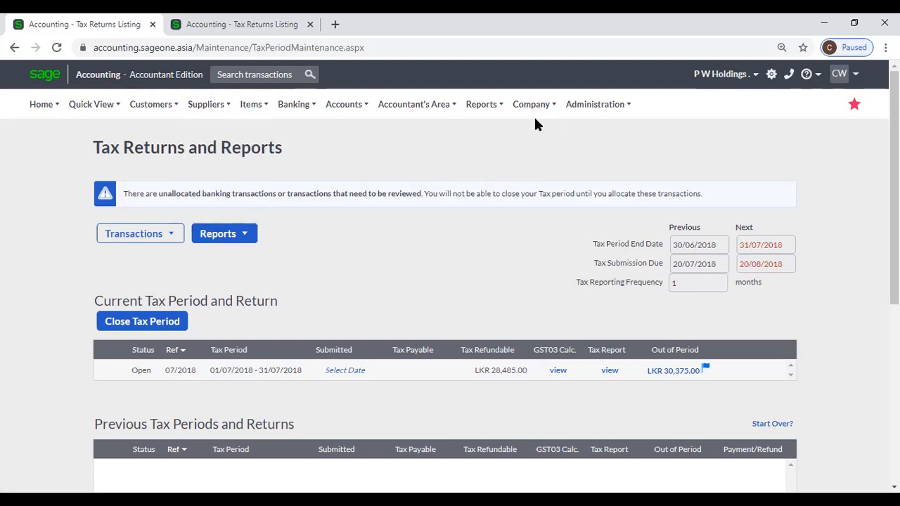
{"action": "mouse_move", "coordinate": [535, 118]}
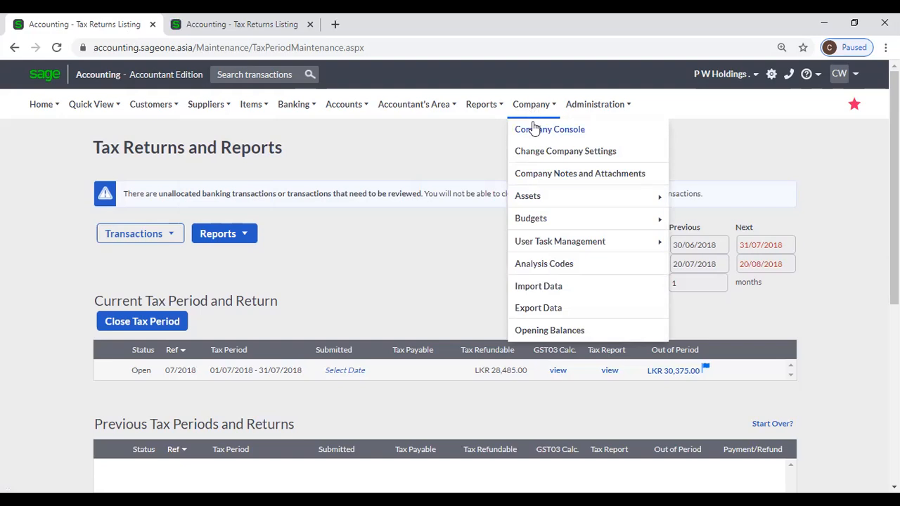
{"action": "left_click", "coordinate": [545, 156]}
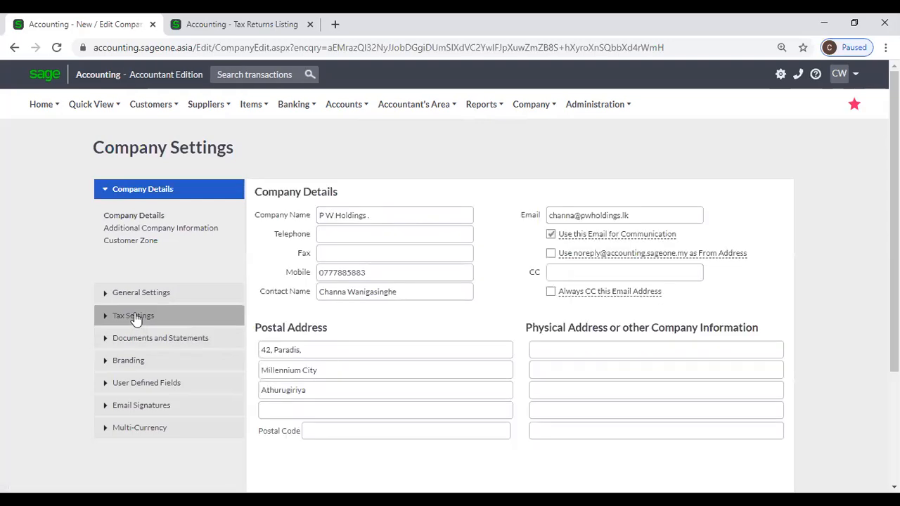
{"action": "left_click", "coordinate": [136, 318]}
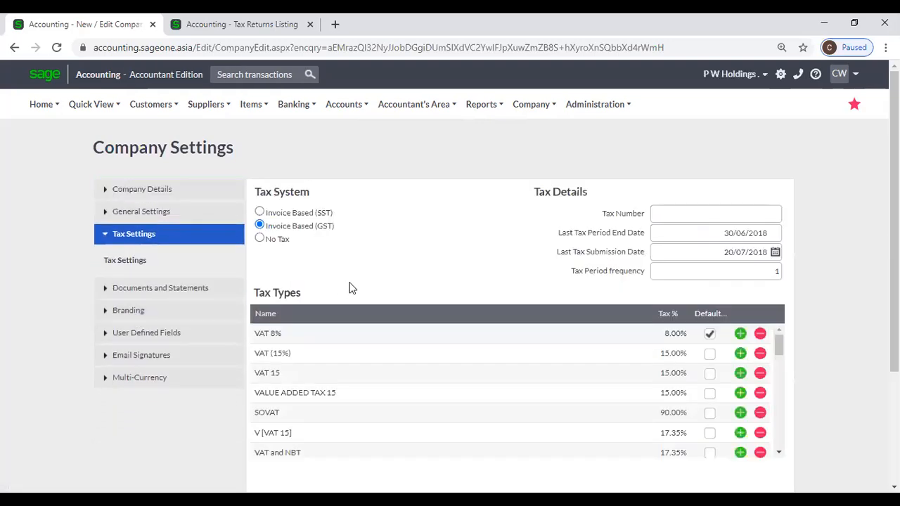
{"action": "scroll", "coordinate": [362, 284], "scroll_direction": "down", "scroll_amount": 1}
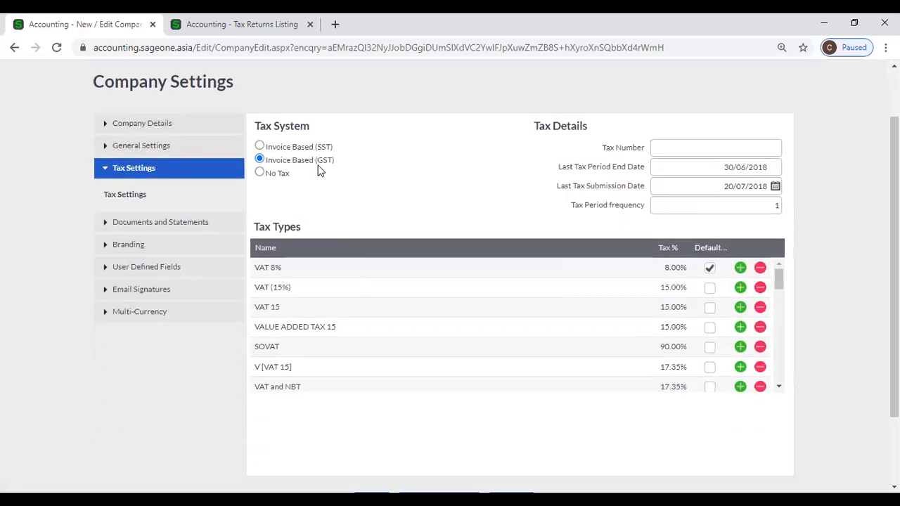
- Review the Tax Details fields for tax number, last tax period end date and tax period frequency
{"action": "left_click", "coordinate": [693, 152]}
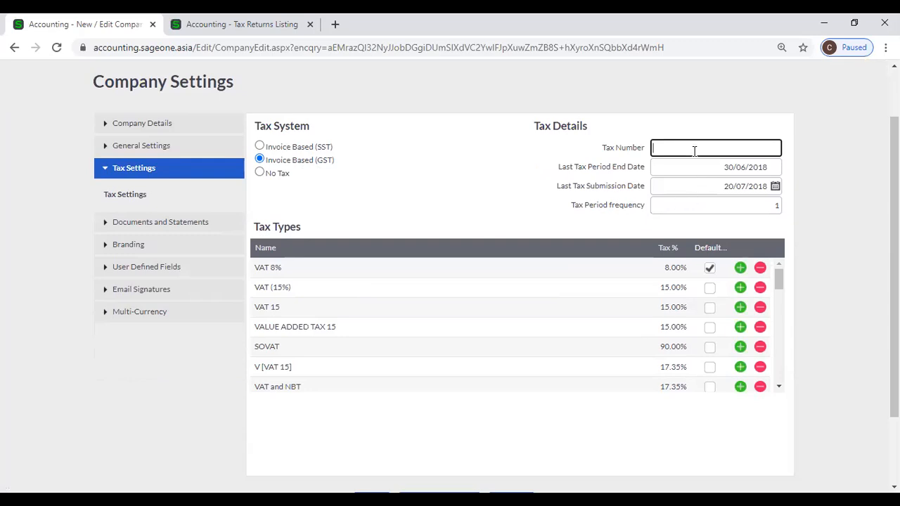
{"action": "left_click", "coordinate": [689, 172]}
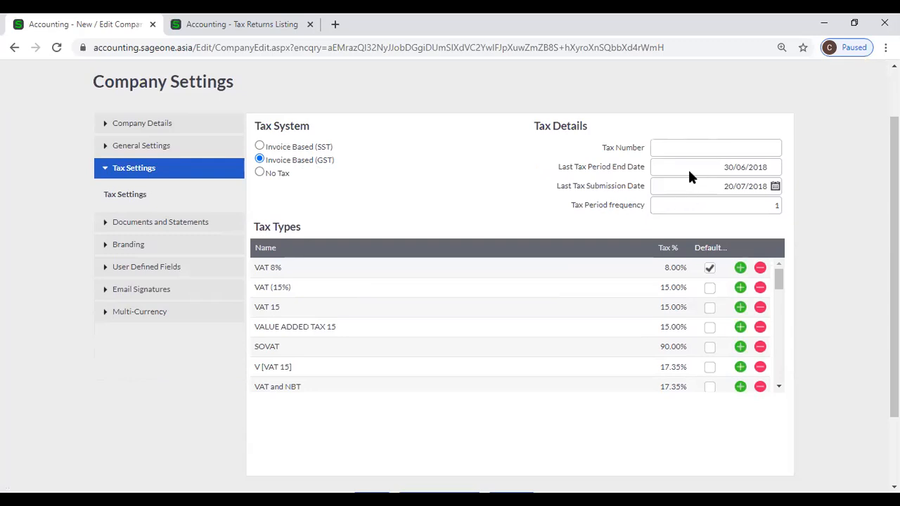
{"action": "left_click", "coordinate": [705, 204]}
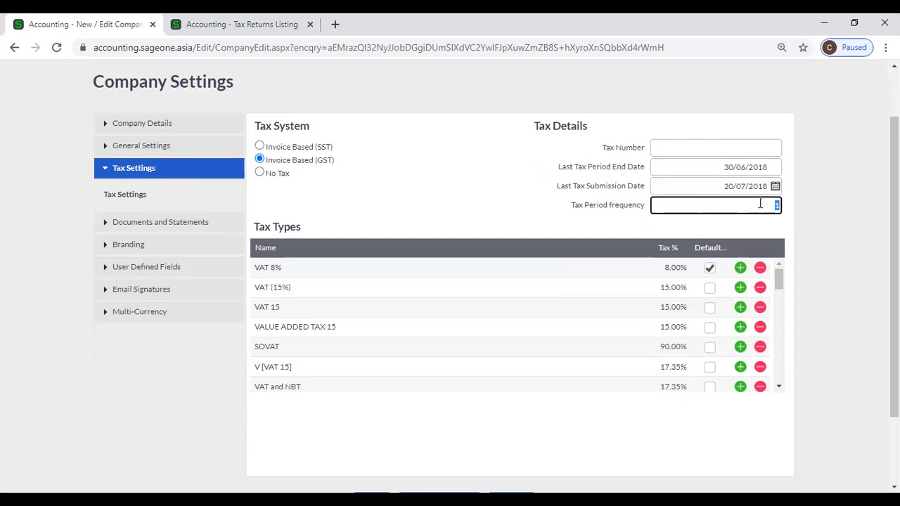
{"action": "left_click", "coordinate": [817, 294]}
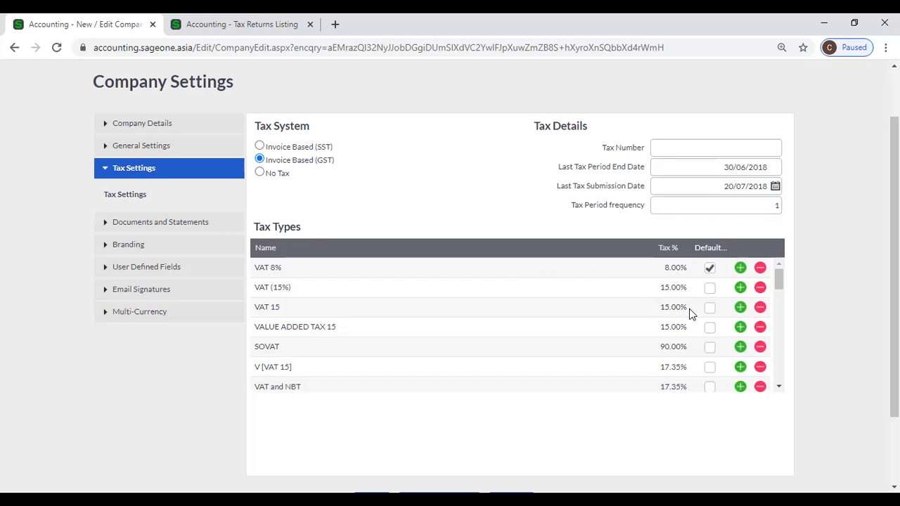
- Insert an empty tax type row below VAT 8% and inspect its name and tax percentage cells
{"action": "left_click", "coordinate": [739, 268]}
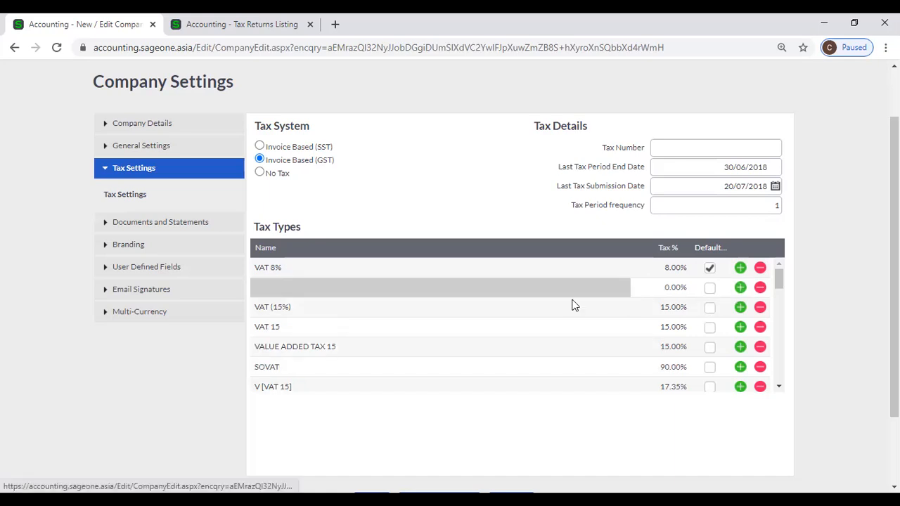
{"action": "left_click", "coordinate": [472, 287]}
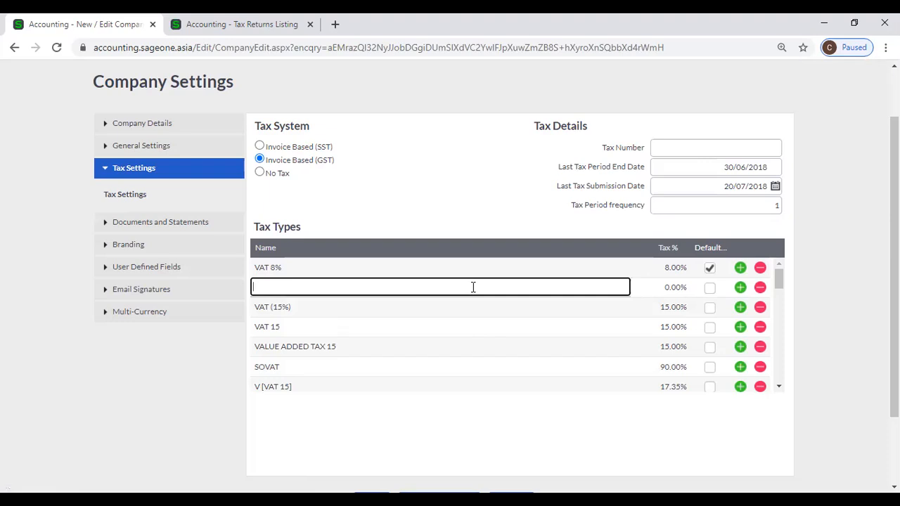
{"action": "left_click", "coordinate": [674, 286]}
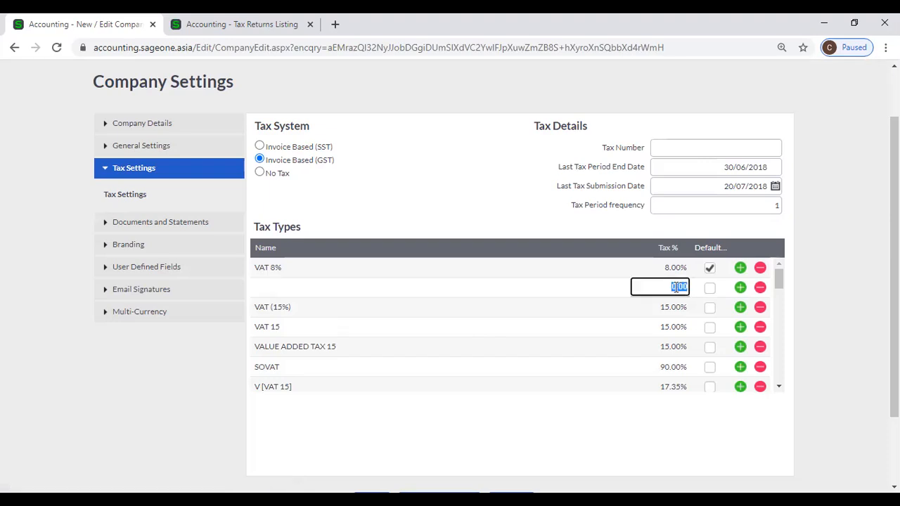
{"action": "left_click", "coordinate": [838, 258]}
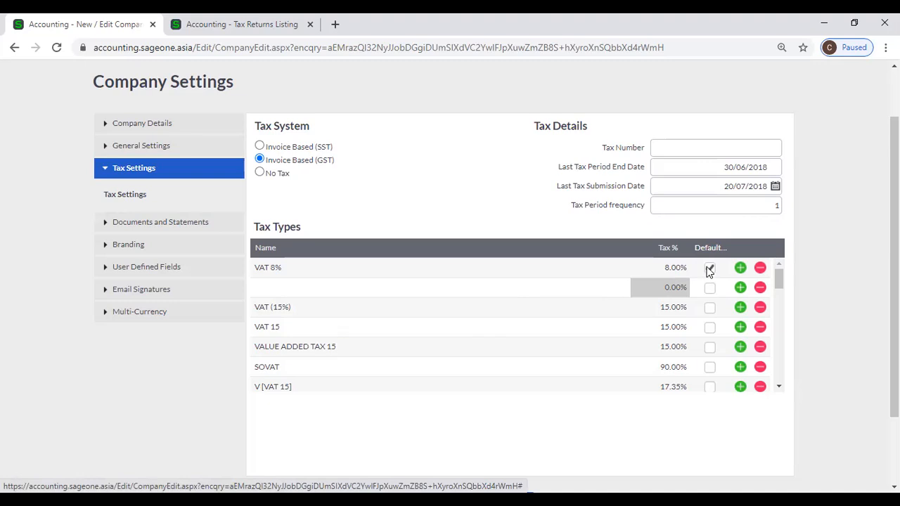
- Try VAT (15%) as the default tax type, restore VAT 8%, and look through the list of tax types
{"action": "left_click", "coordinate": [710, 309]}
{"action": "left_click", "coordinate": [709, 271]}
{"action": "scroll", "coordinate": [674, 284], "scroll_direction": "down", "scroll_amount": 3}
{"action": "scroll", "coordinate": [744, 291], "scroll_direction": "down", "scroll_amount": 2}
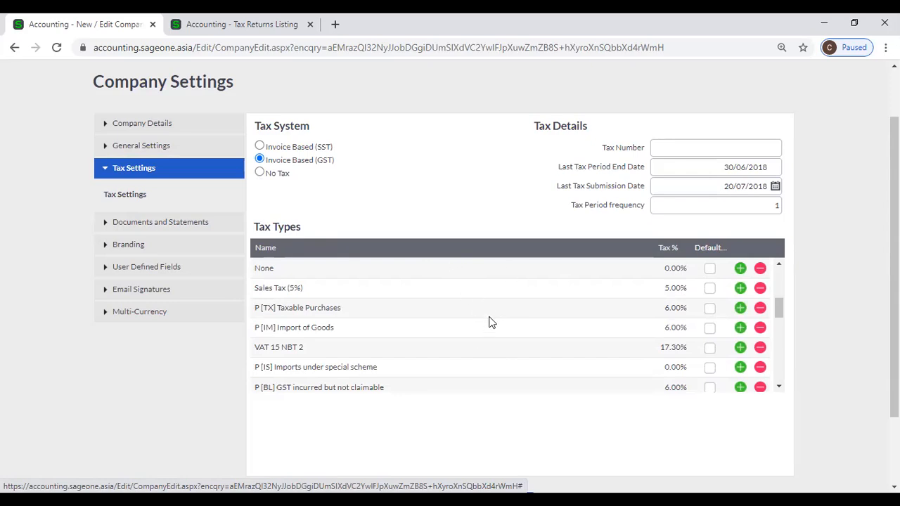
{"action": "scroll", "coordinate": [492, 330], "scroll_direction": "up", "scroll_amount": 2}
{"action": "scroll", "coordinate": [437, 246], "scroll_direction": "up", "scroll_amount": 1}
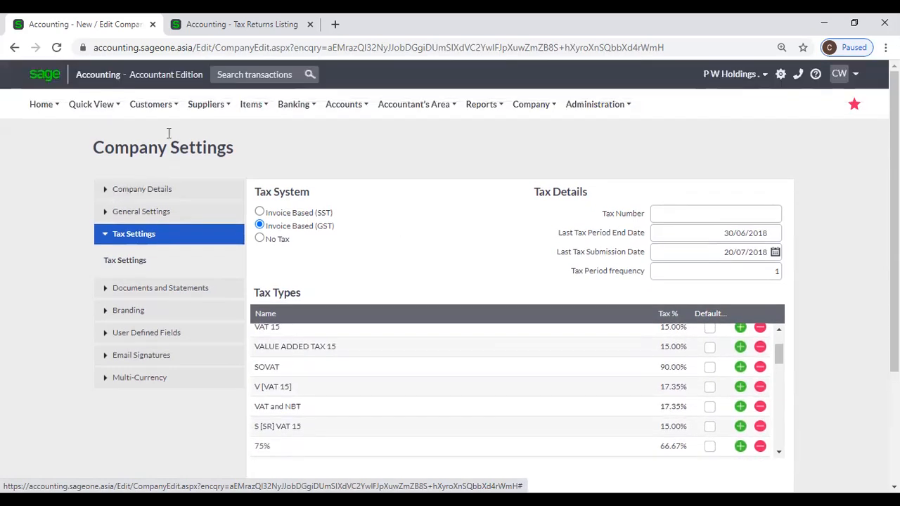
- Start a new customer tax invoice from the Customer Tax Invoices list
{"action": "left_click", "coordinate": [150, 104]}
{"action": "mouse_move", "coordinate": [169, 181]}
{"action": "left_click", "coordinate": [309, 217]}
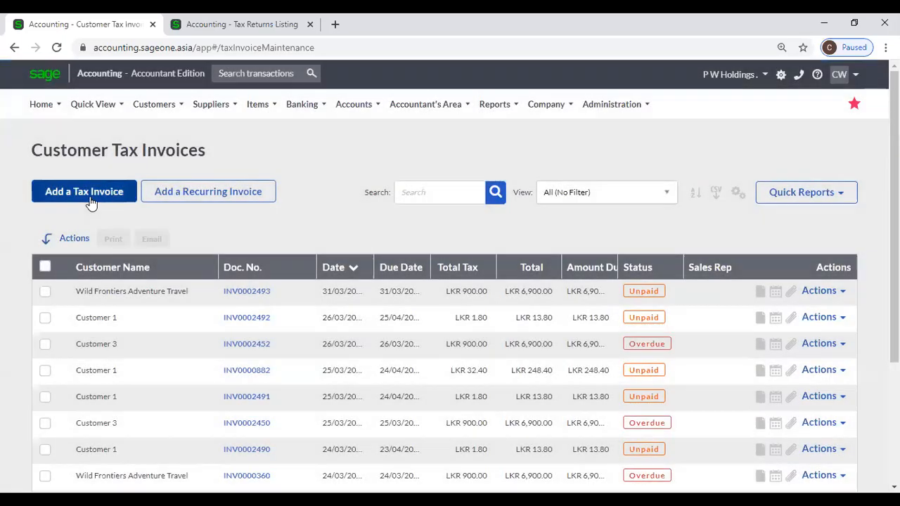
{"action": "left_click", "coordinate": [91, 203]}
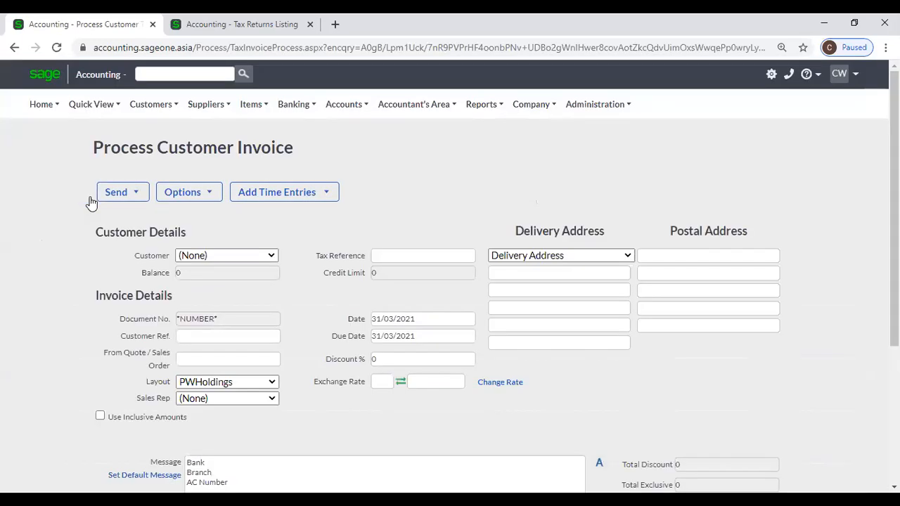
- Examine the tax types available for the first item line of the new customer invoice
{"action": "scroll", "coordinate": [315, 300], "scroll_direction": "down", "scroll_amount": 3}
{"action": "left_click", "coordinate": [475, 302]}
{"action": "left_click", "coordinate": [475, 301]}
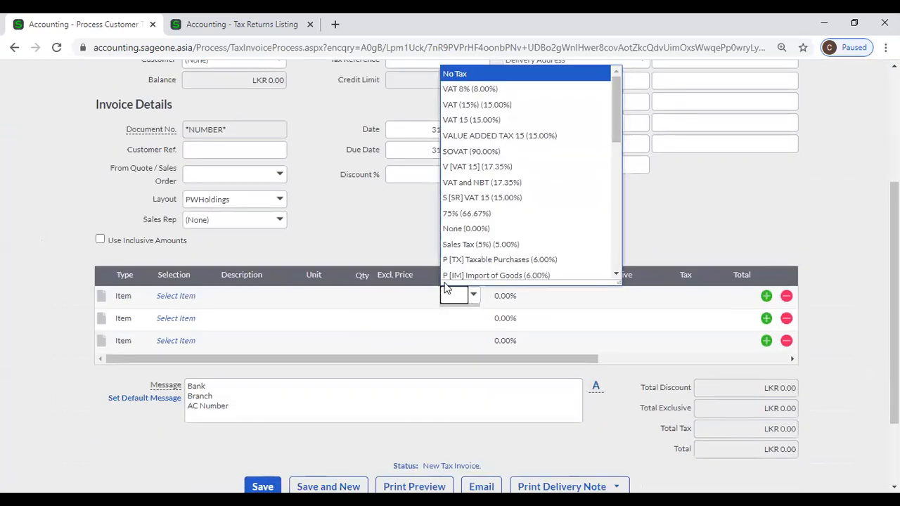
{"action": "left_click", "coordinate": [389, 238]}
{"action": "scroll", "coordinate": [361, 227], "scroll_direction": "up", "scroll_amount": 3}
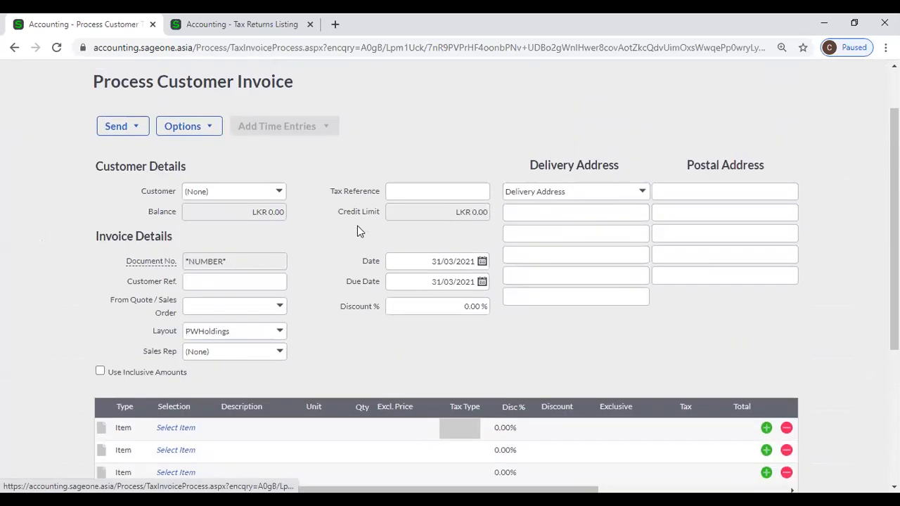
- Switch to the duplicated browser tab and open a new customer record there
{"action": "left_click", "coordinate": [165, 33]}
{"action": "left_click", "coordinate": [151, 104]}
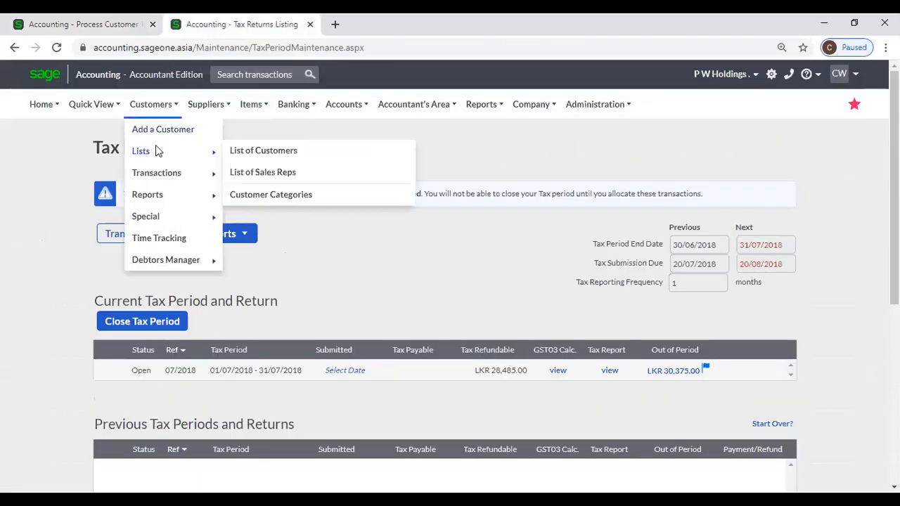
{"action": "left_click", "coordinate": [157, 134]}
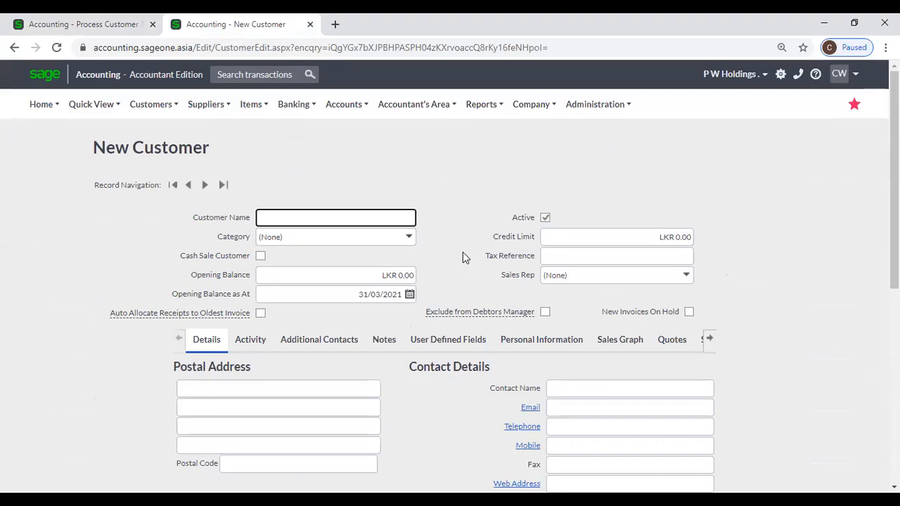
- Set the new customer's default tax type to VAT 8% (8.00%) and return to the customer invoice
{"action": "scroll", "coordinate": [463, 255], "scroll_direction": "down", "scroll_amount": 2}
{"action": "scroll", "coordinate": [463, 258], "scroll_direction": "down", "scroll_amount": 2}
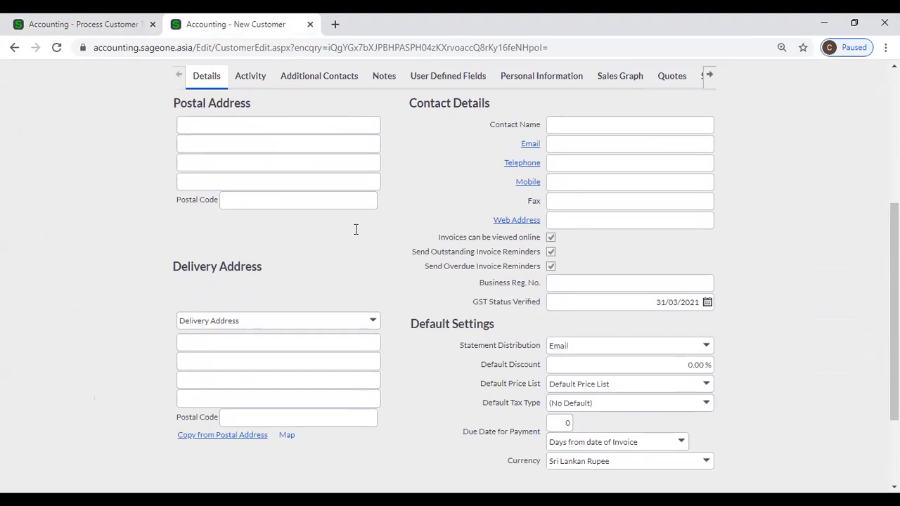
{"action": "left_click", "coordinate": [704, 404]}
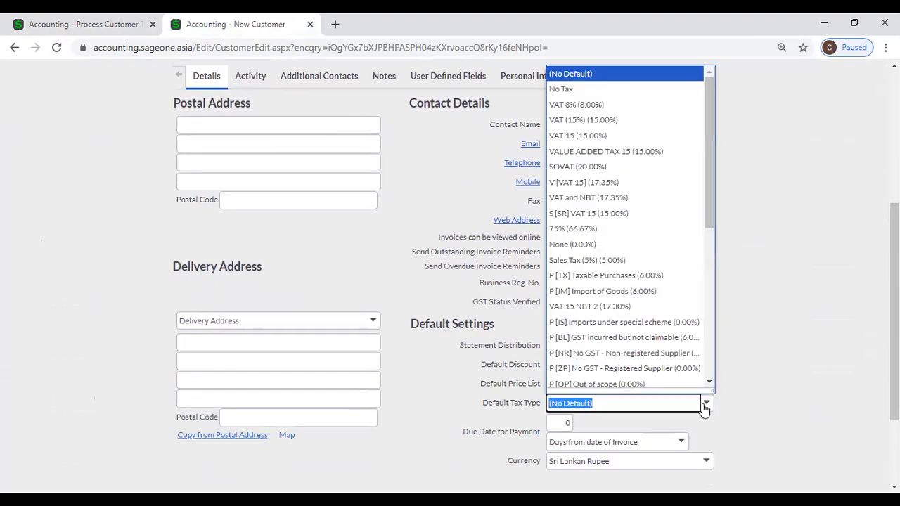
{"action": "left_click", "coordinate": [606, 106]}
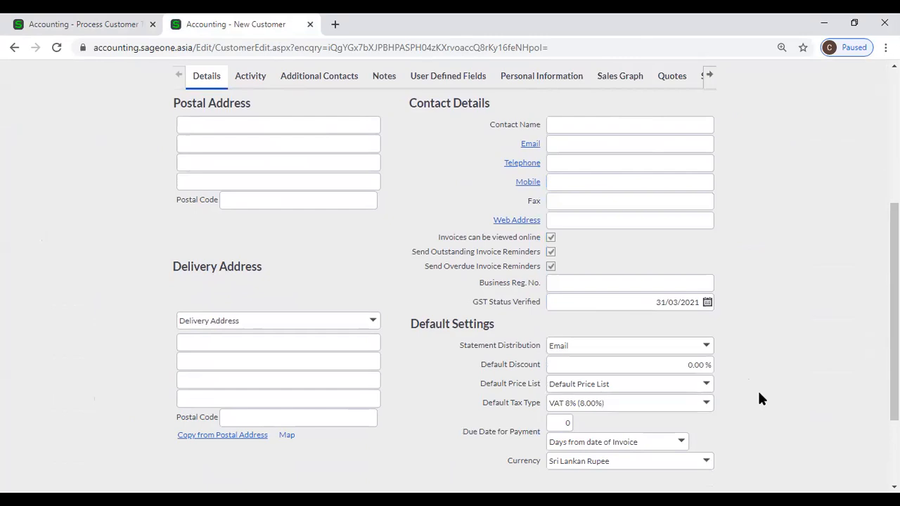
{"action": "left_click", "coordinate": [98, 21]}
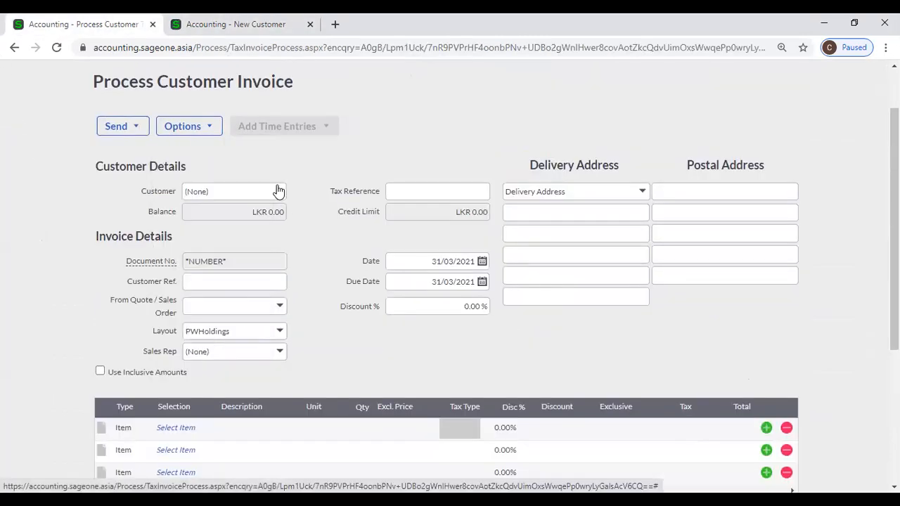
- Leave the new customer invoice and open the Tax Returns and Reports page
{"action": "scroll", "coordinate": [338, 253], "scroll_direction": "down", "scroll_amount": 3}
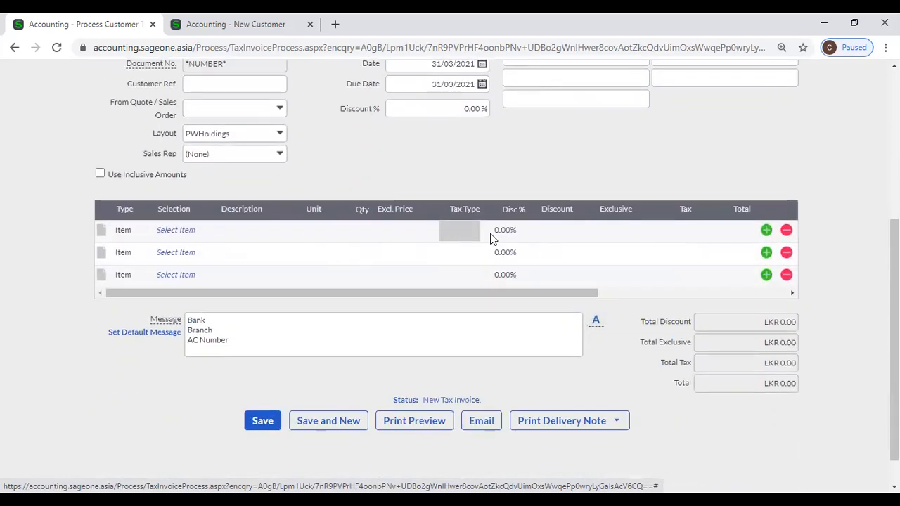
{"action": "scroll", "coordinate": [336, 222], "scroll_direction": "up", "scroll_amount": 4}
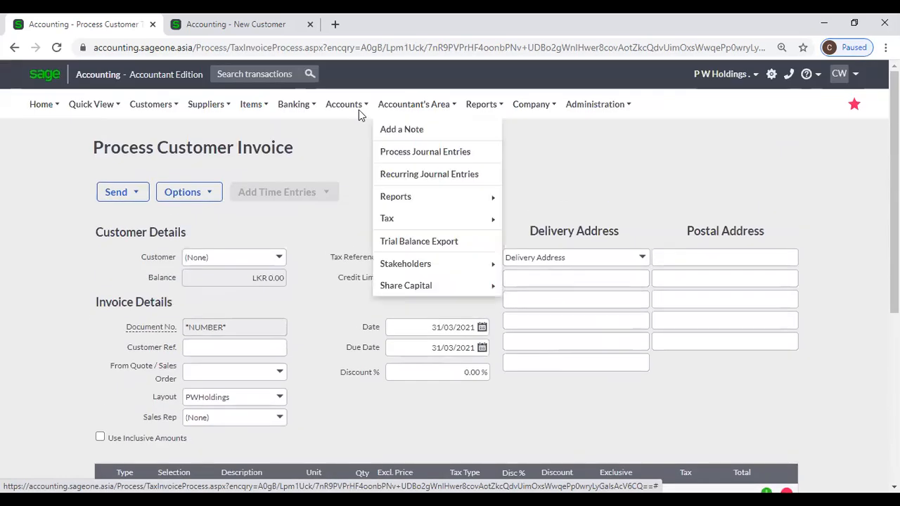
{"action": "mouse_move", "coordinate": [423, 113]}
{"action": "mouse_move", "coordinate": [433, 215]}
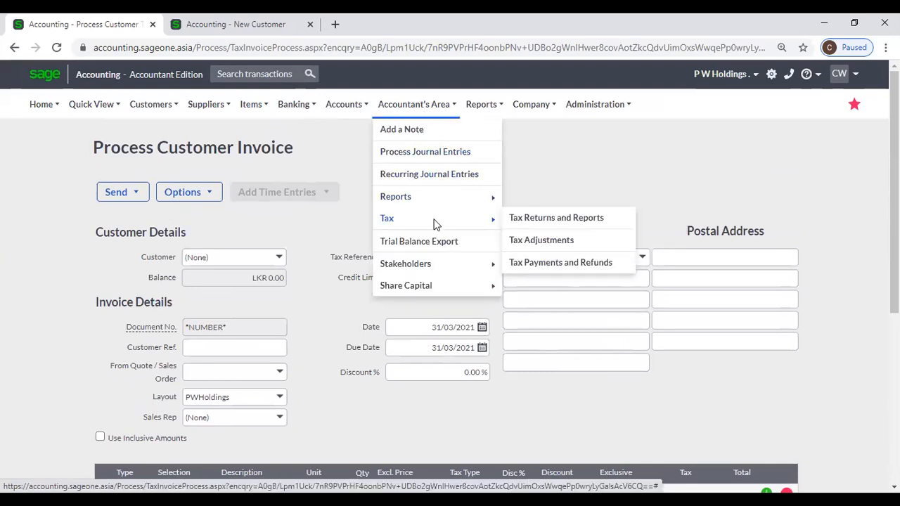
{"action": "left_click", "coordinate": [526, 224]}
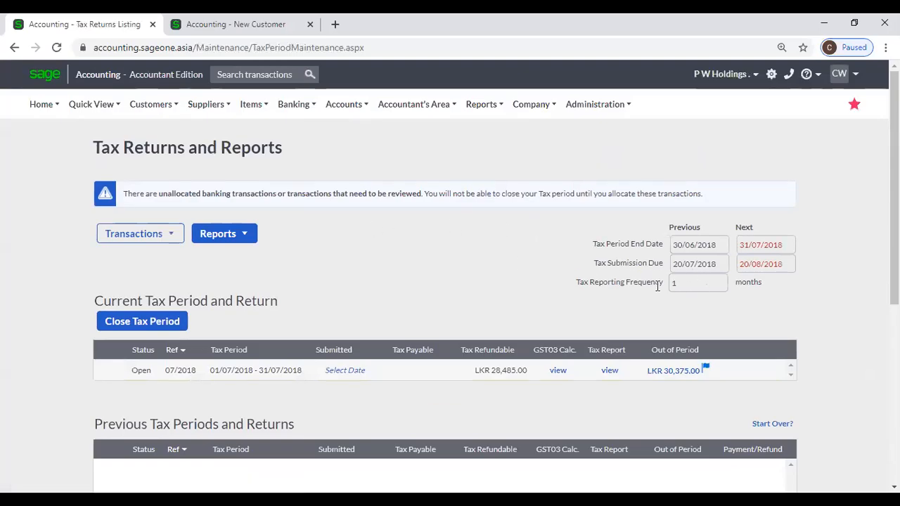
- Open the tax report for the current tax period 07/2018 and review its sales tax, purchase tax and summary sections
{"action": "scroll", "coordinate": [456, 293], "scroll_direction": "down", "scroll_amount": 2}
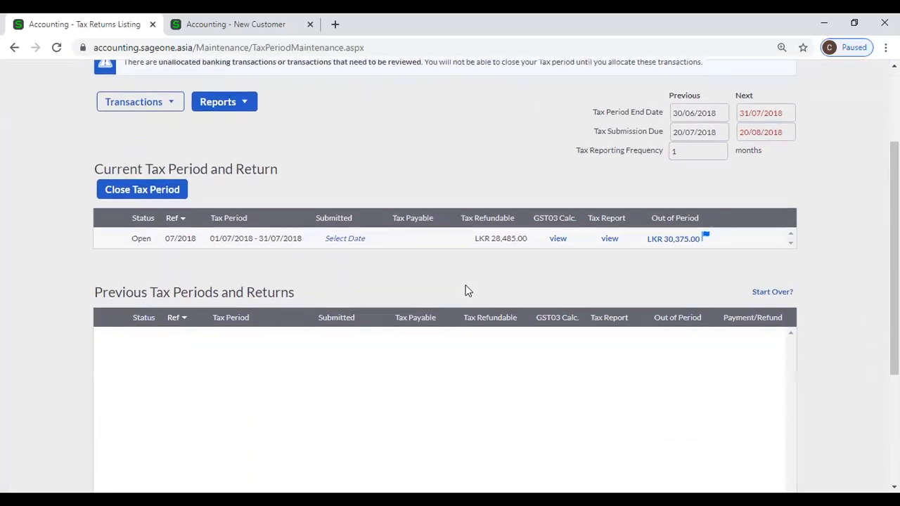
{"action": "left_click", "coordinate": [608, 239]}
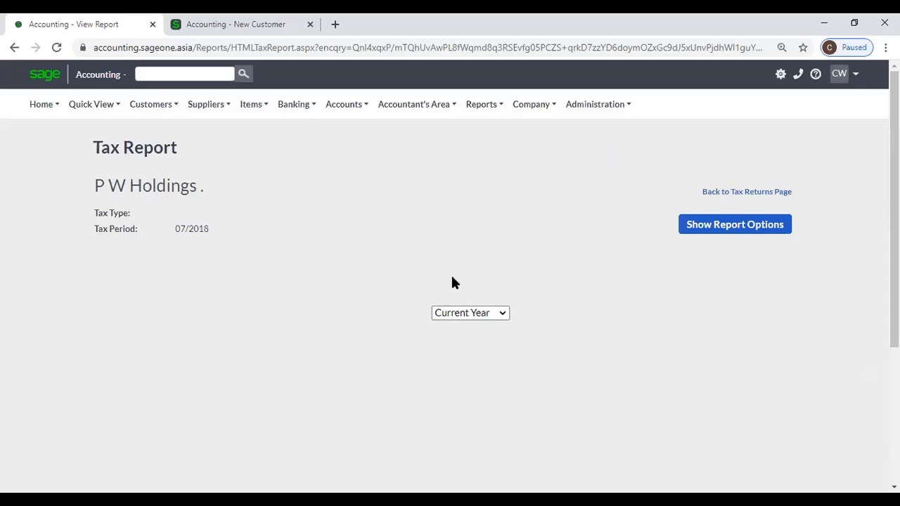
{"action": "scroll", "coordinate": [326, 255], "scroll_direction": "down", "scroll_amount": 1}
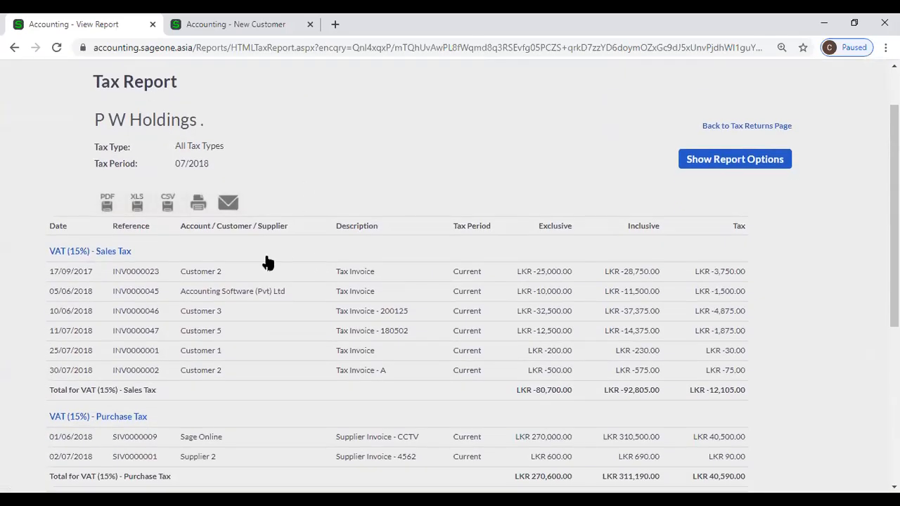
{"action": "scroll", "coordinate": [267, 266], "scroll_direction": "down", "scroll_amount": 1}
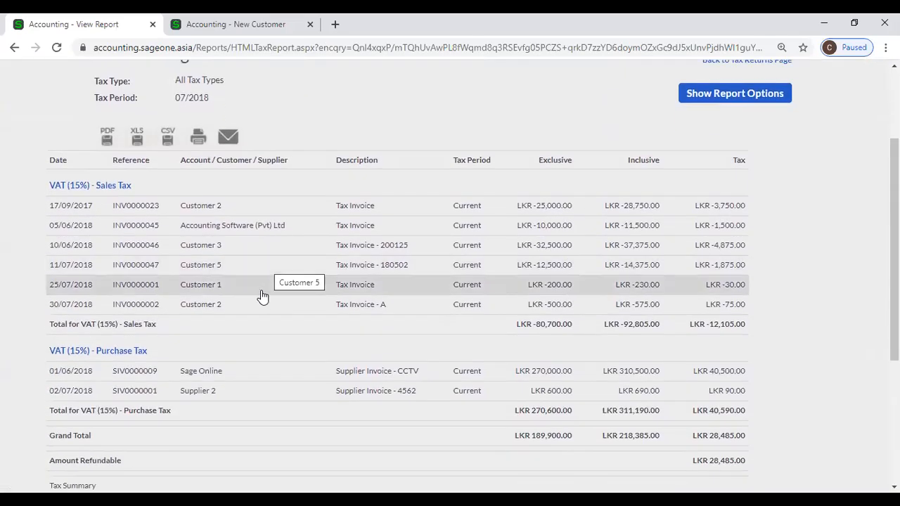
{"action": "scroll", "coordinate": [261, 298], "scroll_direction": "down", "scroll_amount": 2}
{"action": "scroll", "coordinate": [261, 320], "scroll_direction": "down", "scroll_amount": 1}
{"action": "scroll", "coordinate": [264, 317], "scroll_direction": "up", "scroll_amount": 5}
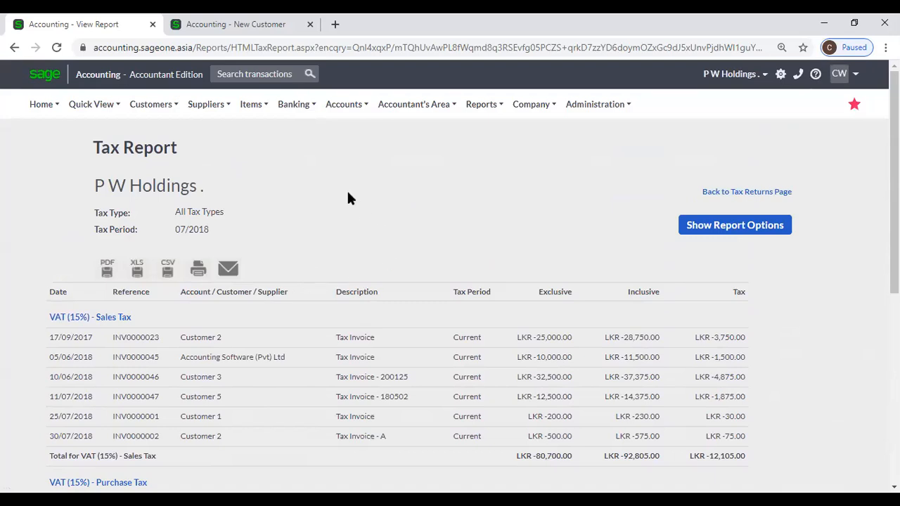
- Start a new account and examine the available account categories without choosing one
{"action": "left_click", "coordinate": [337, 106]}
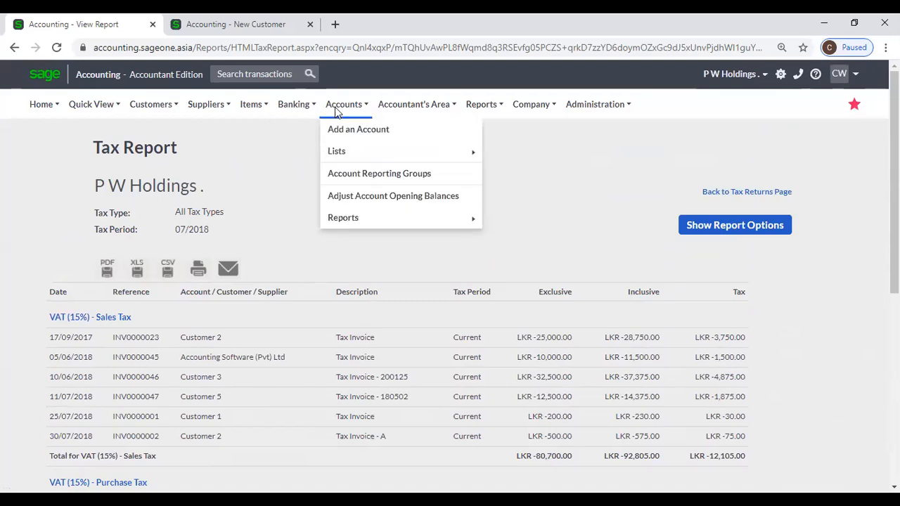
{"action": "left_click", "coordinate": [343, 138]}
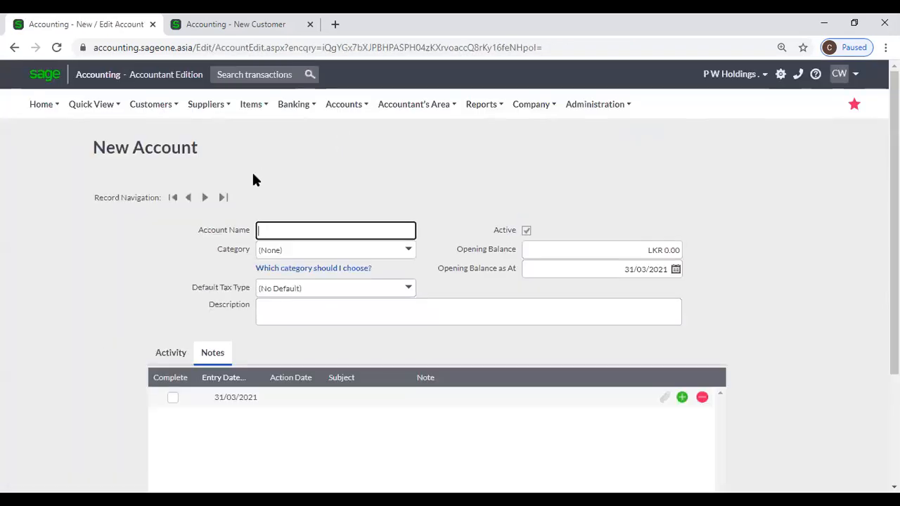
{"action": "left_click", "coordinate": [408, 250]}
{"action": "scroll", "coordinate": [380, 337], "scroll_direction": "down", "scroll_amount": 3}
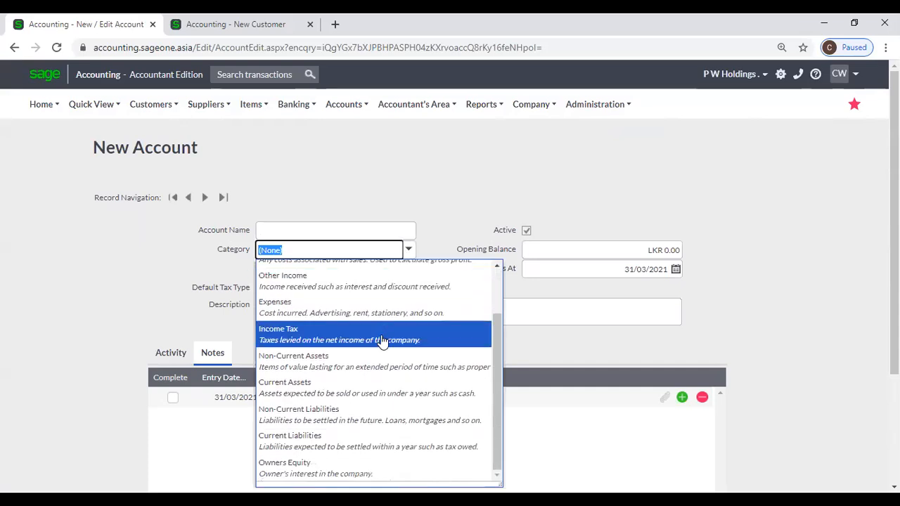
{"action": "left_click", "coordinate": [420, 191]}
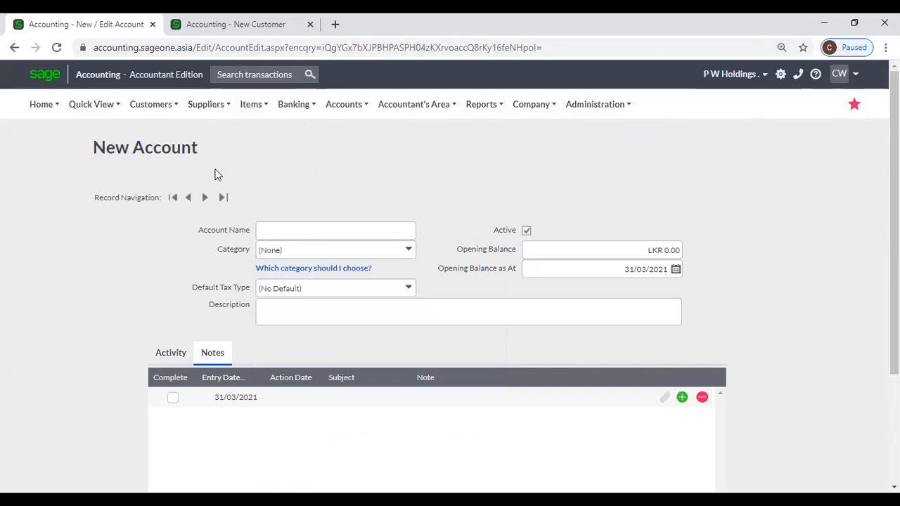
- Set the new account's category to Income Tax, leaving the account name blank
{"action": "left_click", "coordinate": [310, 232]}
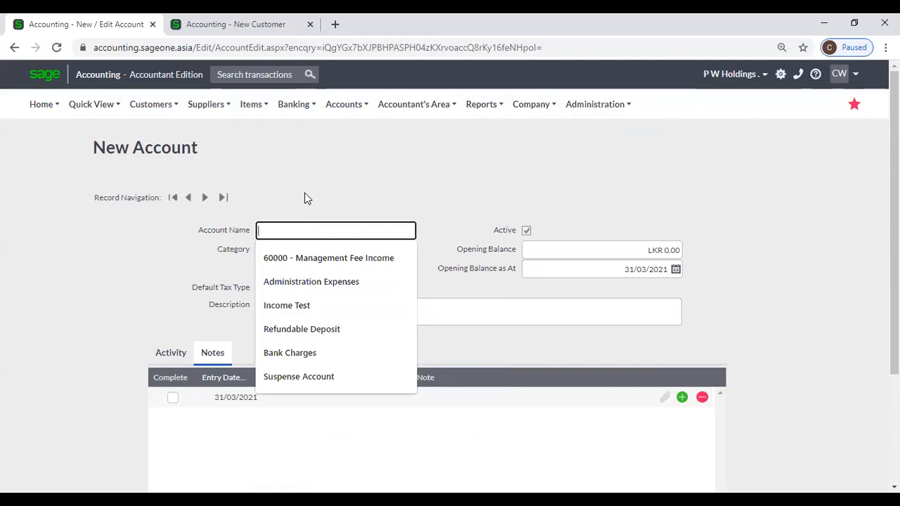
{"action": "left_click", "coordinate": [293, 200]}
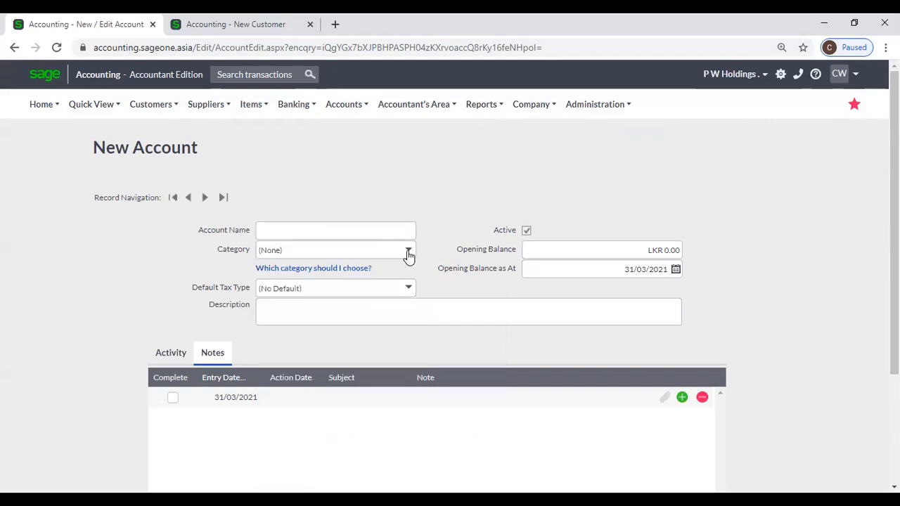
{"action": "left_click", "coordinate": [408, 250]}
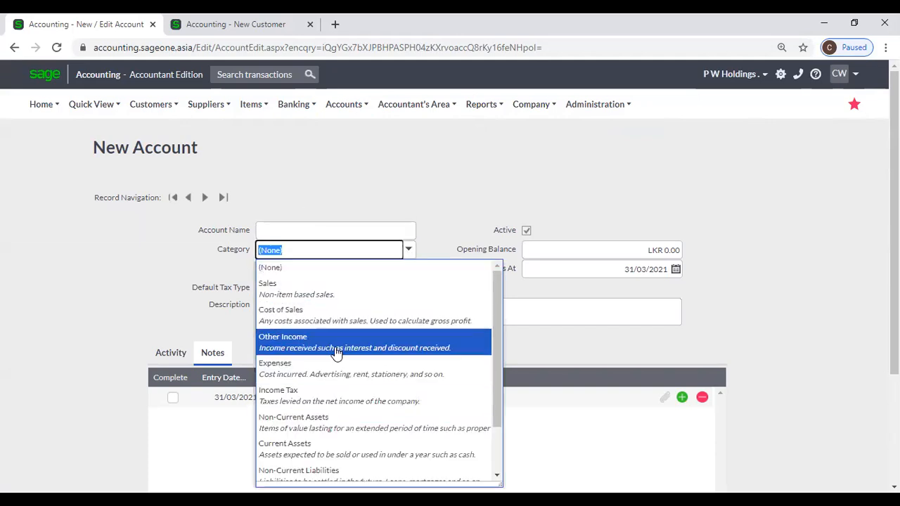
{"action": "left_click_drag", "start_coordinate": [336, 349], "coordinate": [322, 402]}
{"action": "left_click", "coordinate": [386, 198]}
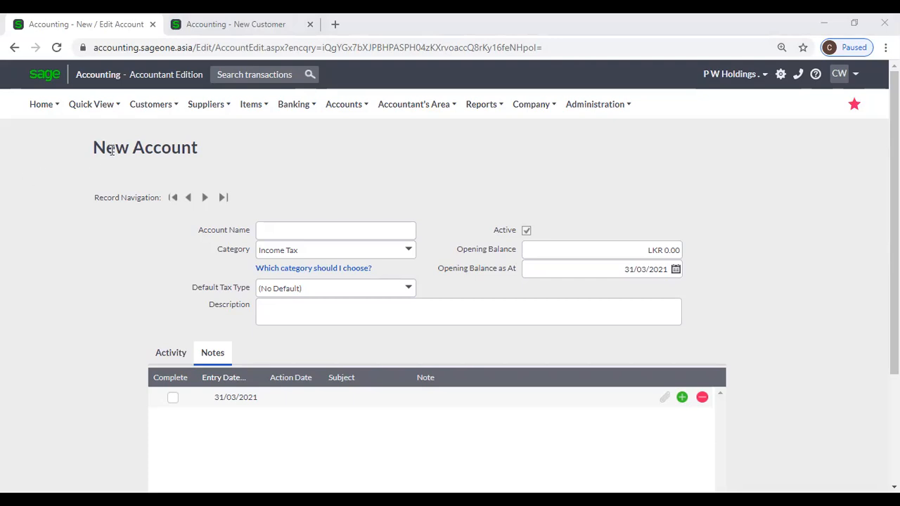
- Open the Trial Balance Export page and set the export to show Closing Balances
{"action": "mouse_move", "coordinate": [399, 110]}
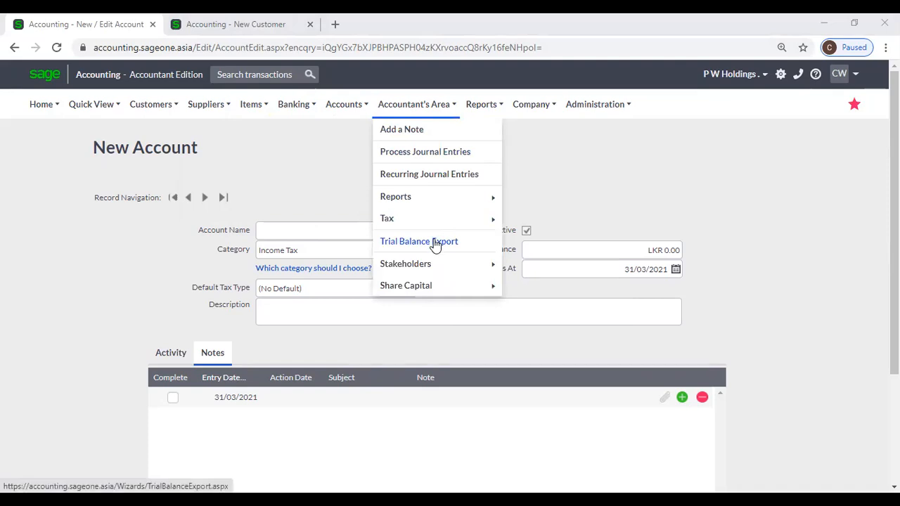
{"action": "left_click", "coordinate": [434, 242]}
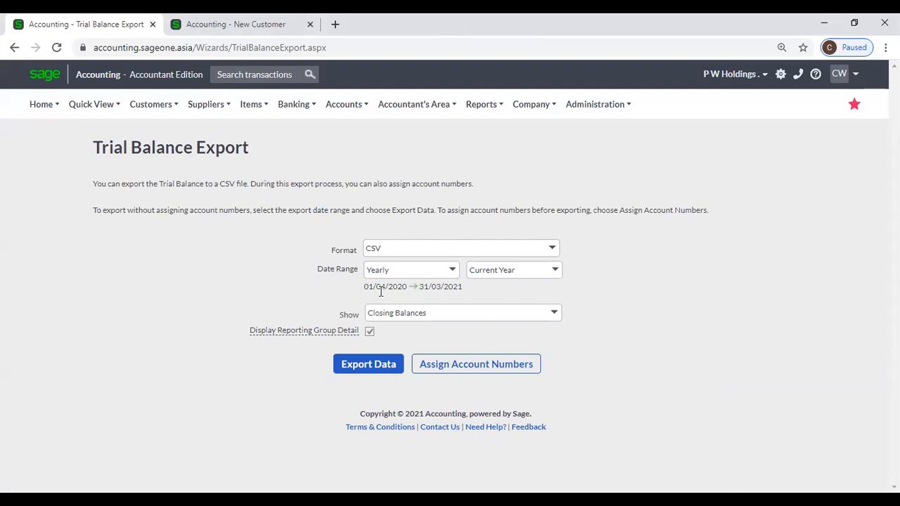
{"action": "left_click", "coordinate": [554, 313]}
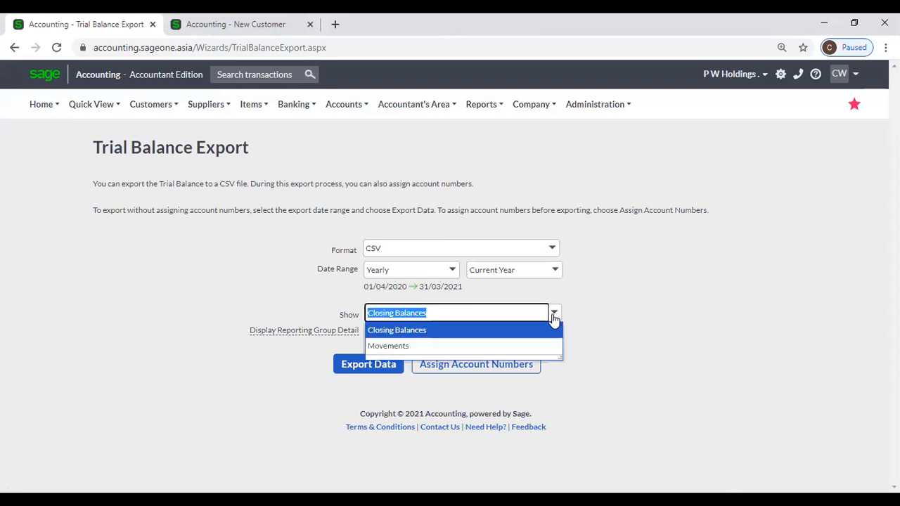
{"action": "left_click", "coordinate": [515, 344]}
{"action": "left_click", "coordinate": [554, 313]}
{"action": "left_click", "coordinate": [467, 330]}
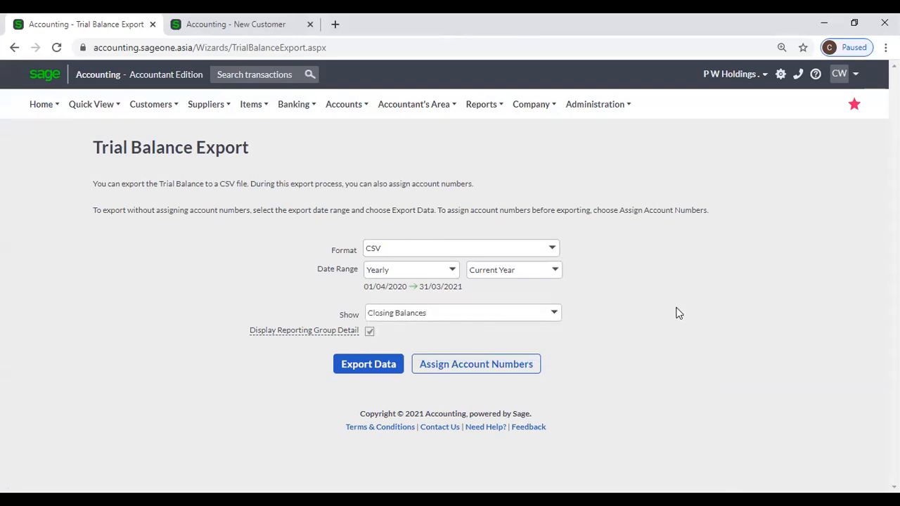
- Look through the format choices and the balance display choices of the trial balance export
{"action": "left_click", "coordinate": [552, 255]}
{"action": "left_click", "coordinate": [607, 281]}
{"action": "left_click", "coordinate": [554, 320]}
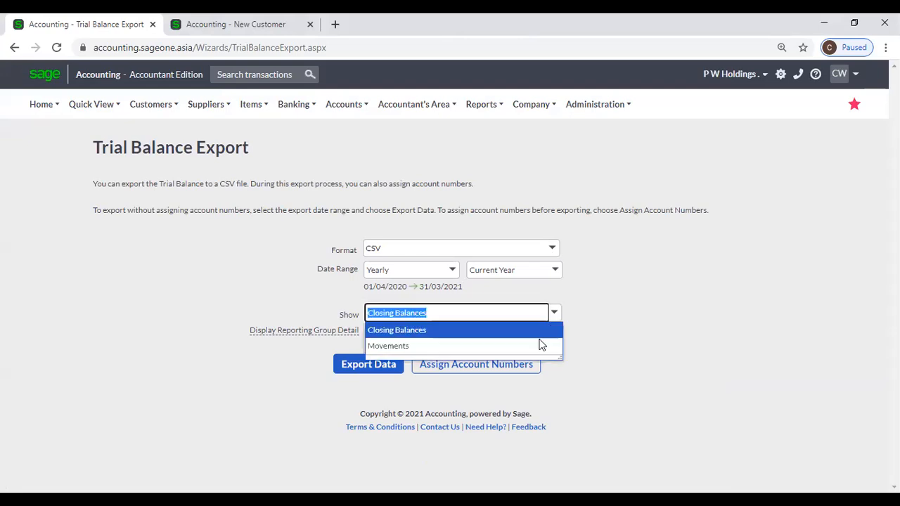
{"action": "left_click", "coordinate": [649, 336]}
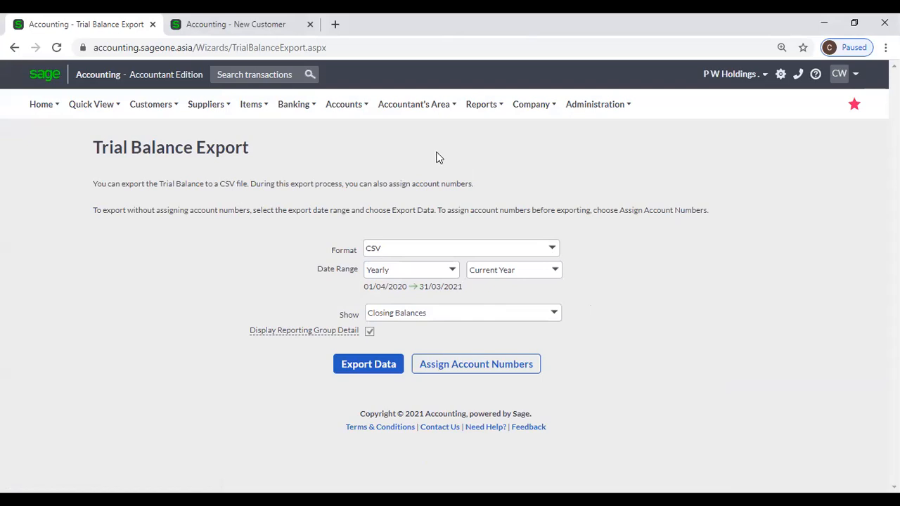
- Start a new stakeholder record from the List of Stakeholders and look over its form
{"action": "mouse_move", "coordinate": [404, 111]}
{"action": "mouse_move", "coordinate": [421, 257]}
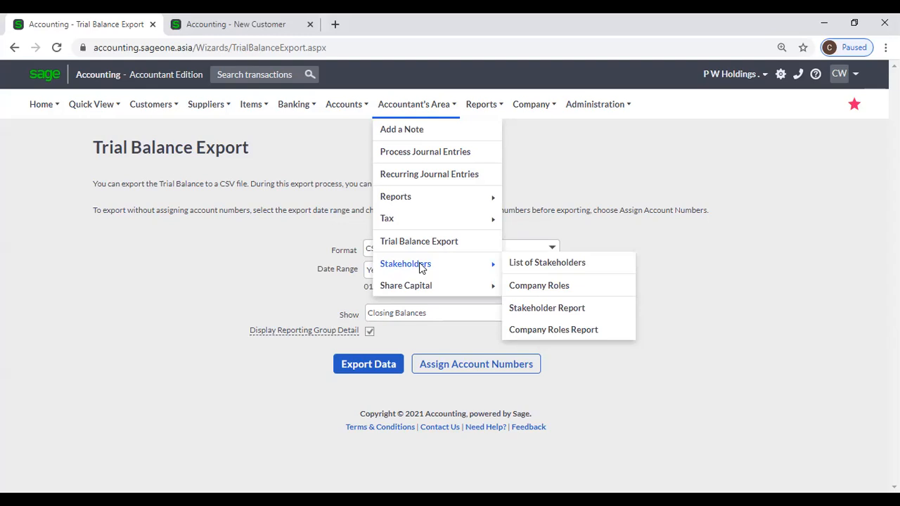
{"action": "left_click", "coordinate": [535, 265]}
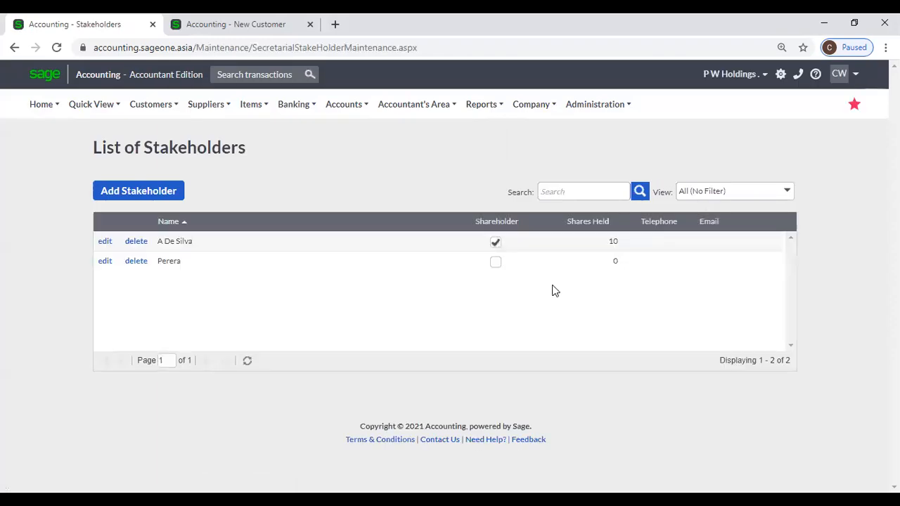
{"action": "left_click", "coordinate": [134, 199]}
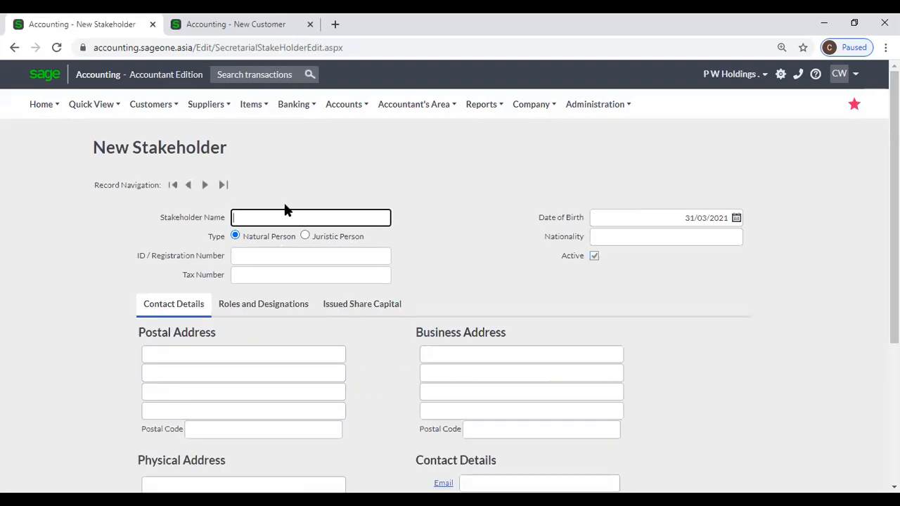
{"action": "scroll", "coordinate": [521, 239], "scroll_direction": "down", "scroll_amount": 2}
{"action": "scroll", "coordinate": [521, 242], "scroll_direction": "up", "scroll_amount": 2}
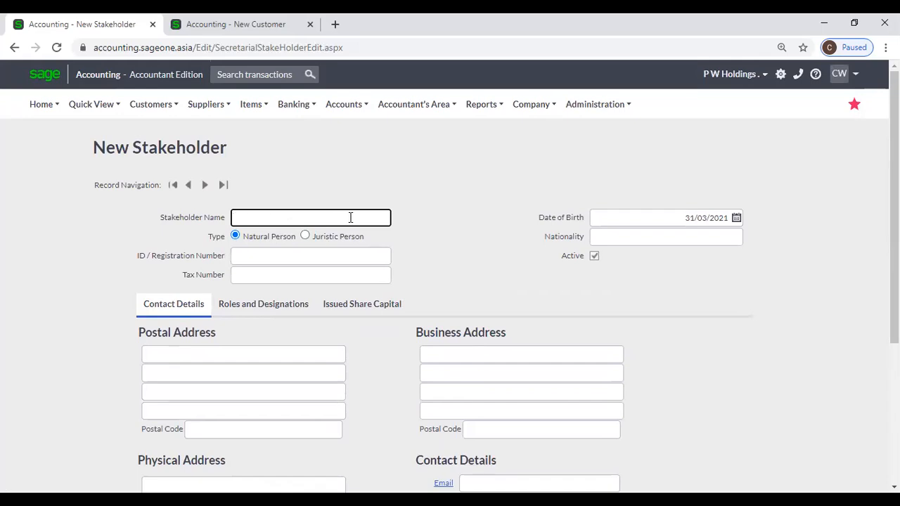
- Try the Juristic Person type on the new stakeholder, and set the type back to Natural Person
{"action": "left_click", "coordinate": [262, 241]}
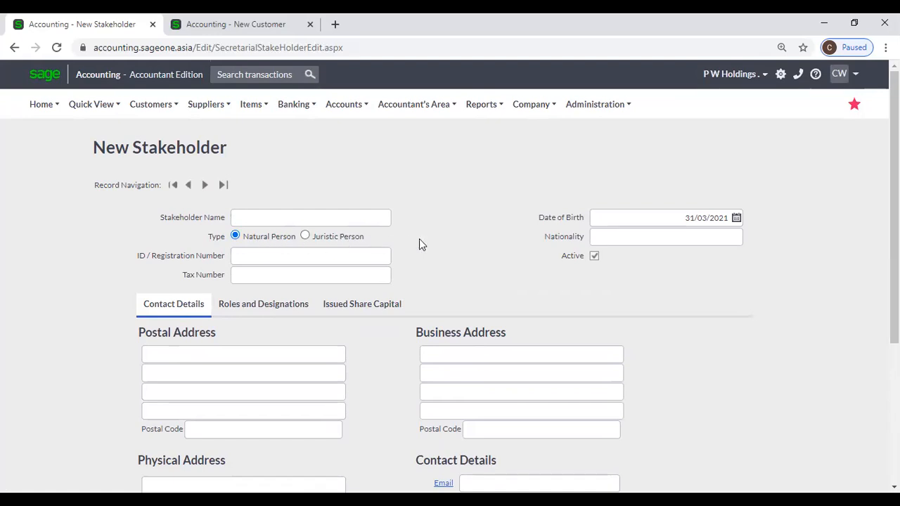
{"action": "left_click", "coordinate": [305, 236]}
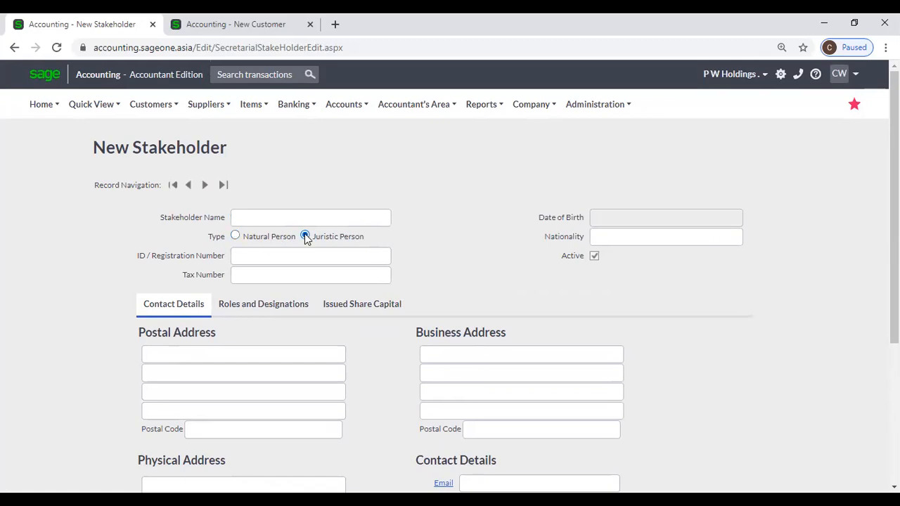
{"action": "left_click", "coordinate": [236, 238]}
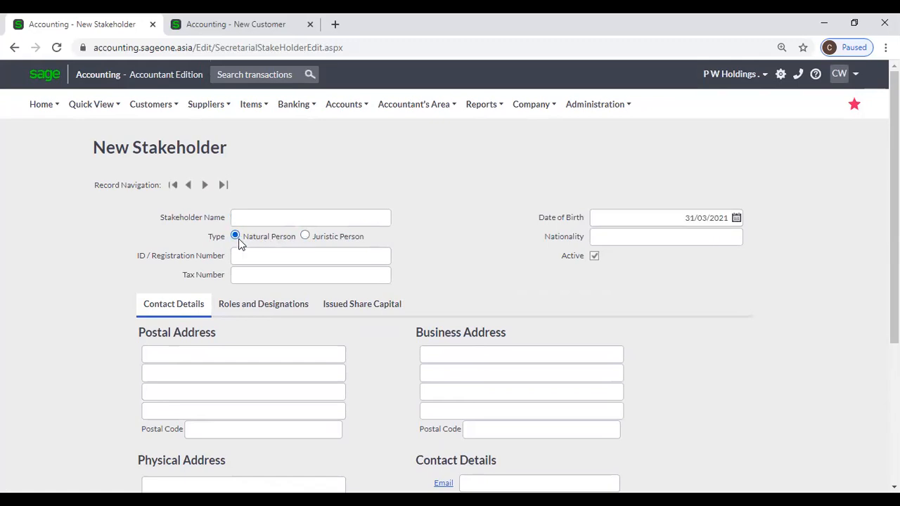
- Mark the new stakeholder as a shareholder in the ownership section of Roles and Designations
{"action": "scroll", "coordinate": [369, 253], "scroll_direction": "down", "scroll_amount": 1}
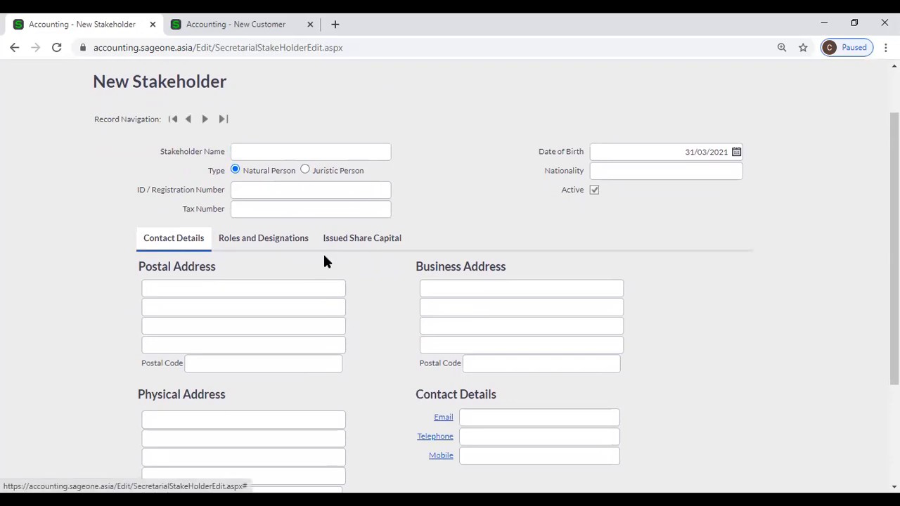
{"action": "scroll", "coordinate": [324, 272], "scroll_direction": "down", "scroll_amount": 2}
{"action": "scroll", "coordinate": [323, 271], "scroll_direction": "up", "scroll_amount": 1}
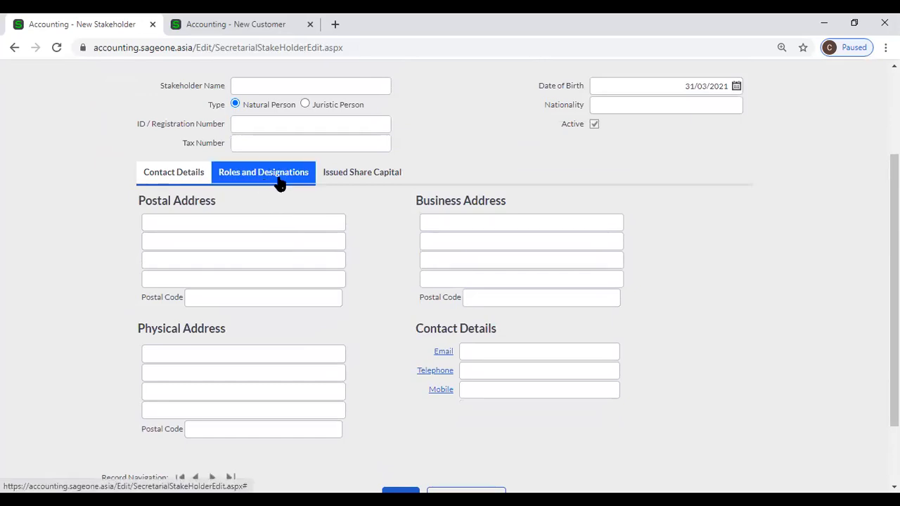
{"action": "left_click", "coordinate": [279, 182]}
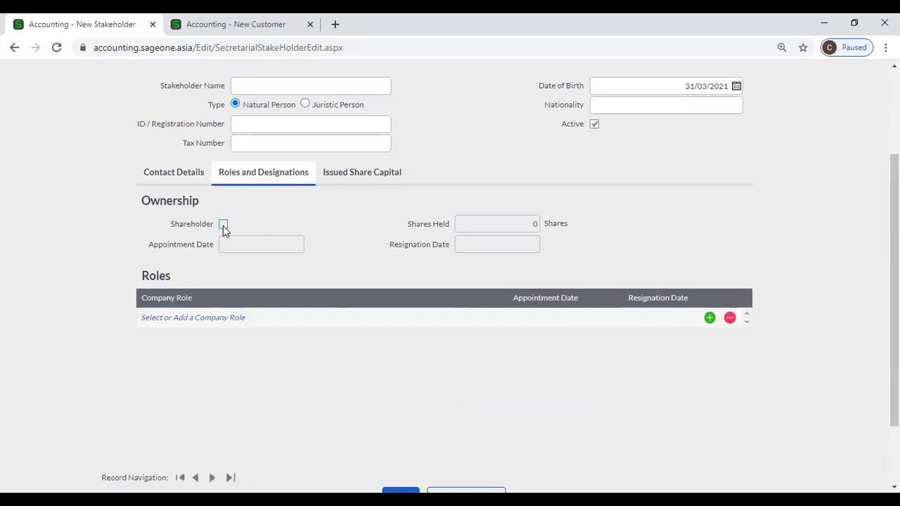
{"action": "scroll", "coordinate": [281, 217], "scroll_direction": "up", "scroll_amount": 1}
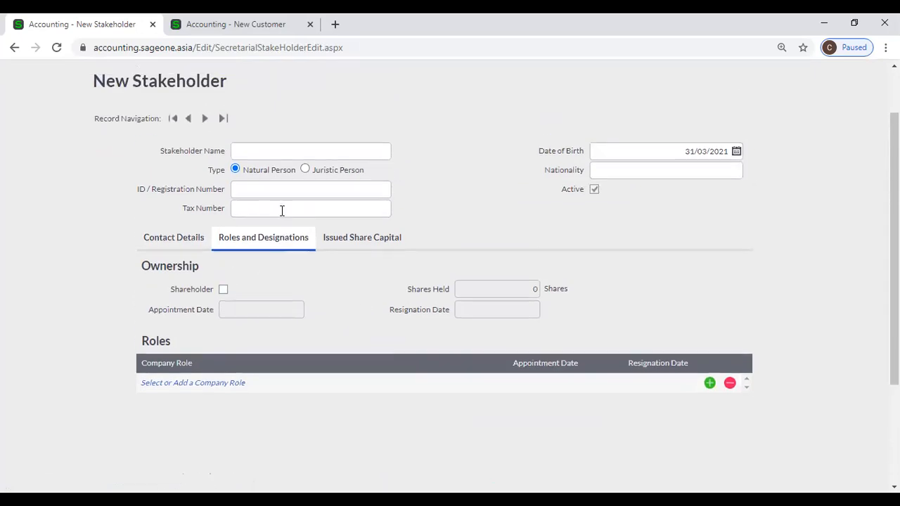
{"action": "left_click", "coordinate": [223, 291]}
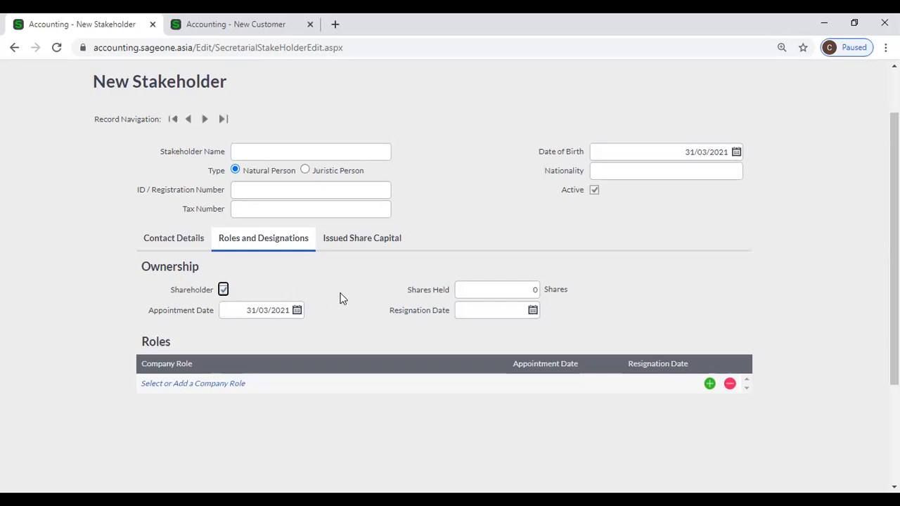
- Add another line to the new stakeholder's Roles list and look through the available company roles
{"action": "left_click", "coordinate": [486, 291]}
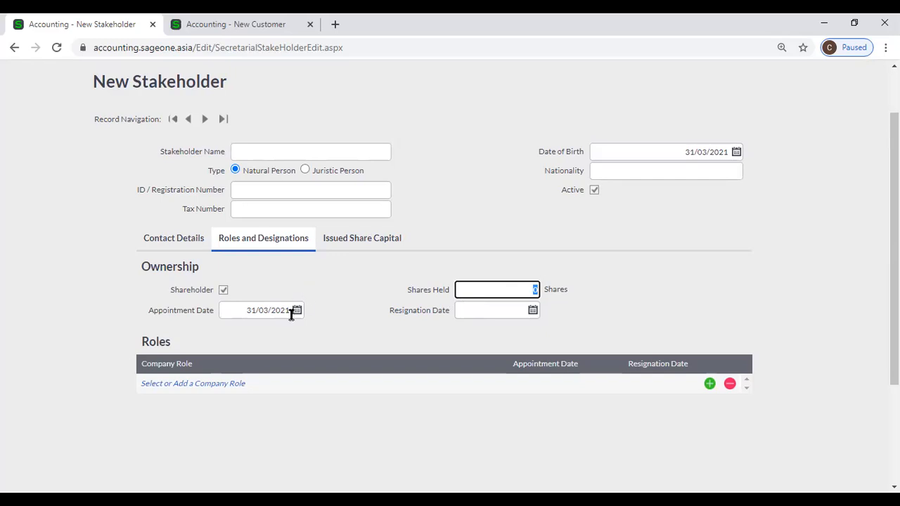
{"action": "scroll", "coordinate": [311, 315], "scroll_direction": "down", "scroll_amount": 1}
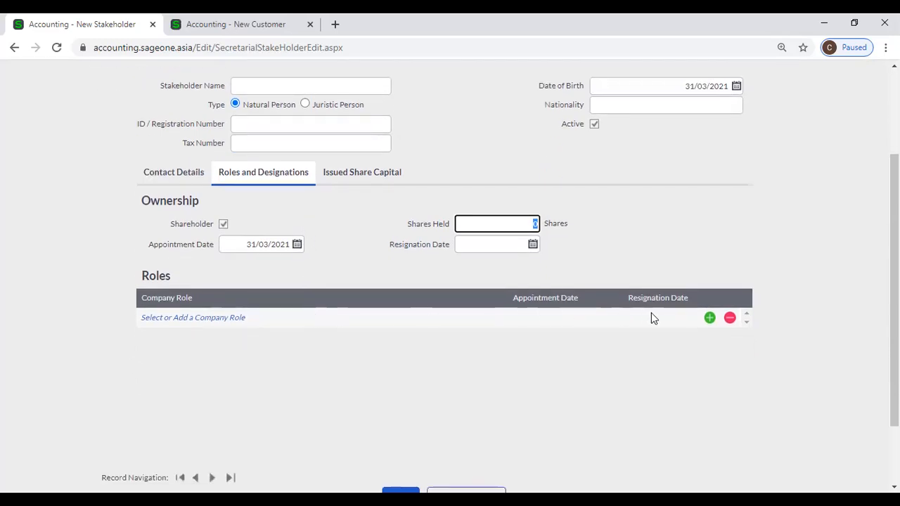
{"action": "left_click", "coordinate": [709, 318]}
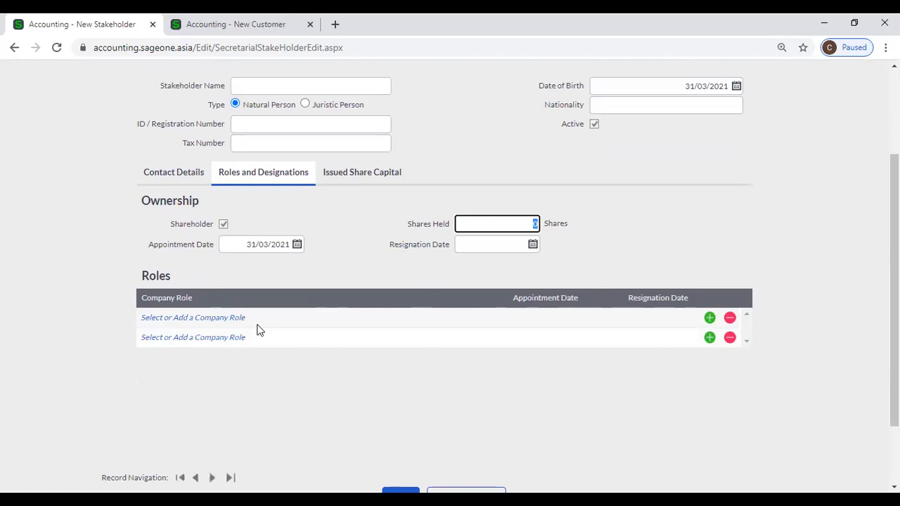
{"action": "left_click", "coordinate": [232, 318]}
{"action": "left_click", "coordinate": [472, 316]}
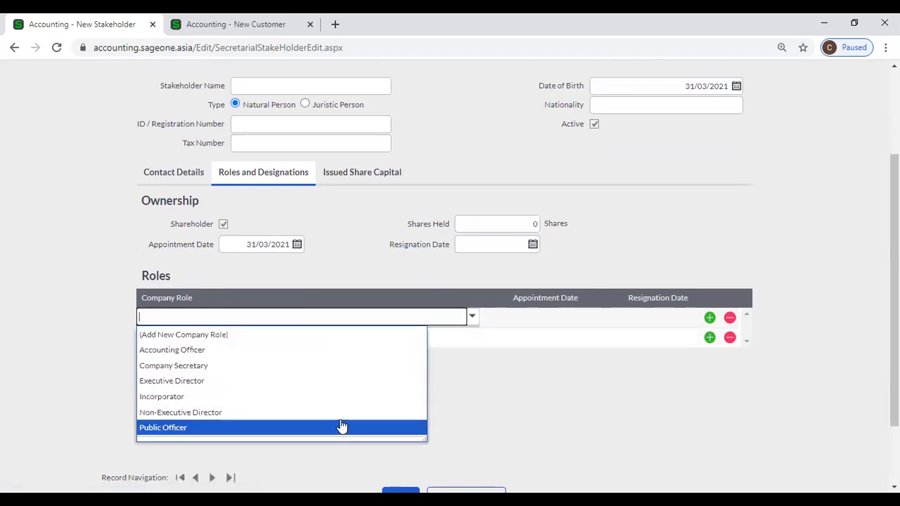
{"action": "left_click", "coordinate": [385, 253]}
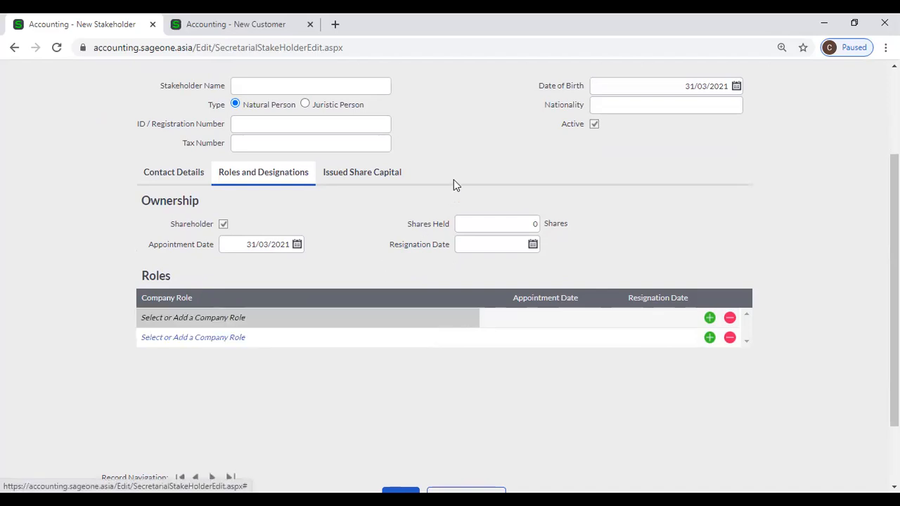
{"action": "scroll", "coordinate": [612, 178], "scroll_direction": "up", "scroll_amount": 3}
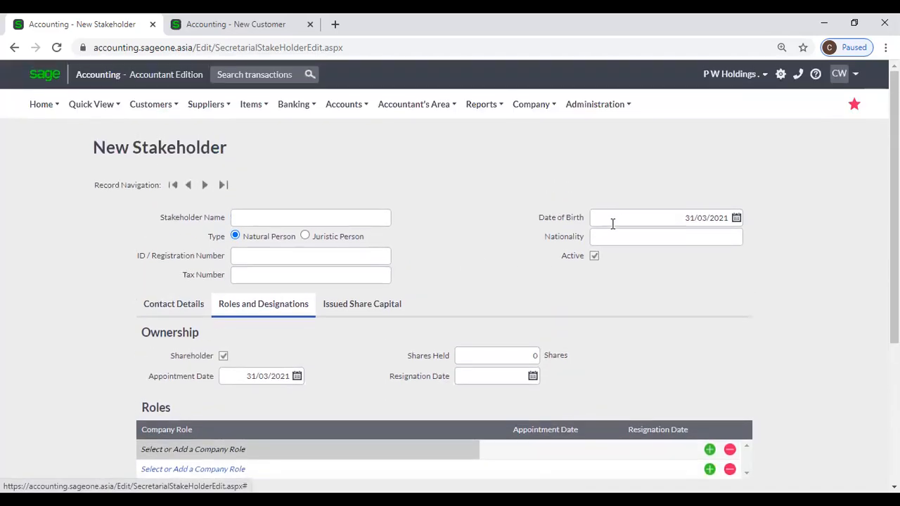
{"action": "scroll", "coordinate": [453, 218], "scroll_direction": "down", "scroll_amount": 3}
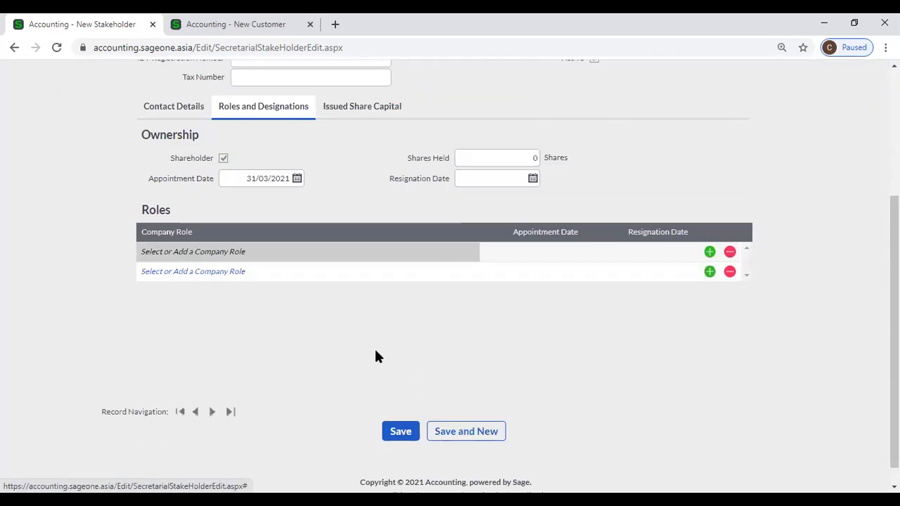
{"action": "scroll", "coordinate": [374, 352], "scroll_direction": "up", "scroll_amount": 2}
{"action": "scroll", "coordinate": [374, 347], "scroll_direction": "up", "scroll_amount": 1}
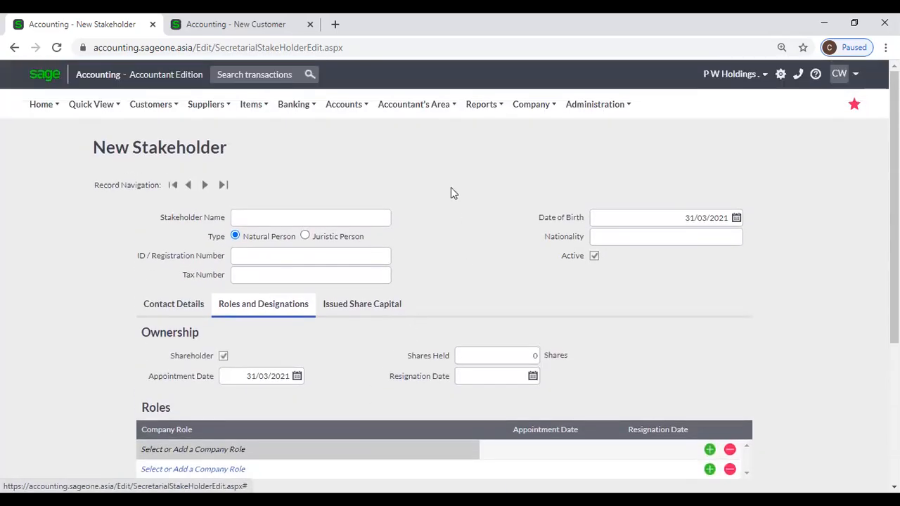
- Open the Company Roles list under Stakeholders and start a new company role to view its form
{"action": "left_click", "coordinate": [393, 105]}
{"action": "mouse_move", "coordinate": [385, 266]}
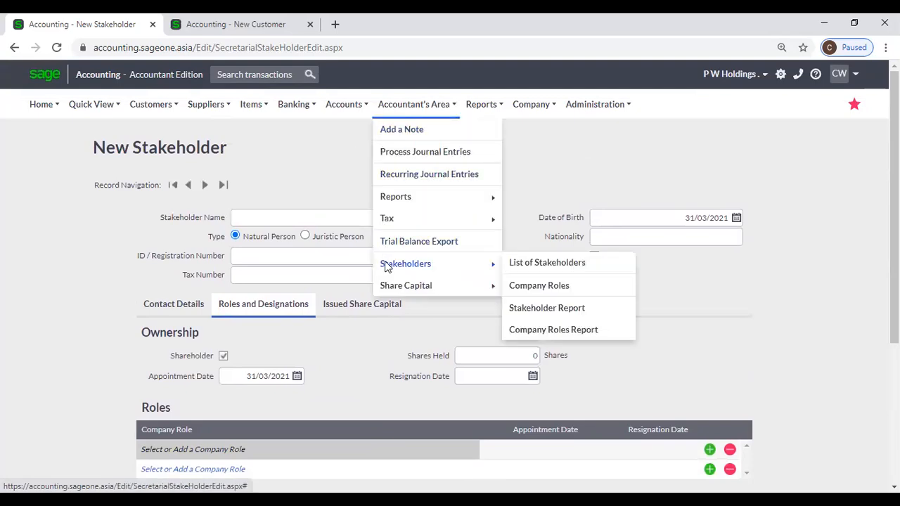
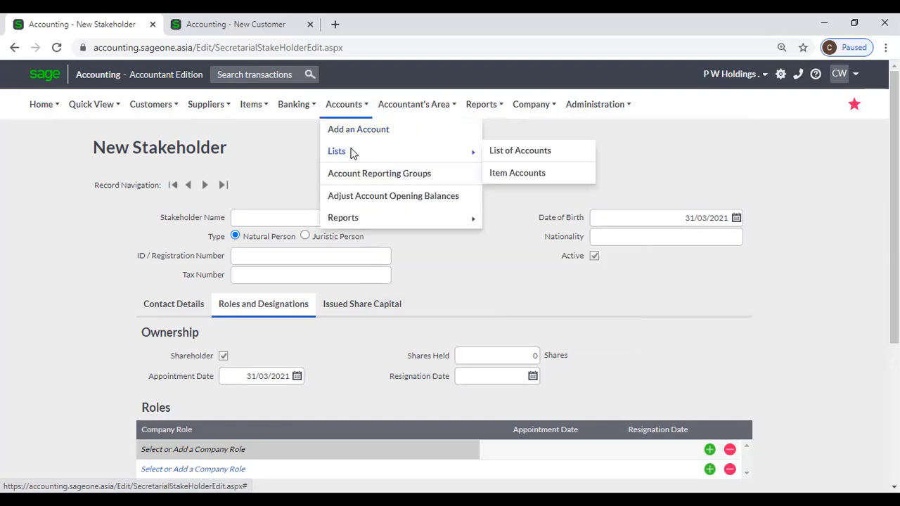
{"action": "mouse_move", "coordinate": [413, 264]}
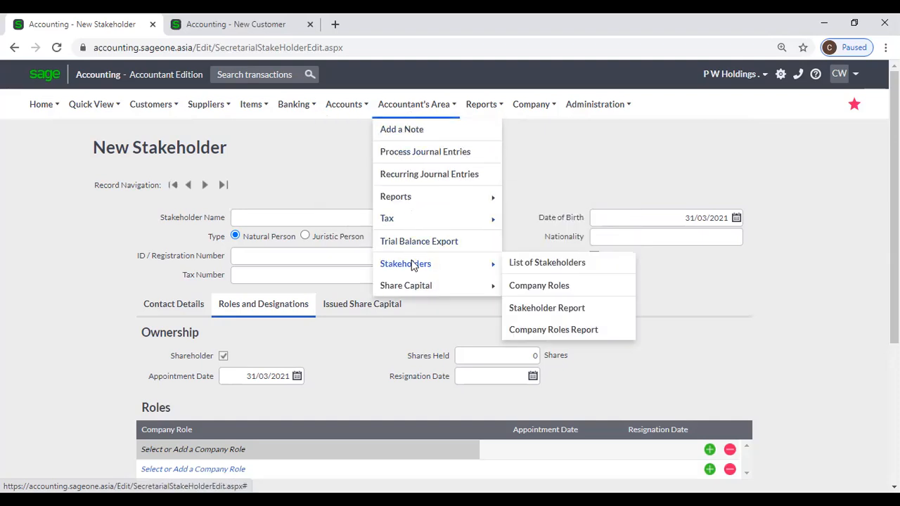
{"action": "left_click", "coordinate": [552, 291]}
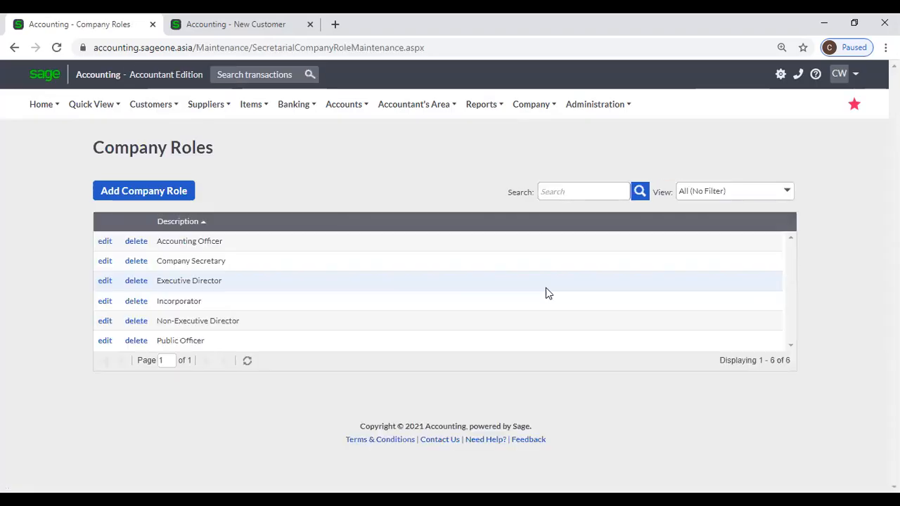
{"action": "left_click", "coordinate": [148, 192]}
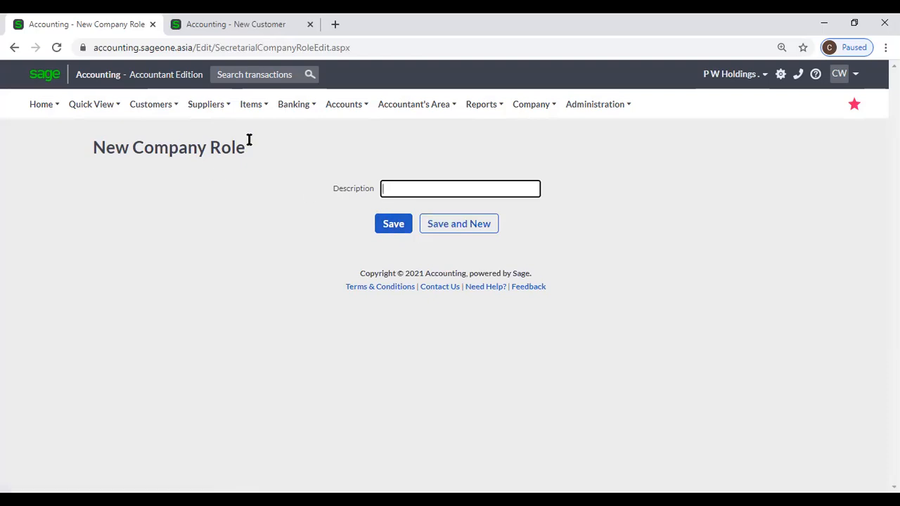
- Return to the Company Roles list without saving the blank new role
{"action": "left_click", "coordinate": [413, 104]}
{"action": "mouse_move", "coordinate": [403, 263]}
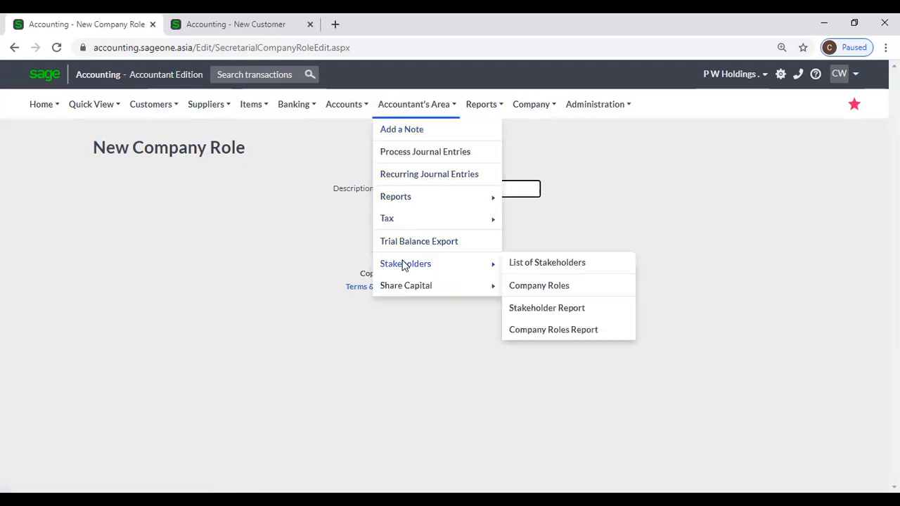
{"action": "left_click", "coordinate": [540, 286]}
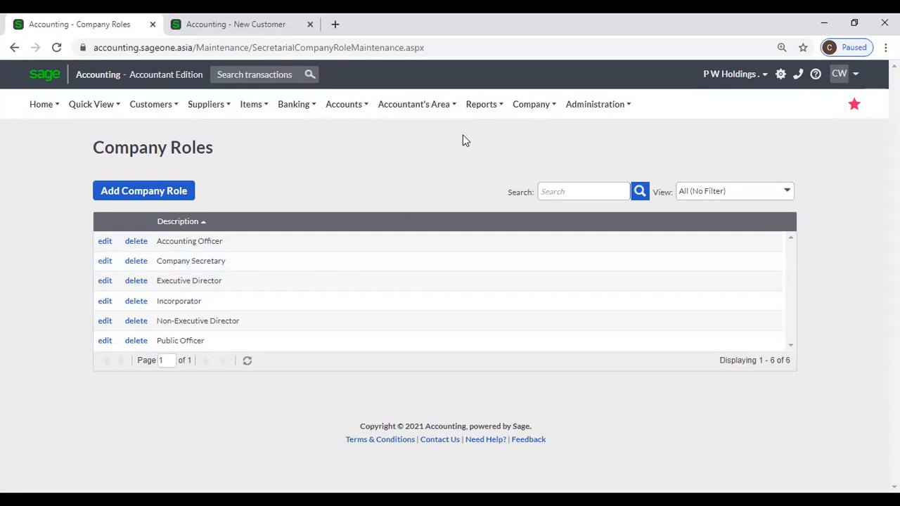
- View the Stakeholder Report in Summary style, limited to shareholders and with Active set to Both
{"action": "left_click", "coordinate": [436, 106]}
{"action": "mouse_move", "coordinate": [425, 265]}
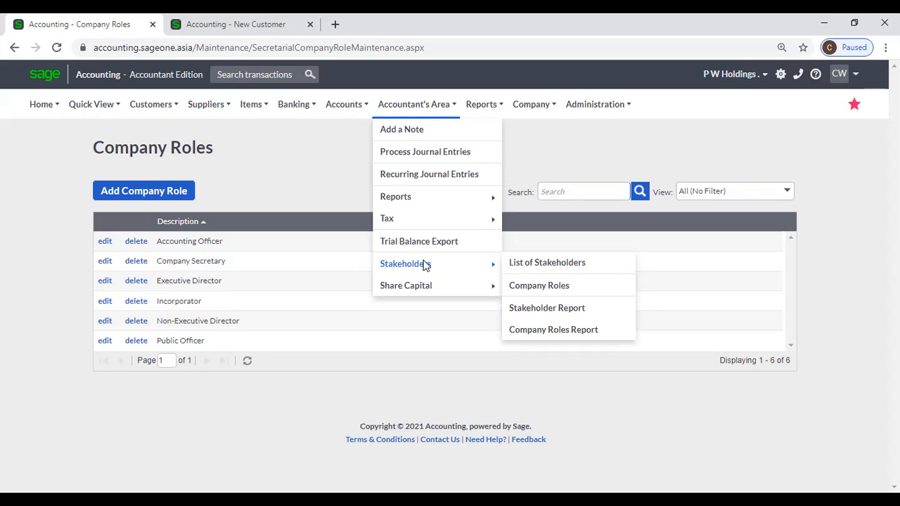
{"action": "left_click", "coordinate": [542, 313]}
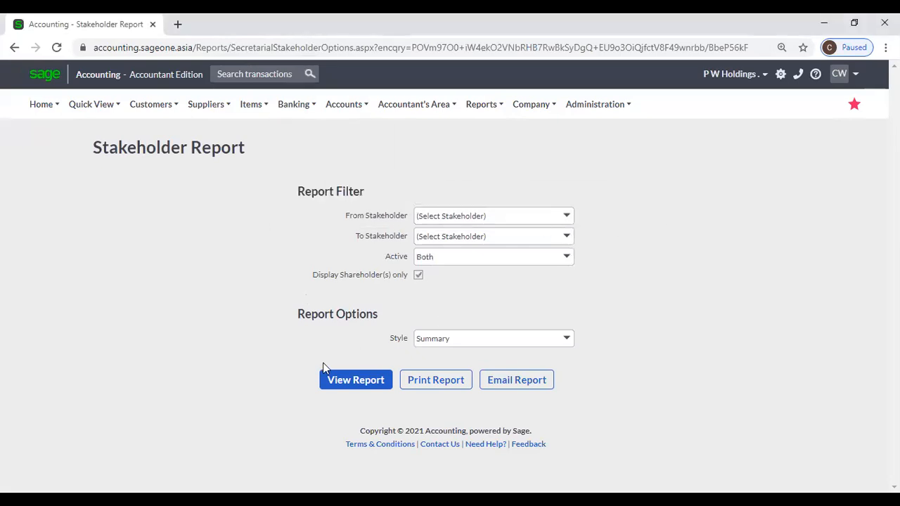
{"action": "left_click", "coordinate": [350, 383]}
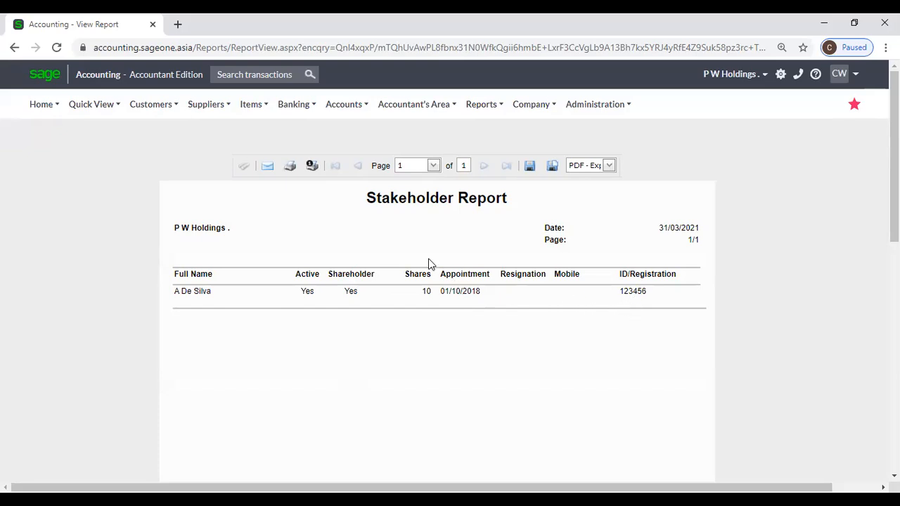
- Reopen the Stakeholder Report options, set the style to Detailed, and view the report
{"action": "left_click", "coordinate": [345, 104]}
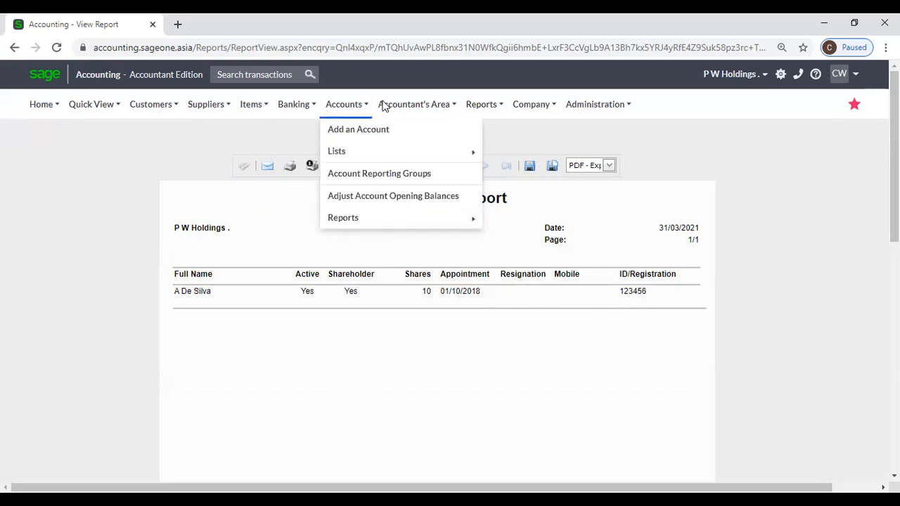
{"action": "left_click", "coordinate": [384, 105]}
{"action": "mouse_move", "coordinate": [444, 264]}
{"action": "left_click", "coordinate": [524, 309]}
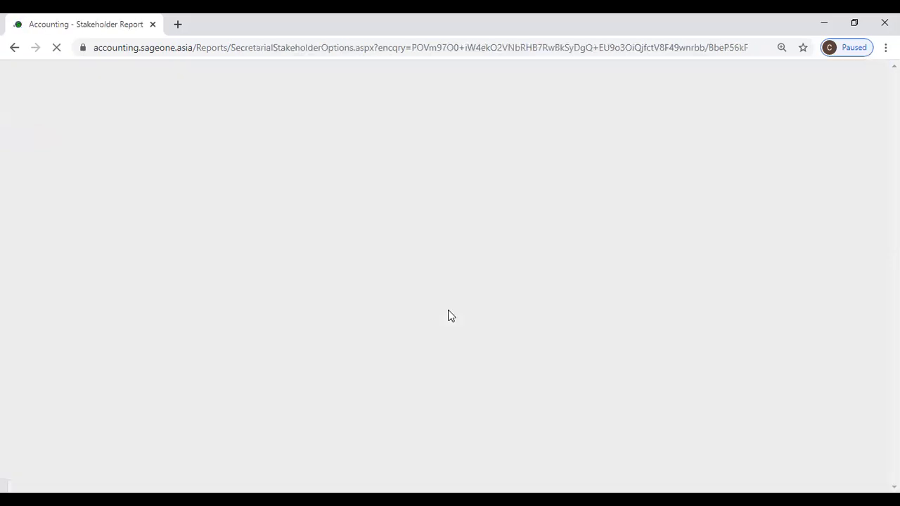
{"action": "left_click", "coordinate": [565, 338]}
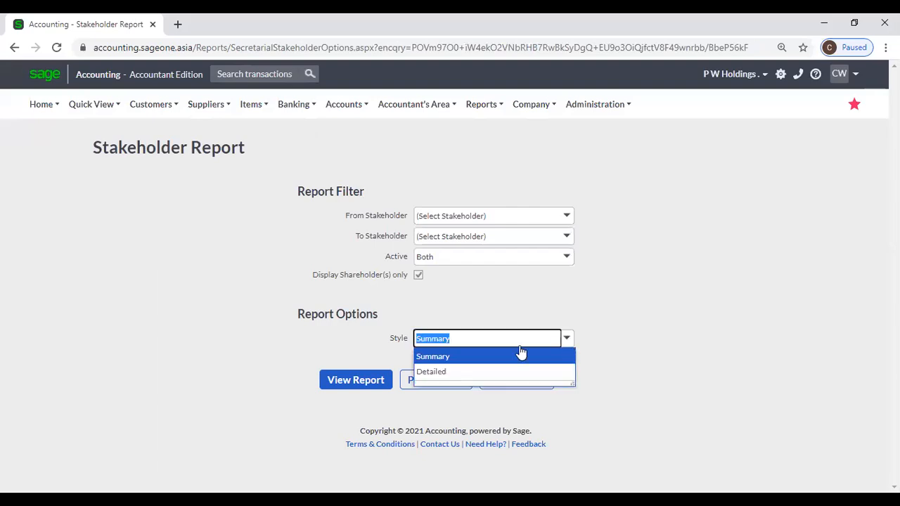
{"action": "left_click", "coordinate": [458, 372]}
{"action": "left_click", "coordinate": [373, 381]}
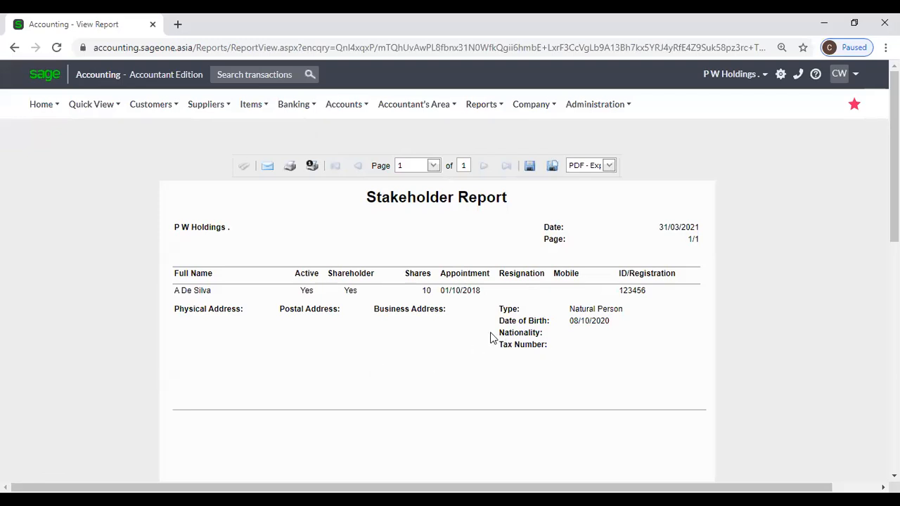
- View the Company Roles Report for all company roles and stakeholders, with Active set to Both
{"action": "mouse_move", "coordinate": [402, 116]}
{"action": "mouse_move", "coordinate": [408, 265]}
{"action": "left_click", "coordinate": [568, 332]}
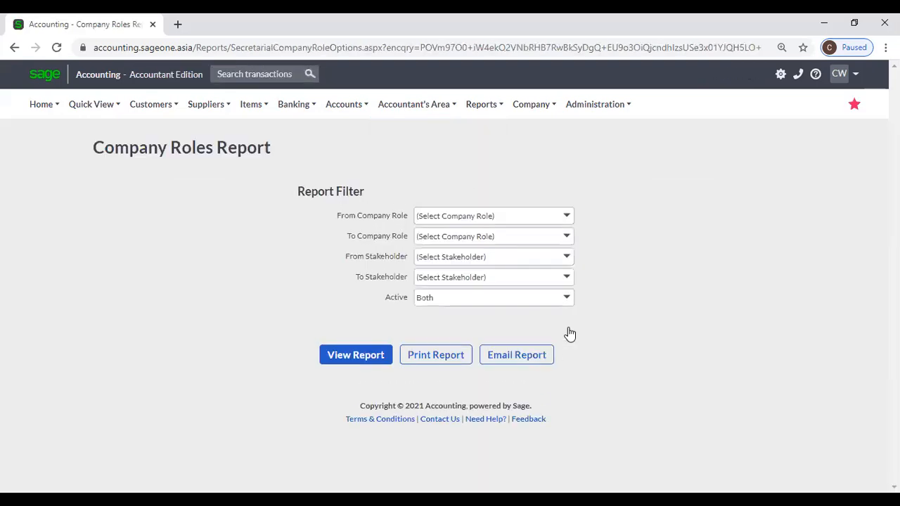
{"action": "left_click", "coordinate": [353, 359]}
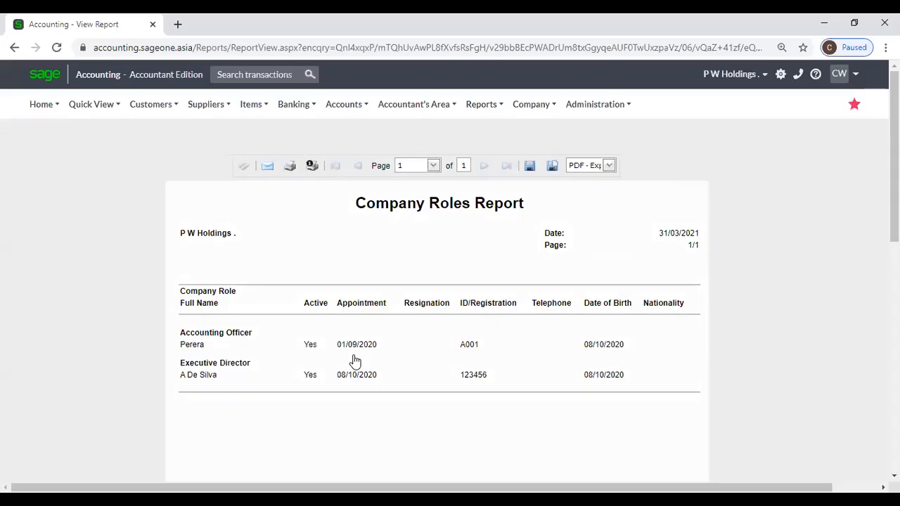
{"action": "left_click", "coordinate": [401, 107]}
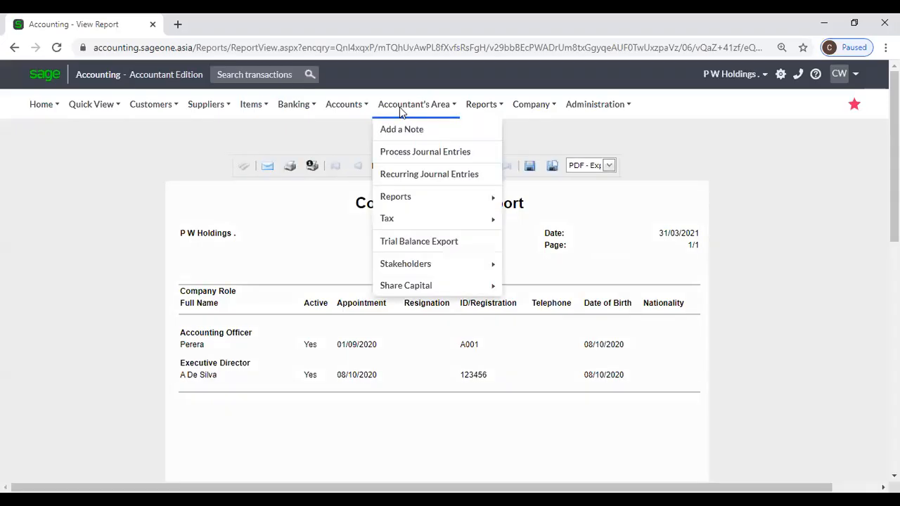
{"action": "mouse_move", "coordinate": [420, 272]}
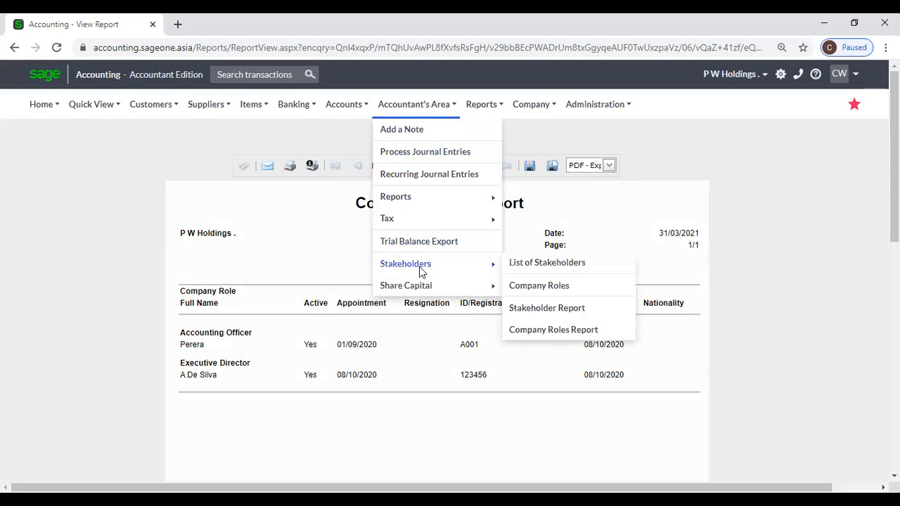
{"action": "left_click", "coordinate": [596, 340]}
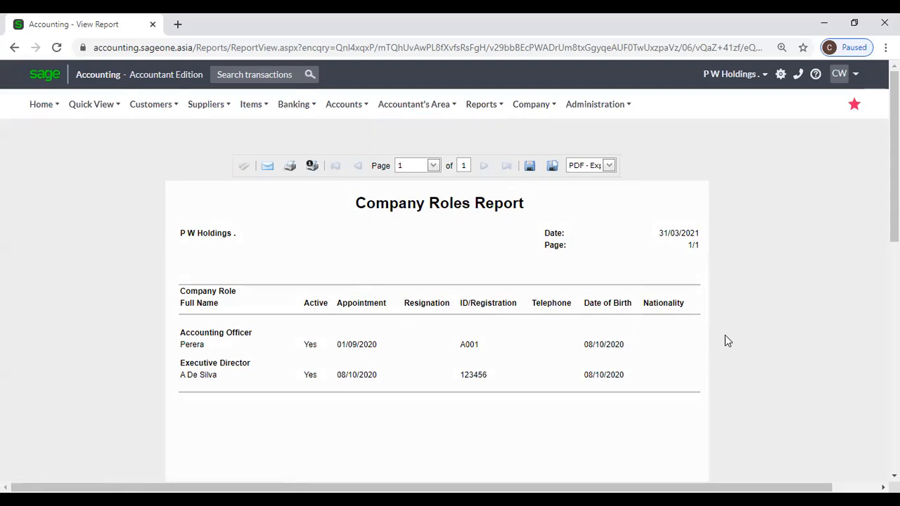
- Open the List of Authorised Share Capital and start a new share class to view its form
{"action": "left_click", "coordinate": [413, 105]}
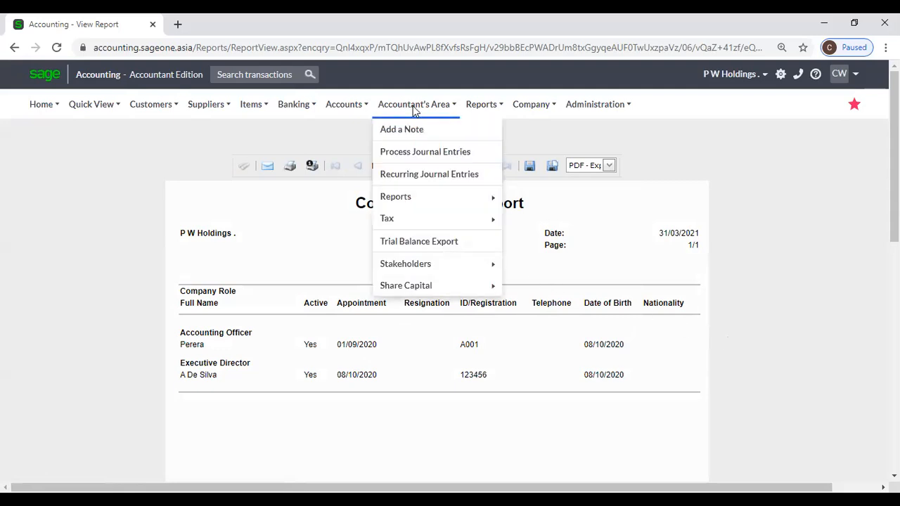
{"action": "mouse_move", "coordinate": [426, 285]}
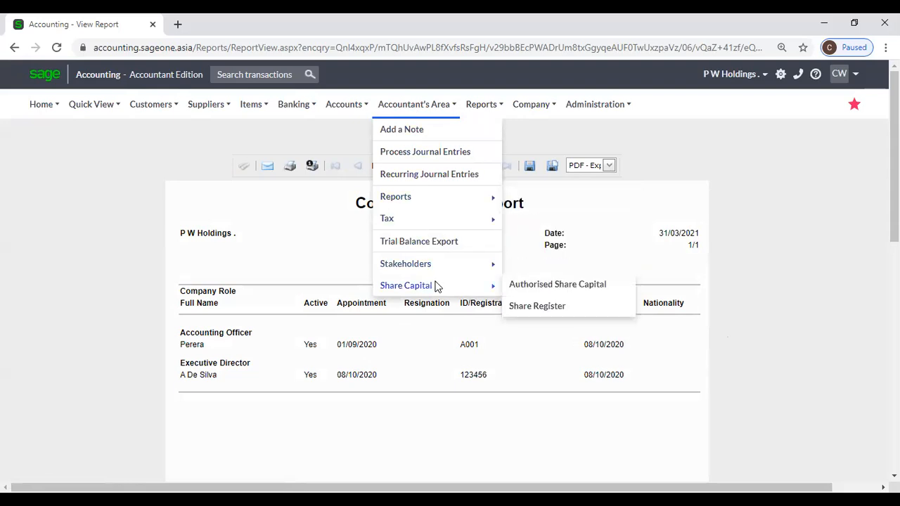
{"action": "left_click", "coordinate": [532, 288]}
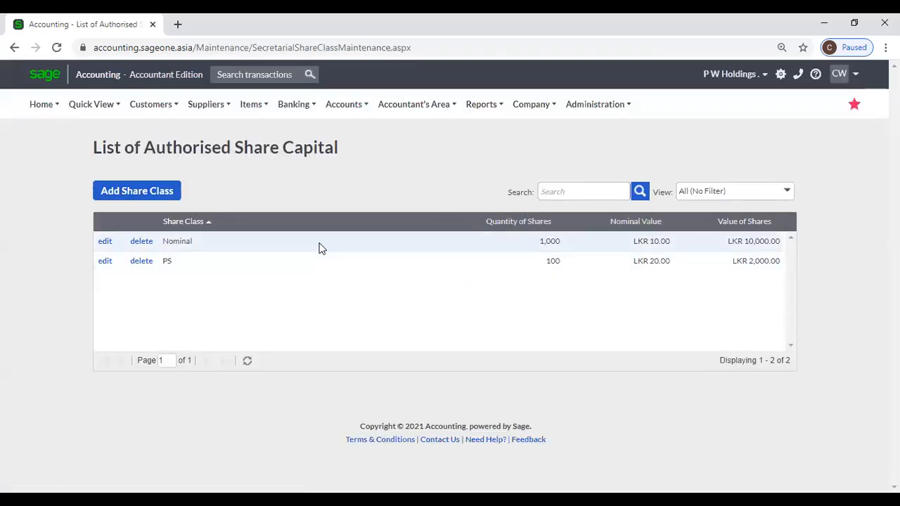
{"action": "left_click", "coordinate": [156, 195]}
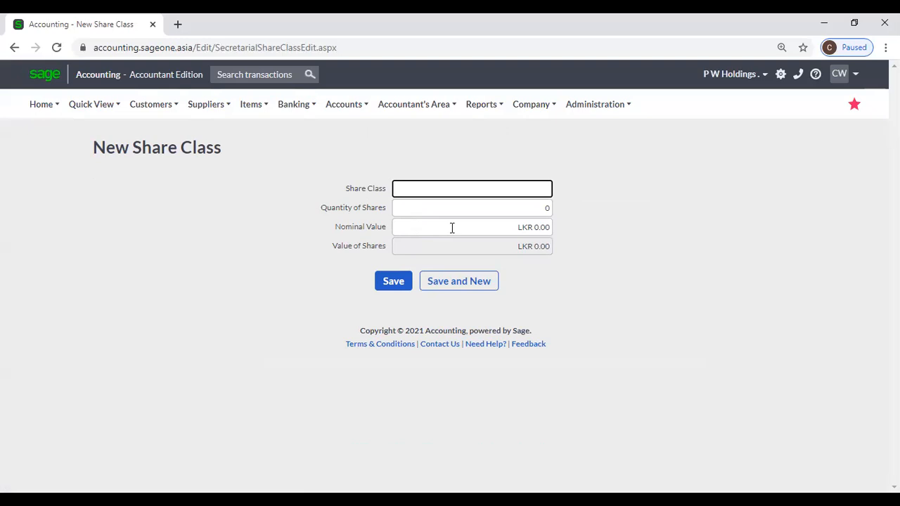
- Run the Share Register Report with Active status and no shareholder or share class filter, and return to its options
{"action": "mouse_move", "coordinate": [408, 114]}
{"action": "mouse_move", "coordinate": [422, 271]}
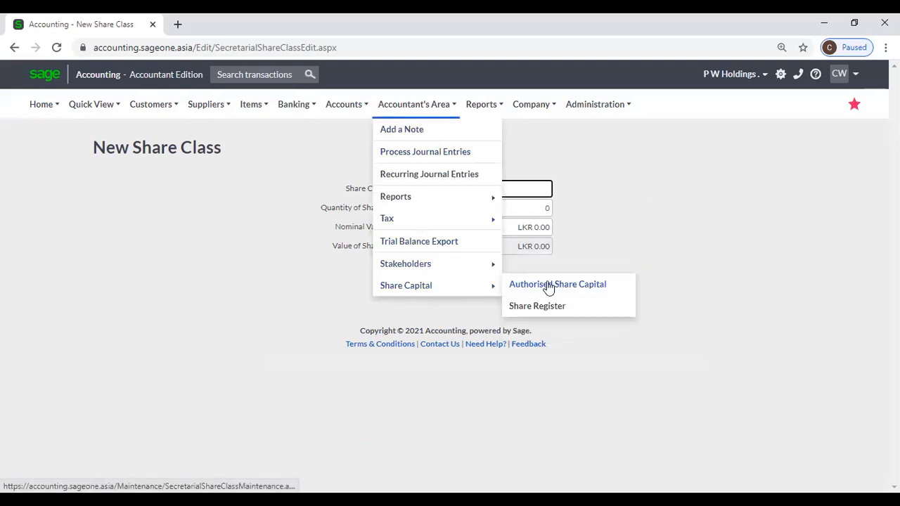
{"action": "left_click", "coordinate": [551, 307]}
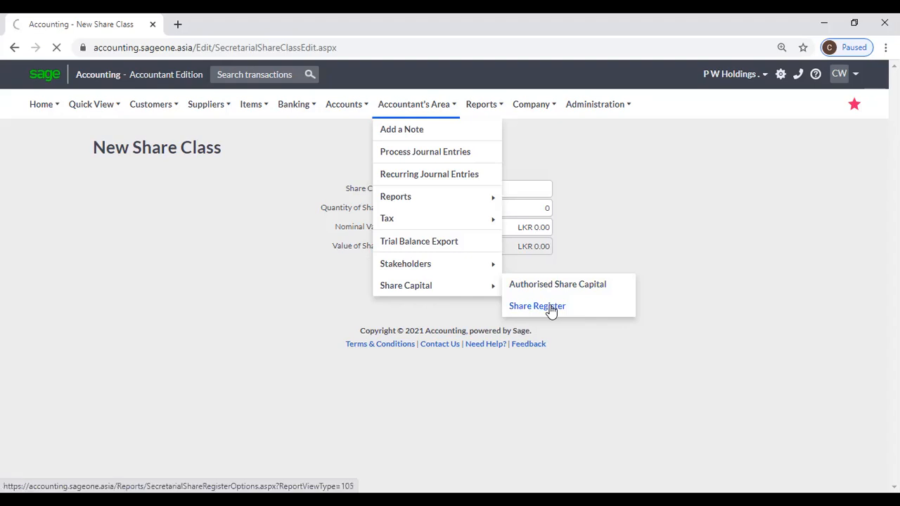
{"action": "left_click", "coordinate": [356, 355]}
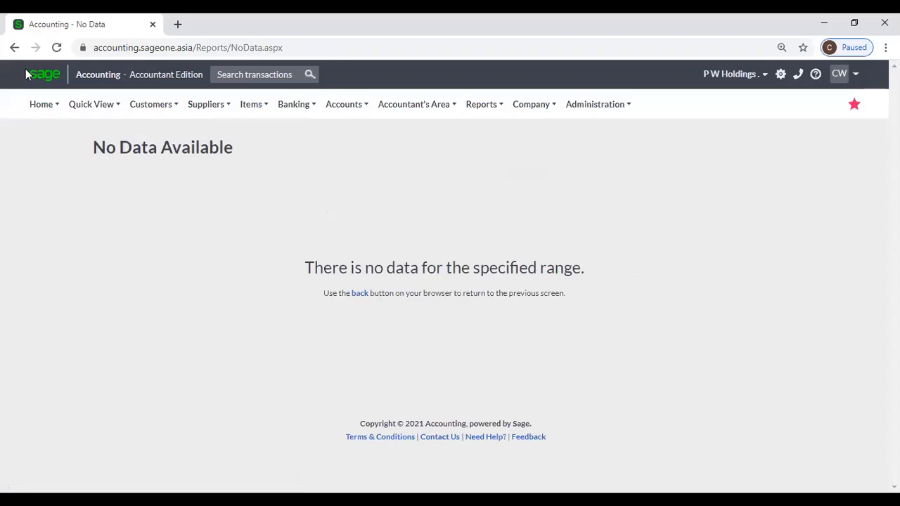
{"action": "left_click", "coordinate": [14, 47]}
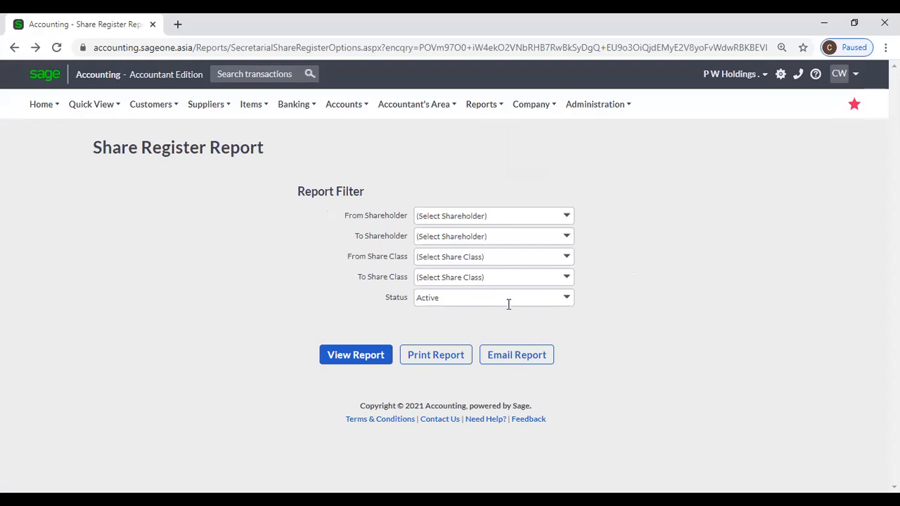
{"action": "left_click", "coordinate": [414, 105]}
{"action": "mouse_move", "coordinate": [417, 260]}
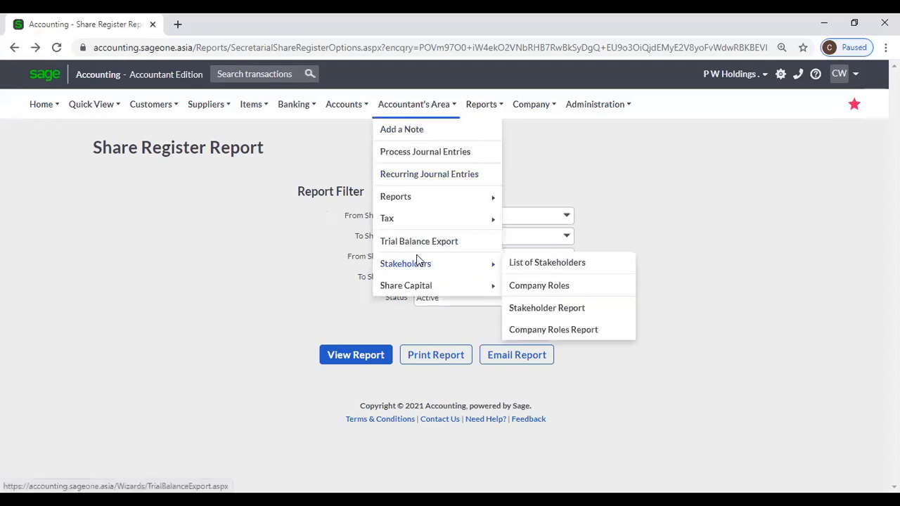
{"action": "mouse_move", "coordinate": [459, 283]}
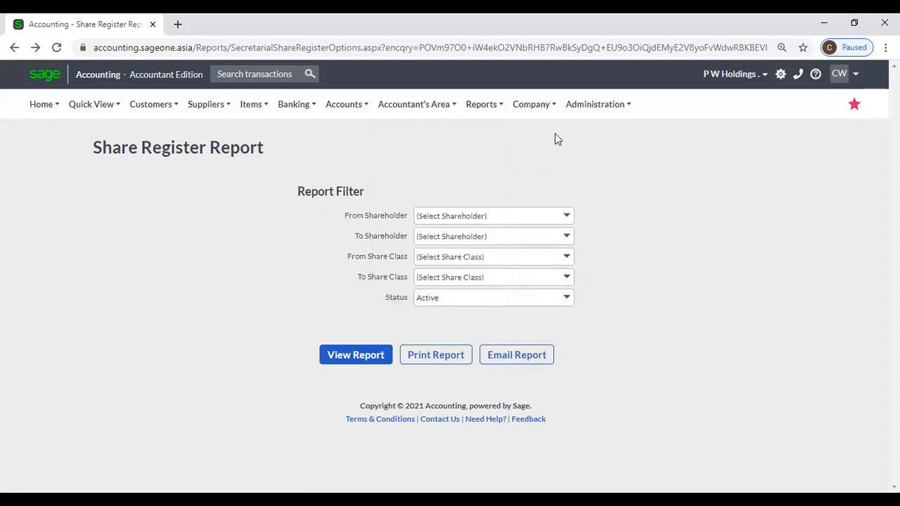
{"action": "mouse_move", "coordinate": [541, 110]}
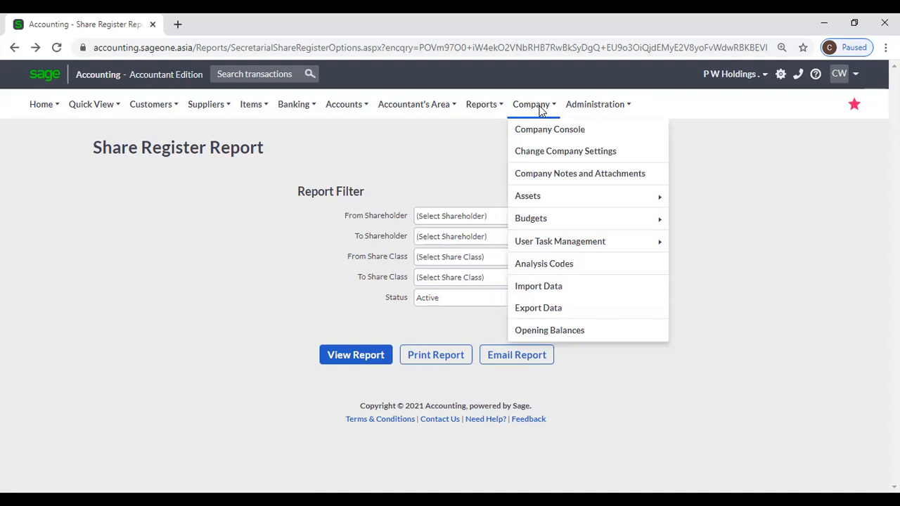
{"action": "mouse_move", "coordinate": [549, 221]}
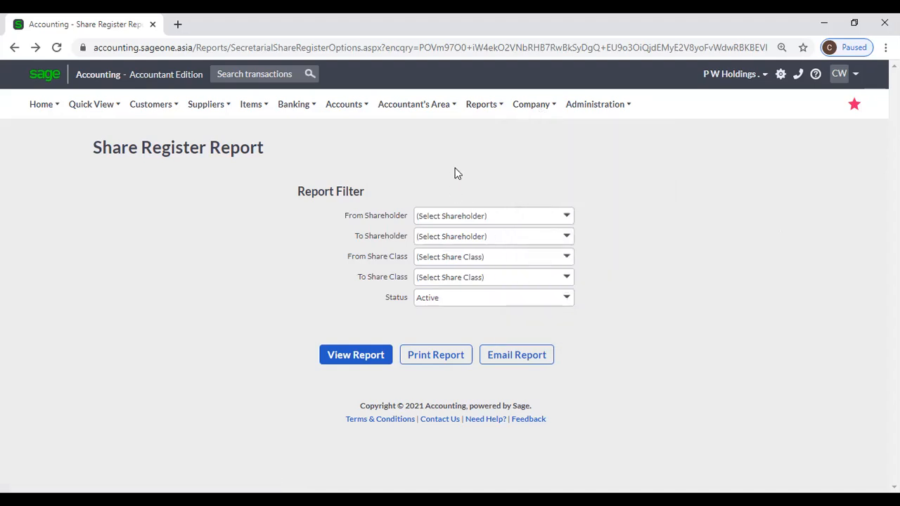
- Open the Customer Reports list and compare it with the reports offered under Customers
{"action": "mouse_move", "coordinate": [490, 106]}
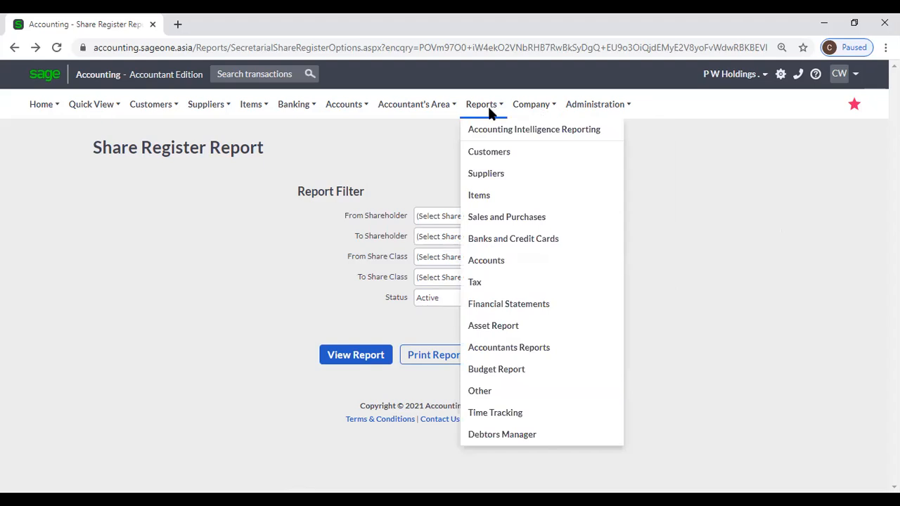
{"action": "left_click", "coordinate": [502, 155]}
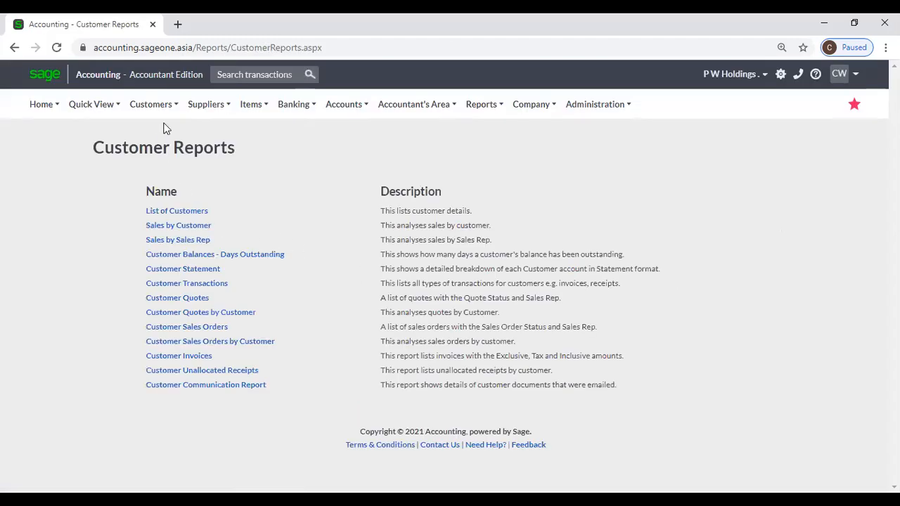
{"action": "left_click", "coordinate": [150, 104]}
{"action": "mouse_move", "coordinate": [174, 175]}
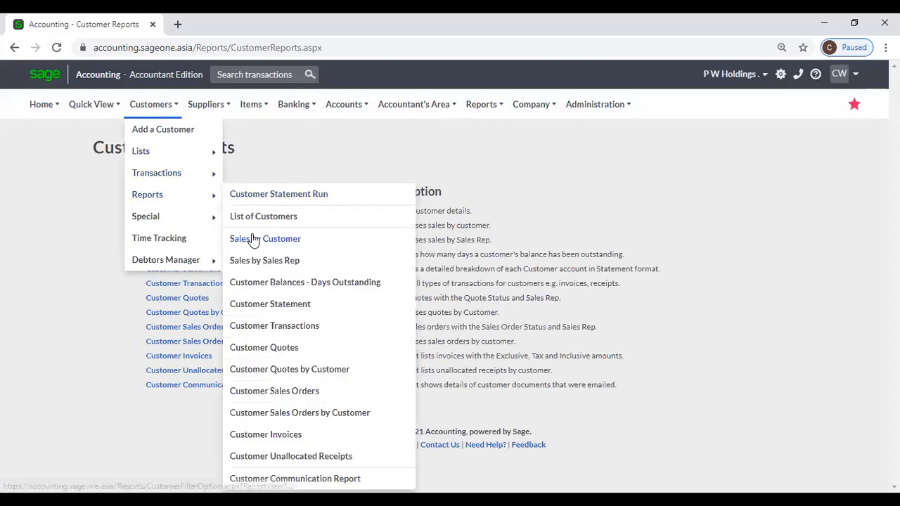
- Open Accounting Intelligence Reporting to view its sign-in page, and return to the Customer Reports page
{"action": "left_click", "coordinate": [498, 105]}
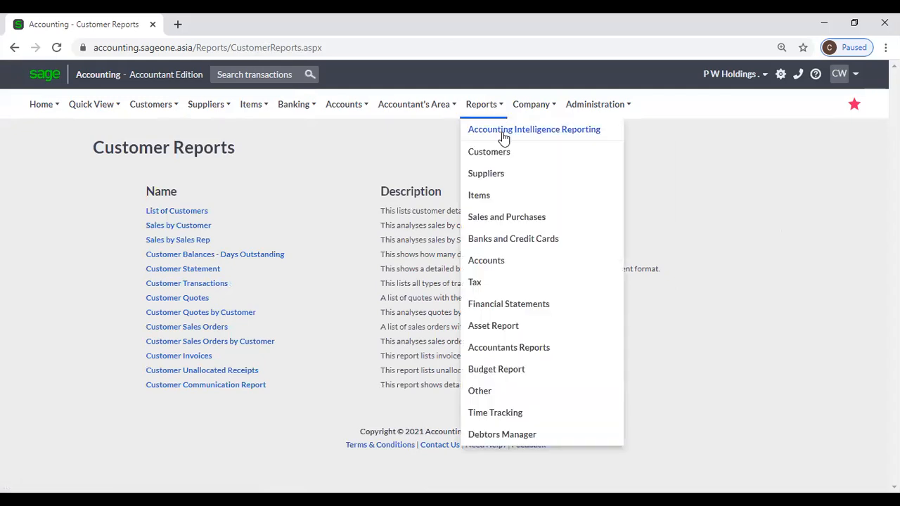
{"action": "left_click", "coordinate": [504, 130]}
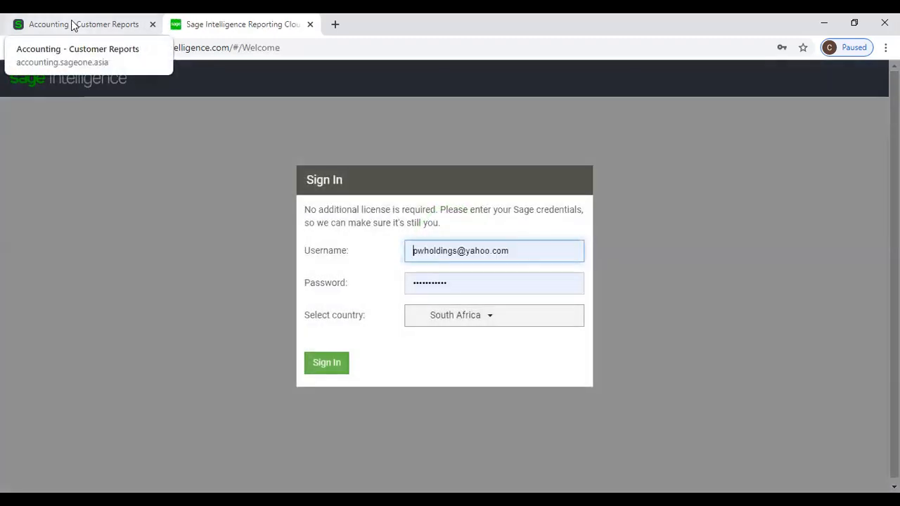
{"action": "left_click", "coordinate": [78, 27]}
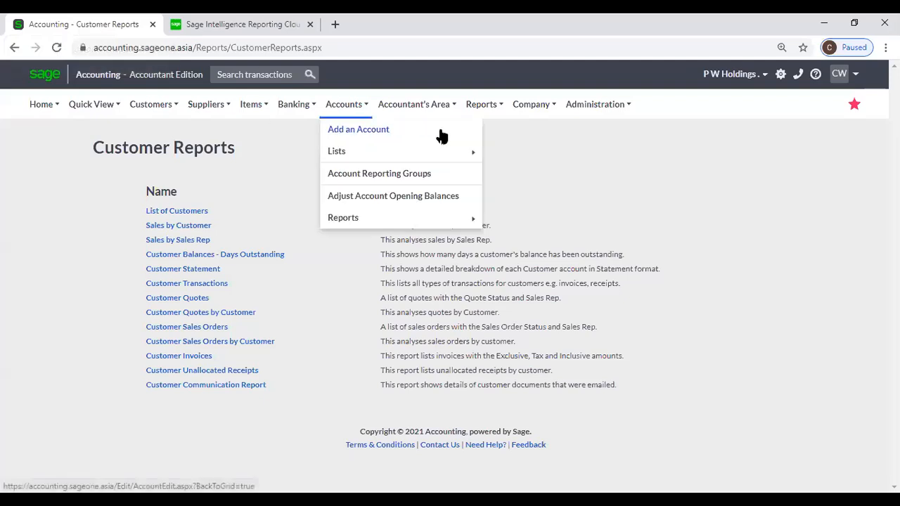
- Open a new asset form and examine its detail fields, user-defined fields and available locations without choosing one
{"action": "mouse_move", "coordinate": [584, 103]}
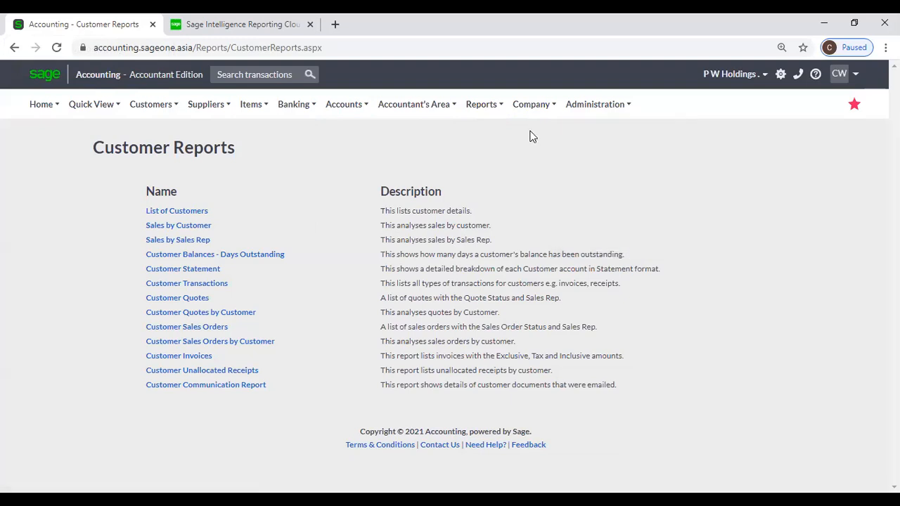
{"action": "mouse_move", "coordinate": [531, 104]}
{"action": "mouse_move", "coordinate": [538, 206]}
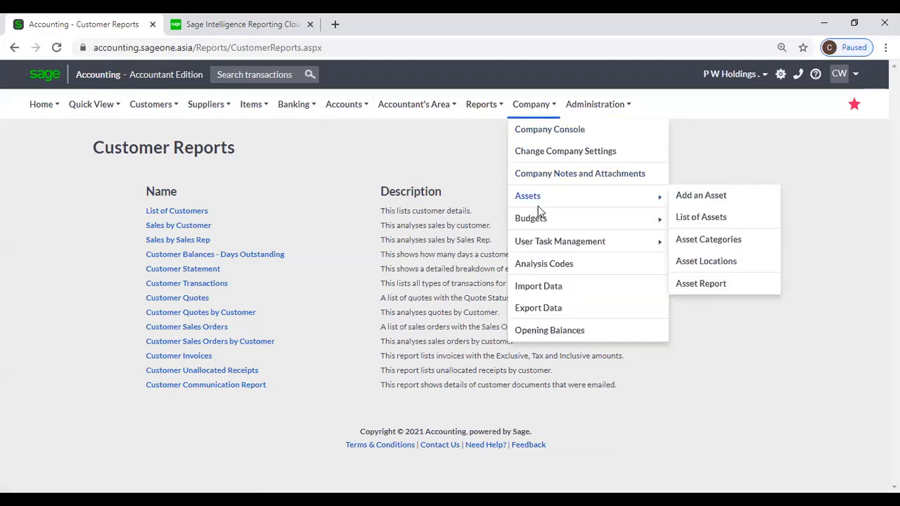
{"action": "left_click", "coordinate": [695, 206]}
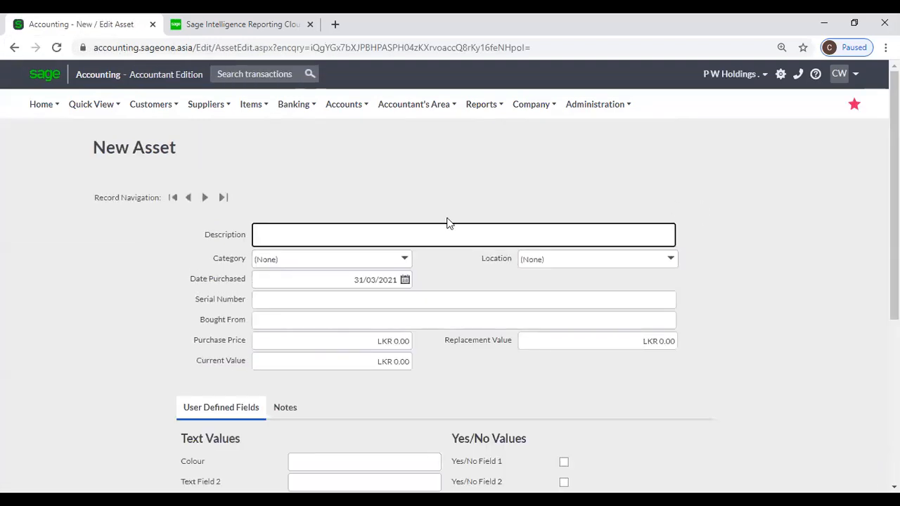
{"action": "scroll", "coordinate": [402, 242], "scroll_direction": "down", "scroll_amount": 1}
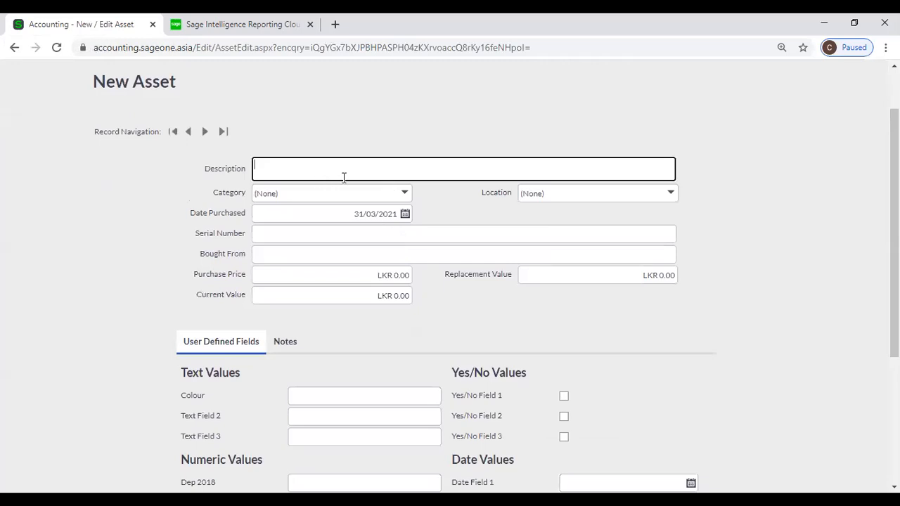
{"action": "scroll", "coordinate": [351, 267], "scroll_direction": "down", "scroll_amount": 2}
{"action": "scroll", "coordinate": [323, 218], "scroll_direction": "up", "scroll_amount": 1}
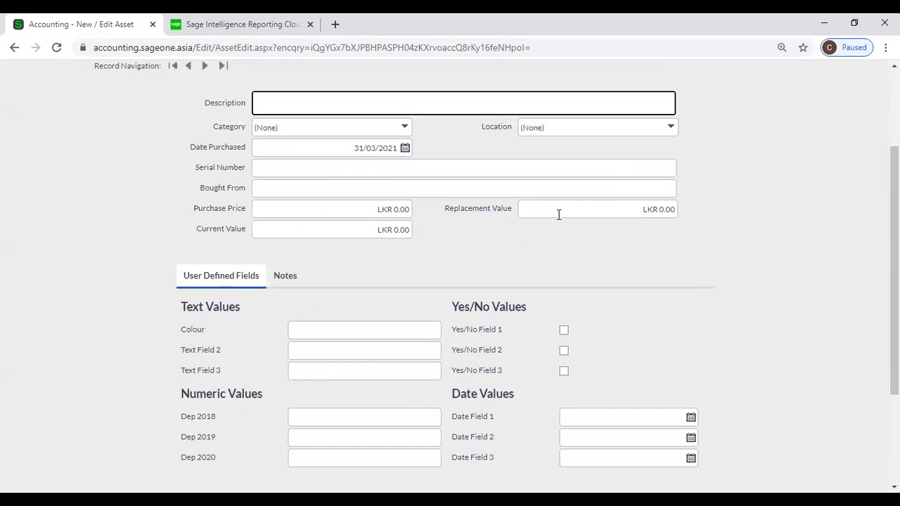
{"action": "left_click", "coordinate": [671, 131]}
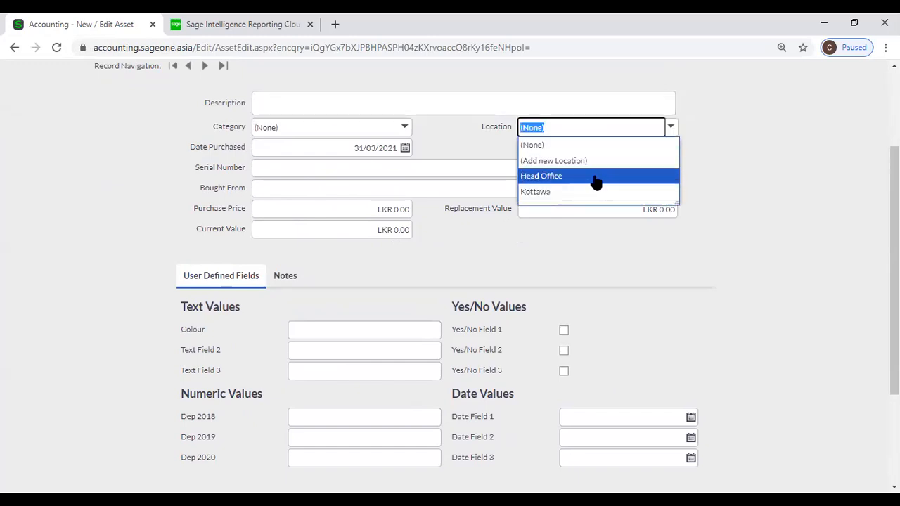
{"action": "scroll", "coordinate": [699, 183], "scroll_direction": "up", "scroll_amount": 1}
{"action": "left_click", "coordinate": [742, 193]}
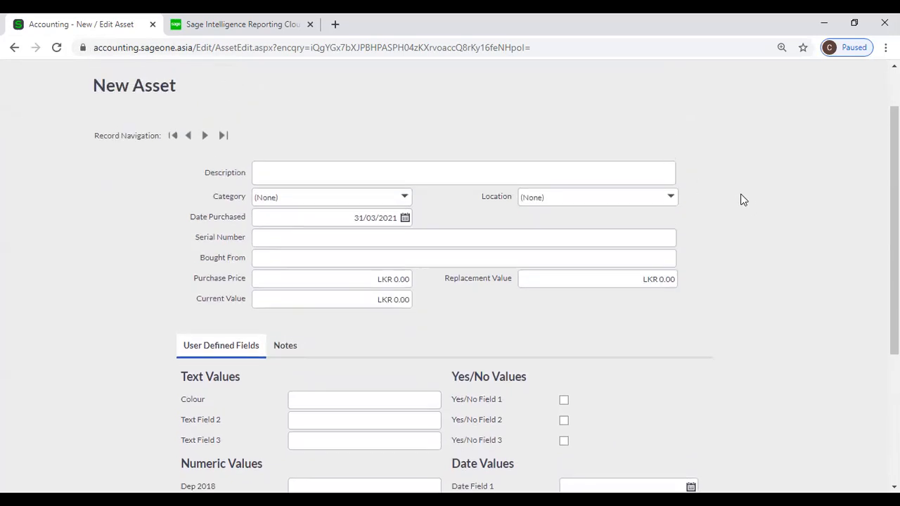
- Open the List of Assets and review the column choices for customising its grid, leaving them without saving
{"action": "scroll", "coordinate": [741, 198], "scroll_direction": "up", "scroll_amount": 1}
{"action": "left_click", "coordinate": [540, 108]}
{"action": "mouse_move", "coordinate": [553, 191]}
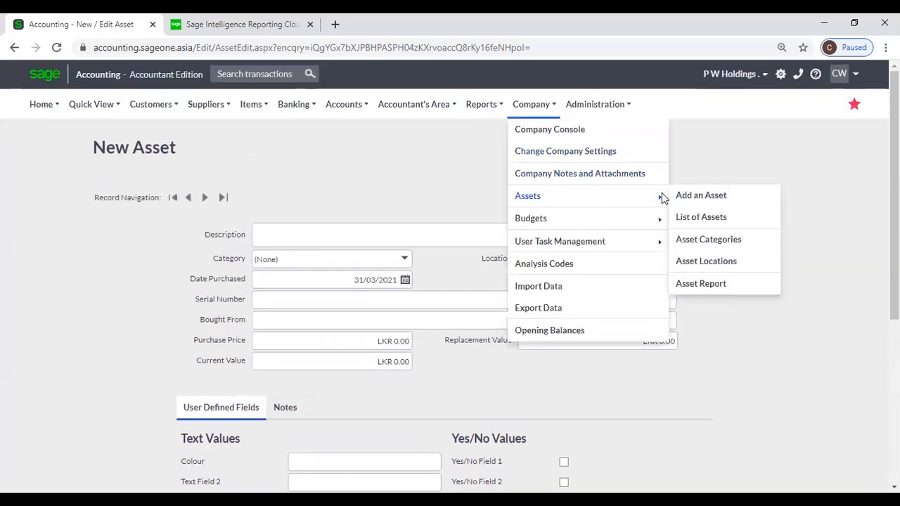
{"action": "left_click", "coordinate": [713, 226]}
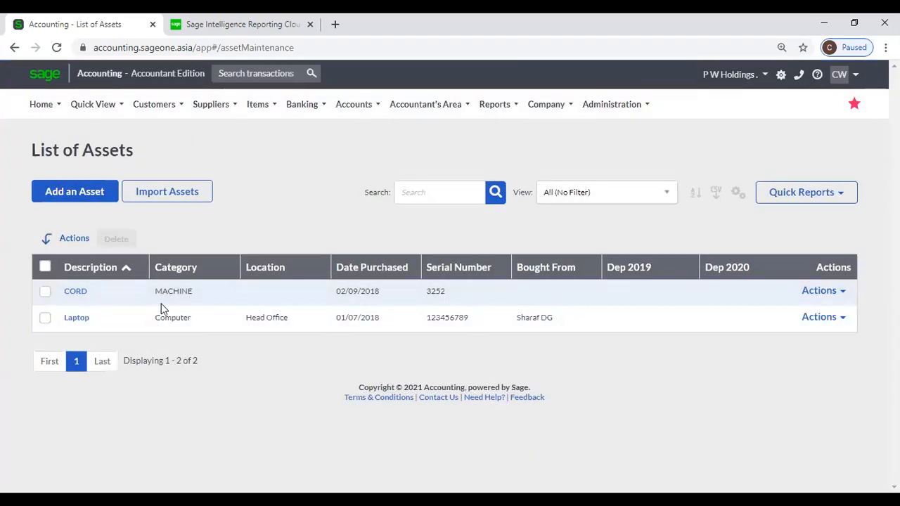
{"action": "left_click", "coordinate": [737, 193]}
{"action": "left_click", "coordinate": [697, 213]}
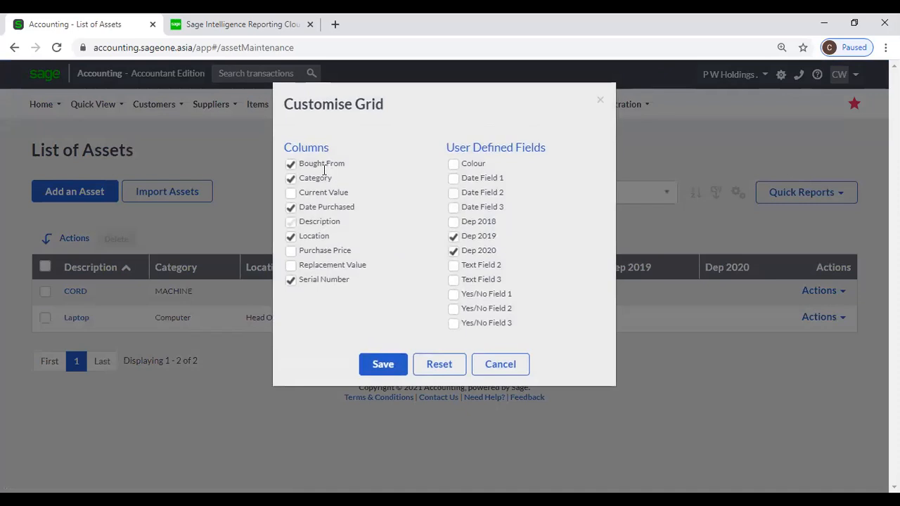
{"action": "left_click", "coordinate": [500, 365]}
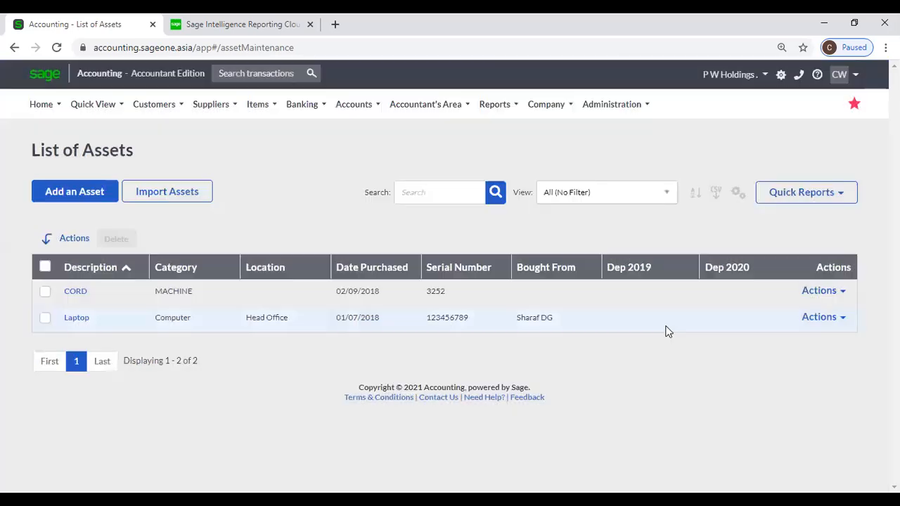
- Open the Asset Categories list for the company's assets
{"action": "left_click", "coordinate": [543, 105]}
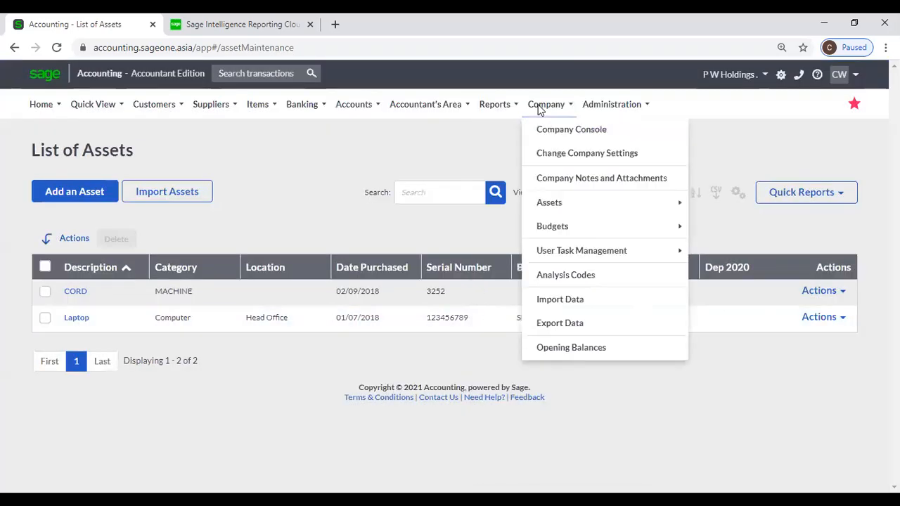
{"action": "mouse_move", "coordinate": [547, 205]}
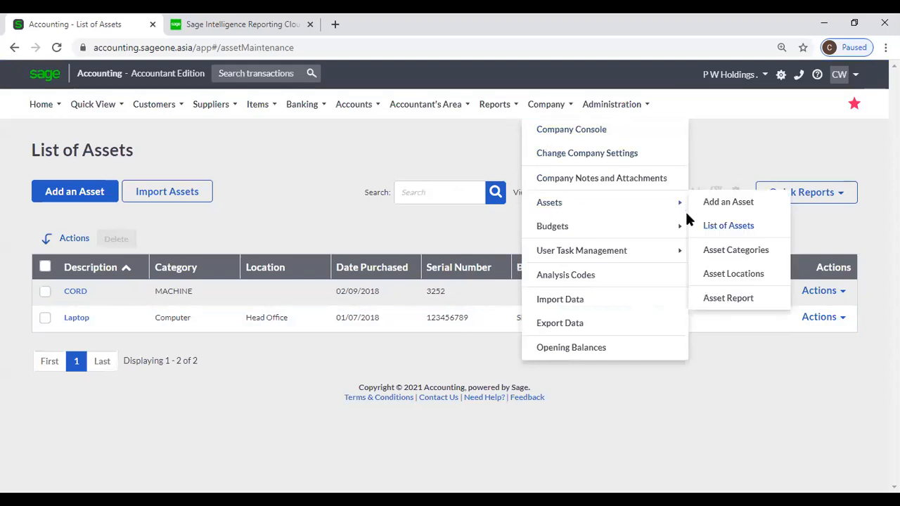
{"action": "left_click", "coordinate": [712, 258]}
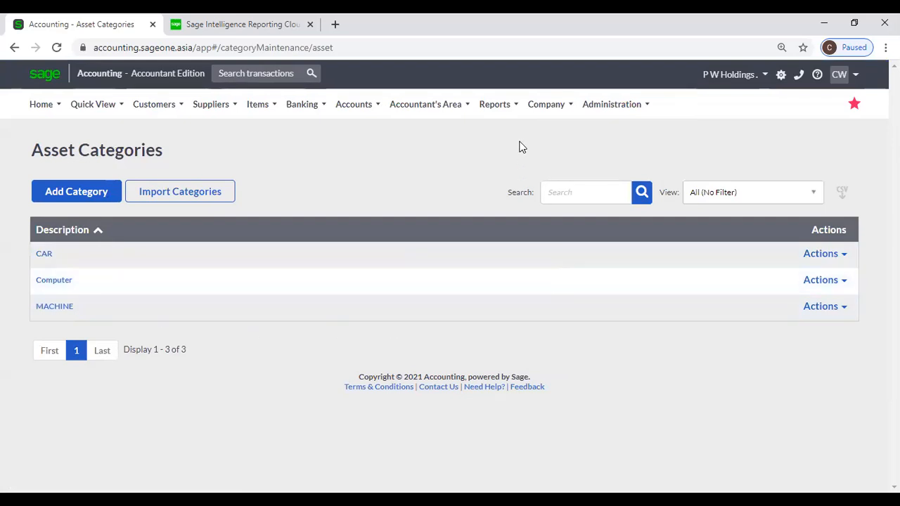
- Open the Asset Locations list and start a new location to view its form
{"action": "left_click", "coordinate": [546, 104]}
{"action": "mouse_move", "coordinate": [557, 211]}
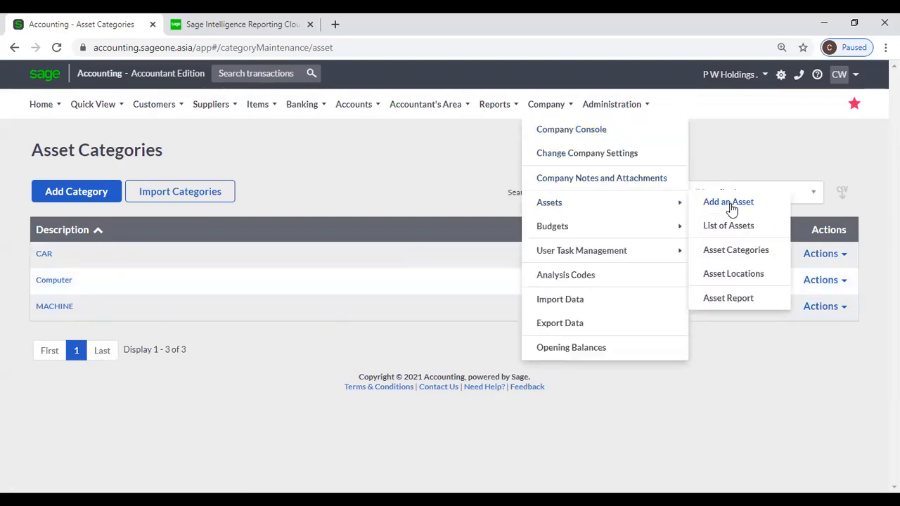
{"action": "left_click", "coordinate": [732, 273]}
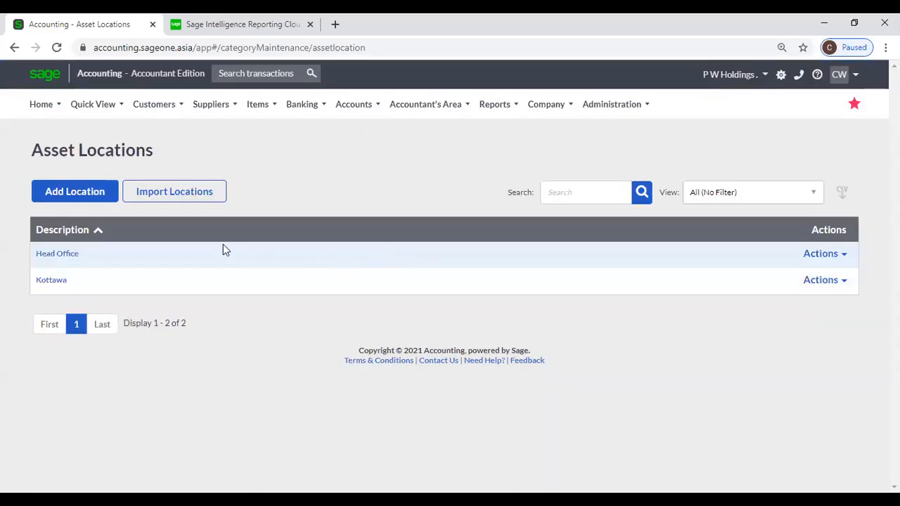
{"action": "left_click", "coordinate": [102, 196]}
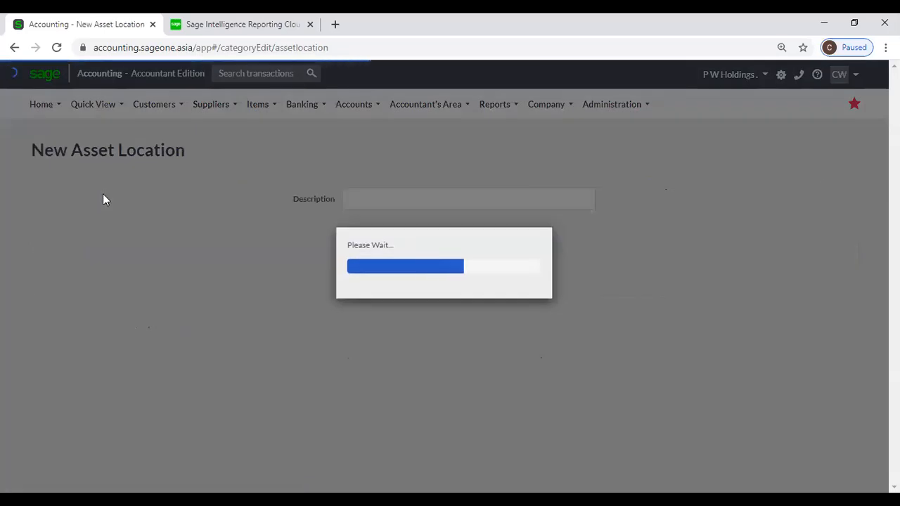
- Open the Asset Report to view its asset, category and location filter options
{"action": "left_click", "coordinate": [546, 104]}
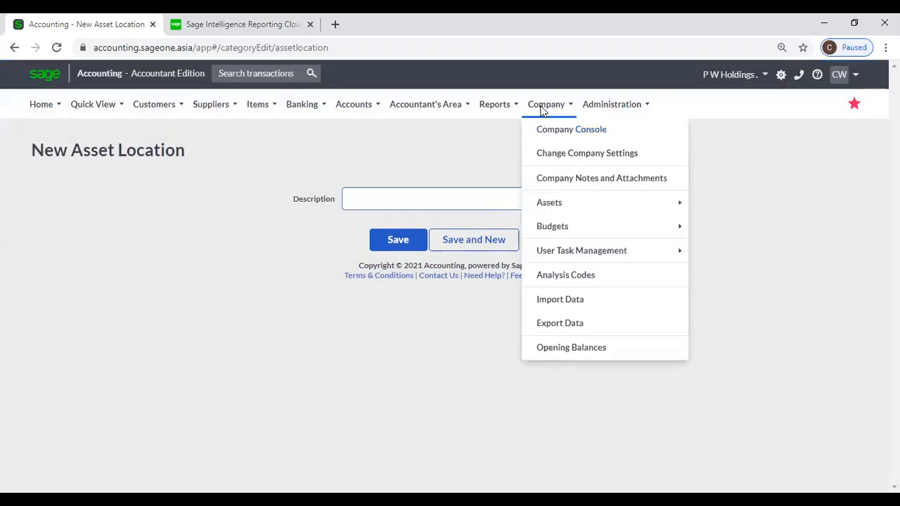
{"action": "mouse_move", "coordinate": [568, 210]}
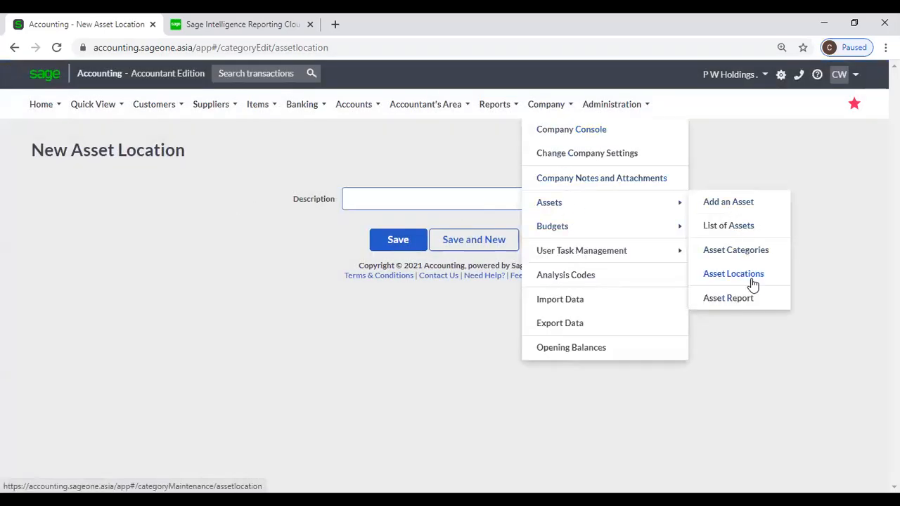
{"action": "left_click", "coordinate": [747, 303]}
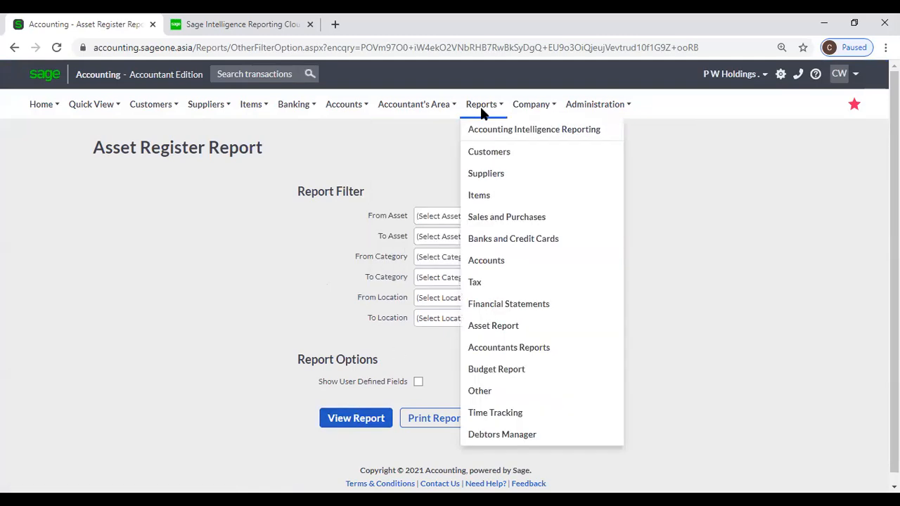
{"action": "mouse_move", "coordinate": [520, 107]}
{"action": "mouse_move", "coordinate": [532, 199]}
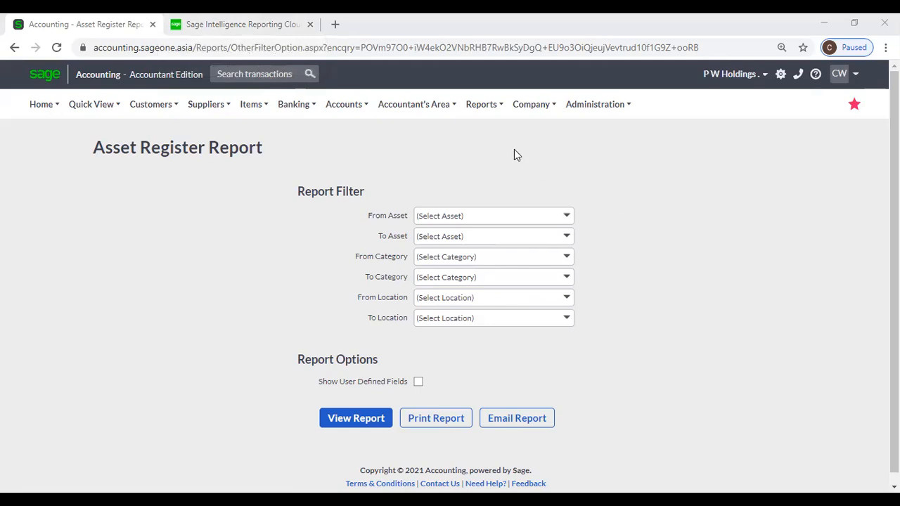
{"action": "left_click", "coordinate": [522, 111]}
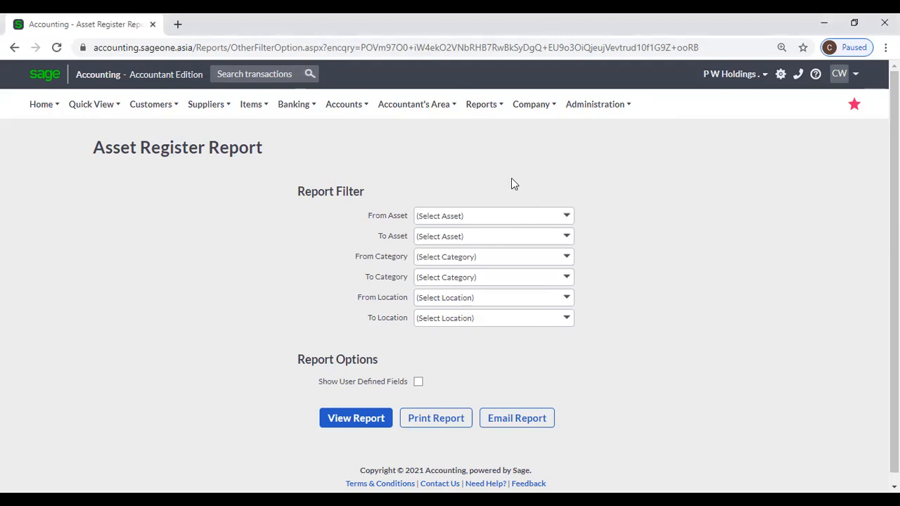
{"action": "left_click", "coordinate": [525, 110]}
- Duplicate the Asset Register Report browser tab and start adding a new company budget in the original tab
{"action": "right_click", "coordinate": [73, 27]}
{"action": "left_click", "coordinate": [94, 122]}
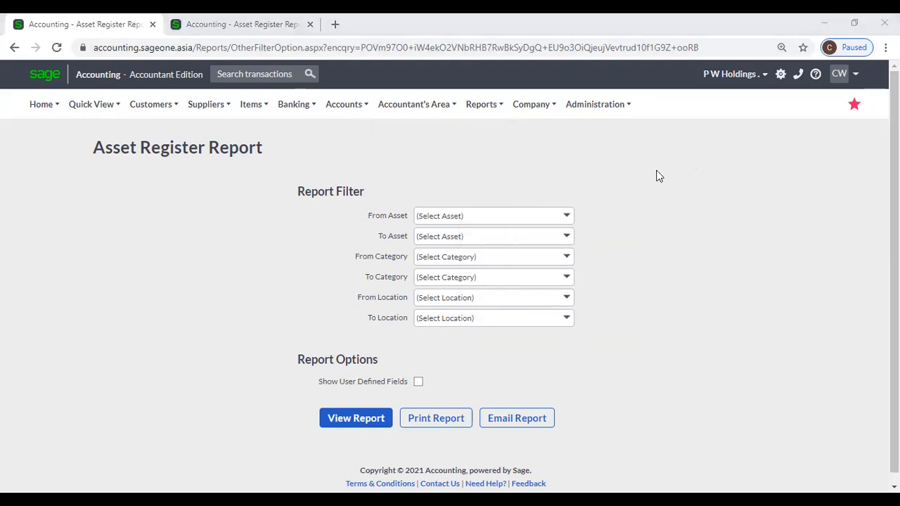
{"action": "mouse_move", "coordinate": [532, 106]}
{"action": "mouse_move", "coordinate": [575, 220]}
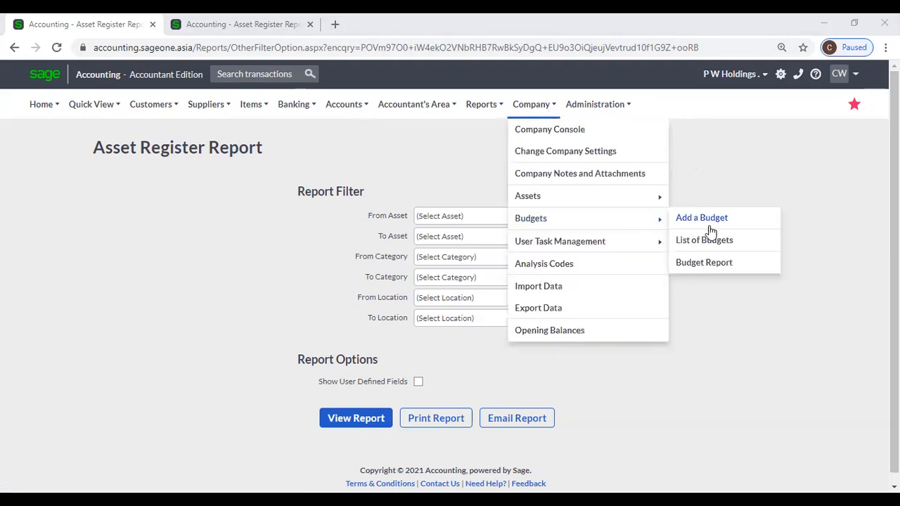
{"action": "left_click", "coordinate": [719, 224]}
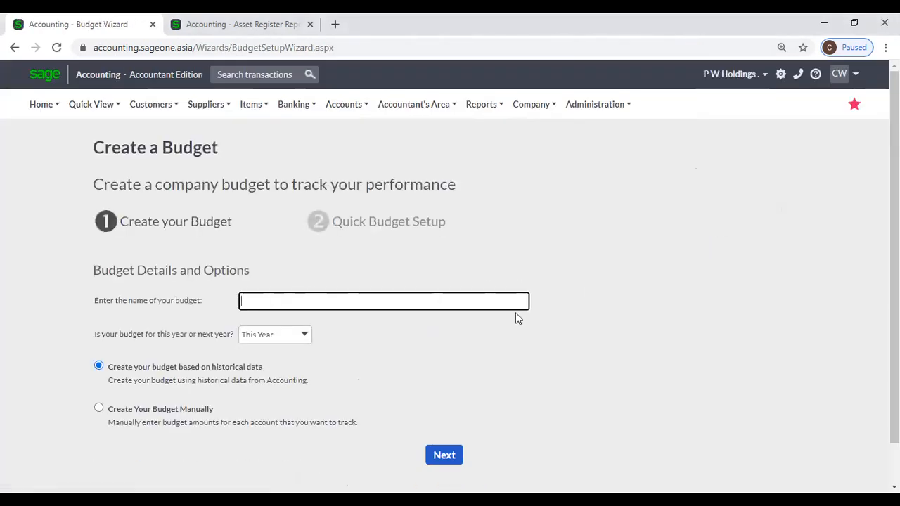
- Create a manually entered budget named SLIIT for next year
{"action": "left_click", "coordinate": [304, 337]}
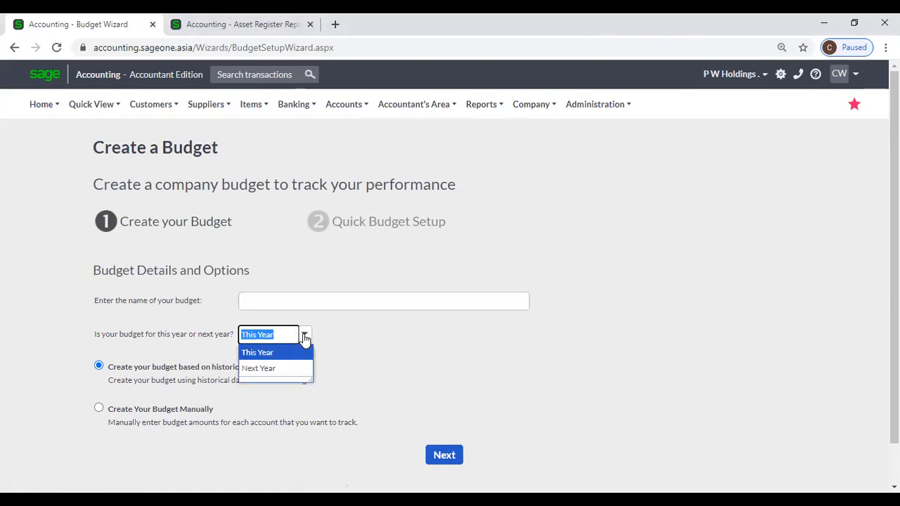
{"action": "left_click", "coordinate": [352, 341]}
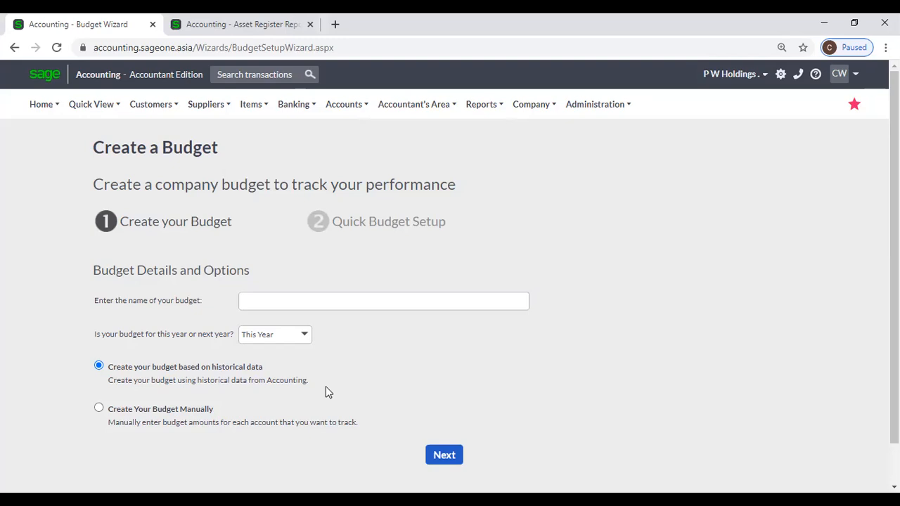
{"action": "left_click", "coordinate": [98, 408]}
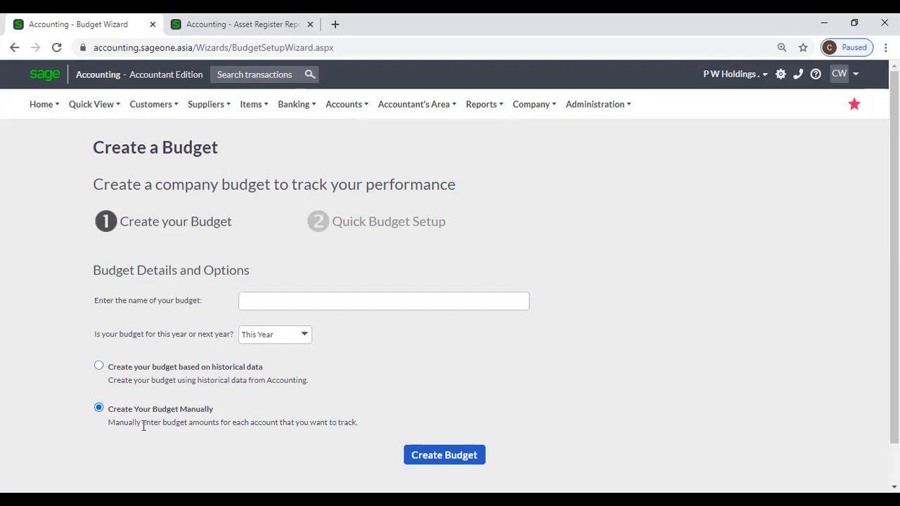
{"action": "left_click", "coordinate": [270, 304]}
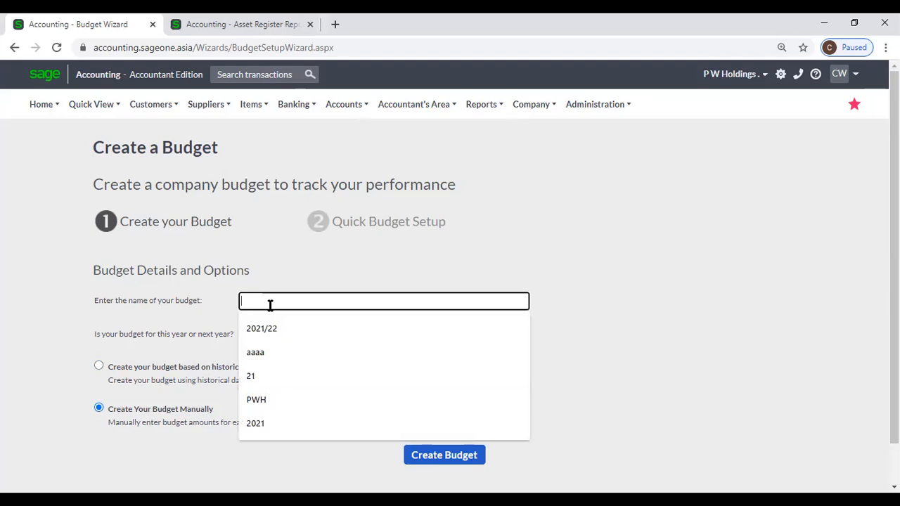
{"action": "type", "text": "SLIIT"}
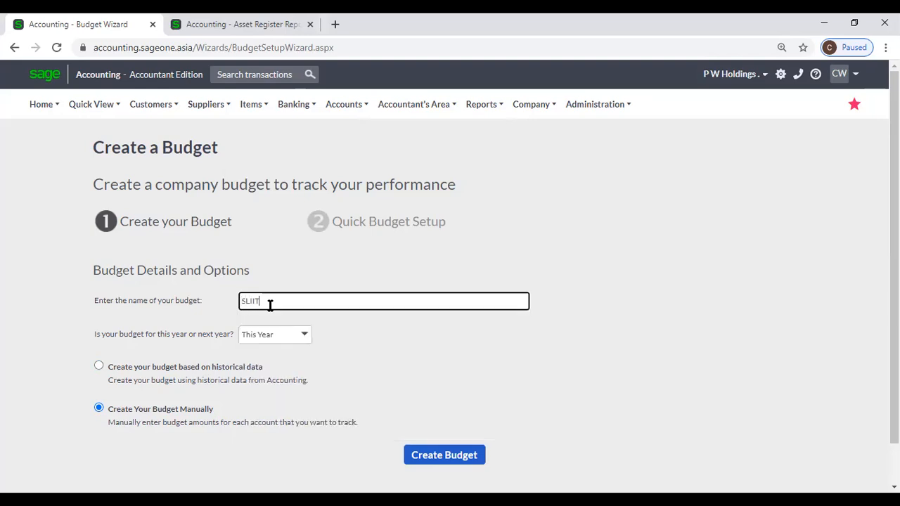
{"action": "left_click", "coordinate": [304, 335]}
{"action": "left_click", "coordinate": [302, 349]}
{"action": "left_click", "coordinate": [301, 336]}
{"action": "left_click", "coordinate": [298, 367]}
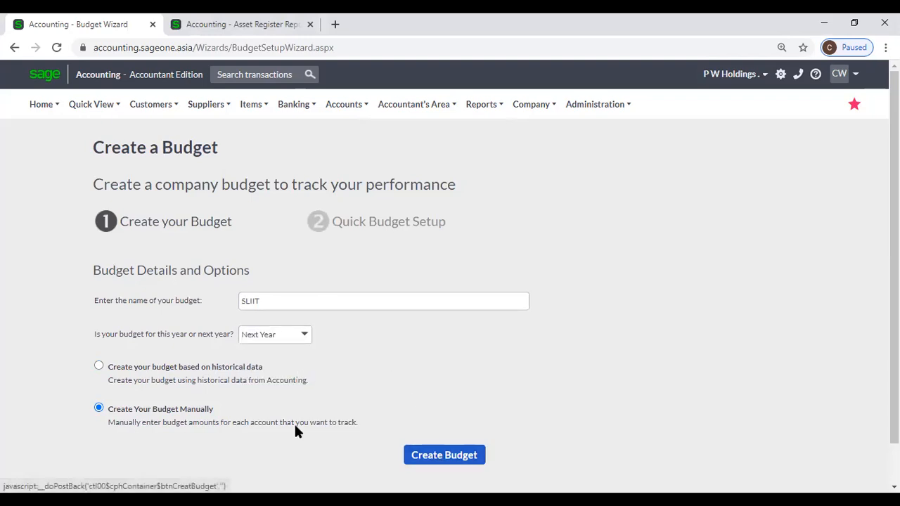
{"action": "left_click", "coordinate": [445, 460]}
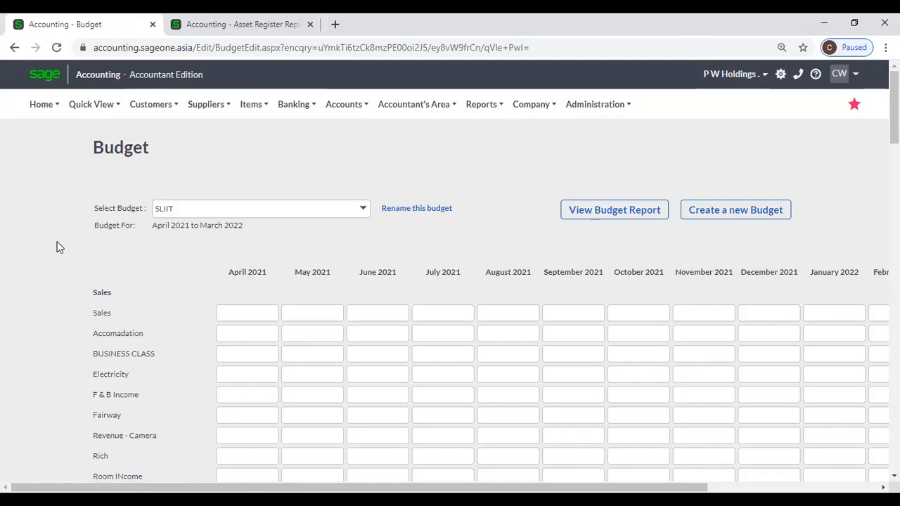
- Open a new budget setup in the Asset Register Report browser tab and look at its year and historical-data options
{"action": "left_click", "coordinate": [214, 31]}
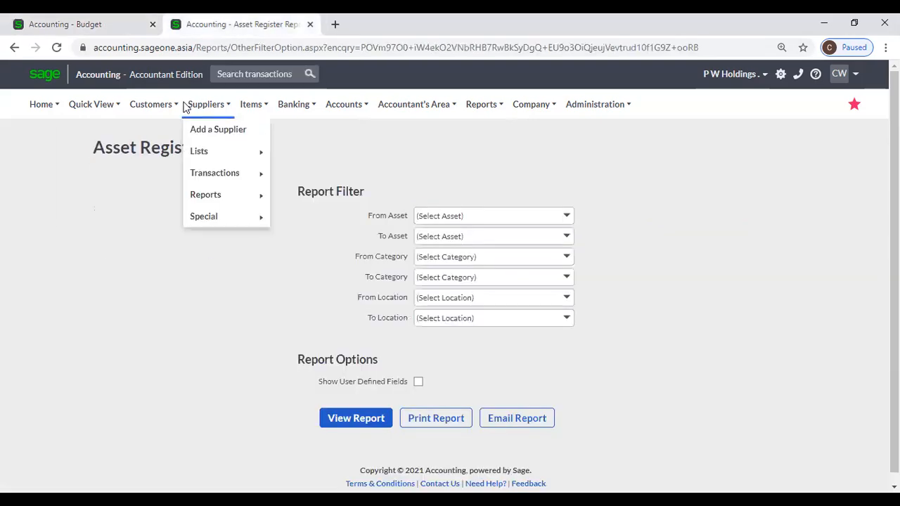
{"action": "mouse_move", "coordinate": [492, 118]}
{"action": "mouse_move", "coordinate": [530, 105]}
{"action": "mouse_move", "coordinate": [546, 219]}
{"action": "left_click", "coordinate": [695, 219]}
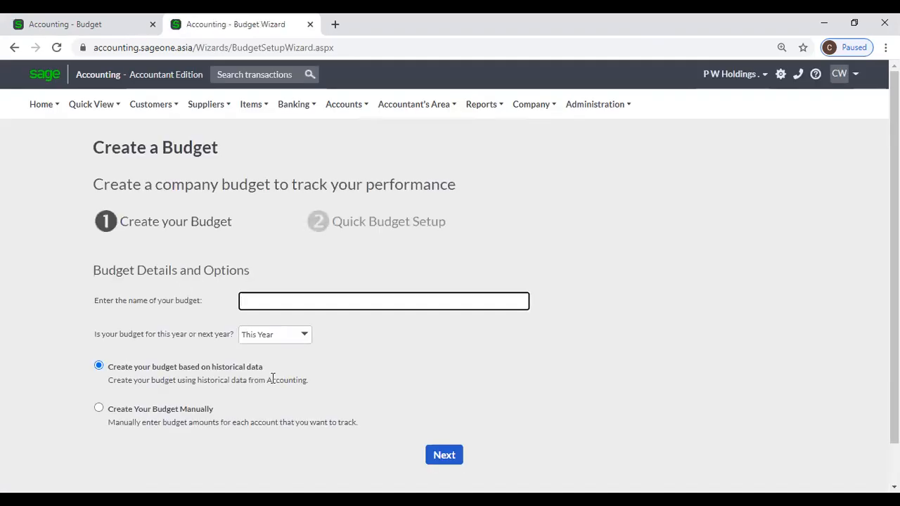
{"action": "left_click", "coordinate": [305, 335]}
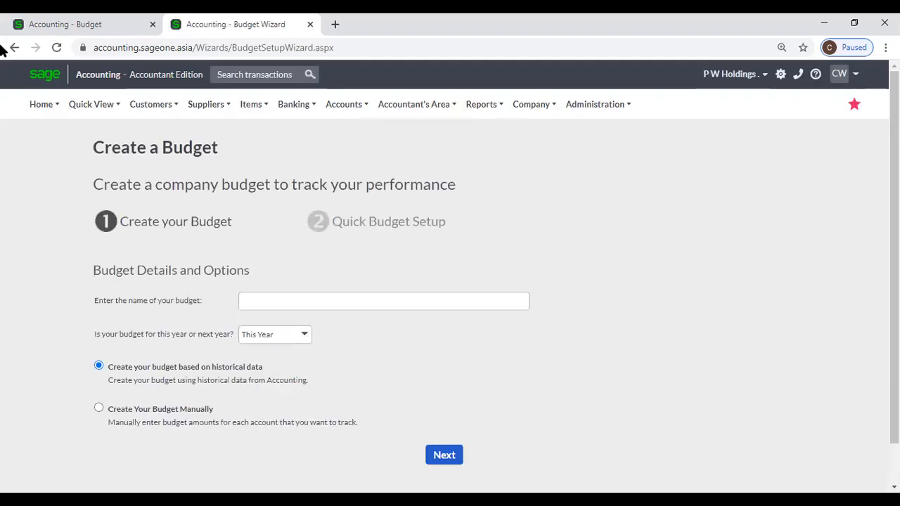
- Return to the SLIIT budget and enter April 2021 amounts of 1,000,000 for Sales and 250,000 for Accomadation
{"action": "left_click", "coordinate": [94, 20]}
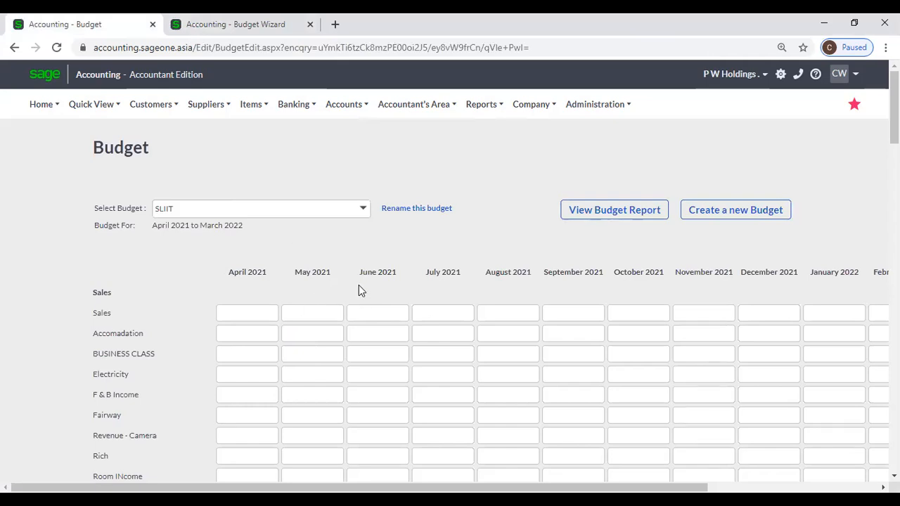
{"action": "left_click", "coordinate": [239, 311]}
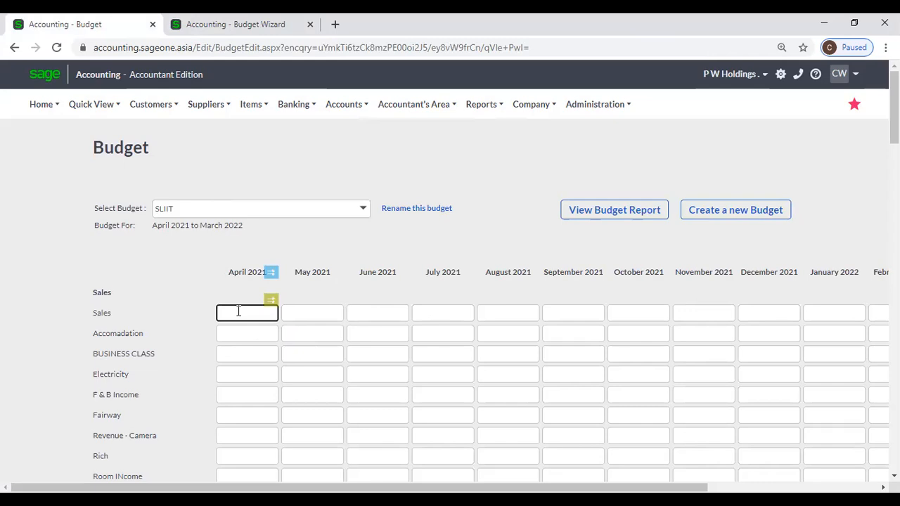
{"action": "type", "text": "1000000"}
{"action": "left_click", "coordinate": [325, 295]}
{"action": "left_click", "coordinate": [270, 336]}
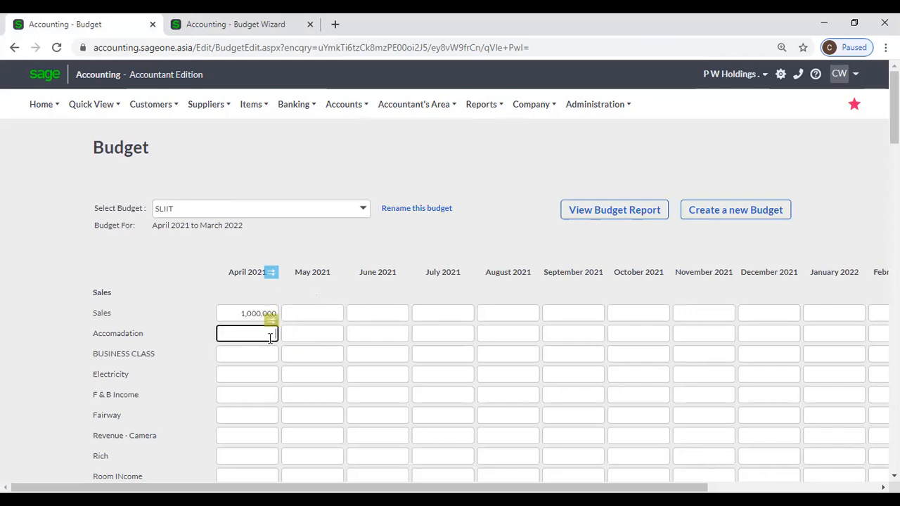
{"action": "type", "text": "250000"}
{"action": "left_click", "coordinate": [331, 252]}
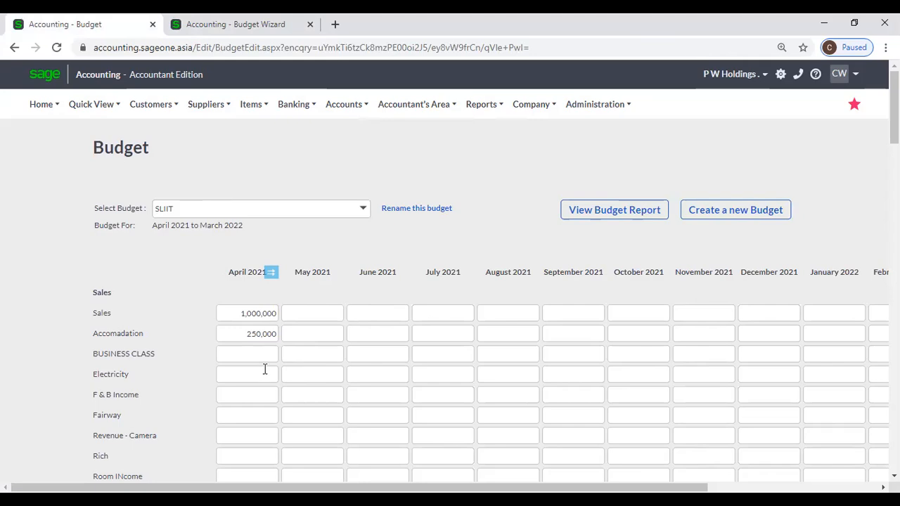
- Examine the budget sheet's account sections, monthly columns, row totals and net profit lines
{"action": "scroll", "coordinate": [186, 355], "scroll_direction": "down", "scroll_amount": 6}
{"action": "scroll", "coordinate": [187, 360], "scroll_direction": "down", "scroll_amount": 10}
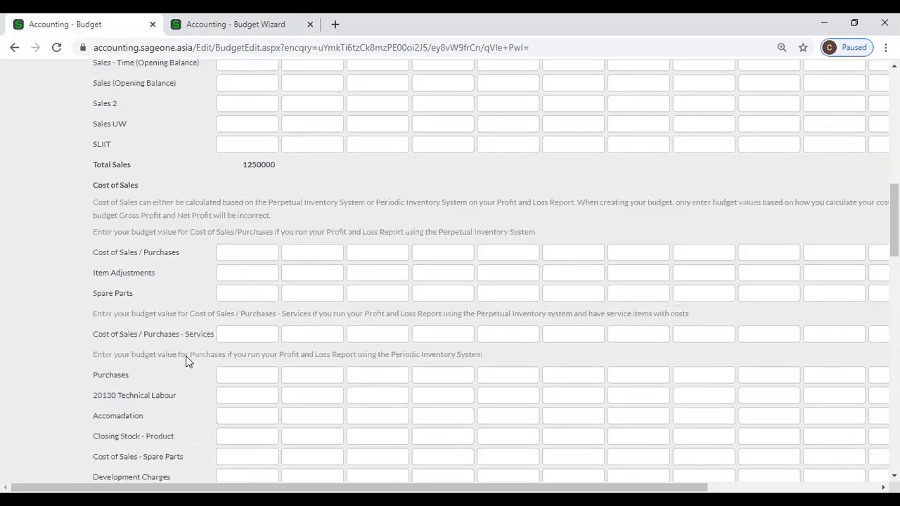
{"action": "scroll", "coordinate": [284, 338], "scroll_direction": "up", "scroll_amount": 6}
{"action": "scroll", "coordinate": [313, 327], "scroll_direction": "up", "scroll_amount": 15}
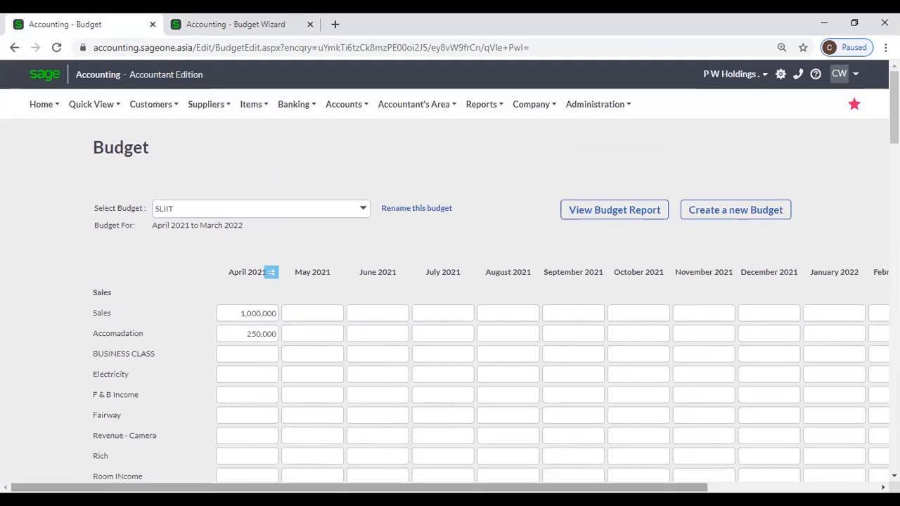
{"action": "left_click_drag", "start_coordinate": [425, 487], "coordinate": [392, 462]}
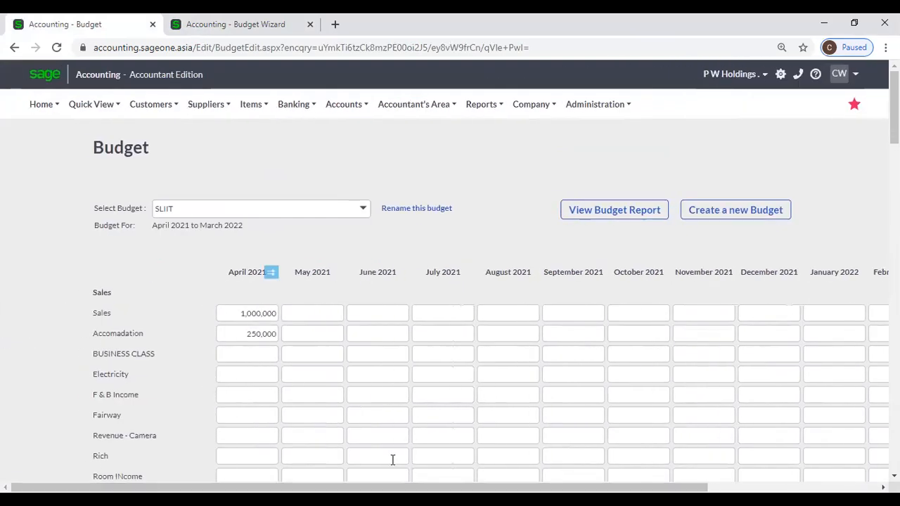
{"action": "left_click_drag", "start_coordinate": [471, 487], "coordinate": [641, 487]}
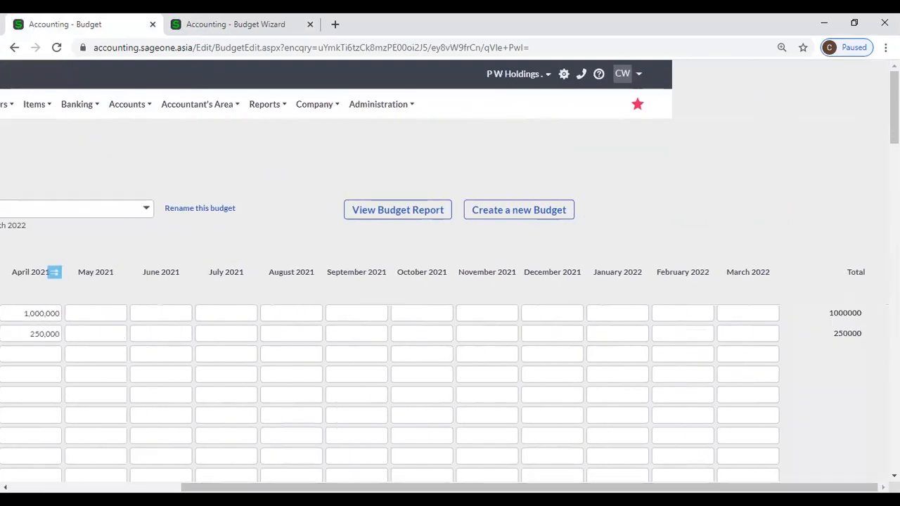
{"action": "scroll", "coordinate": [663, 421], "scroll_direction": "down", "scroll_amount": 1}
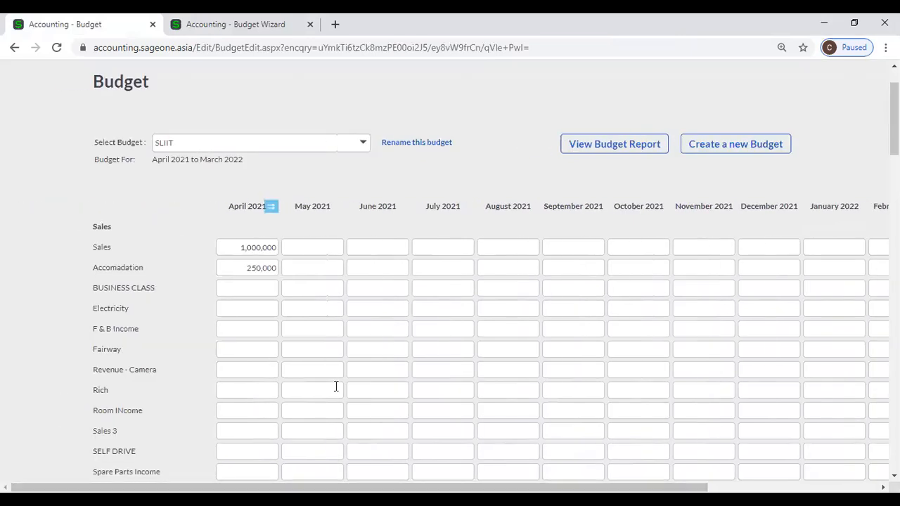
{"action": "scroll", "coordinate": [335, 386], "scroll_direction": "down", "scroll_amount": 15}
{"action": "scroll", "coordinate": [334, 414], "scroll_direction": "down", "scroll_amount": 15}
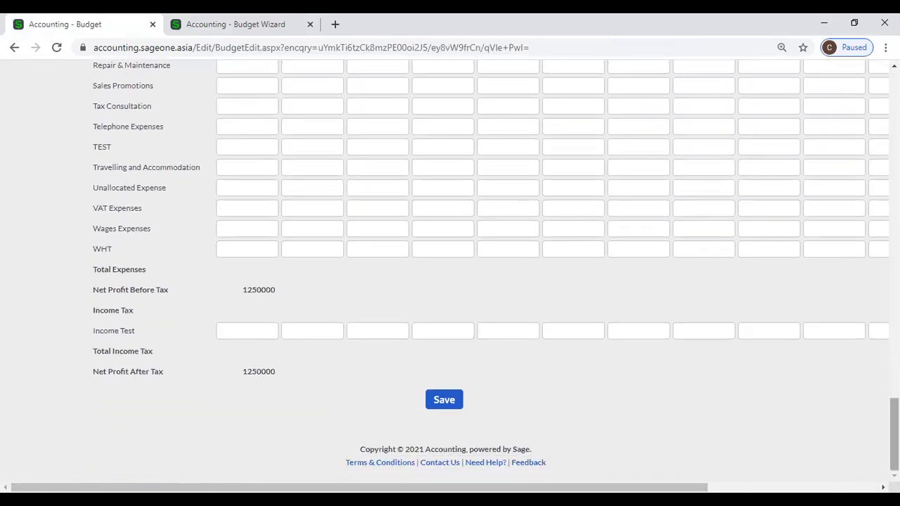
{"action": "left_click_drag", "start_coordinate": [893, 435], "coordinate": [893, 107]}
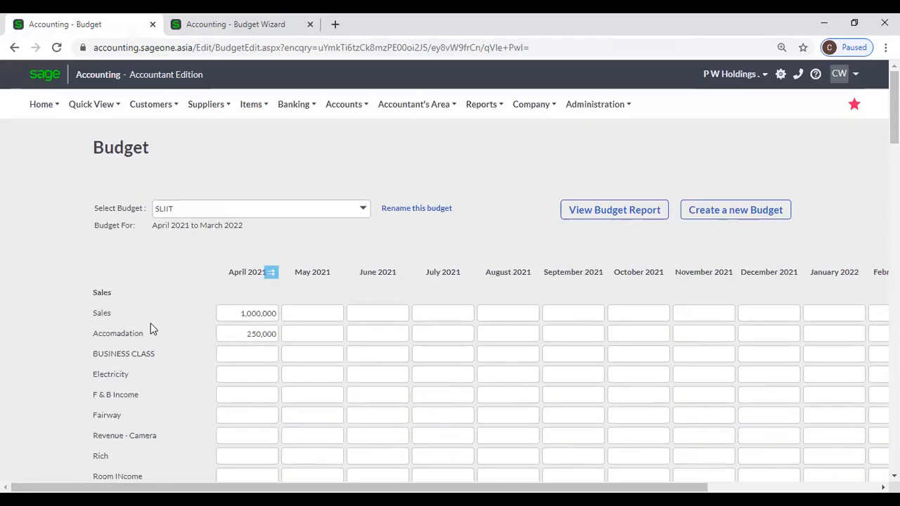
- Copy the April 2021 budget values for all accounts across to each following month without adjustment
{"action": "left_click", "coordinate": [254, 311]}
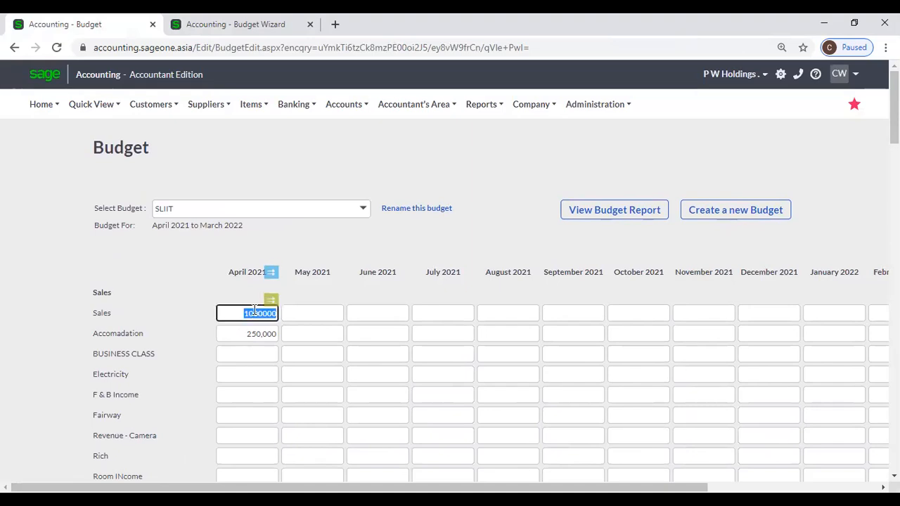
{"action": "left_click", "coordinate": [272, 274]}
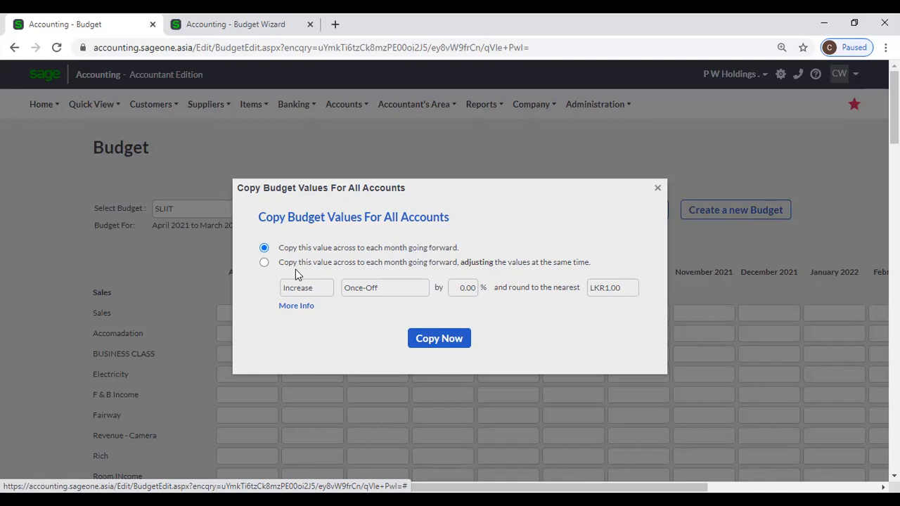
{"action": "left_click", "coordinate": [264, 263]}
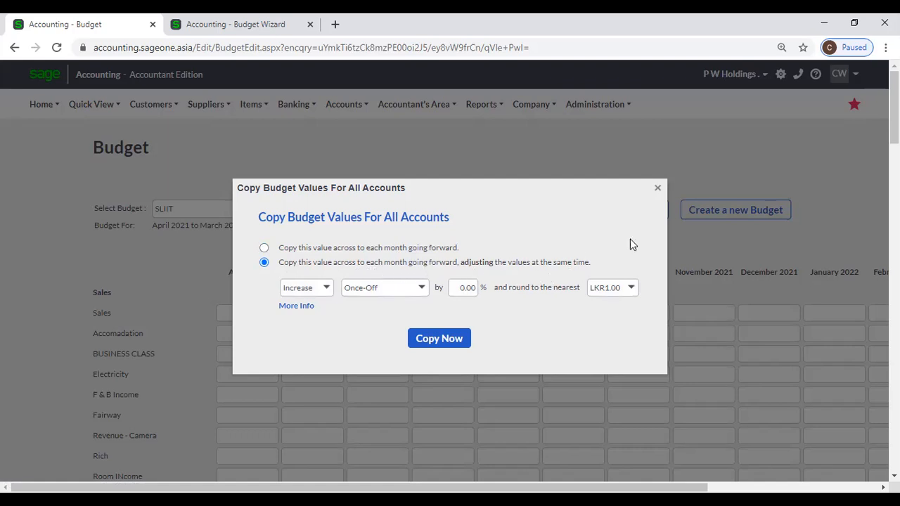
{"action": "left_click", "coordinate": [264, 248]}
{"action": "left_click", "coordinate": [431, 342]}
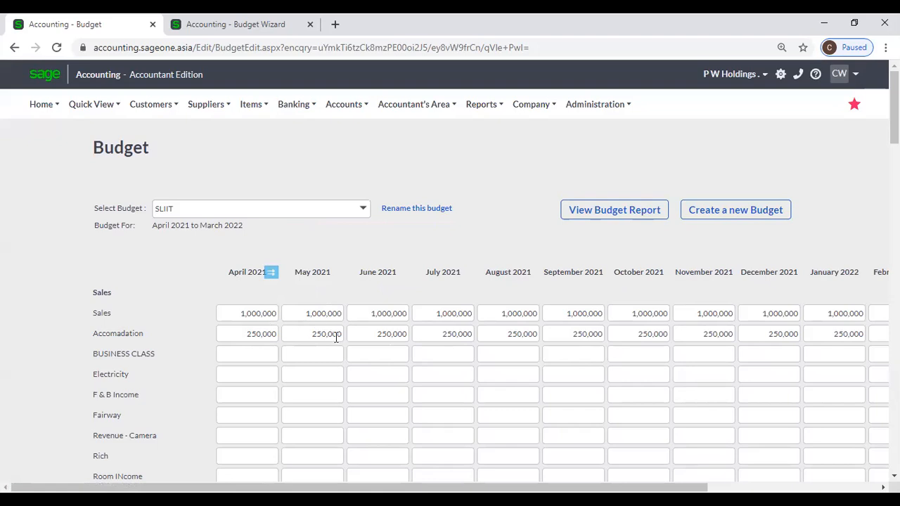
- Budget 500,000 for BUSINESS CLASS in April 2021 and copy that account's value to each following month
{"action": "left_click", "coordinate": [261, 354]}
{"action": "type", "text": "50000"}
{"action": "key", "text": "Tab"}
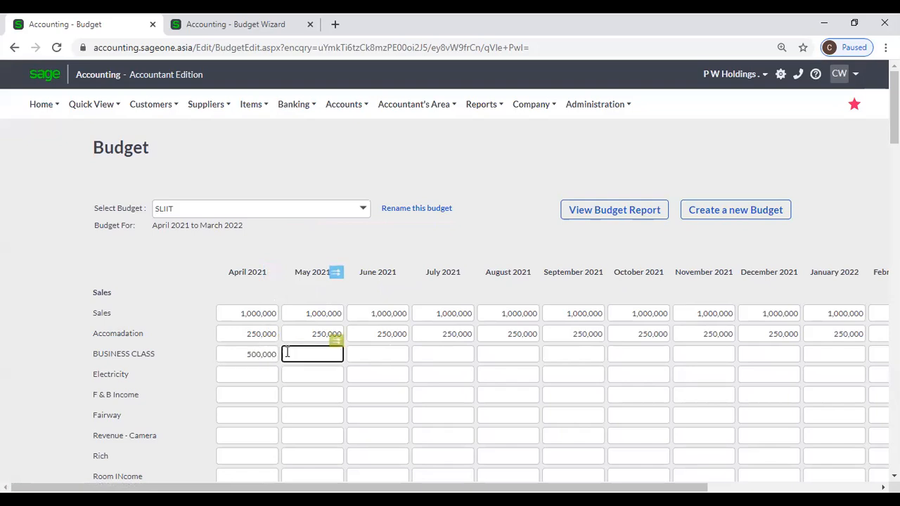
{"action": "left_click", "coordinate": [259, 357]}
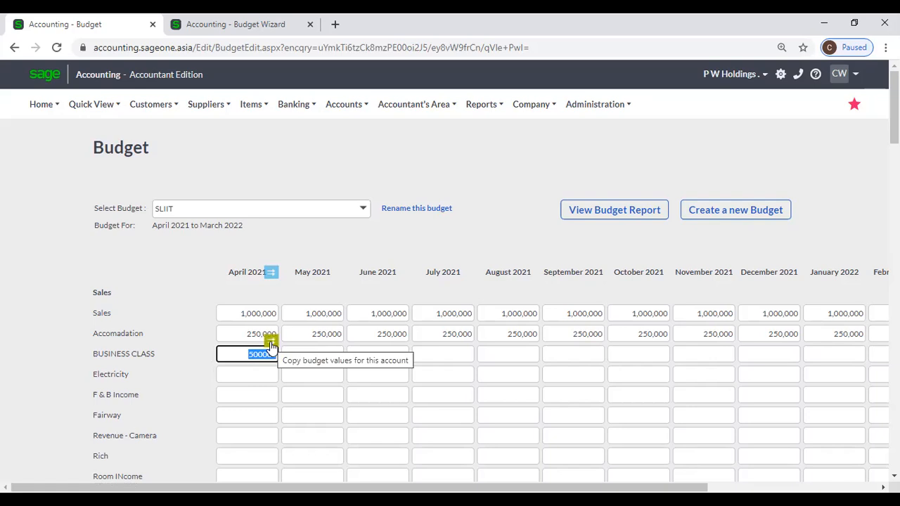
{"action": "left_click", "coordinate": [272, 345]}
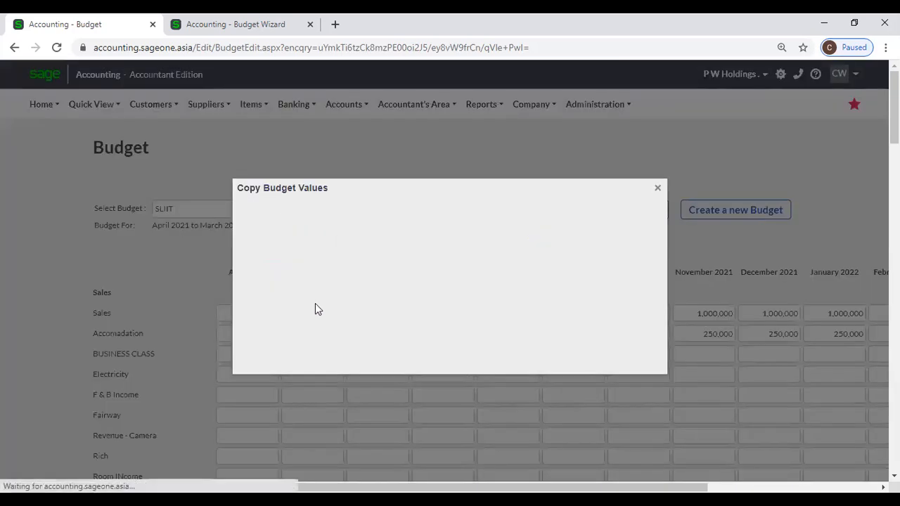
{"action": "left_click", "coordinate": [441, 341]}
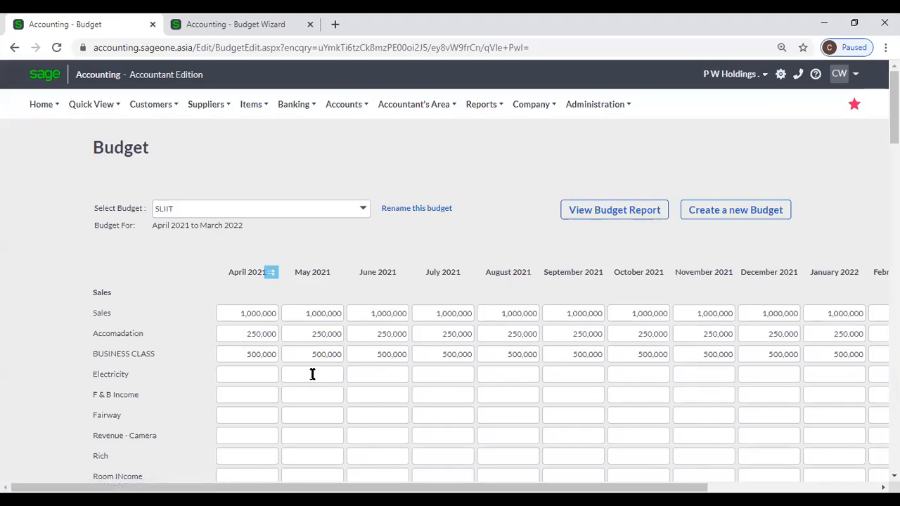
- Enter 100,000 as the April 2021 budget for both Electricity and F & B Income
{"action": "left_click", "coordinate": [256, 378]}
{"action": "type", "text": "100000"}
{"action": "key", "text": "Tab"}
{"action": "left_click", "coordinate": [263, 398]}
{"action": "type", "text": "100,000"}
{"action": "key", "text": "Tab"}
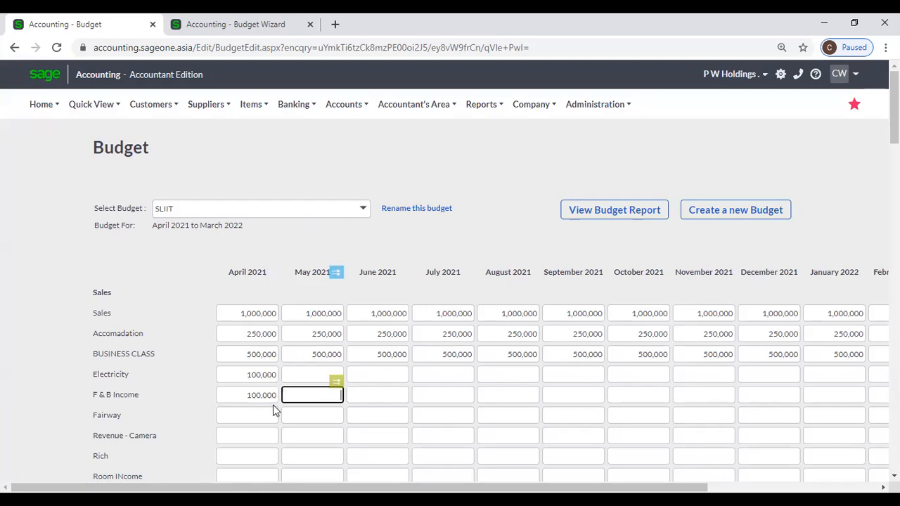
- Copy the April Electricity budget across the following months, increasing it every quarter by 10%
{"action": "left_click", "coordinate": [248, 376]}
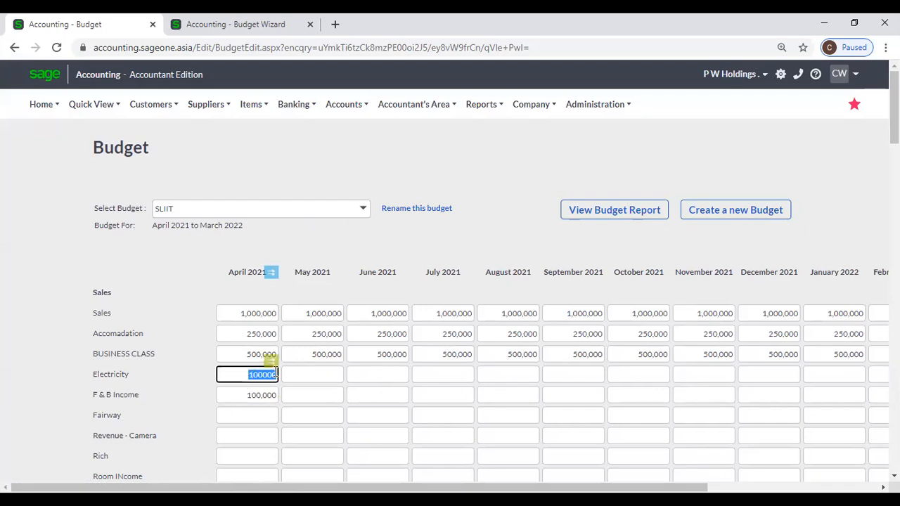
{"action": "left_click", "coordinate": [271, 359]}
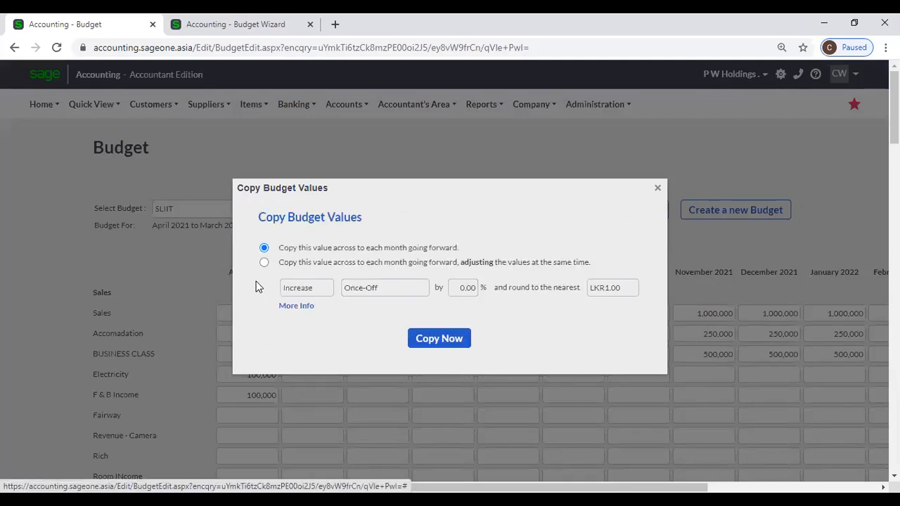
{"action": "left_click", "coordinate": [264, 262]}
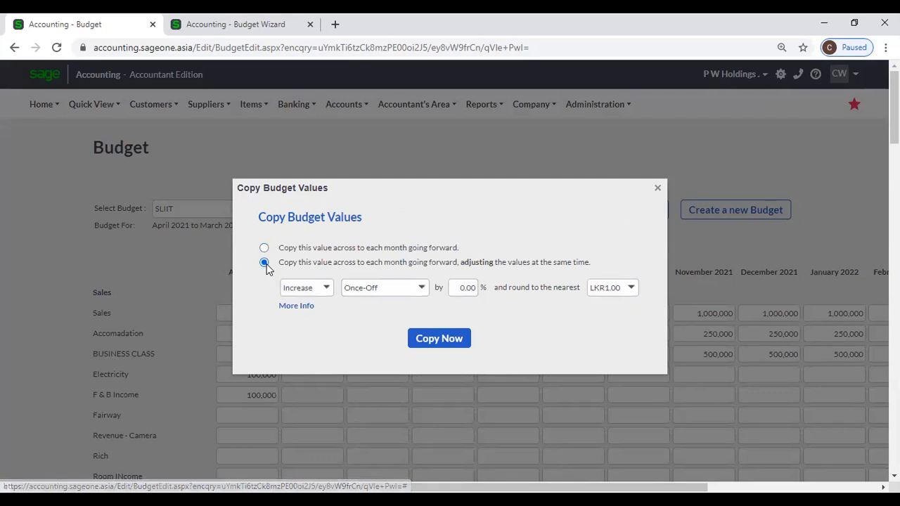
{"action": "left_click", "coordinate": [324, 288]}
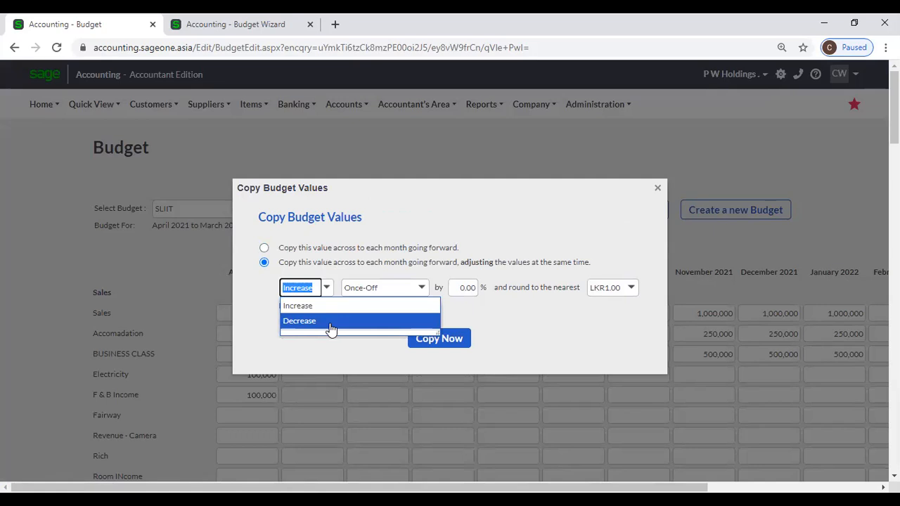
{"action": "left_click", "coordinate": [322, 350]}
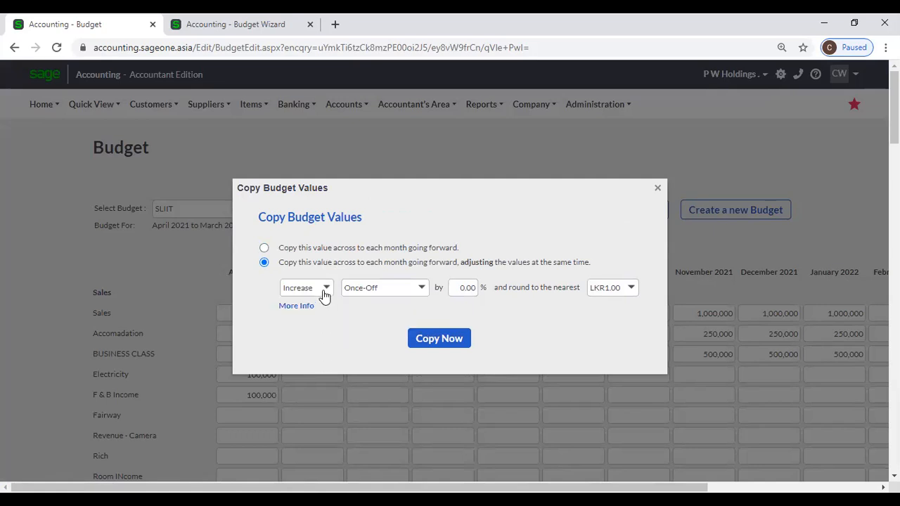
{"action": "left_click", "coordinate": [421, 292]}
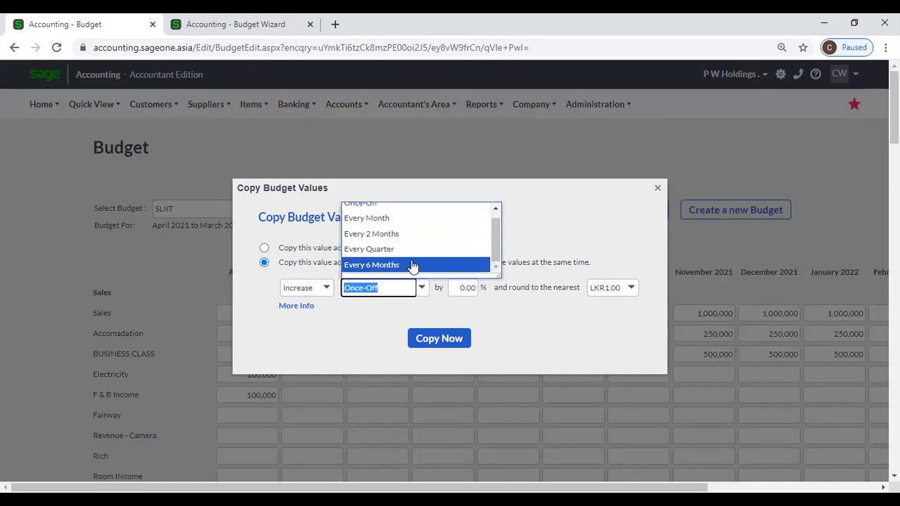
{"action": "left_click", "coordinate": [409, 250]}
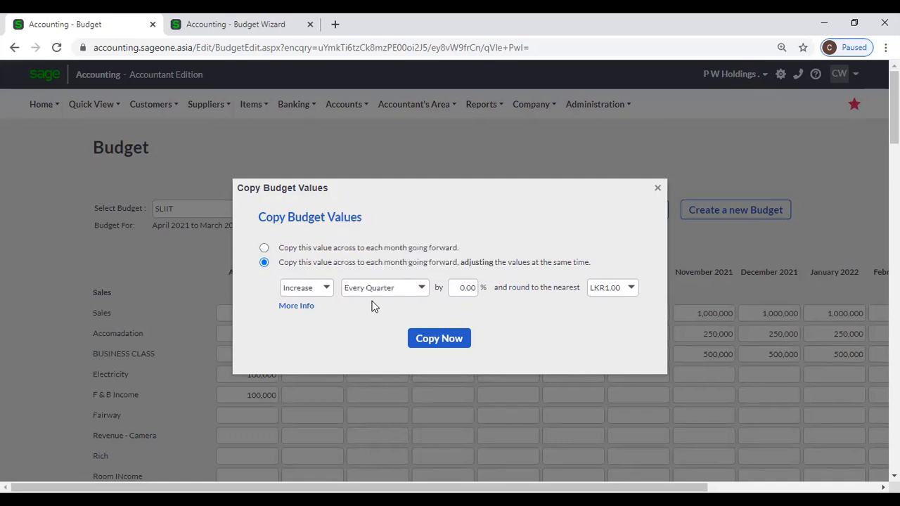
{"action": "left_click", "coordinate": [461, 289]}
{"action": "type", "text": "10"}
{"action": "left_click", "coordinate": [520, 344]}
{"action": "left_click", "coordinate": [464, 339]}
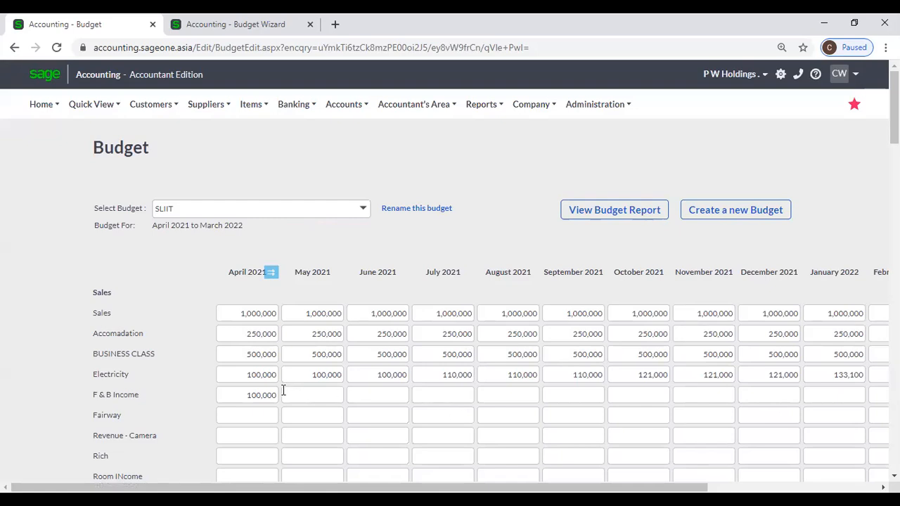
{"action": "left_click", "coordinate": [244, 378]}
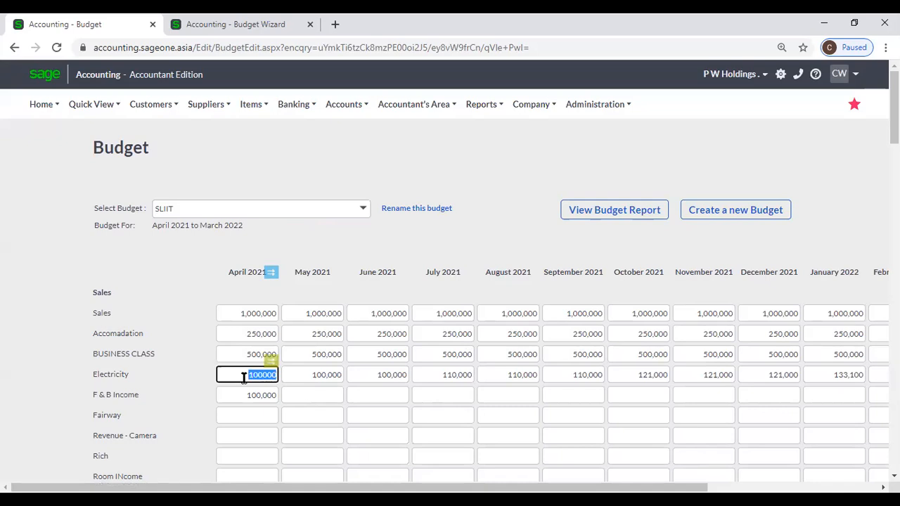
{"action": "left_click", "coordinate": [430, 374]}
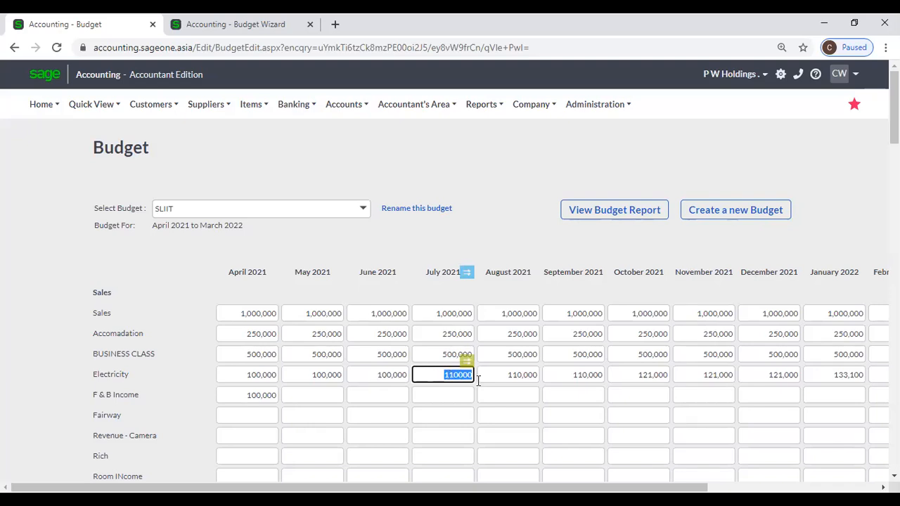
{"action": "left_click", "coordinate": [623, 376]}
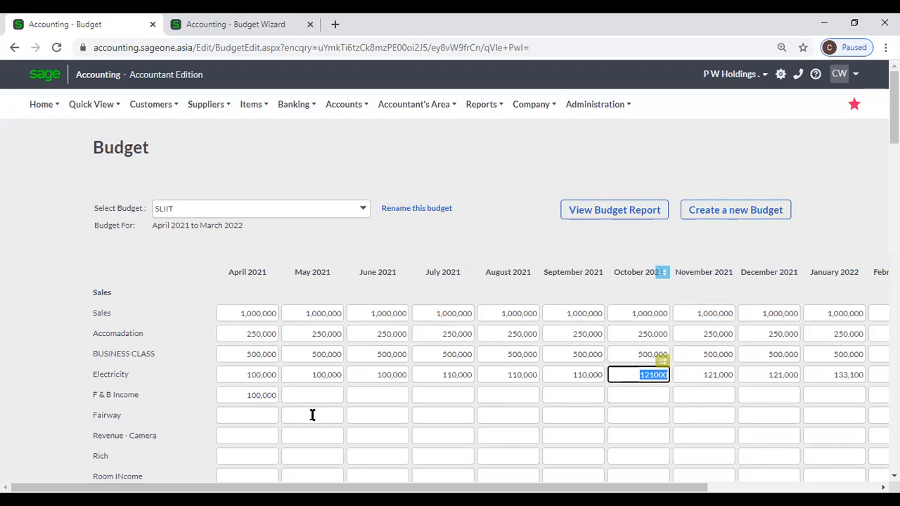
- Copy the April F & B Income budget across the following months, decreasing it every month by 10%
{"action": "left_click", "coordinate": [269, 396]}
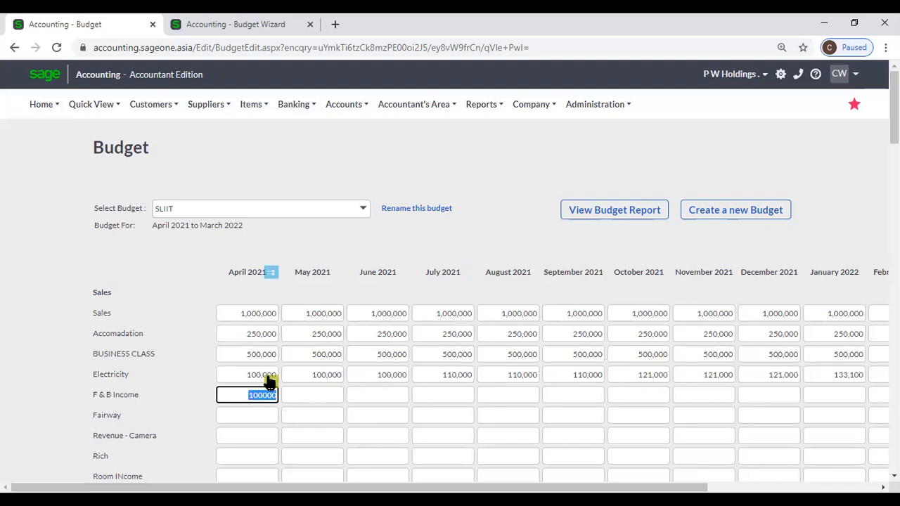
{"action": "left_click", "coordinate": [271, 377]}
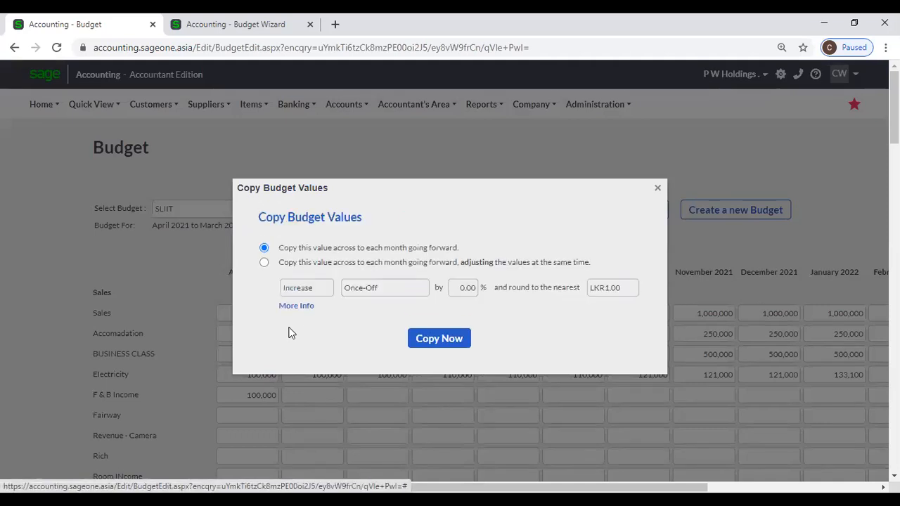
{"action": "left_click", "coordinate": [264, 262]}
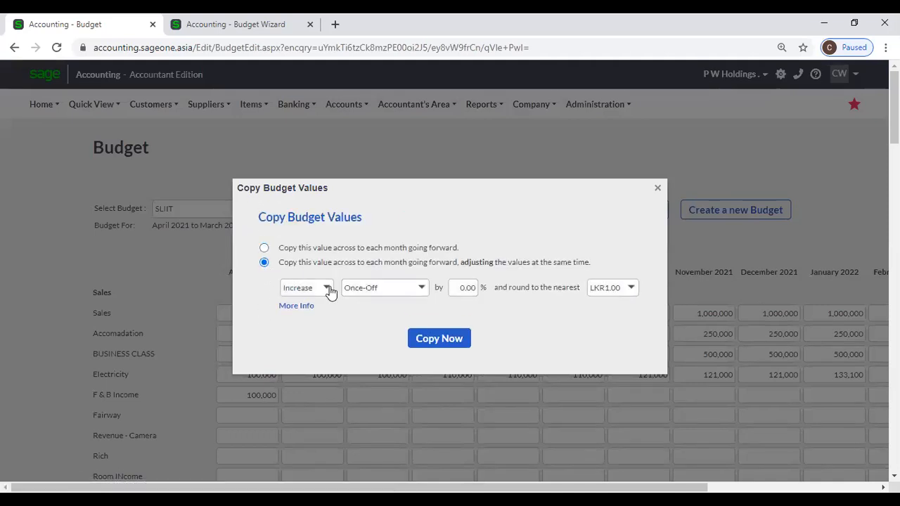
{"action": "left_click", "coordinate": [327, 288]}
{"action": "left_click", "coordinate": [315, 322]}
{"action": "left_click", "coordinate": [457, 288]}
{"action": "left_click", "coordinate": [421, 292]}
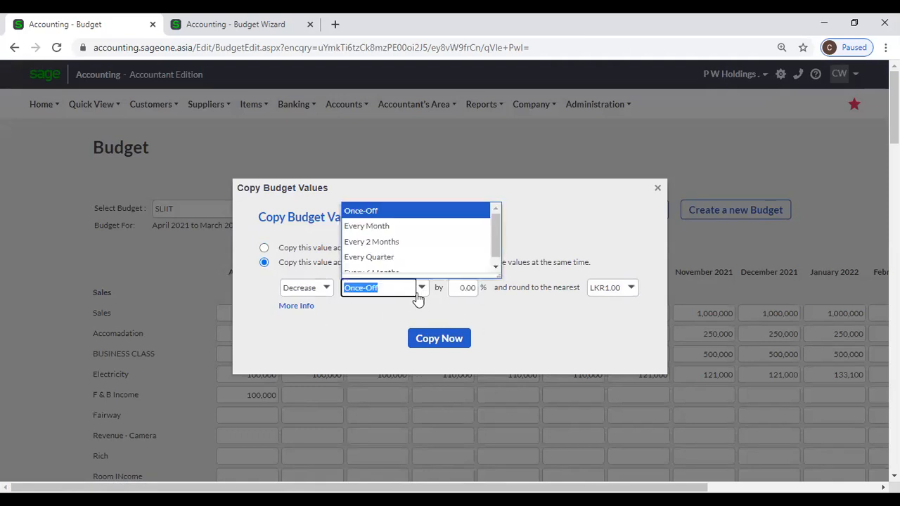
{"action": "left_click", "coordinate": [393, 227]}
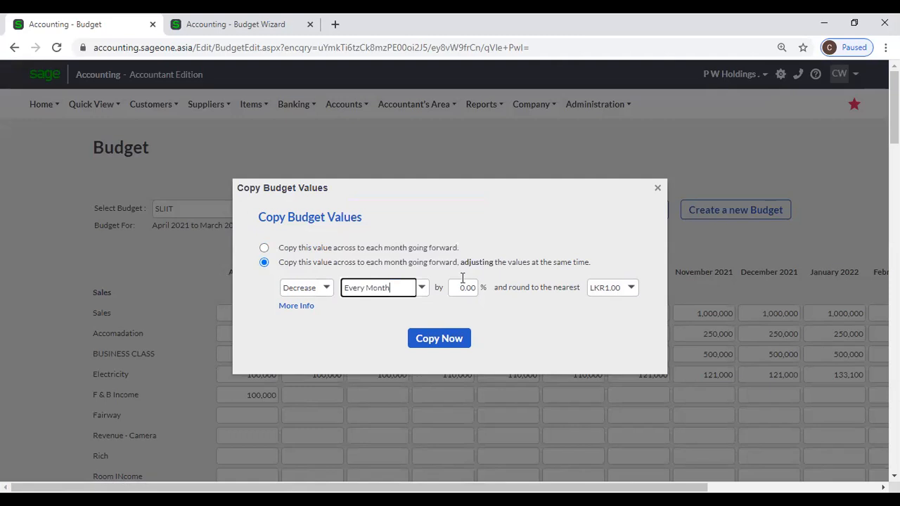
{"action": "left_click", "coordinate": [325, 290]}
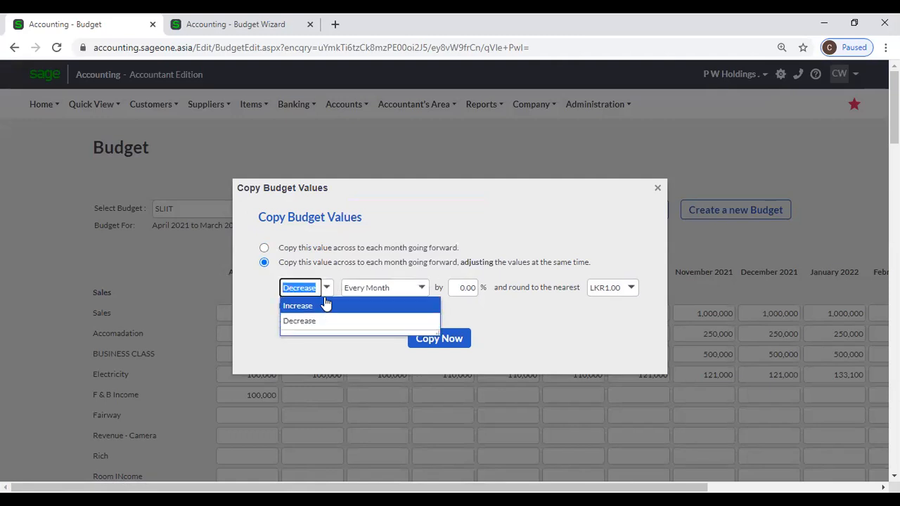
{"action": "left_click", "coordinate": [471, 288]}
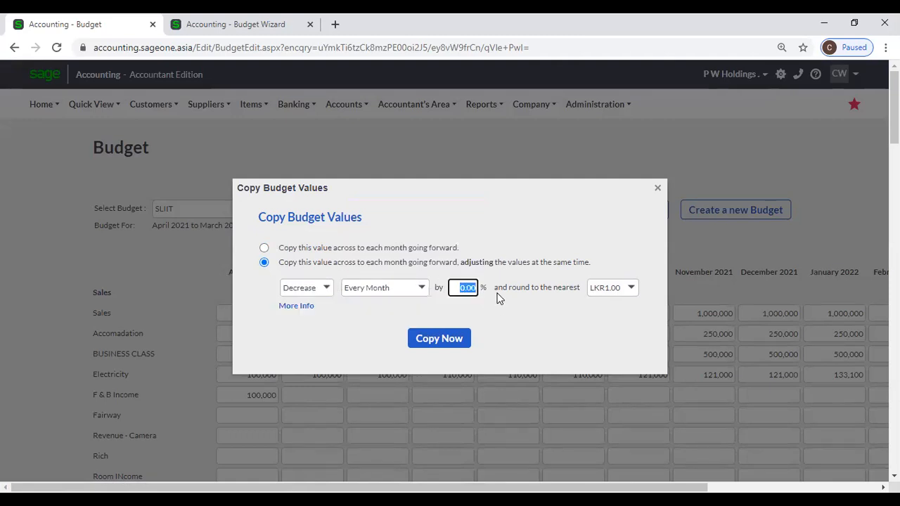
{"action": "type", "text": "10"}
{"action": "left_click", "coordinate": [432, 339]}
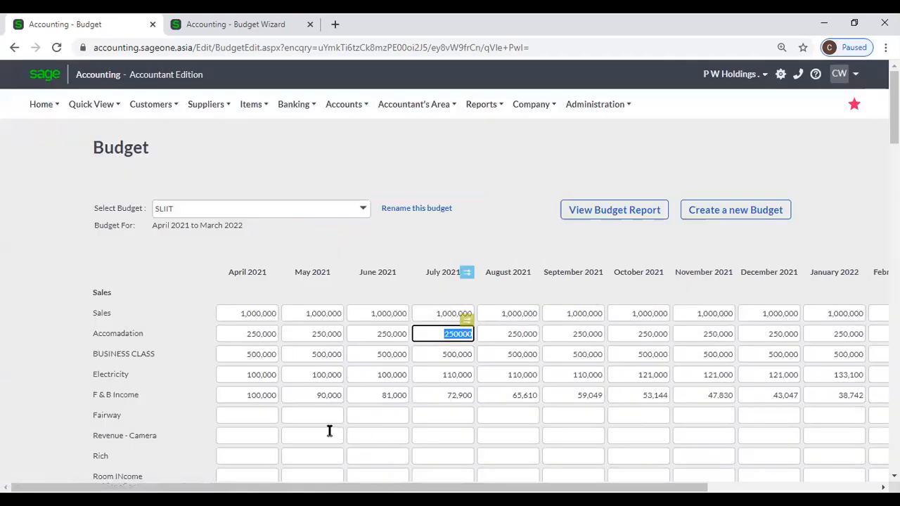
- Try to copy the blank April Fairway budget across the following months with a 10% increase every month
{"action": "left_click", "coordinate": [249, 416]}
{"action": "left_click", "coordinate": [270, 399]}
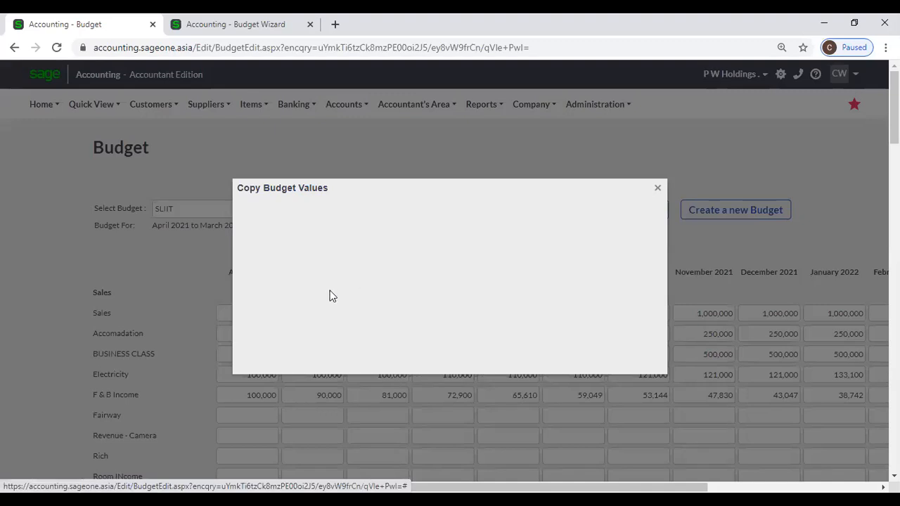
{"action": "left_click", "coordinate": [265, 265]}
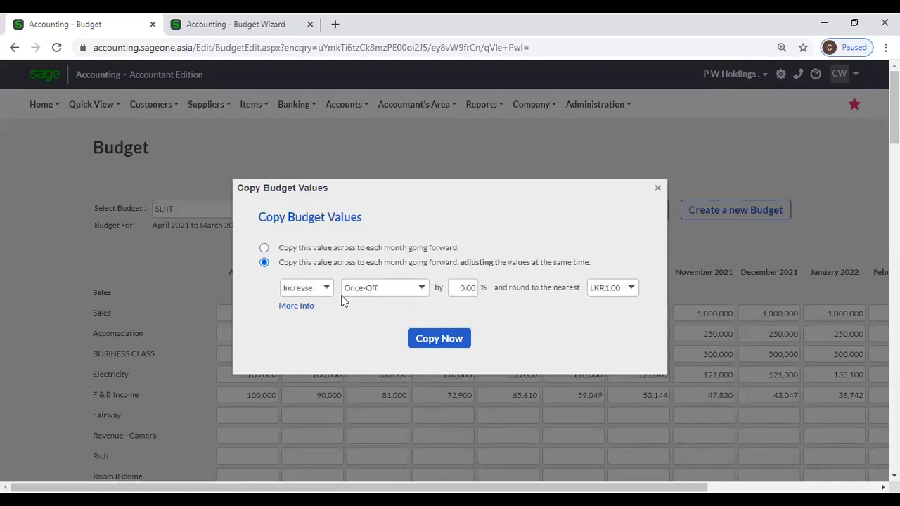
{"action": "left_click", "coordinate": [420, 294]}
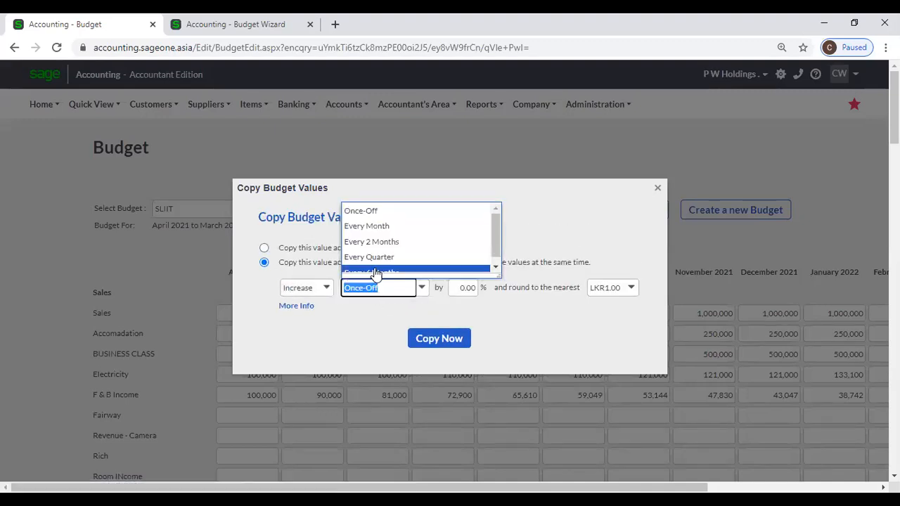
{"action": "left_click", "coordinate": [381, 227]}
{"action": "left_click", "coordinate": [451, 290]}
{"action": "type", "text": "10"}
{"action": "left_click", "coordinate": [419, 342]}
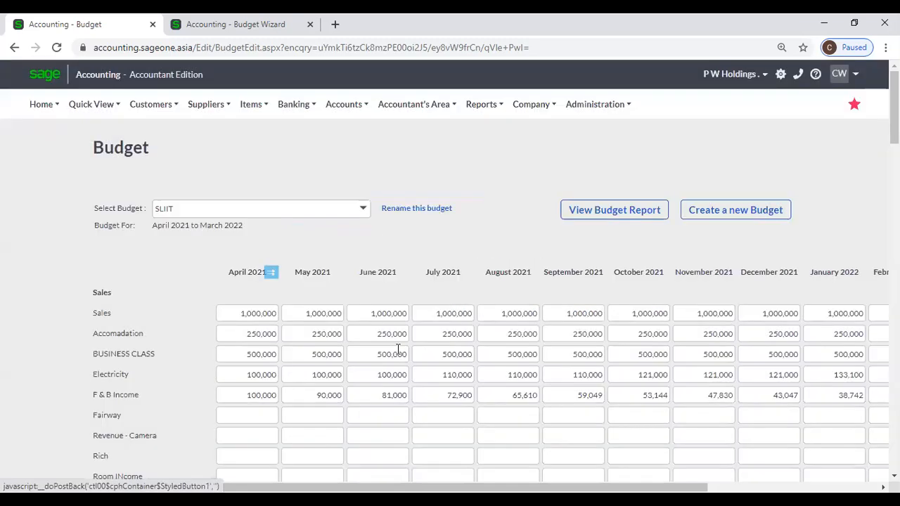
- Enter 100,000 as the April 2021 Fairway budget and copy it across the following months, increasing every month by 10%
{"action": "left_click", "coordinate": [249, 418]}
{"action": "type", "text": "100000"}
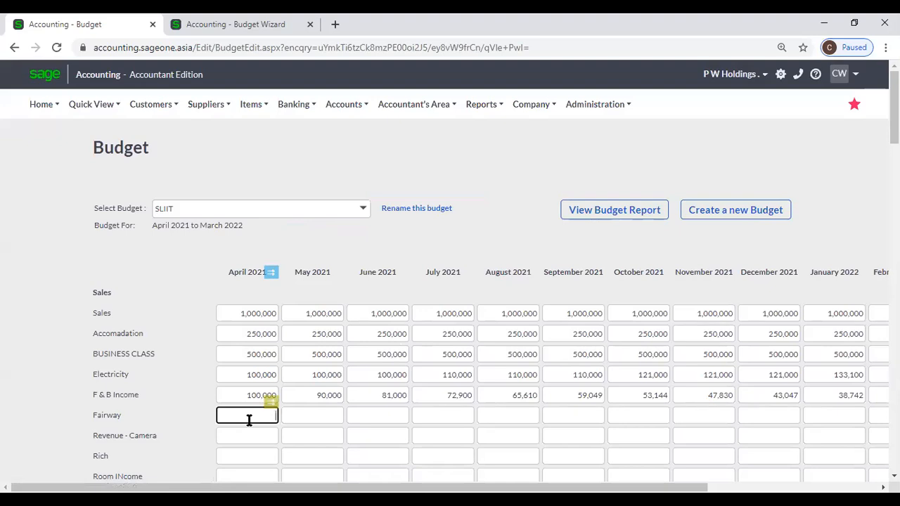
{"action": "left_click", "coordinate": [270, 399]}
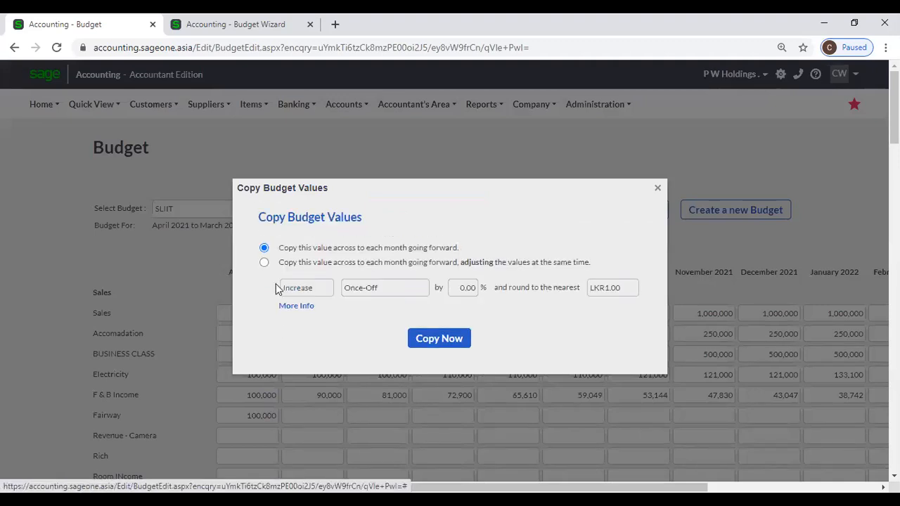
{"action": "left_click", "coordinate": [265, 263]}
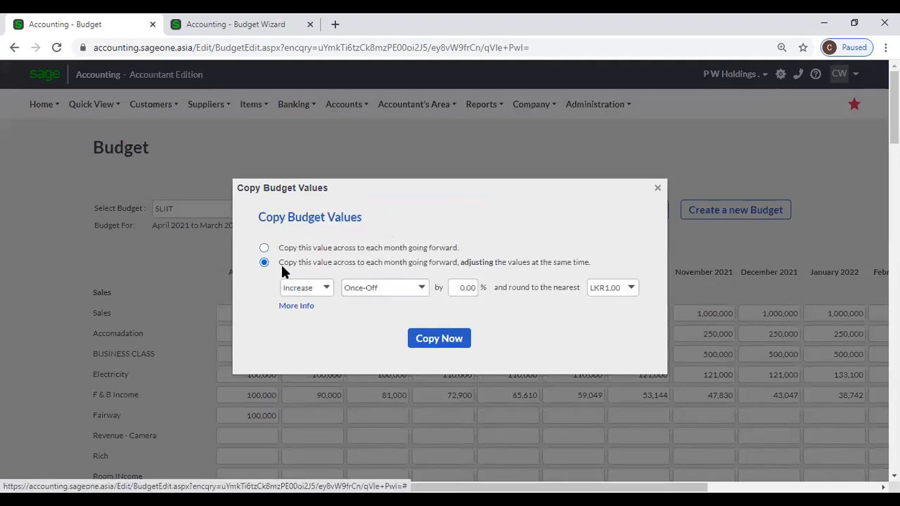
{"action": "left_click", "coordinate": [423, 291]}
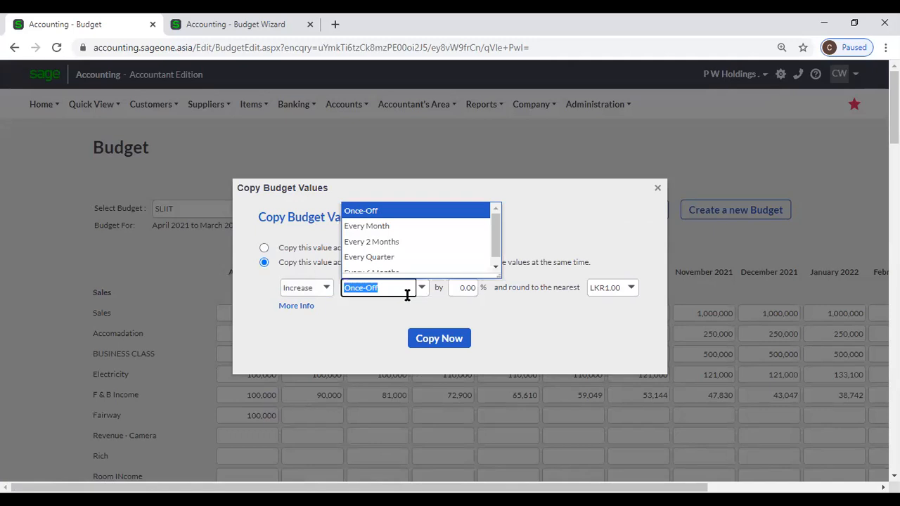
{"action": "left_click", "coordinate": [390, 225]}
{"action": "left_click", "coordinate": [466, 289]}
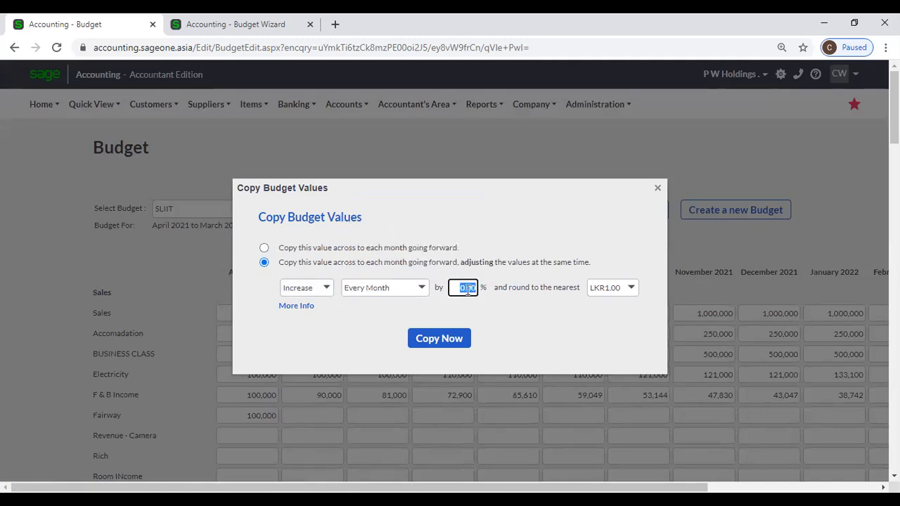
{"action": "type", "text": "10"}
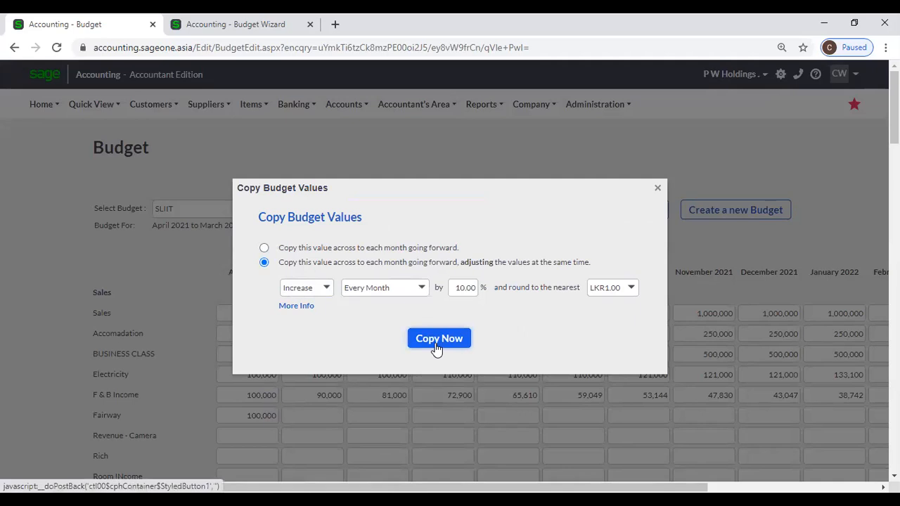
{"action": "left_click", "coordinate": [436, 340]}
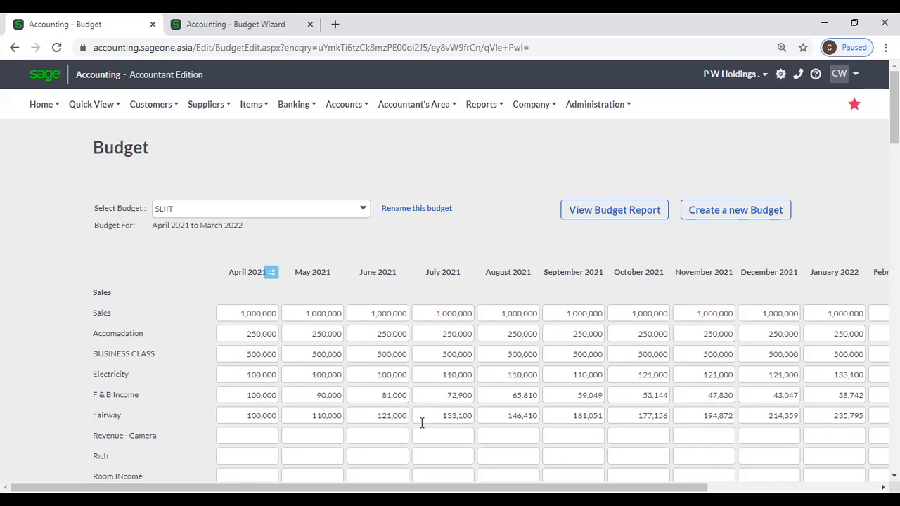
- Review the yearly totals per sales account, the Total Sales row and the Cost of Sales section of the budget
{"action": "left_click_drag", "start_coordinate": [510, 487], "coordinate": [679, 487]}
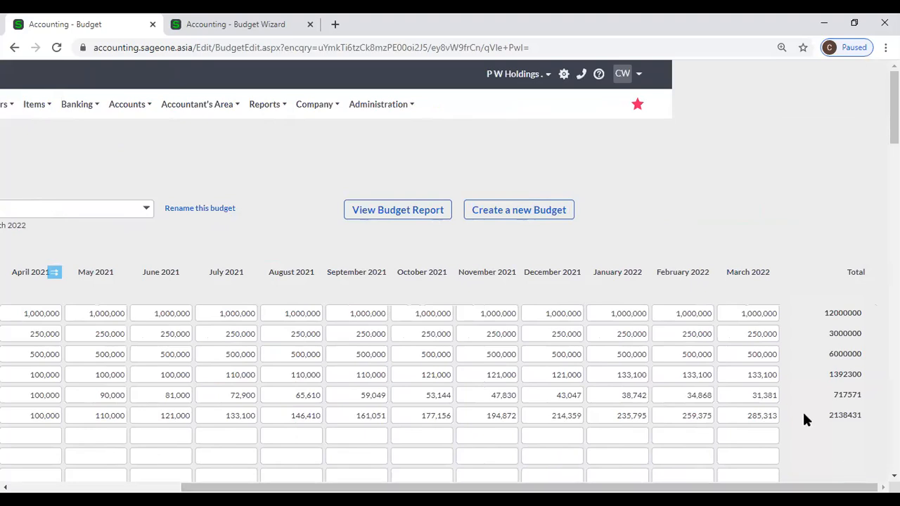
{"action": "scroll", "coordinate": [743, 394], "scroll_direction": "down", "scroll_amount": 4}
{"action": "scroll", "coordinate": [584, 401], "scroll_direction": "down", "scroll_amount": 6}
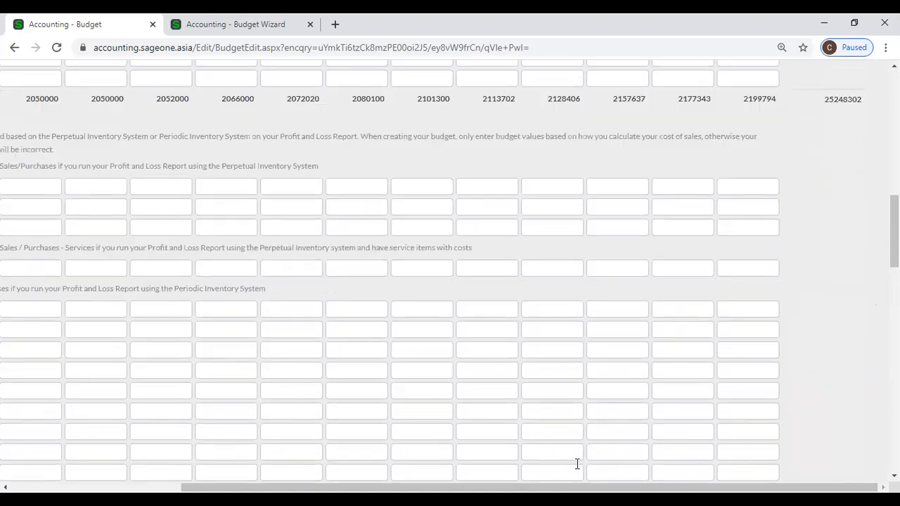
{"action": "scroll", "coordinate": [227, 459], "scroll_direction": "left", "scroll_amount": 3}
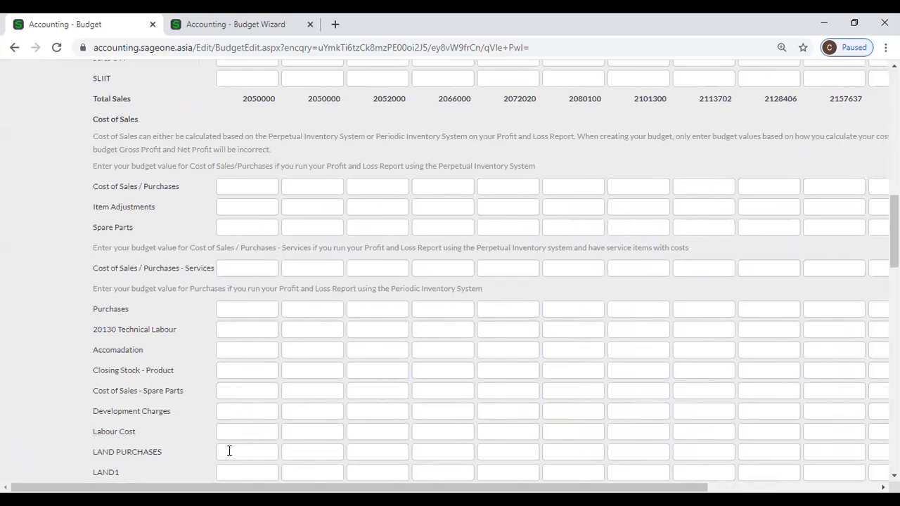
{"action": "scroll", "coordinate": [263, 442], "scroll_direction": "up", "scroll_amount": 6}
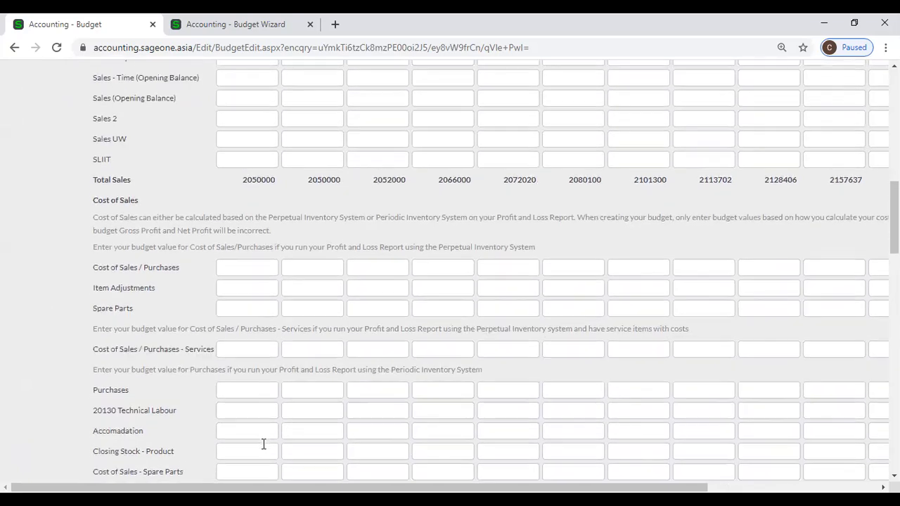
- Review the monthly sales values from April 2021 to March 2022 and their yearly totals in the SLIIT budget
{"action": "scroll", "coordinate": [263, 444], "scroll_direction": "up", "scroll_amount": 5}
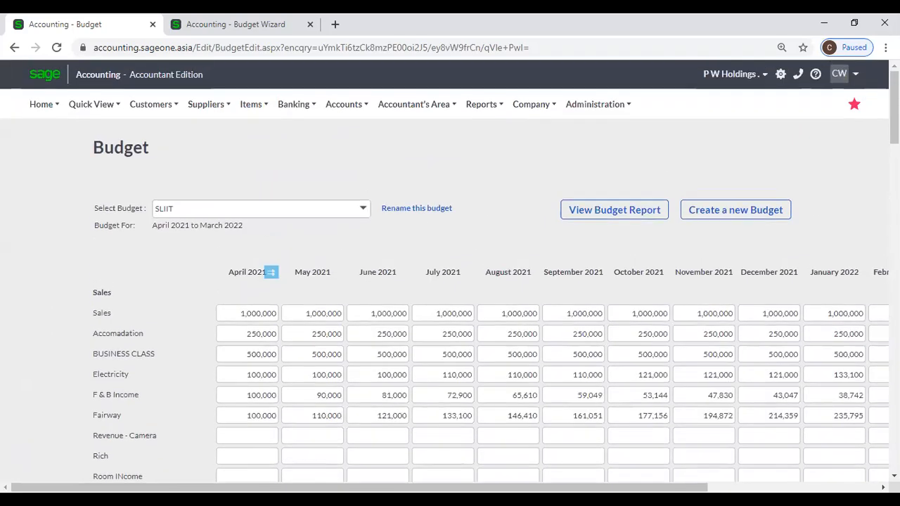
{"action": "scroll", "coordinate": [450, 316], "scroll_direction": "right", "scroll_amount": 3}
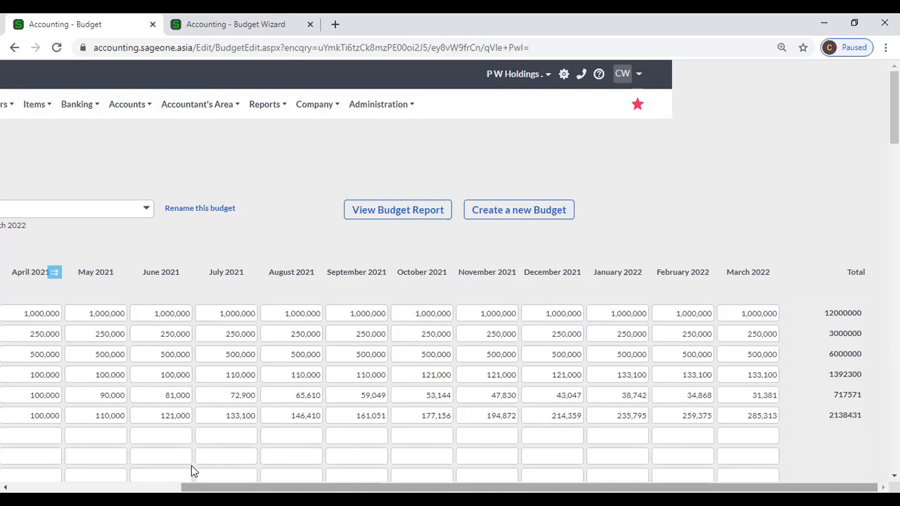
{"action": "scroll", "coordinate": [158, 400], "scroll_direction": "left", "scroll_amount": 3}
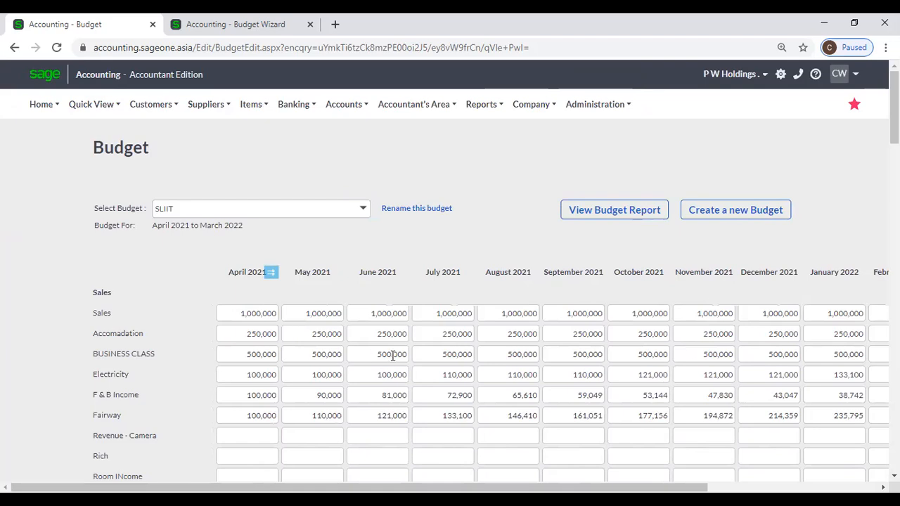
- Inspect the options for copying the April 2021 Sales budget forward, and leave without copying
{"action": "left_click", "coordinate": [240, 318]}
{"action": "left_click", "coordinate": [271, 301]}
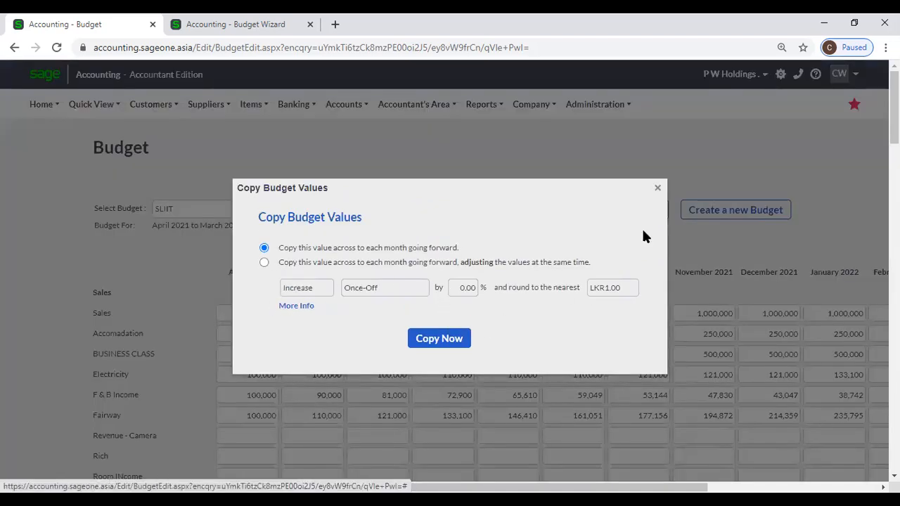
{"action": "left_click", "coordinate": [656, 190]}
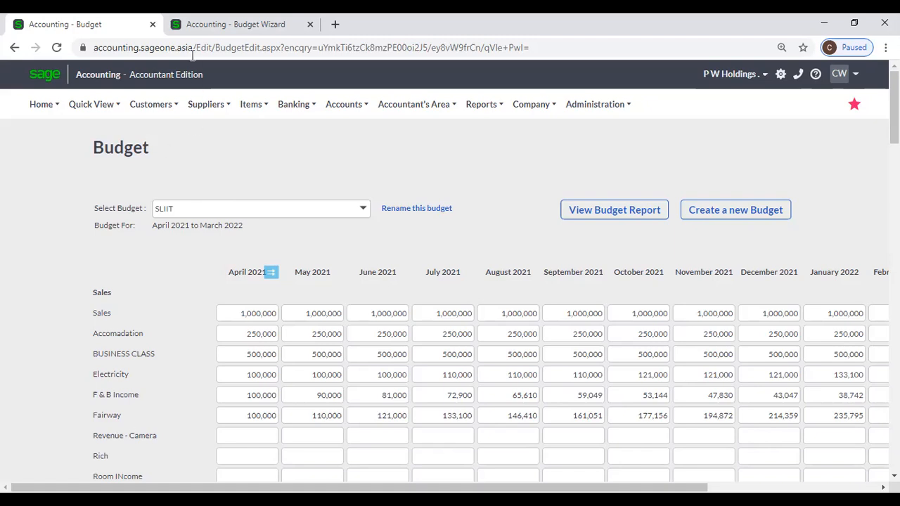
- Switch to the Budget Wizard page and open the Profit and Loss Report from the financial statement reports
{"action": "left_click", "coordinate": [196, 24]}
{"action": "mouse_move", "coordinate": [406, 102]}
{"action": "mouse_move", "coordinate": [479, 108]}
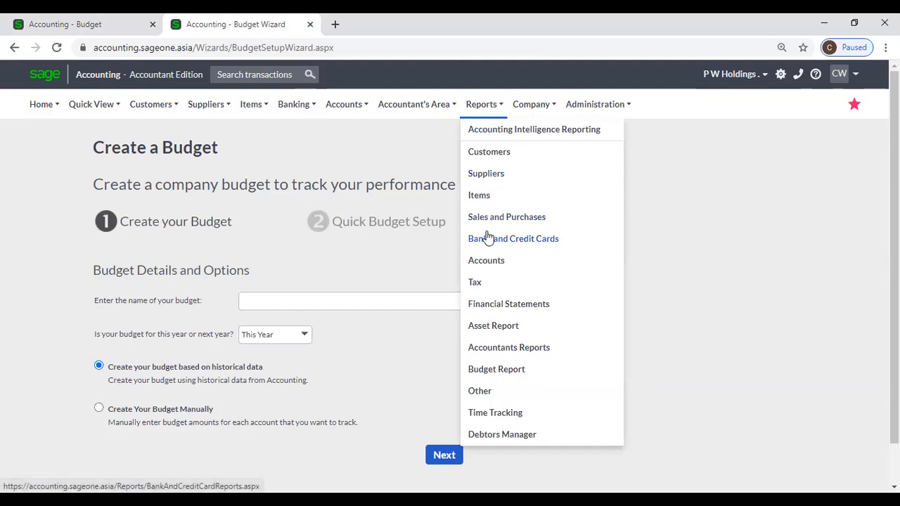
{"action": "left_click", "coordinate": [492, 312]}
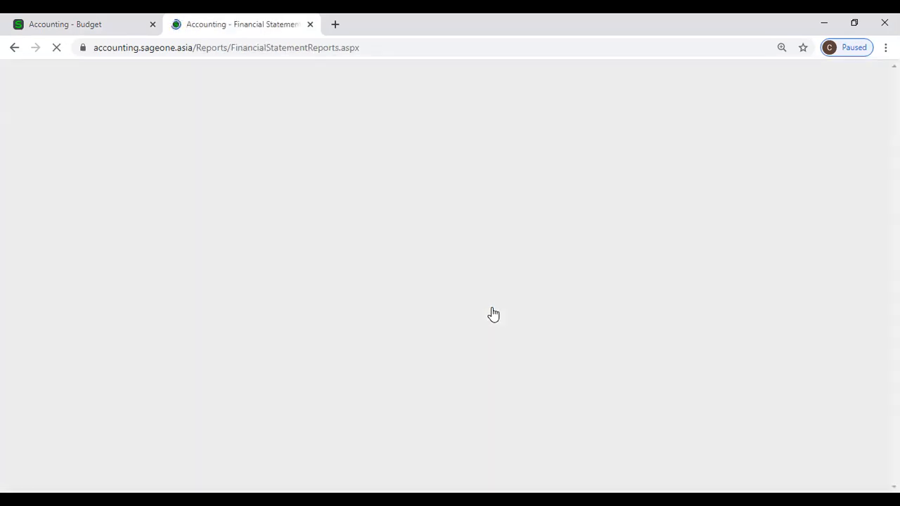
{"action": "left_click", "coordinate": [217, 213]}
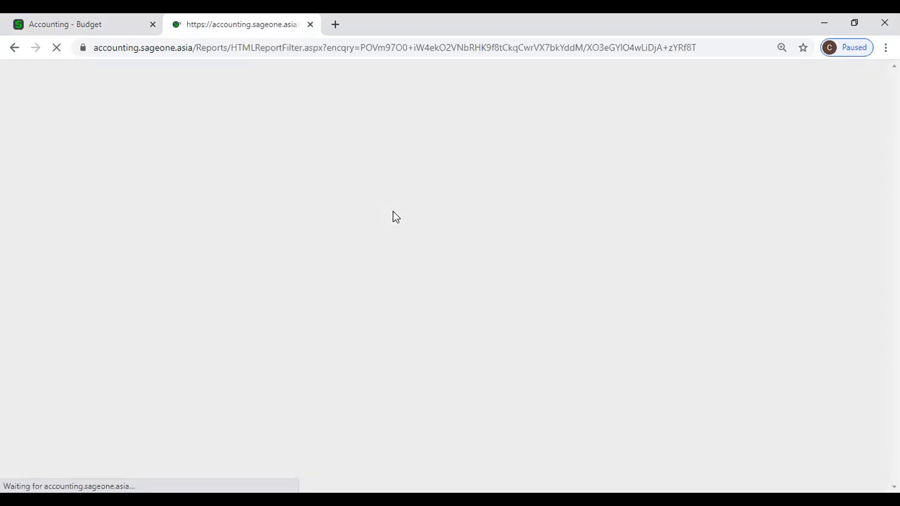
- Run the Profit and Loss Report yearly for the current year, compared with 2020/2021 BUDGET and showing the budget variance
{"action": "scroll", "coordinate": [460, 267], "scroll_direction": "down", "scroll_amount": 1}
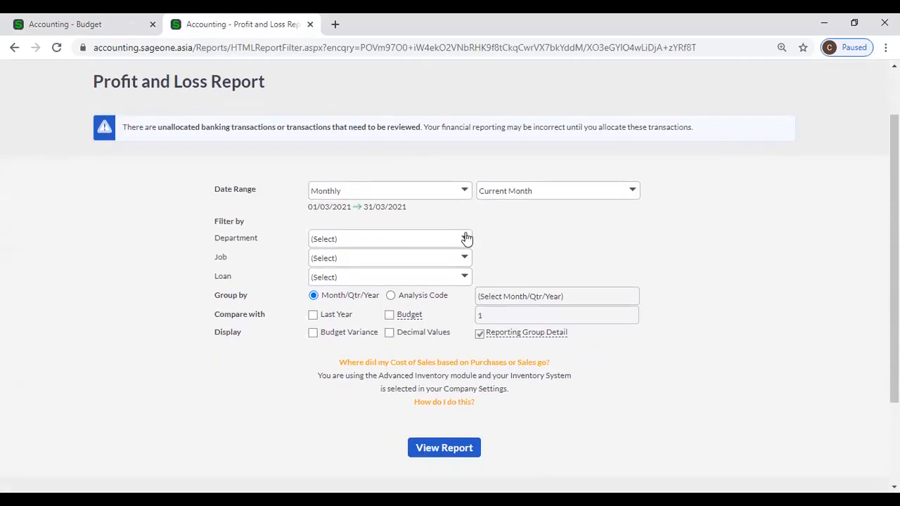
{"action": "left_click", "coordinate": [467, 197]}
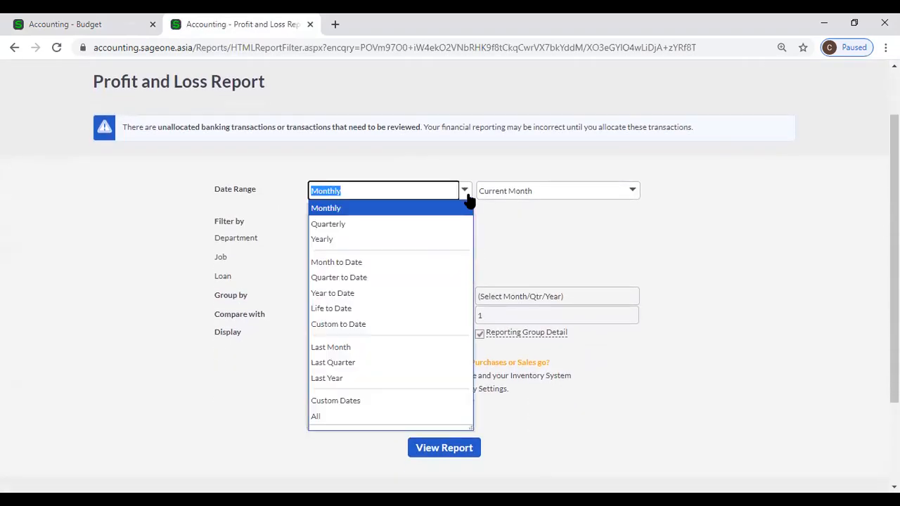
{"action": "left_click", "coordinate": [399, 238]}
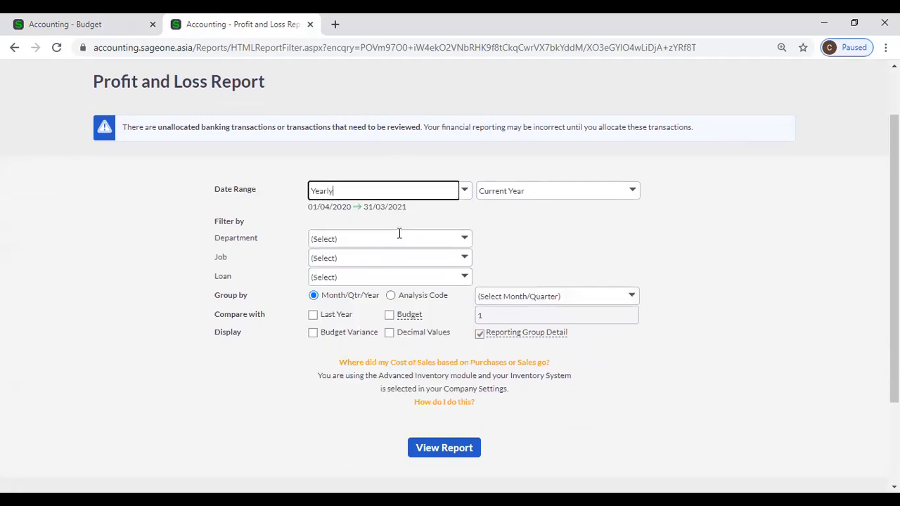
{"action": "left_click", "coordinate": [389, 316]}
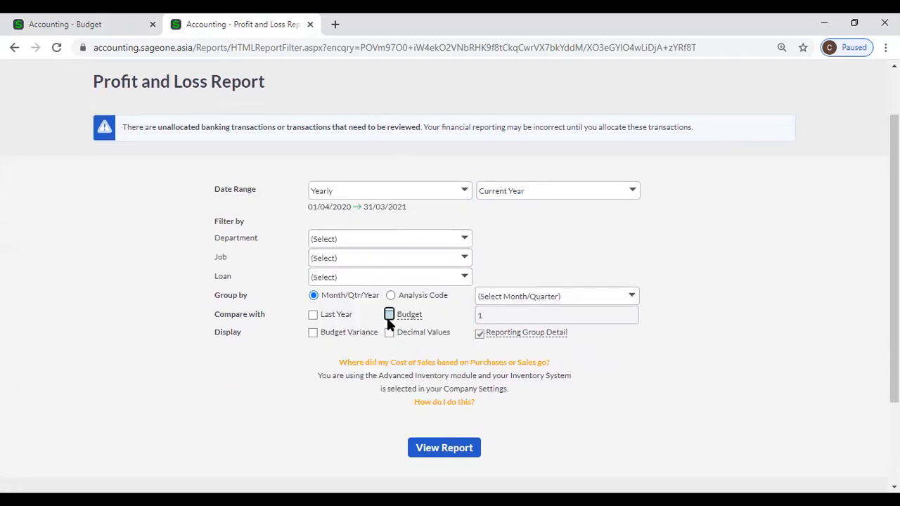
{"action": "left_click", "coordinate": [314, 333]}
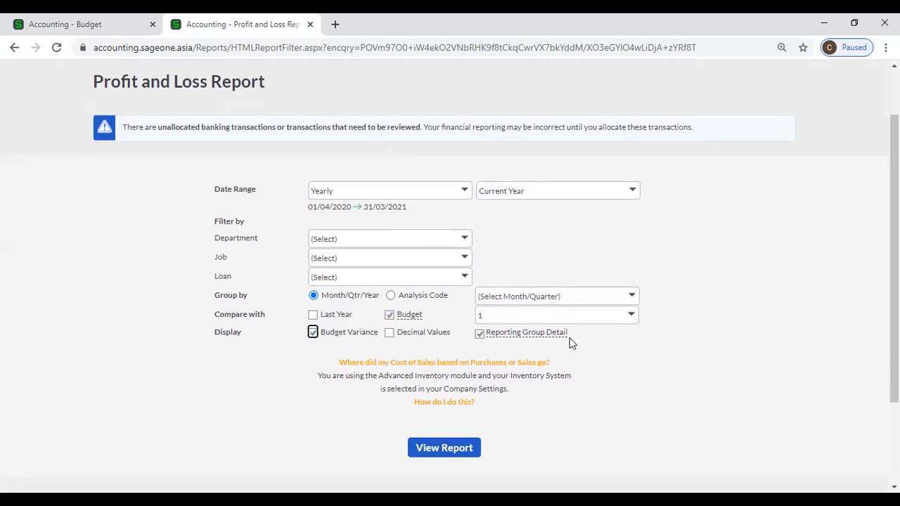
{"action": "left_click", "coordinate": [632, 321]}
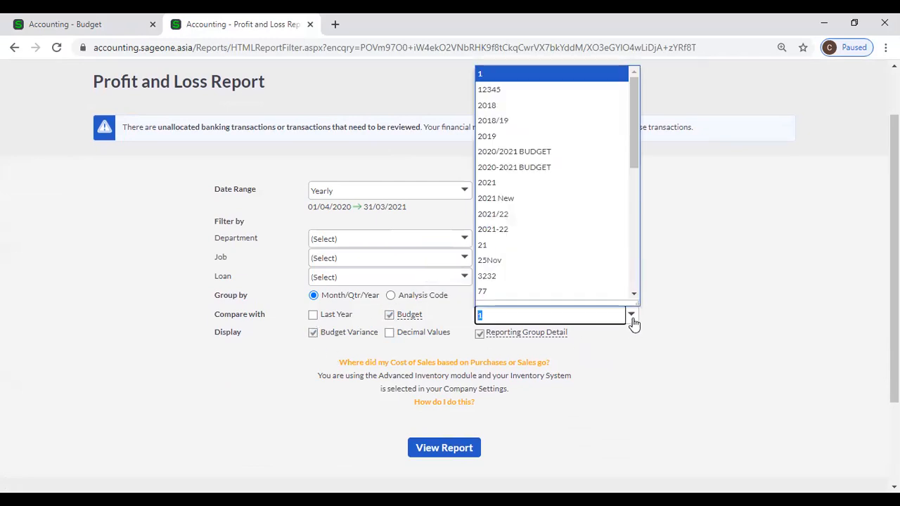
{"action": "left_click", "coordinate": [575, 154]}
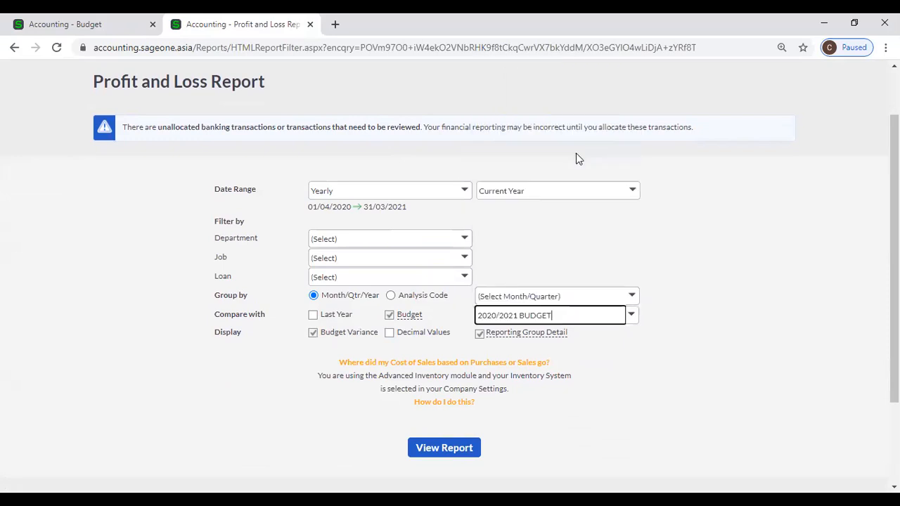
{"action": "left_click", "coordinate": [413, 457]}
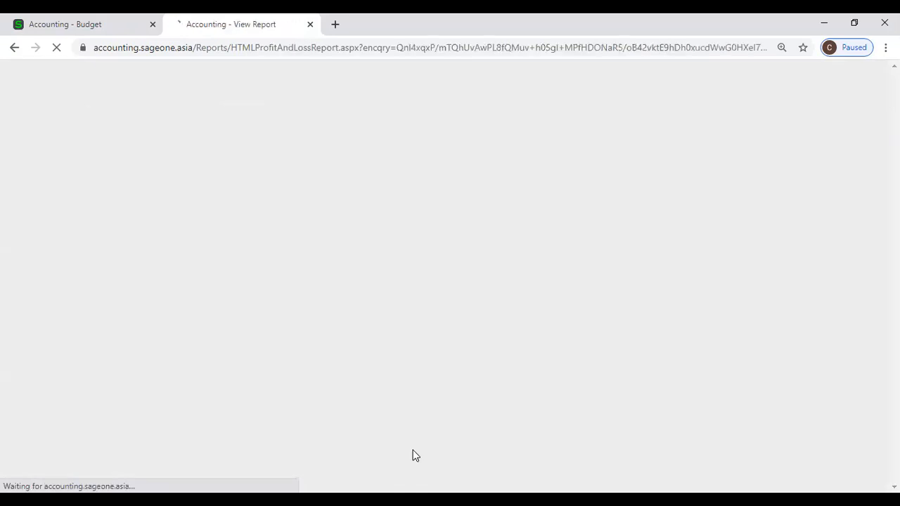
- Examine the actual, budget and variance figures in the report's Sales and Cost of Sales sections
{"action": "scroll", "coordinate": [663, 419], "scroll_direction": "down", "scroll_amount": 2}
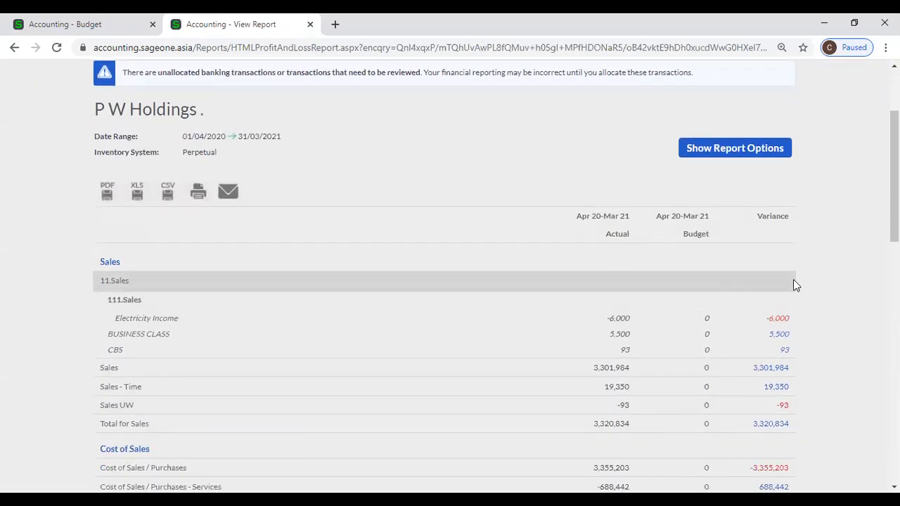
{"action": "scroll", "coordinate": [809, 368], "scroll_direction": "down", "scroll_amount": 2}
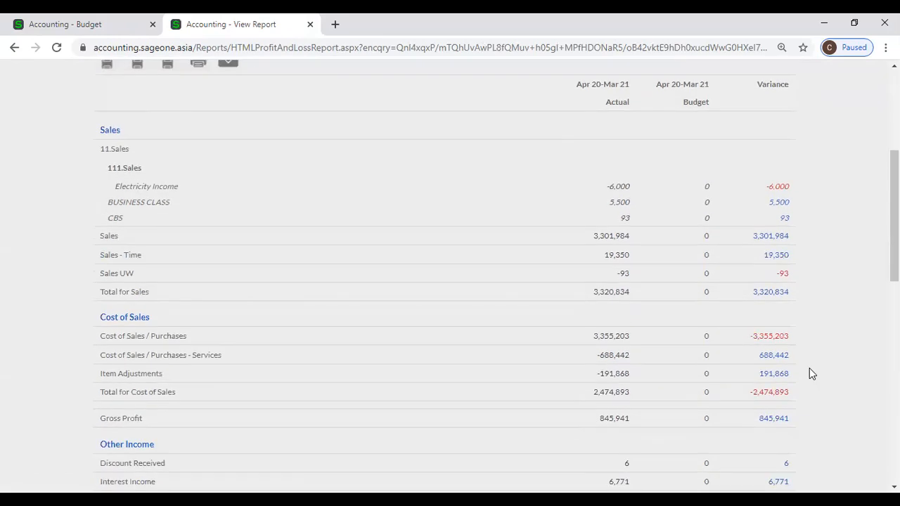
{"action": "scroll", "coordinate": [809, 368], "scroll_direction": "up", "scroll_amount": 2}
{"action": "scroll", "coordinate": [809, 373], "scroll_direction": "up", "scroll_amount": 1}
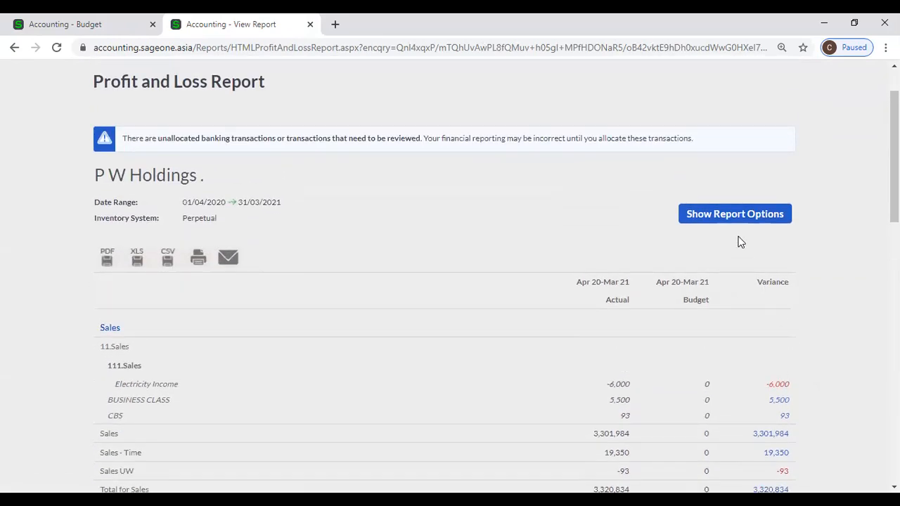
- Show the Profit and Loss report options and turn off the budget variance display
{"action": "left_click", "coordinate": [731, 220]}
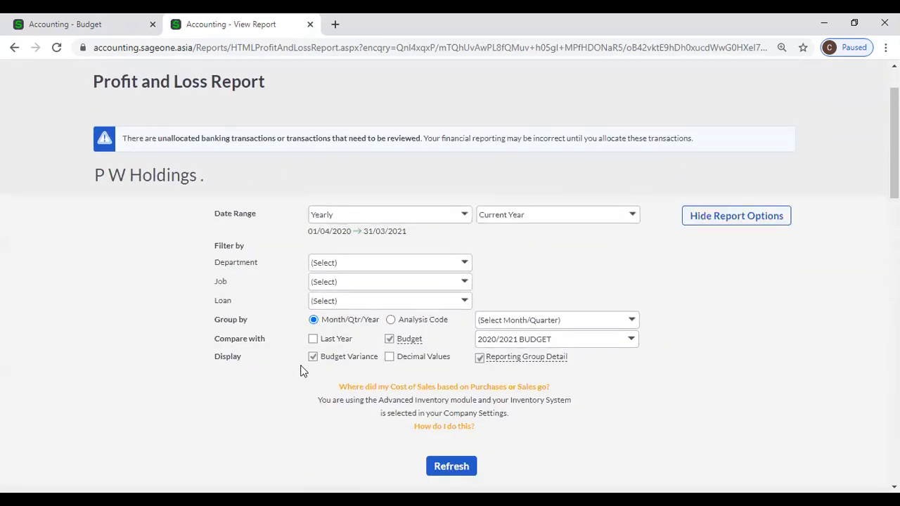
{"action": "left_click", "coordinate": [312, 357]}
{"action": "scroll", "coordinate": [462, 103], "scroll_direction": "up", "scroll_amount": 1}
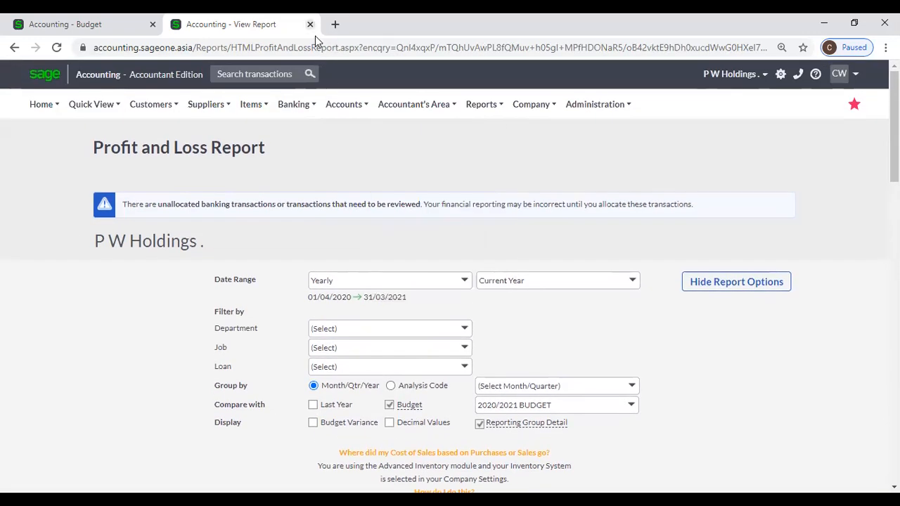
- Close the report page and open the User Task Dashboard for the company
{"action": "left_click", "coordinate": [310, 24]}
{"action": "mouse_move", "coordinate": [531, 109]}
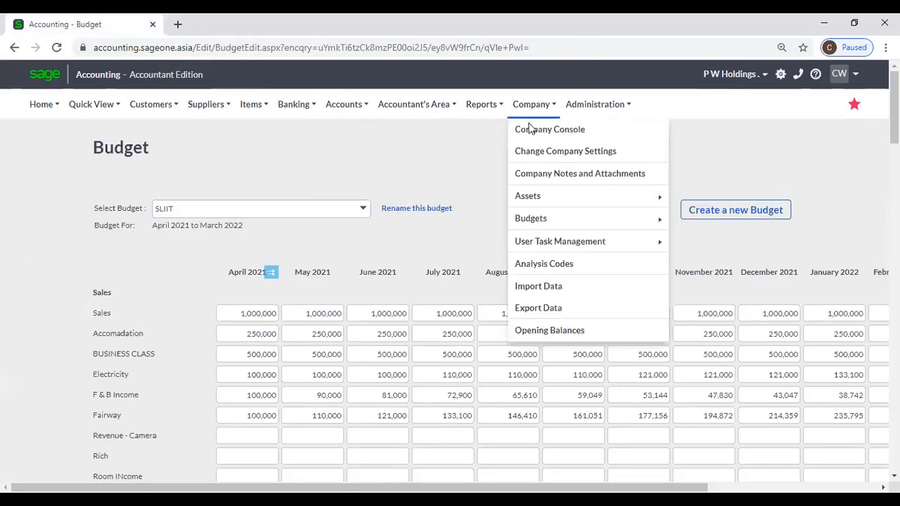
{"action": "mouse_move", "coordinate": [548, 243]}
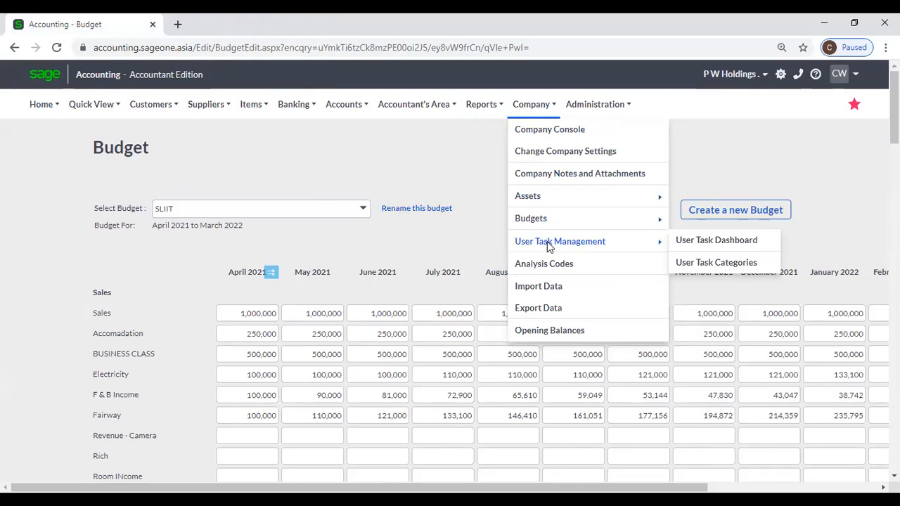
{"action": "left_click", "coordinate": [701, 243]}
{"action": "left_click", "coordinate": [500, 114]}
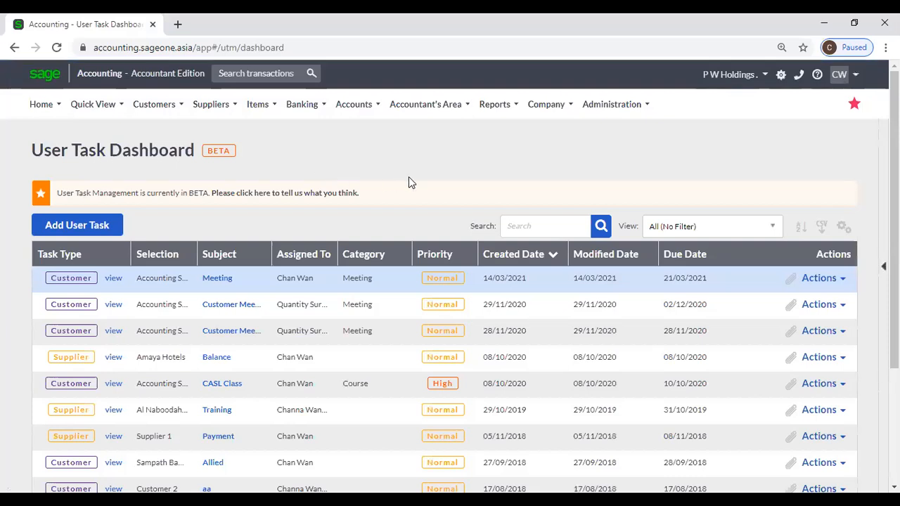
- Start a new user task with the subject Customer Meeting and the due date 02/04/2021
{"action": "left_click", "coordinate": [77, 228]}
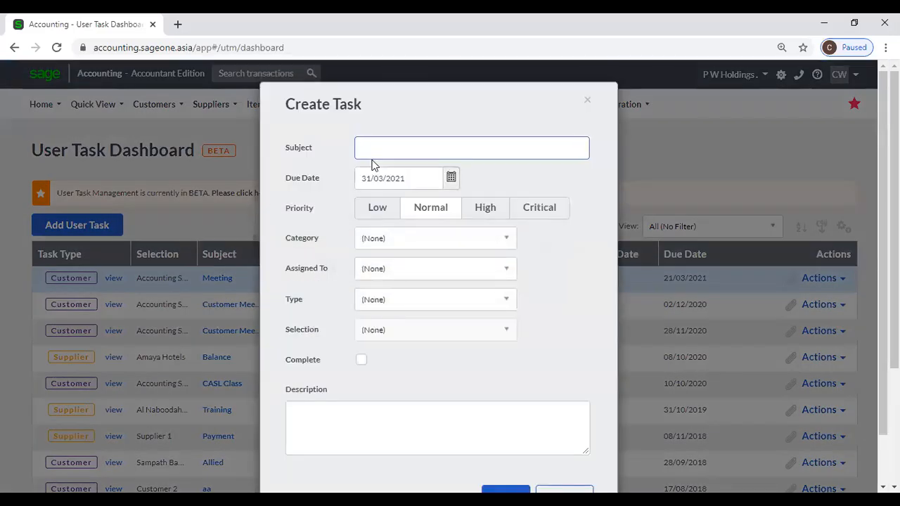
{"action": "left_click", "coordinate": [373, 145]}
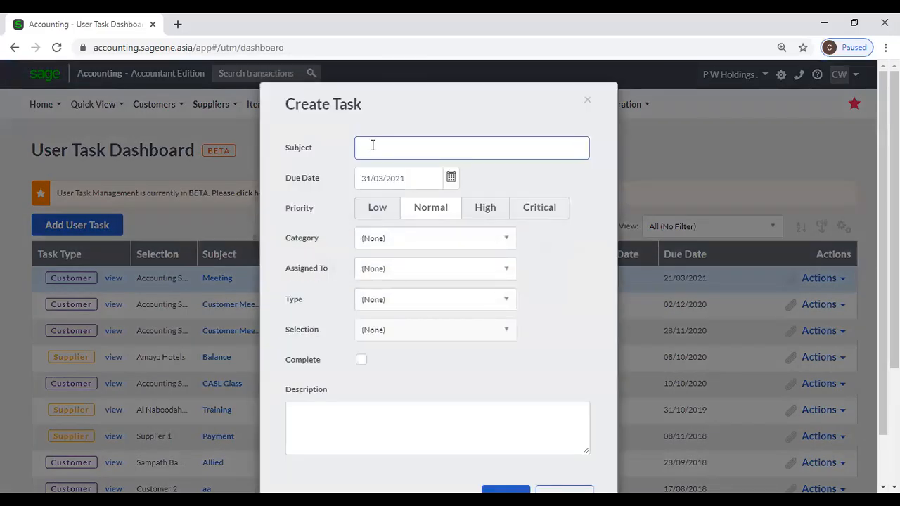
{"action": "type", "text": "Meeting"}
{"action": "key", "text": "Home"}
{"action": "type", "text": "Customer"}
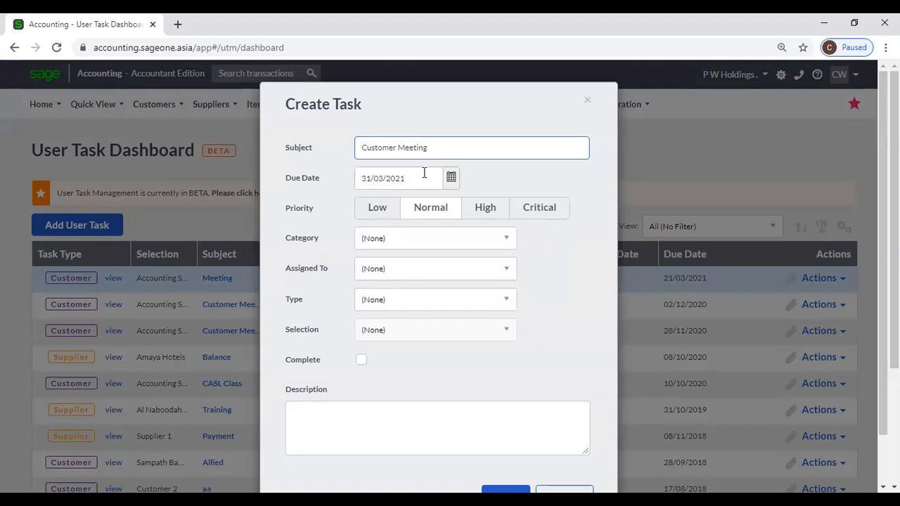
{"action": "left_click", "coordinate": [450, 179]}
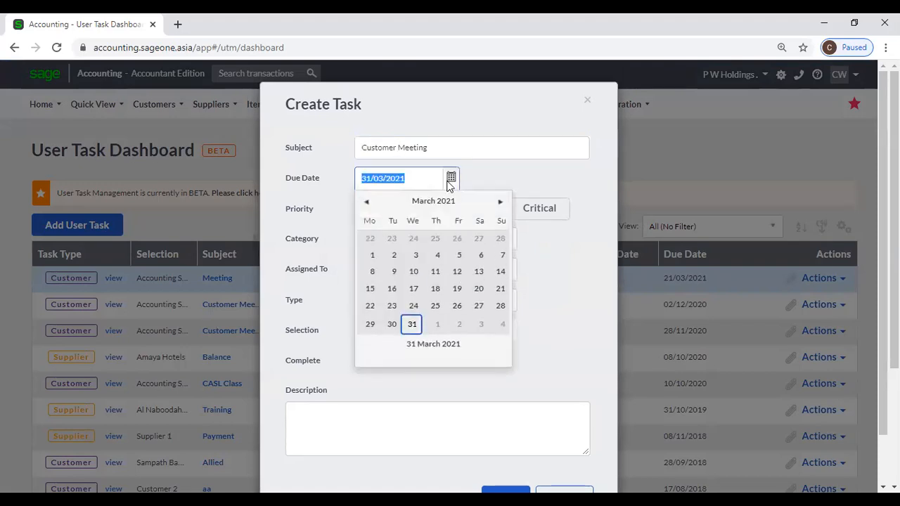
{"action": "left_click", "coordinate": [460, 325]}
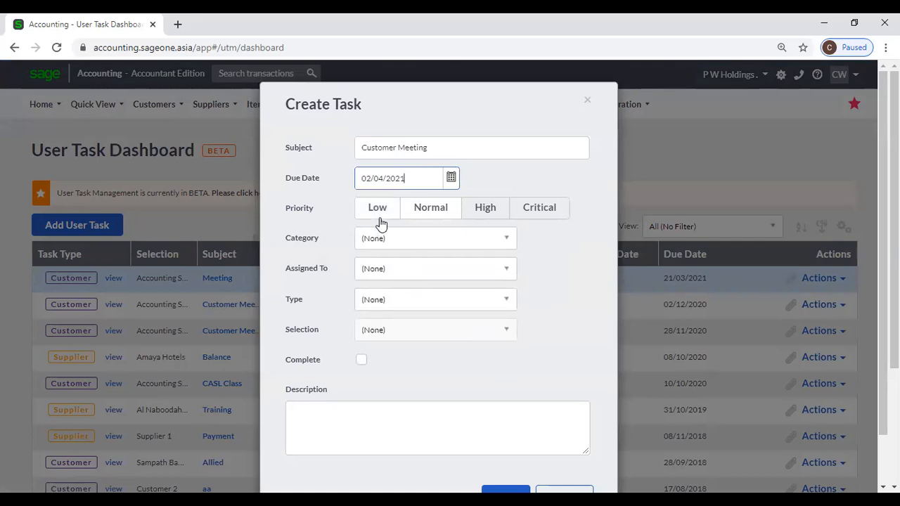
- Set the task's category to Meeting and assign it to the first user in the assignee list
{"action": "left_click", "coordinate": [506, 246]}
{"action": "left_click", "coordinate": [506, 246]}
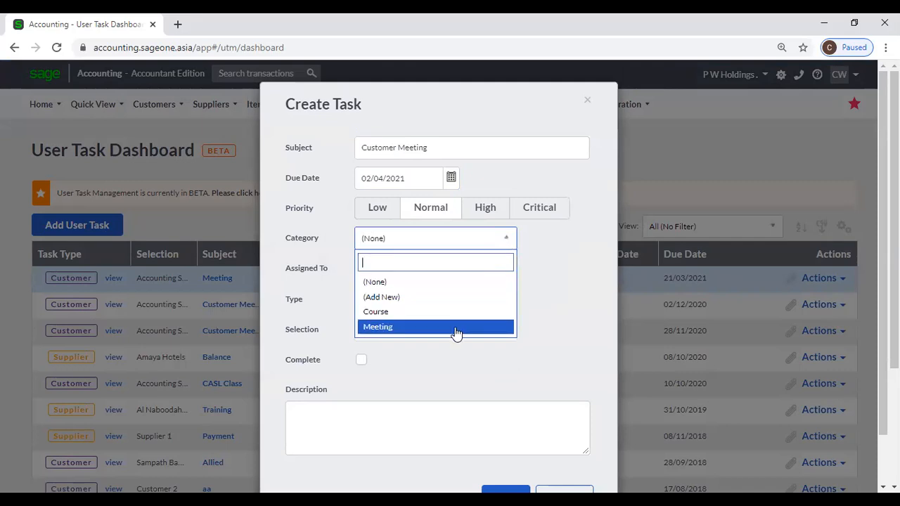
{"action": "left_click", "coordinate": [455, 328]}
{"action": "left_click", "coordinate": [510, 274]}
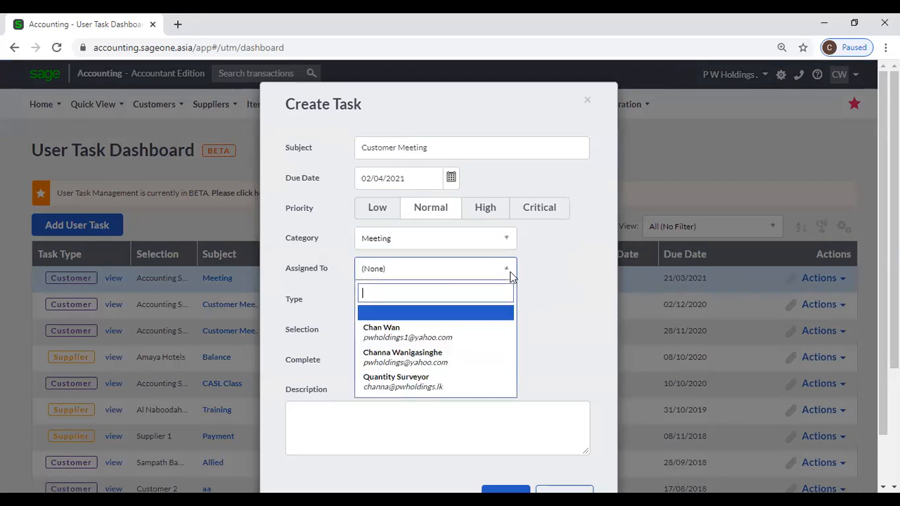
{"action": "left_click", "coordinate": [481, 337]}
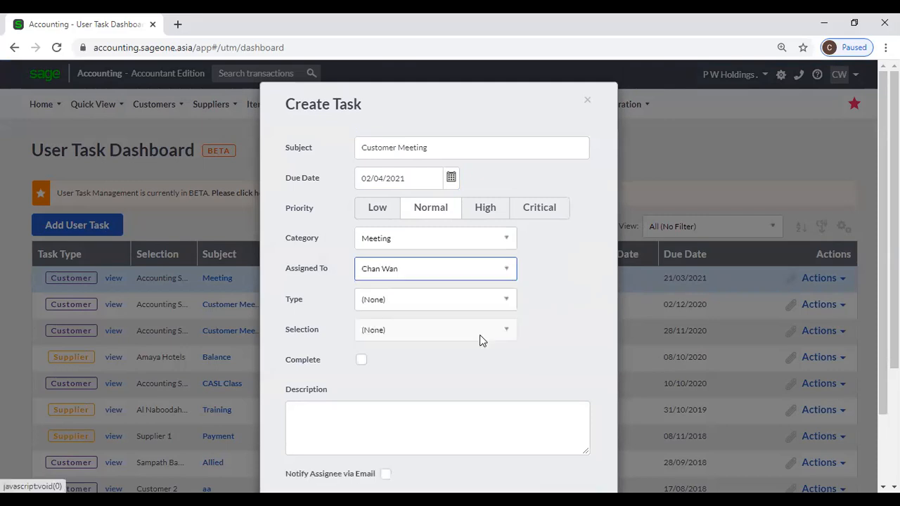
- Link the task to the customer Accounting Software (Pvt) Ltd and set its priority to Normal
{"action": "left_click", "coordinate": [495, 302]}
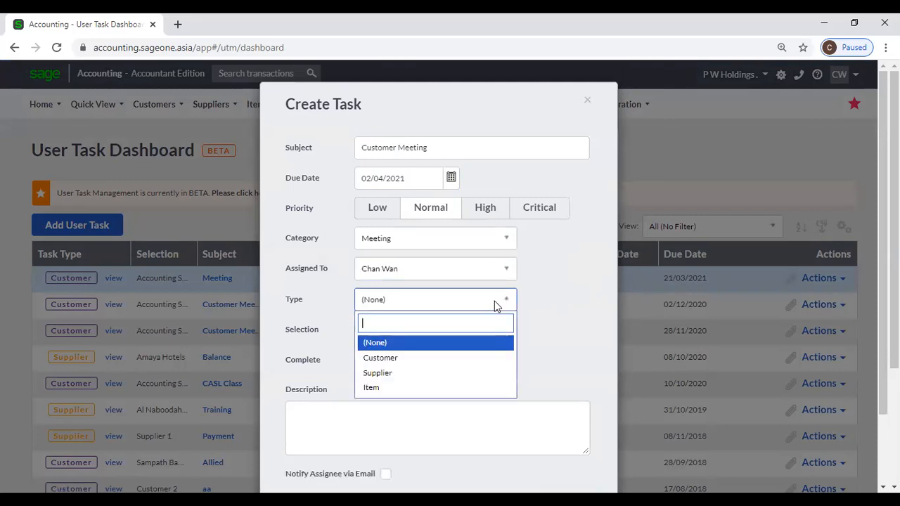
{"action": "left_click", "coordinate": [412, 358]}
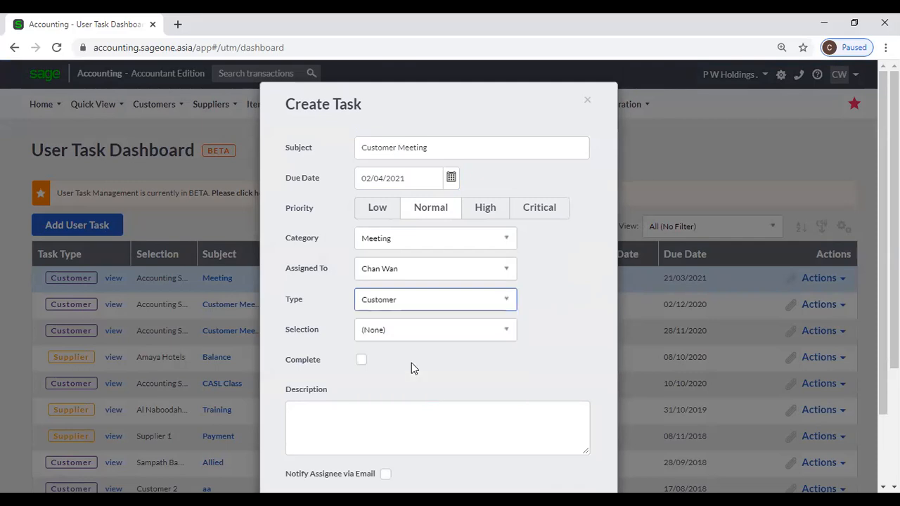
{"action": "left_click", "coordinate": [516, 336]}
{"action": "left_click", "coordinate": [444, 215]}
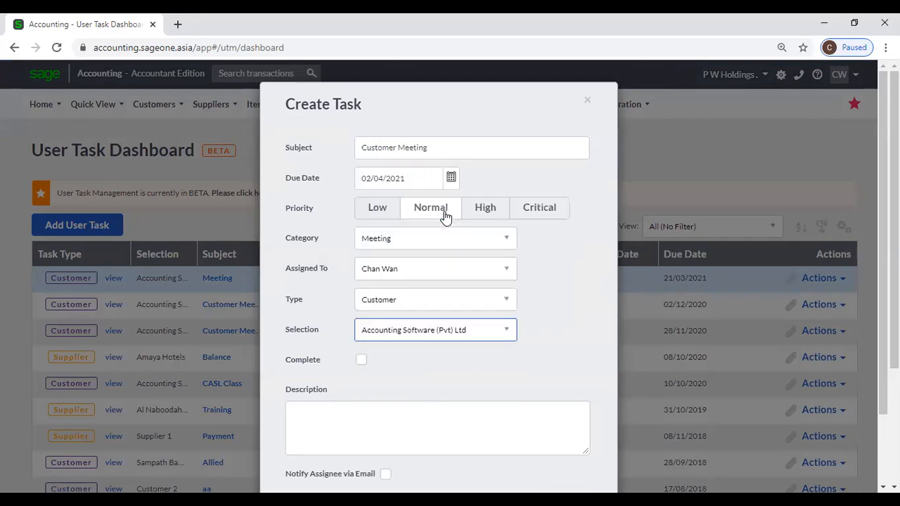
- Add the description Meeting to the new task, turn on notifying the assignee via email, and save the task
{"action": "left_click", "coordinate": [471, 357]}
{"action": "scroll", "coordinate": [465, 360], "scroll_direction": "down", "scroll_amount": 2}
{"action": "left_click", "coordinate": [392, 348]}
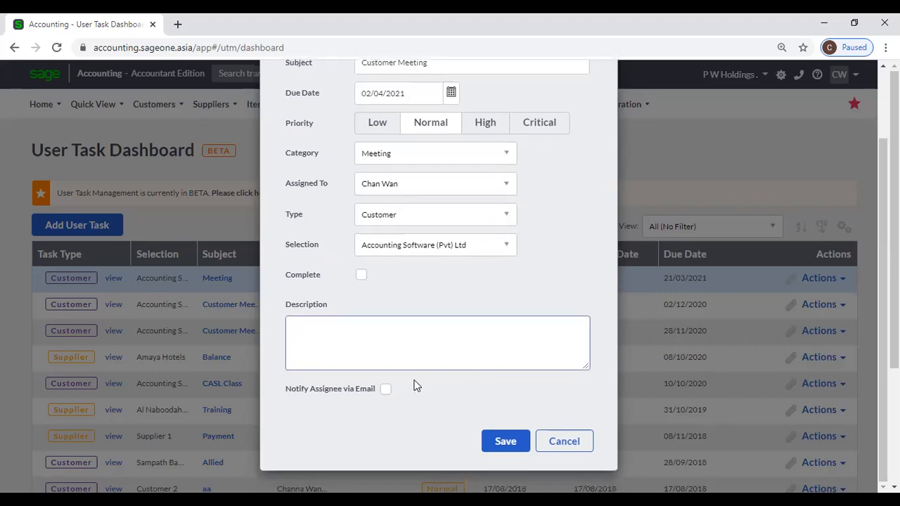
{"action": "type", "text": "Meeting"}
{"action": "left_click", "coordinate": [385, 390]}
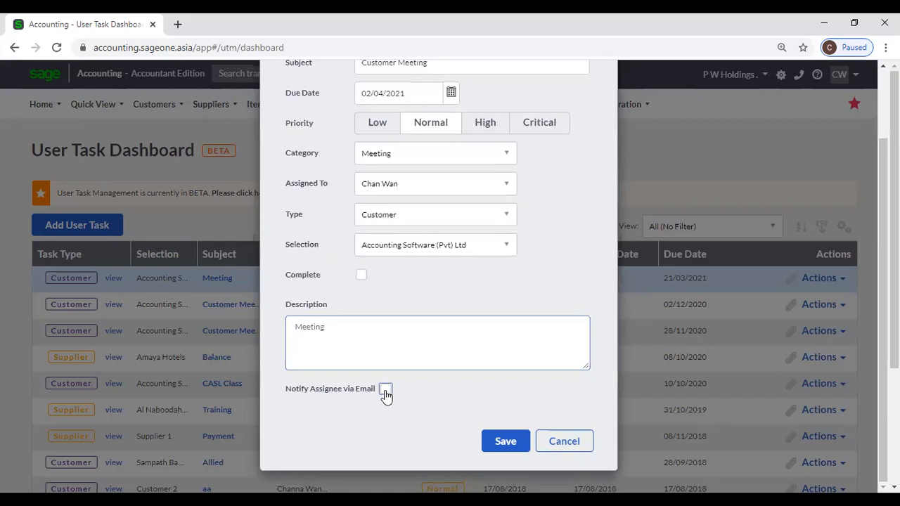
{"action": "left_click", "coordinate": [505, 441]}
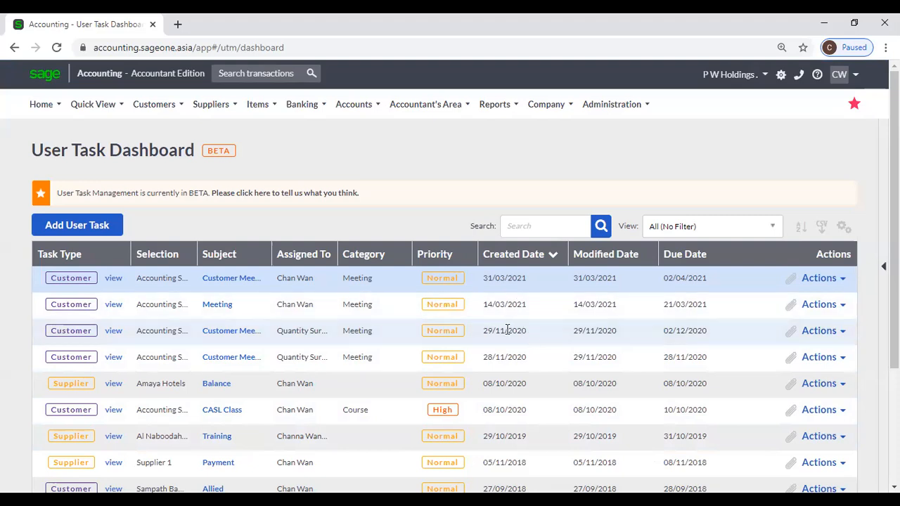
- Edit the Customer Meeting task due 02/04/2021, mark it as complete and save it
{"action": "left_click", "coordinate": [841, 280]}
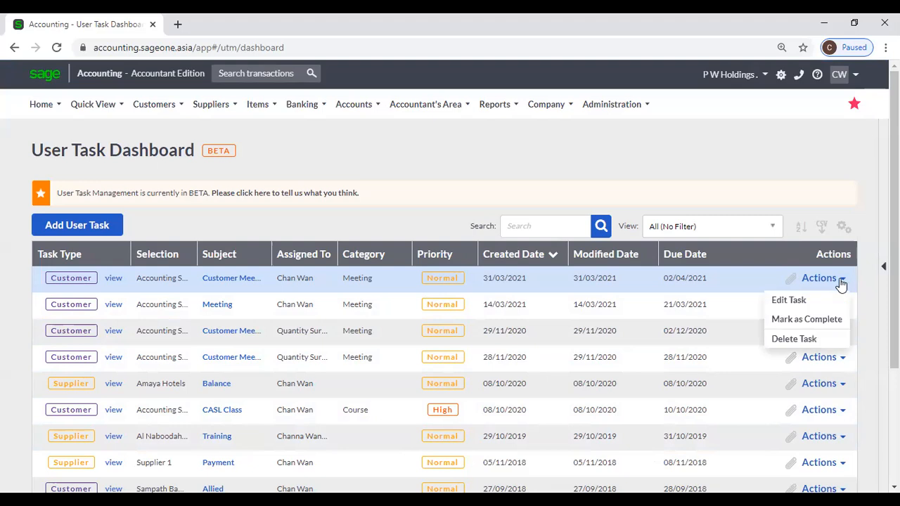
{"action": "left_click", "coordinate": [829, 299]}
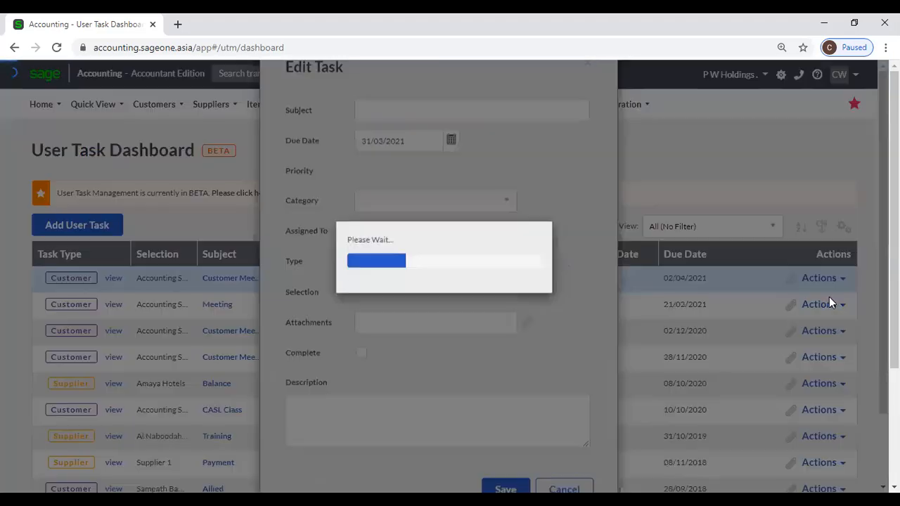
{"action": "scroll", "coordinate": [437, 303], "scroll_direction": "down", "scroll_amount": 1}
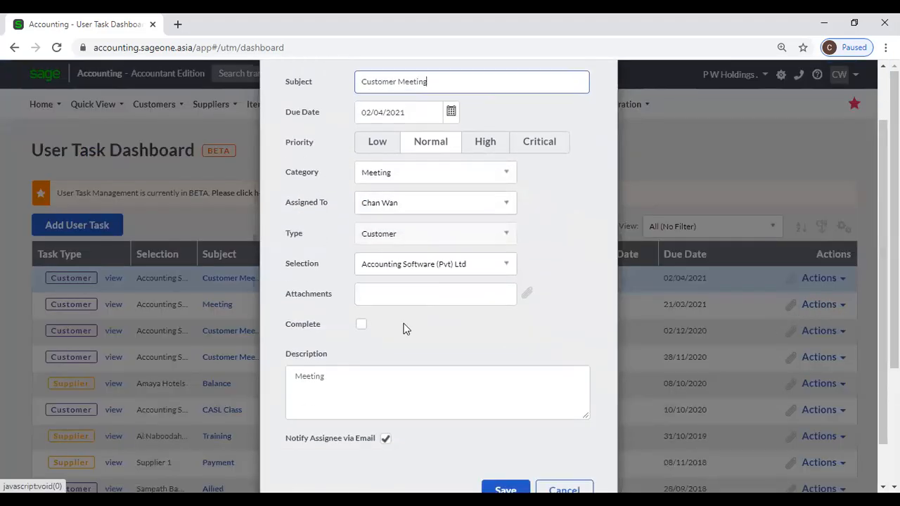
{"action": "left_click", "coordinate": [362, 326]}
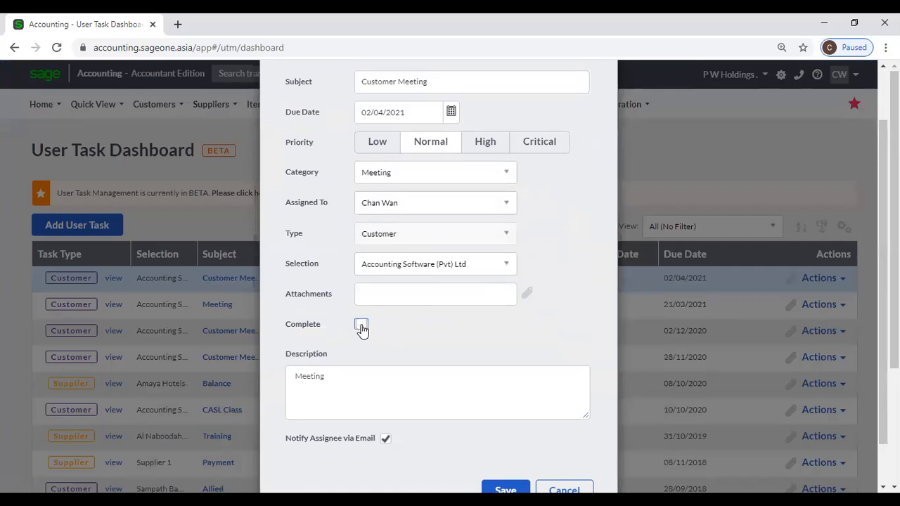
{"action": "left_click", "coordinate": [505, 486]}
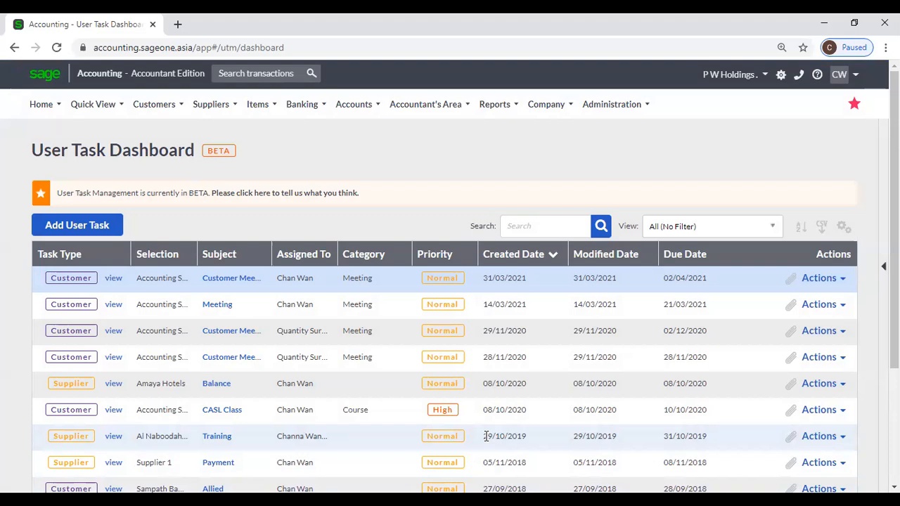
- Open the User Task Categories list and bring up the form for a new category
{"action": "mouse_move", "coordinate": [534, 112]}
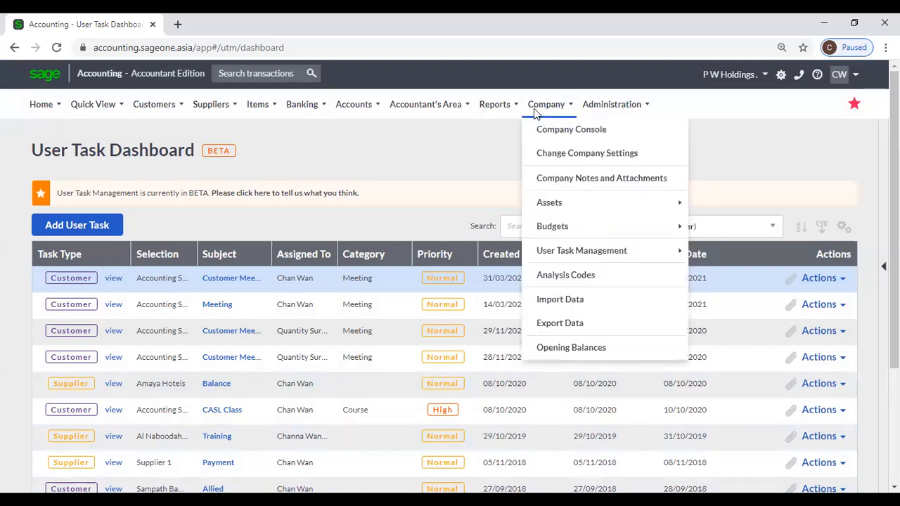
{"action": "mouse_move", "coordinate": [611, 251]}
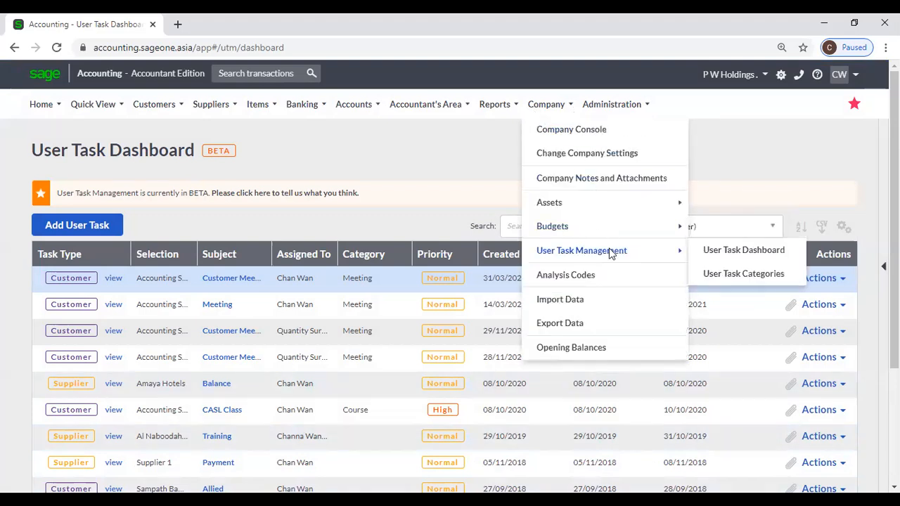
{"action": "left_click", "coordinate": [724, 271]}
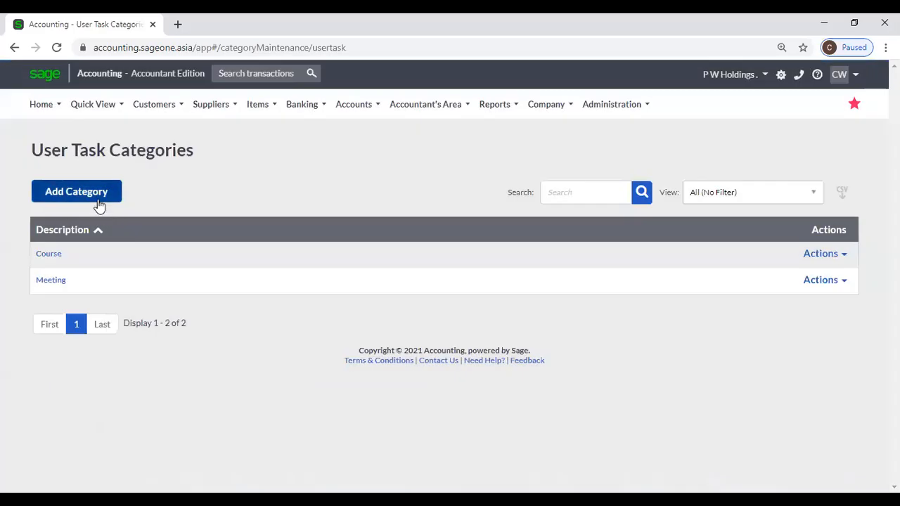
{"action": "left_click", "coordinate": [99, 204]}
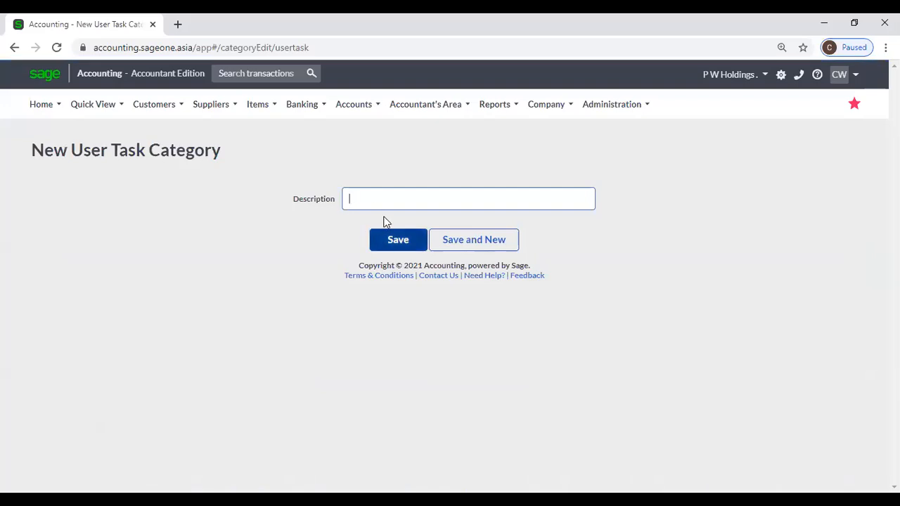
- Open the company's Analysis Codes and review the Department, Job and Loan codes with their categories
{"action": "left_click", "coordinate": [548, 105]}
{"action": "mouse_move", "coordinate": [566, 253]}
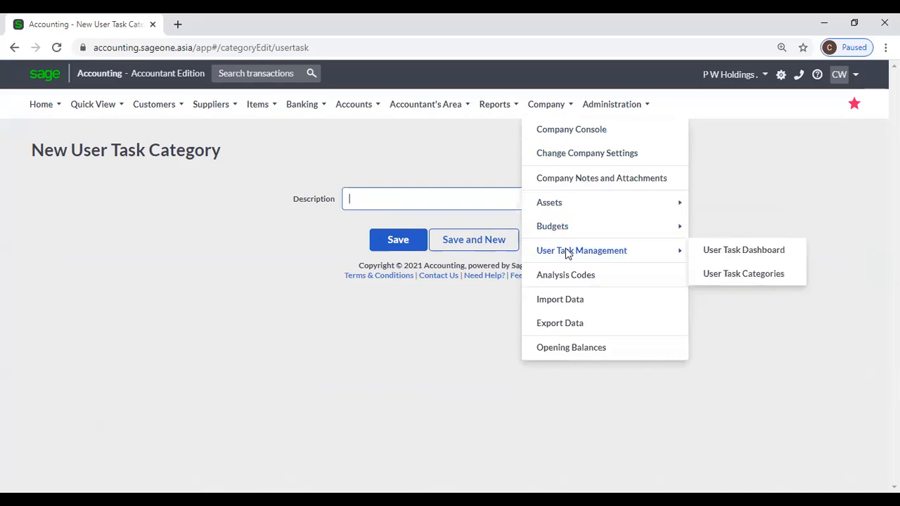
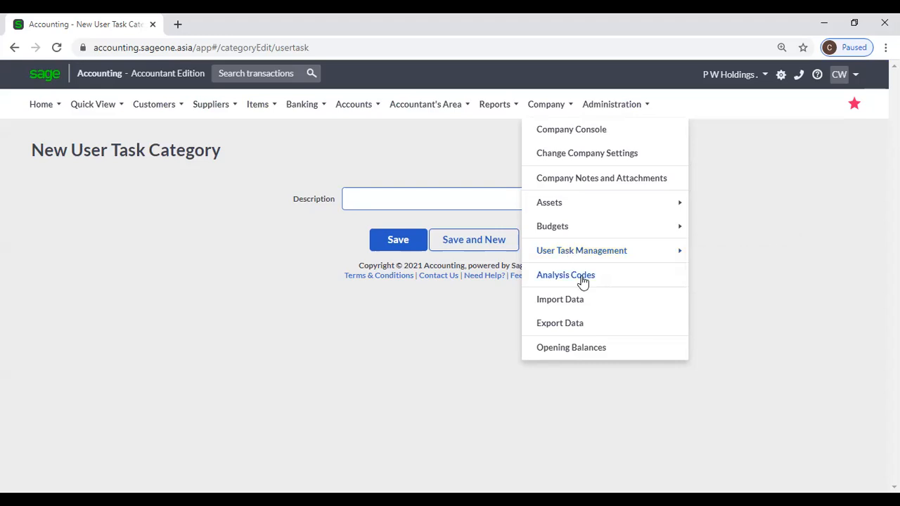
{"action": "left_click", "coordinate": [582, 282]}
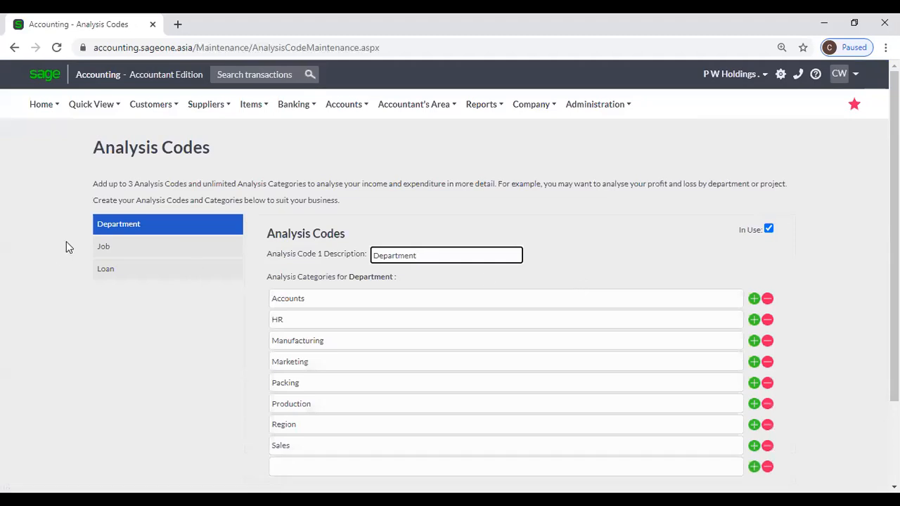
{"action": "left_click", "coordinate": [158, 234]}
{"action": "left_click", "coordinate": [168, 250]}
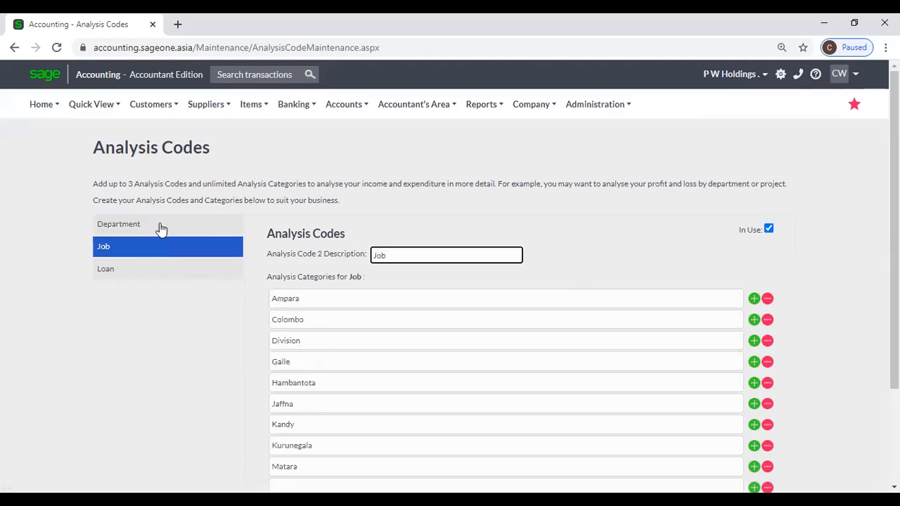
{"action": "left_click", "coordinate": [161, 229]}
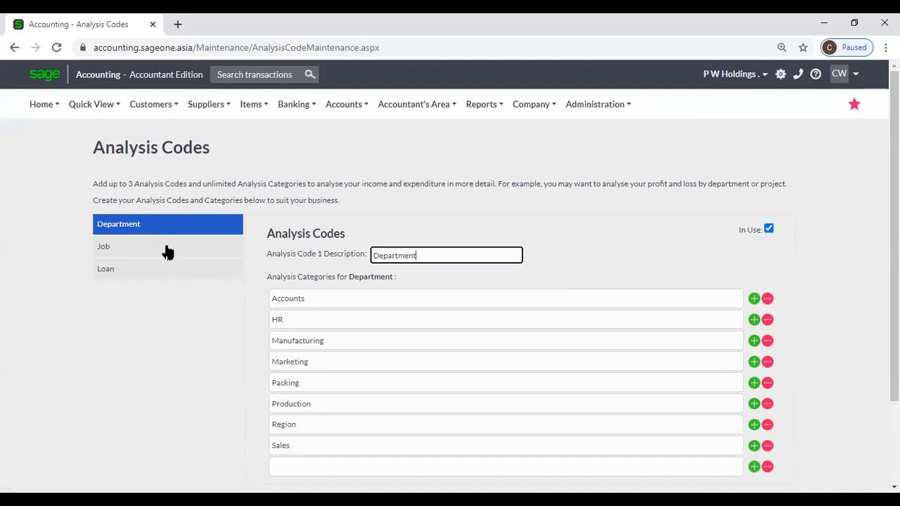
{"action": "left_click", "coordinate": [167, 250]}
{"action": "left_click", "coordinate": [168, 267]}
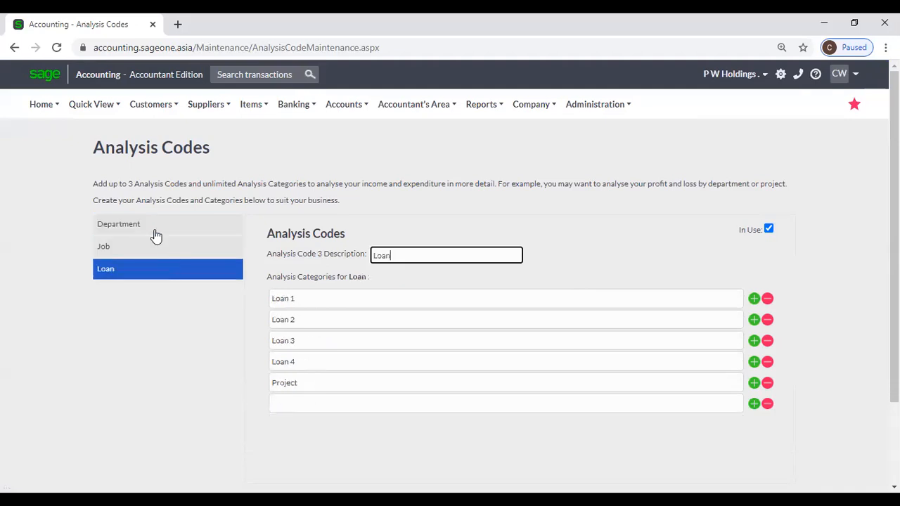
{"action": "left_click", "coordinate": [149, 228]}
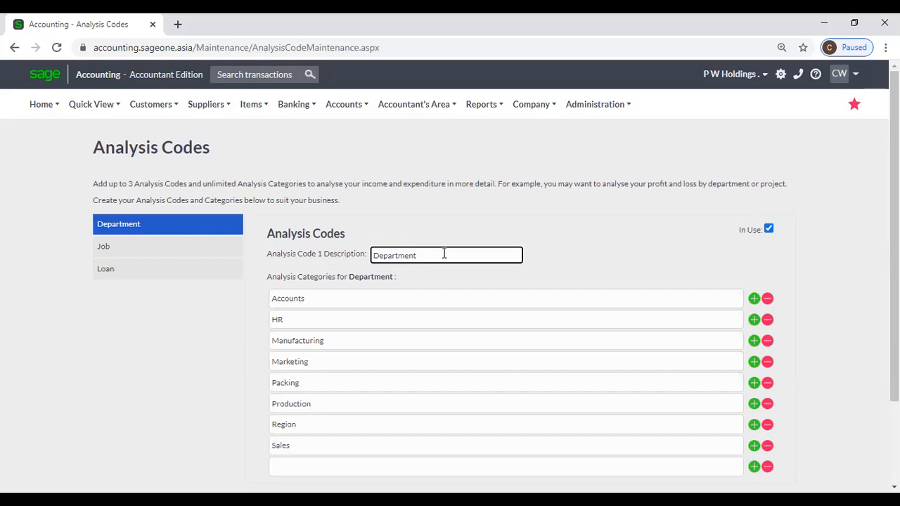
{"action": "left_click_drag", "start_coordinate": [443, 254], "coordinate": [371, 255]}
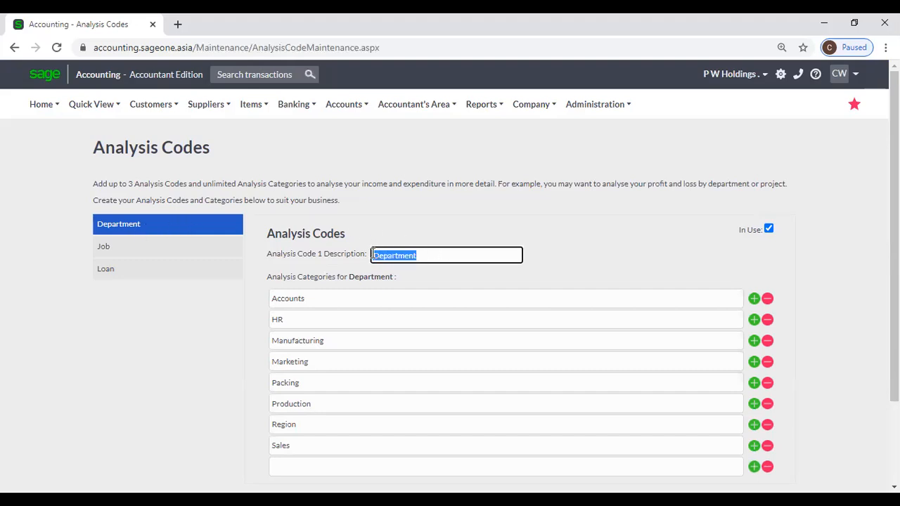
{"action": "left_click", "coordinate": [579, 235]}
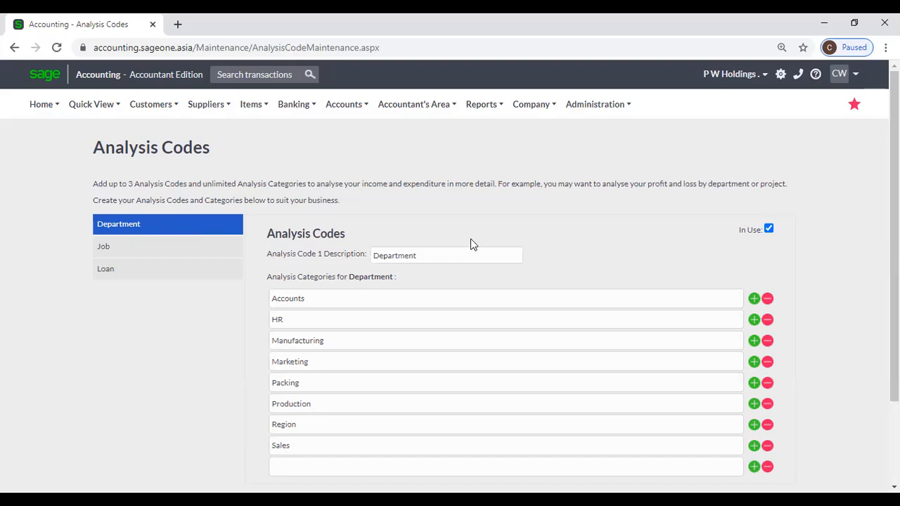
- Add two more blank category rows at the end of the Department analysis code's category list
{"action": "scroll", "coordinate": [738, 267], "scroll_direction": "down", "scroll_amount": 2}
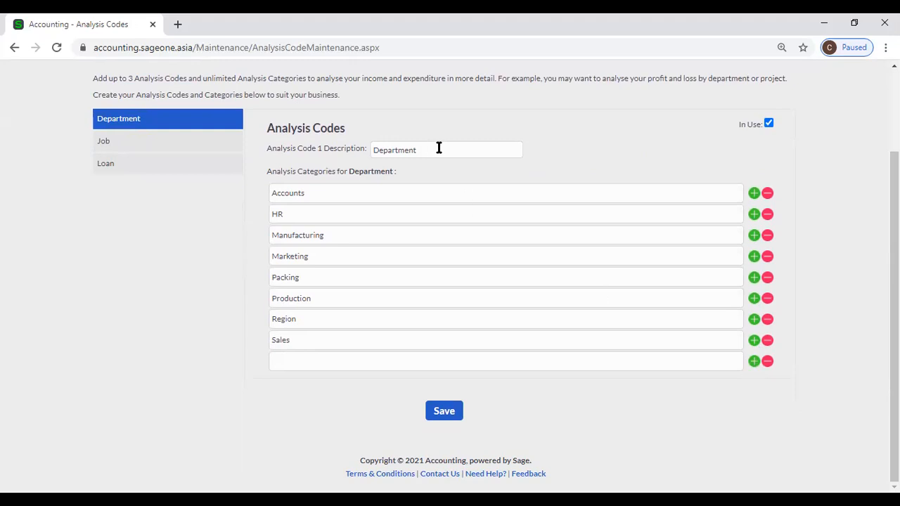
{"action": "left_click", "coordinate": [753, 361]}
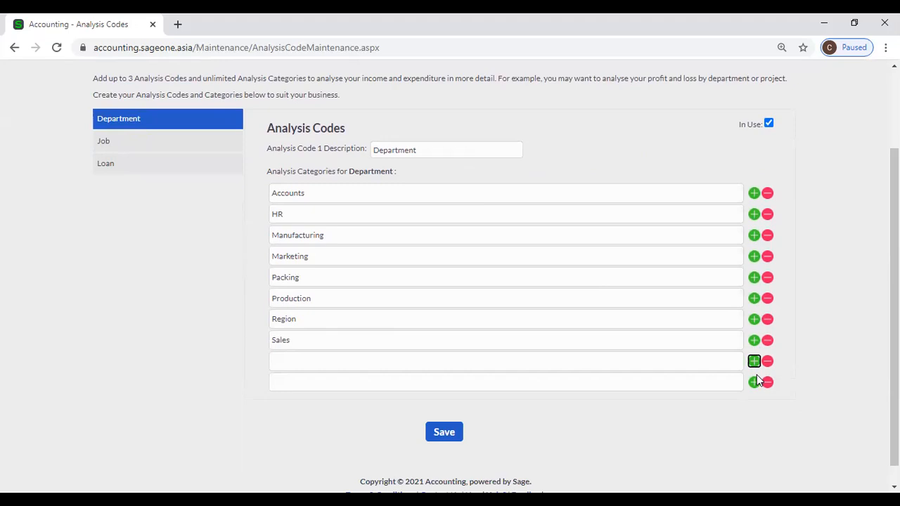
{"action": "left_click", "coordinate": [755, 383]}
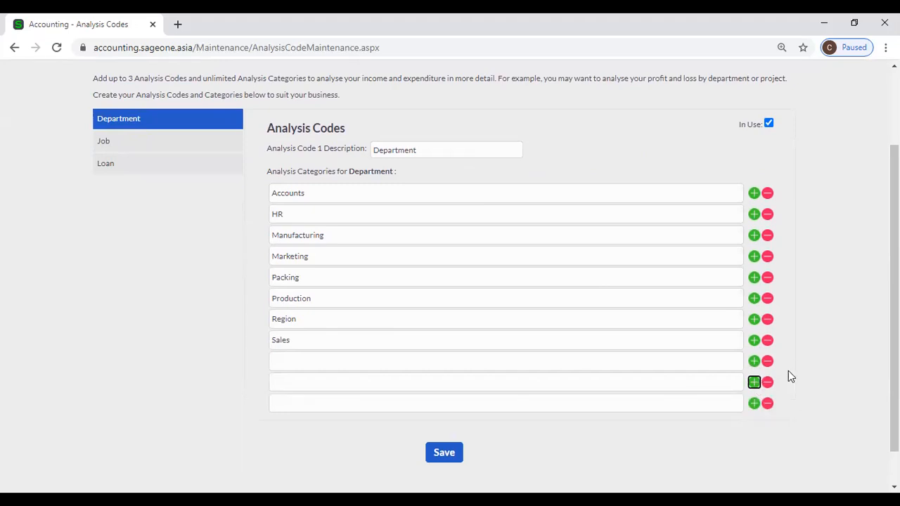
{"action": "scroll", "coordinate": [805, 303], "scroll_direction": "up", "scroll_amount": 3}
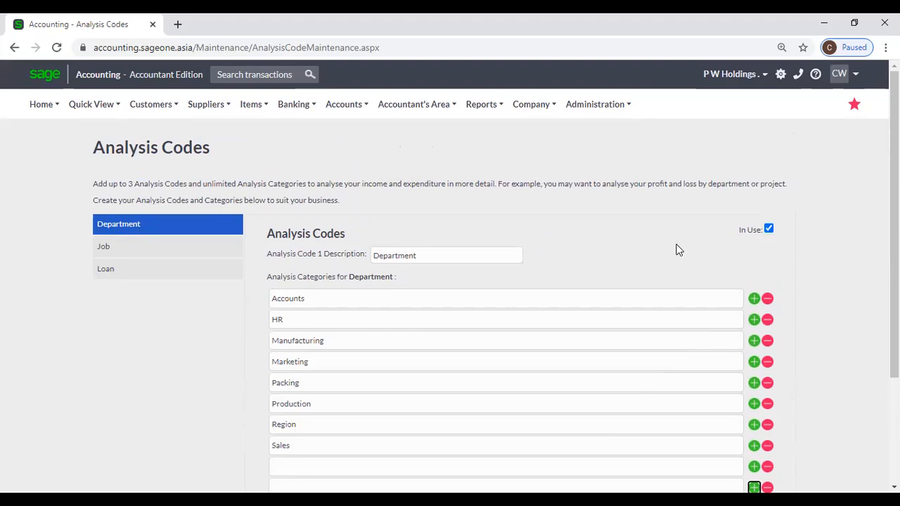
- Examine the analysis categories set up under the Loan and Job codes
{"action": "left_click", "coordinate": [116, 253]}
{"action": "left_click", "coordinate": [127, 273]}
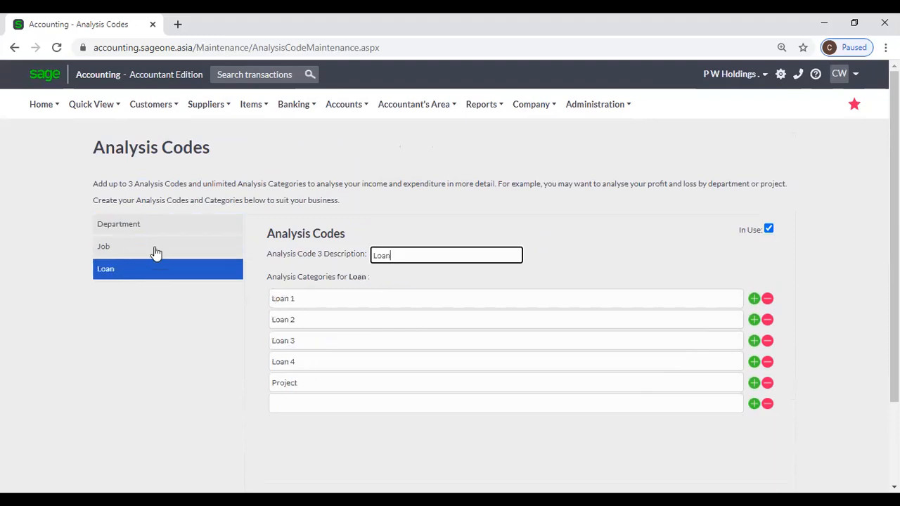
{"action": "left_click", "coordinate": [156, 252]}
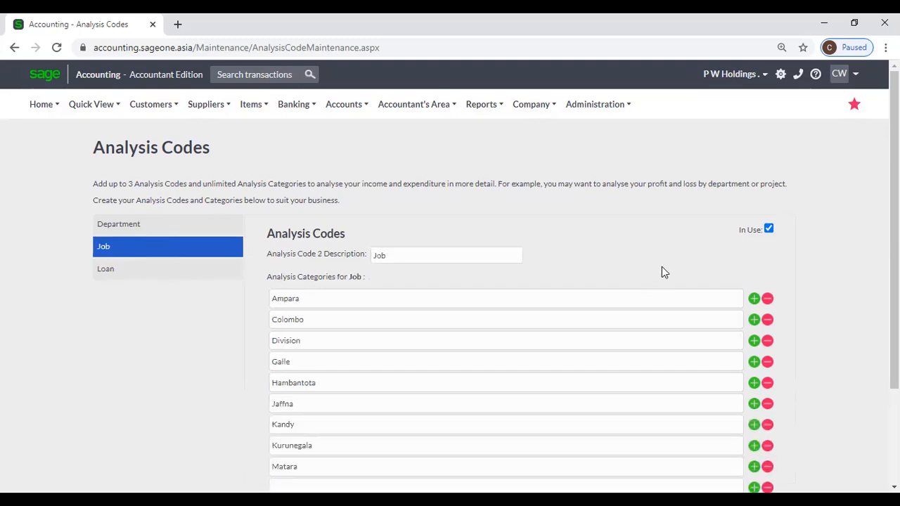
{"action": "scroll", "coordinate": [667, 278], "scroll_direction": "down", "scroll_amount": 1}
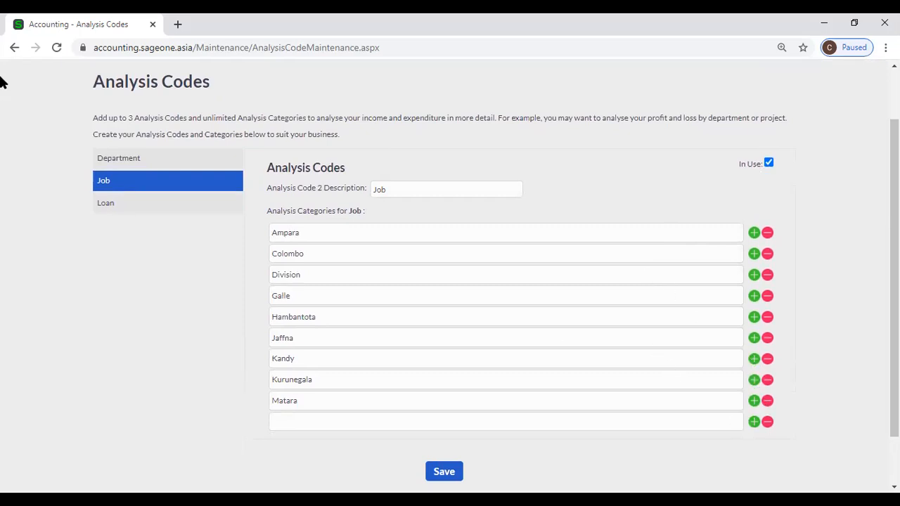
- Duplicate the Analysis Codes browser tab and open a new customer quote in the copy
{"action": "right_click", "coordinate": [87, 27]}
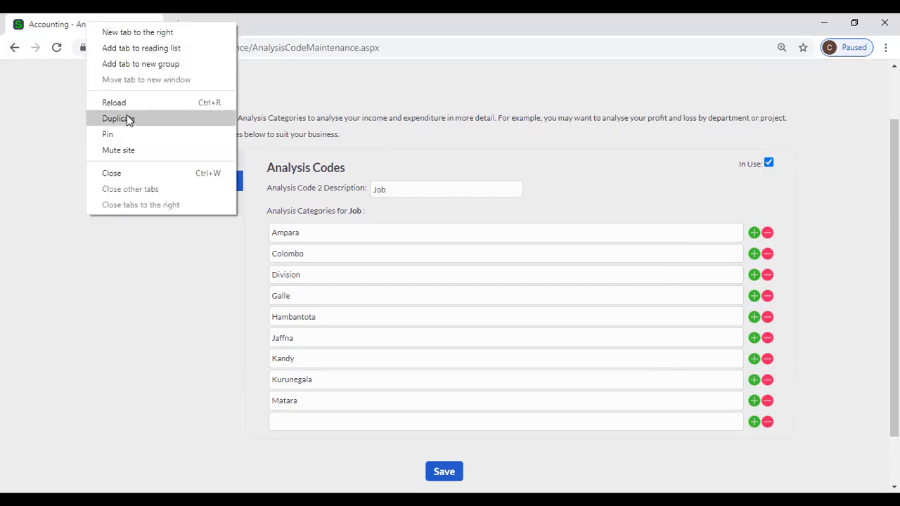
{"action": "left_click", "coordinate": [128, 117]}
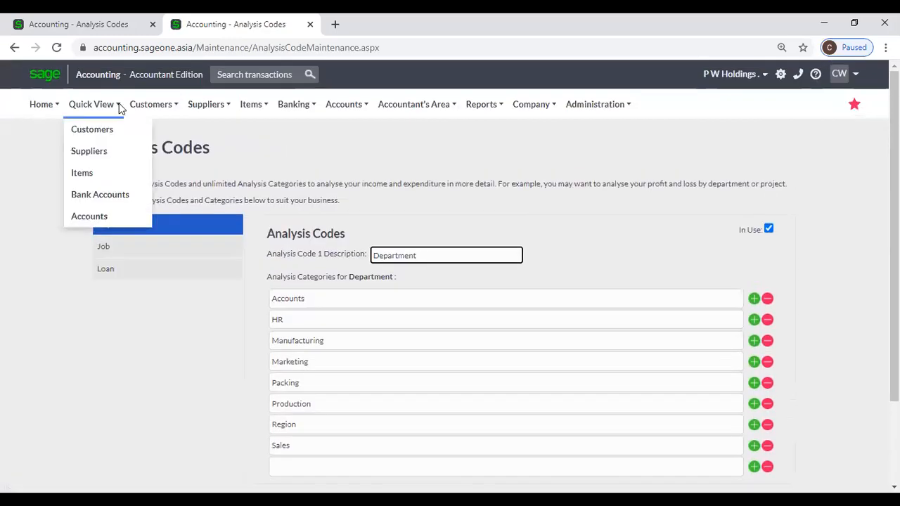
{"action": "mouse_move", "coordinate": [152, 112]}
{"action": "mouse_move", "coordinate": [166, 154]}
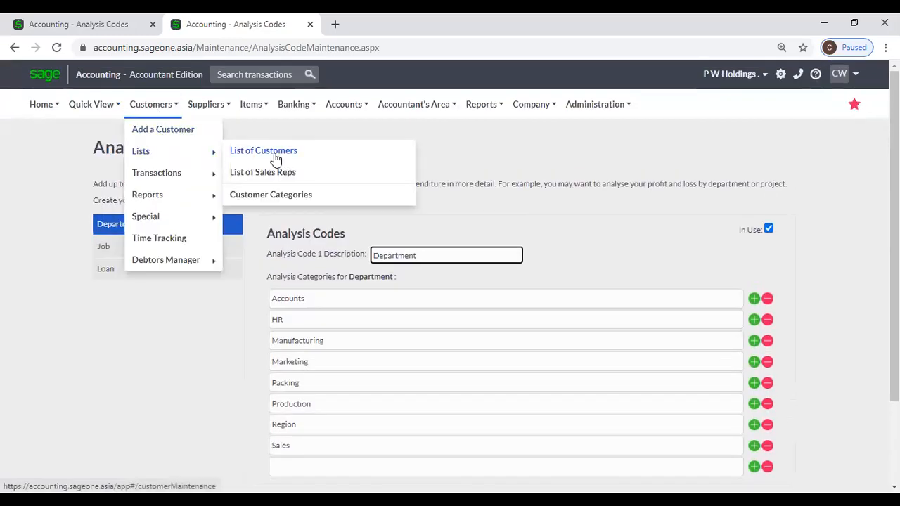
{"action": "mouse_move", "coordinate": [169, 186]}
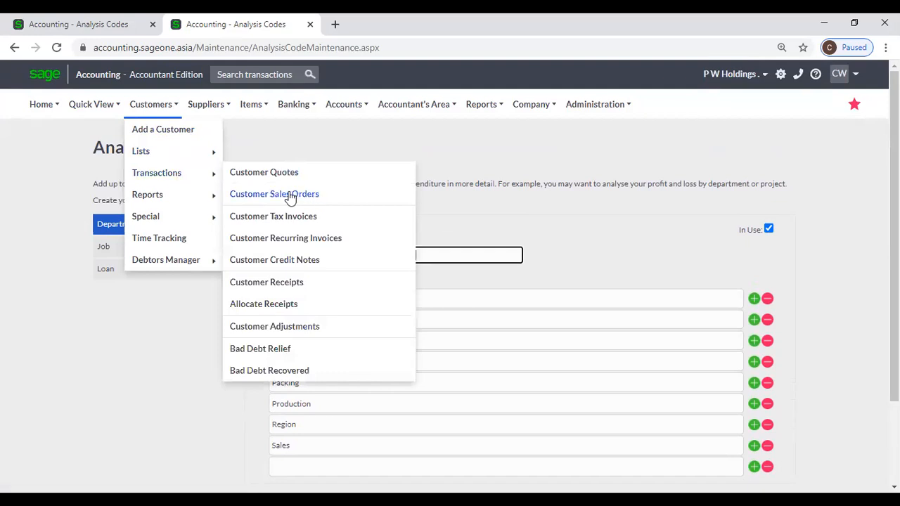
{"action": "left_click", "coordinate": [334, 175]}
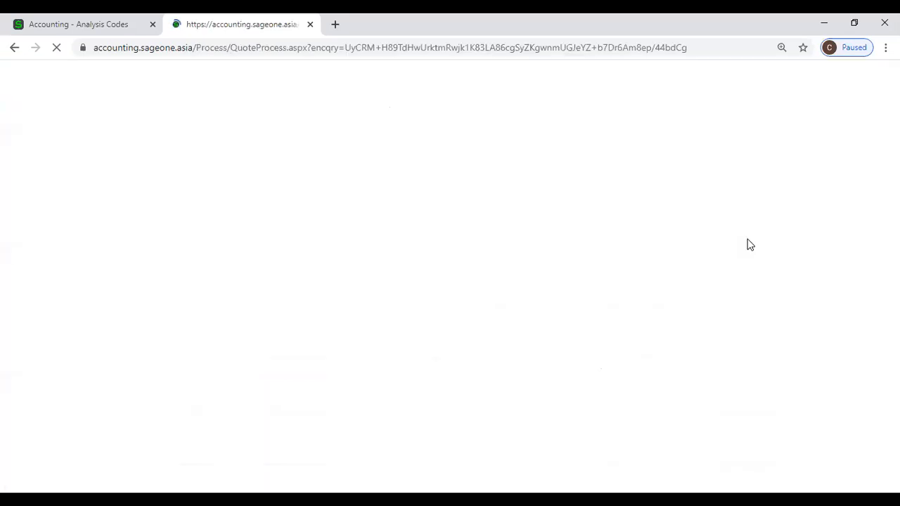
- Show the analysis code columns on the quote lines and open the first line's Department field
{"action": "scroll", "coordinate": [735, 326], "scroll_direction": "down", "scroll_amount": 3}
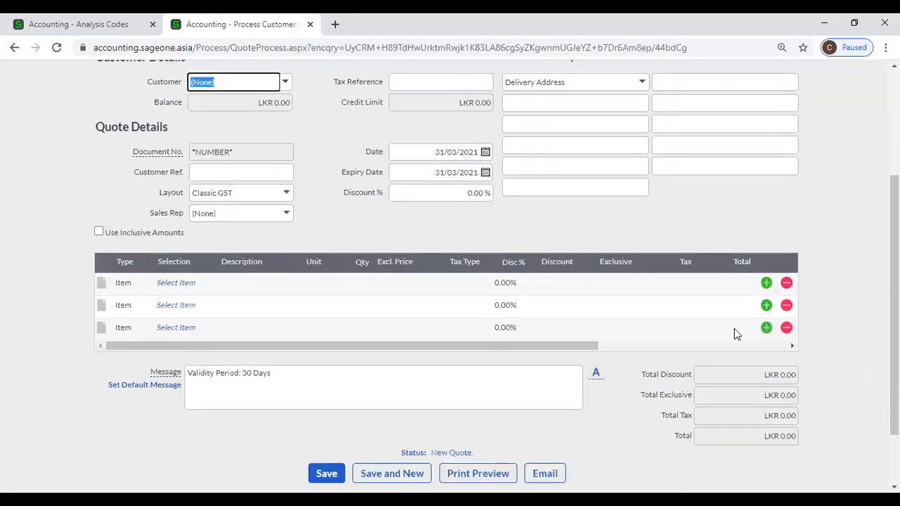
{"action": "left_click", "coordinate": [657, 347]}
{"action": "left_click", "coordinate": [566, 282]}
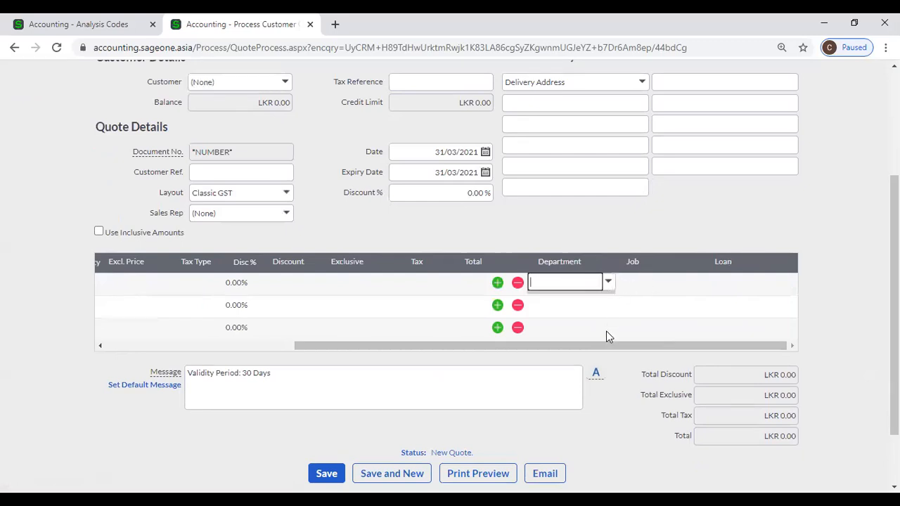
- Open the Banking transactions and open the Job field of the first new transaction
{"action": "scroll", "coordinate": [261, 233], "scroll_direction": "up", "scroll_amount": 3}
{"action": "left_click", "coordinate": [151, 104]}
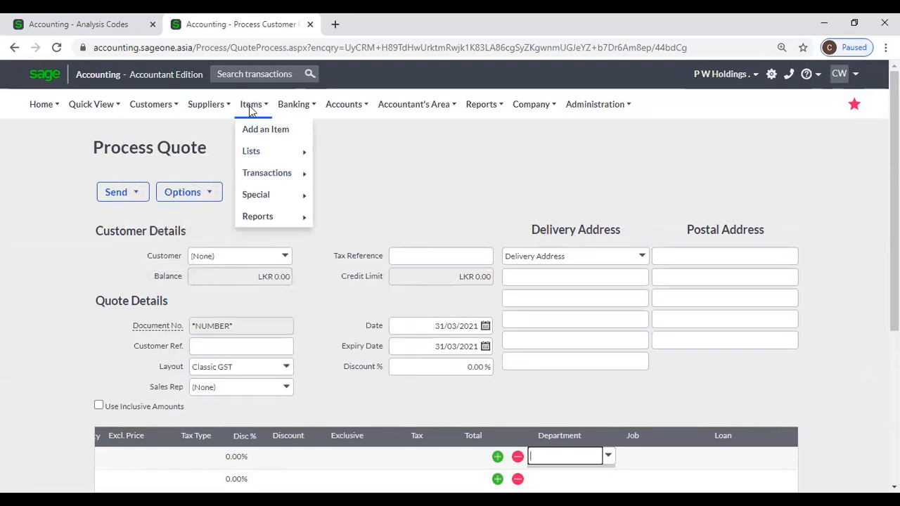
{"action": "mouse_move", "coordinate": [288, 109]}
{"action": "mouse_move", "coordinate": [329, 176]}
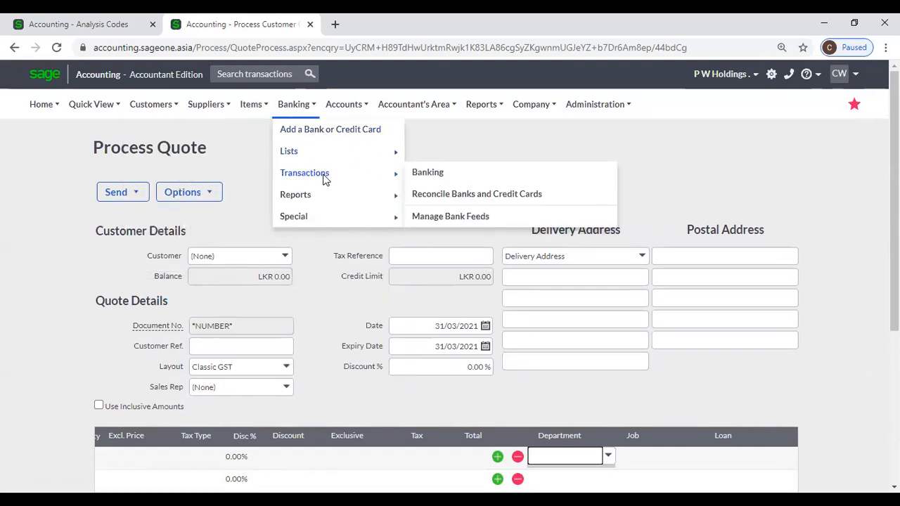
{"action": "left_click", "coordinate": [432, 177]}
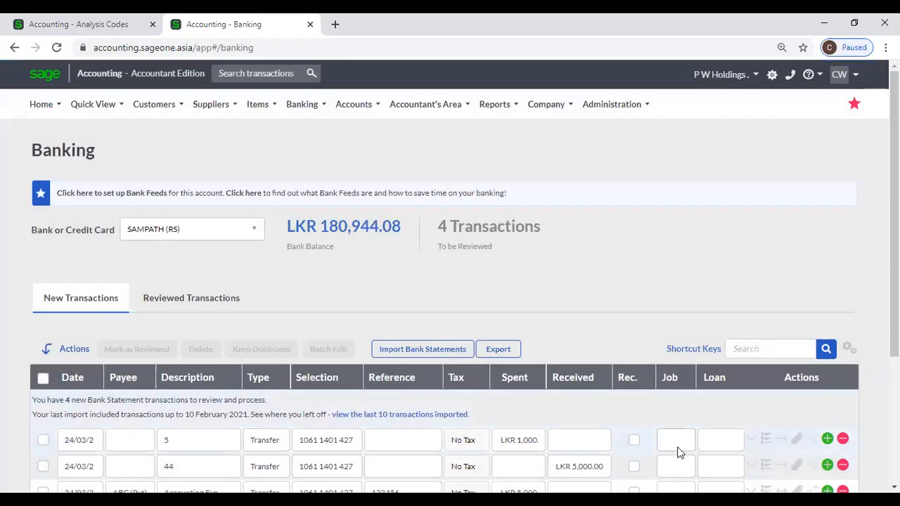
{"action": "left_click", "coordinate": [677, 447]}
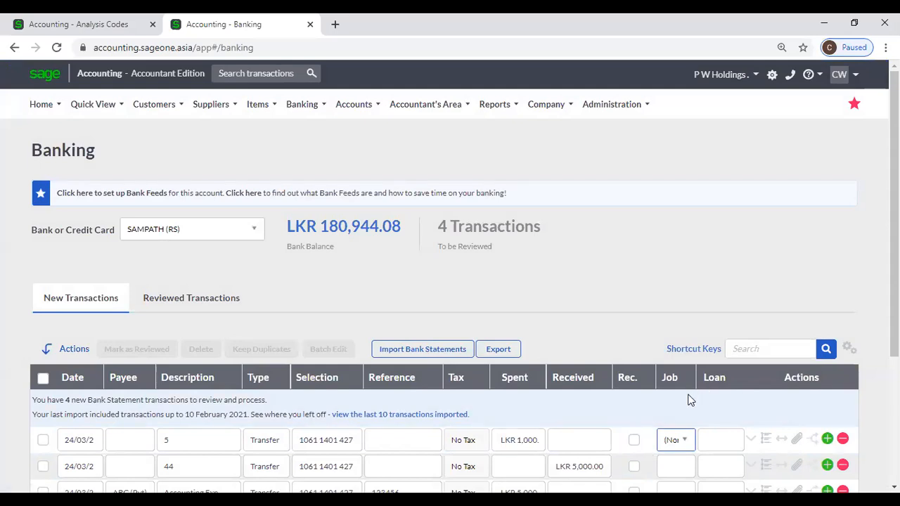
- Examine the Department, Job and Loan column options in the banking grid's customisation and cancel without saving
{"action": "left_click", "coordinate": [848, 350]}
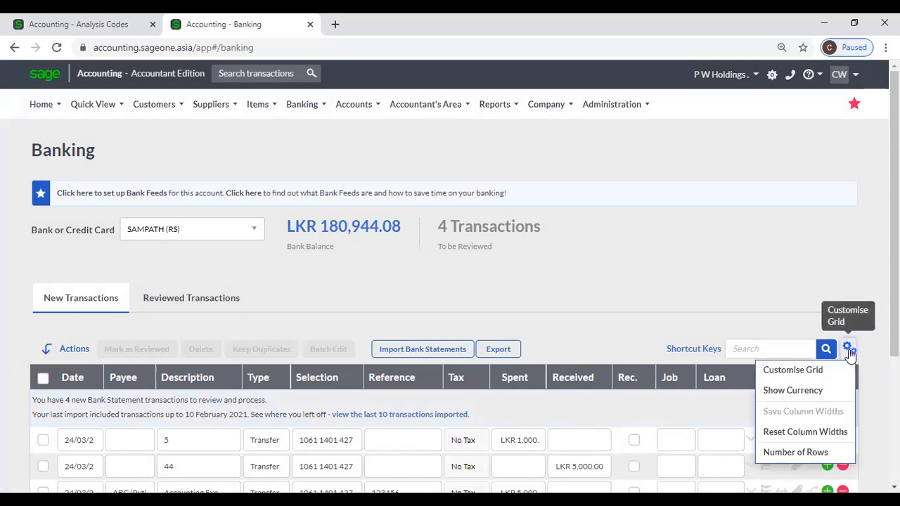
{"action": "left_click", "coordinate": [817, 371]}
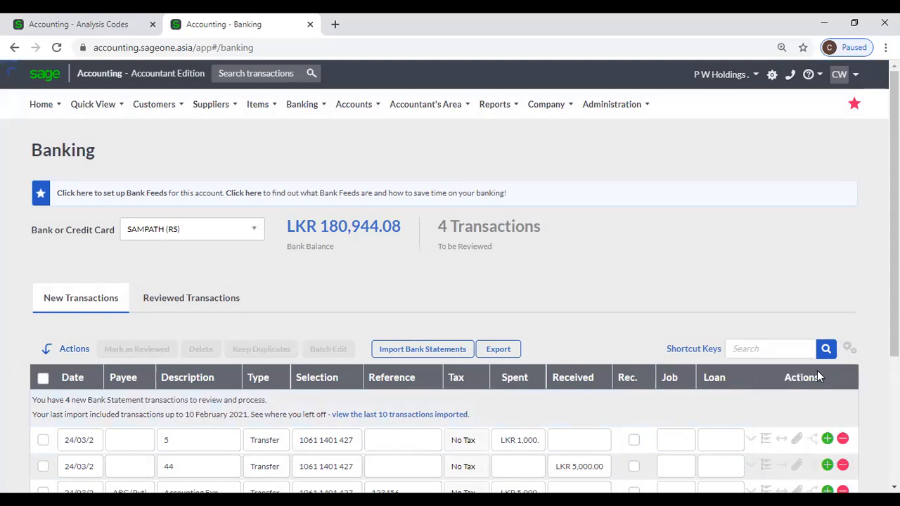
{"action": "left_click", "coordinate": [291, 177]}
{"action": "left_click", "coordinate": [291, 177]}
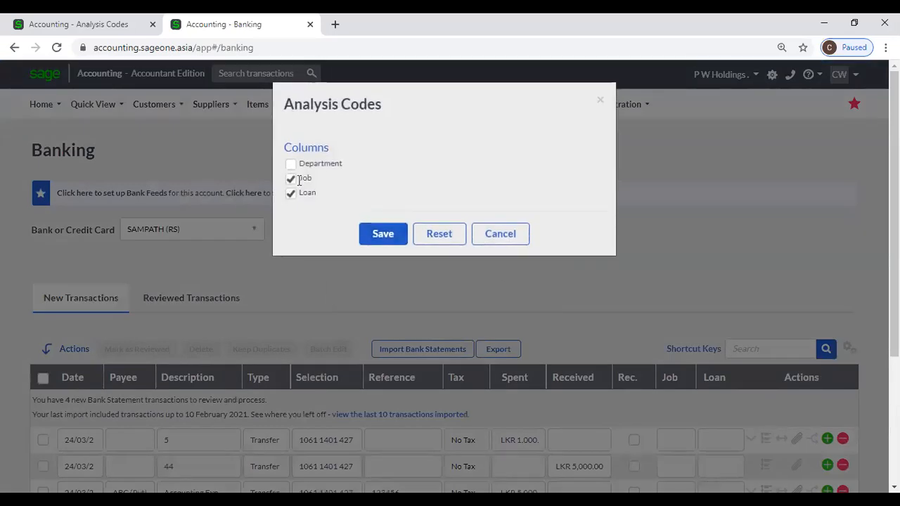
{"action": "left_click", "coordinate": [501, 234]}
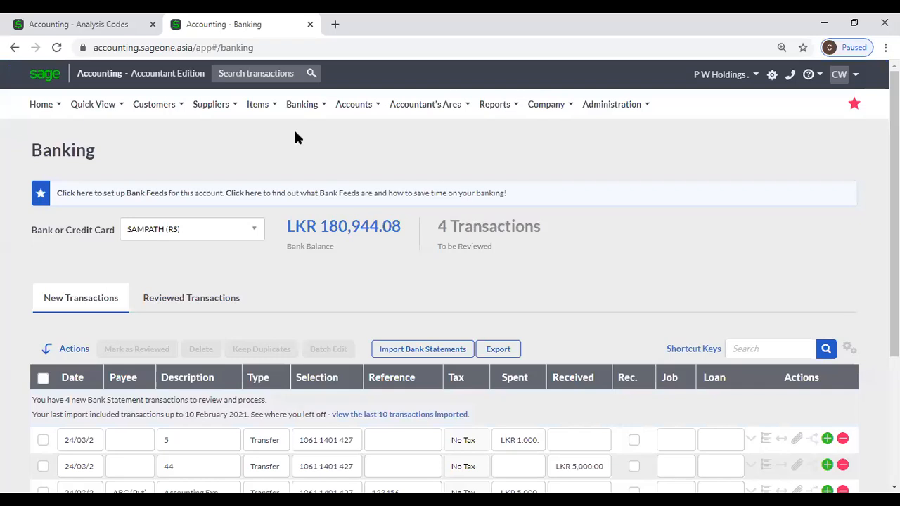
- Open the Profit and Loss report options and set the date range to Yearly for the current year
{"action": "mouse_move", "coordinate": [485, 116]}
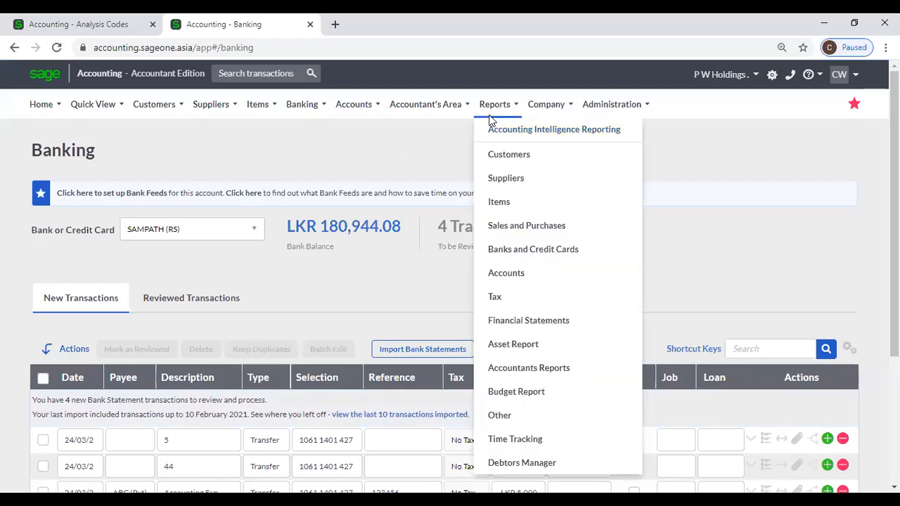
{"action": "left_click", "coordinate": [527, 320]}
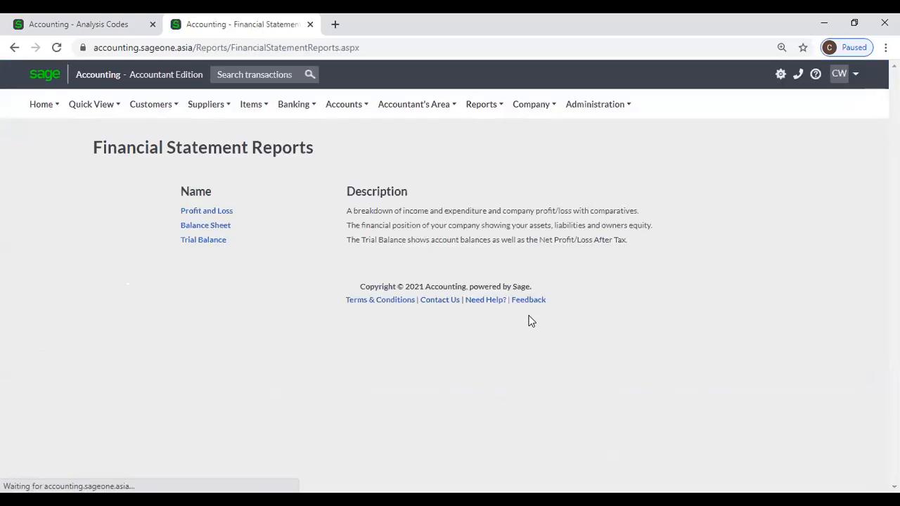
{"action": "left_click", "coordinate": [211, 212]}
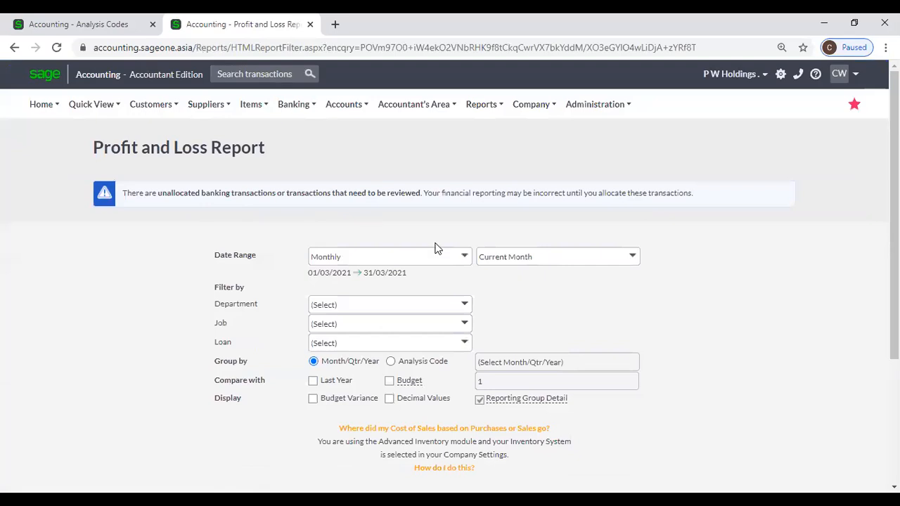
{"action": "left_click", "coordinate": [462, 256]}
{"action": "left_click", "coordinate": [463, 255]}
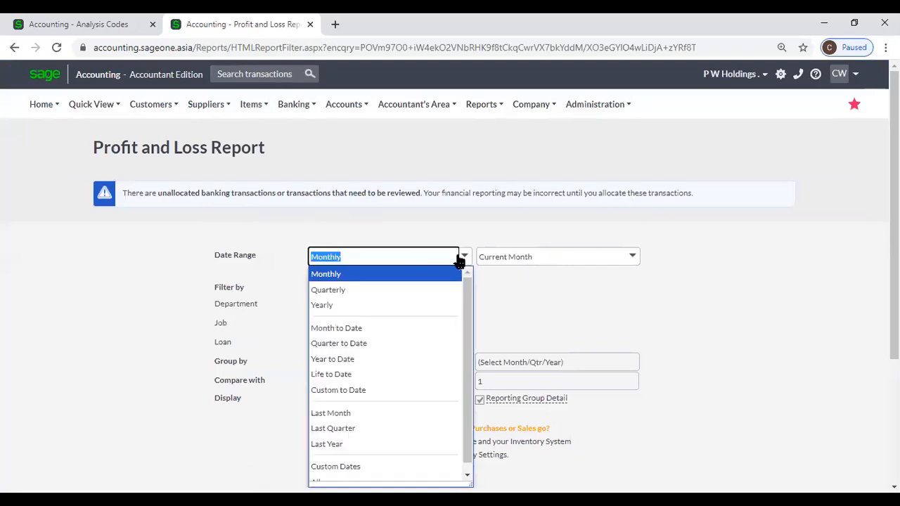
{"action": "left_click", "coordinate": [369, 309]}
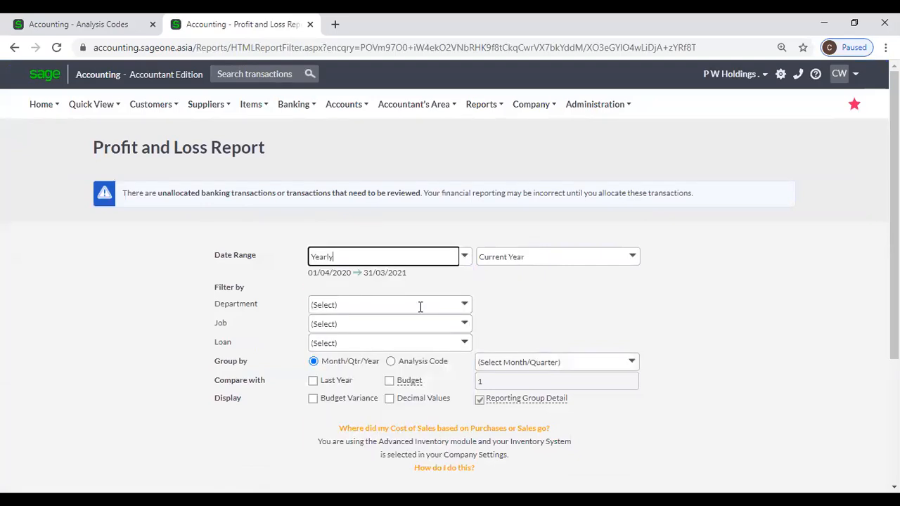
- Group the Profit and Loss report by the Department analysis code, generate it and review the department columns
{"action": "left_click", "coordinate": [391, 362]}
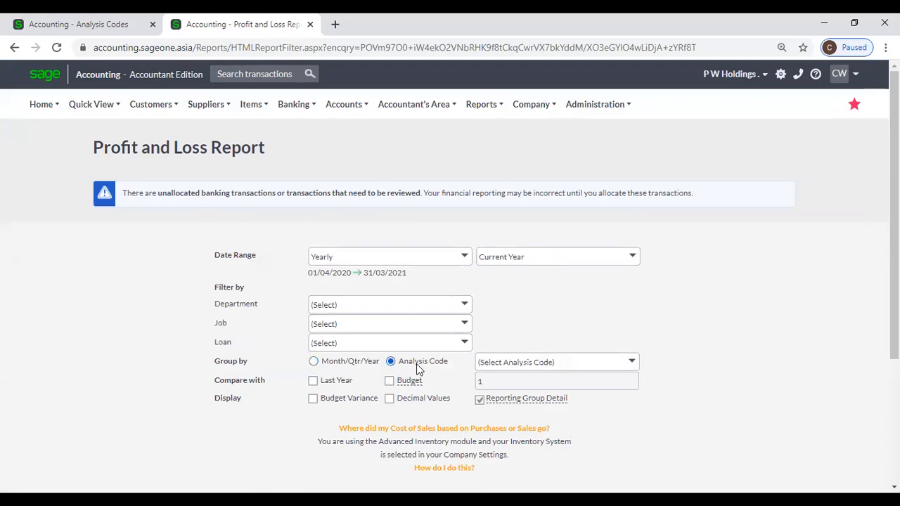
{"action": "left_click", "coordinate": [630, 362]}
{"action": "left_click", "coordinate": [586, 396]}
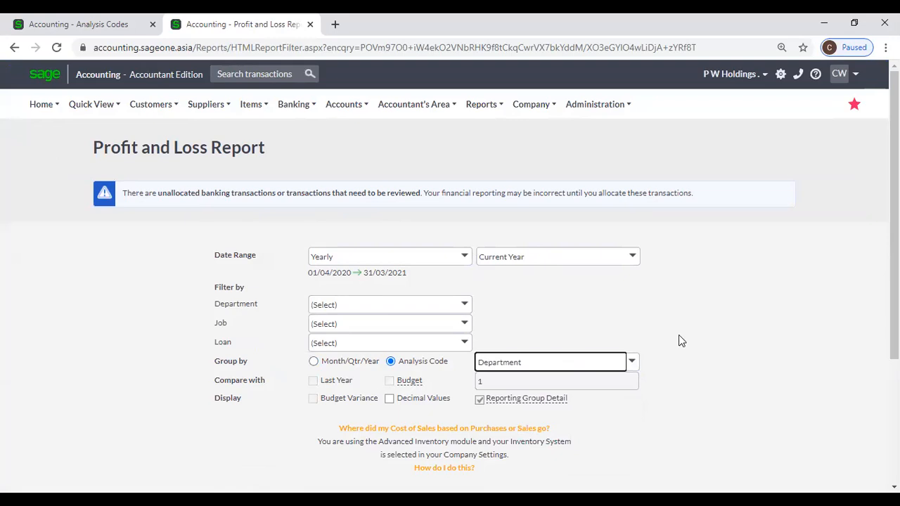
{"action": "scroll", "coordinate": [678, 334], "scroll_direction": "down", "scroll_amount": 1}
{"action": "left_click", "coordinate": [635, 297]}
{"action": "left_click", "coordinate": [650, 283]}
{"action": "left_click", "coordinate": [468, 455]}
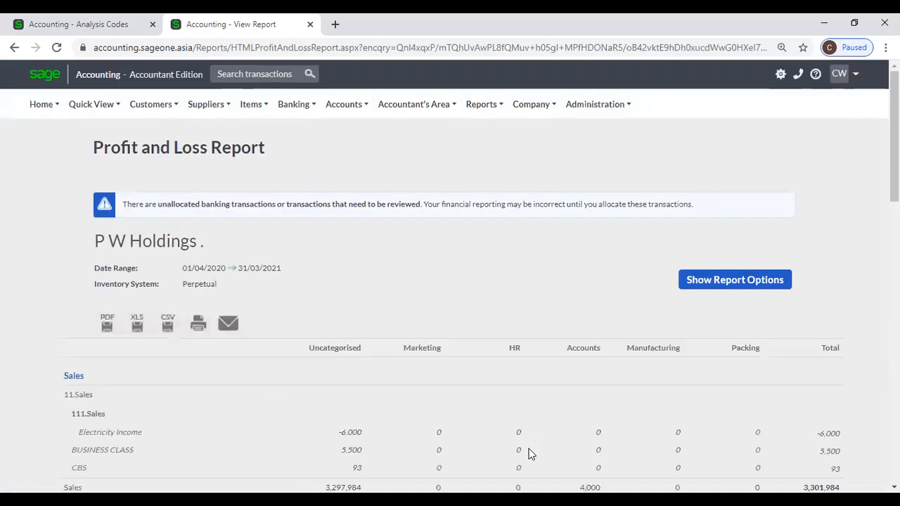
{"action": "scroll", "coordinate": [534, 422], "scroll_direction": "down", "scroll_amount": 4}
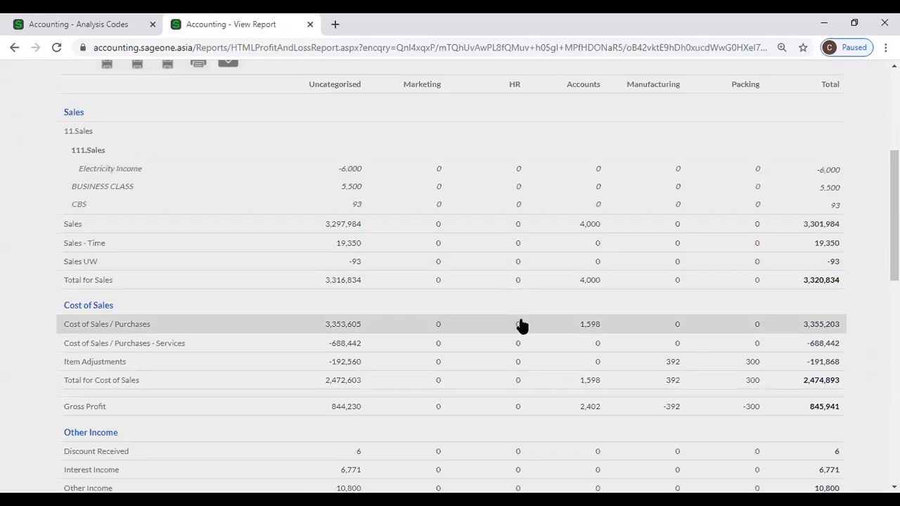
{"action": "scroll", "coordinate": [520, 325], "scroll_direction": "up", "scroll_amount": 3}
{"action": "scroll", "coordinate": [520, 326], "scroll_direction": "up", "scroll_amount": 1}
- Open the options for the Account Transactions report
{"action": "left_click", "coordinate": [342, 104]}
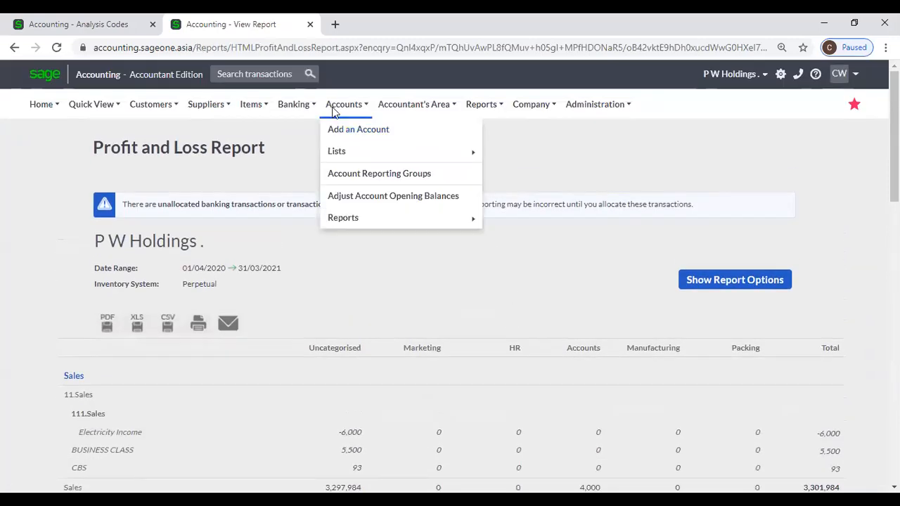
{"action": "mouse_move", "coordinate": [352, 219]}
{"action": "left_click", "coordinate": [515, 243]}
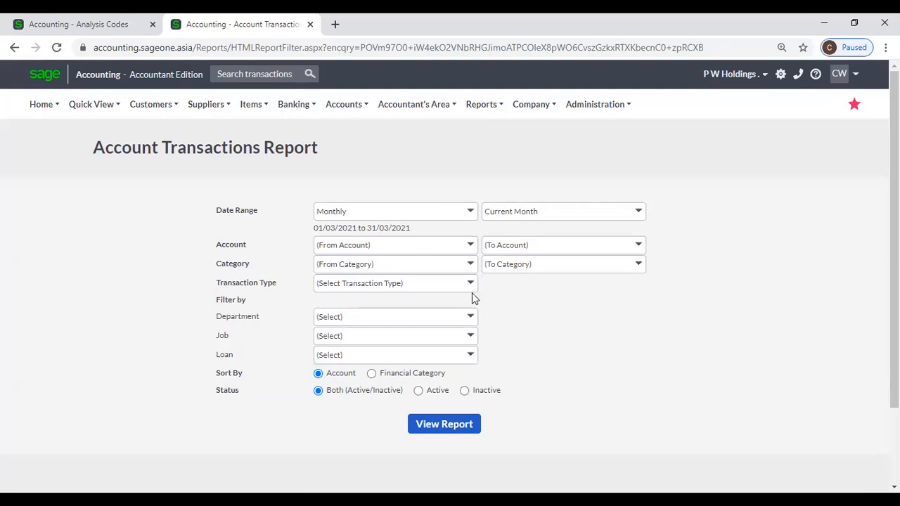
- Generate the Account Transactions report for the Sales department with date range All and review the listed transactions
{"action": "left_click", "coordinate": [470, 316]}
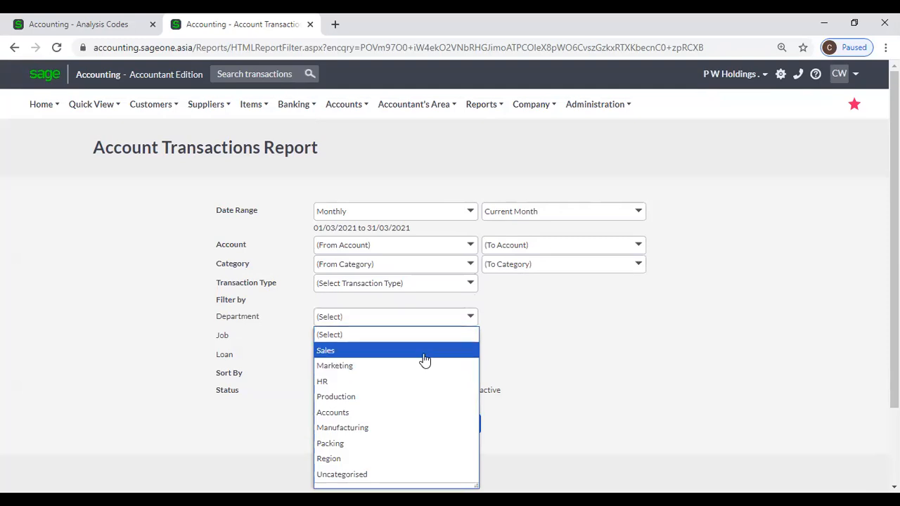
{"action": "left_click", "coordinate": [424, 351]}
{"action": "left_click", "coordinate": [470, 211]}
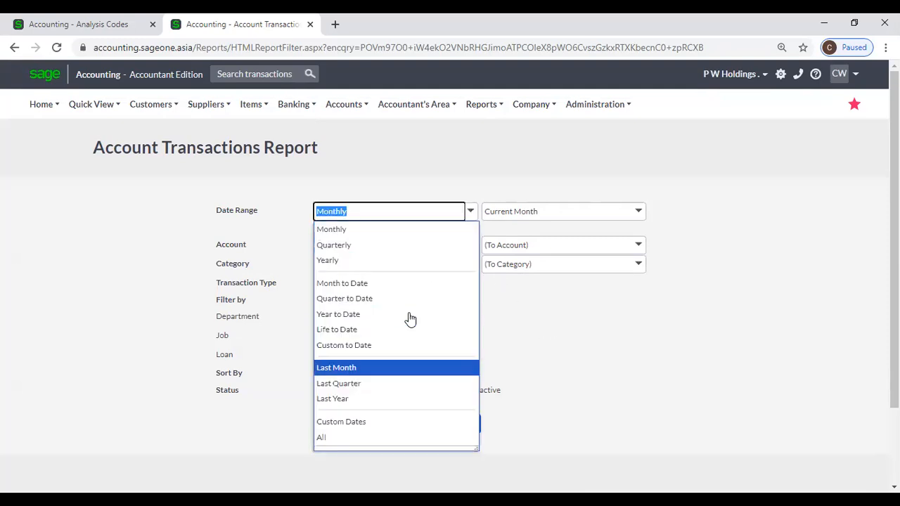
{"action": "left_click", "coordinate": [376, 439]}
{"action": "left_click", "coordinate": [426, 426]}
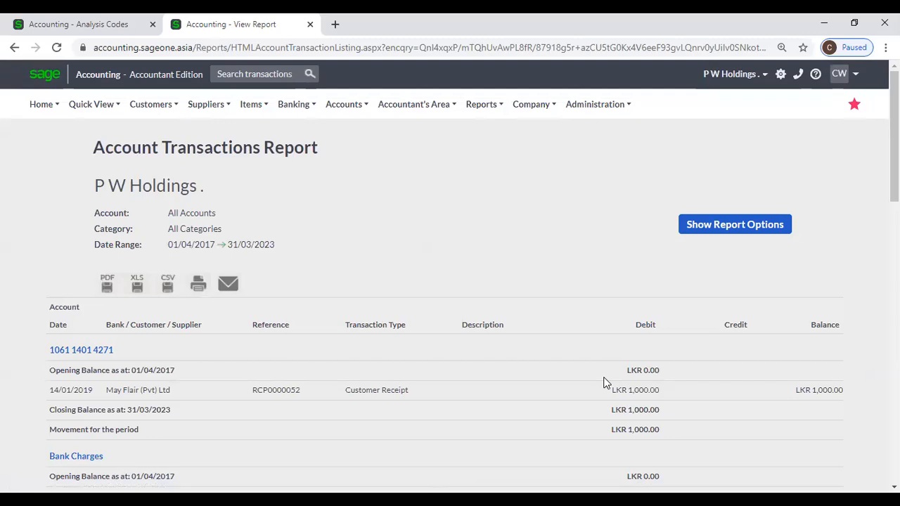
{"action": "scroll", "coordinate": [603, 382], "scroll_direction": "down", "scroll_amount": 2}
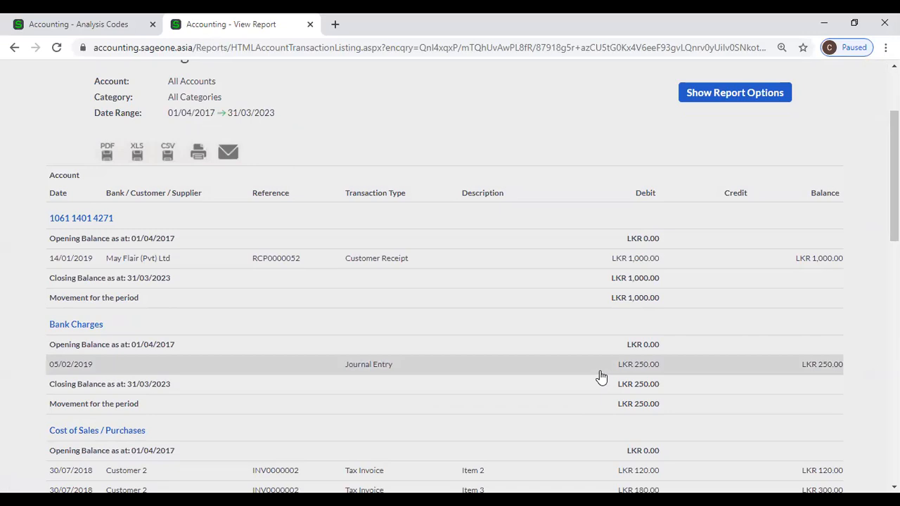
{"action": "scroll", "coordinate": [602, 377], "scroll_direction": "down", "scroll_amount": 3}
{"action": "scroll", "coordinate": [604, 377], "scroll_direction": "up", "scroll_amount": 1}
{"action": "scroll", "coordinate": [606, 378], "scroll_direction": "down", "scroll_amount": 1}
{"action": "scroll", "coordinate": [609, 378], "scroll_direction": "down", "scroll_amount": 3}
{"action": "scroll", "coordinate": [607, 377], "scroll_direction": "up", "scroll_amount": 7}
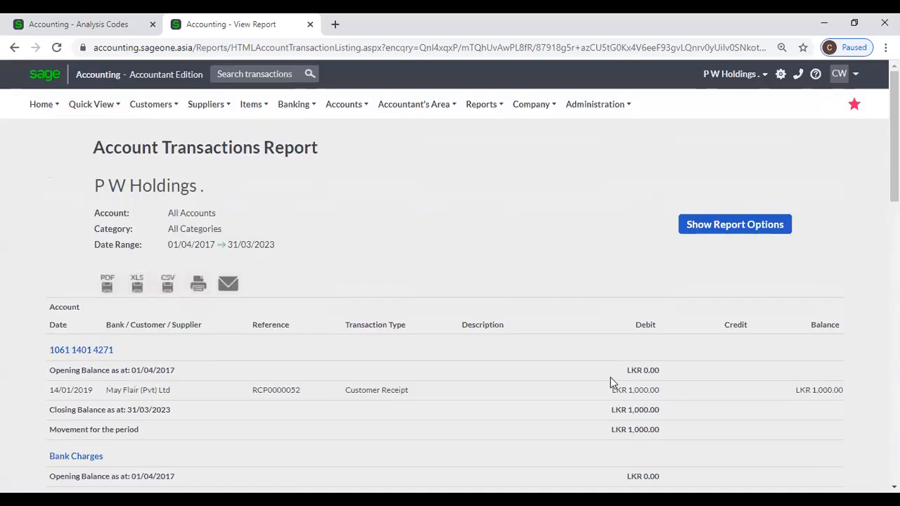
- Close the report's browser tab and open the company's Import Data from CSV page from the remaining one
{"action": "left_click", "coordinate": [520, 107]}
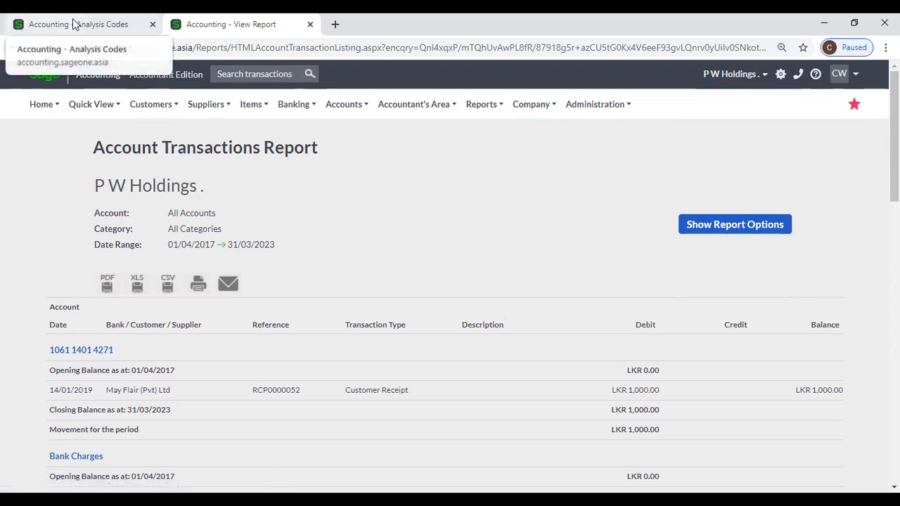
{"action": "key", "text": "ctrl+w"}
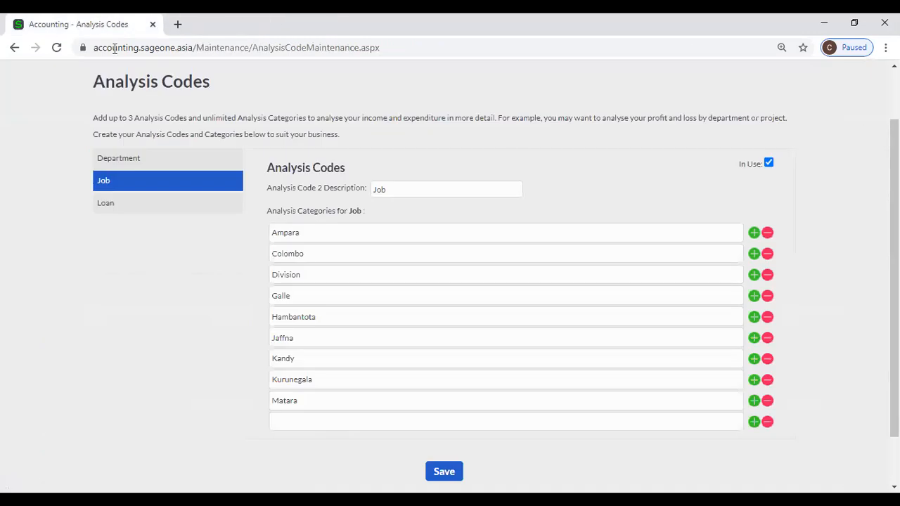
{"action": "scroll", "coordinate": [593, 132], "scroll_direction": "up", "scroll_amount": 1}
{"action": "mouse_move", "coordinate": [540, 110]}
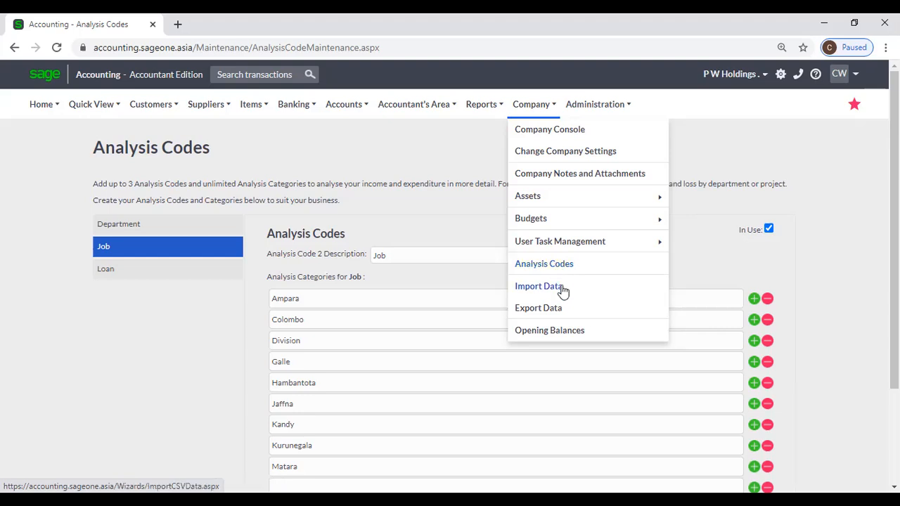
{"action": "left_click", "coordinate": [562, 291]}
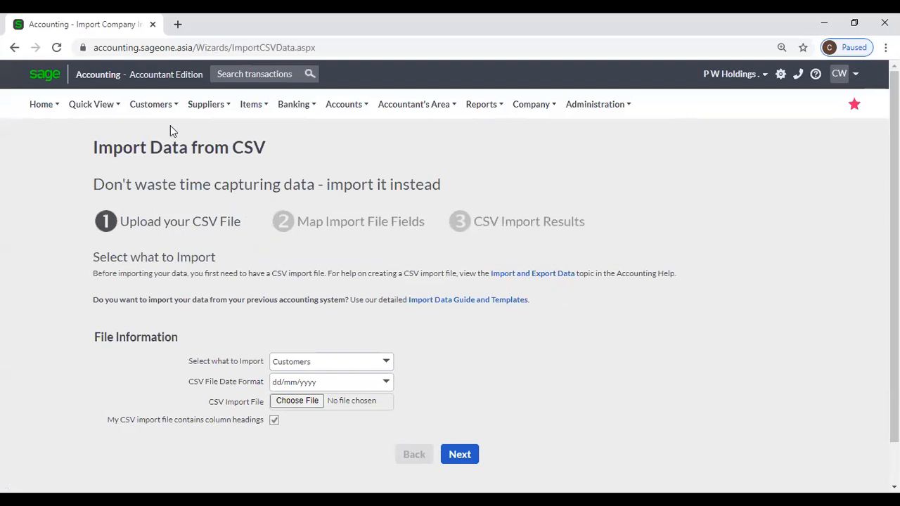
{"action": "left_click", "coordinate": [158, 106]}
{"action": "mouse_move", "coordinate": [239, 115]}
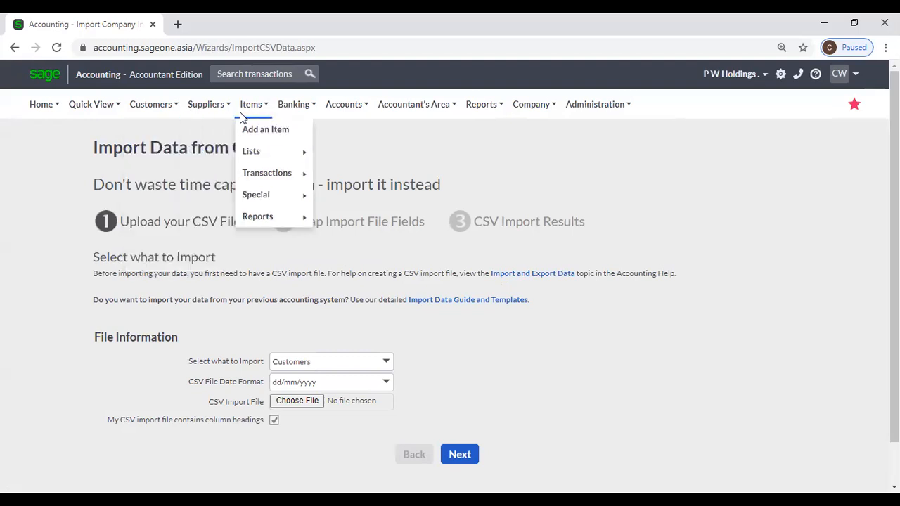
{"action": "mouse_move", "coordinate": [370, 106]}
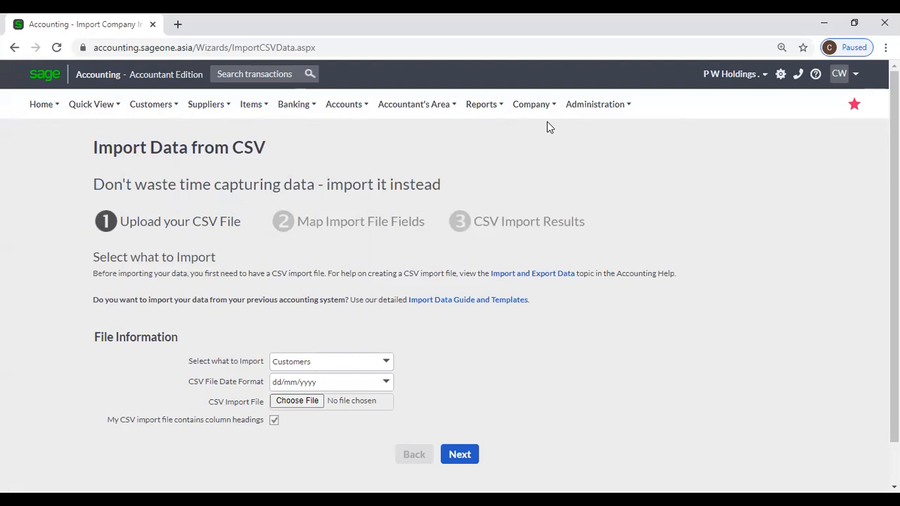
{"action": "left_click", "coordinate": [532, 114]}
{"action": "left_click", "coordinate": [151, 106]}
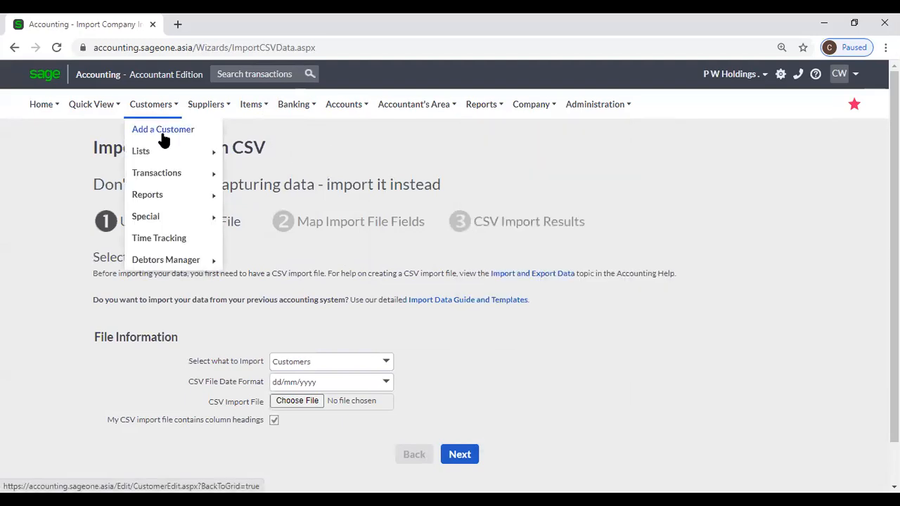
- Reload the company's Import Data page and examine its CSV file information options
{"action": "left_click", "coordinate": [535, 113]}
{"action": "left_click", "coordinate": [562, 288]}
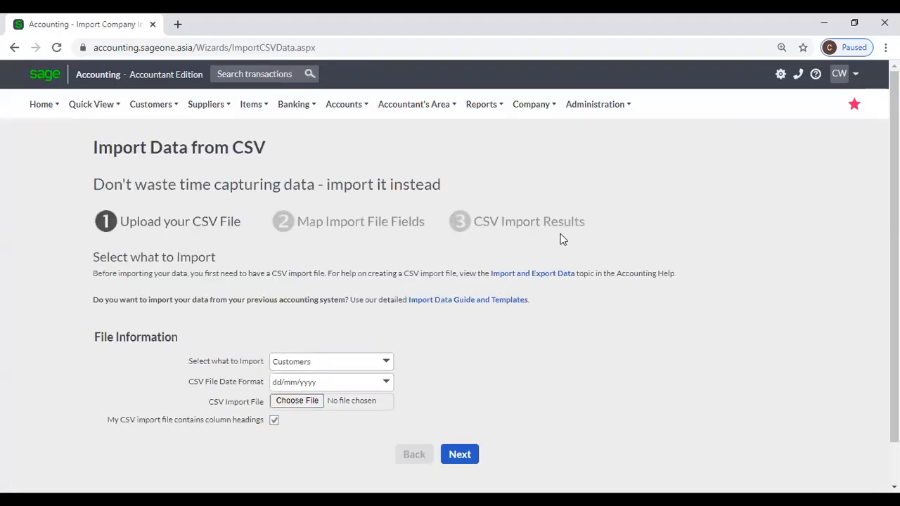
{"action": "scroll", "coordinate": [495, 324], "scroll_direction": "down", "scroll_amount": 2}
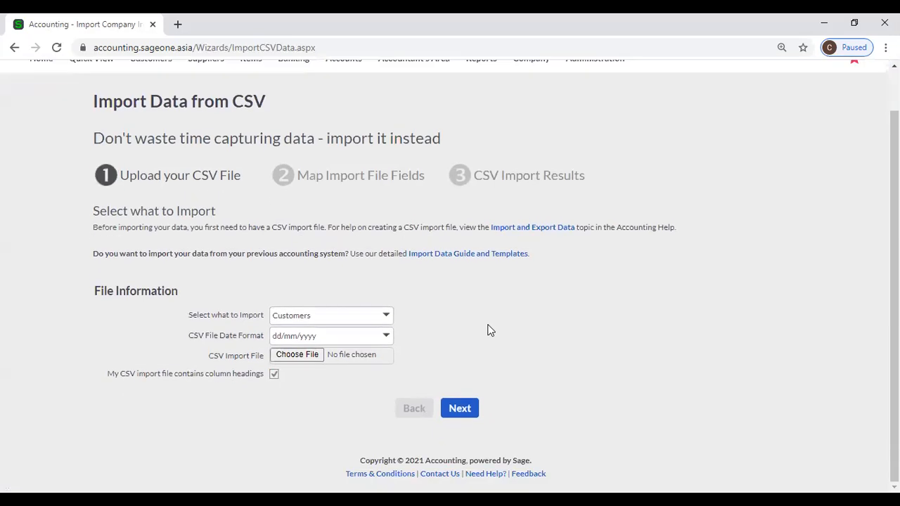
- Examine the data types available for CSV import and keep Customers as the data to import
{"action": "left_click", "coordinate": [385, 317]}
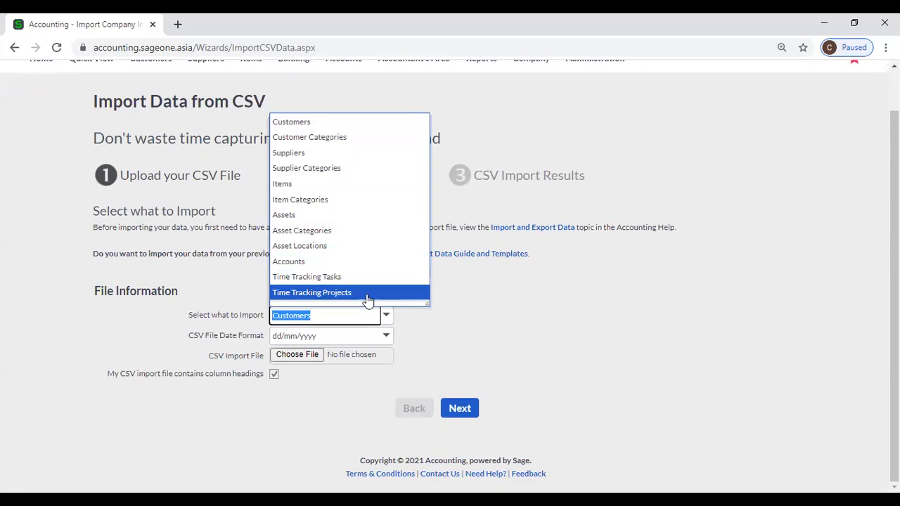
{"action": "left_click", "coordinate": [628, 352]}
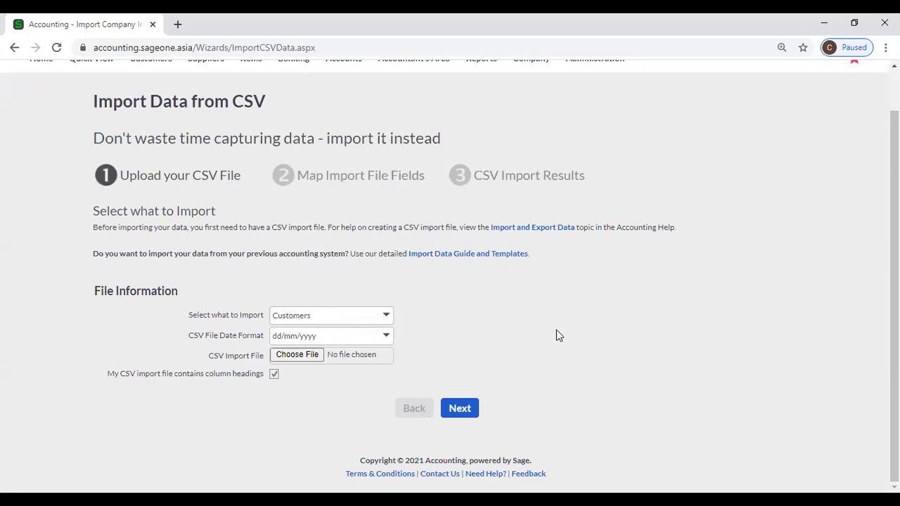
{"action": "scroll", "coordinate": [554, 274], "scroll_direction": "up", "scroll_amount": 1}
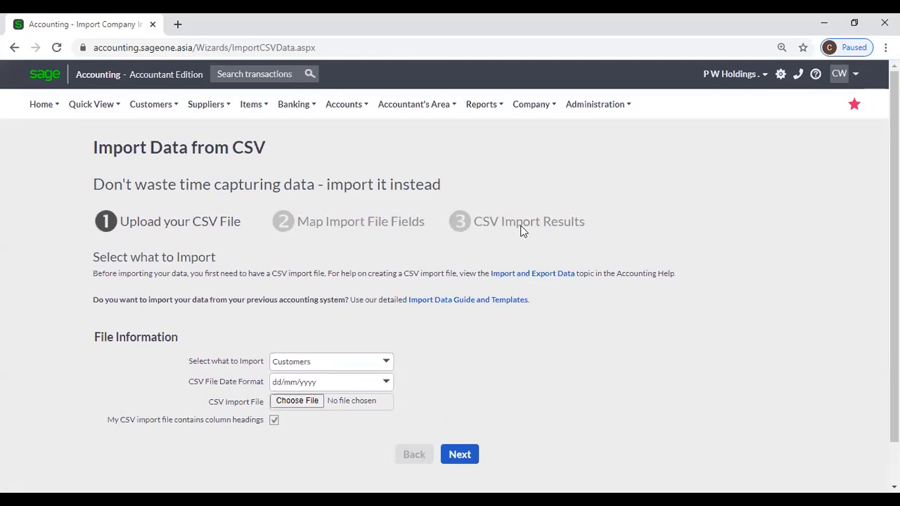
{"action": "mouse_move", "coordinate": [525, 105]}
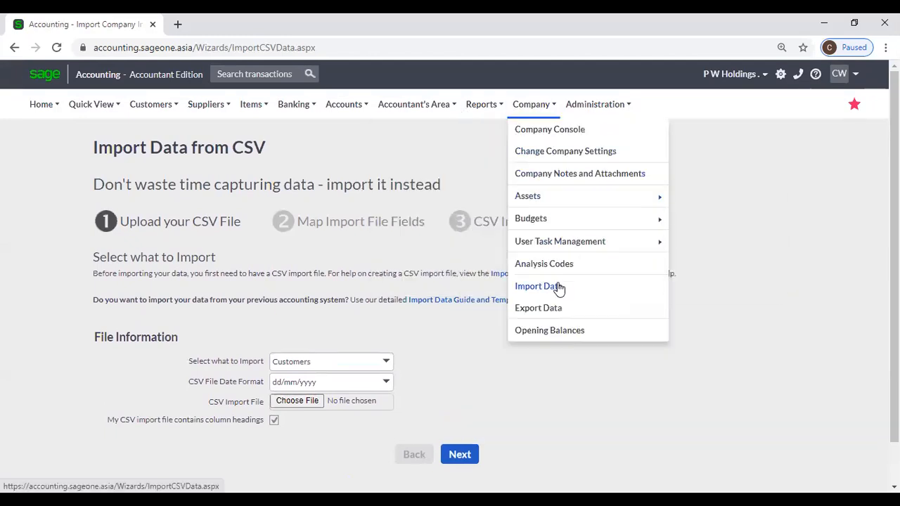
{"action": "left_click", "coordinate": [386, 362]}
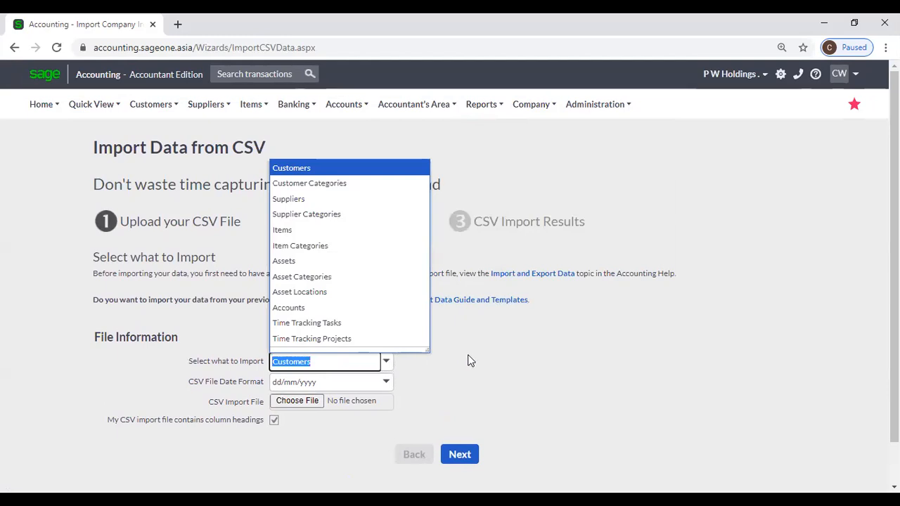
{"action": "left_click", "coordinate": [469, 360]}
{"action": "left_click", "coordinate": [383, 361]}
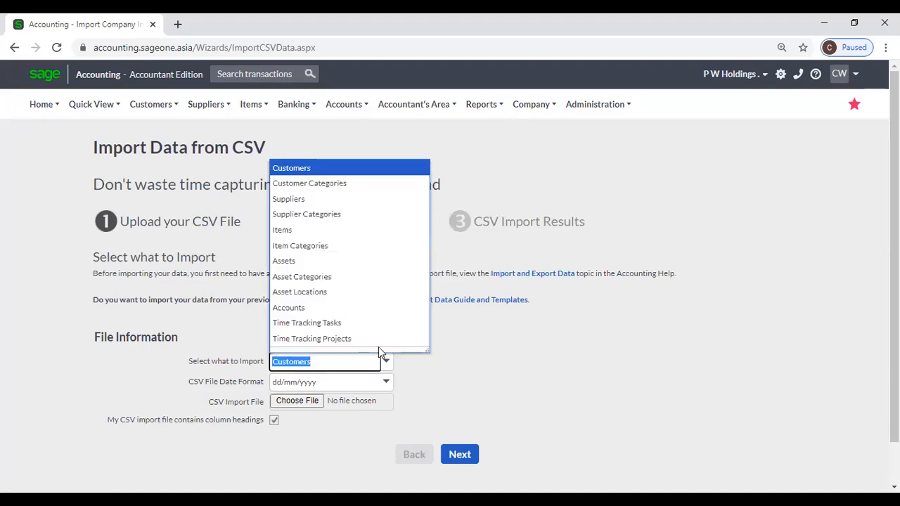
{"action": "left_click", "coordinate": [325, 171]}
{"action": "left_click", "coordinate": [492, 342]}
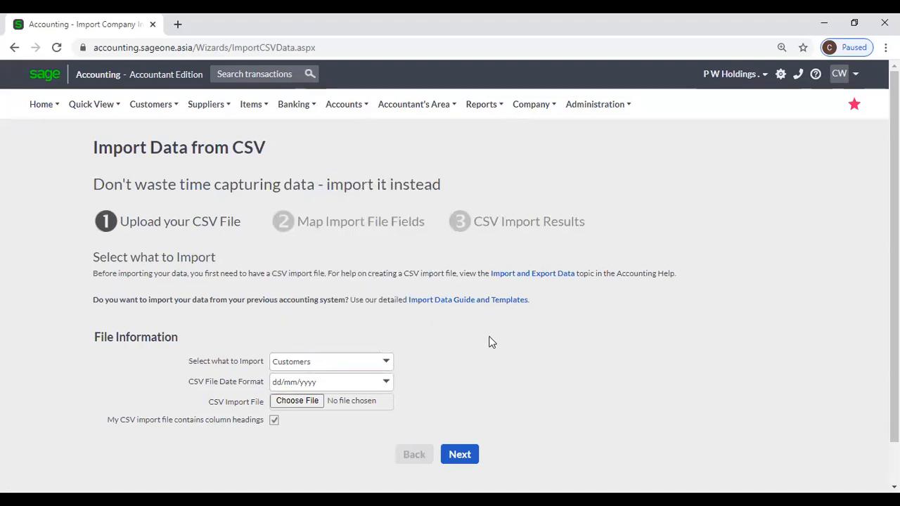
- Open the Import Data Guide and Templates page, download the Customer Import Template and open it in Excel
{"action": "left_click", "coordinate": [463, 303]}
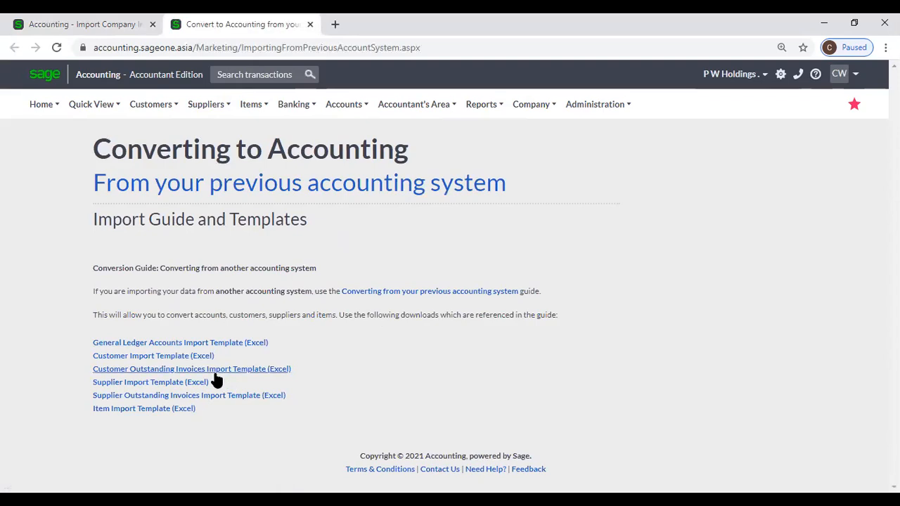
{"action": "left_click", "coordinate": [178, 357]}
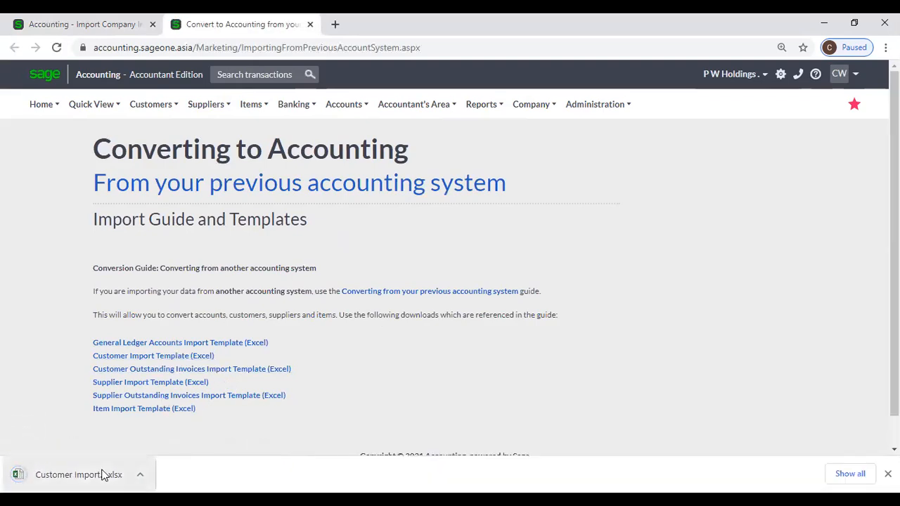
{"action": "left_click", "coordinate": [102, 474]}
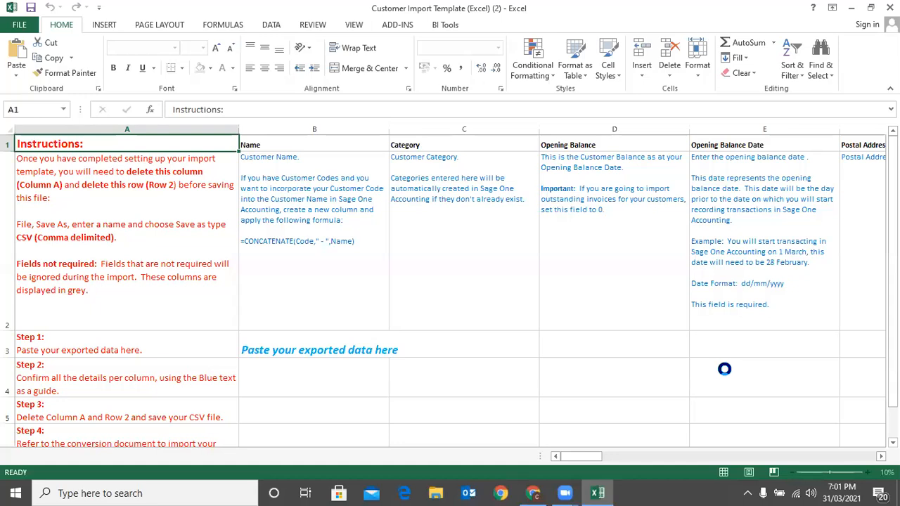
{"action": "left_click", "coordinate": [724, 369]}
- Examine the template's instructions, the guidance for Name, Category, Opening Balance and Opening Balance Date, and the blank entry cells
{"action": "left_click", "coordinate": [156, 212]}
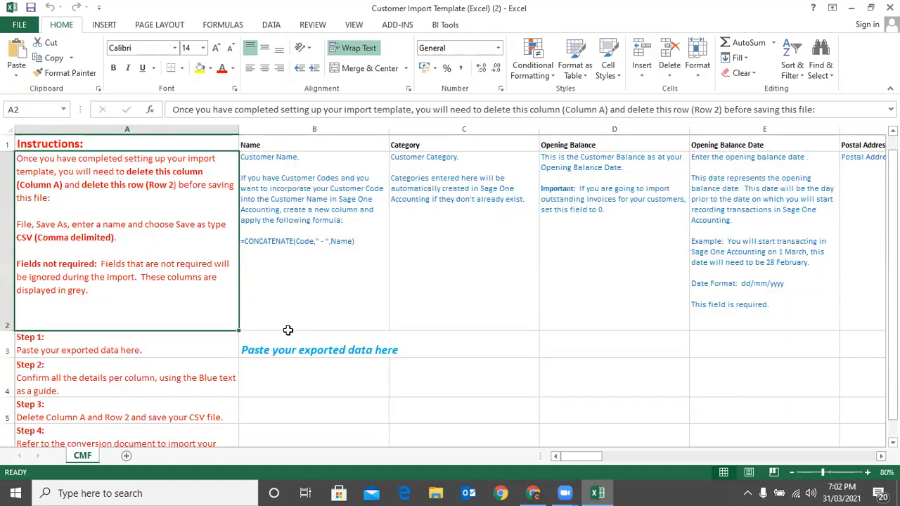
{"action": "left_click", "coordinate": [337, 277]}
{"action": "left_click", "coordinate": [492, 285]}
{"action": "left_click", "coordinate": [611, 287]}
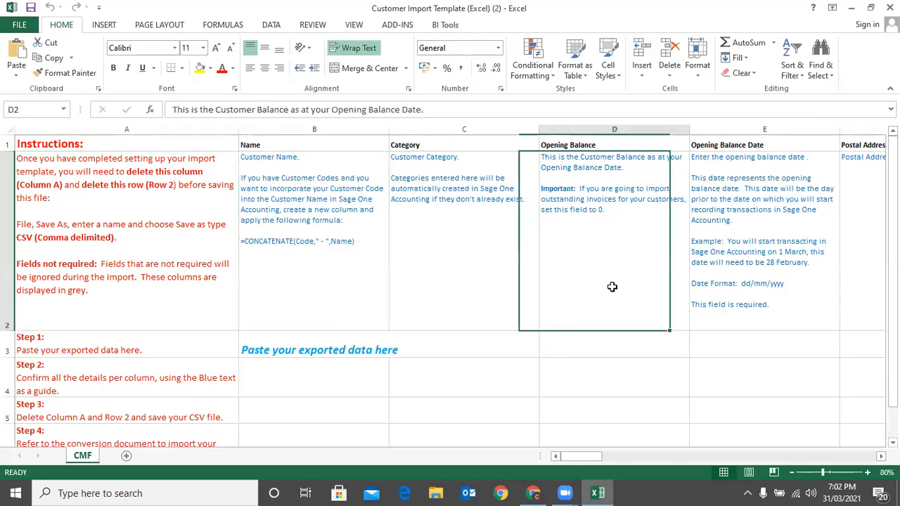
{"action": "left_click", "coordinate": [734, 289]}
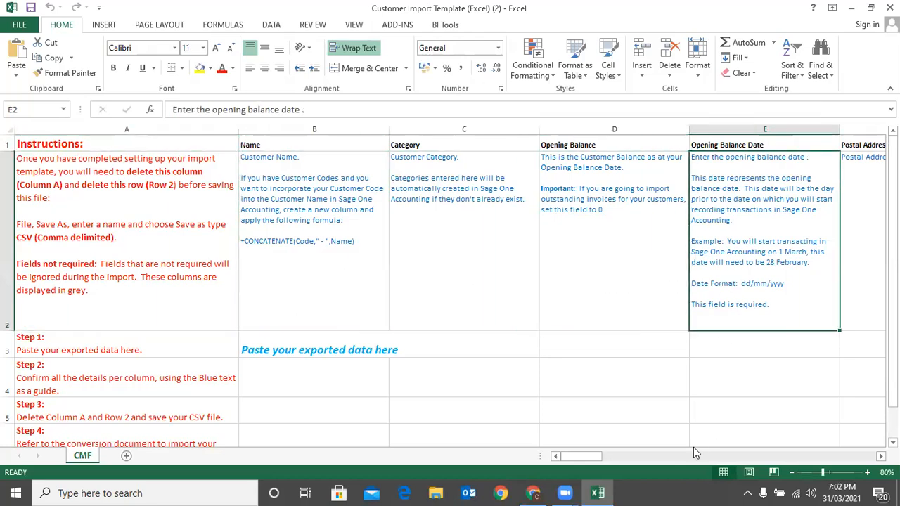
{"action": "left_click_drag", "start_coordinate": [588, 457], "coordinate": [437, 452]}
{"action": "double_click", "coordinate": [310, 370]}
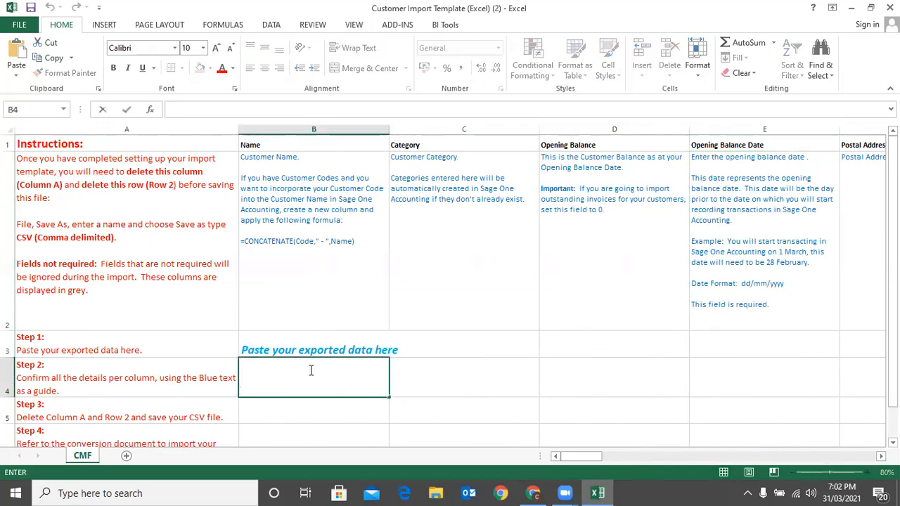
{"action": "left_click", "coordinate": [442, 378]}
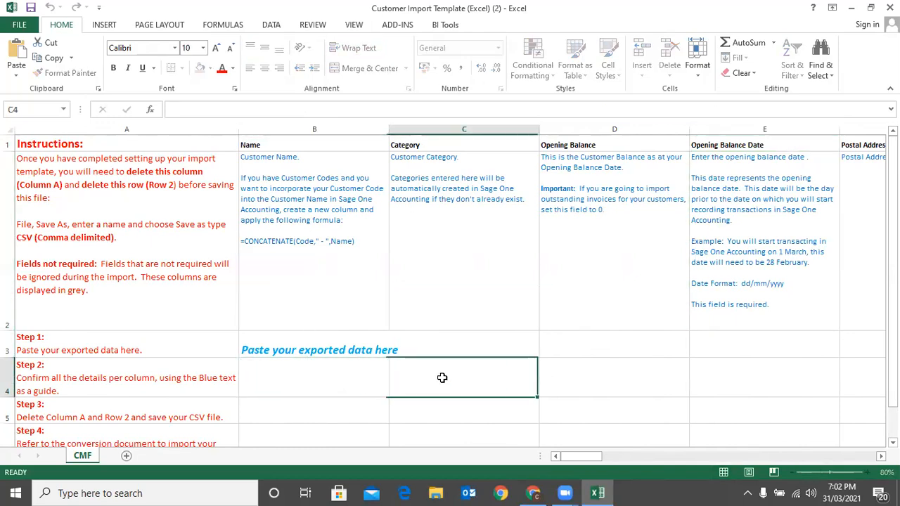
{"action": "left_click", "coordinate": [578, 382]}
{"action": "left_click_drag", "start_coordinate": [592, 456], "coordinate": [542, 450]}
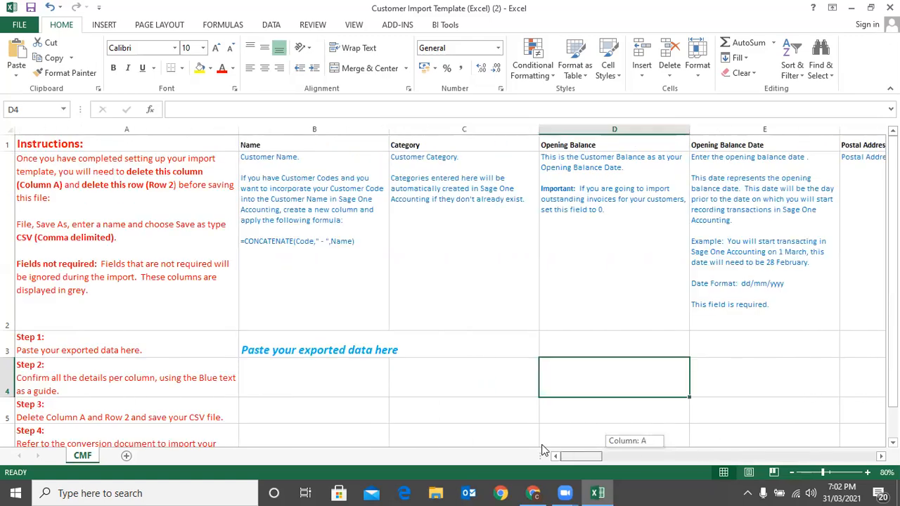
{"action": "left_click_drag", "start_coordinate": [455, 452], "coordinate": [457, 450]}
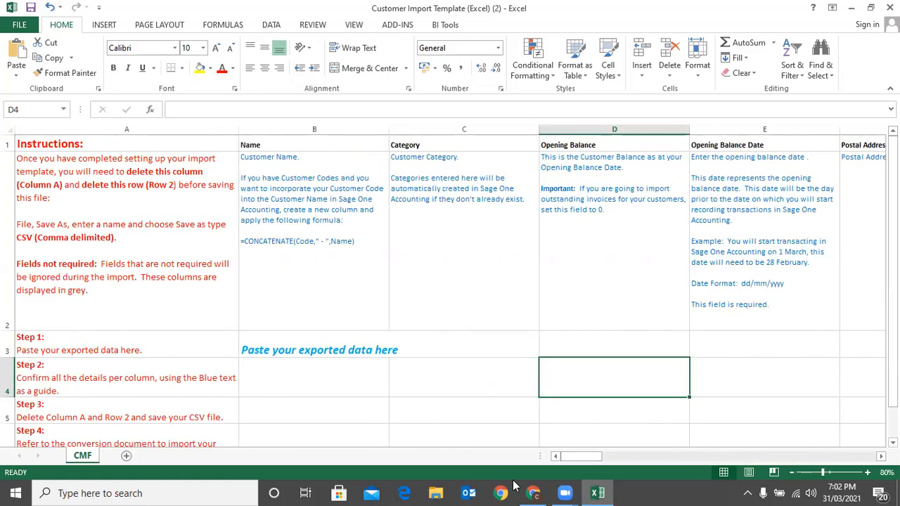
- Switch back to the browser's Import Data from CSV page and open a blank new customer form
{"action": "left_click", "coordinate": [532, 492]}
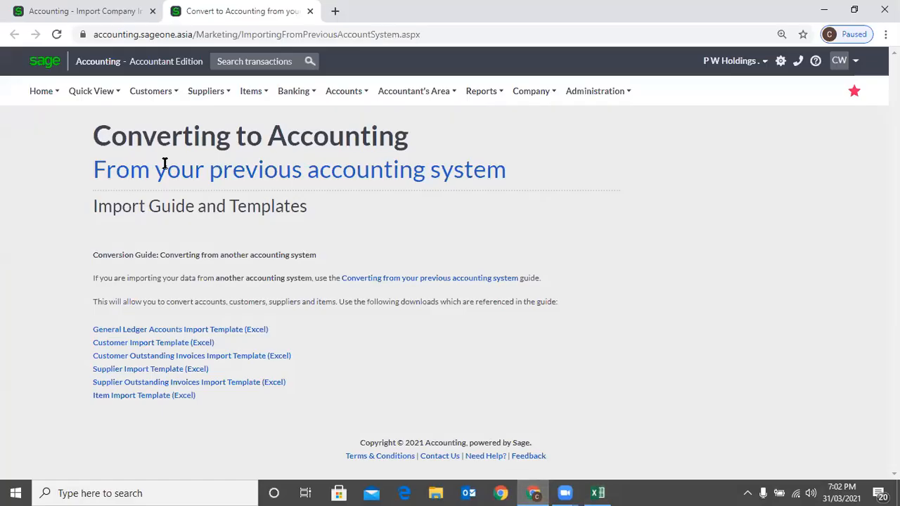
{"action": "left_click", "coordinate": [103, 17]}
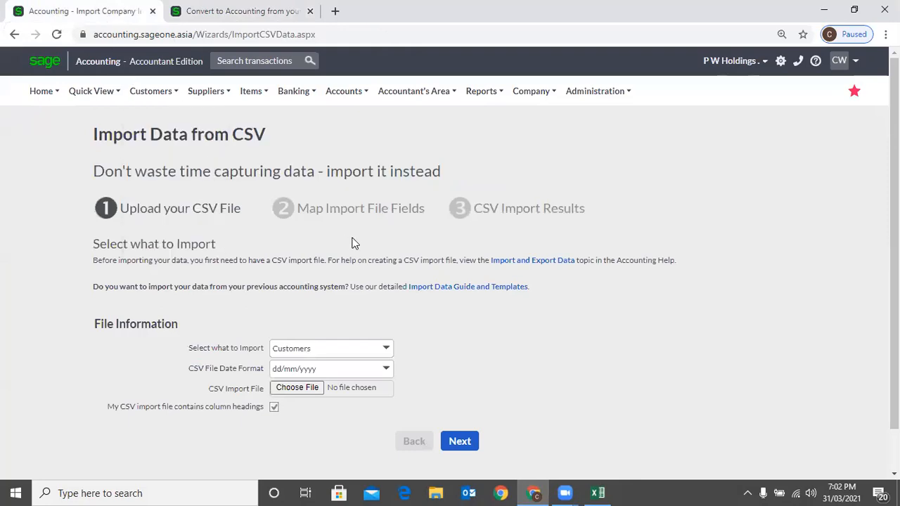
{"action": "mouse_move", "coordinate": [143, 91]}
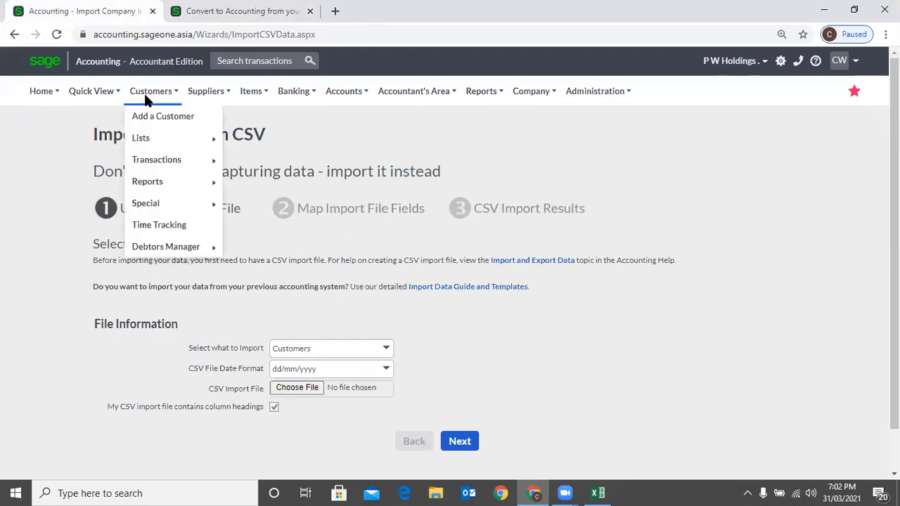
{"action": "mouse_move", "coordinate": [169, 145]}
{"action": "left_click", "coordinate": [166, 127]}
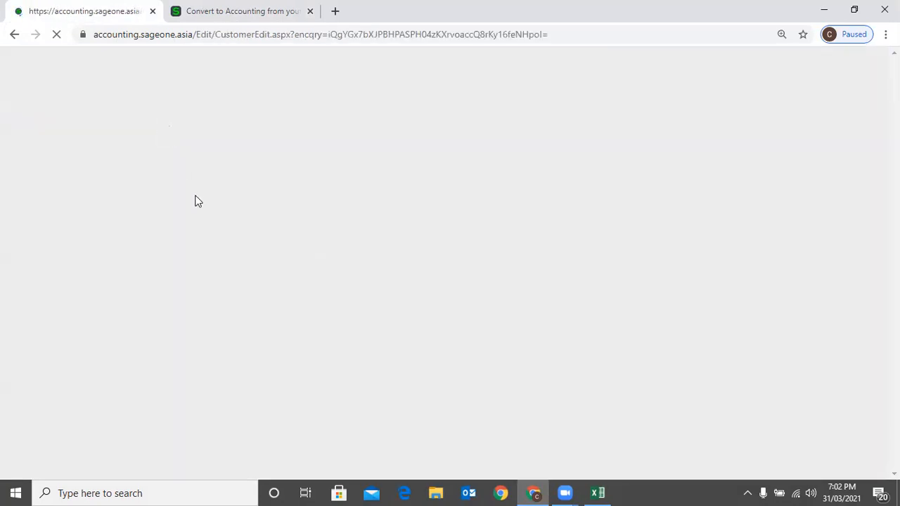
- Export the company's Customers data to CSV with the dd/mm/yyyy date format and open the downloaded file in Excel
{"action": "mouse_move", "coordinate": [532, 91]}
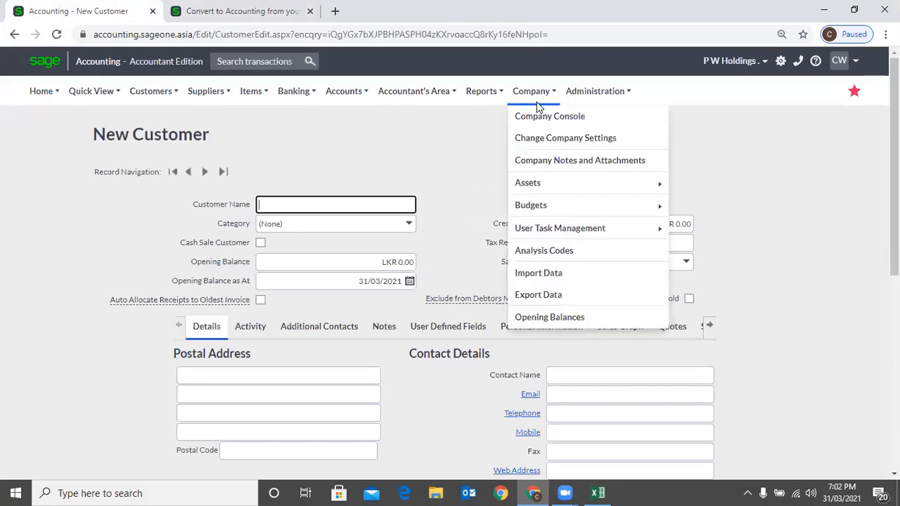
{"action": "left_click", "coordinate": [552, 298]}
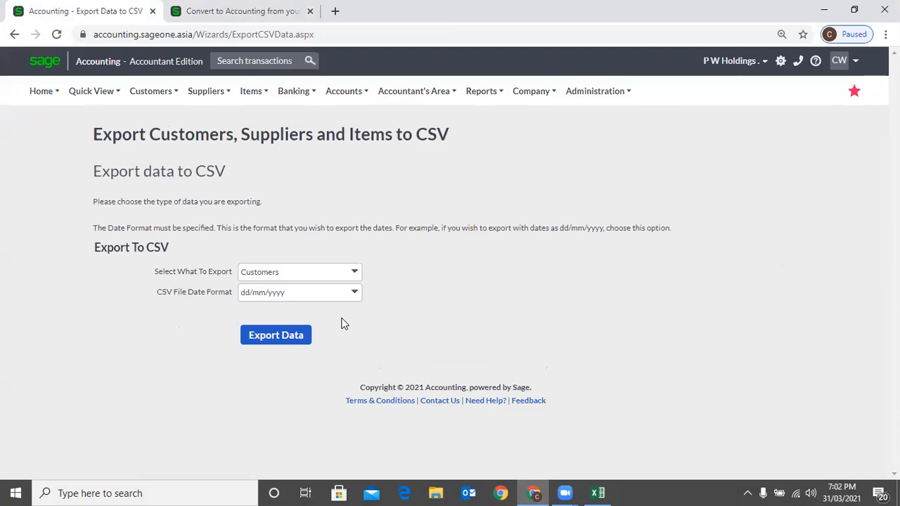
{"action": "left_click", "coordinate": [299, 334]}
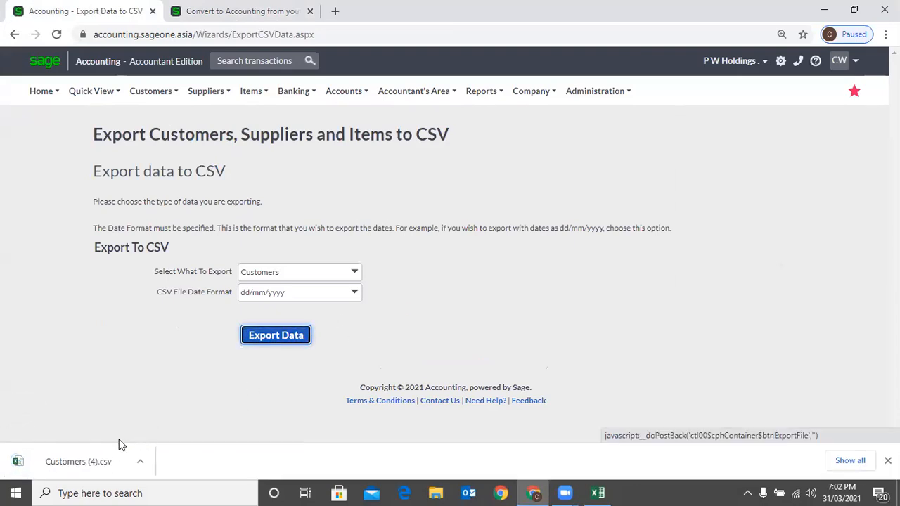
{"action": "left_click", "coordinate": [103, 460]}
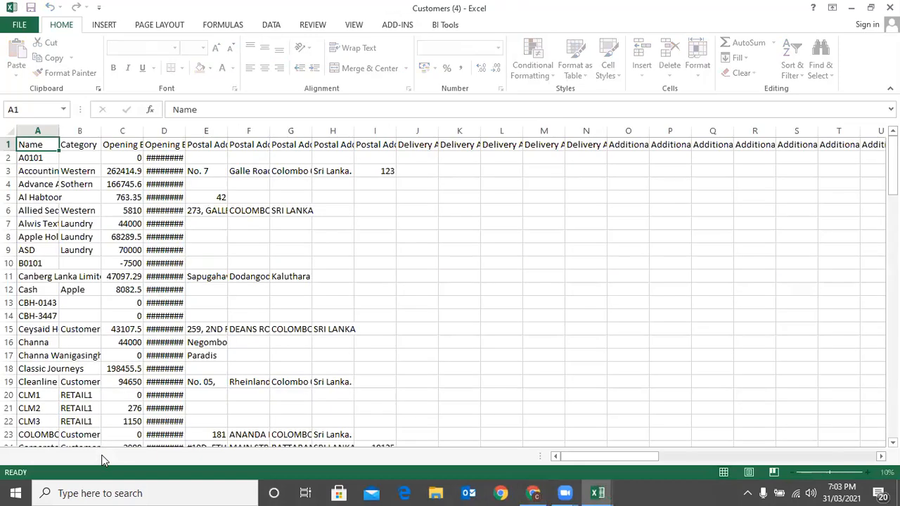
- Widen the Opening Balance Date column to fit its dates and delete all customer rows from row 3 down
{"action": "double_click", "coordinate": [185, 131]}
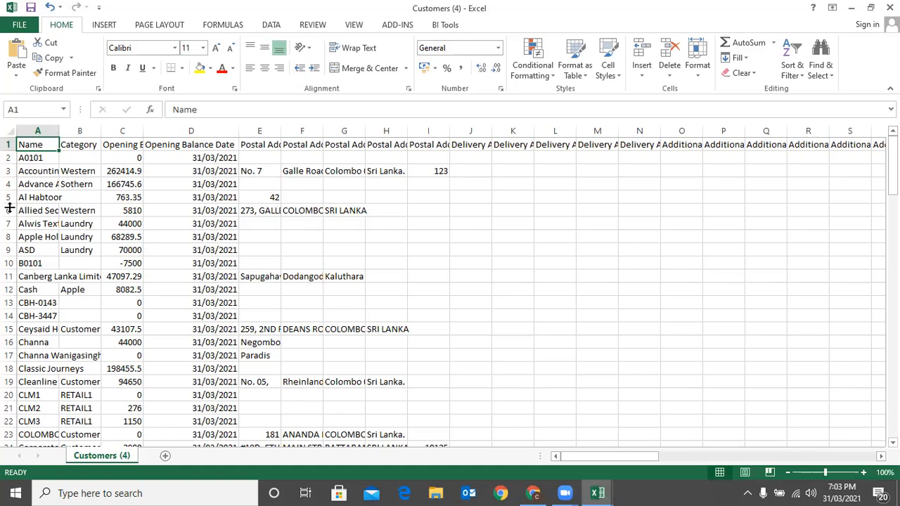
{"action": "left_click", "coordinate": [10, 170]}
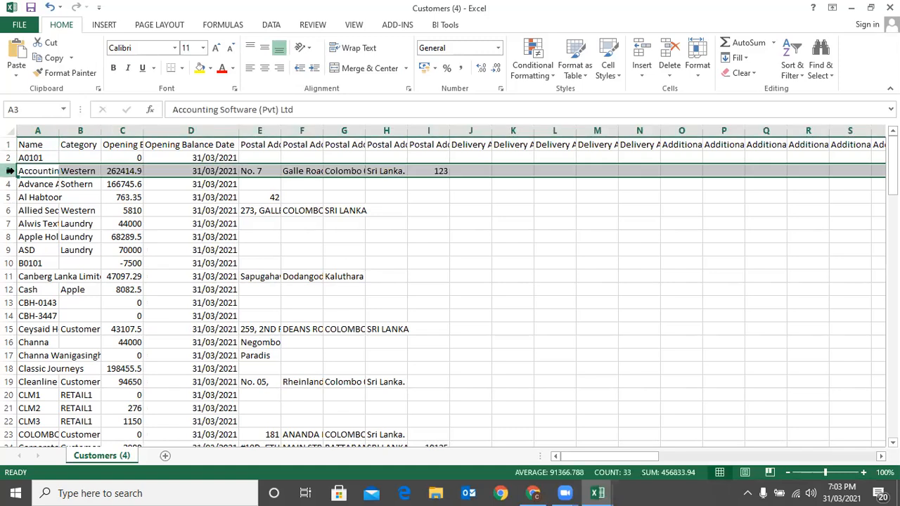
{"action": "key", "text": "shift+Down"}
{"action": "key", "text": "shift+Down"}
{"action": "key", "text": "shift+Down"}
{"action": "key", "text": "shift+Down"}
{"action": "key", "text": "shift+Down"}
{"action": "key", "text": "shift+Down"}
{"action": "key", "text": "shift+Down"}
{"action": "key", "text": "shift+Down"}
{"action": "key", "text": "shift+Down"}
{"action": "key", "text": "shift+Down"}
{"action": "key", "text": "shift+Down"}
{"action": "key", "text": "ctrl+shift+Down"}
{"action": "key", "text": "ctrl+shift+Down"}
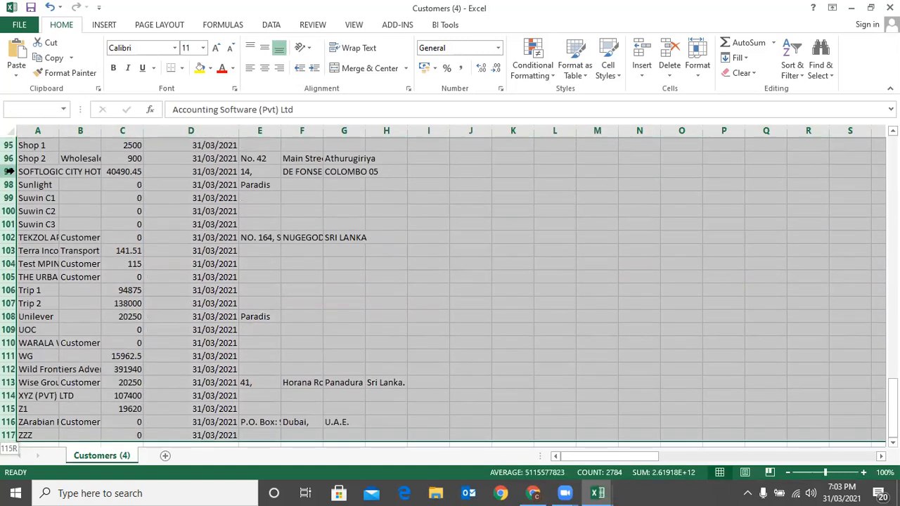
{"action": "key", "text": "ctrl+minus"}
{"action": "left_click", "coordinate": [71, 183]}
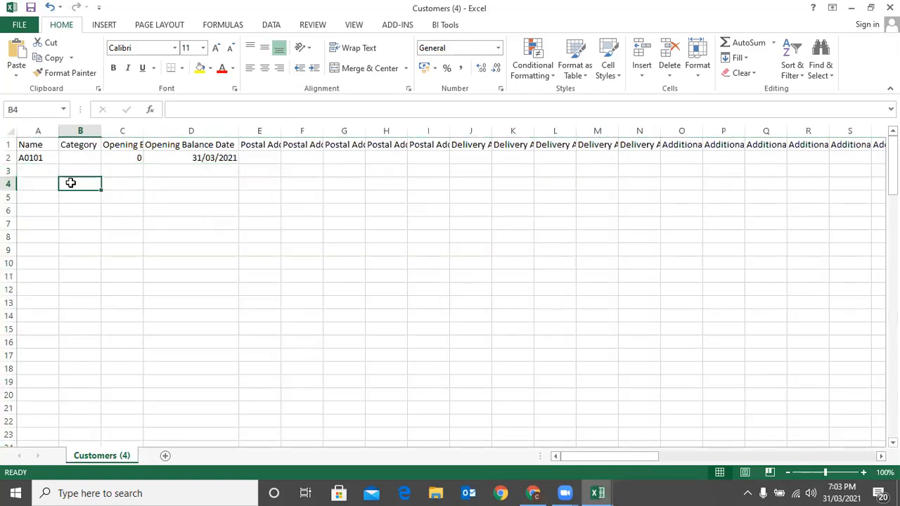
{"action": "left_click", "coordinate": [49, 175]}
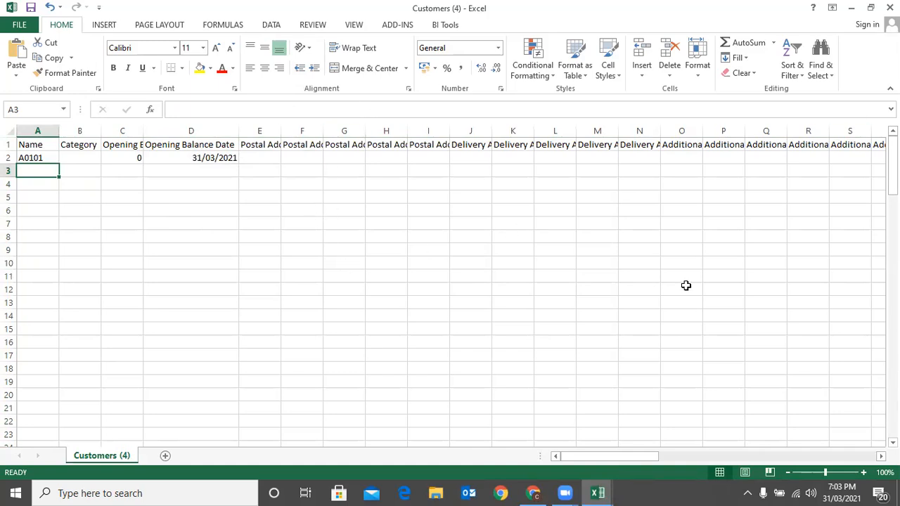
- Save the trimmed Customers (4).csv file and keep the workbook open
{"action": "key", "text": "ctrl+s"}
{"action": "left_click", "coordinate": [394, 284]}
{"action": "left_click", "coordinate": [890, 7]}
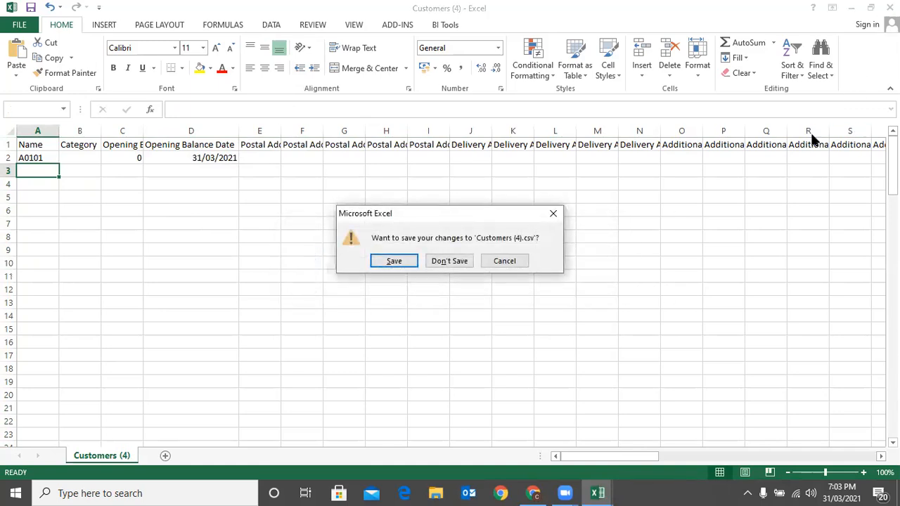
{"action": "left_click", "coordinate": [504, 261]}
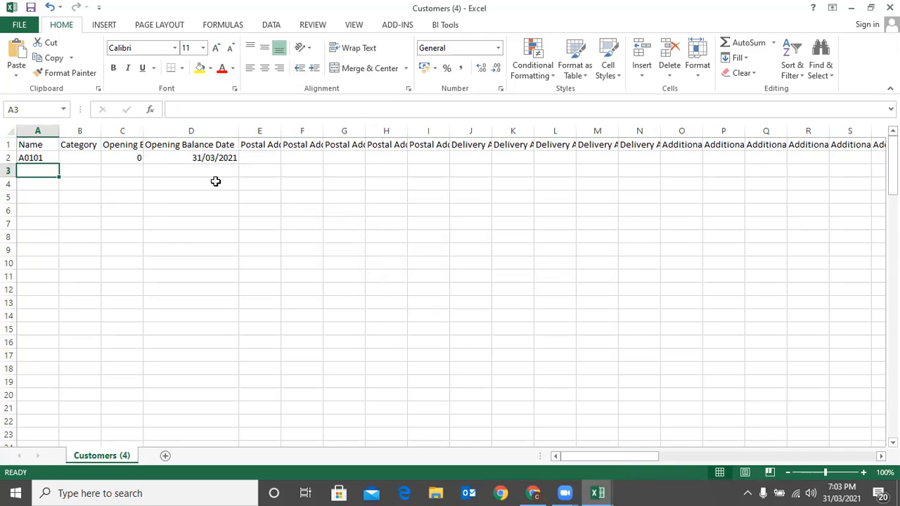
- Review the remaining columns of the customer CSV, close it without saving again, and return to the browser's export page
{"action": "left_click_drag", "start_coordinate": [605, 458], "coordinate": [814, 460]}
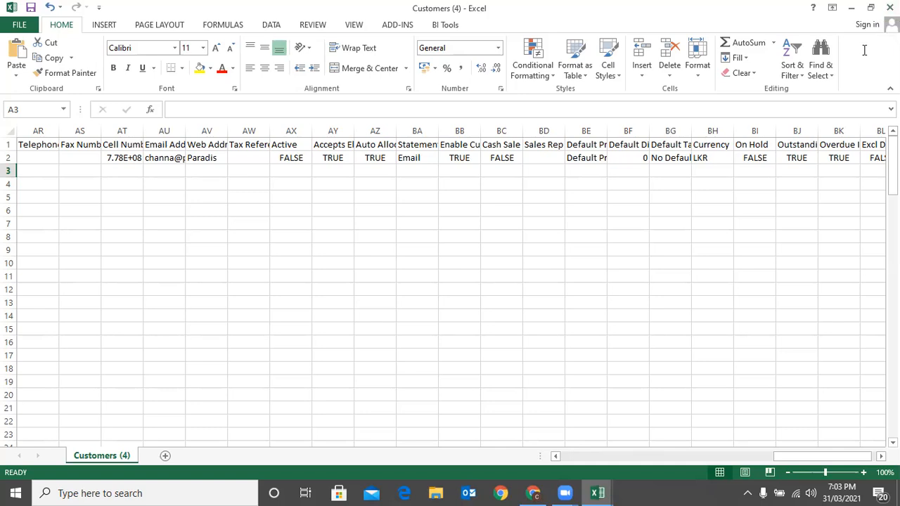
{"action": "left_click", "coordinate": [889, 7]}
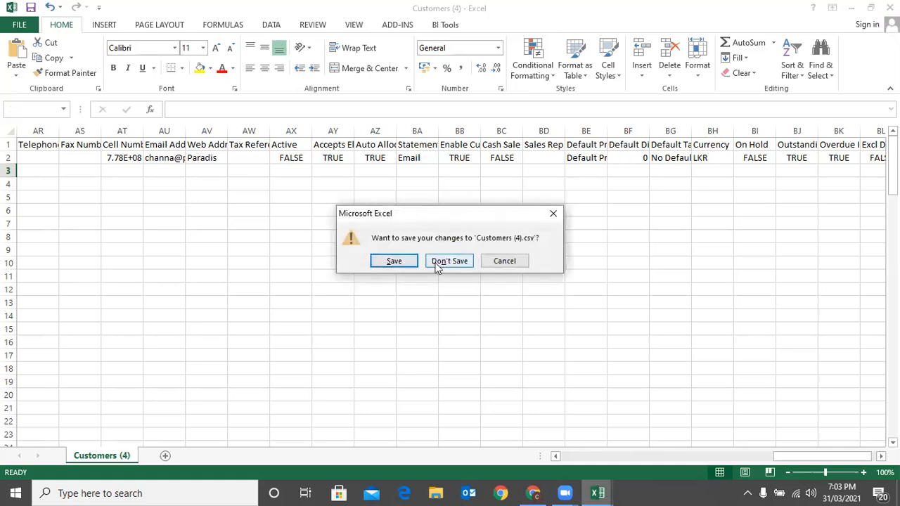
{"action": "left_click", "coordinate": [440, 260]}
{"action": "left_click", "coordinate": [536, 492]}
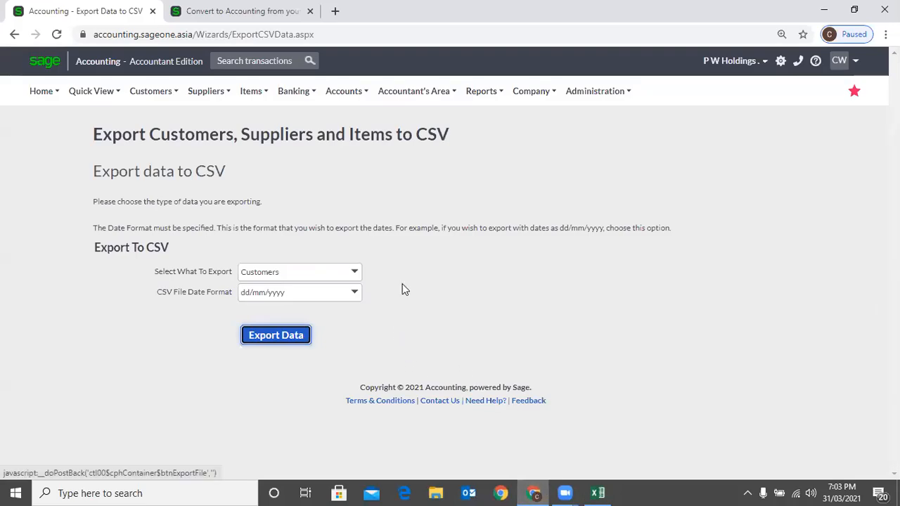
- Open the company's Import Data page and examine the available import types, leaving Customers selected
{"action": "left_click", "coordinate": [533, 97]}
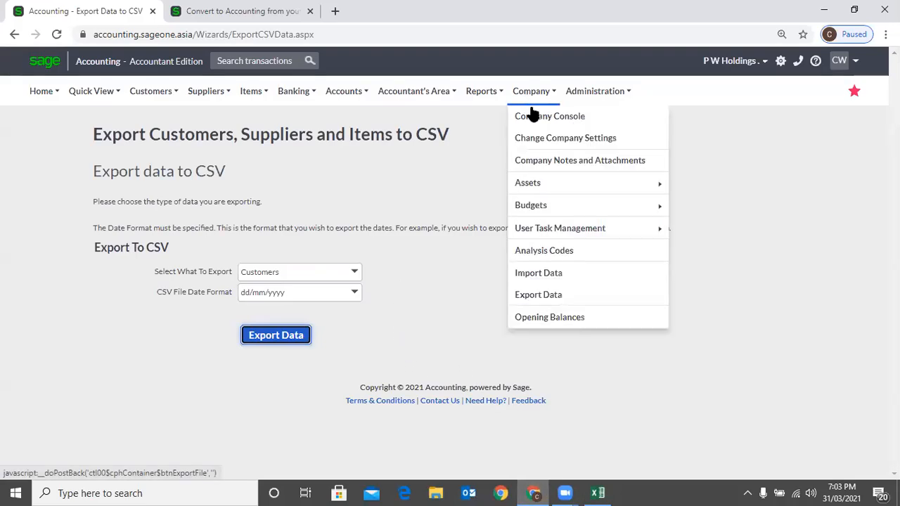
{"action": "left_click", "coordinate": [546, 273]}
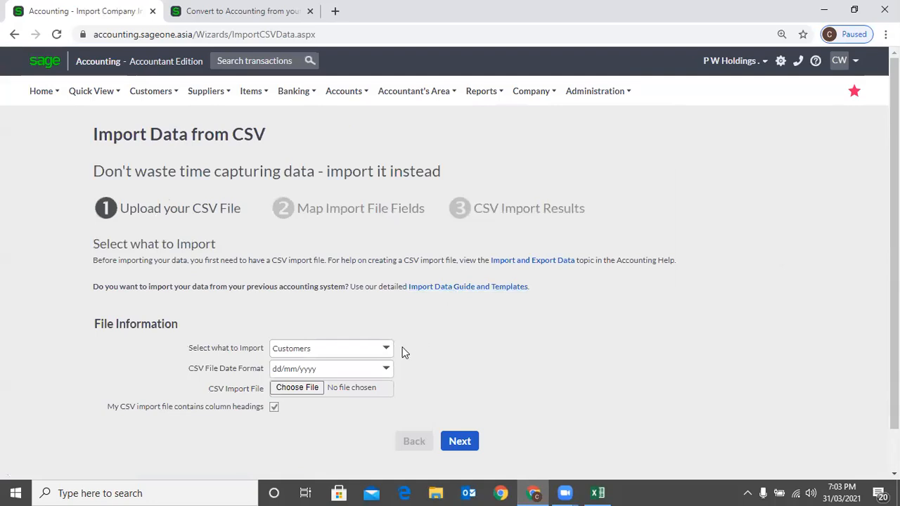
{"action": "left_click", "coordinate": [387, 349]}
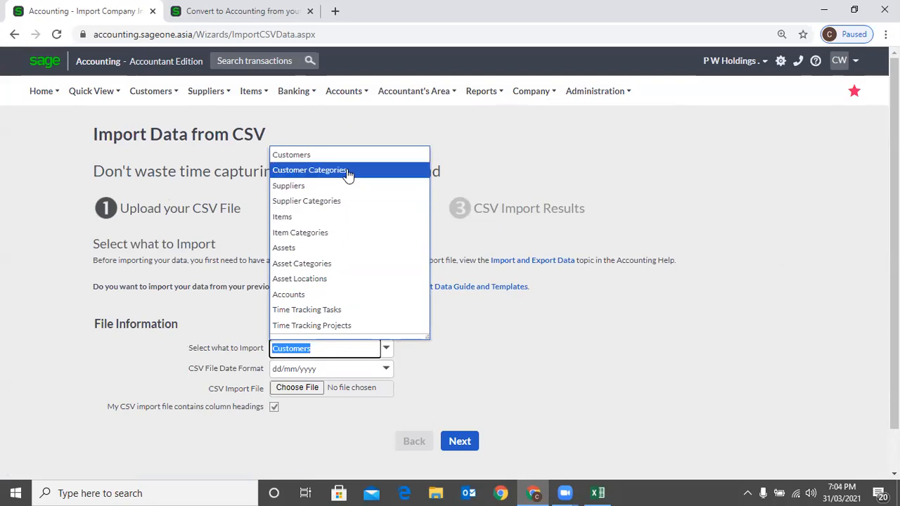
{"action": "left_click", "coordinate": [722, 192]}
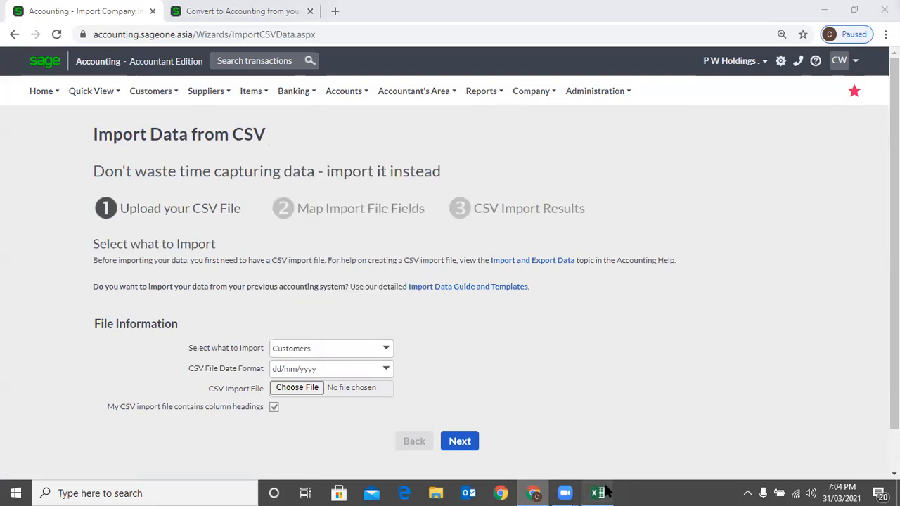
- Examine the instructions and column guidance in the Customer Import Template in Excel, and return to the browser's CSV import page
{"action": "left_click", "coordinate": [608, 492]}
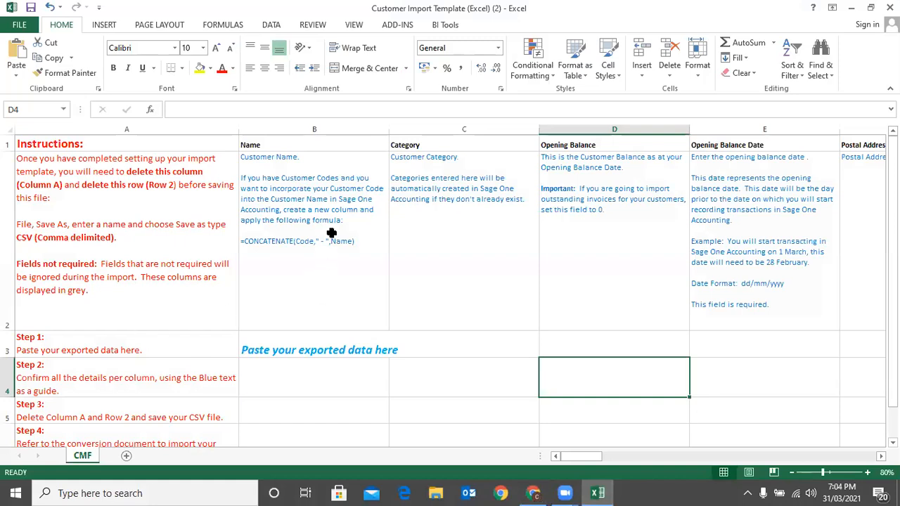
{"action": "left_click", "coordinate": [342, 384]}
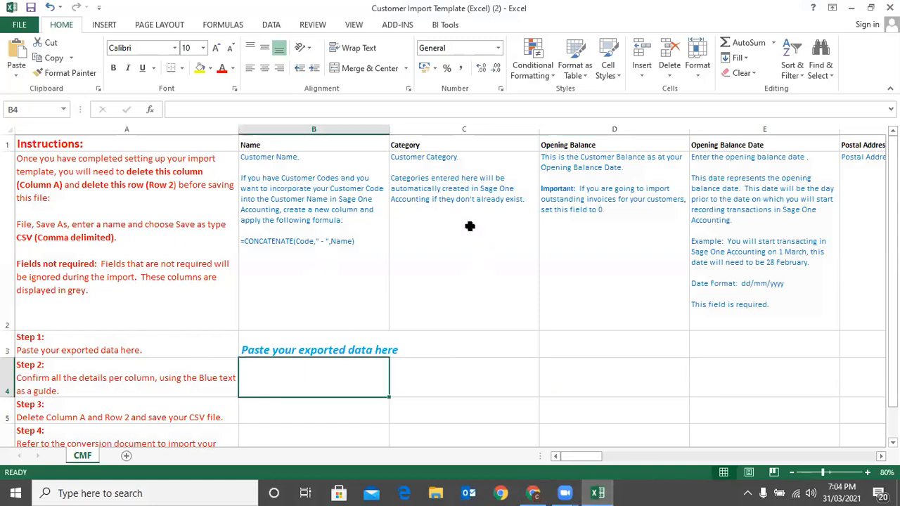
{"action": "left_click", "coordinate": [466, 386]}
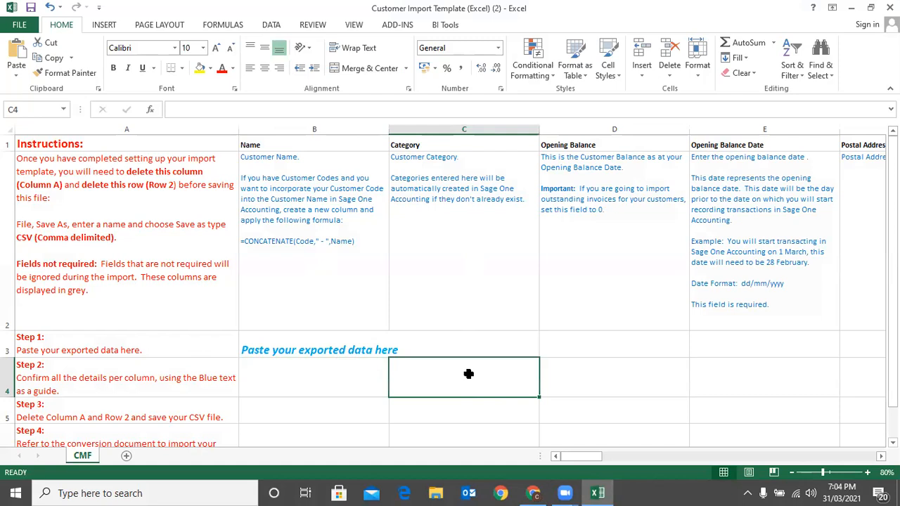
{"action": "left_click", "coordinate": [321, 386]}
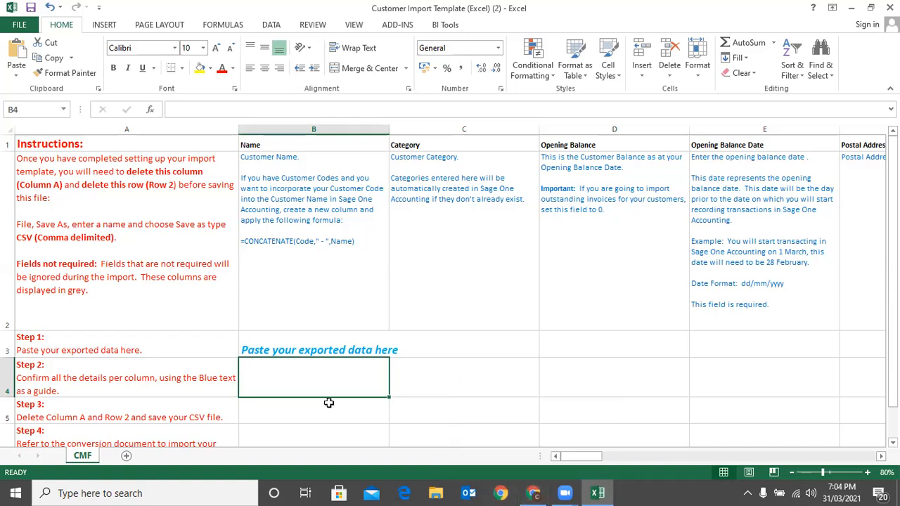
{"action": "left_click", "coordinate": [420, 381]}
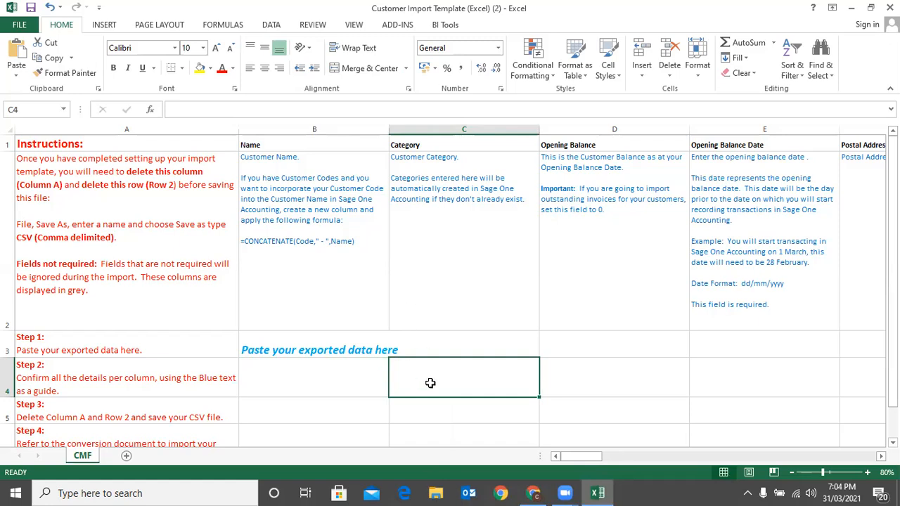
{"action": "left_click", "coordinate": [644, 382]}
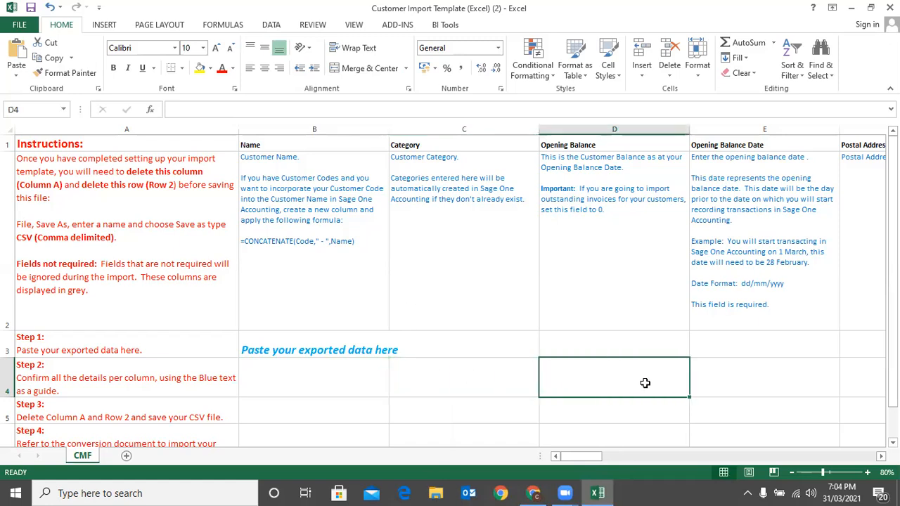
{"action": "scroll", "coordinate": [646, 382], "scroll_direction": "down", "scroll_amount": 1}
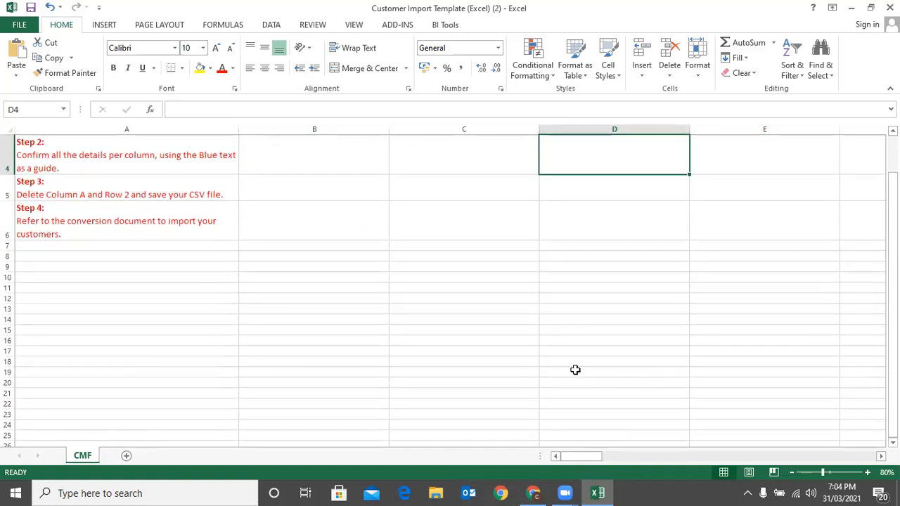
{"action": "scroll", "coordinate": [575, 369], "scroll_direction": "up", "scroll_amount": 1}
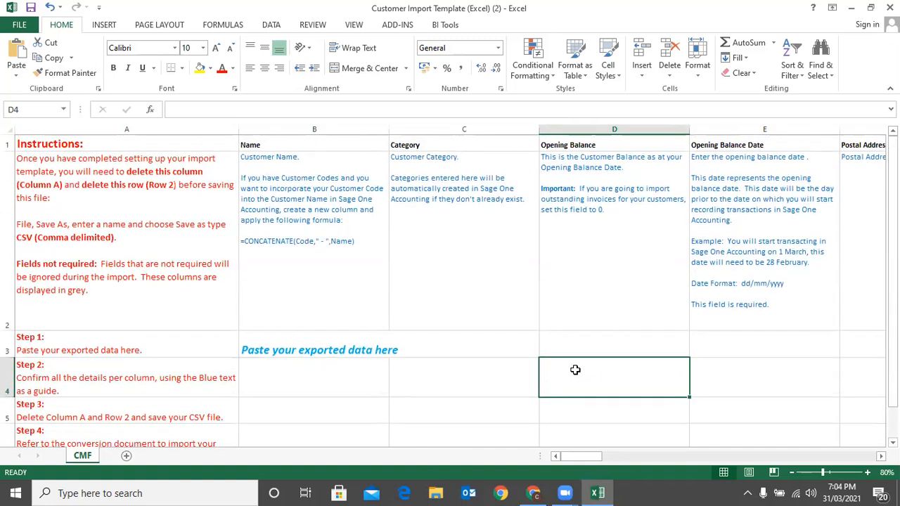
{"action": "left_click", "coordinate": [509, 371]}
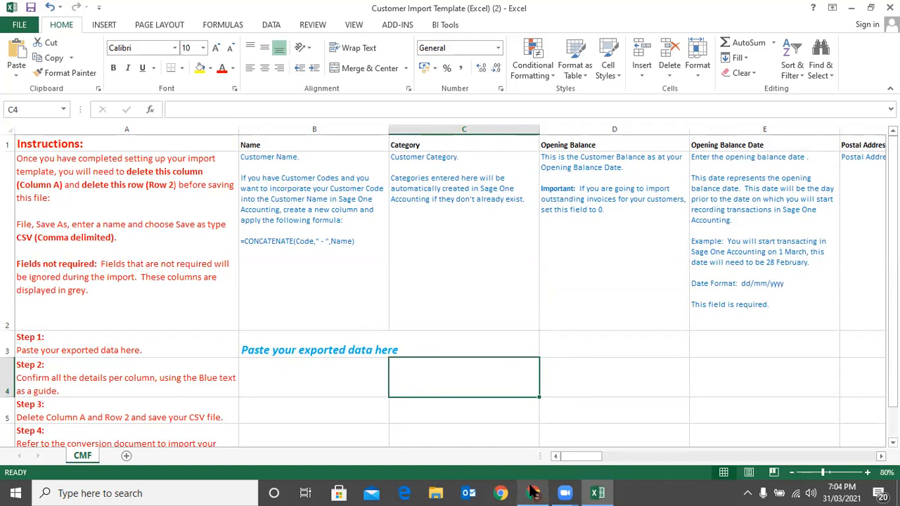
{"action": "left_click", "coordinate": [533, 492]}
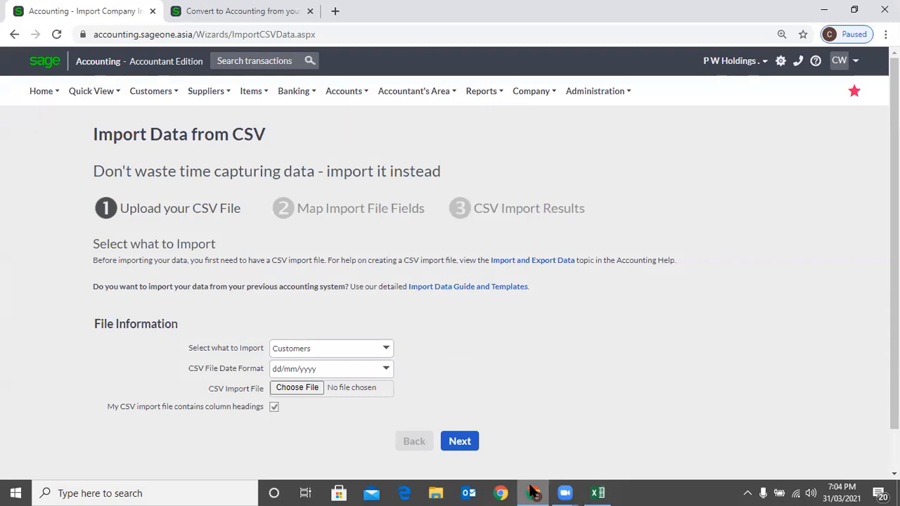
{"action": "left_click", "coordinate": [597, 492]}
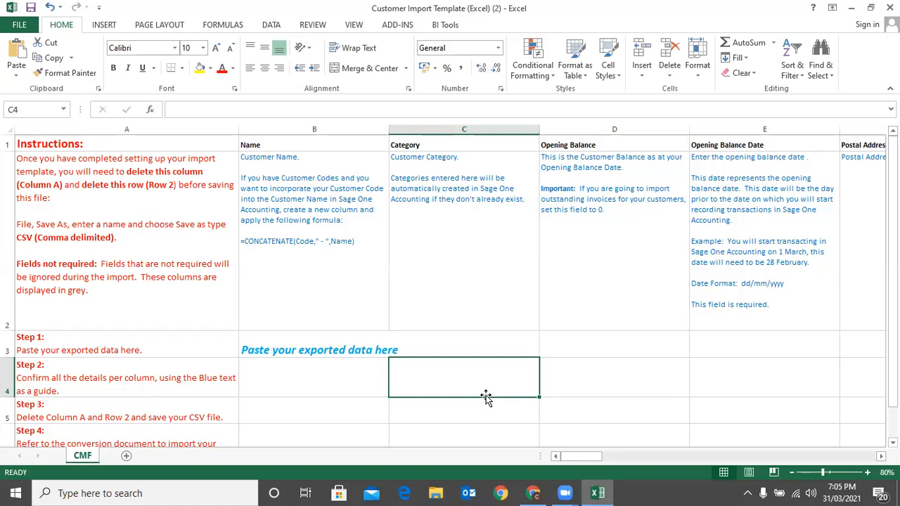
{"action": "mouse_move", "coordinate": [576, 458]}
{"action": "left_mouse_down"}
{"action": "mouse_move", "coordinate": [599, 458]}
{"action": "mouse_move", "coordinate": [582, 457]}
{"action": "left_mouse_up"}
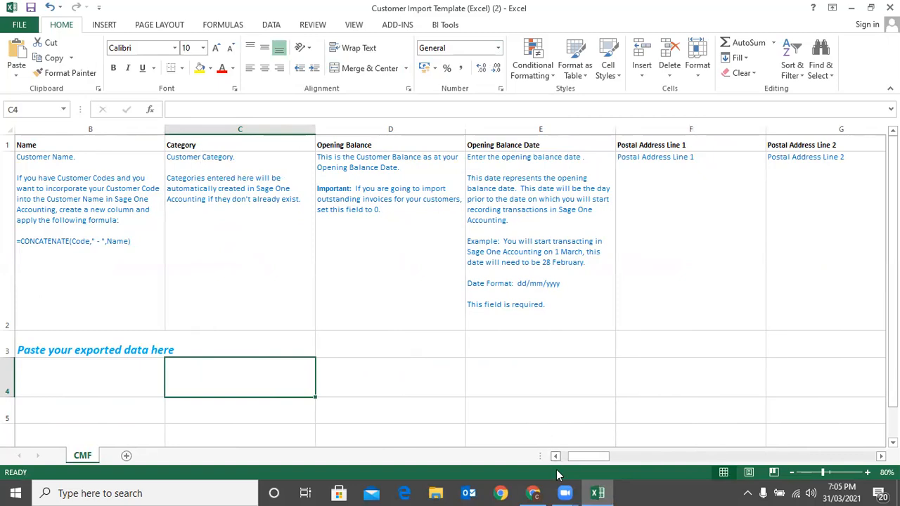
{"action": "left_click", "coordinate": [539, 492]}
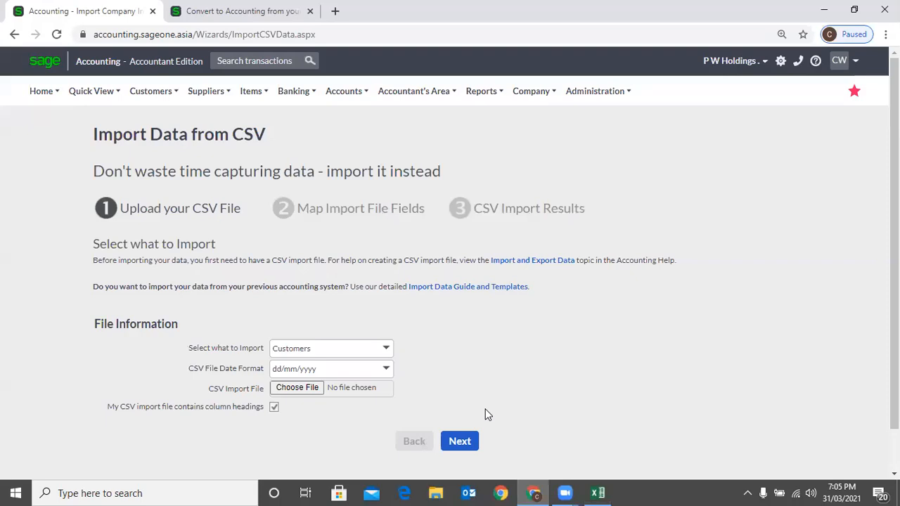
- Open the Customers (3) file from the Downloads folder in Excel and close it
{"action": "left_click", "coordinate": [435, 492]}
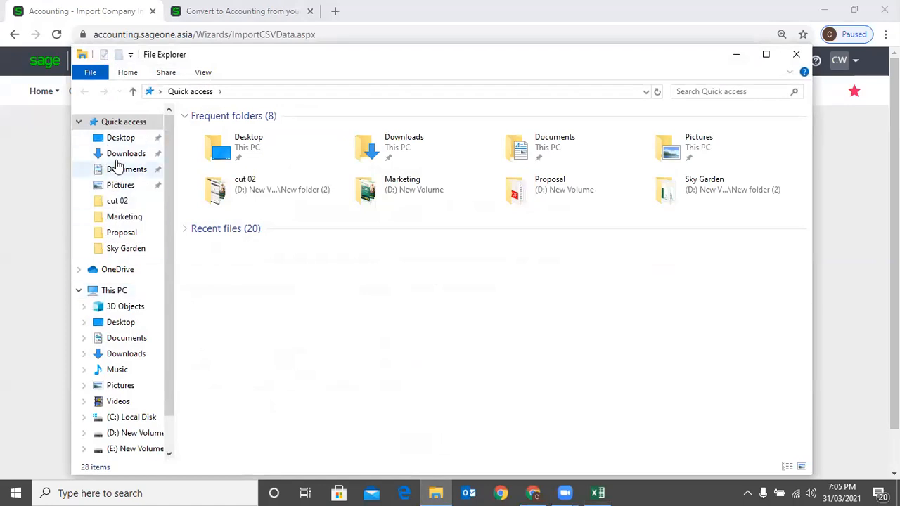
{"action": "left_click", "coordinate": [119, 138]}
{"action": "left_click", "coordinate": [123, 154]}
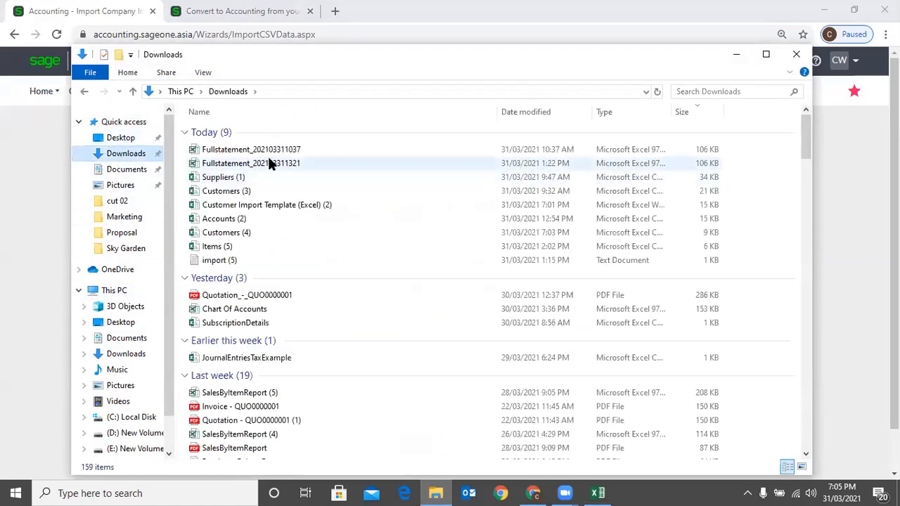
{"action": "double_click", "coordinate": [254, 185]}
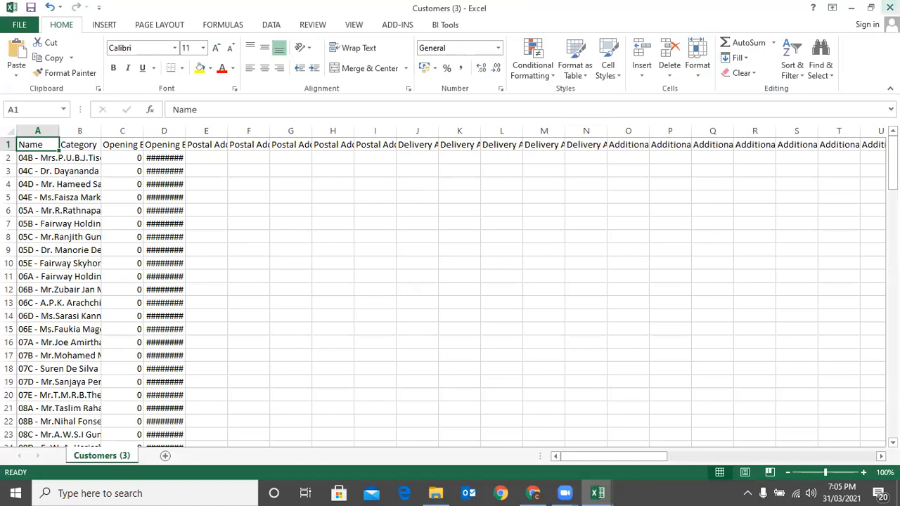
{"action": "left_click", "coordinate": [889, 8]}
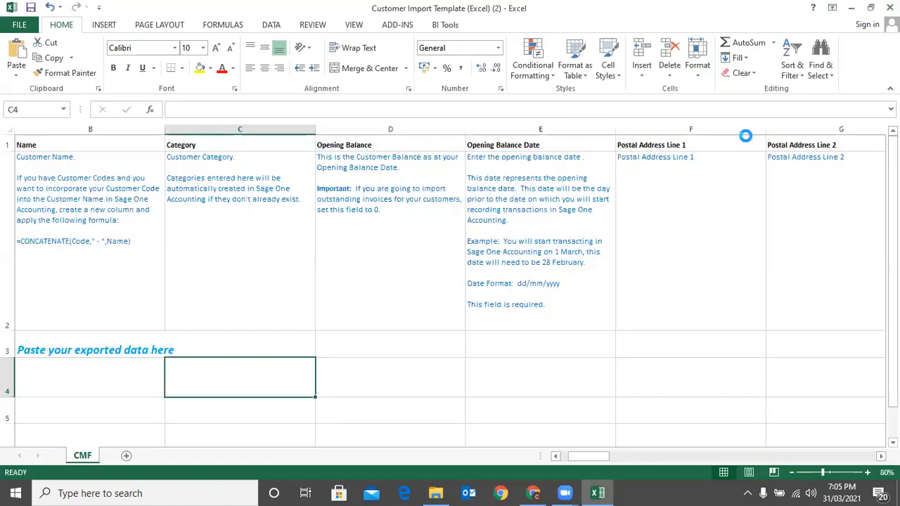
- Open the newest customer export, Customers (4), from the Downloads folder and widen its Opening Balance Date column to fit the dates
{"action": "left_click", "coordinate": [435, 493]}
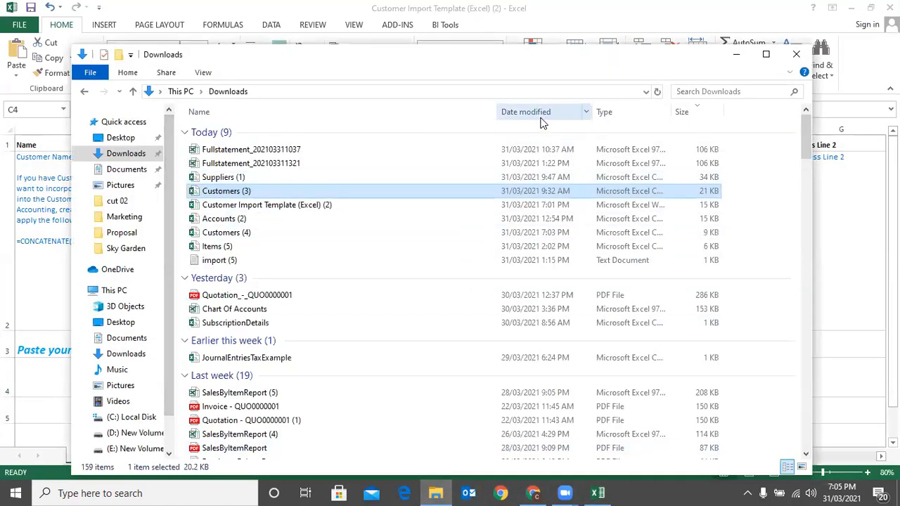
{"action": "left_click", "coordinate": [538, 113]}
{"action": "left_click", "coordinate": [539, 114]}
{"action": "left_click", "coordinate": [540, 114]}
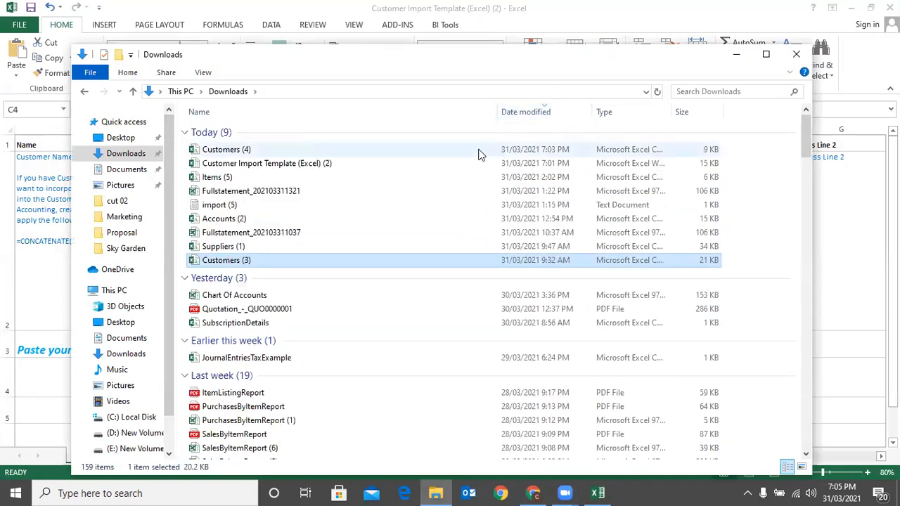
{"action": "double_click", "coordinate": [337, 153]}
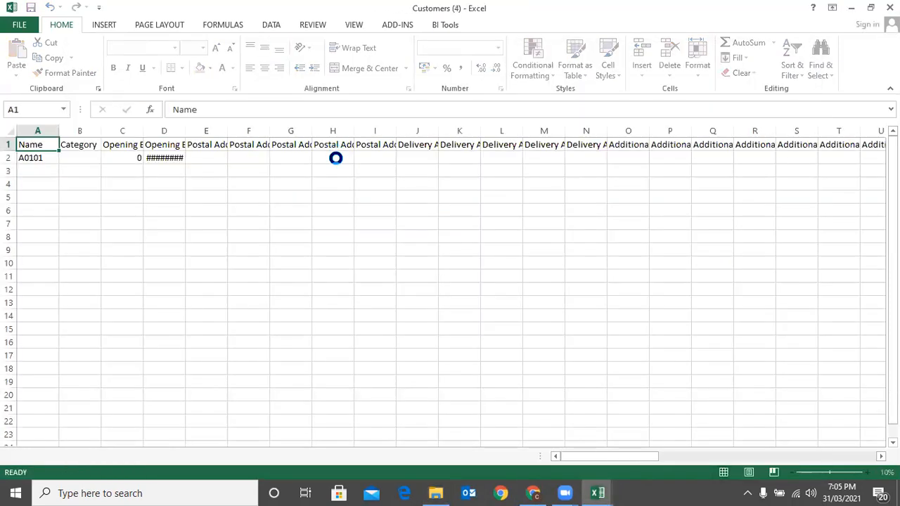
{"action": "double_click", "coordinate": [183, 131]}
- Enter A 01 as a new customer name in cell A3
{"action": "left_click", "coordinate": [46, 169]}
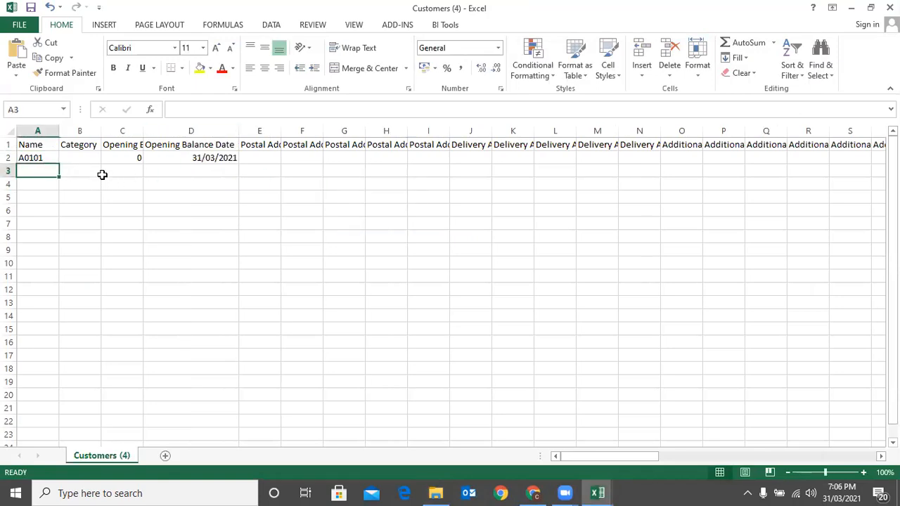
{"action": "type", "text": "A0101"}
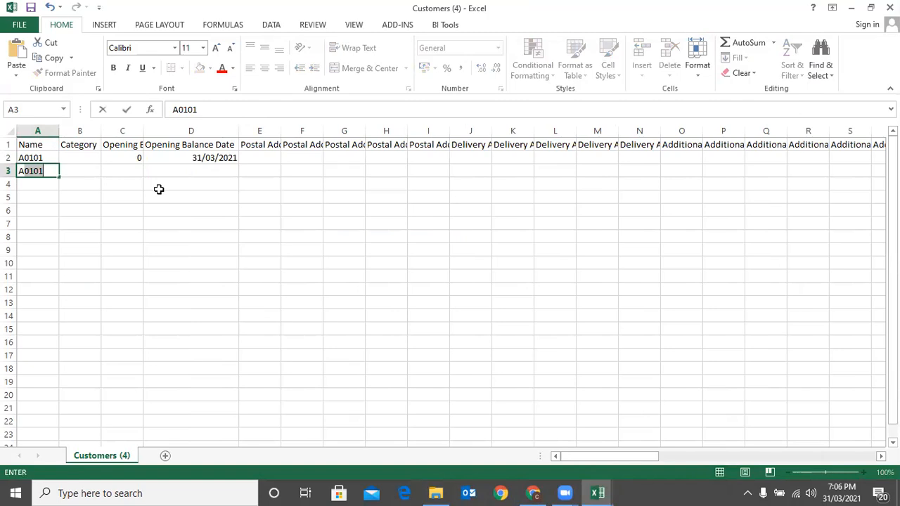
{"action": "type", "text": "00"}
{"action": "key", "text": "BackSpace"}
{"action": "key", "text": "Tab"}
{"action": "left_click", "coordinate": [234, 264]}
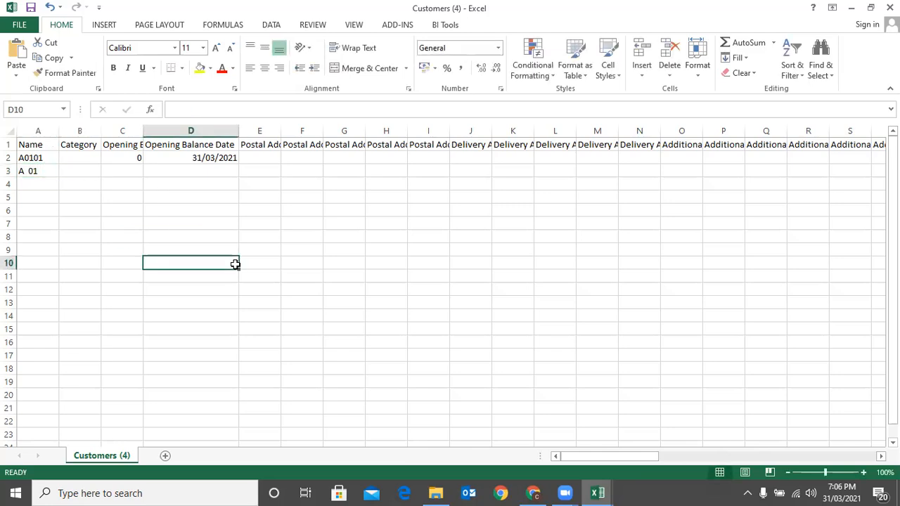
- Copy the entire A0101 customer row and paste it over row 3
{"action": "left_click", "coordinate": [134, 157]}
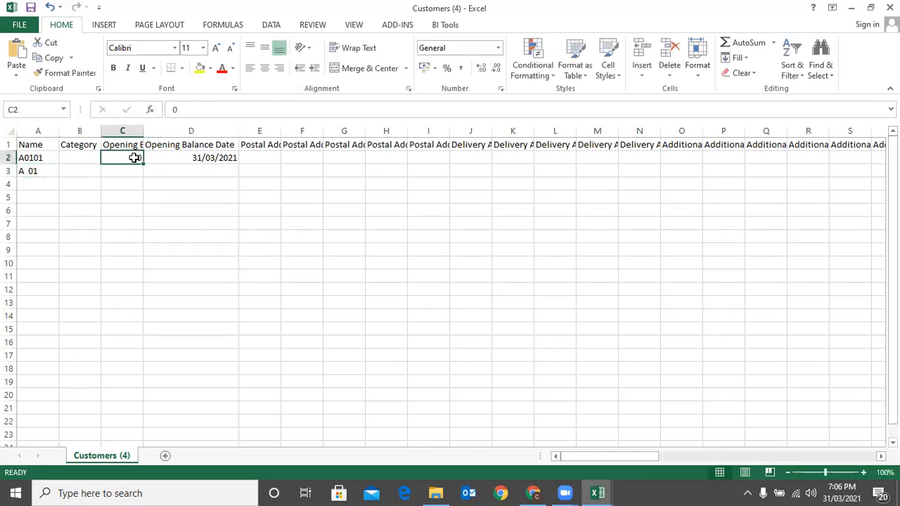
{"action": "left_click", "coordinate": [10, 156]}
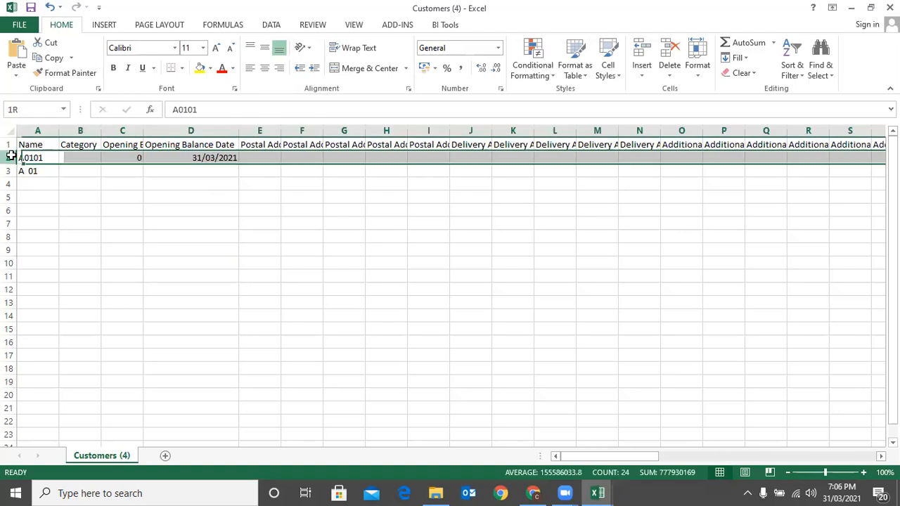
{"action": "key", "text": "ctrl+c"}
{"action": "left_click", "coordinate": [10, 171]}
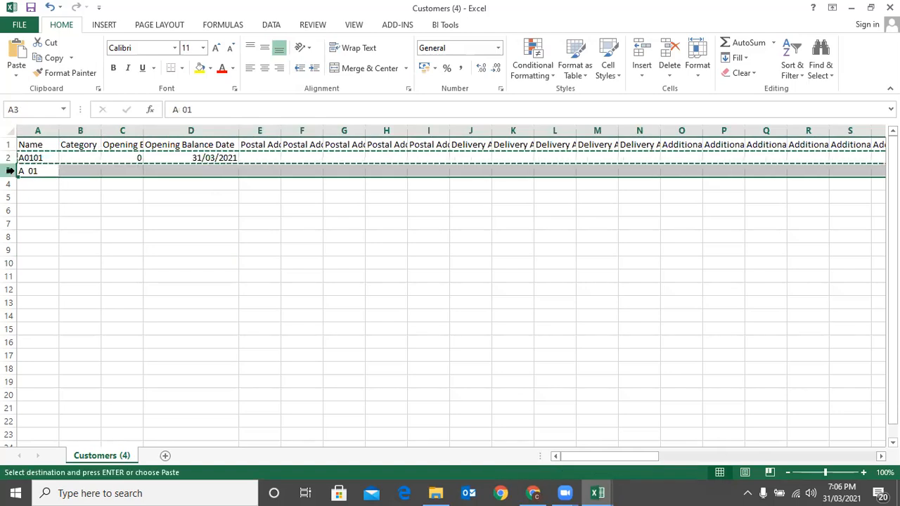
{"action": "key", "text": "ctrl+v"}
- Change the customer name in the pasted row 3 to A 01
{"action": "left_click", "coordinate": [31, 170]}
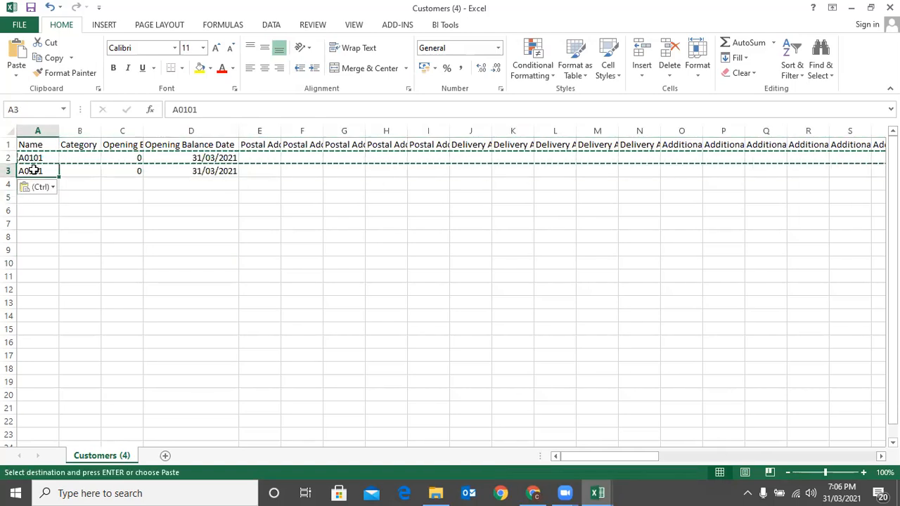
{"action": "double_click", "coordinate": [35, 171]}
{"action": "key", "text": "BackSpace"}
{"action": "key", "text": "BackSpace"}
{"action": "key", "text": "BackSpace"}
{"action": "key", "text": "BackSpace"}
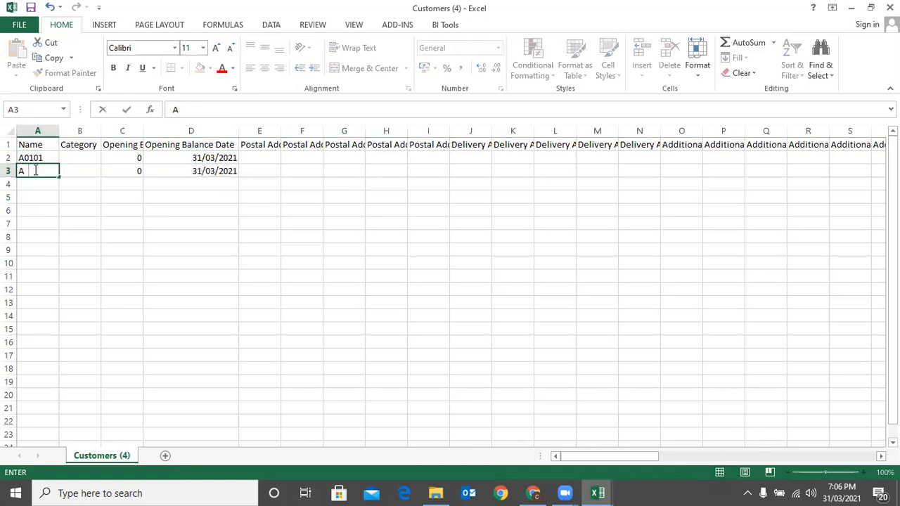
{"action": "left_click", "coordinate": [277, 314]}
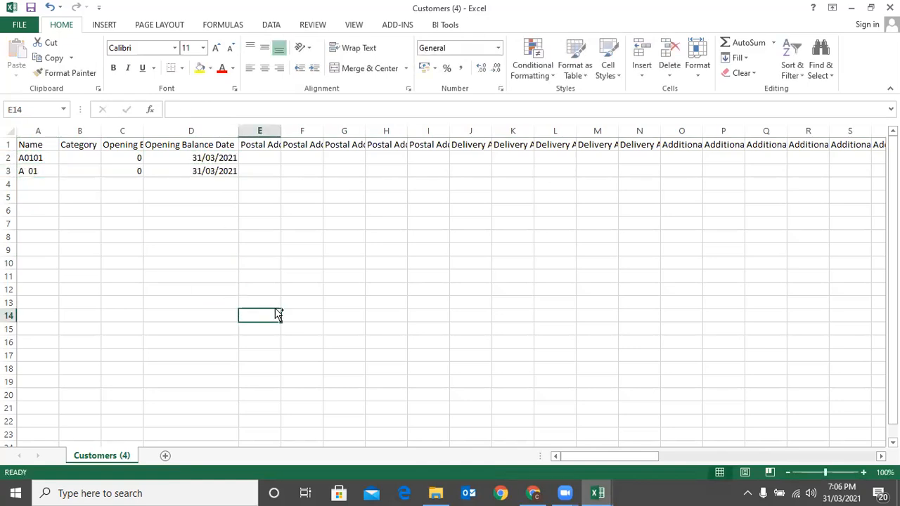
- Save the Customers (4) file, keeping the CSV (Comma delimited) format
{"action": "key", "text": "ctrl+s"}
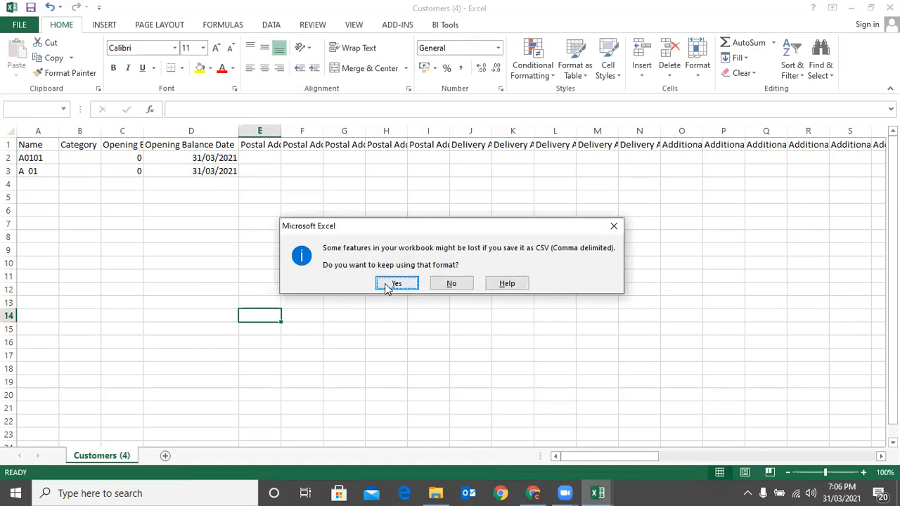
{"action": "left_click", "coordinate": [396, 283]}
{"action": "left_click", "coordinate": [386, 287]}
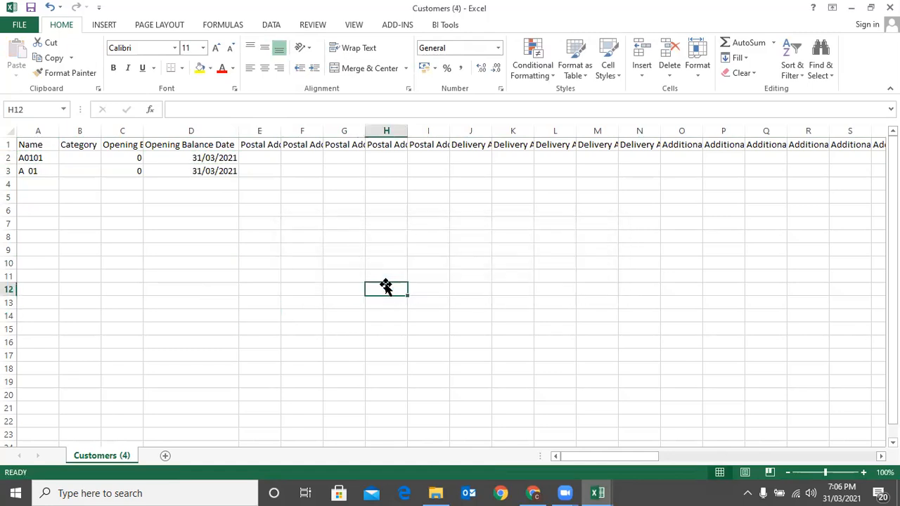
- Close the Customers (4) workbook, saving its changes and keeping the CSV (Comma delimited) format
{"action": "left_click", "coordinate": [889, 8]}
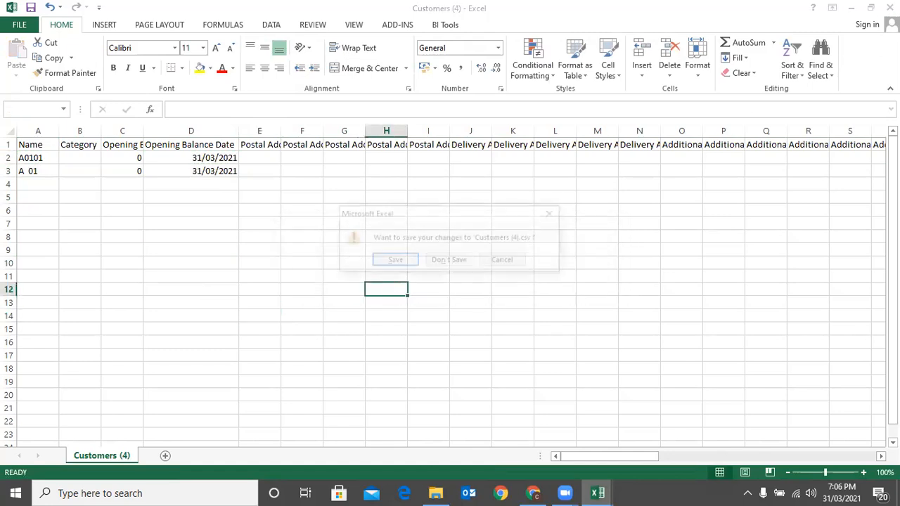
{"action": "left_click", "coordinate": [389, 262]}
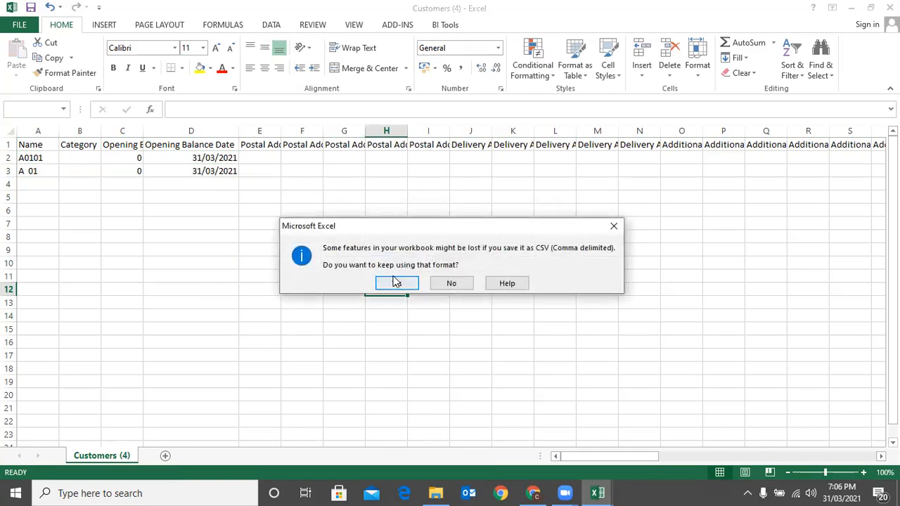
{"action": "left_click", "coordinate": [393, 282]}
- Switch to Sage Accounting in the browser and start a new CSV data import for Customers with date format dd/mm/yyyy
{"action": "left_click", "coordinate": [533, 493]}
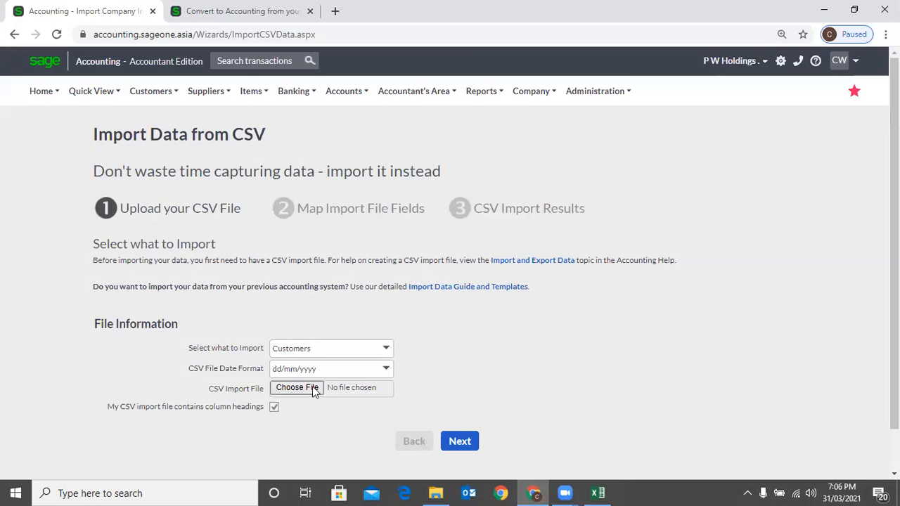
{"action": "left_click", "coordinate": [518, 94]}
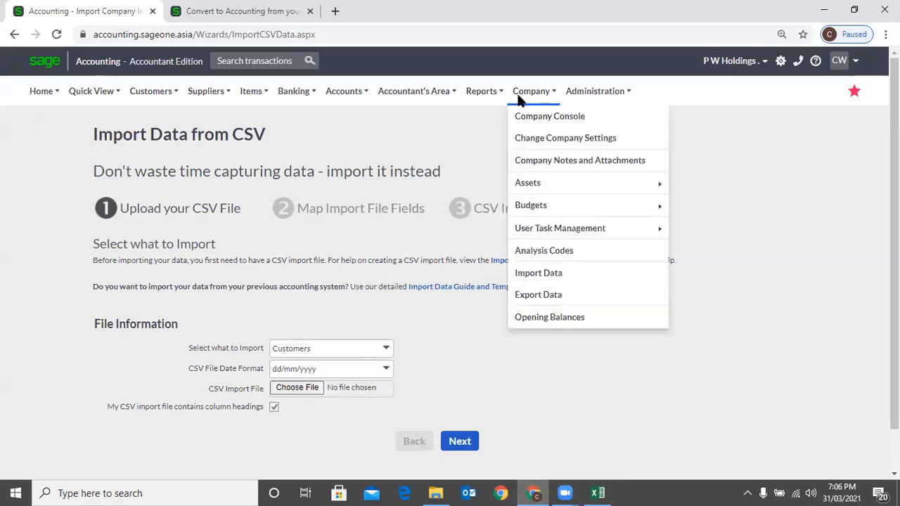
{"action": "left_click", "coordinate": [547, 280]}
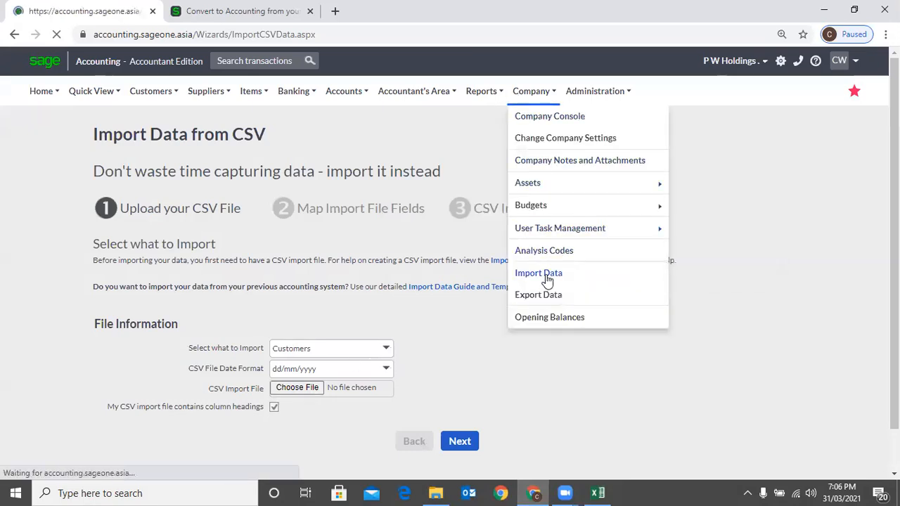
{"action": "left_click", "coordinate": [384, 348]}
{"action": "left_click", "coordinate": [346, 161]}
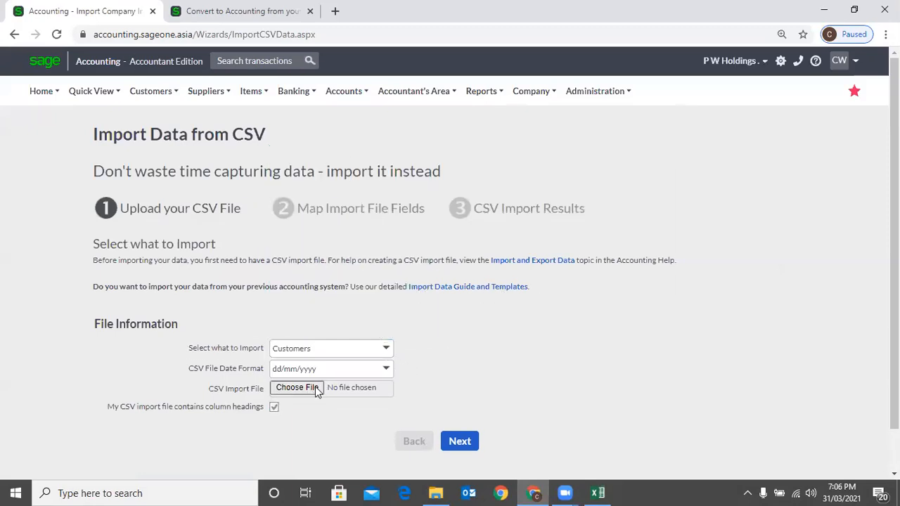
{"action": "left_click", "coordinate": [385, 370]}
{"action": "left_click", "coordinate": [412, 361]}
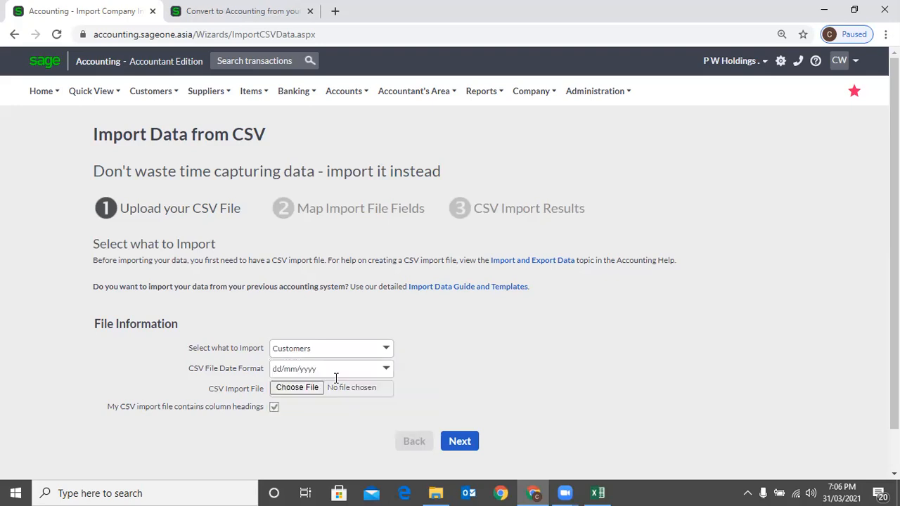
- Upload Customers (4).csv with column headings included and run the import with the proposed field mapping
{"action": "left_click", "coordinate": [312, 390]}
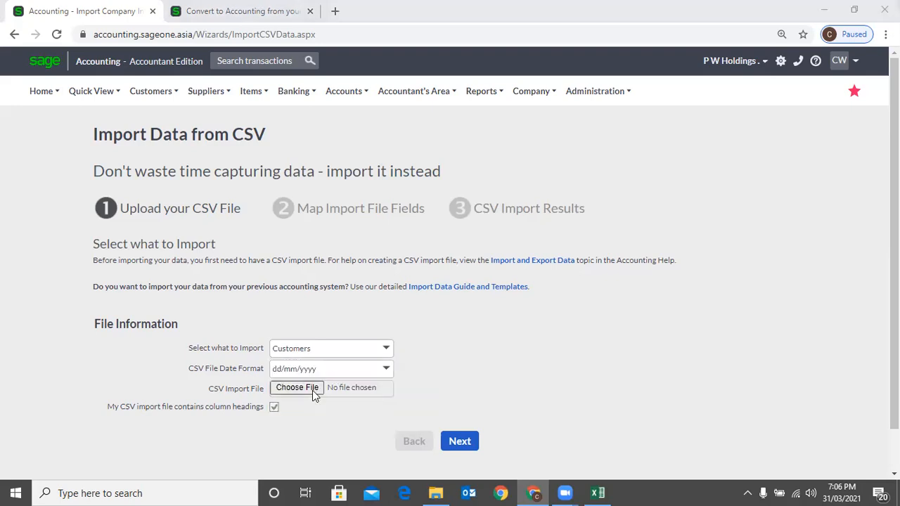
{"action": "double_click", "coordinate": [176, 111]}
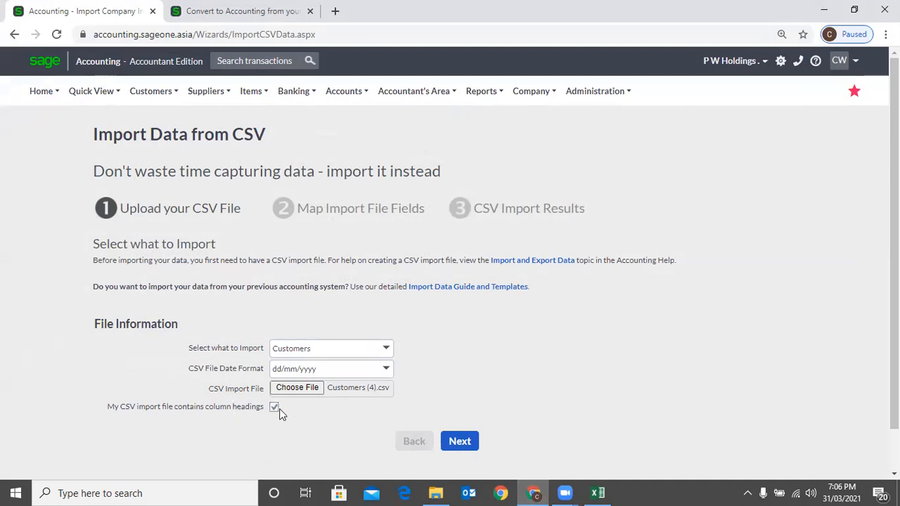
{"action": "left_click", "coordinate": [467, 447]}
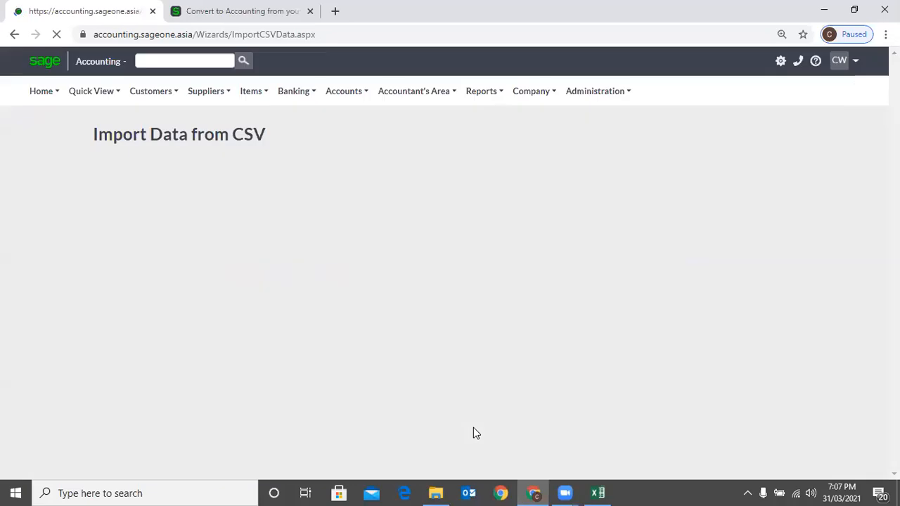
{"action": "scroll", "coordinate": [311, 428], "scroll_direction": "down", "scroll_amount": 3}
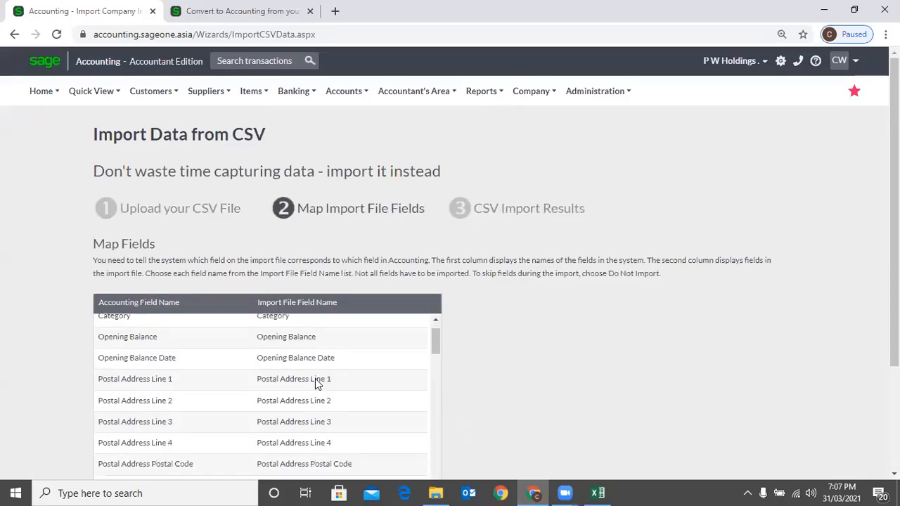
{"action": "scroll", "coordinate": [534, 357], "scroll_direction": "down", "scroll_amount": 2}
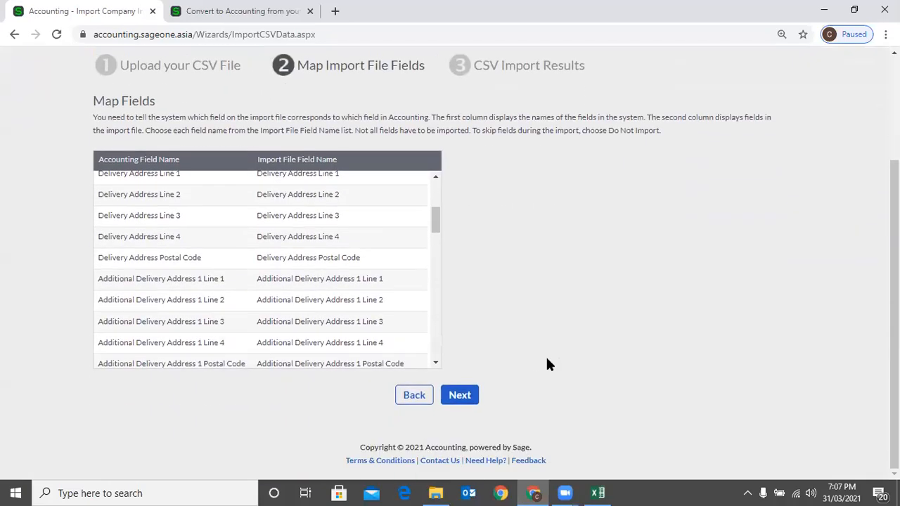
{"action": "left_click", "coordinate": [460, 395]}
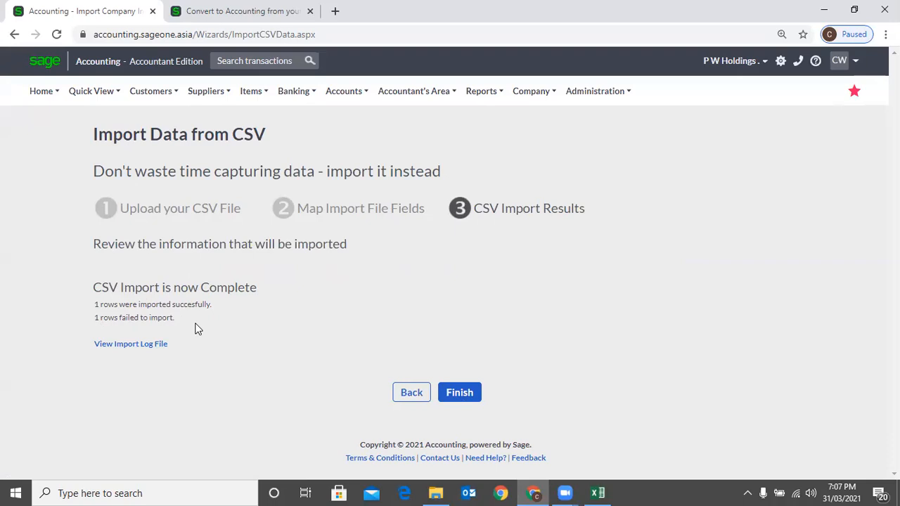
- Open the import log file to read why a row failed, and close it again
{"action": "left_click", "coordinate": [149, 353]}
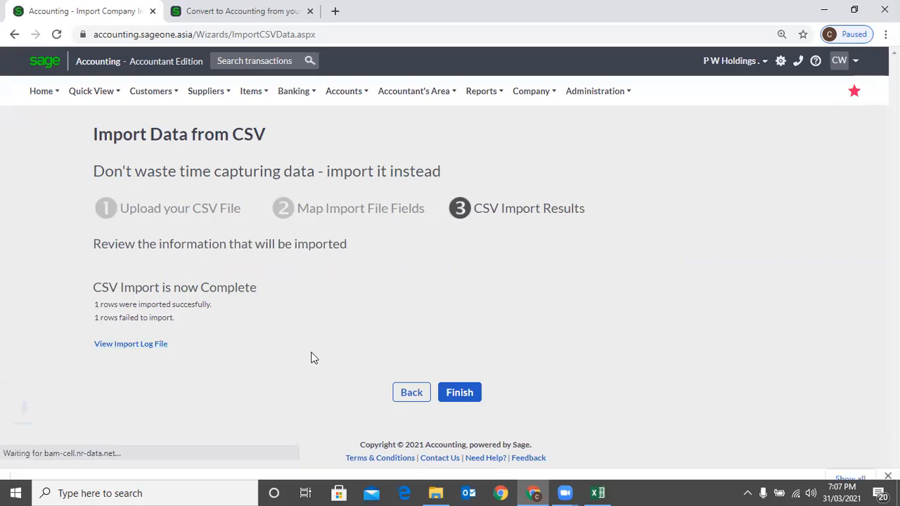
{"action": "left_click", "coordinate": [79, 462]}
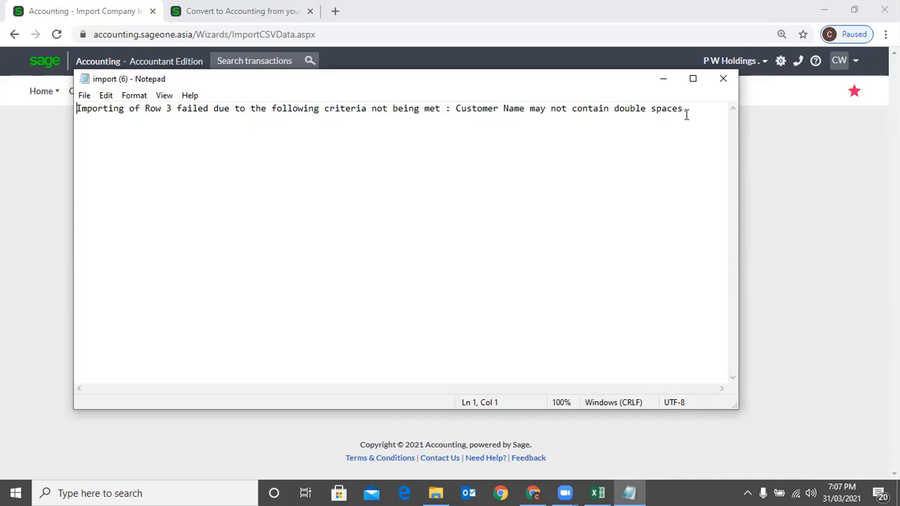
{"action": "left_click", "coordinate": [718, 82]}
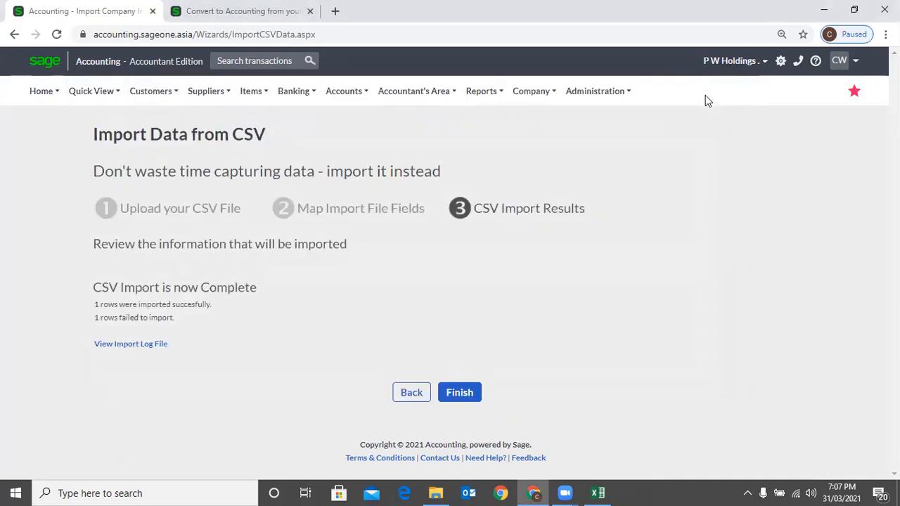
- Reopen the Customers (4) file in Excel and replace all double spaces with a single space
{"action": "left_click", "coordinate": [438, 492]}
{"action": "double_click", "coordinate": [267, 163]}
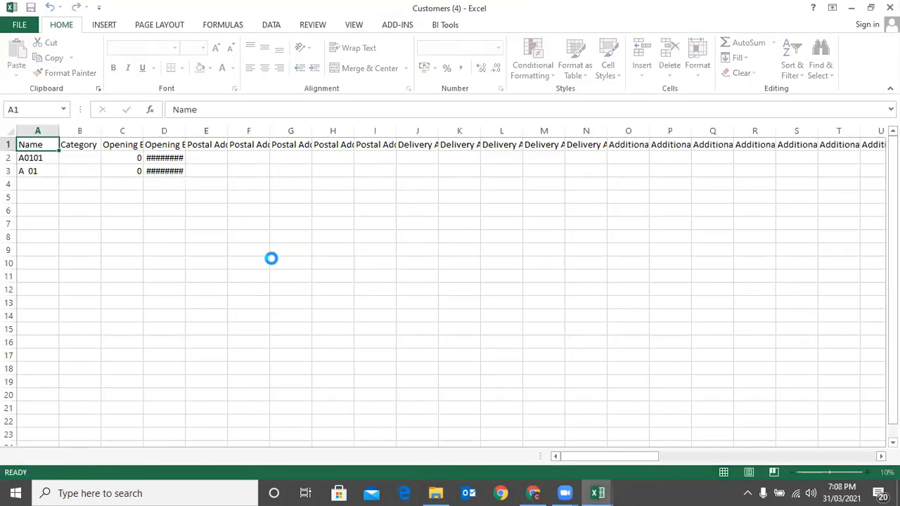
{"action": "left_click", "coordinate": [306, 260]}
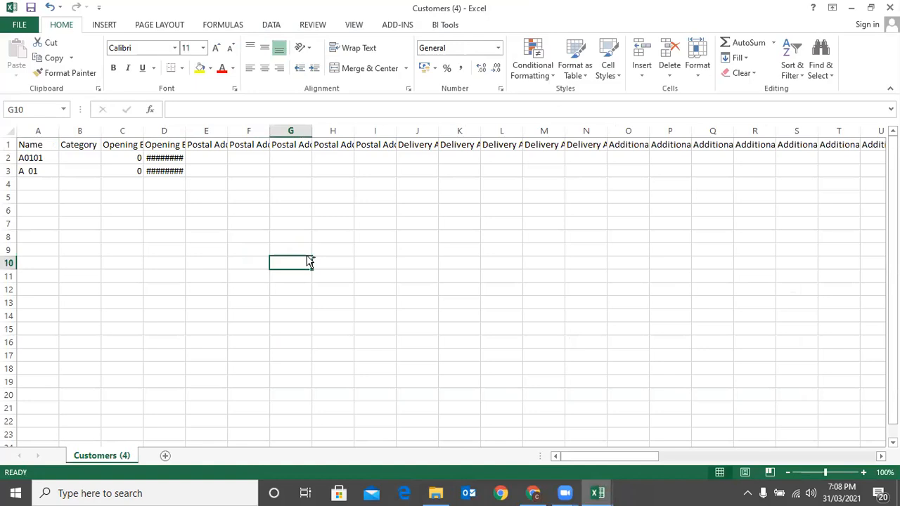
{"action": "key", "text": "ctrl+f"}
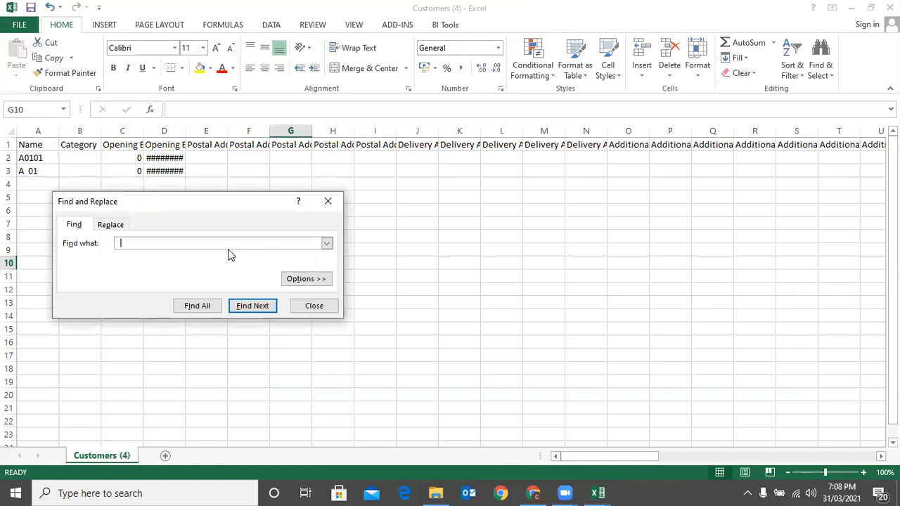
{"action": "left_click", "coordinate": [110, 225]}
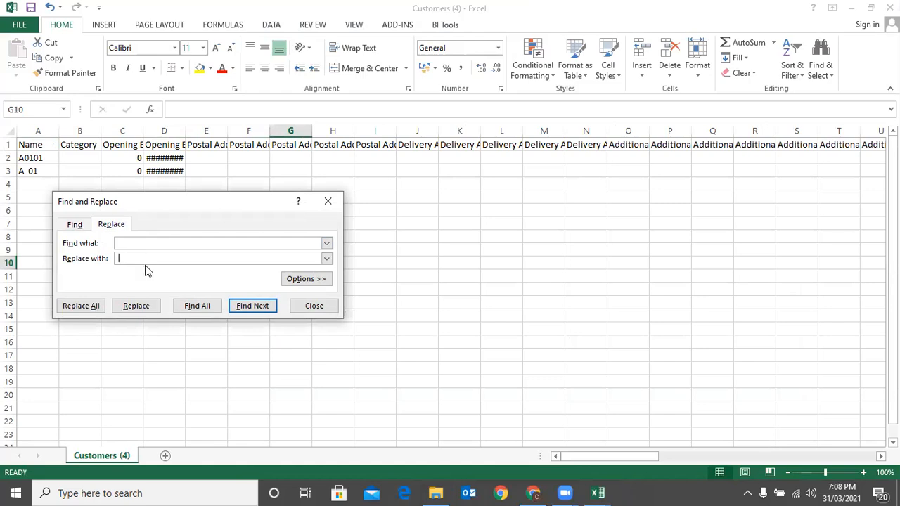
{"action": "left_click", "coordinate": [91, 305]}
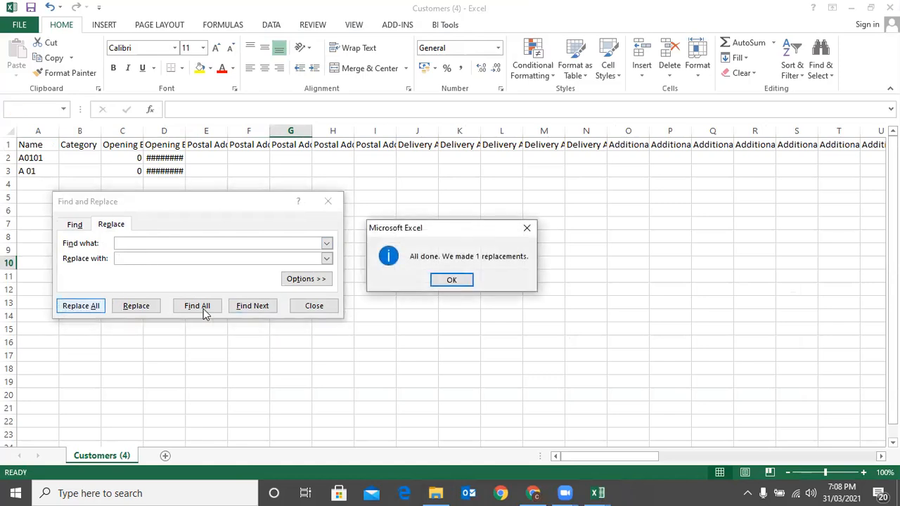
{"action": "left_click", "coordinate": [450, 280]}
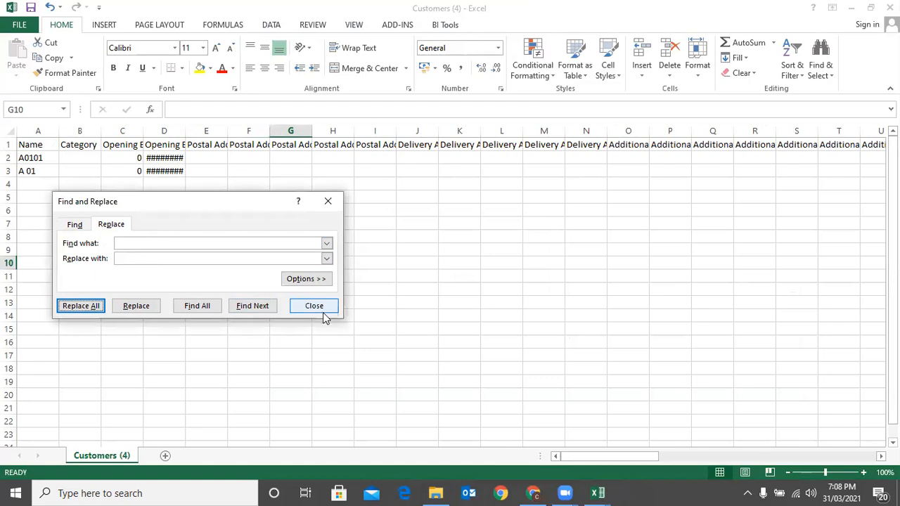
{"action": "left_click", "coordinate": [322, 309]}
- Copy the entire A 01 customer row and paste it into row 4
{"action": "left_click", "coordinate": [18, 186]}
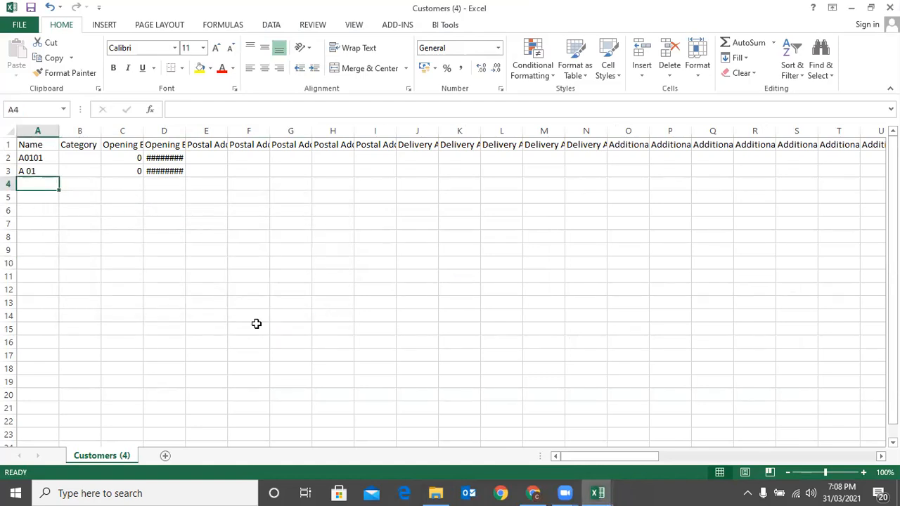
{"action": "left_click", "coordinate": [10, 171]}
{"action": "key", "text": "ctrl+c"}
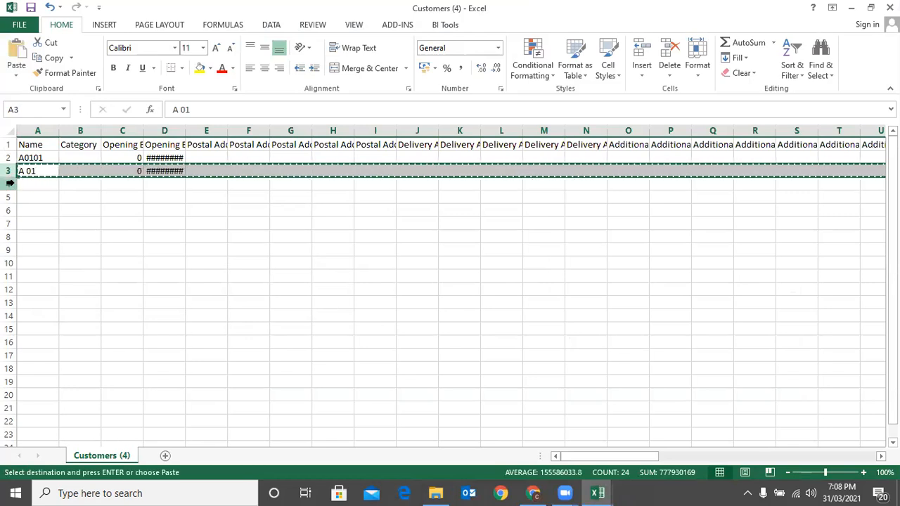
{"action": "left_click", "coordinate": [10, 184]}
{"action": "key", "text": "ctrl+v"}
{"action": "left_click", "coordinate": [81, 244]}
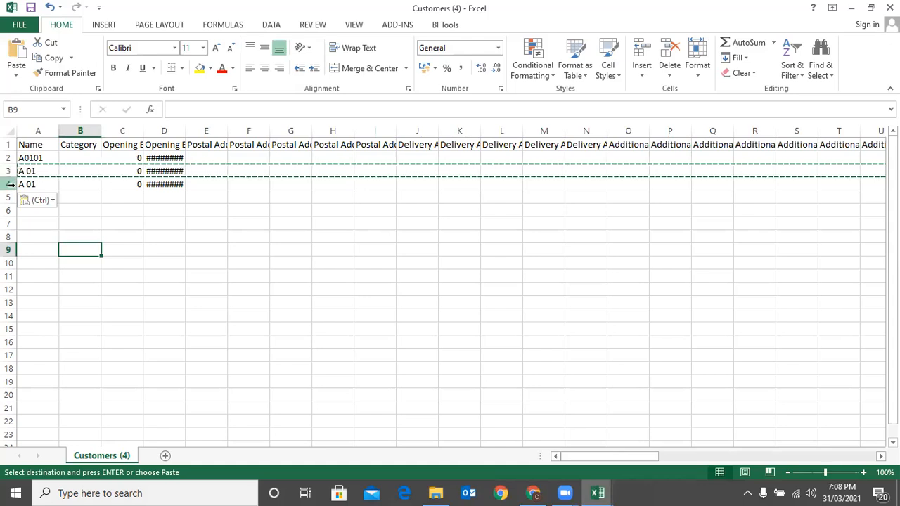
- Save and close the Customers (4) workbook, keeping the CSV (Comma delimited) format
{"action": "key", "text": "ctrl+s"}
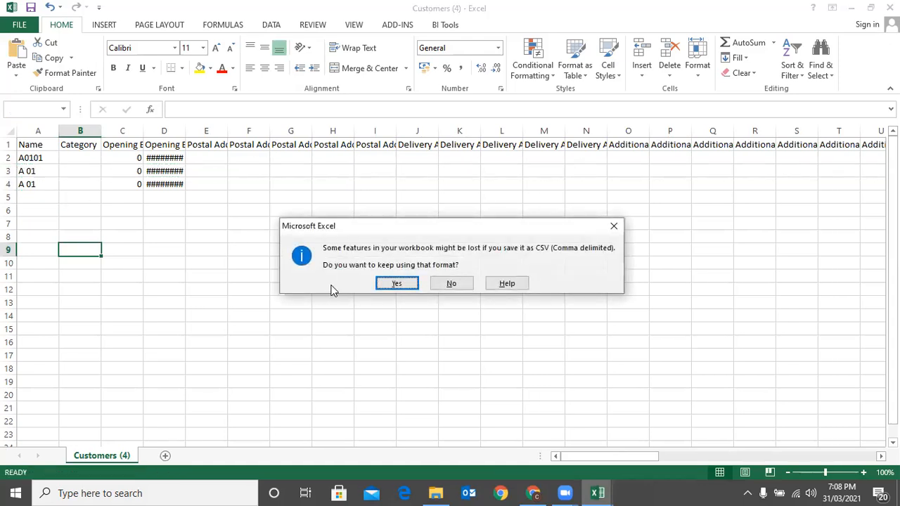
{"action": "left_click", "coordinate": [393, 282]}
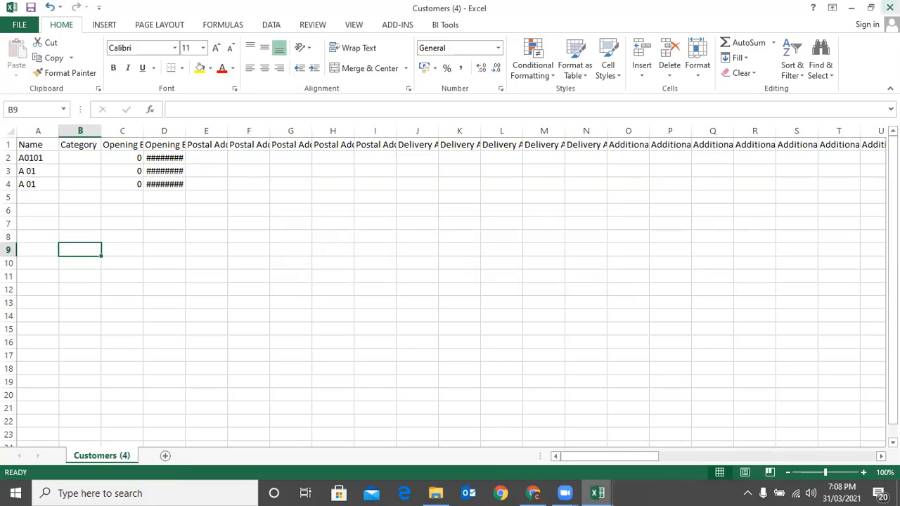
{"action": "left_click", "coordinate": [890, 8]}
{"action": "left_click", "coordinate": [401, 262]}
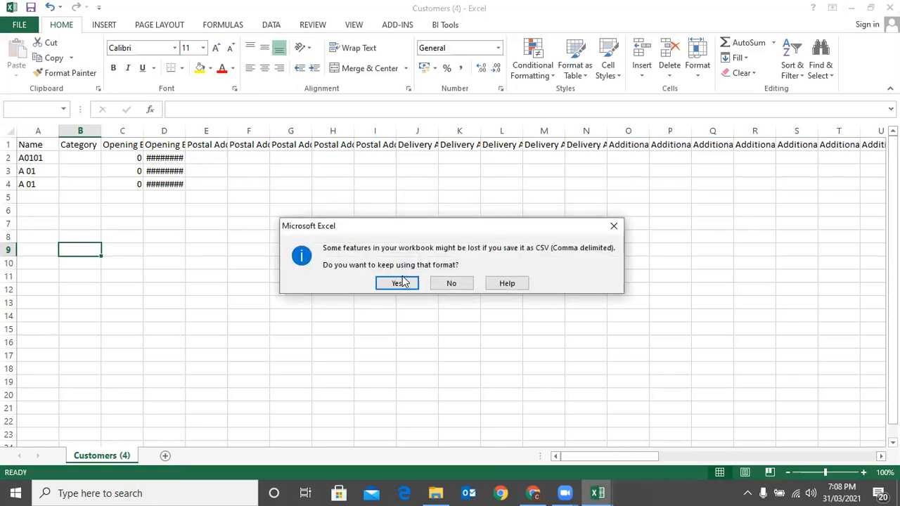
{"action": "left_click", "coordinate": [399, 284]}
- Switch back to Sage Accounting in the browser, finish the completed import and open a new CSV data import
{"action": "left_click", "coordinate": [533, 492]}
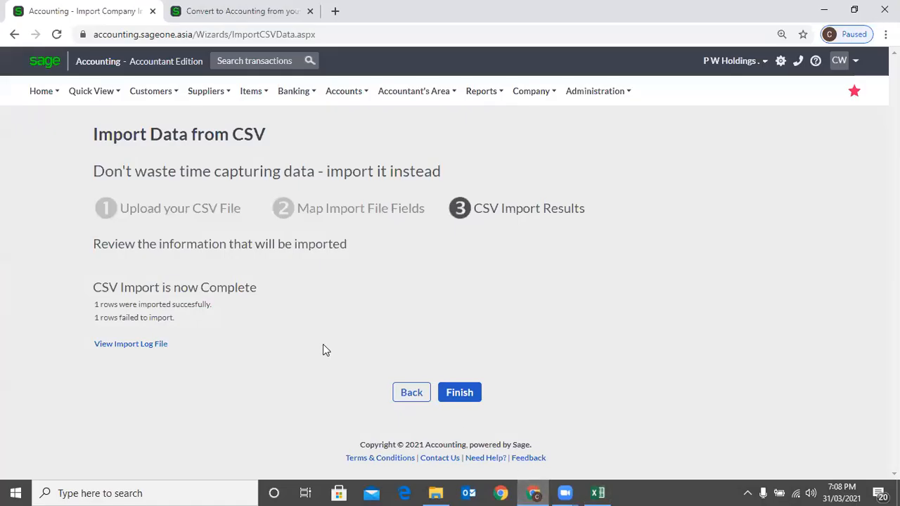
{"action": "left_click", "coordinate": [469, 391]}
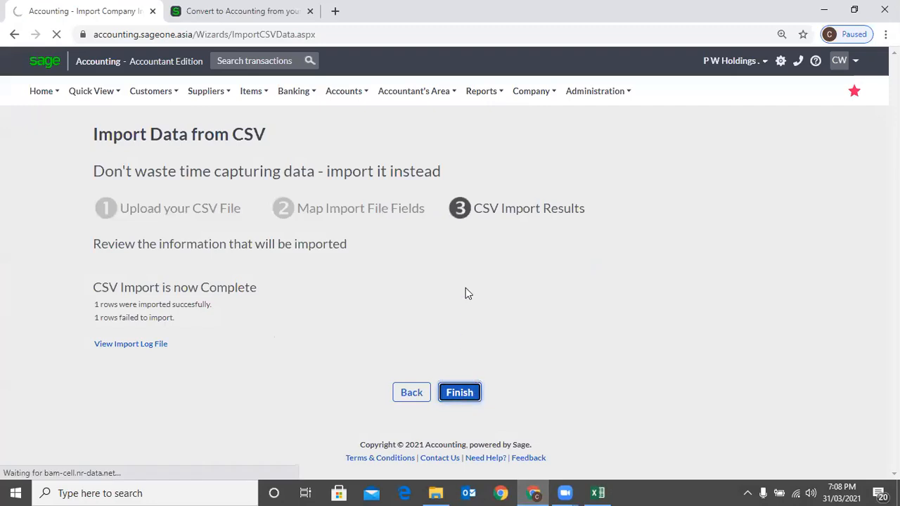
{"action": "mouse_move", "coordinate": [523, 96]}
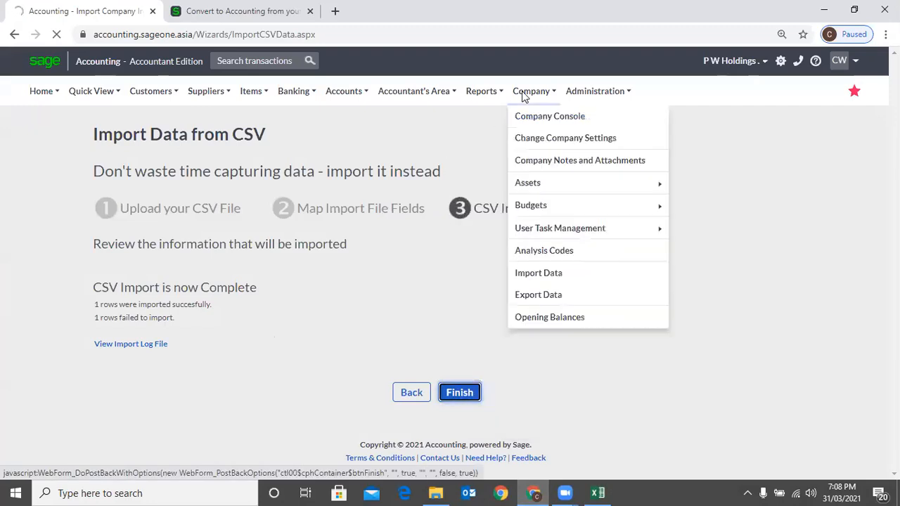
{"action": "left_click", "coordinate": [540, 275]}
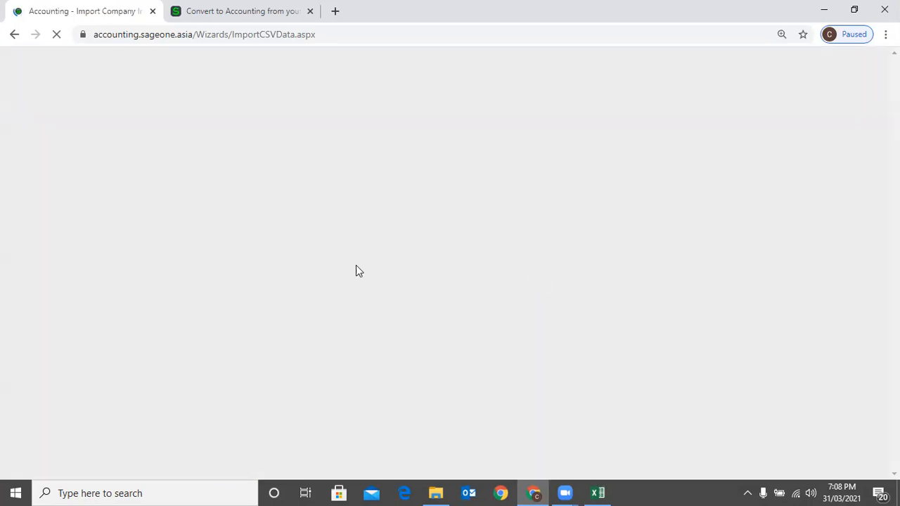
- Upload the corrected Customers (4).csv and import it with the proposed field mapping
{"action": "left_click", "coordinate": [303, 390]}
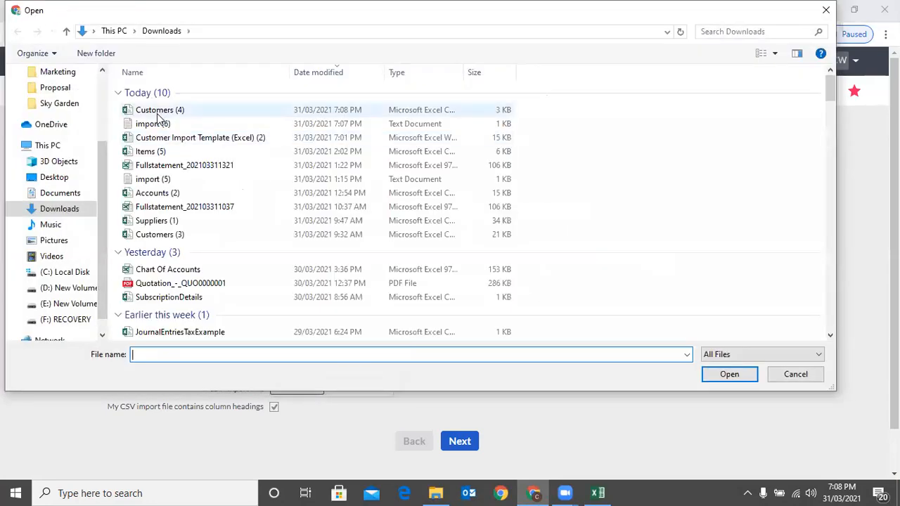
{"action": "double_click", "coordinate": [162, 111]}
{"action": "left_click", "coordinate": [457, 441]}
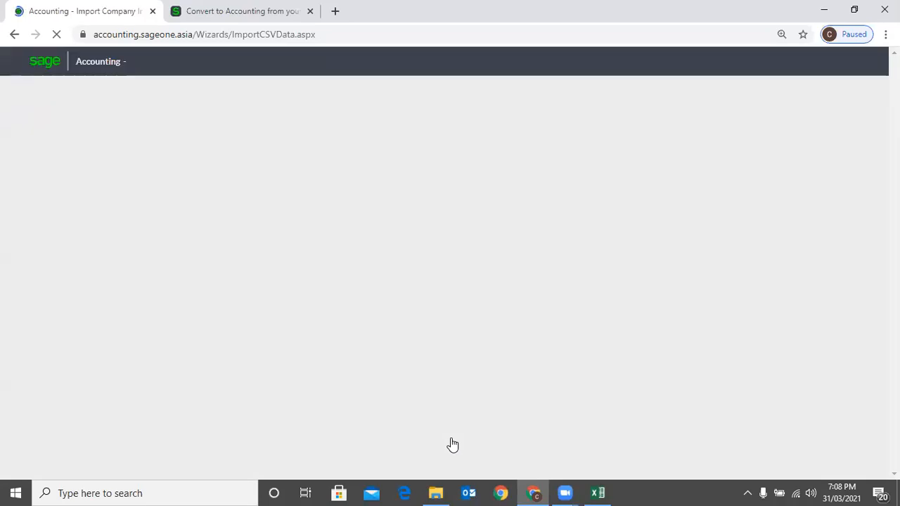
{"action": "scroll", "coordinate": [502, 385], "scroll_direction": "down", "scroll_amount": 2}
{"action": "left_click", "coordinate": [450, 395]}
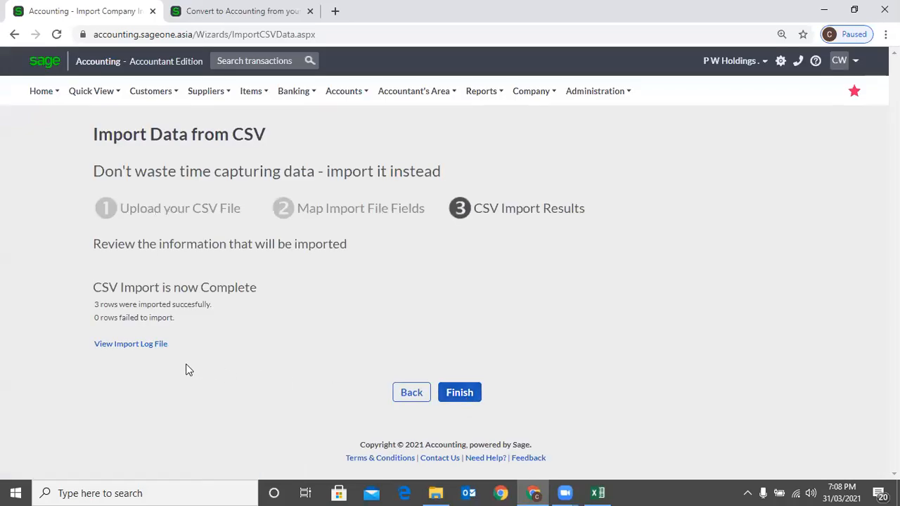
- Open the import log file of the completed customer import, check it and close it
{"action": "left_click", "coordinate": [138, 345]}
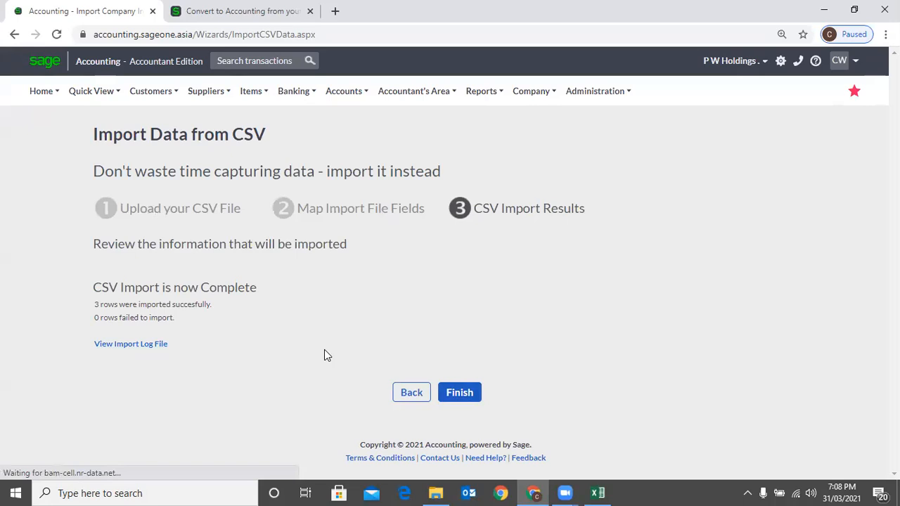
{"action": "left_click", "coordinate": [70, 464]}
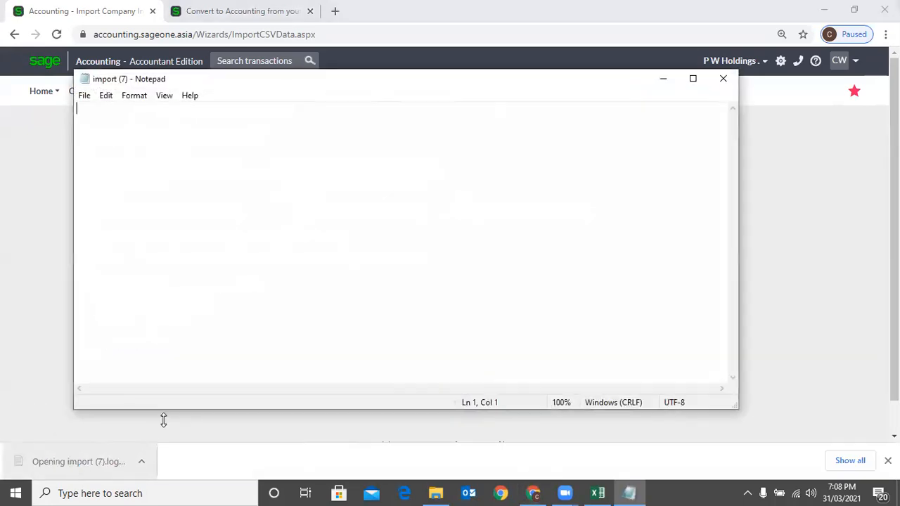
{"action": "left_click", "coordinate": [723, 79]}
- Reopen the Customers (4) file from the Downloads folder in Excel and re-enter A 01 as the name in cell A4
{"action": "left_click", "coordinate": [435, 493]}
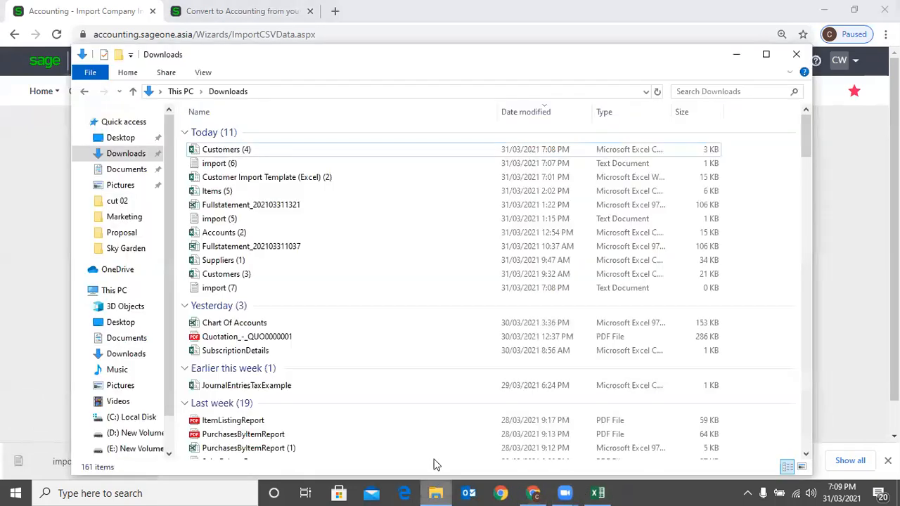
{"action": "double_click", "coordinate": [302, 151]}
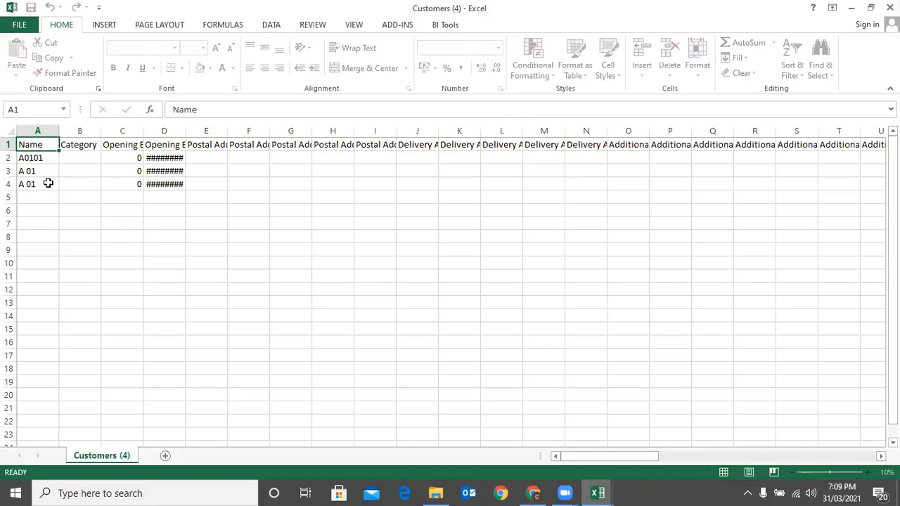
{"action": "left_click", "coordinate": [46, 183]}
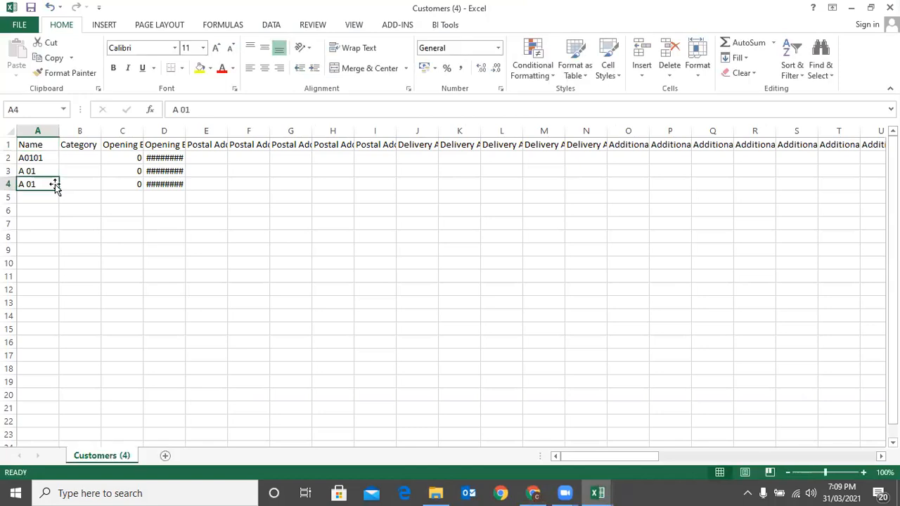
{"action": "type", "text": "A 01"}
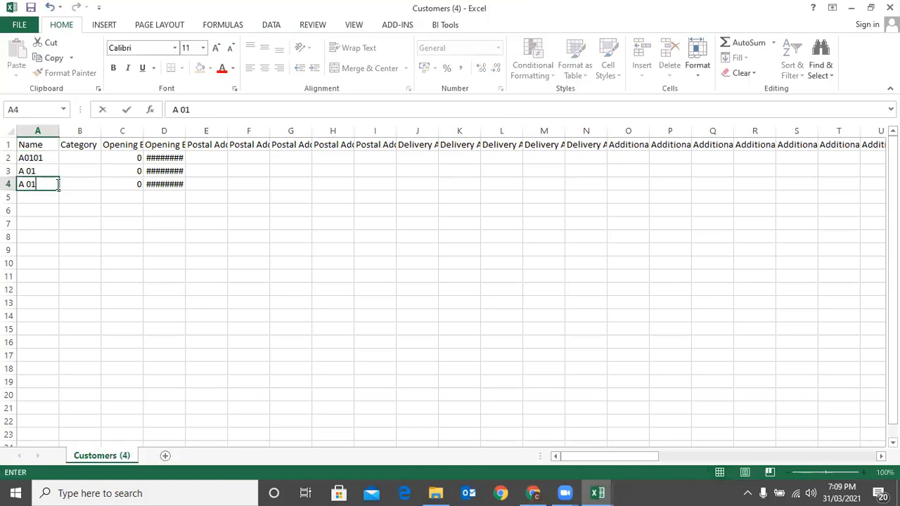
{"action": "left_click", "coordinate": [210, 260]}
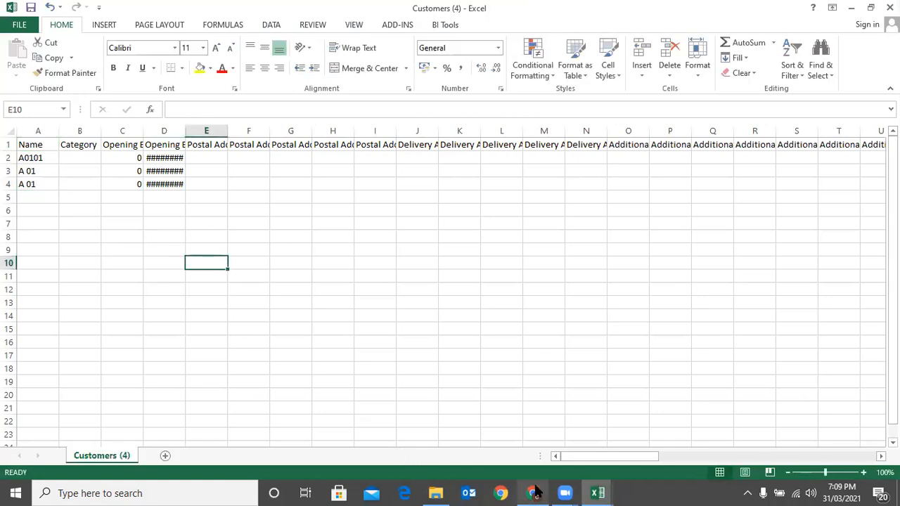
- Switch to Sage Accounting in the browser and open the list of customers
{"action": "left_click", "coordinate": [534, 492]}
{"action": "left_click", "coordinate": [151, 93]}
{"action": "mouse_move", "coordinate": [158, 169]}
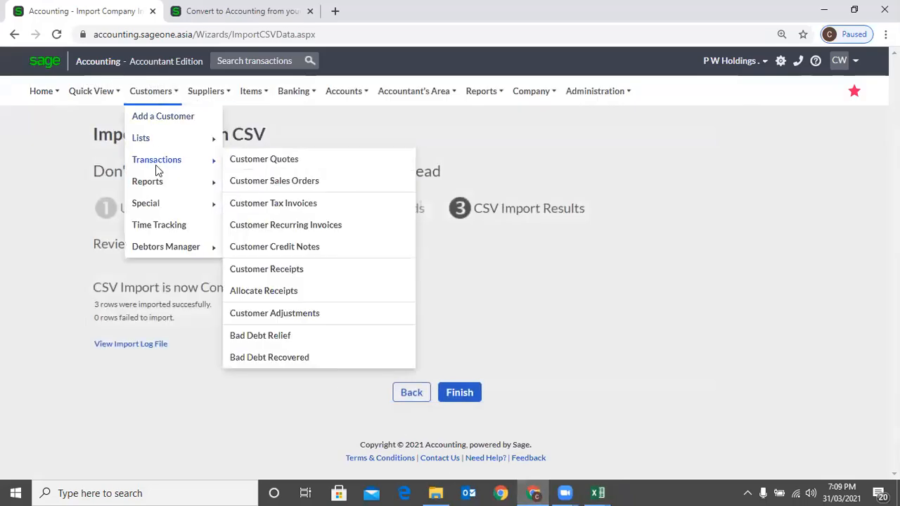
{"action": "mouse_move", "coordinate": [161, 139]}
{"action": "left_click", "coordinate": [235, 141]}
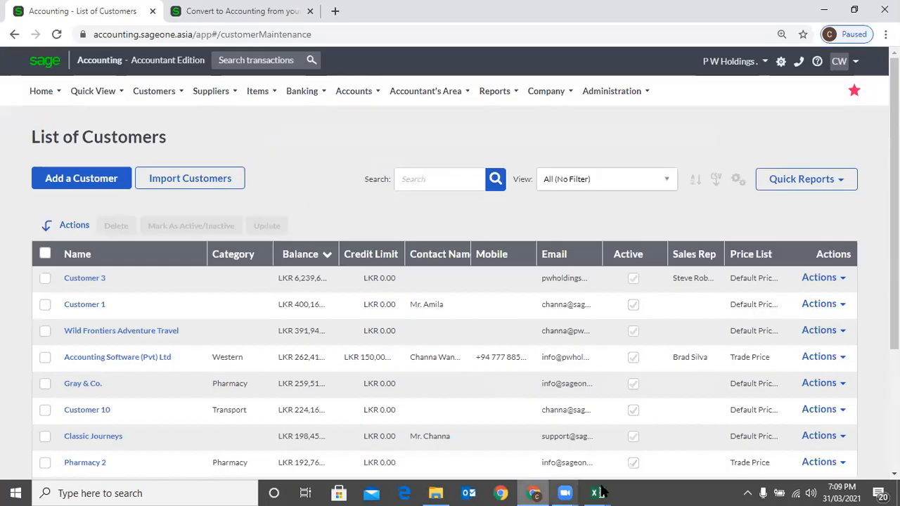
- Switch back to the Customers (4) workbook in Excel and enter ASD as the category of the A 01 customer in row 4
{"action": "mouse_move", "coordinate": [599, 492]}
{"action": "left_click", "coordinate": [646, 450]}
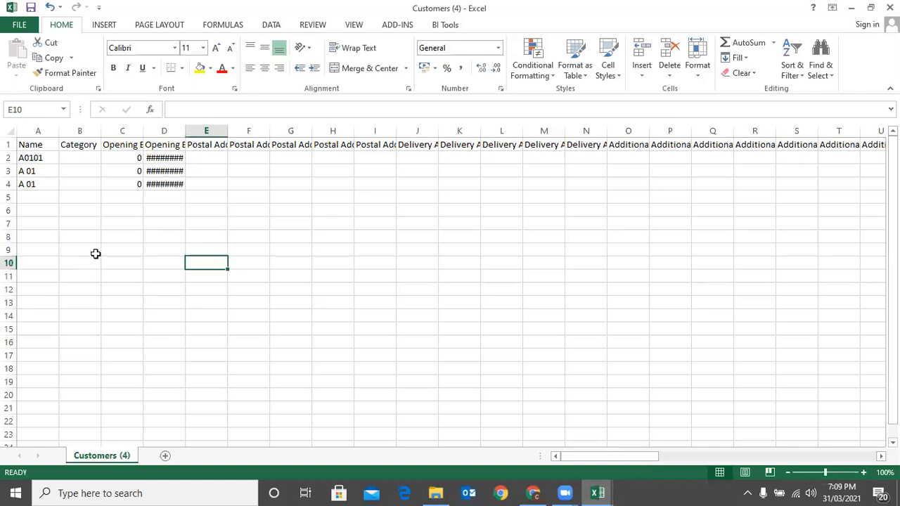
{"action": "double_click", "coordinate": [101, 131]}
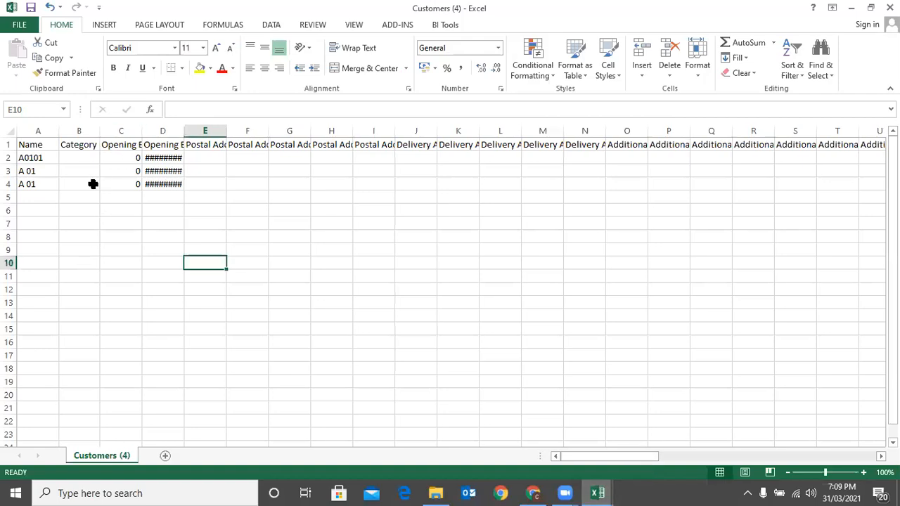
{"action": "left_click", "coordinate": [93, 184]}
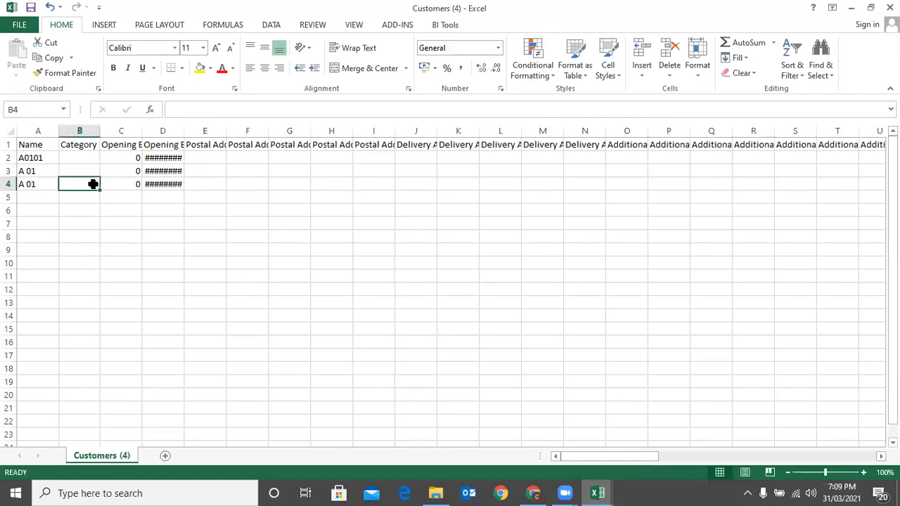
{"action": "type", "text": "ASD"}
{"action": "left_click", "coordinate": [125, 247]}
- Save the Customers (4) workbook in CSV (Comma delimited) format and close it
{"action": "key", "text": "ctrl+s"}
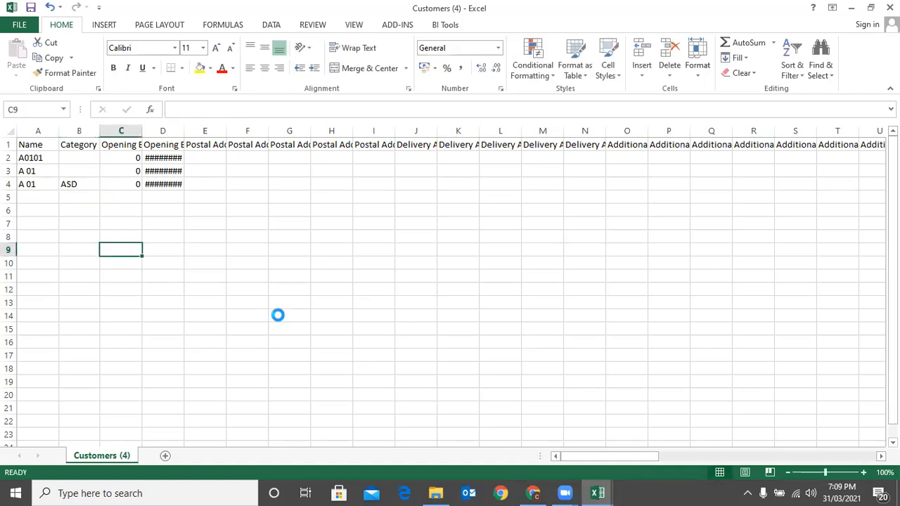
{"action": "left_click", "coordinate": [392, 283]}
{"action": "left_click", "coordinate": [889, 8]}
{"action": "left_click", "coordinate": [391, 259]}
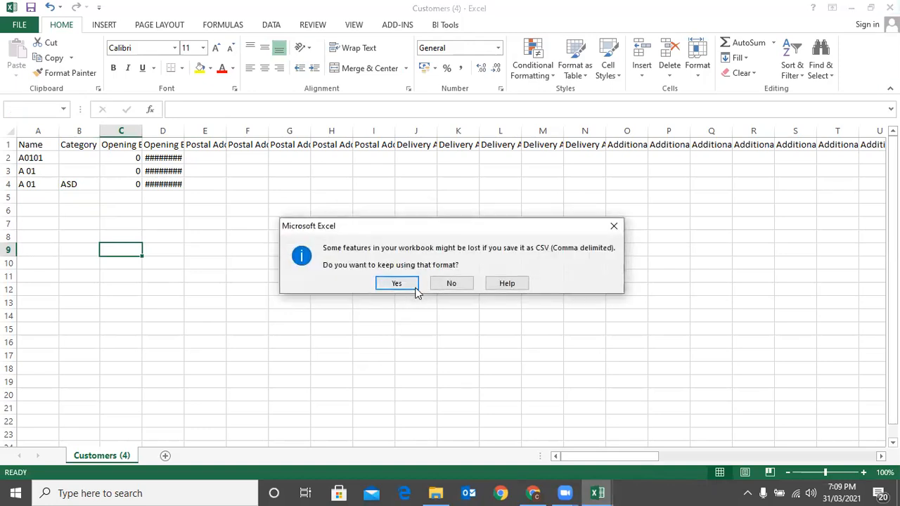
{"action": "left_click", "coordinate": [395, 283]}
- Return to Sage Accounting in the browser and start a new CSV data import
{"action": "left_click", "coordinate": [533, 493]}
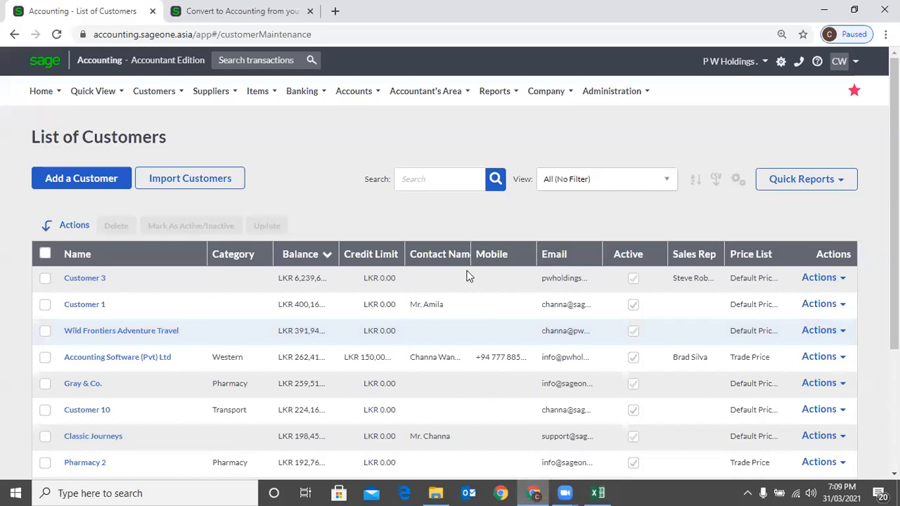
{"action": "mouse_move", "coordinate": [546, 91]}
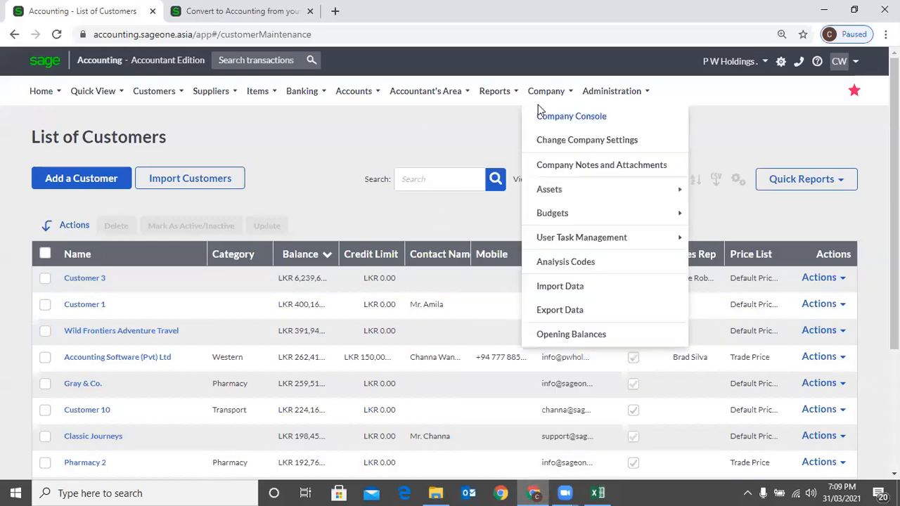
{"action": "left_click", "coordinate": [573, 309]}
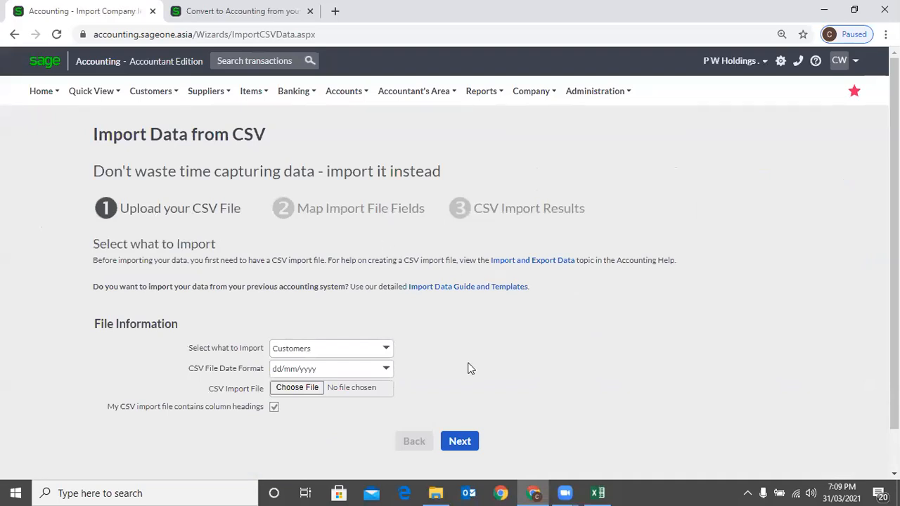
- Upload the edited Customers (4) file as a Customers import and run it with the proposed field mapping
{"action": "left_click", "coordinate": [291, 388]}
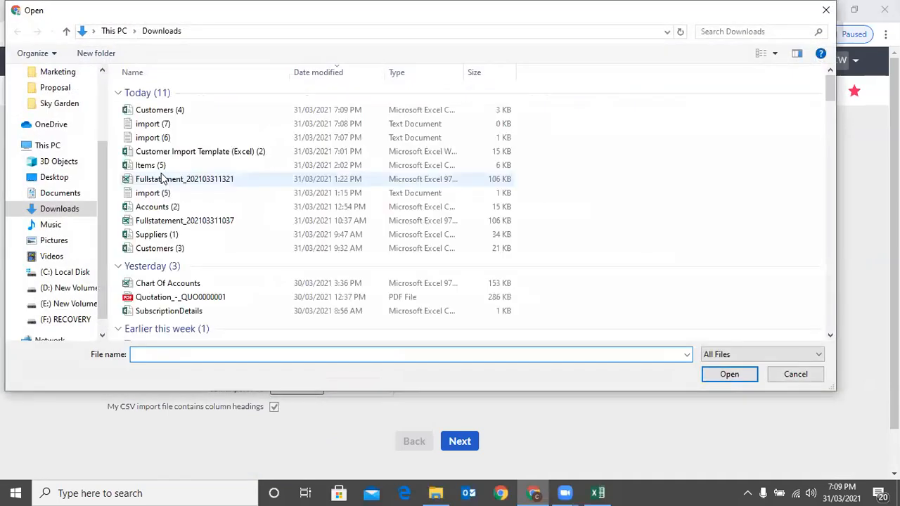
{"action": "left_click", "coordinate": [157, 112]}
{"action": "double_click", "coordinate": [156, 113]}
{"action": "left_click", "coordinate": [457, 443]}
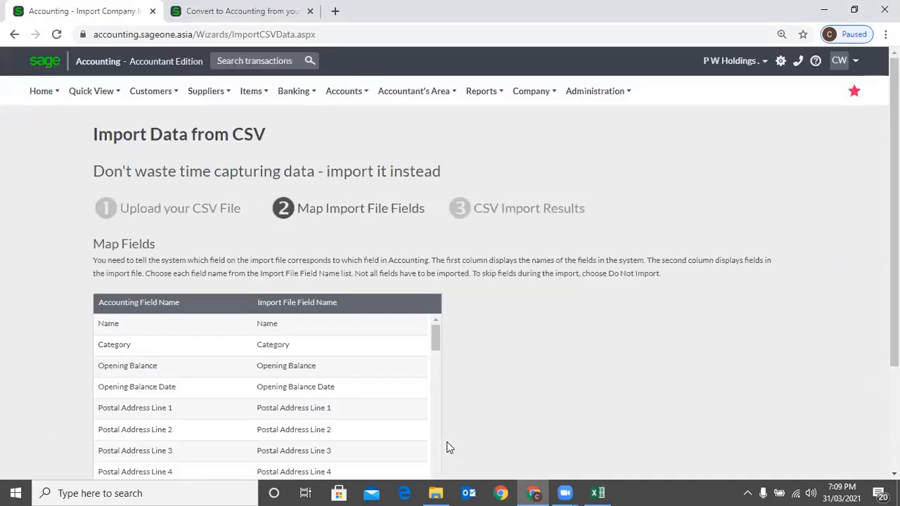
{"action": "scroll", "coordinate": [553, 414], "scroll_direction": "down", "scroll_amount": 2}
{"action": "left_click", "coordinate": [464, 403]}
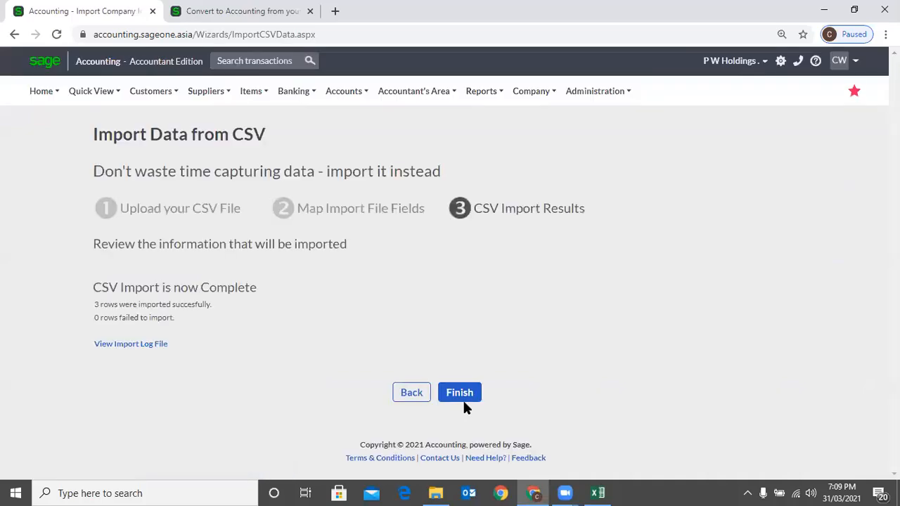
- Check the log file of the latest customer import and close it
{"action": "left_click", "coordinate": [151, 347]}
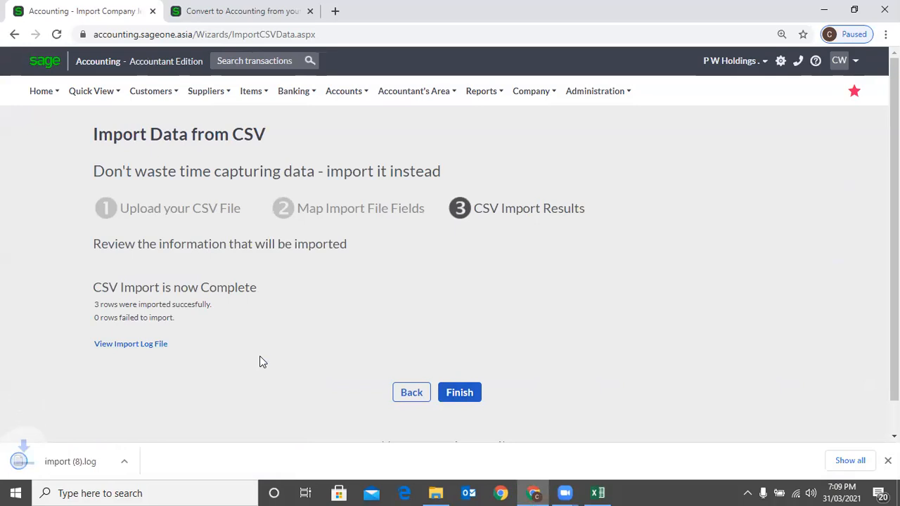
{"action": "left_click", "coordinate": [79, 471]}
{"action": "left_click", "coordinate": [724, 79]}
- Open the list of customers in the second browser tab and search it for A 01
{"action": "left_click", "coordinate": [160, 23]}
{"action": "mouse_move", "coordinate": [150, 90]}
{"action": "mouse_move", "coordinate": [146, 139]}
{"action": "left_click", "coordinate": [270, 140]}
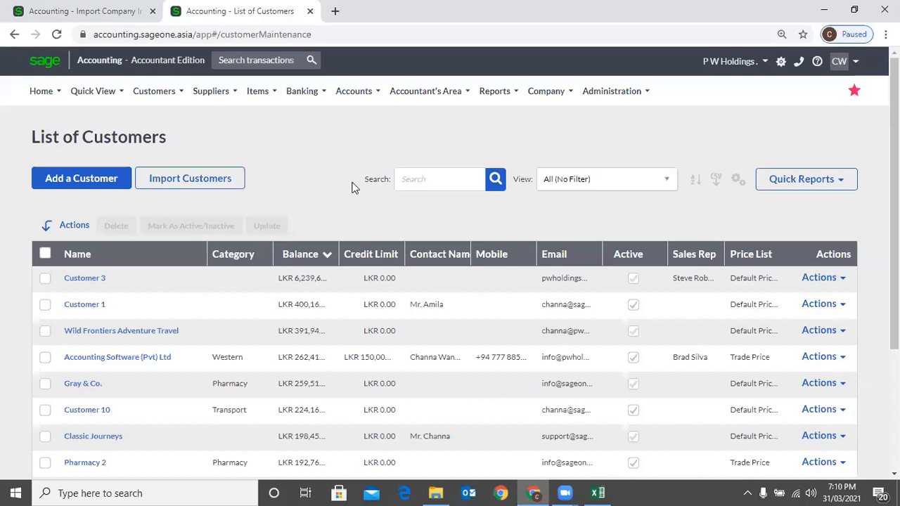
{"action": "left_click", "coordinate": [414, 182]}
{"action": "type", "text": "A 01"}
{"action": "key", "text": "Return"}
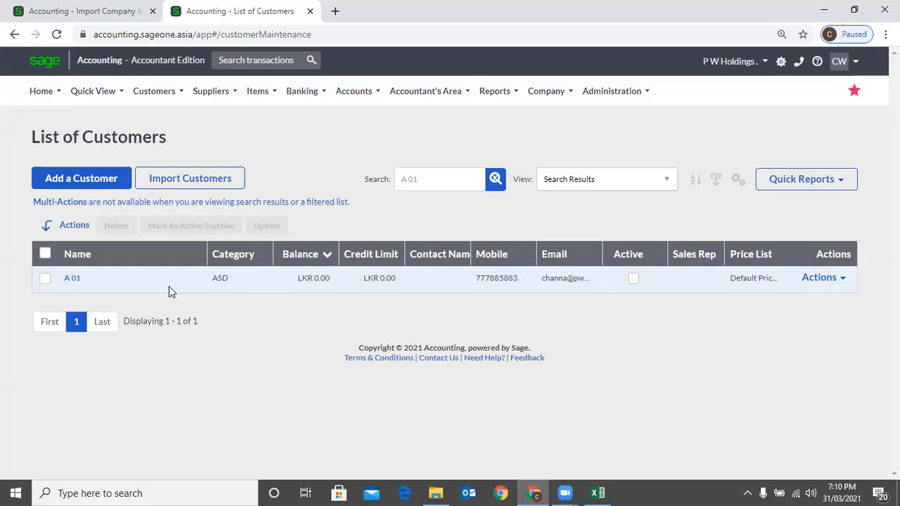
- Go back to the import browser tab, start another CSV data import and show the record types available for import
{"action": "left_click", "coordinate": [111, 13]}
{"action": "left_click", "coordinate": [484, 91]}
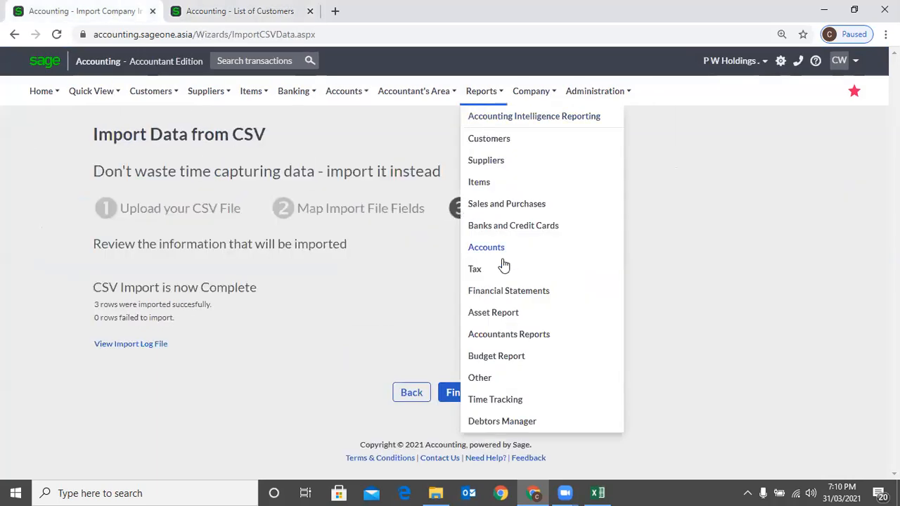
{"action": "mouse_move", "coordinate": [527, 103]}
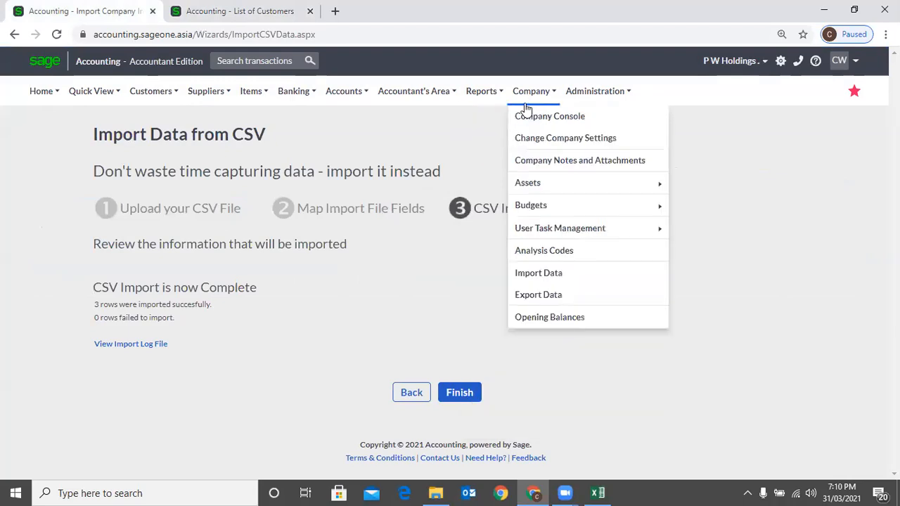
{"action": "left_click", "coordinate": [540, 277]}
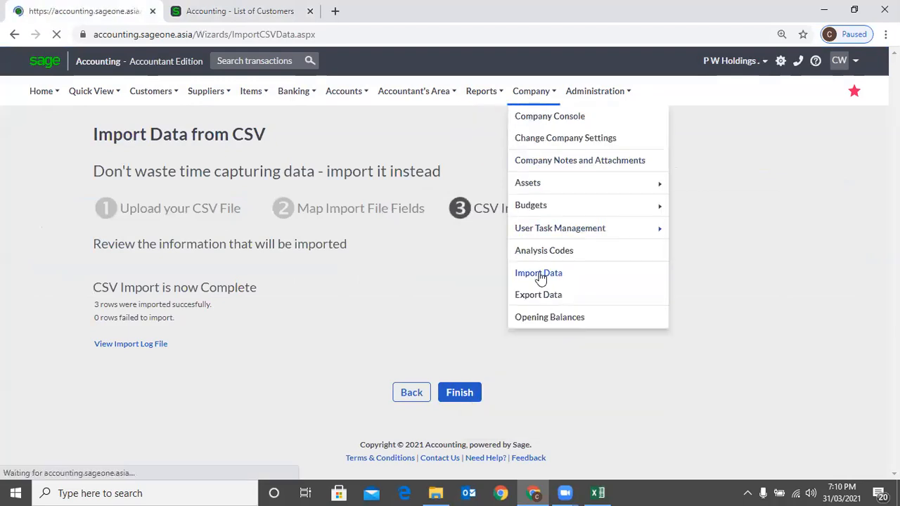
{"action": "scroll", "coordinate": [498, 319], "scroll_direction": "down", "scroll_amount": 1}
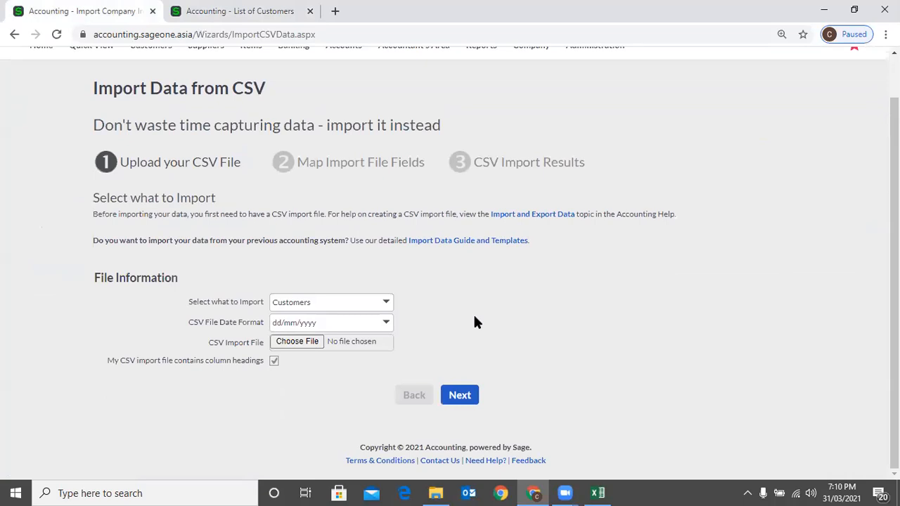
{"action": "left_click", "coordinate": [386, 302]}
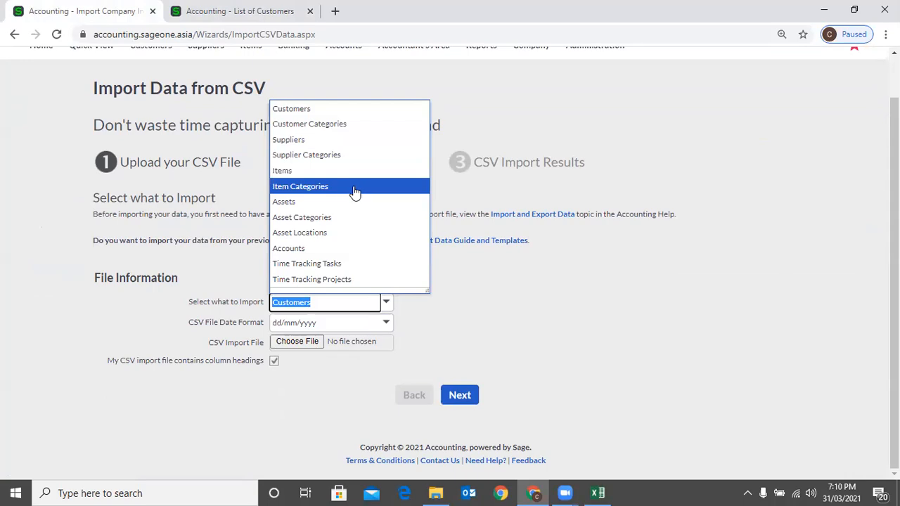
- Close the list of import types without changing the selection and open the Import and Export Data help topic
{"action": "left_click", "coordinate": [613, 299]}
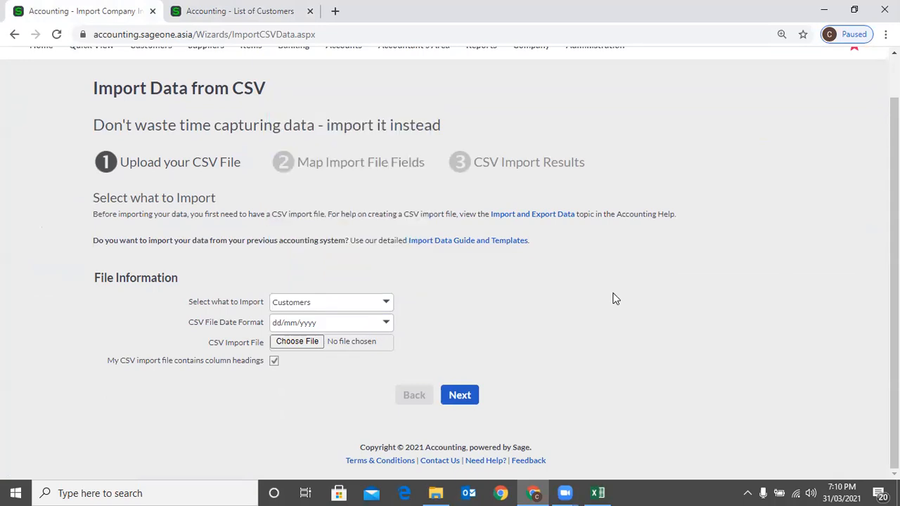
{"action": "scroll", "coordinate": [612, 299], "scroll_direction": "up", "scroll_amount": 1}
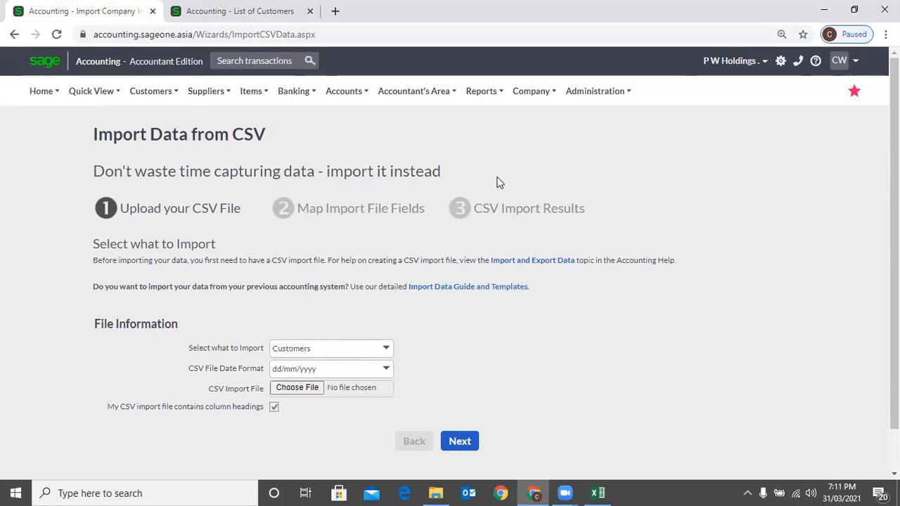
{"action": "left_click", "coordinate": [543, 260]}
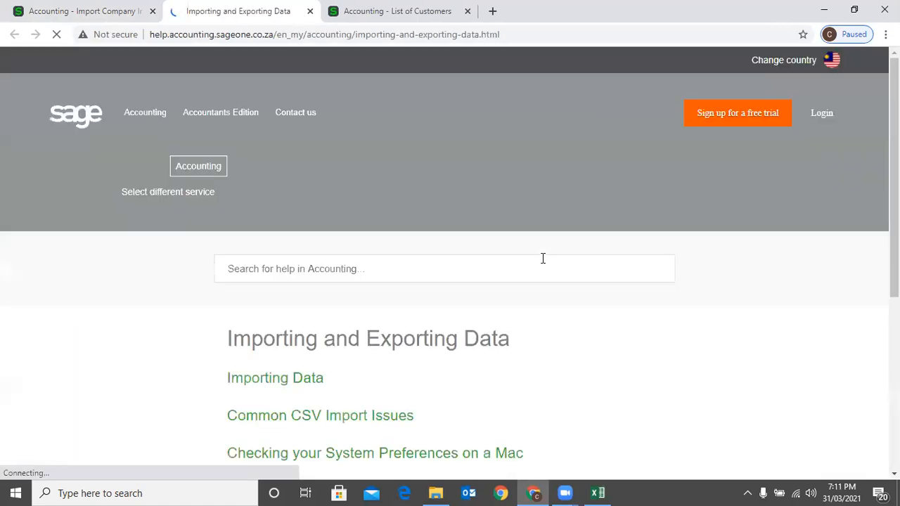
{"action": "scroll", "coordinate": [542, 258], "scroll_direction": "down", "scroll_amount": 1}
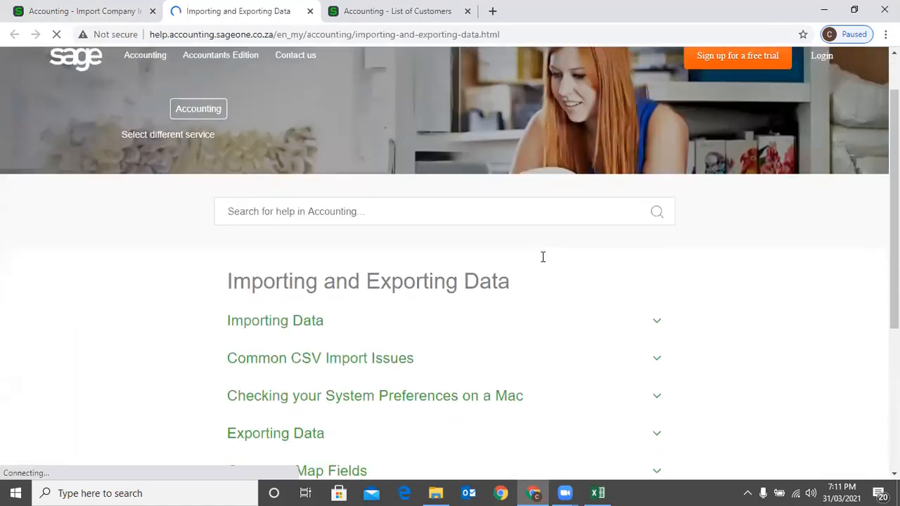
{"action": "scroll", "coordinate": [543, 257], "scroll_direction": "down", "scroll_amount": 1}
{"action": "left_click", "coordinate": [112, 9]}
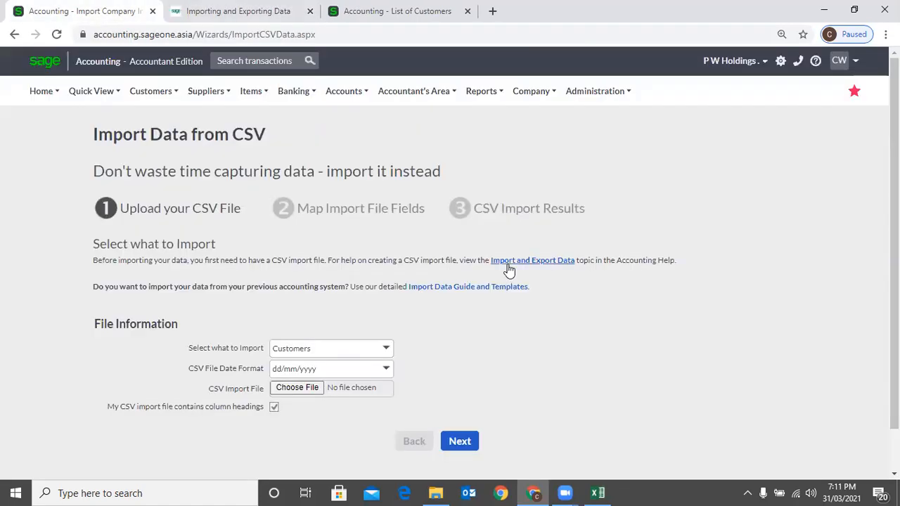
{"action": "left_click", "coordinate": [235, 14]}
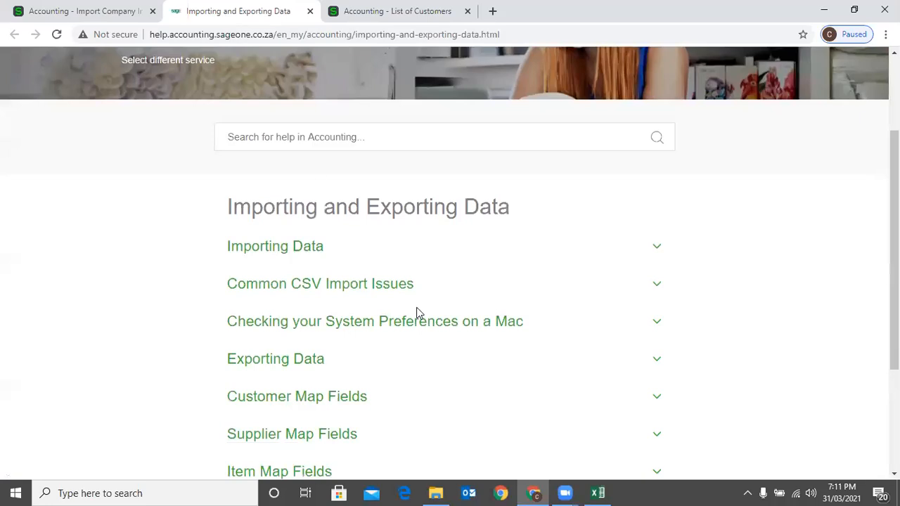
- Expand the Importing Data help section, look through its CSV import instructions, and close the help page
{"action": "left_click", "coordinate": [277, 247]}
{"action": "scroll", "coordinate": [372, 294], "scroll_direction": "down", "scroll_amount": 6}
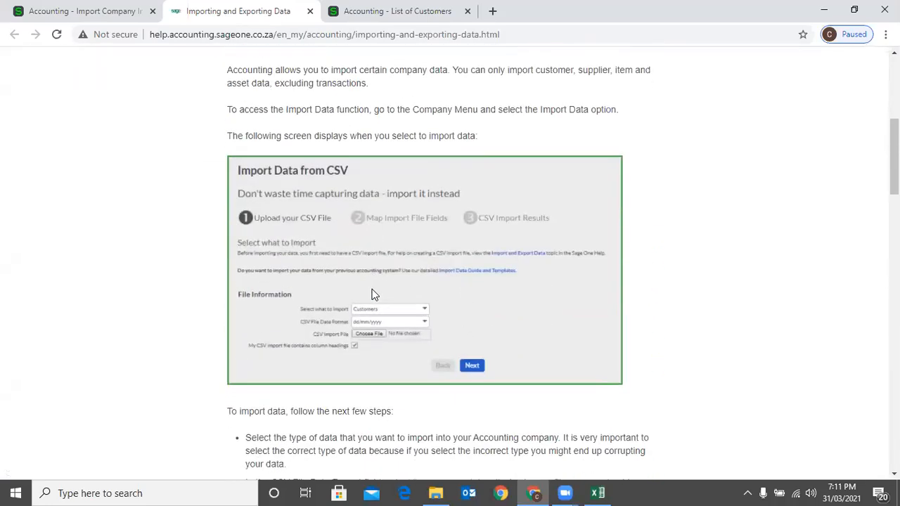
{"action": "scroll", "coordinate": [372, 294], "scroll_direction": "down", "scroll_amount": 18}
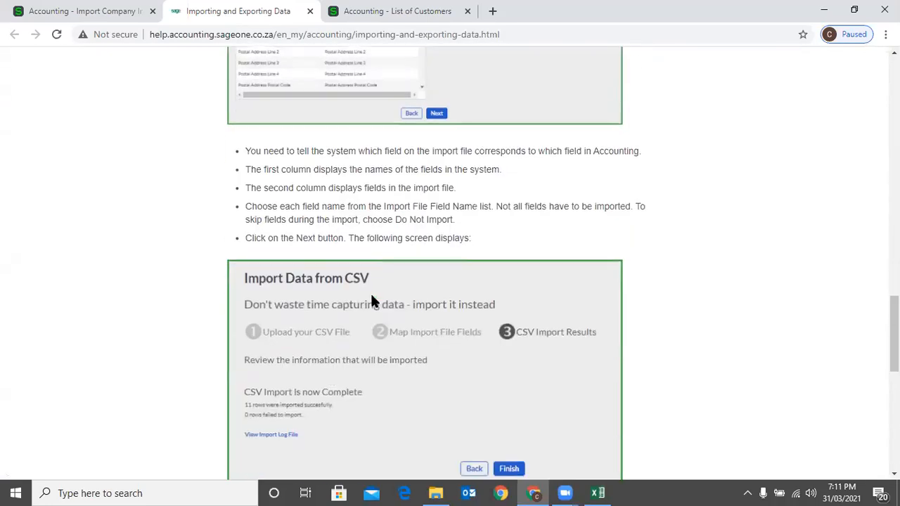
{"action": "scroll", "coordinate": [373, 301], "scroll_direction": "down", "scroll_amount": 2}
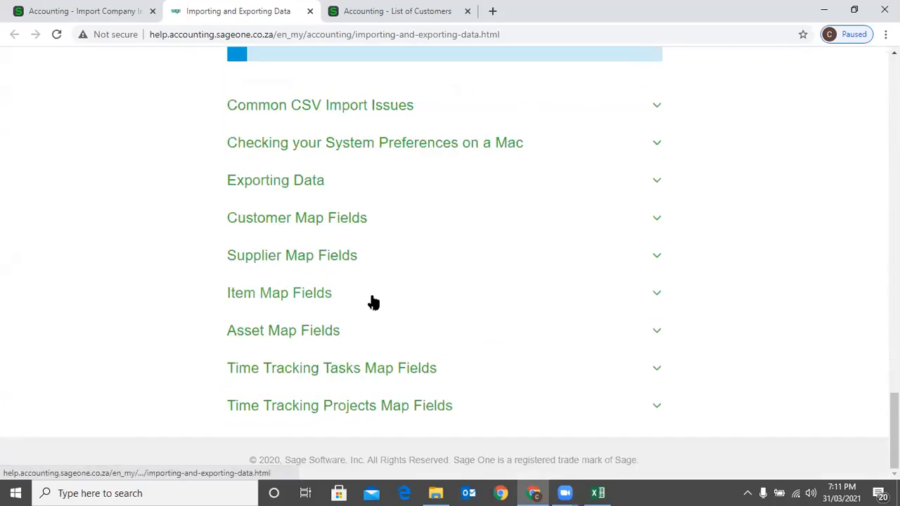
{"action": "scroll", "coordinate": [373, 303], "scroll_direction": "up", "scroll_amount": 20}
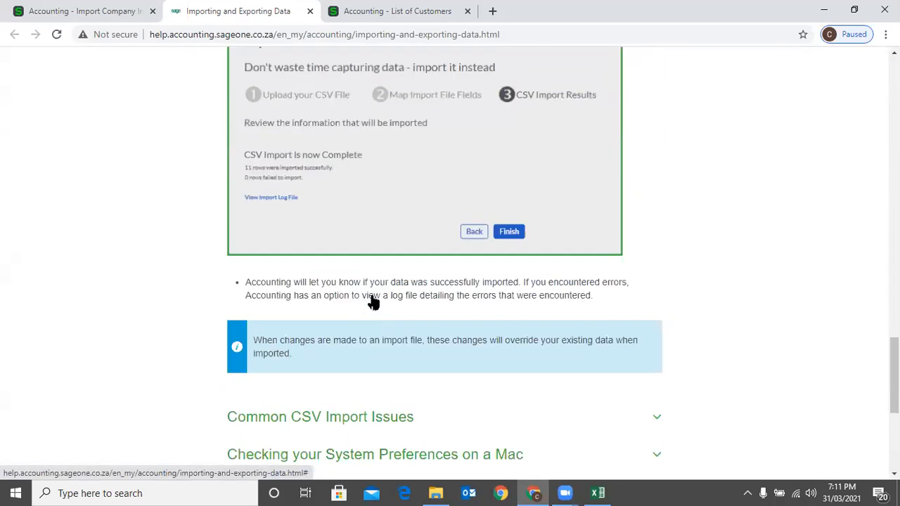
{"action": "scroll", "coordinate": [372, 302], "scroll_direction": "up", "scroll_amount": 5}
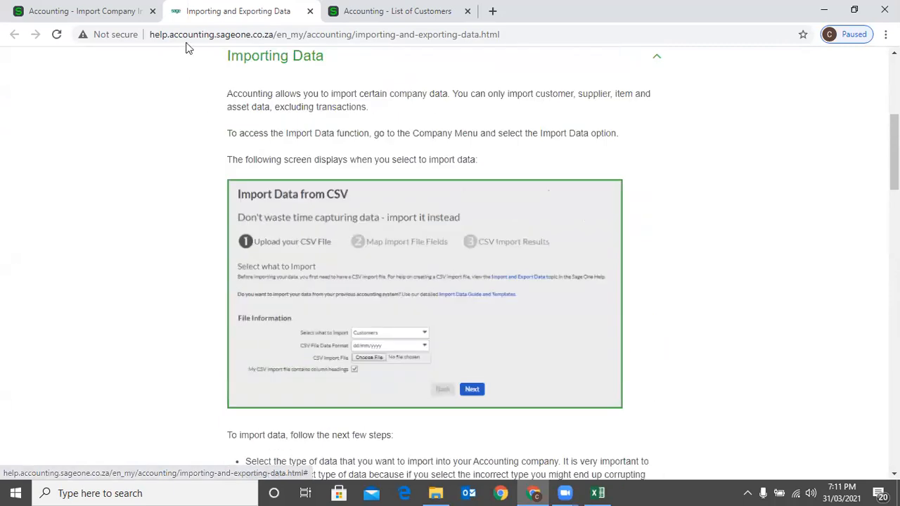
{"action": "left_click", "coordinate": [310, 10]}
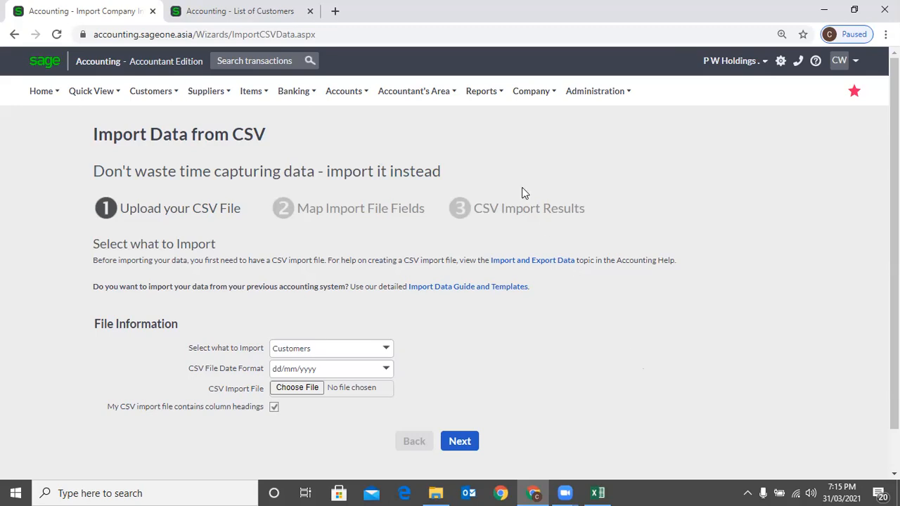
- Open the company's Opening Balances and examine the accounts under cost of sales, current assets and current liabilities
{"action": "left_click", "coordinate": [538, 97]}
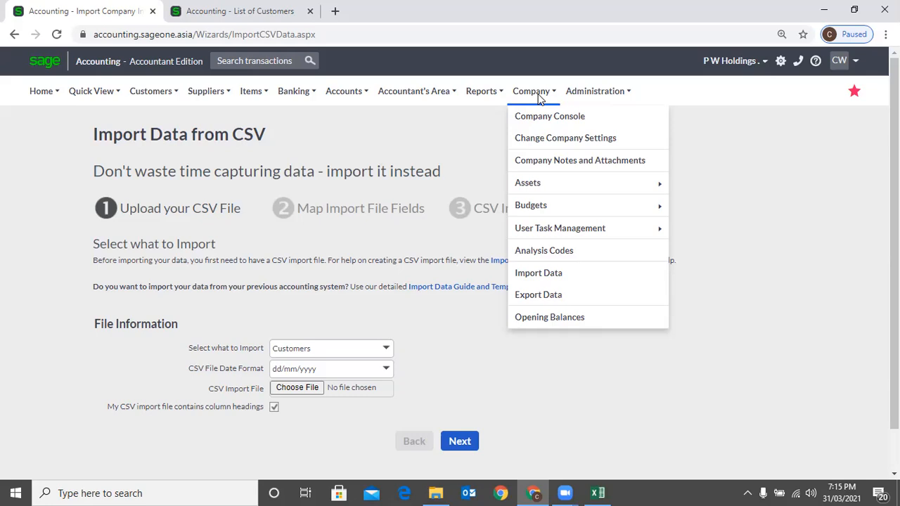
{"action": "mouse_move", "coordinate": [581, 93]}
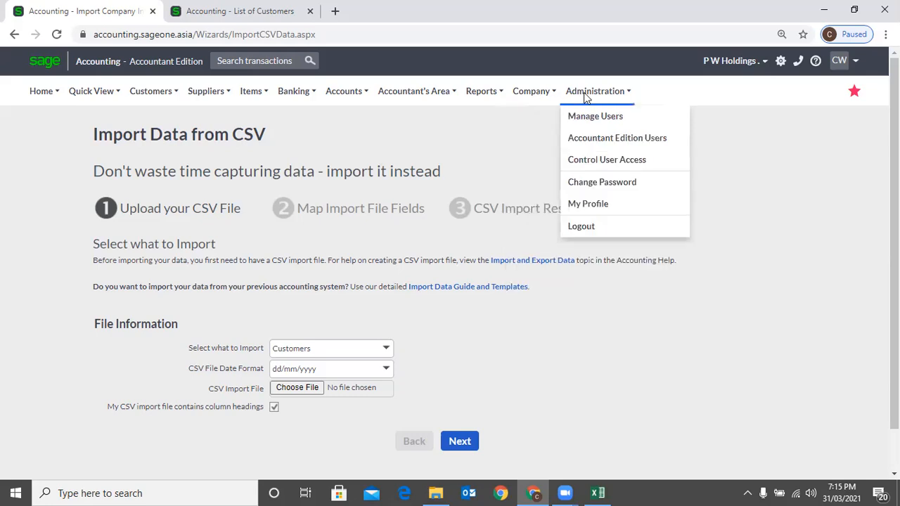
{"action": "mouse_move", "coordinate": [543, 95]}
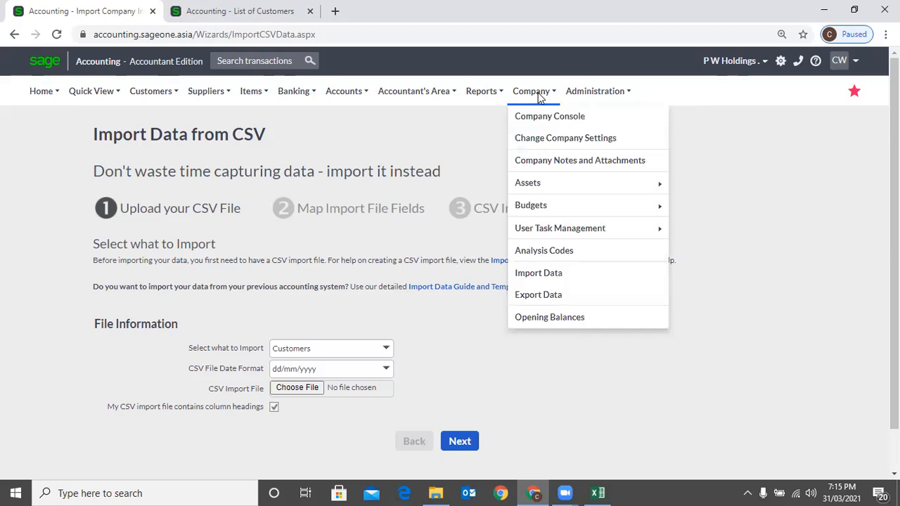
{"action": "left_click", "coordinate": [555, 317]}
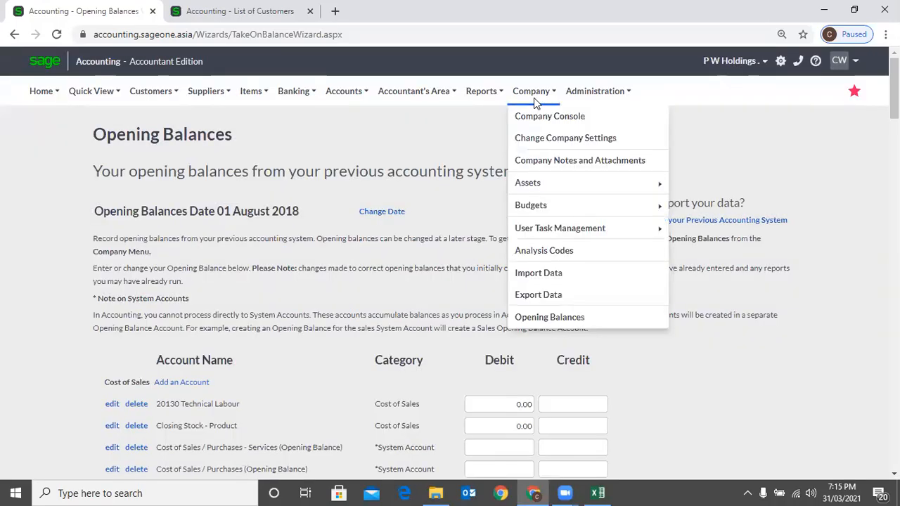
{"action": "mouse_move", "coordinate": [532, 93]}
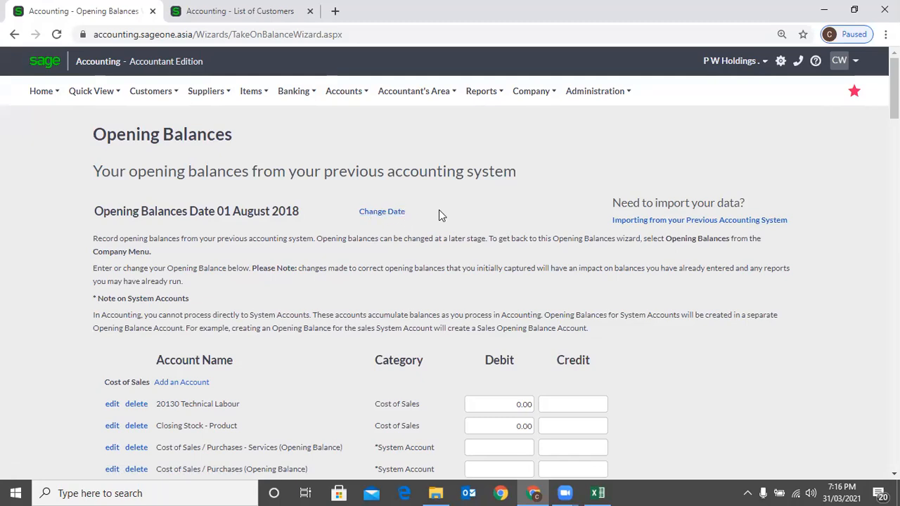
{"action": "scroll", "coordinate": [454, 214], "scroll_direction": "down", "scroll_amount": 2}
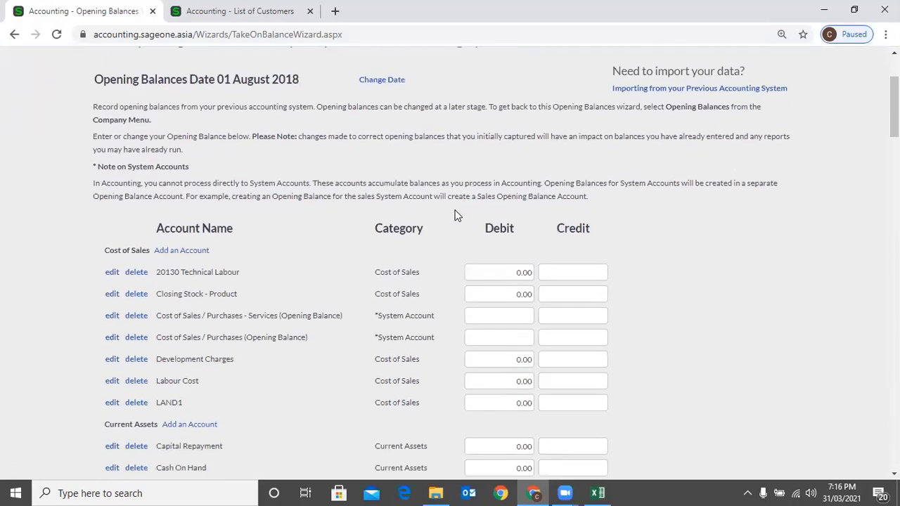
{"action": "scroll", "coordinate": [454, 214], "scroll_direction": "down", "scroll_amount": 2}
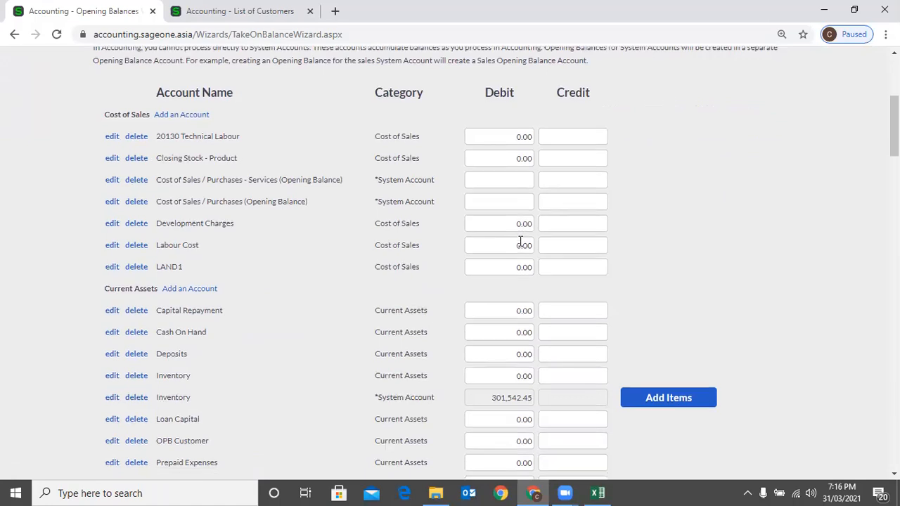
{"action": "scroll", "coordinate": [520, 241], "scroll_direction": "down", "scroll_amount": 2}
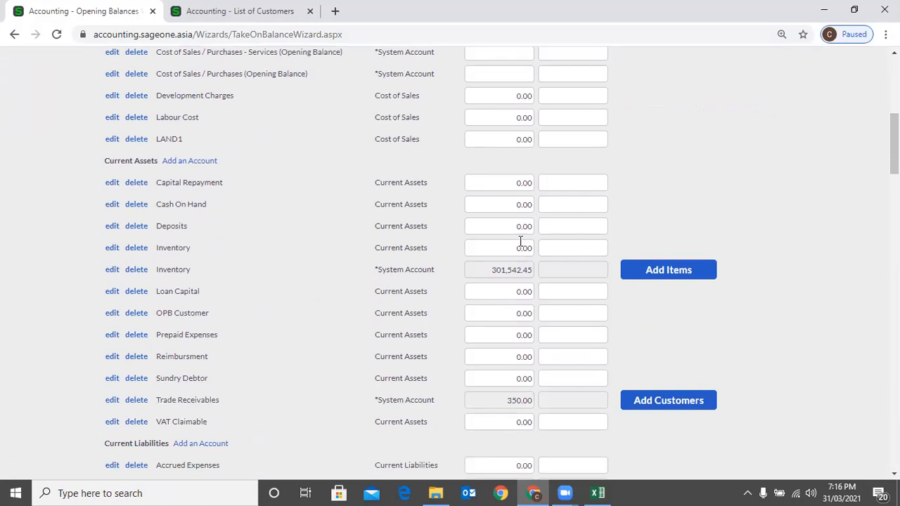
{"action": "scroll", "coordinate": [520, 241], "scroll_direction": "down", "scroll_amount": 5}
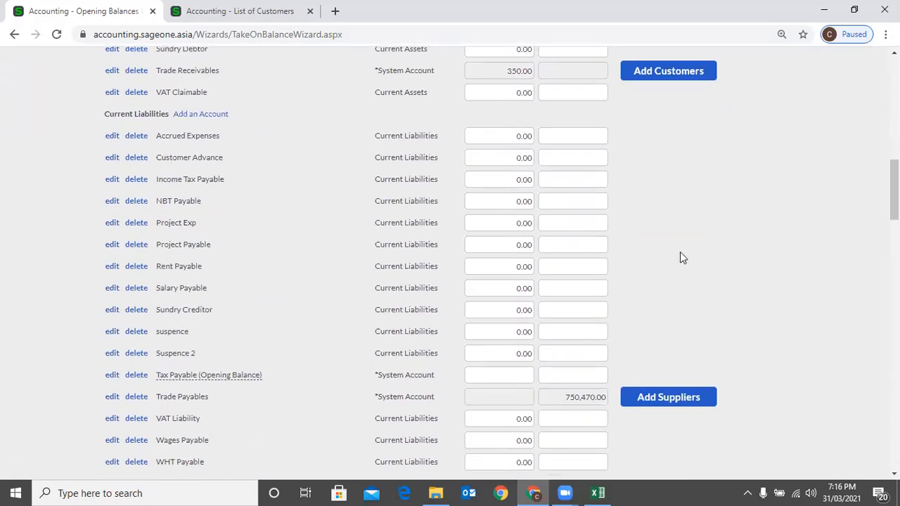
{"action": "scroll", "coordinate": [678, 256], "scroll_direction": "up", "scroll_amount": 2}
{"action": "scroll", "coordinate": [697, 251], "scroll_direction": "up", "scroll_amount": 2}
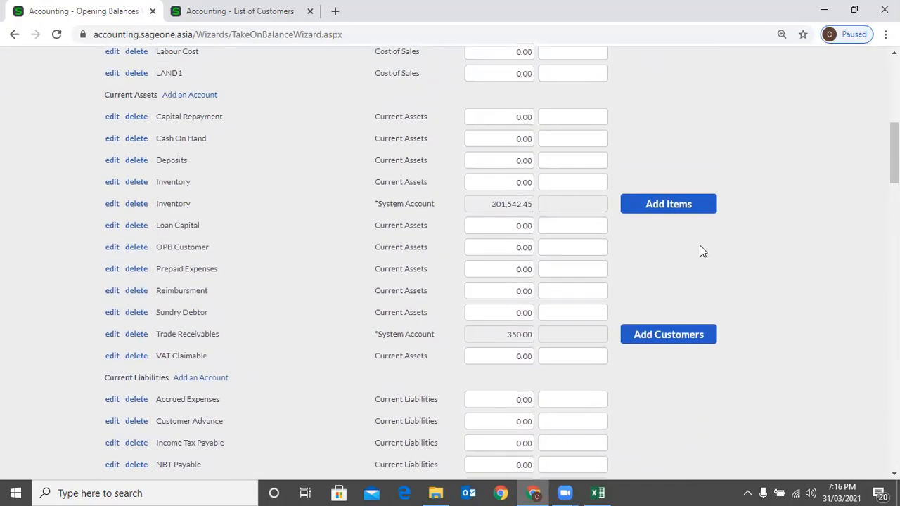
- Open the item opening balances from the Inventory system account, review the item grid, and return to Opening Balances
{"action": "left_click", "coordinate": [681, 214]}
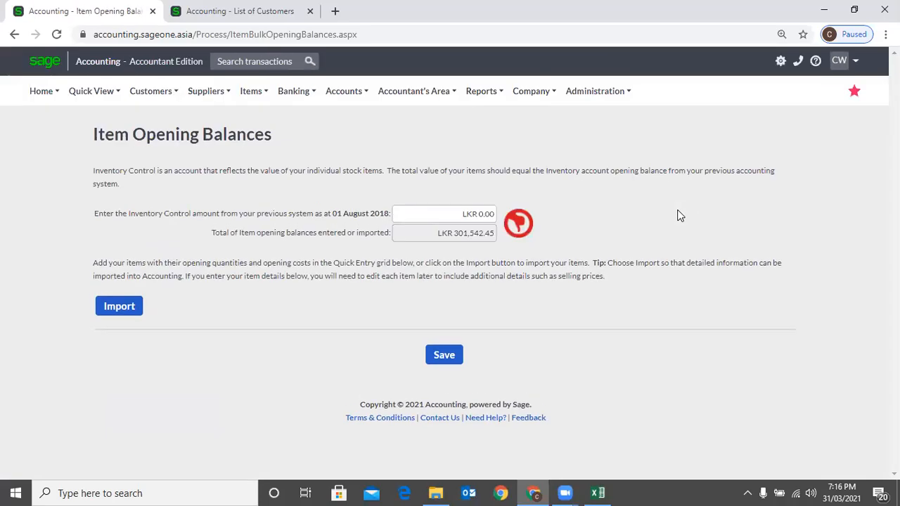
{"action": "scroll", "coordinate": [267, 333], "scroll_direction": "down", "scroll_amount": 3}
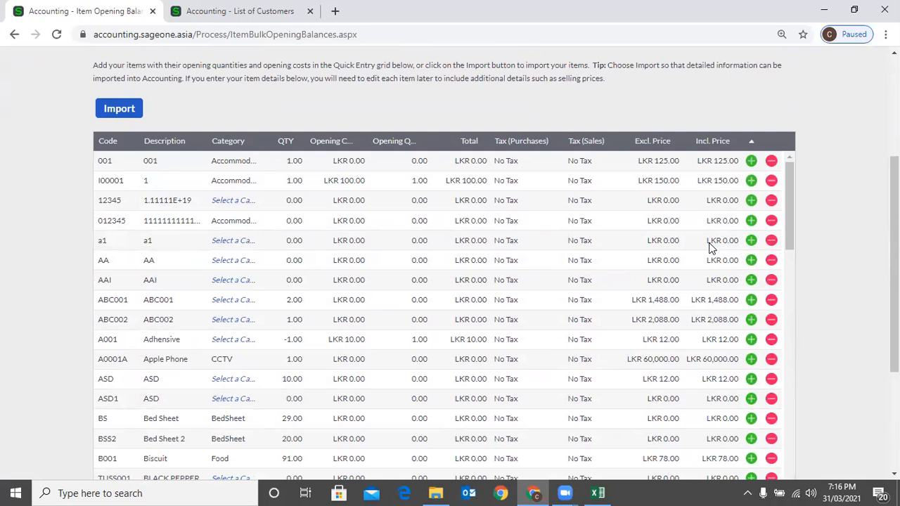
{"action": "left_click", "coordinate": [14, 34]}
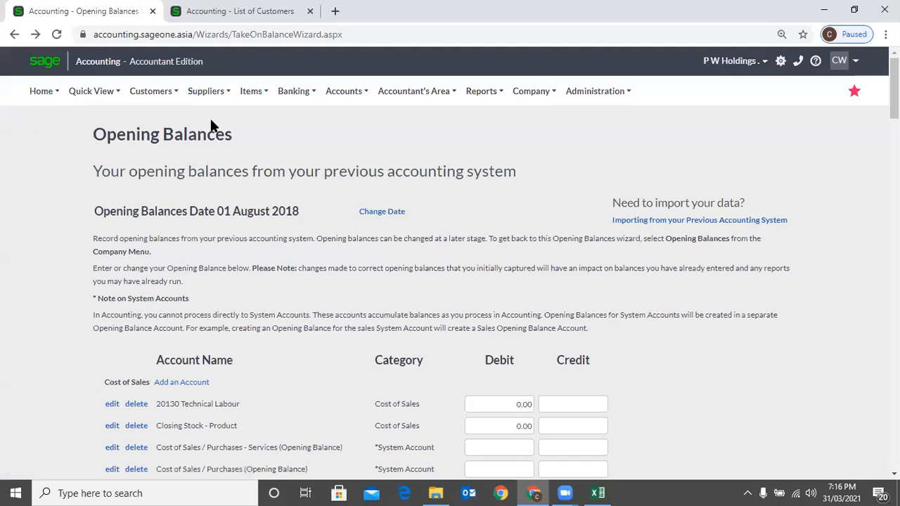
- Open a blank new item form and inspect its Opening Cost and Opening Quantity fields
{"action": "left_click", "coordinate": [250, 96]}
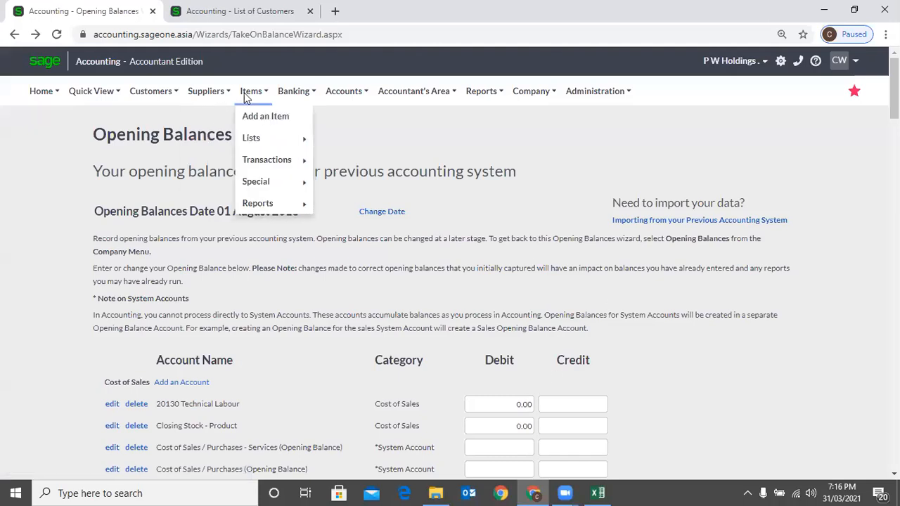
{"action": "left_click", "coordinate": [249, 120]}
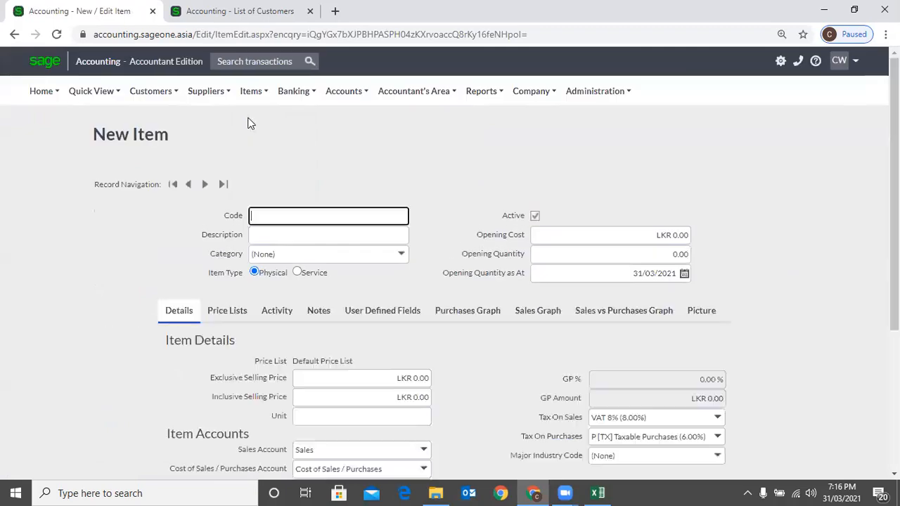
{"action": "left_click", "coordinate": [657, 237]}
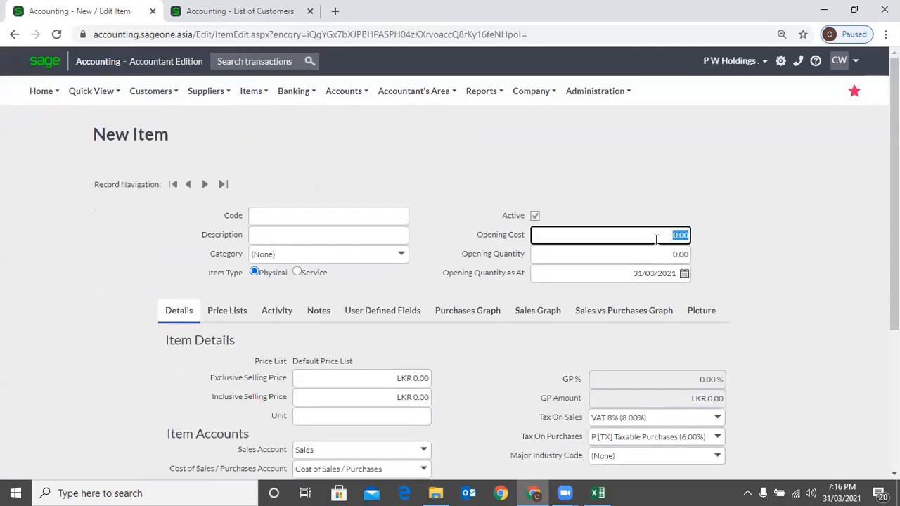
{"action": "left_click", "coordinate": [657, 256]}
- Open a blank new customer form and inspect its Credit Limit and Opening Balance fields
{"action": "mouse_move", "coordinate": [156, 94]}
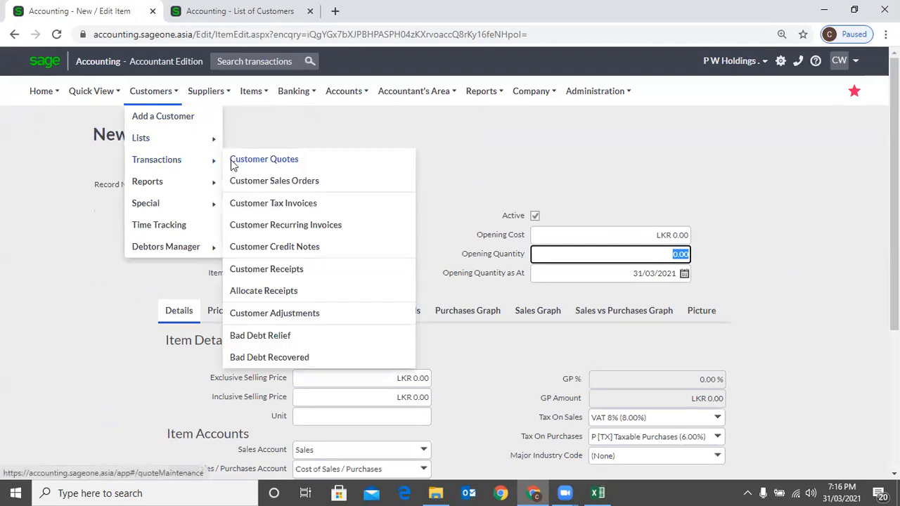
{"action": "left_click", "coordinate": [159, 118]}
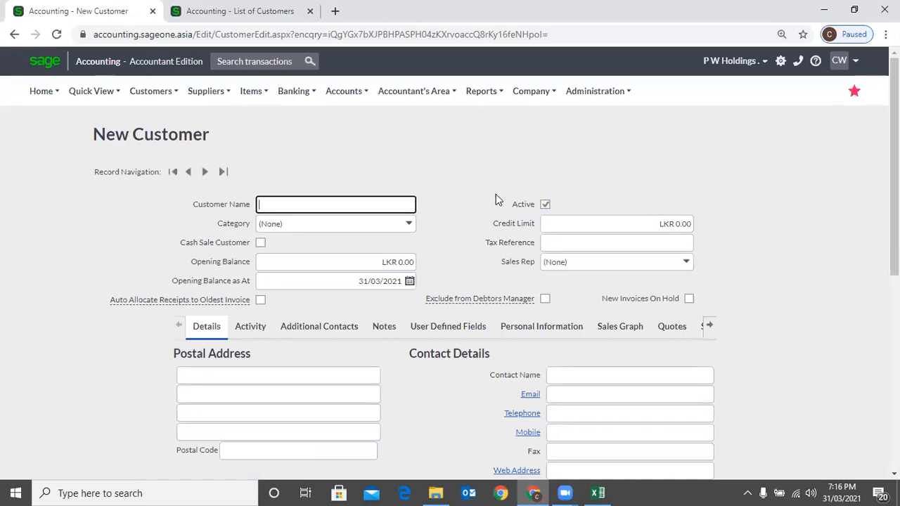
{"action": "left_click", "coordinate": [632, 227]}
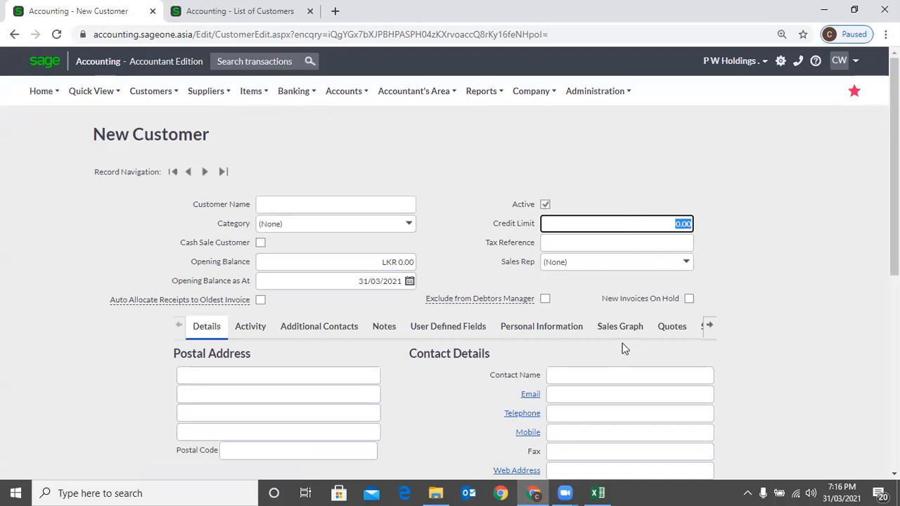
{"action": "left_click", "coordinate": [383, 267]}
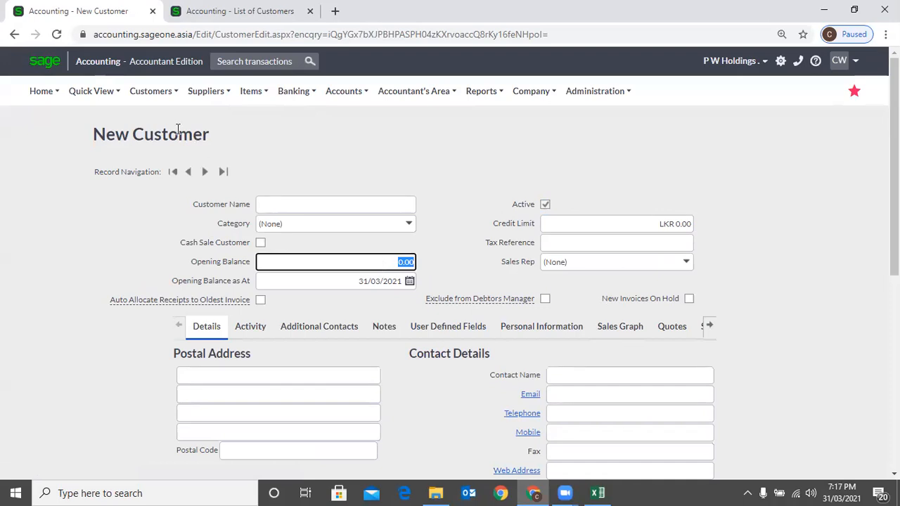
- Return to the company's Opening Balances and bring the cost of sales and current assets accounts into view
{"action": "mouse_move", "coordinate": [534, 93]}
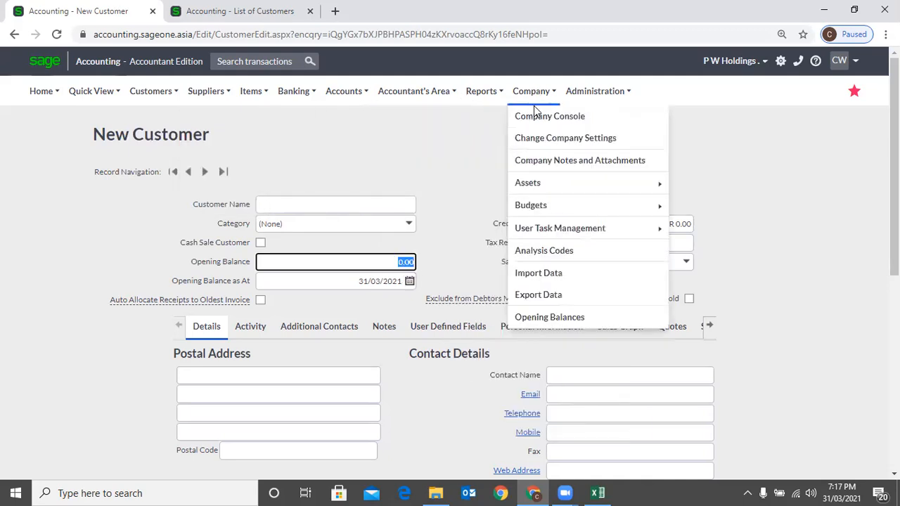
{"action": "left_click", "coordinate": [566, 317]}
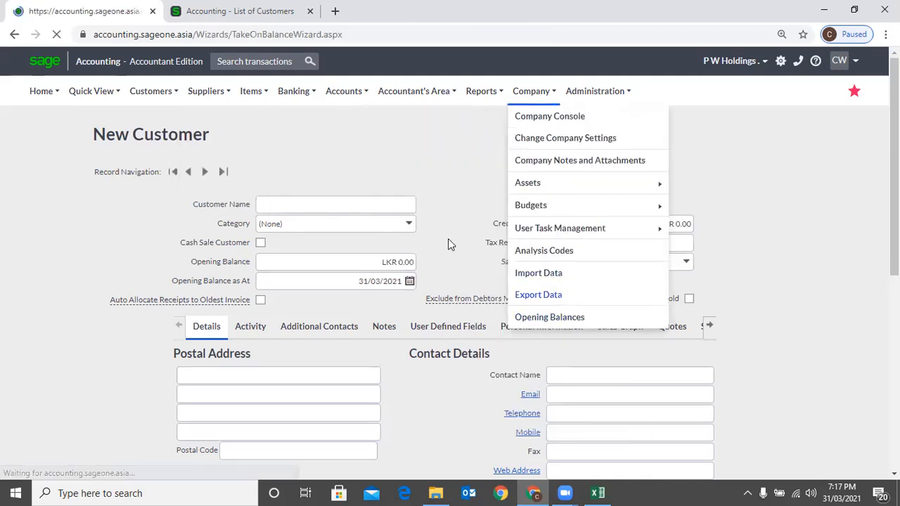
{"action": "scroll", "coordinate": [503, 232], "scroll_direction": "down", "scroll_amount": 5}
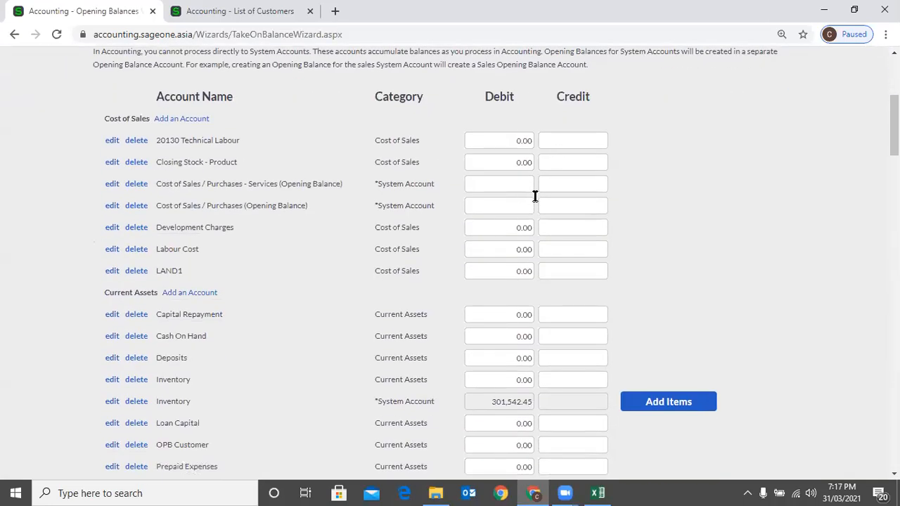
- Enter a credit opening balance of 10 for the SLIIT sales account and review the account list back to its beginning
{"action": "scroll", "coordinate": [523, 193], "scroll_direction": "down", "scroll_amount": 8}
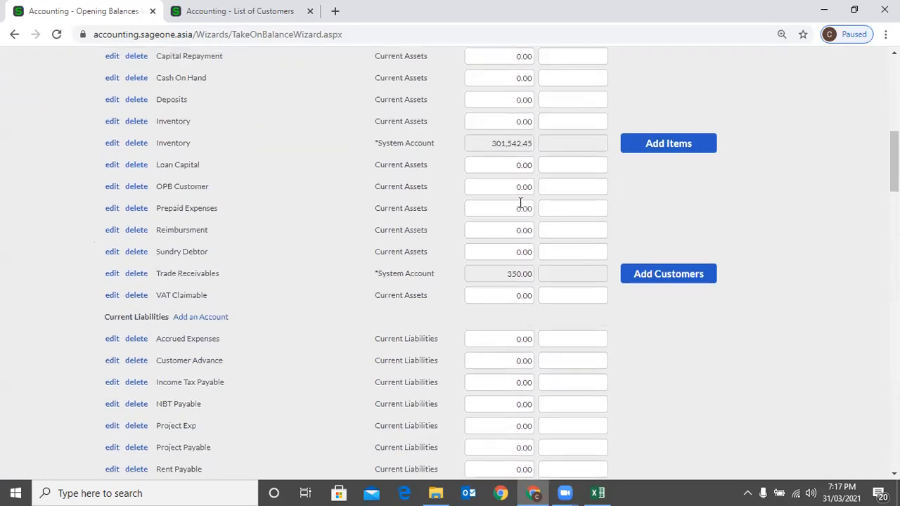
{"action": "scroll", "coordinate": [520, 207], "scroll_direction": "down", "scroll_amount": 20}
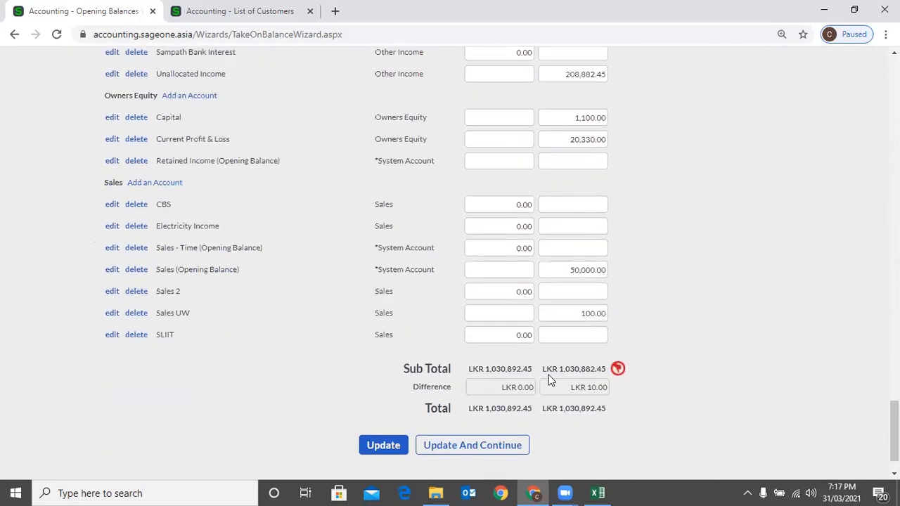
{"action": "left_click", "coordinate": [575, 328]}
{"action": "mouse_move", "coordinate": [618, 376]}
{"action": "type", "text": "10"}
{"action": "left_click", "coordinate": [669, 343]}
{"action": "scroll", "coordinate": [631, 373], "scroll_direction": "up", "scroll_amount": 1}
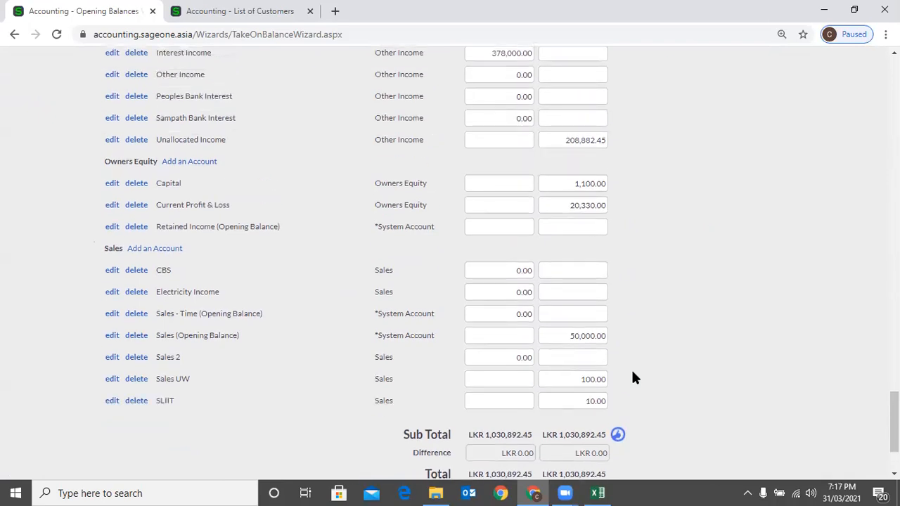
{"action": "scroll", "coordinate": [632, 372], "scroll_direction": "up", "scroll_amount": 2}
{"action": "scroll", "coordinate": [573, 283], "scroll_direction": "up", "scroll_amount": 5}
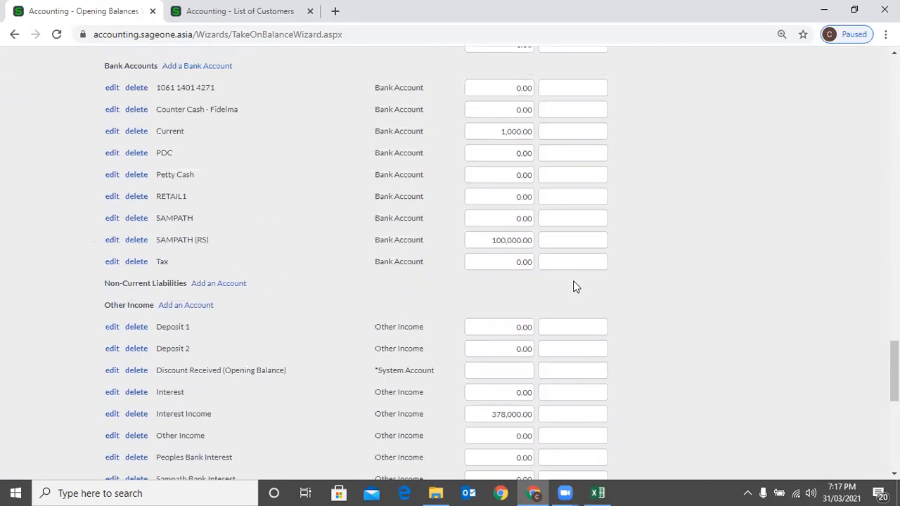
{"action": "scroll", "coordinate": [573, 285], "scroll_direction": "up", "scroll_amount": 15}
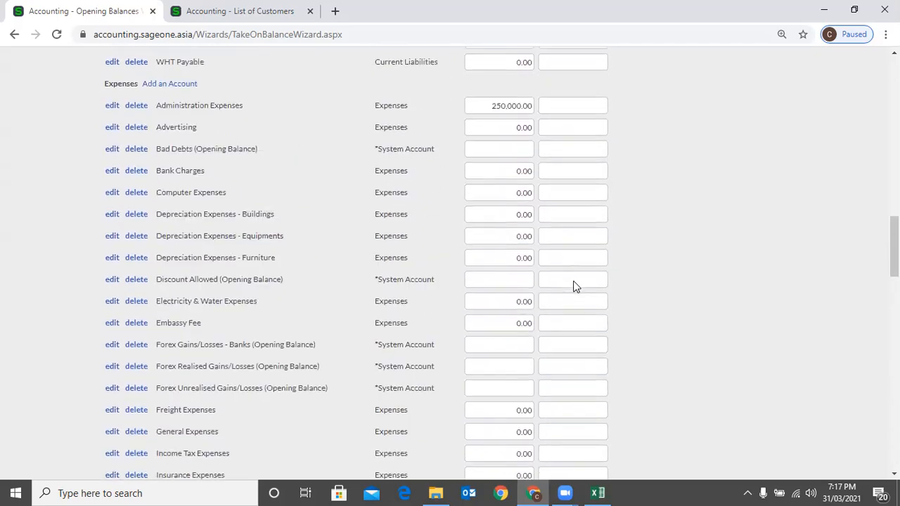
{"action": "scroll", "coordinate": [572, 286], "scroll_direction": "up", "scroll_amount": 8}
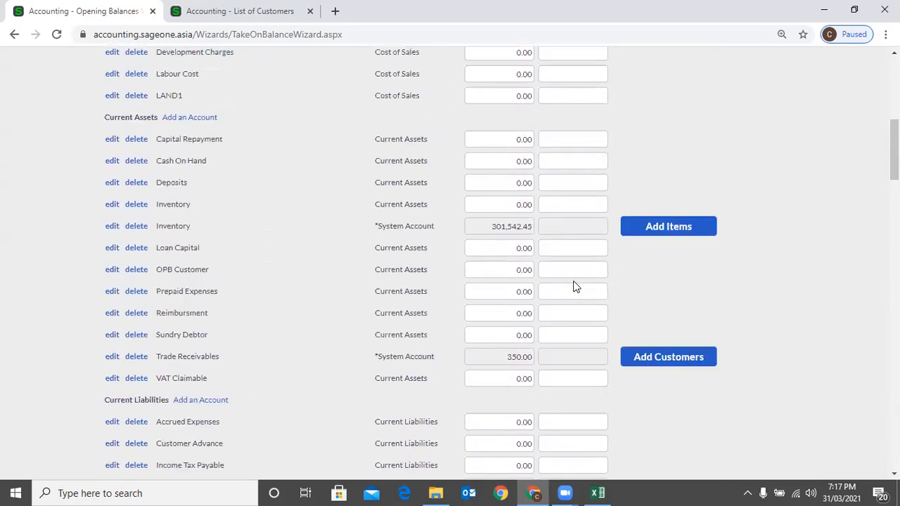
{"action": "scroll", "coordinate": [573, 284], "scroll_direction": "up", "scroll_amount": 5}
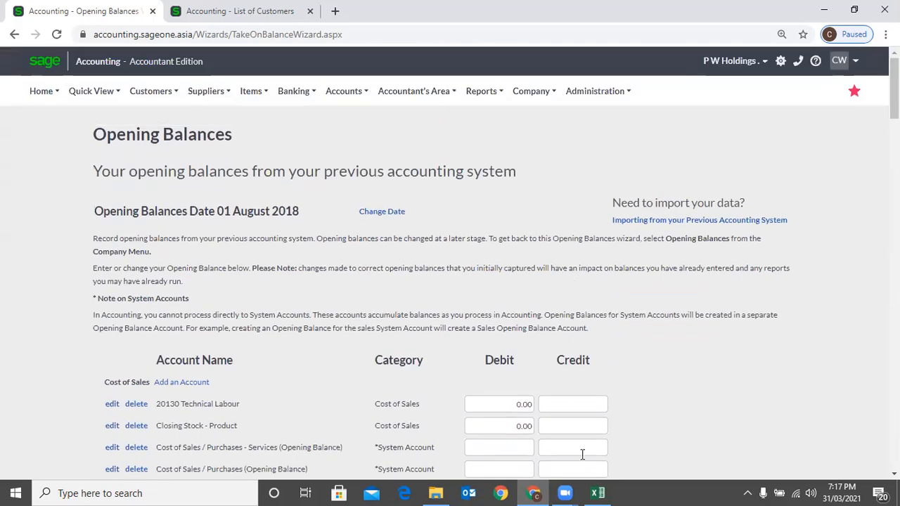
- Switch to the Customer Import Template workbook in Excel and examine its column headings across to Cell Number
{"action": "mouse_move", "coordinate": [598, 492]}
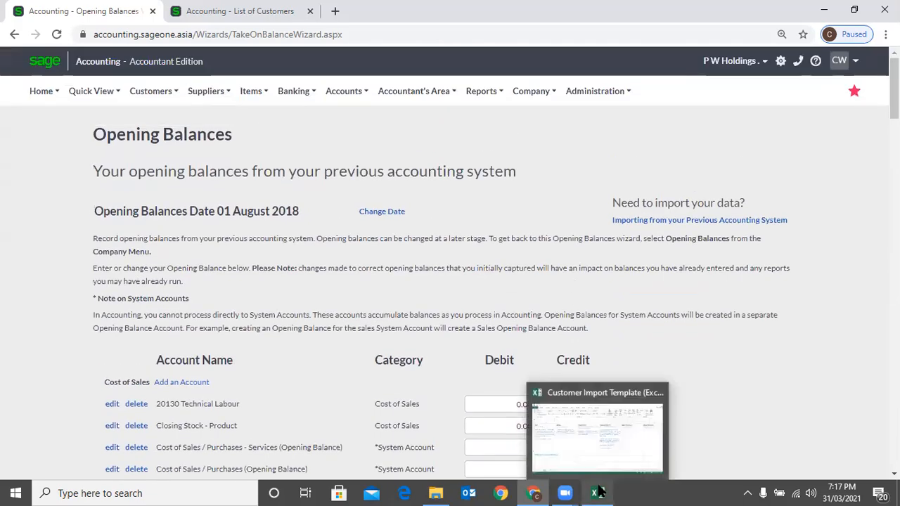
{"action": "left_click", "coordinate": [585, 445]}
{"action": "key", "text": "Up"}
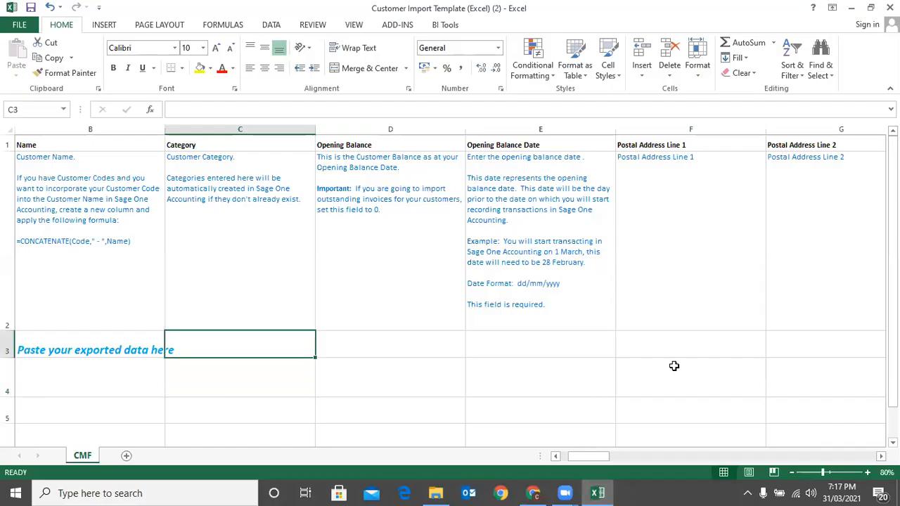
{"action": "key", "text": "Right"}
{"action": "key", "text": "Right"}
{"action": "key", "text": "Right"}
{"action": "key", "text": "Right"}
{"action": "key", "text": "Right"}
{"action": "key", "text": "Right"}
{"action": "key", "text": "Right"}
{"action": "key", "text": "Right"}
{"action": "key", "text": "Right"}
{"action": "key", "text": "Right"}
{"action": "key", "text": "Right"}
{"action": "key", "text": "Right"}
{"action": "key", "text": "Right"}
{"action": "key", "text": "Right"}
{"action": "key", "text": "Right"}
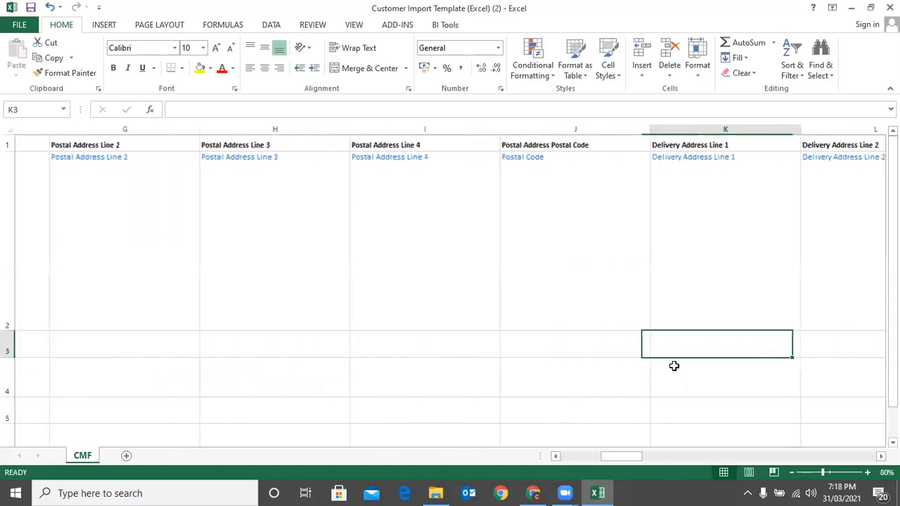
{"action": "key", "text": "Right"}
{"action": "key", "text": "Right"}
{"action": "key", "text": "Right"}
{"action": "key", "text": "Right"}
{"action": "key", "text": "Right"}
{"action": "key", "text": "Right"}
{"action": "key", "text": "Right"}
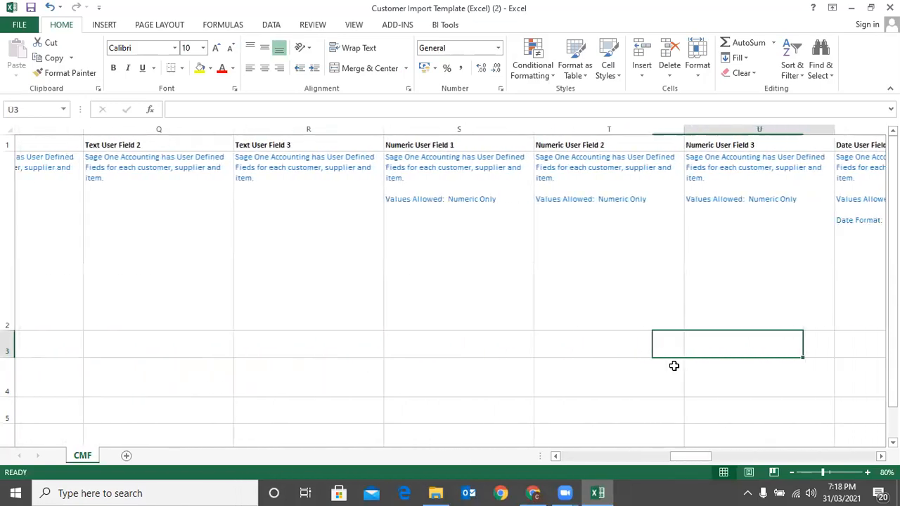
{"action": "key", "text": "Right"}
{"action": "key", "text": "Right"}
{"action": "key", "text": "Right"}
{"action": "key", "text": "Right"}
{"action": "key", "text": "Right"}
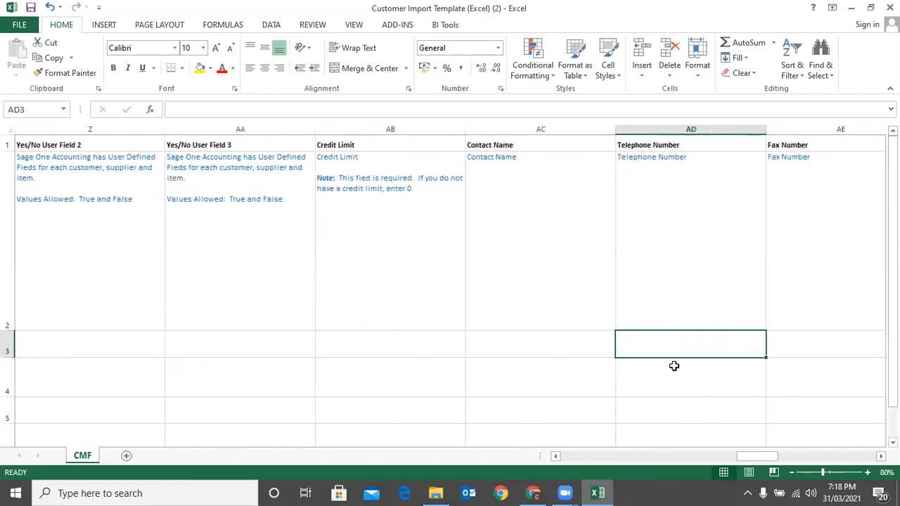
{"action": "key", "text": "Right"}
{"action": "key", "text": "Right"}
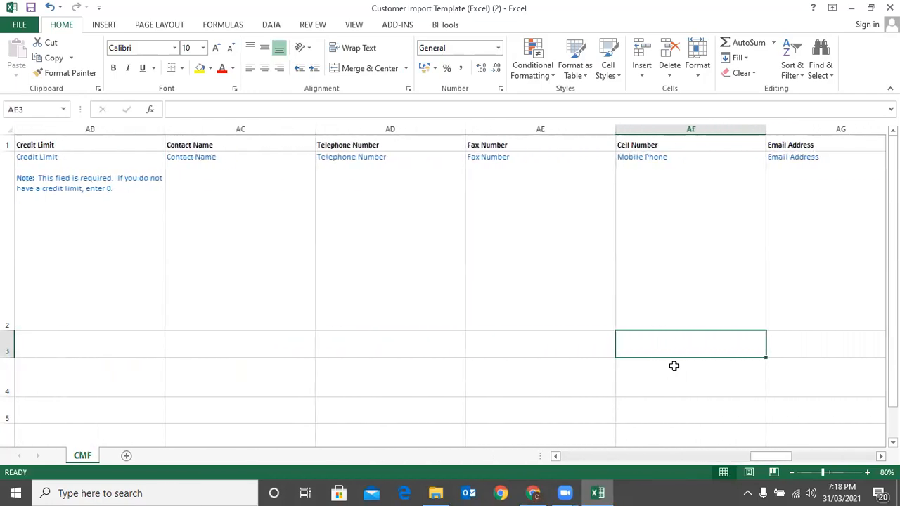
- Search the template for "ope" to locate the Opening Balance column and select its cell in row 4
{"action": "key", "text": "ctrl+f"}
{"action": "type", "text": "ope"}
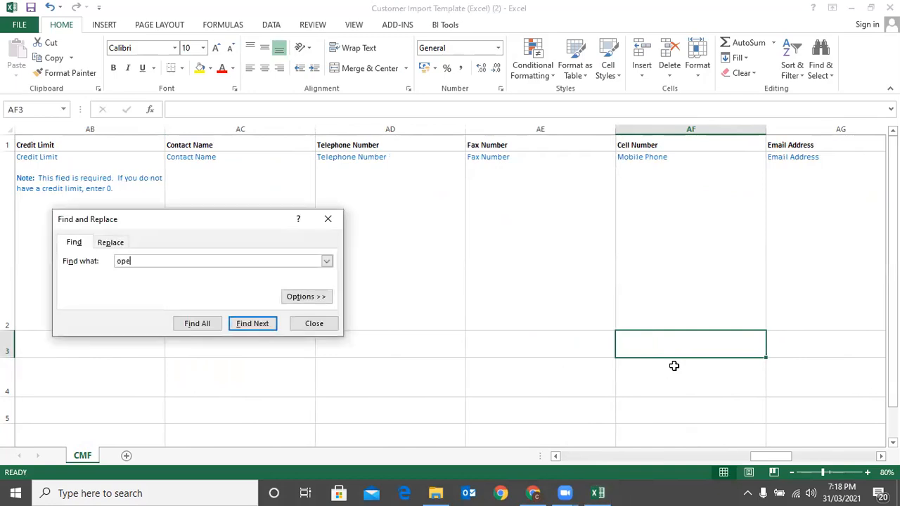
{"action": "key", "text": "Return"}
{"action": "key", "text": "Escape"}
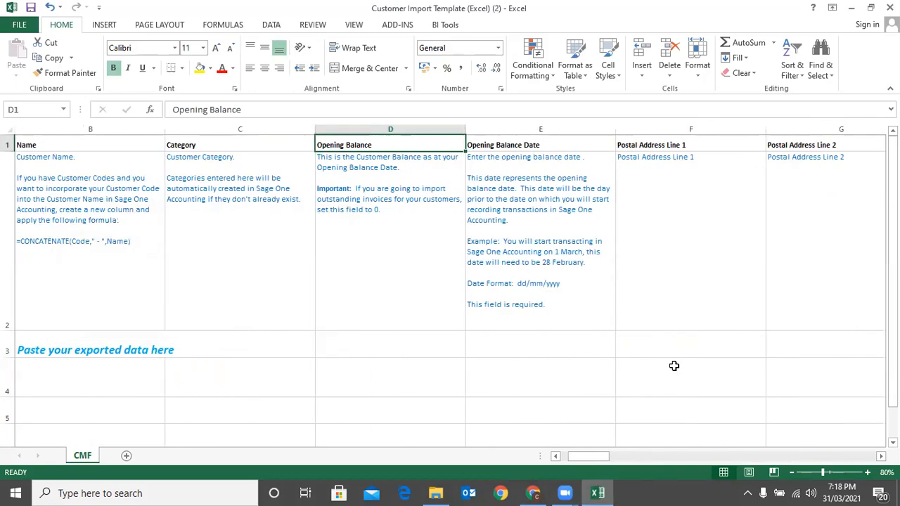
{"action": "key", "text": "Down"}
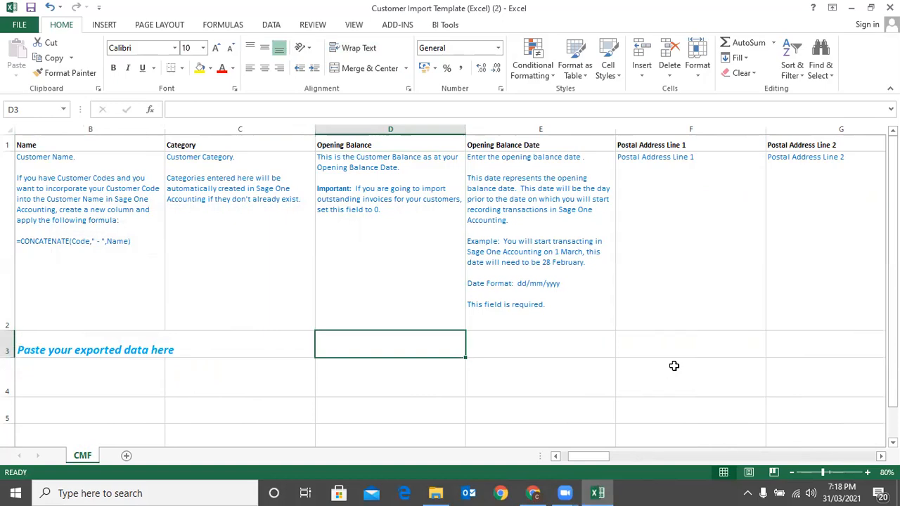
{"action": "key", "text": "Down"}
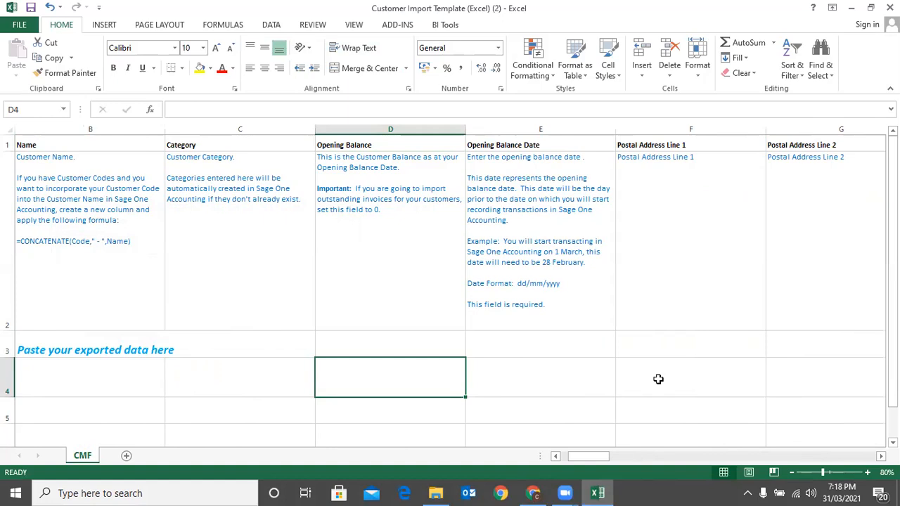
- Switch back to Sage Accounting in the browser and open a blank new user form from Manage Users
{"action": "left_click", "coordinate": [534, 492]}
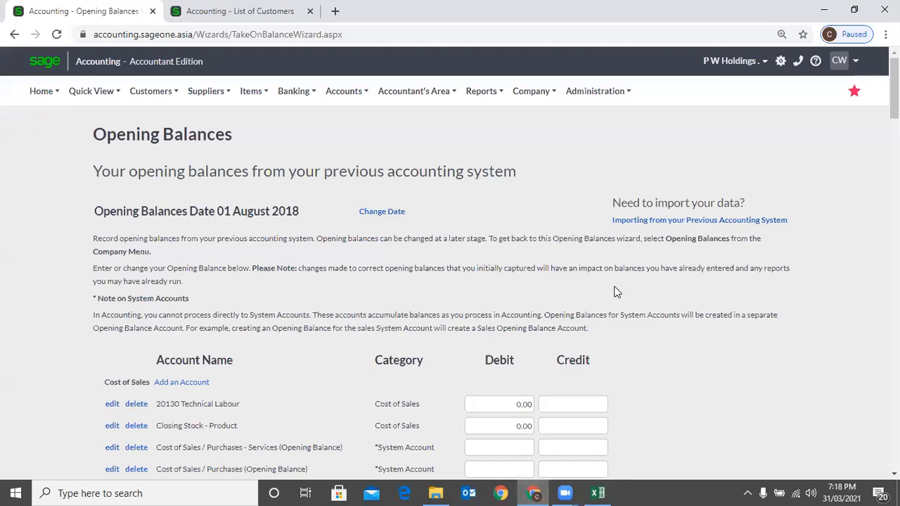
{"action": "left_click", "coordinate": [528, 98]}
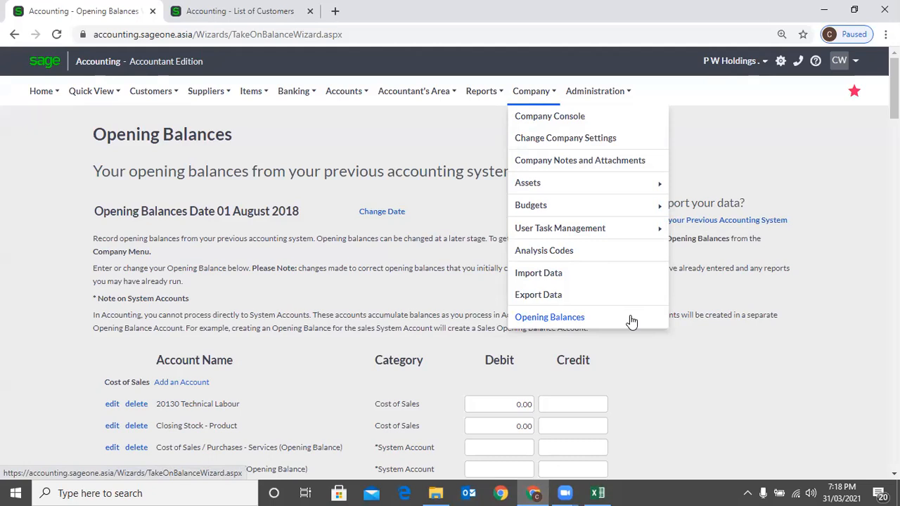
{"action": "mouse_move", "coordinate": [601, 92]}
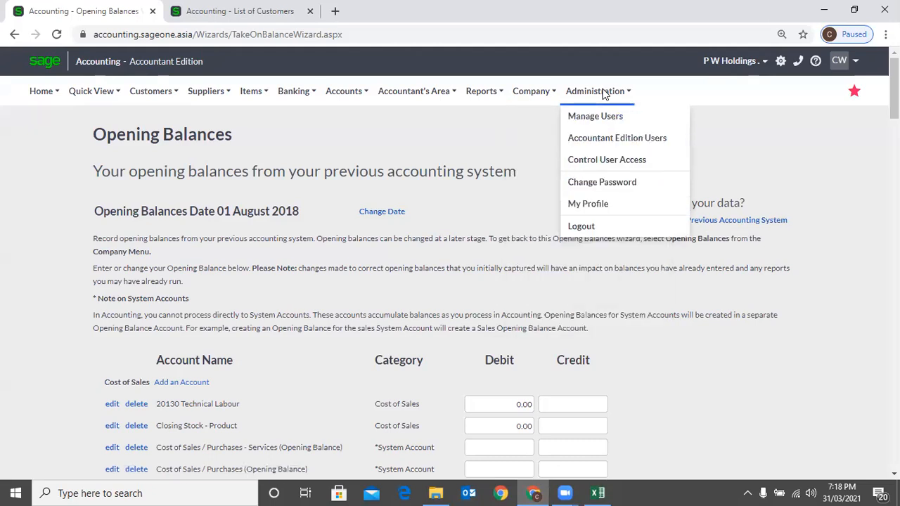
{"action": "left_click", "coordinate": [601, 117]}
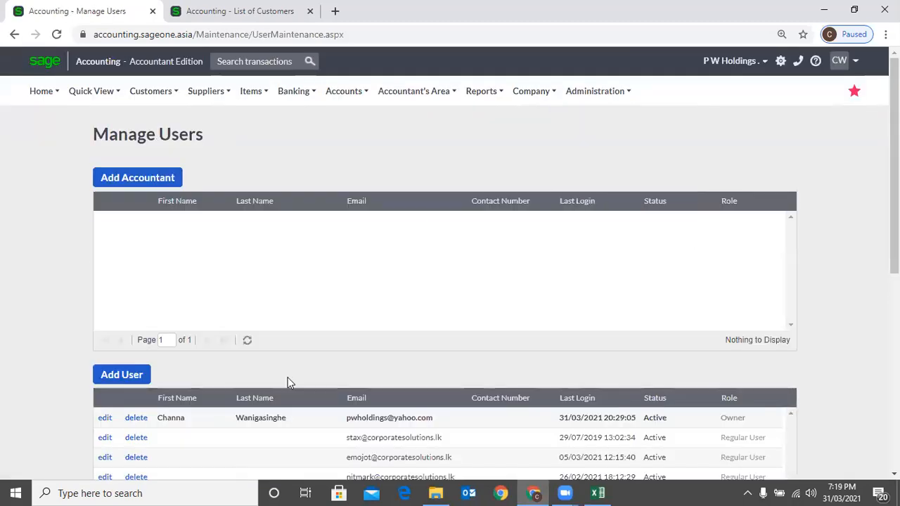
{"action": "left_click", "coordinate": [135, 381]}
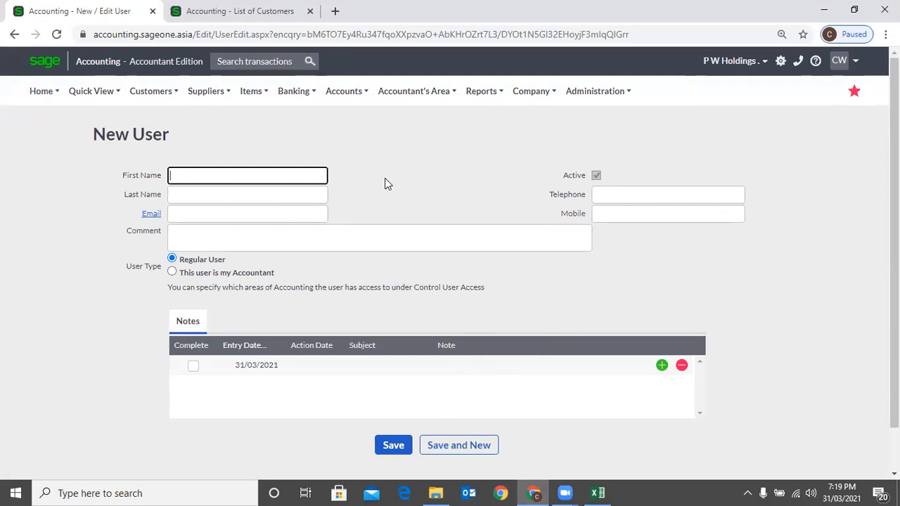
- Open My Profile and inspect the billing information, including the registration and current package details
{"action": "left_click", "coordinate": [581, 98]}
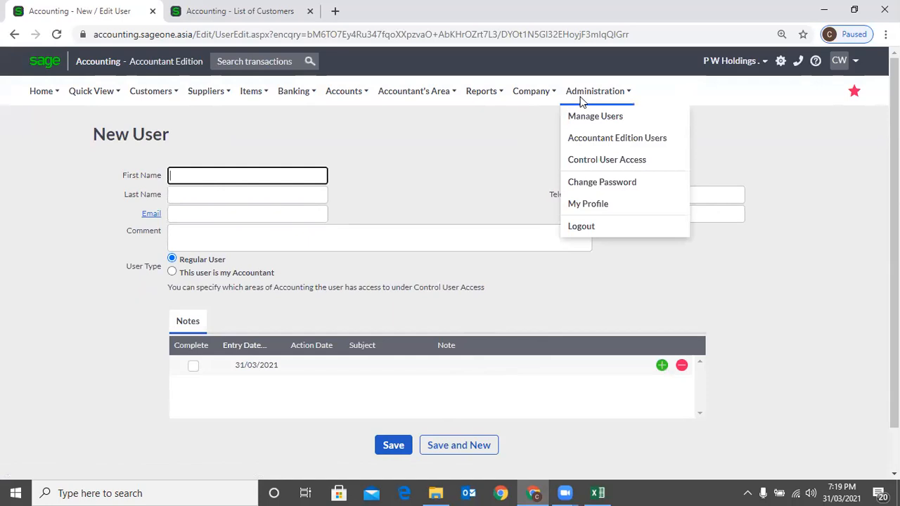
{"action": "left_click", "coordinate": [589, 205]}
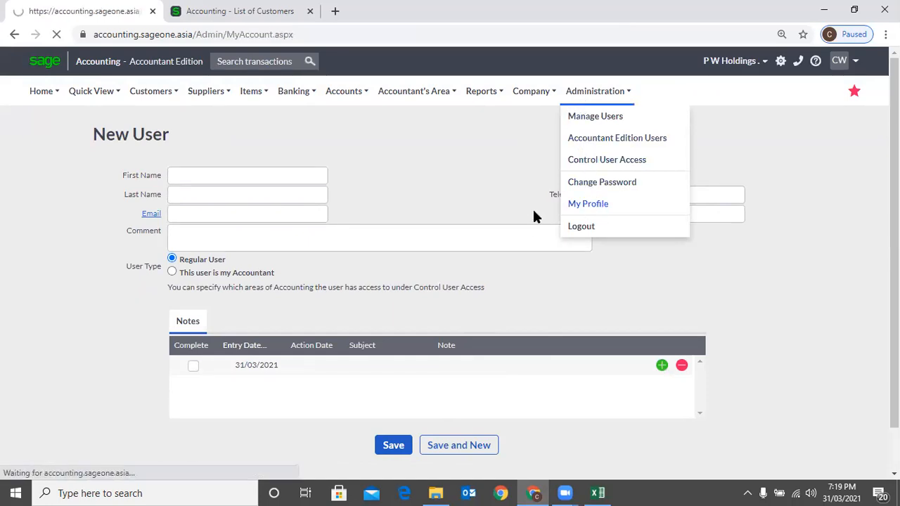
{"action": "scroll", "coordinate": [365, 260], "scroll_direction": "down", "scroll_amount": 1}
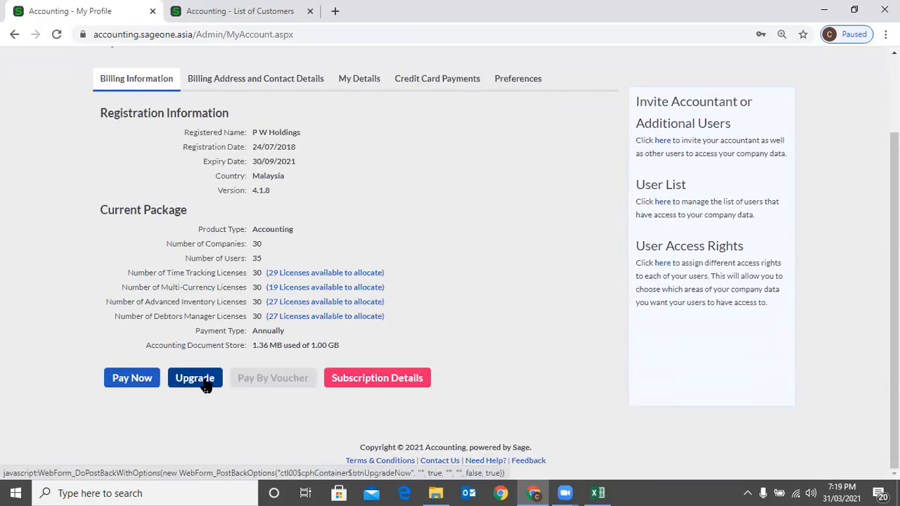
{"action": "scroll", "coordinate": [238, 263], "scroll_direction": "up", "scroll_amount": 2}
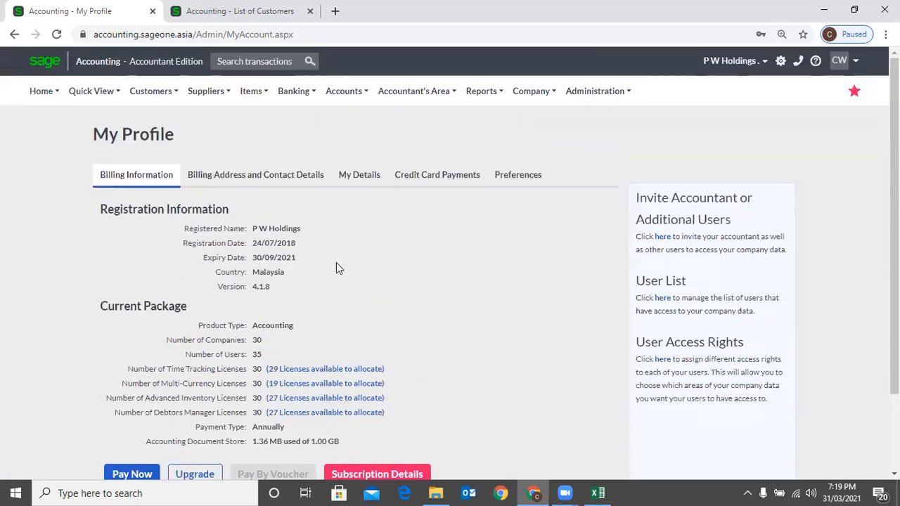
- View the Control User Access and Accountant Edition Users pages, and return to Manage Users
{"action": "left_click", "coordinate": [595, 91]}
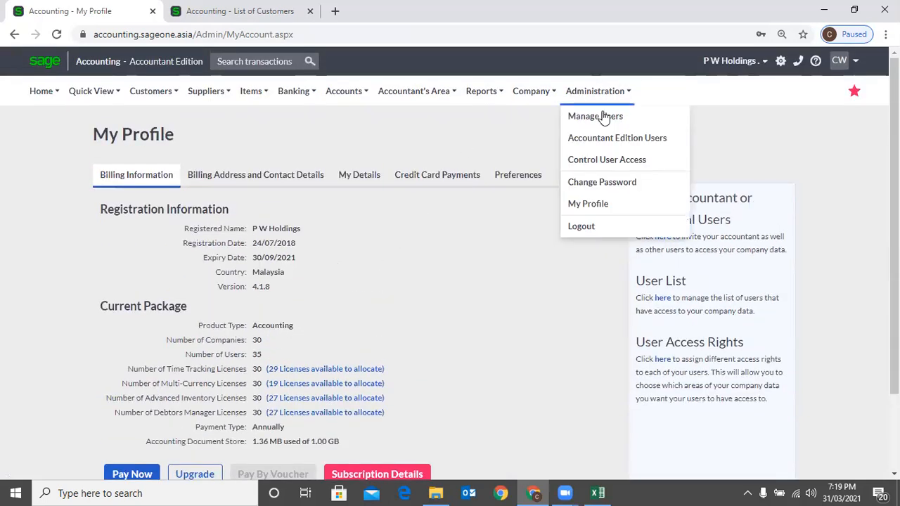
{"action": "left_click", "coordinate": [606, 171]}
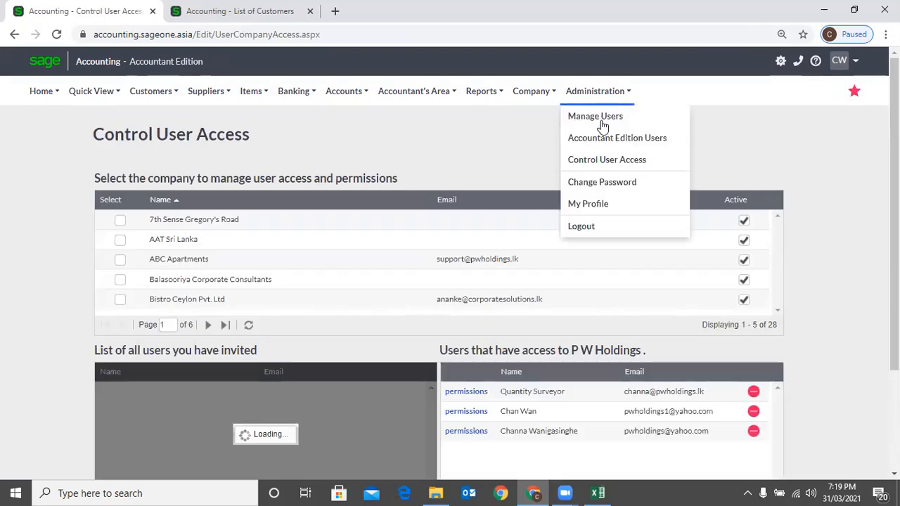
{"action": "left_click", "coordinate": [601, 137]}
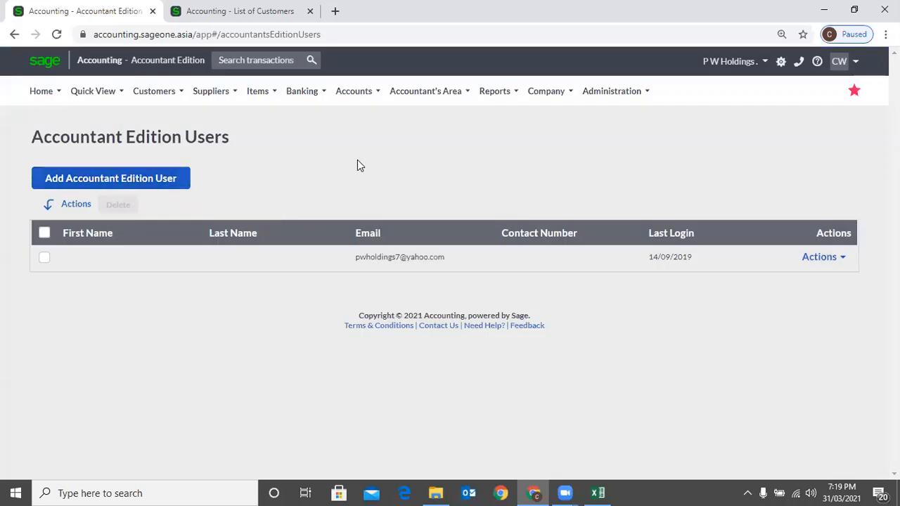
{"action": "left_click", "coordinate": [609, 119]}
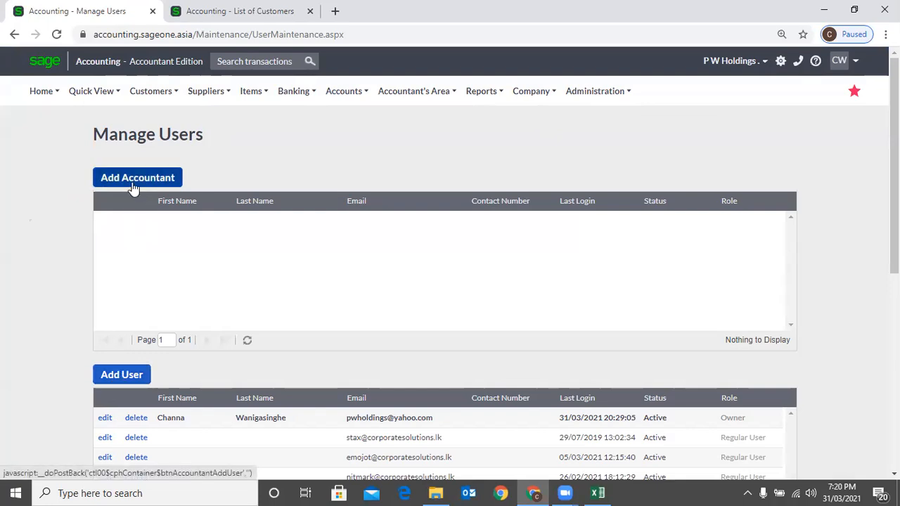
- Go to Control User Access and open the Quantity Surveyor user's permissions for P W Holdings
{"action": "mouse_move", "coordinate": [552, 95]}
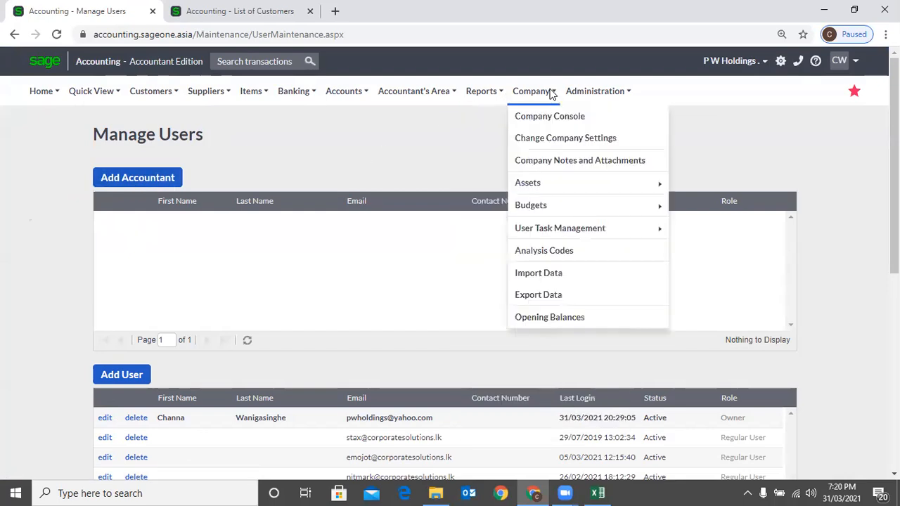
{"action": "mouse_move", "coordinate": [587, 92]}
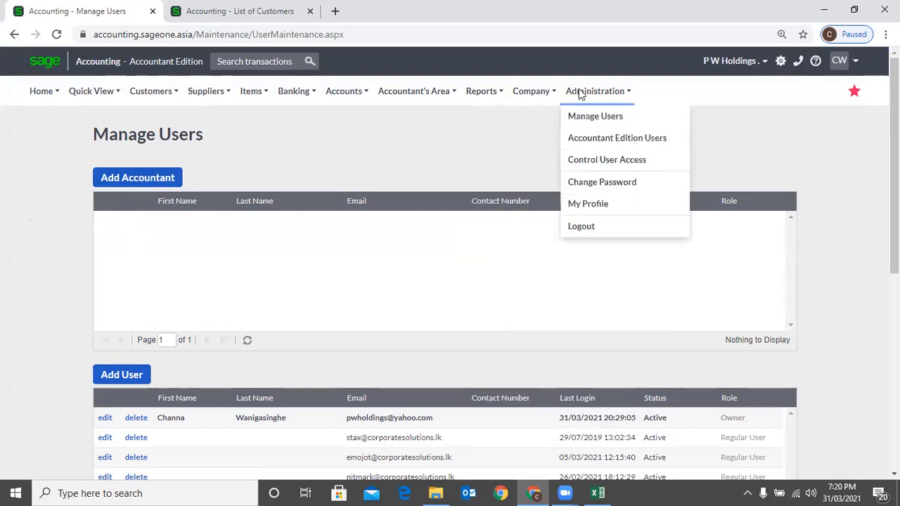
{"action": "left_click", "coordinate": [594, 160]}
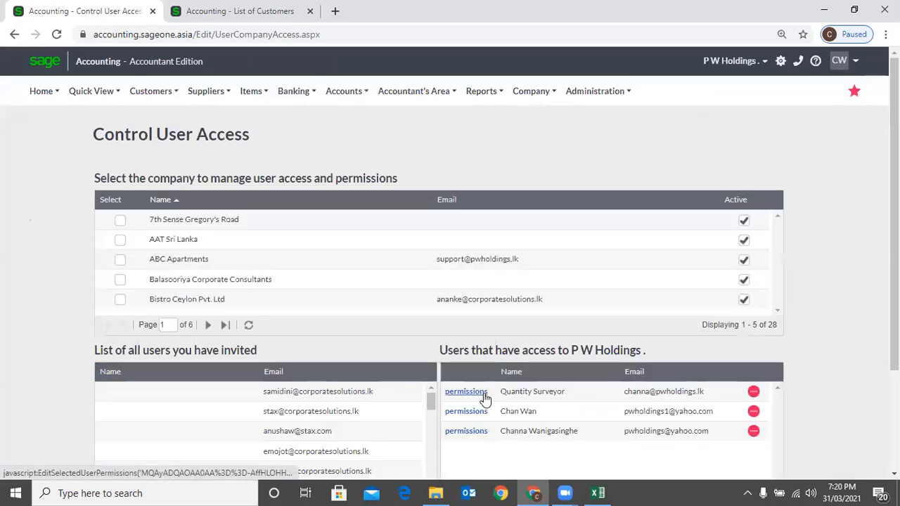
{"action": "left_click", "coordinate": [484, 396]}
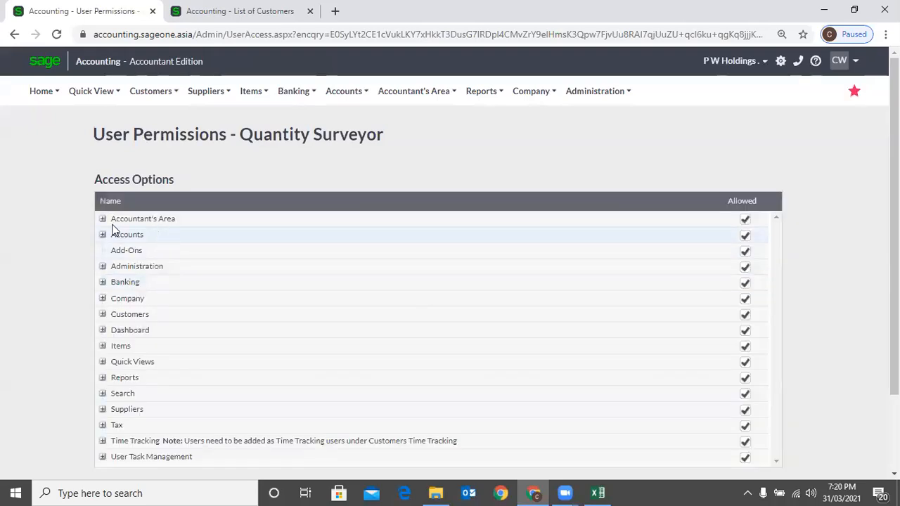
- Expand Accountant's Area with its Process Journal Entries and Recurring Journal Entries groups to inspect the individual permissions
{"action": "left_click", "coordinate": [103, 221]}
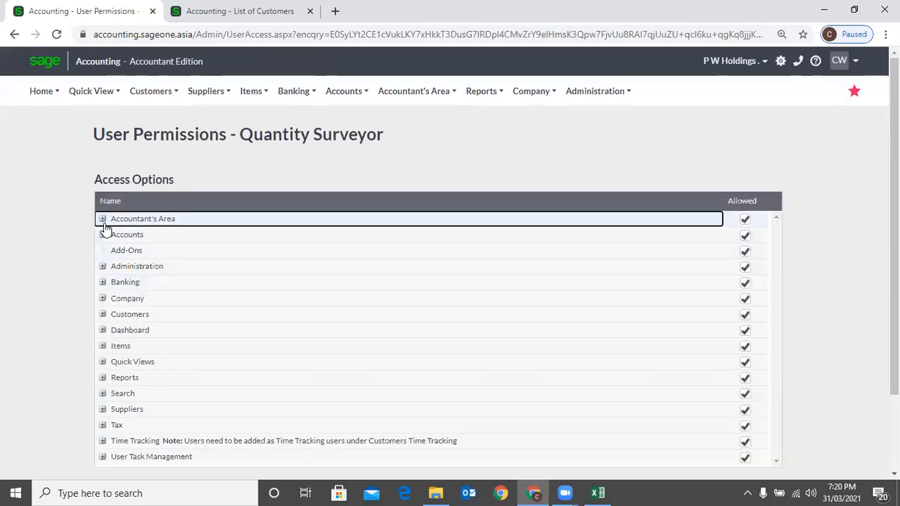
{"action": "left_click", "coordinate": [745, 220]}
{"action": "left_click", "coordinate": [745, 220]}
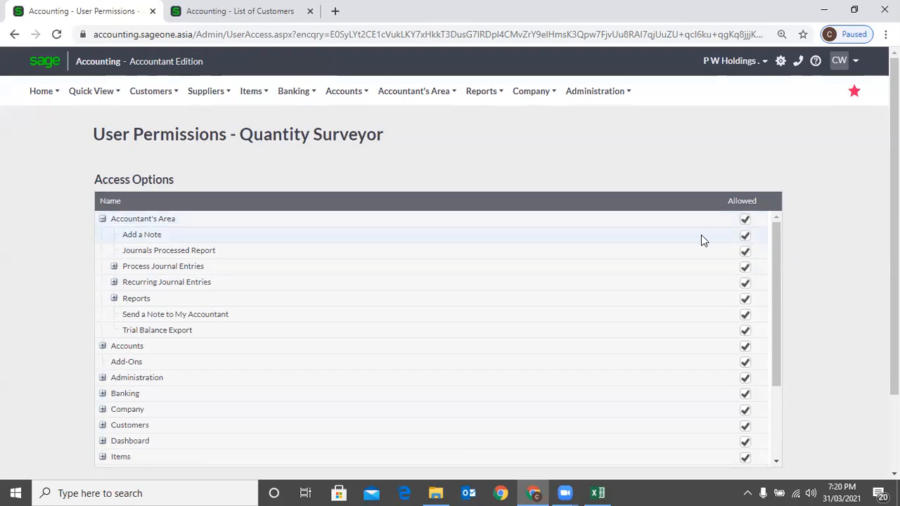
{"action": "left_click", "coordinate": [114, 268]}
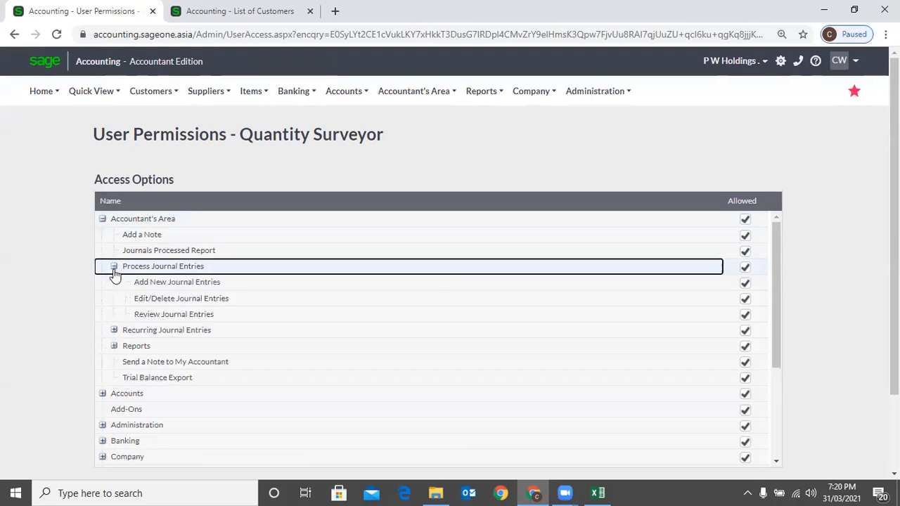
{"action": "left_click", "coordinate": [114, 331]}
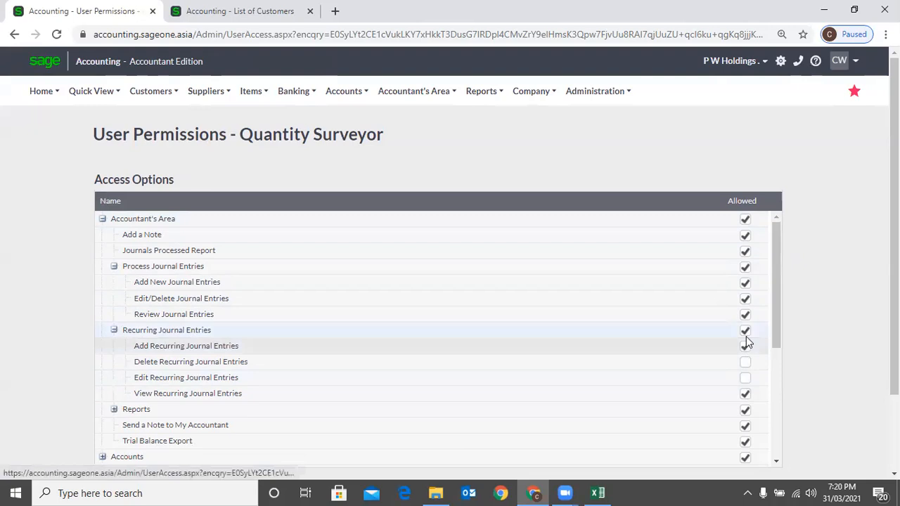
- Revoke the entire Accountant's Area access for the Quantity Surveyor, including all of its sub-permissions
{"action": "left_click", "coordinate": [103, 218]}
{"action": "left_click", "coordinate": [745, 221]}
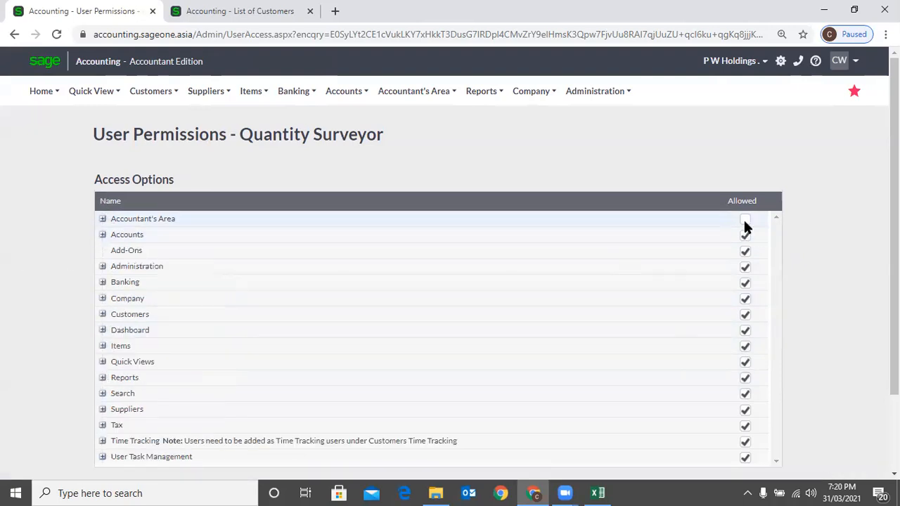
{"action": "left_click", "coordinate": [103, 220]}
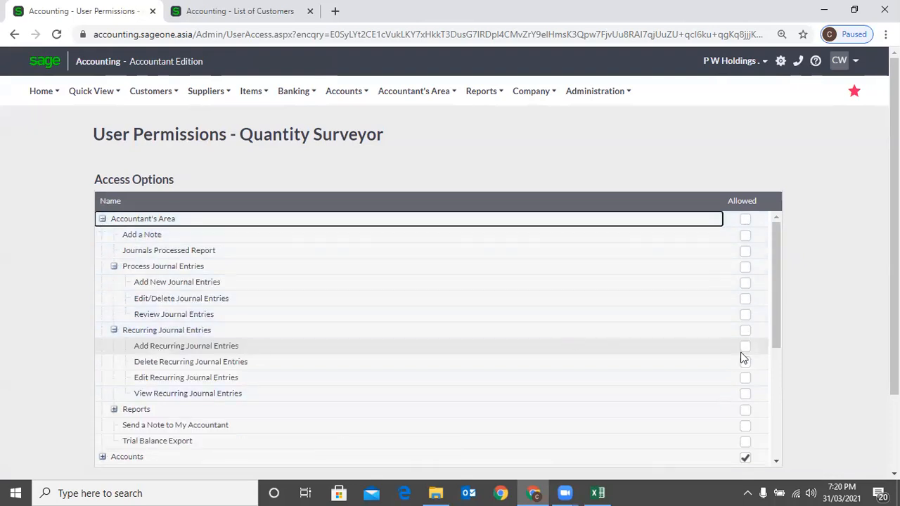
{"action": "left_click", "coordinate": [746, 220]}
{"action": "left_click", "coordinate": [745, 220]}
- Expand the Customers and Customer Tax Invoices permissions and inspect the option for viewing GP on invoices, quotes and sales orders
{"action": "scroll", "coordinate": [295, 351], "scroll_direction": "down", "scroll_amount": 3}
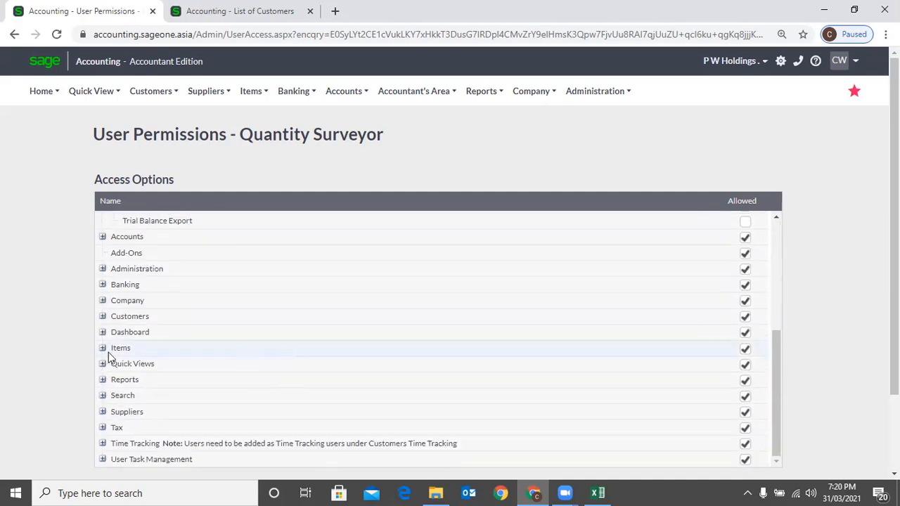
{"action": "left_click", "coordinate": [102, 316]}
{"action": "scroll", "coordinate": [204, 383], "scroll_direction": "down", "scroll_amount": 1}
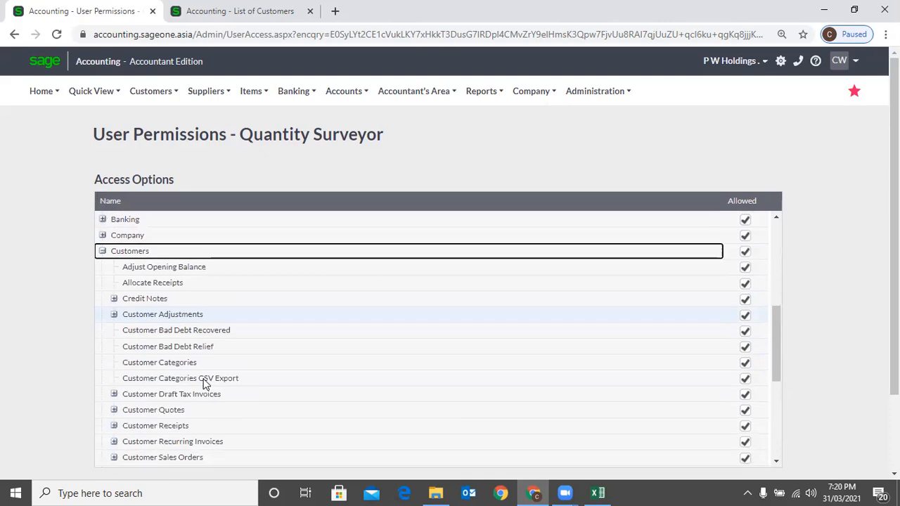
{"action": "scroll", "coordinate": [131, 430], "scroll_direction": "down", "scroll_amount": 1}
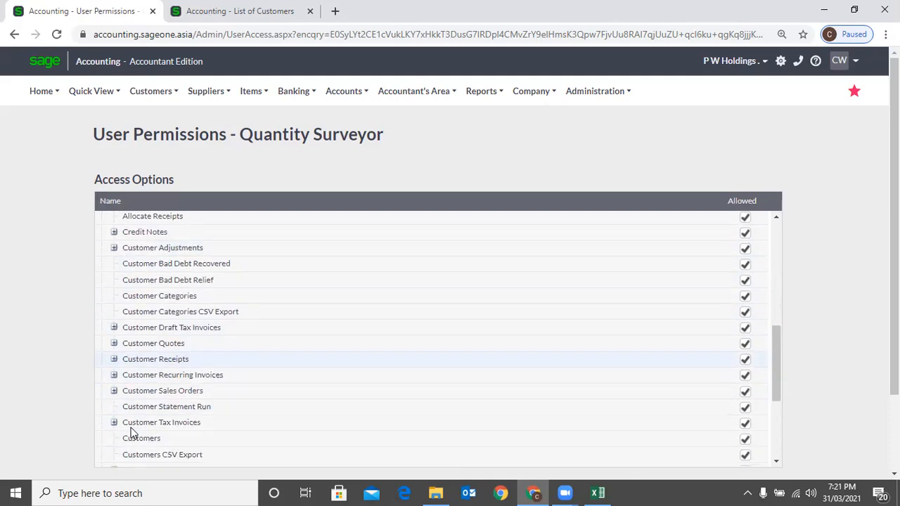
{"action": "left_click", "coordinate": [113, 423]}
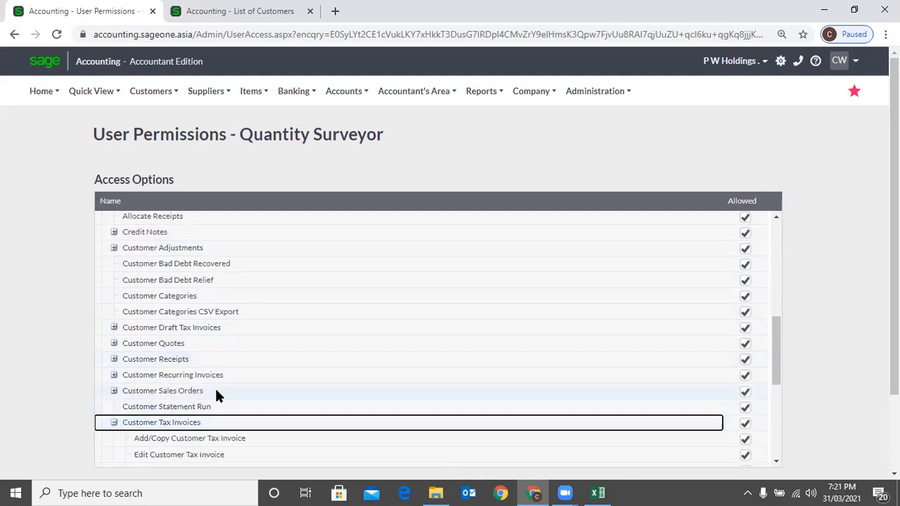
{"action": "scroll", "coordinate": [245, 371], "scroll_direction": "down", "scroll_amount": 2}
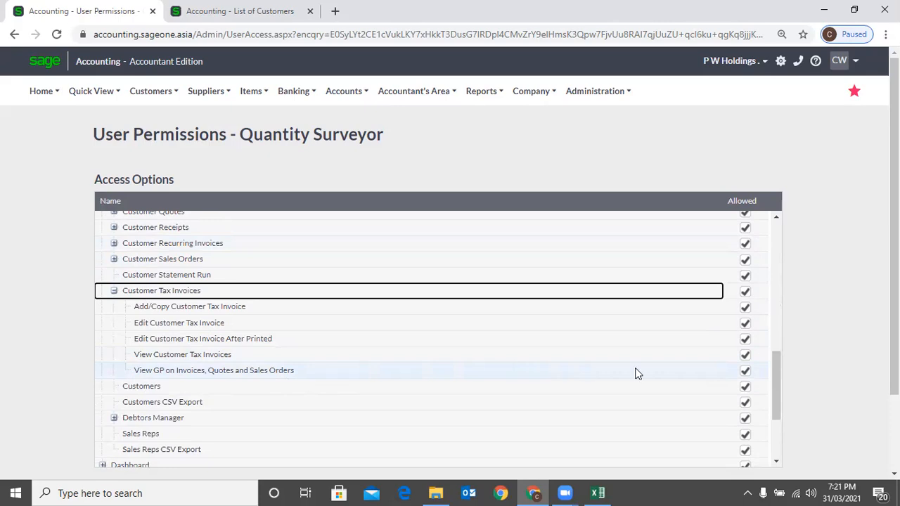
{"action": "left_click", "coordinate": [744, 371]}
- Examine the rest of the Customers permissions and the access categories from Dashboard to User Task Management
{"action": "scroll", "coordinate": [544, 374], "scroll_direction": "down", "scroll_amount": 3}
{"action": "scroll", "coordinate": [826, 345], "scroll_direction": "down", "scroll_amount": 2}
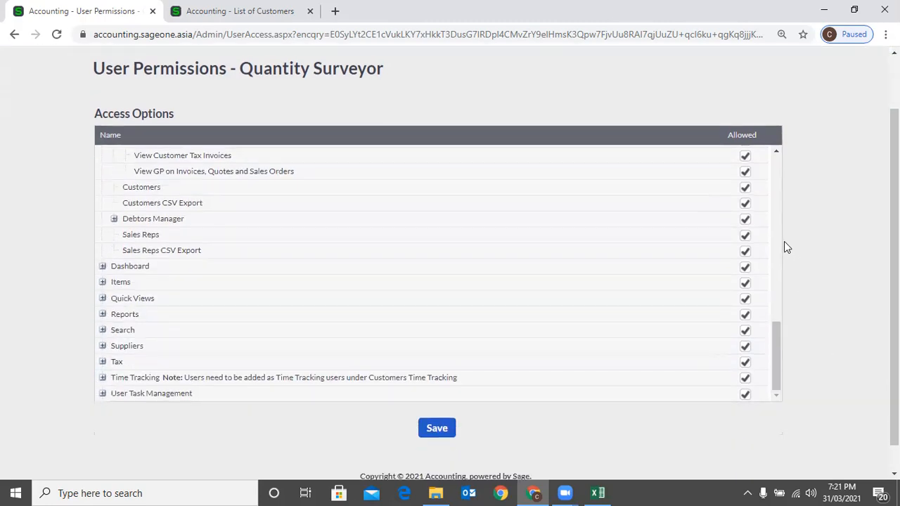
{"action": "scroll", "coordinate": [746, 211], "scroll_direction": "up", "scroll_amount": 2}
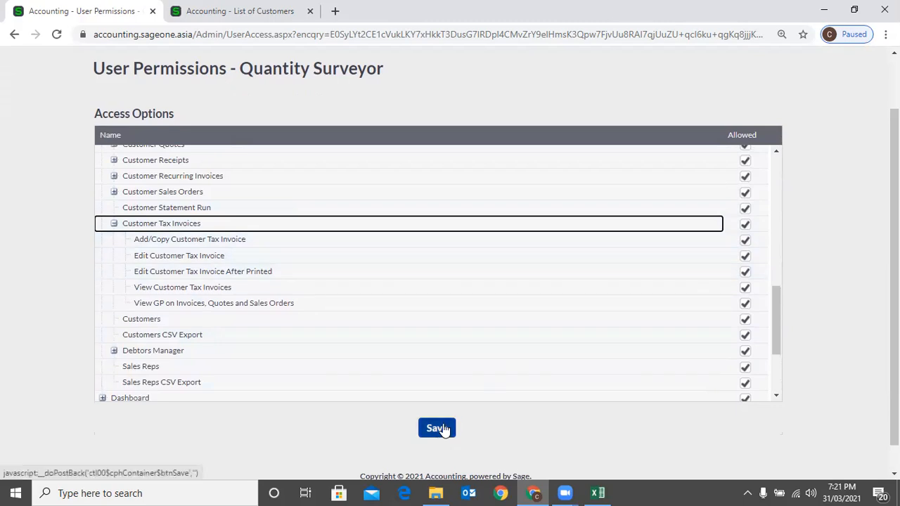
{"action": "scroll", "coordinate": [532, 314], "scroll_direction": "down", "scroll_amount": 2}
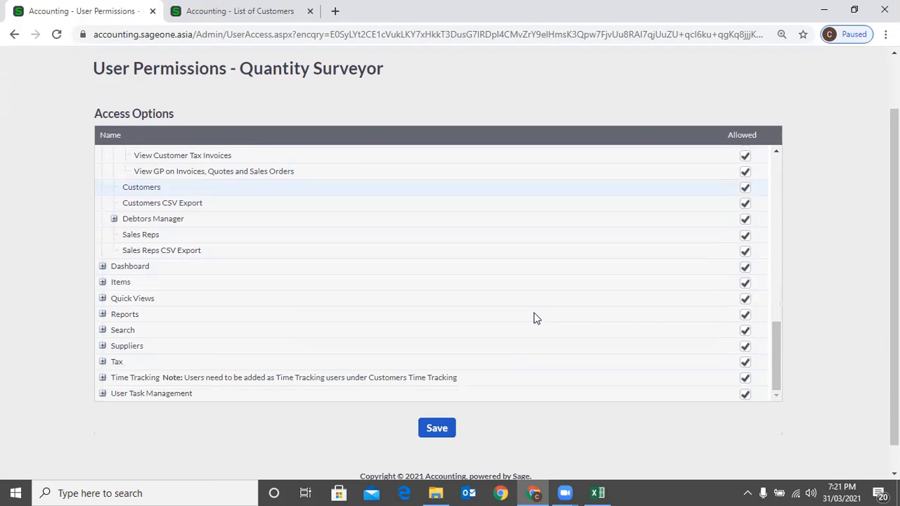
{"action": "scroll", "coordinate": [535, 316], "scroll_direction": "up", "scroll_amount": 2}
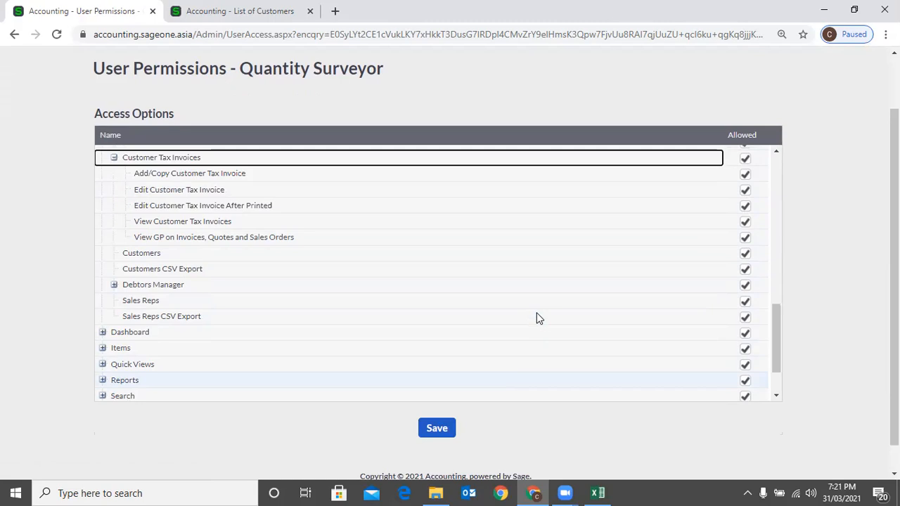
{"action": "scroll", "coordinate": [137, 319], "scroll_direction": "down", "scroll_amount": 1}
{"action": "scroll", "coordinate": [147, 319], "scroll_direction": "down", "scroll_amount": 1}
{"action": "scroll", "coordinate": [163, 319], "scroll_direction": "up", "scroll_amount": 2}
- Expand the Debtors Manager permissions and review them along with the Customer Tax Invoices and other Customers options
{"action": "left_click", "coordinate": [113, 286]}
{"action": "scroll", "coordinate": [252, 274], "scroll_direction": "up", "scroll_amount": 3}
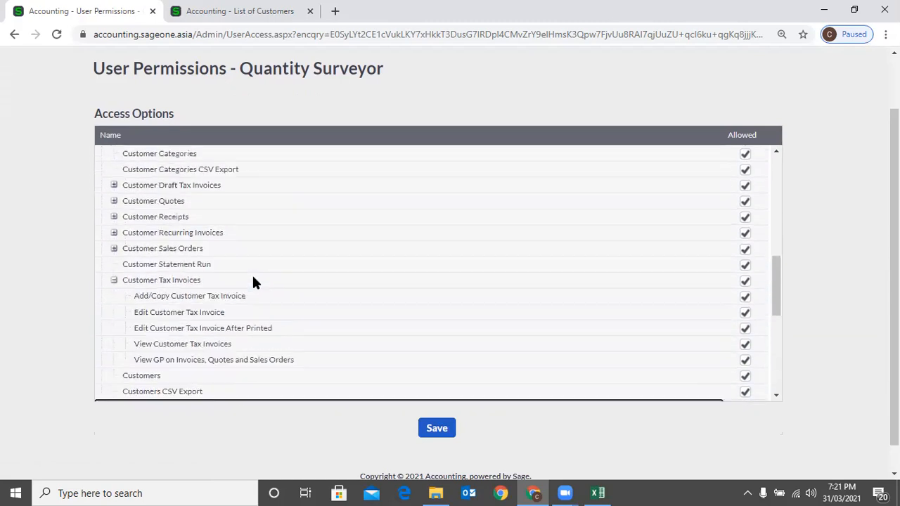
{"action": "scroll", "coordinate": [253, 288], "scroll_direction": "down", "scroll_amount": 2}
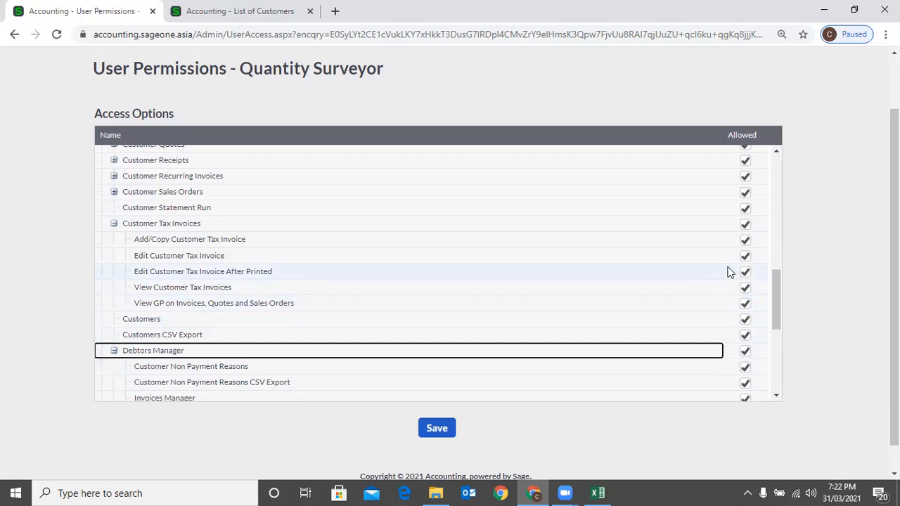
{"action": "scroll", "coordinate": [714, 268], "scroll_direction": "down", "scroll_amount": 1}
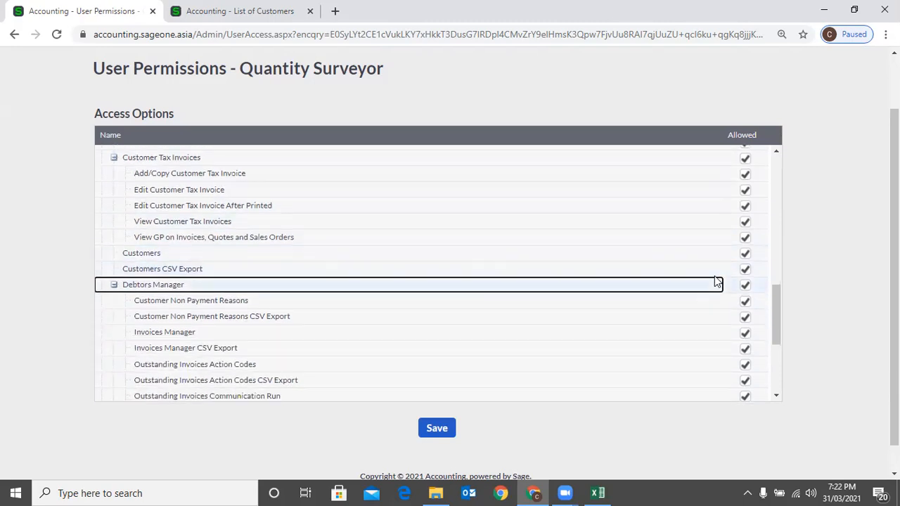
{"action": "scroll", "coordinate": [822, 286], "scroll_direction": "up", "scroll_amount": 1}
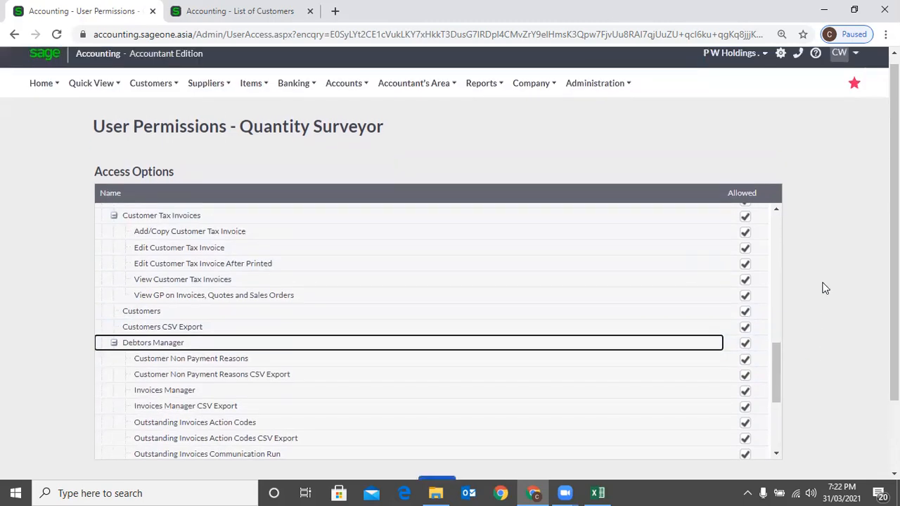
{"action": "scroll", "coordinate": [776, 298], "scroll_direction": "up", "scroll_amount": 3}
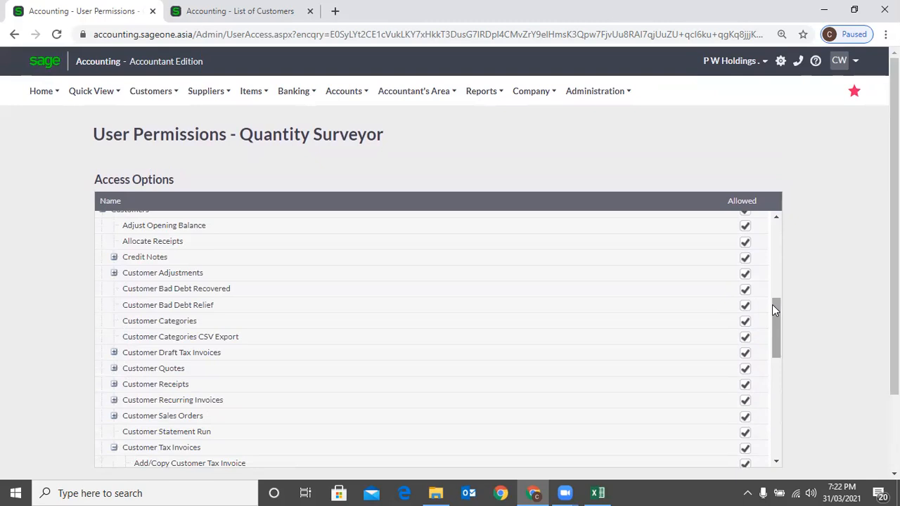
{"action": "left_click_drag", "start_coordinate": [772, 304], "coordinate": [772, 279]}
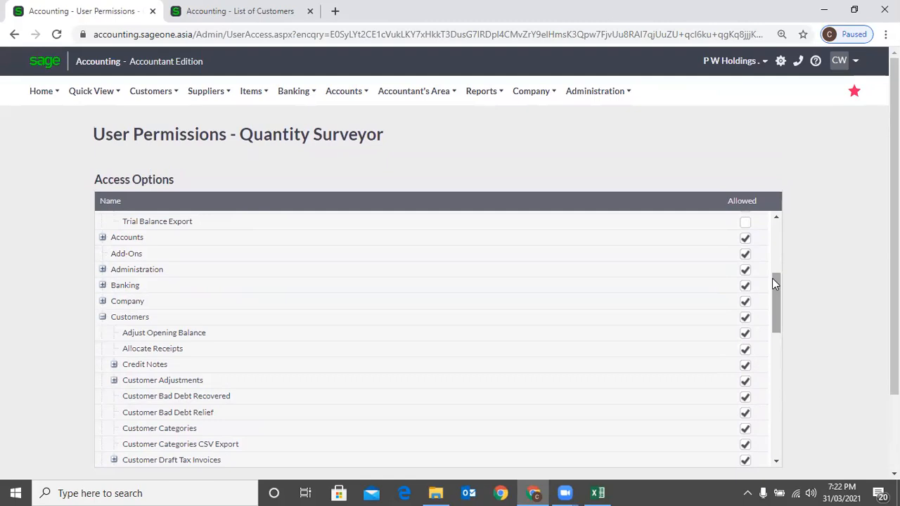
- Leave the user permissions without saving and view the Change Password page
{"action": "left_click", "coordinate": [609, 91]}
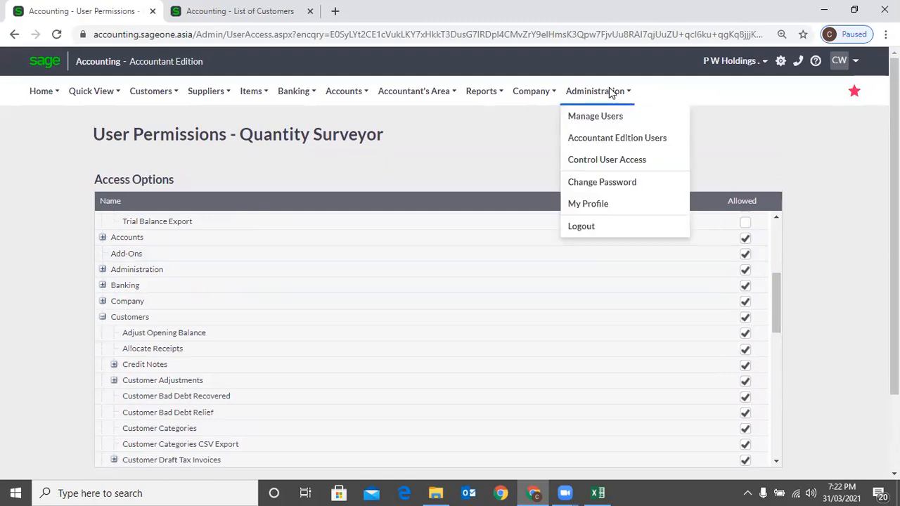
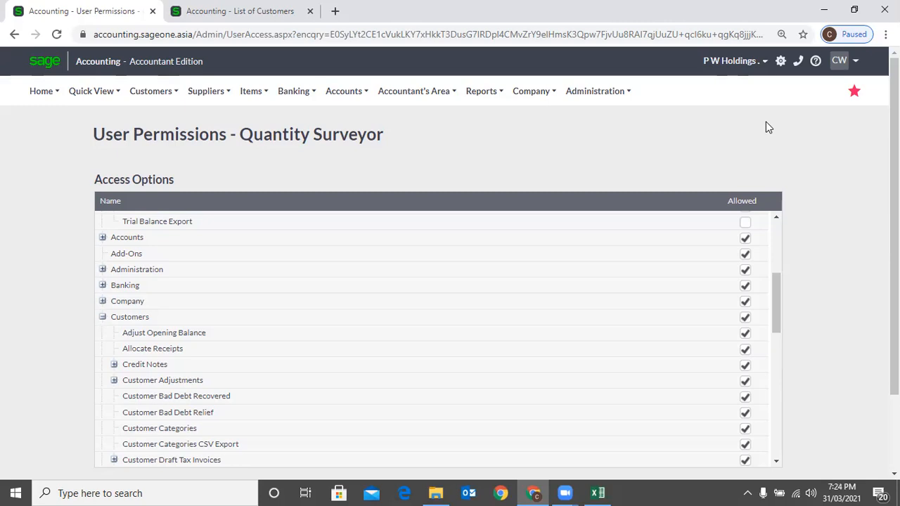
{"action": "left_click", "coordinate": [594, 87]}
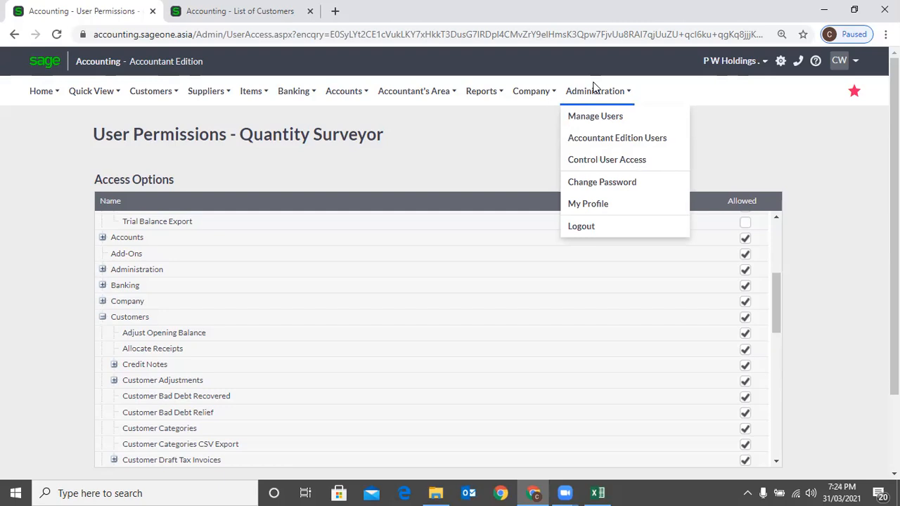
{"action": "left_click", "coordinate": [603, 184]}
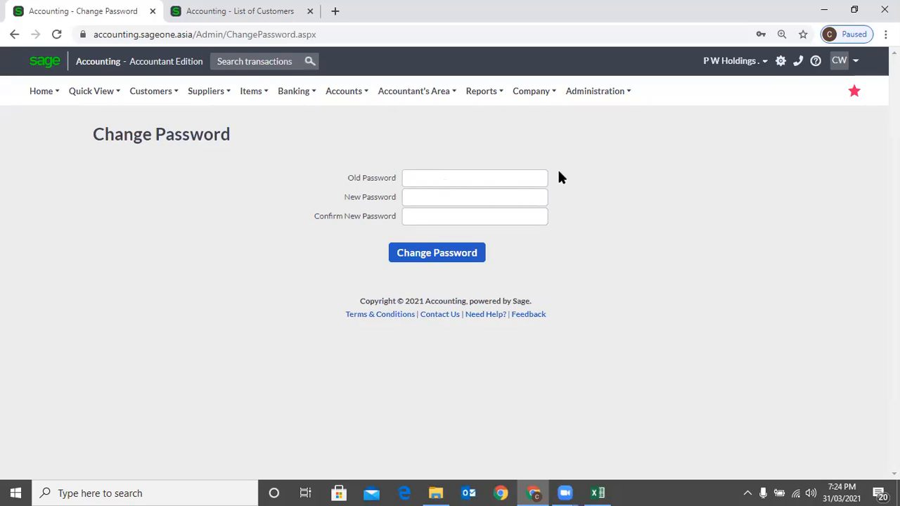
- Open My Profile and view the contact and password fields in My Details
{"action": "left_click", "coordinate": [594, 91]}
{"action": "left_click", "coordinate": [600, 206]}
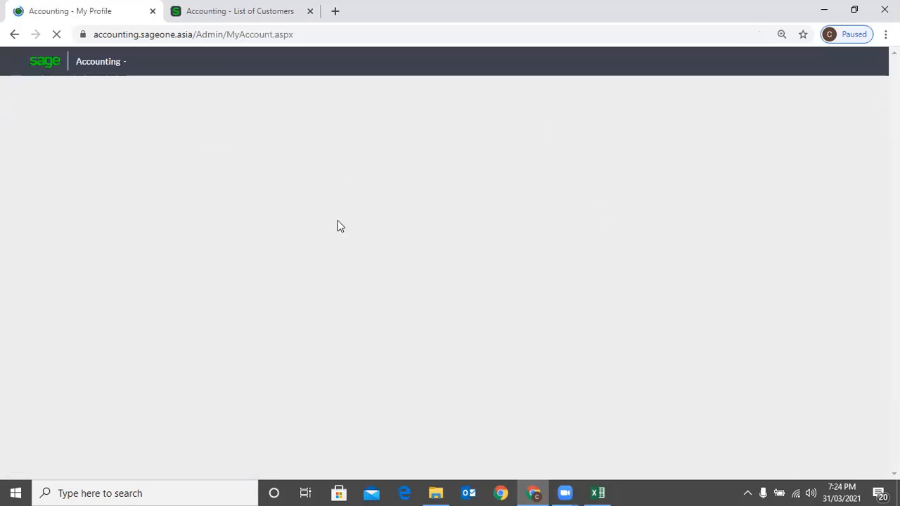
{"action": "left_click", "coordinate": [287, 184]}
{"action": "left_click", "coordinate": [345, 183]}
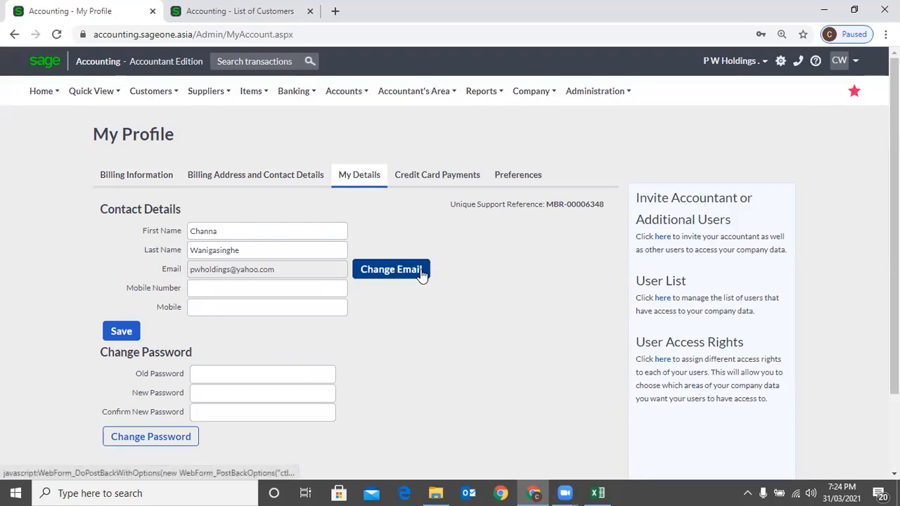
- Inspect the Billing Address and Contact Details, including the Industry choices, and return to the Billing Information
{"action": "left_click", "coordinate": [293, 176]}
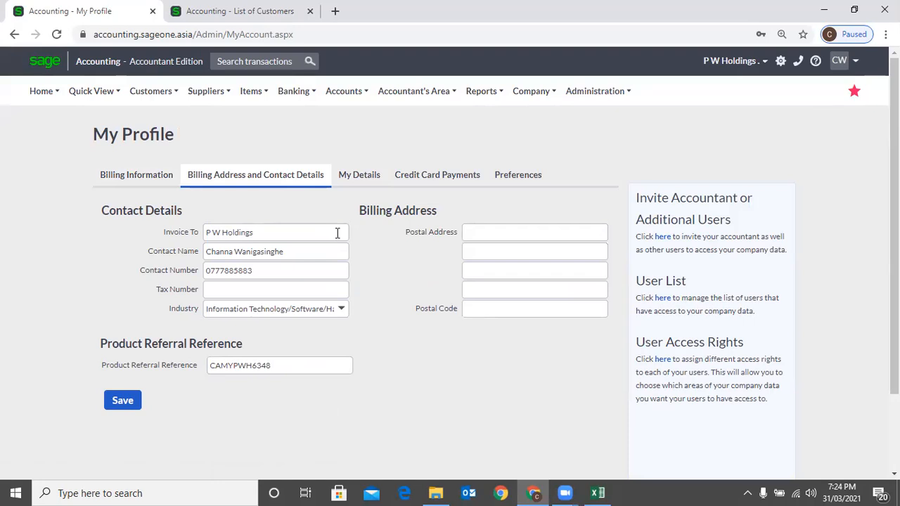
{"action": "left_click", "coordinate": [341, 309]}
{"action": "left_click", "coordinate": [388, 294]}
{"action": "left_click", "coordinate": [347, 313]}
{"action": "left_click", "coordinate": [378, 301]}
{"action": "left_click", "coordinate": [156, 176]}
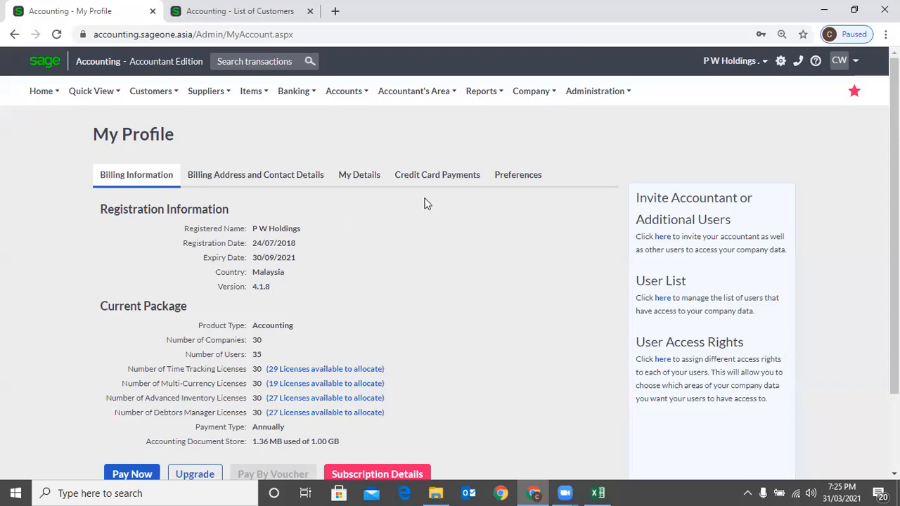
- Return to the Dashboard and close the List of Customers browser tab
{"action": "mouse_move", "coordinate": [594, 103]}
{"action": "mouse_move", "coordinate": [28, 92]}
{"action": "left_click", "coordinate": [42, 120]}
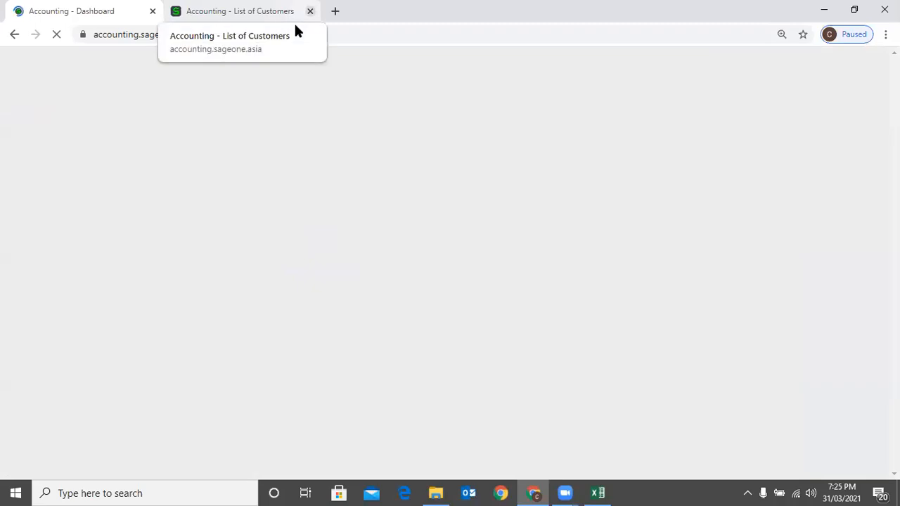
{"action": "middle_click", "coordinate": [294, 21]}
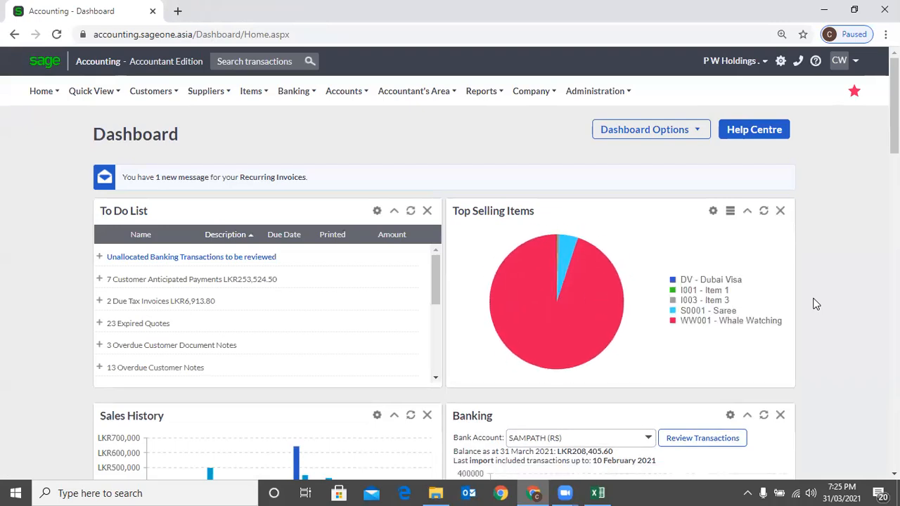
- Open Accounting Intelligence Reporting and sign in to Sage Intelligence with Malaysia selected as the country
{"action": "left_click", "coordinate": [483, 92]}
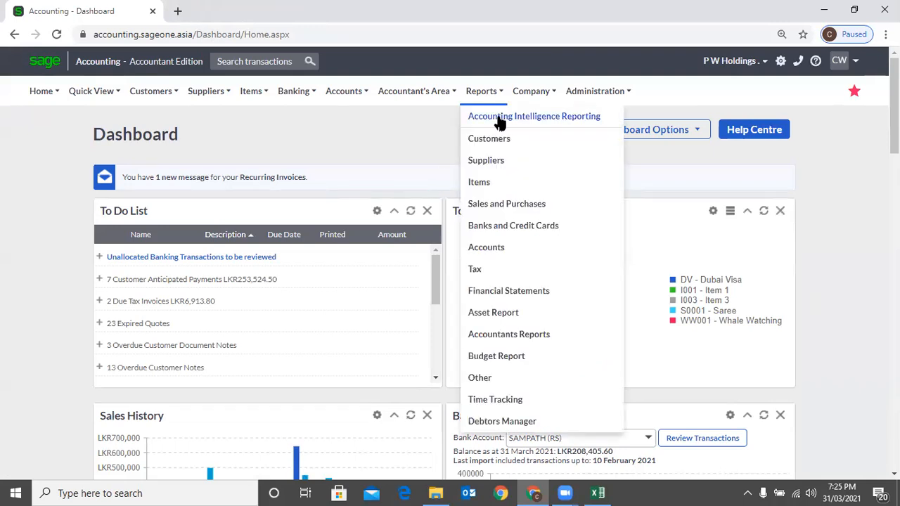
{"action": "left_click", "coordinate": [499, 120]}
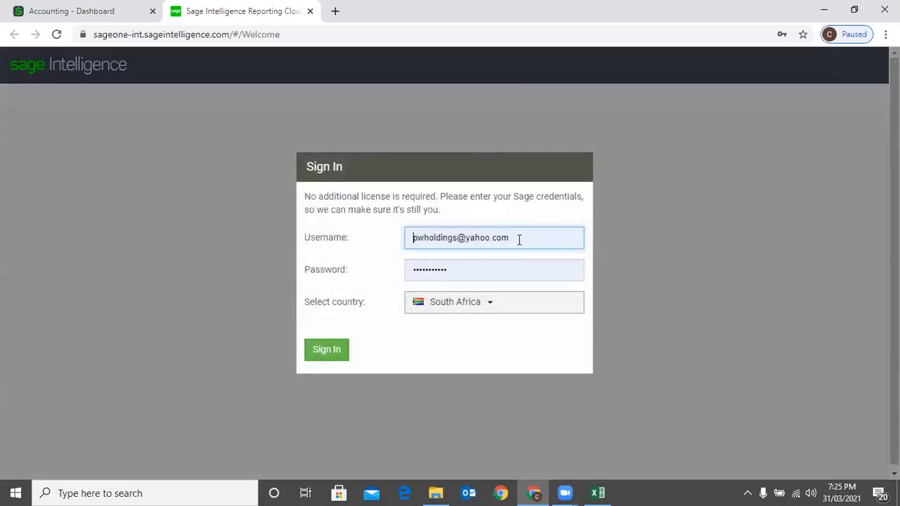
{"action": "left_click", "coordinate": [485, 304]}
{"action": "left_click", "coordinate": [467, 345]}
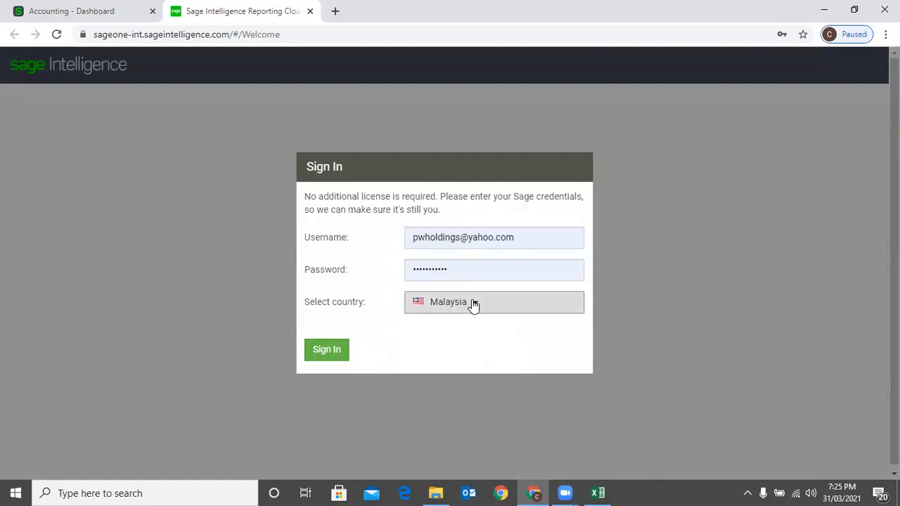
{"action": "left_click", "coordinate": [329, 351]}
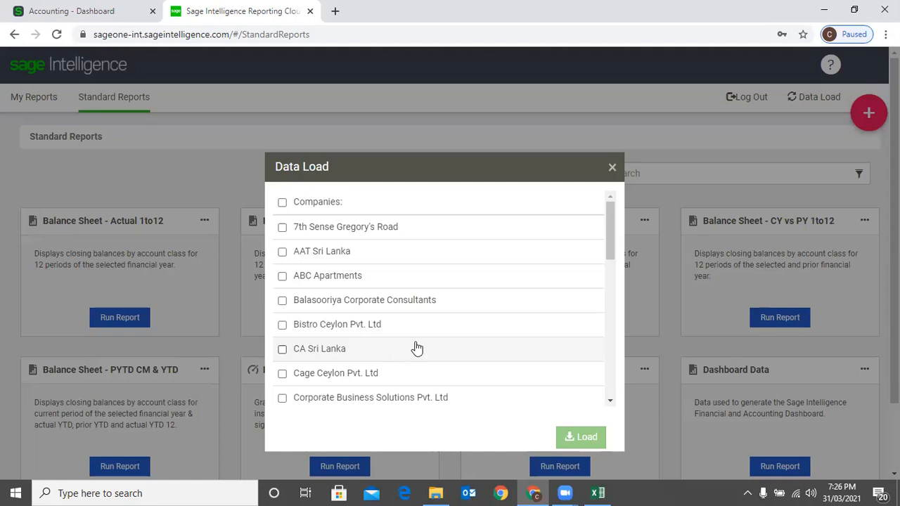
- Load the data of the company "P W Holdings ." into Sage Intelligence and close the Data Load window
{"action": "scroll", "coordinate": [414, 347], "scroll_direction": "down", "scroll_amount": 3}
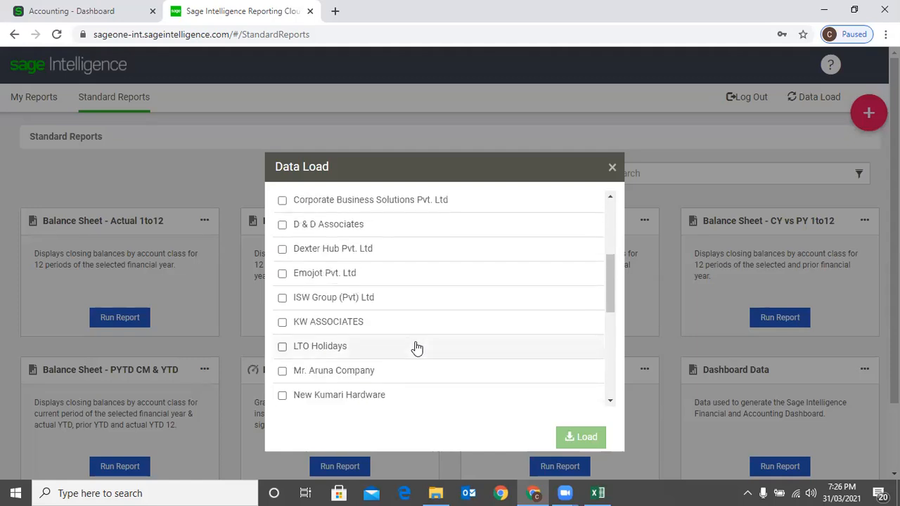
{"action": "scroll", "coordinate": [416, 348], "scroll_direction": "down", "scroll_amount": 3}
{"action": "left_click", "coordinate": [283, 272]}
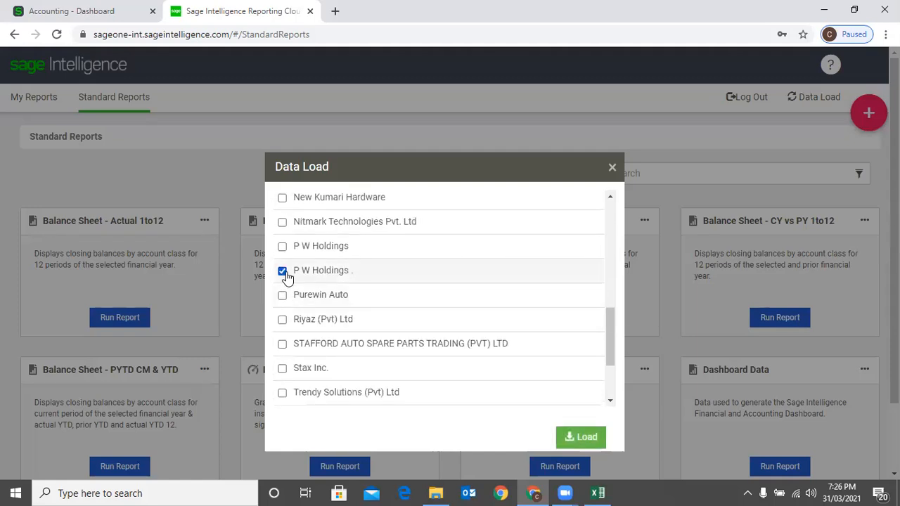
{"action": "left_click", "coordinate": [575, 440]}
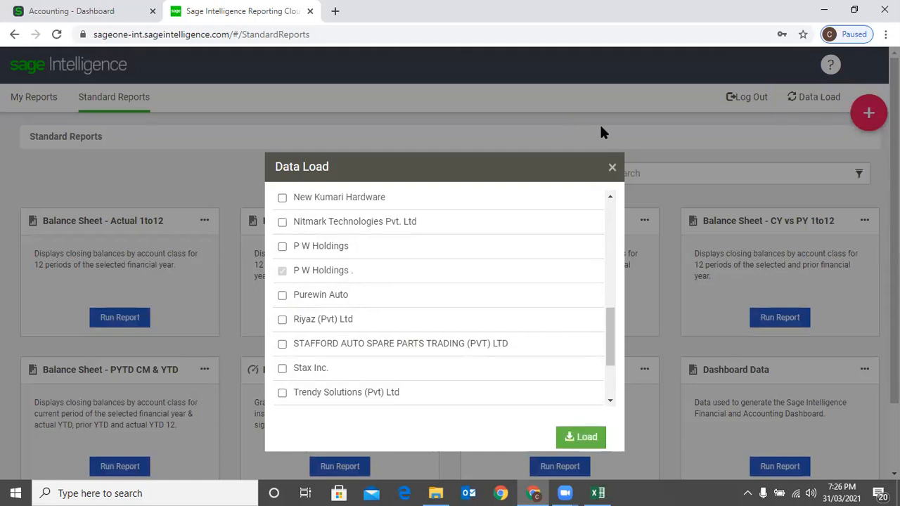
{"action": "left_click", "coordinate": [611, 170]}
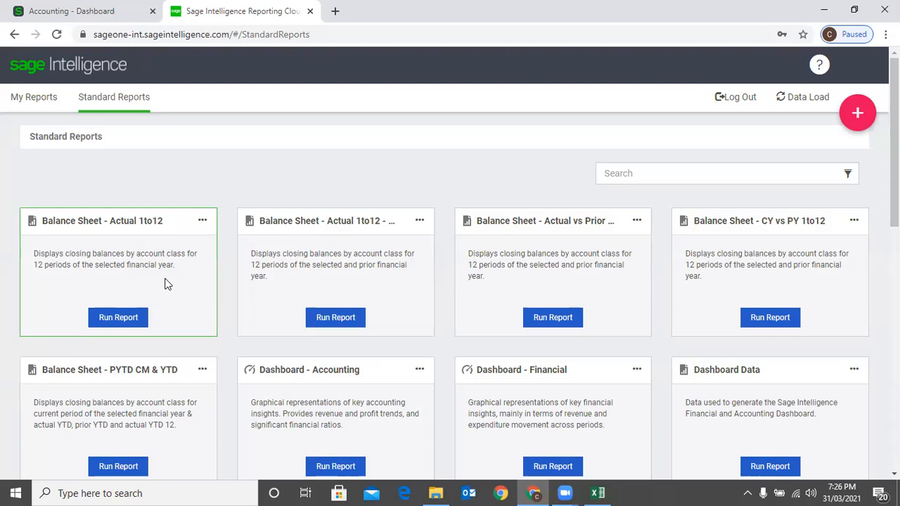
- Open the run options of the Dashboard - Financial report and choose "P W Holdings ." as the company
{"action": "scroll", "coordinate": [714, 281], "scroll_direction": "down", "scroll_amount": 1}
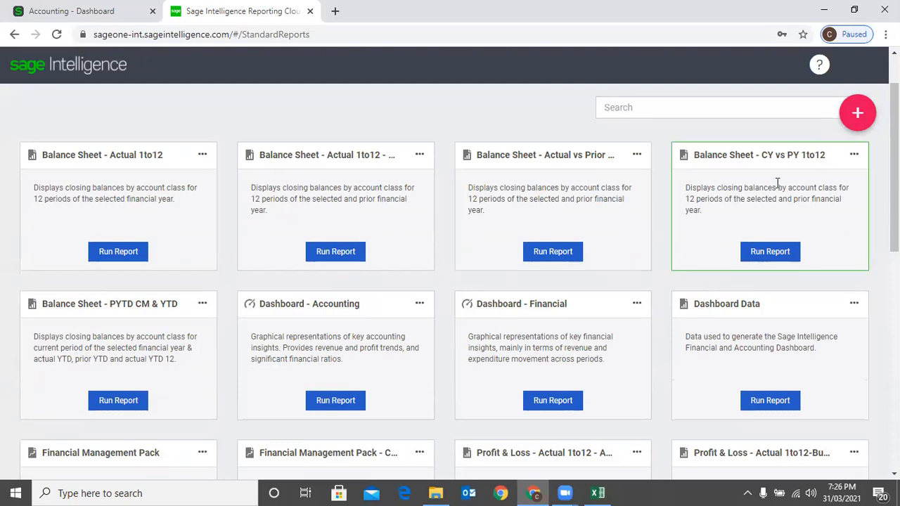
{"action": "scroll", "coordinate": [597, 310], "scroll_direction": "down", "scroll_amount": 1}
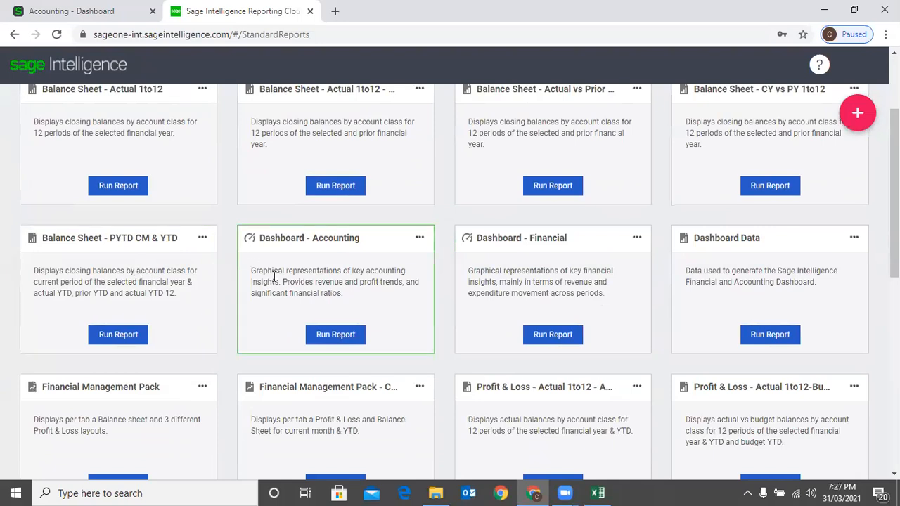
{"action": "left_click", "coordinate": [560, 336]}
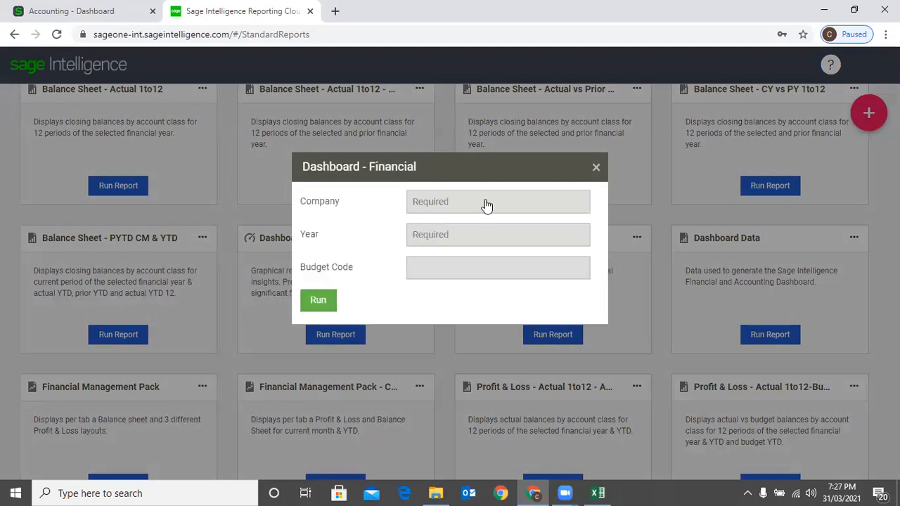
{"action": "left_click", "coordinate": [486, 205]}
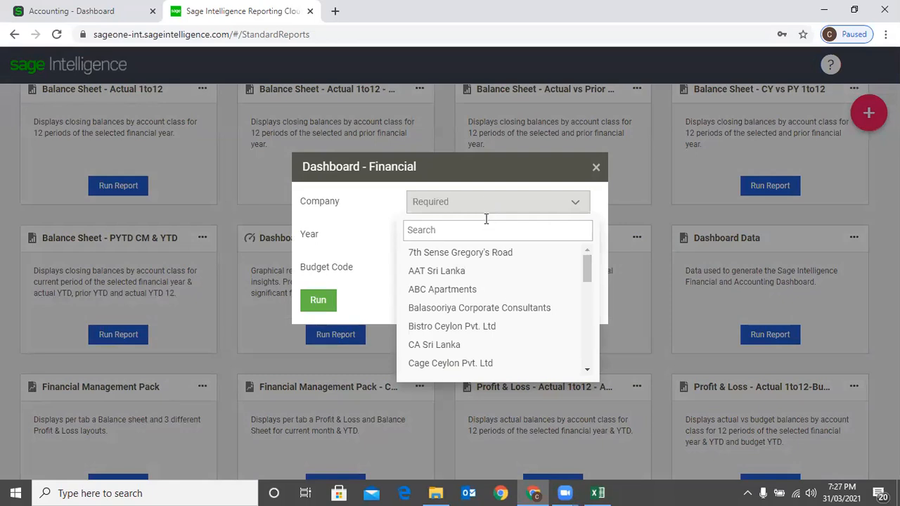
{"action": "type", "text": "D"}
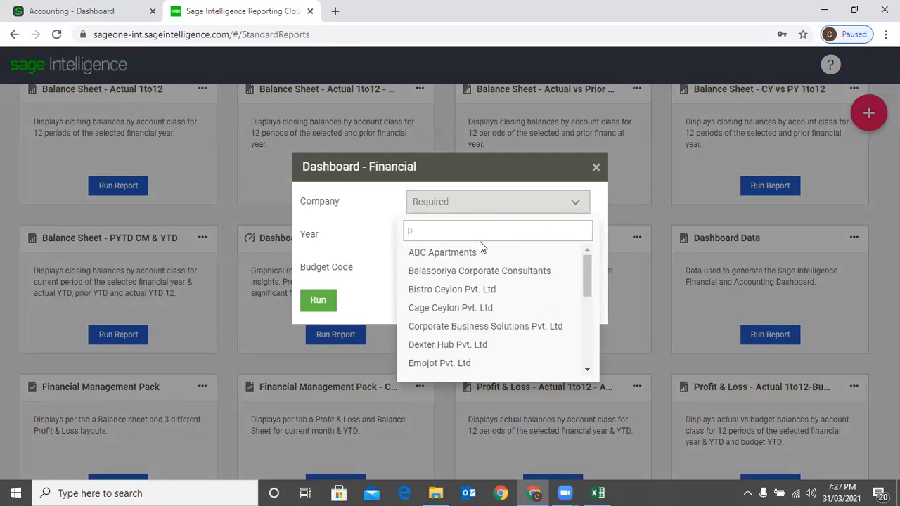
{"action": "type", "text": " w"}
{"action": "left_click", "coordinate": [520, 274]}
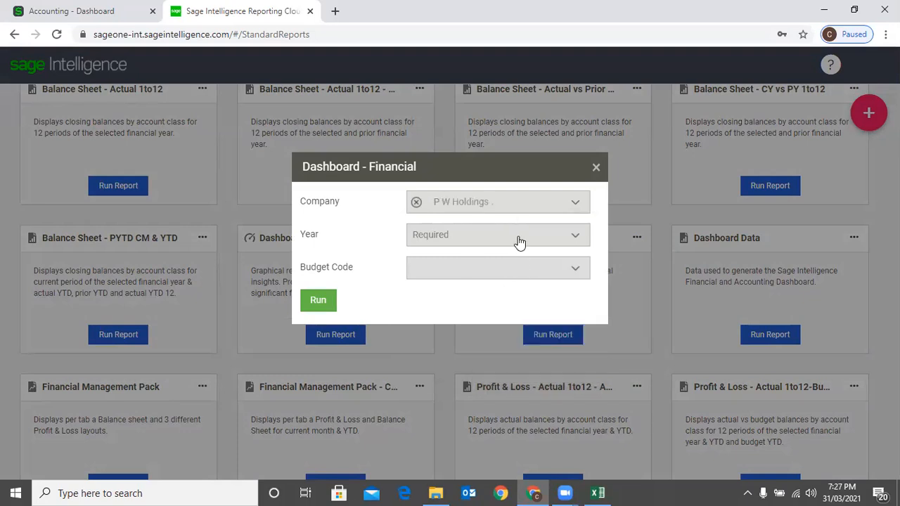
- Set the financial dashboard's year to 2021 and budget code to SLIIT, and run it
{"action": "left_click", "coordinate": [519, 242]}
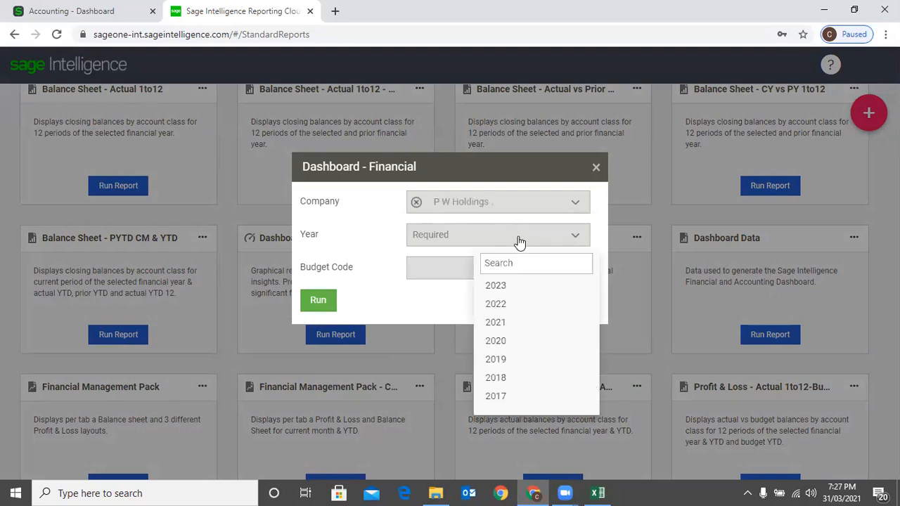
{"action": "left_click", "coordinate": [514, 325]}
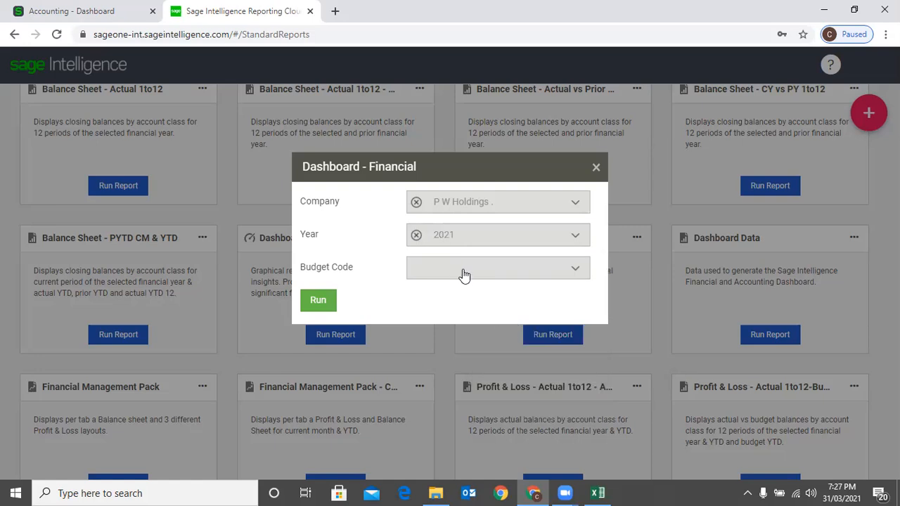
{"action": "left_click", "coordinate": [464, 274]}
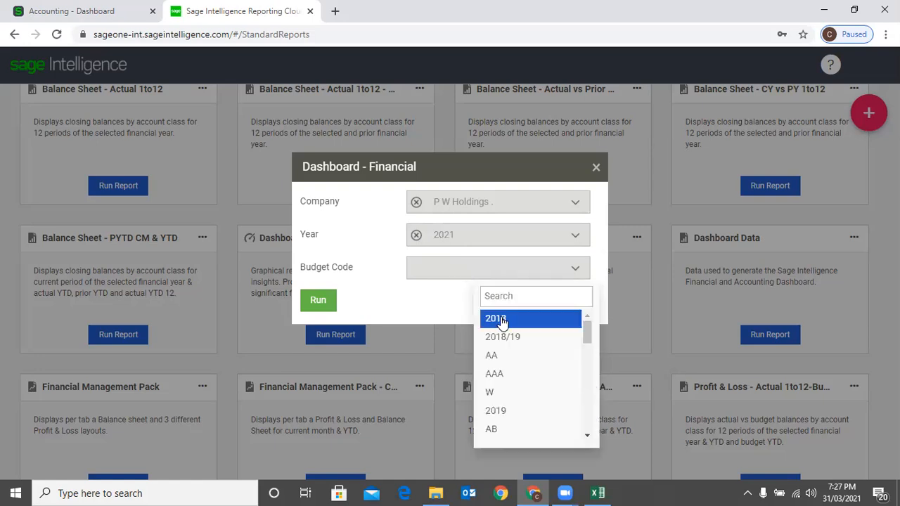
{"action": "scroll", "coordinate": [509, 411], "scroll_direction": "down", "scroll_amount": 10}
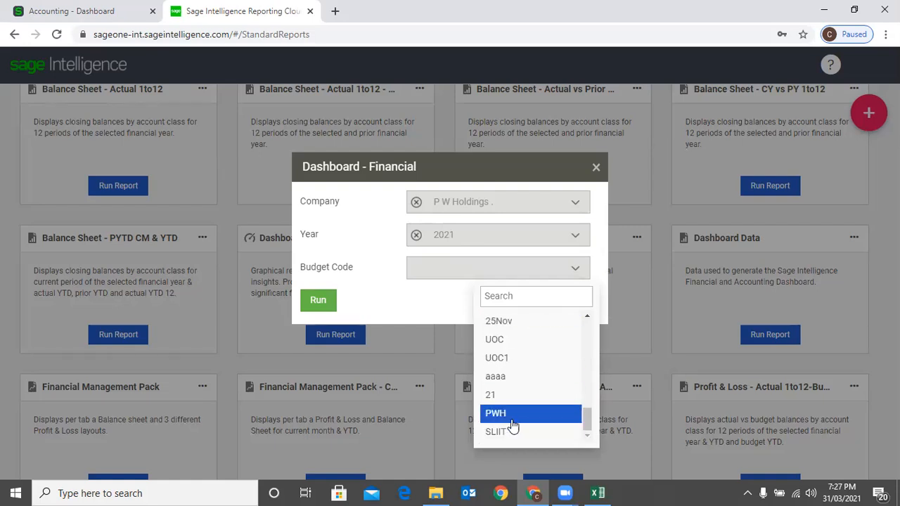
{"action": "left_click", "coordinate": [512, 432]}
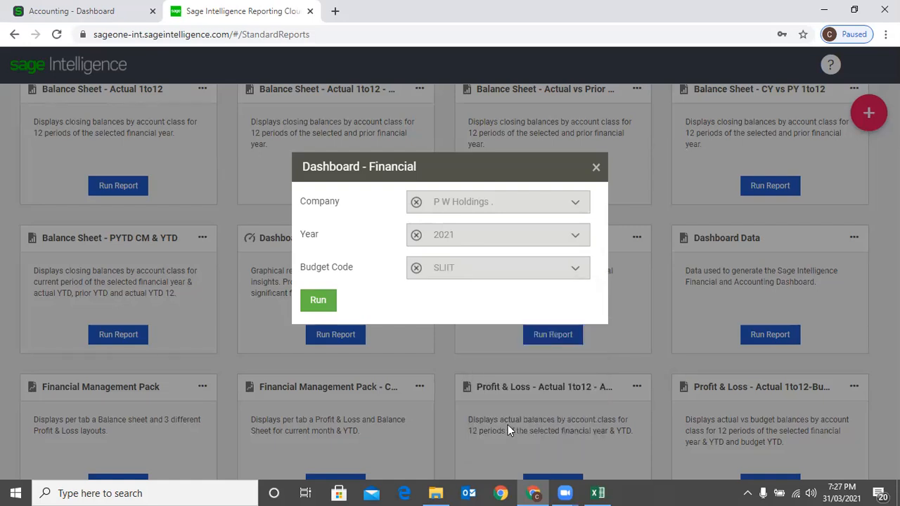
{"action": "left_click", "coordinate": [327, 301]}
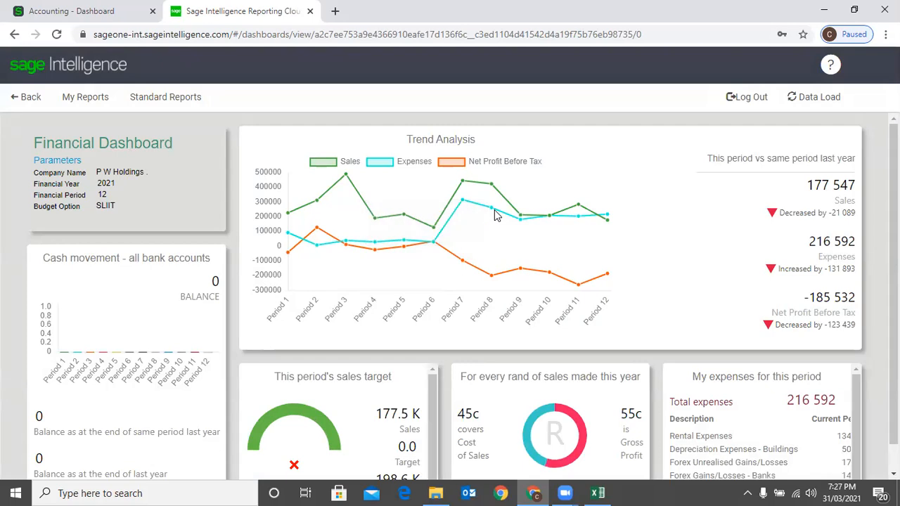
- Look over the Financial Dashboard's charts and figures and return to the Standard Reports
{"action": "scroll", "coordinate": [496, 215], "scroll_direction": "down", "scroll_amount": 1}
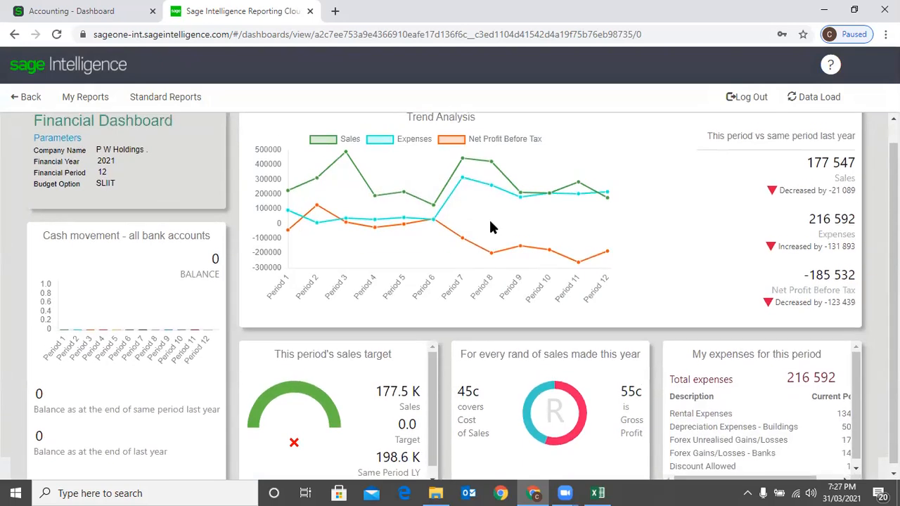
{"action": "scroll", "coordinate": [490, 219], "scroll_direction": "up", "scroll_amount": 1}
{"action": "left_click", "coordinate": [140, 96]}
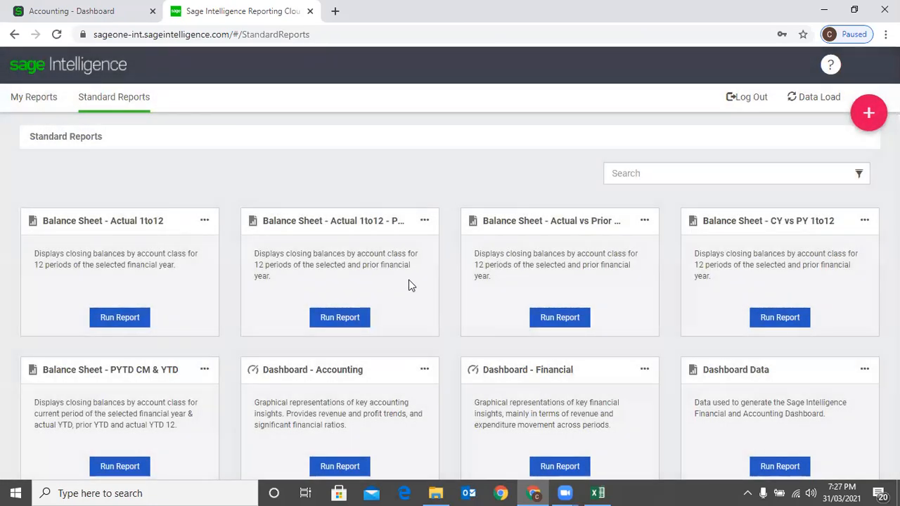
- Open the run options of the Profit & Loss - Actual-Budget-Variance 1to12 report and choose "P W Holdings ." as the company
{"action": "scroll", "coordinate": [415, 277], "scroll_direction": "down", "scroll_amount": 5}
{"action": "scroll", "coordinate": [419, 272], "scroll_direction": "down", "scroll_amount": 3}
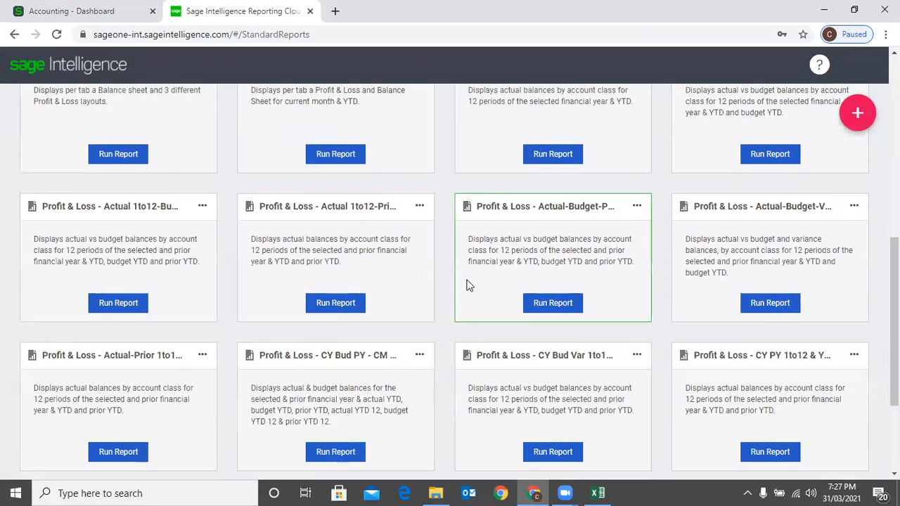
{"action": "scroll", "coordinate": [830, 271], "scroll_direction": "up", "scroll_amount": 5}
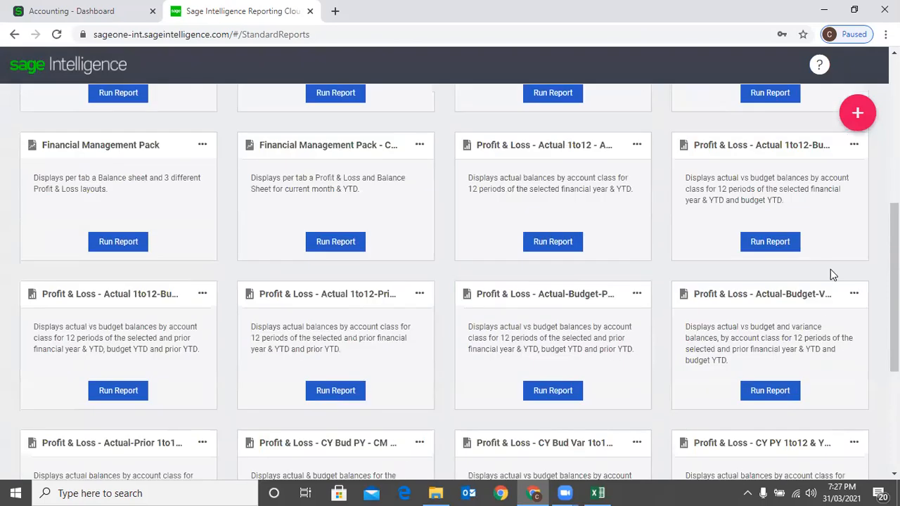
{"action": "scroll", "coordinate": [828, 271], "scroll_direction": "up", "scroll_amount": 3}
{"action": "scroll", "coordinate": [826, 273], "scroll_direction": "down", "scroll_amount": 6}
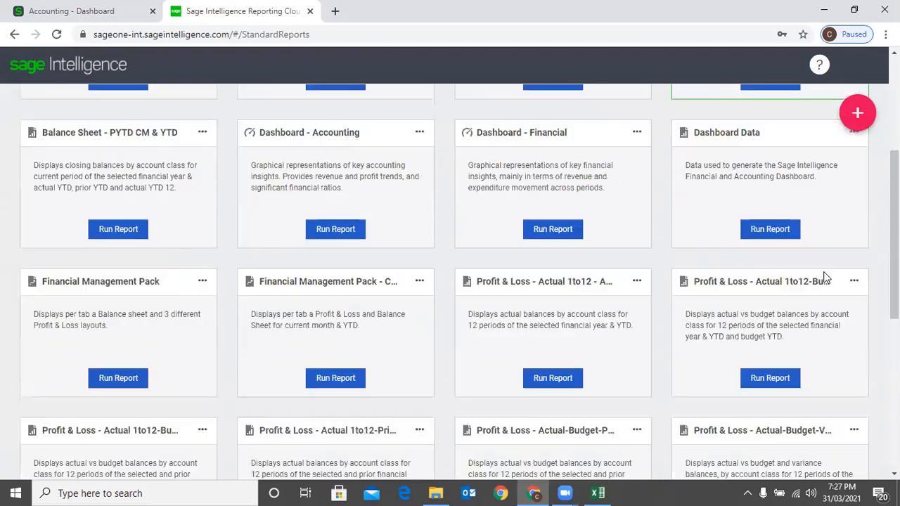
{"action": "scroll", "coordinate": [826, 279], "scroll_direction": "down", "scroll_amount": 1}
{"action": "left_click", "coordinate": [759, 371]}
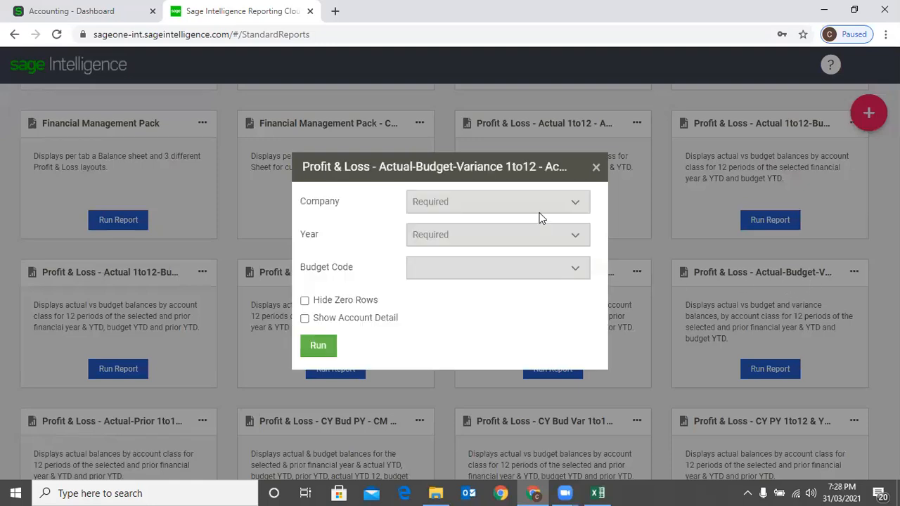
{"action": "left_click", "coordinate": [545, 209]}
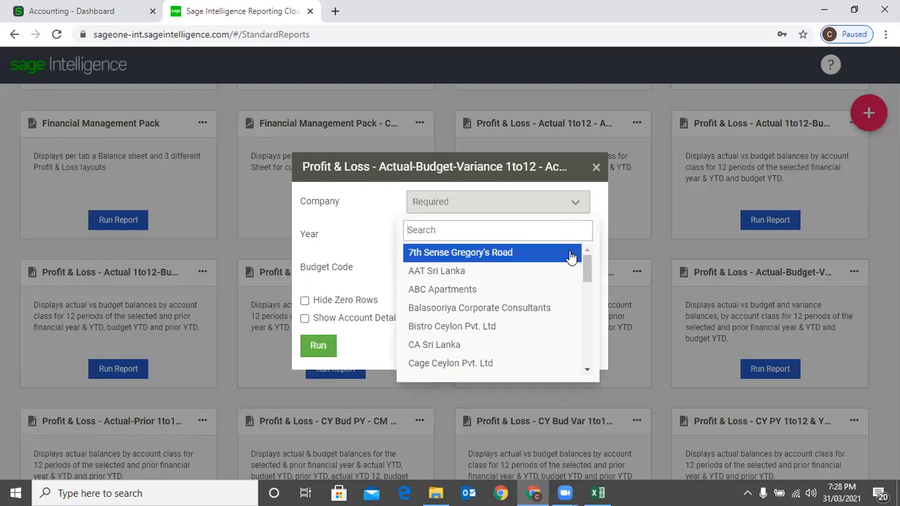
{"action": "type", "text": "p w"}
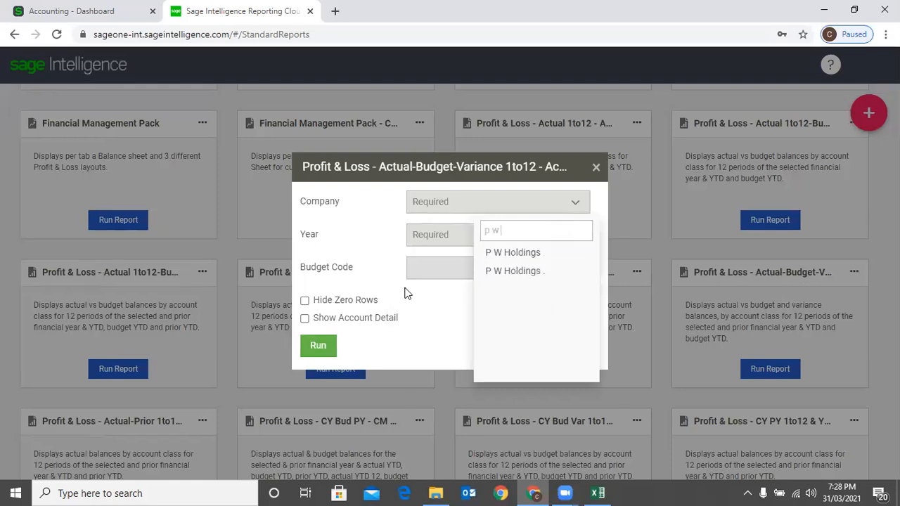
{"action": "left_click", "coordinate": [504, 273]}
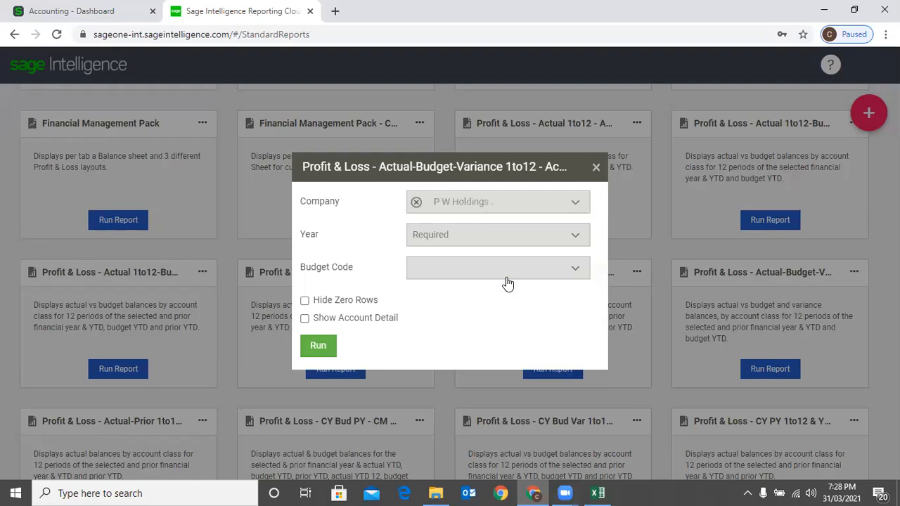
- Set the report's year to 2021 and its budget code to 2020-2021 BUDGET
{"action": "left_click", "coordinate": [497, 243]}
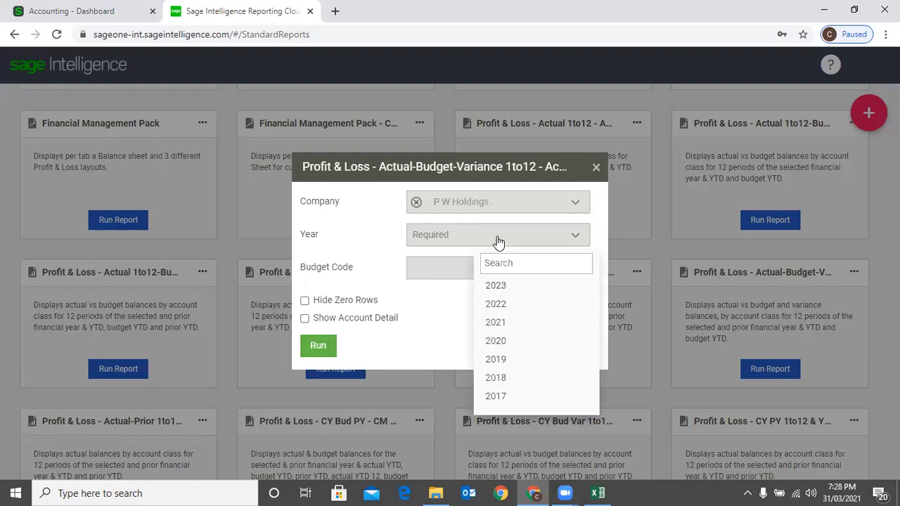
{"action": "left_click", "coordinate": [502, 323]}
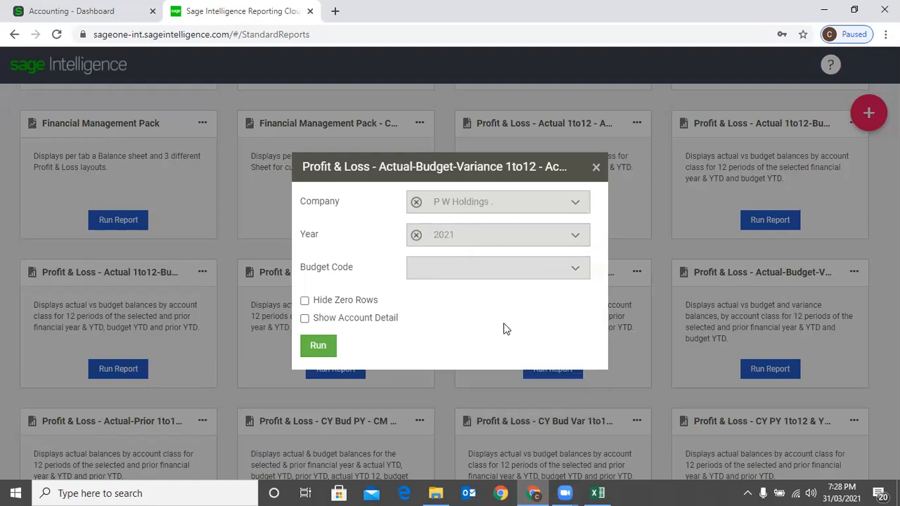
{"action": "left_click", "coordinate": [426, 275]}
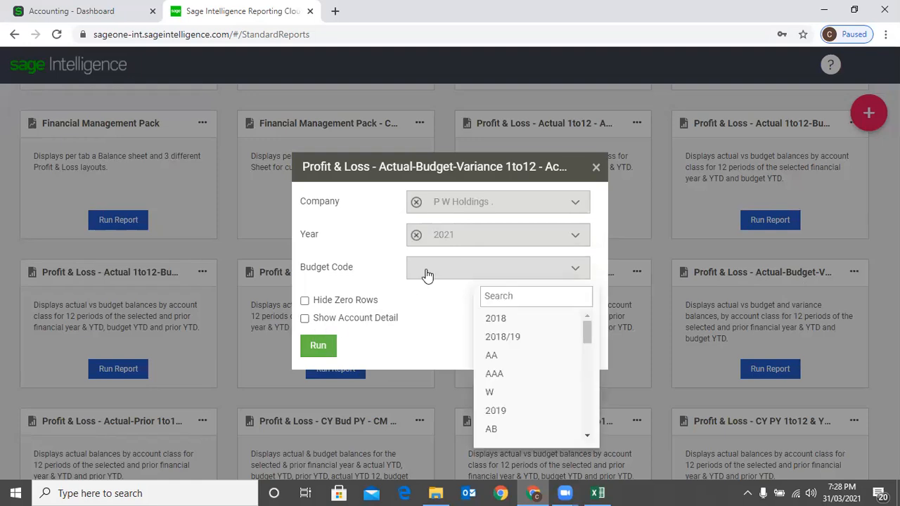
{"action": "scroll", "coordinate": [538, 365], "scroll_direction": "down", "scroll_amount": 5}
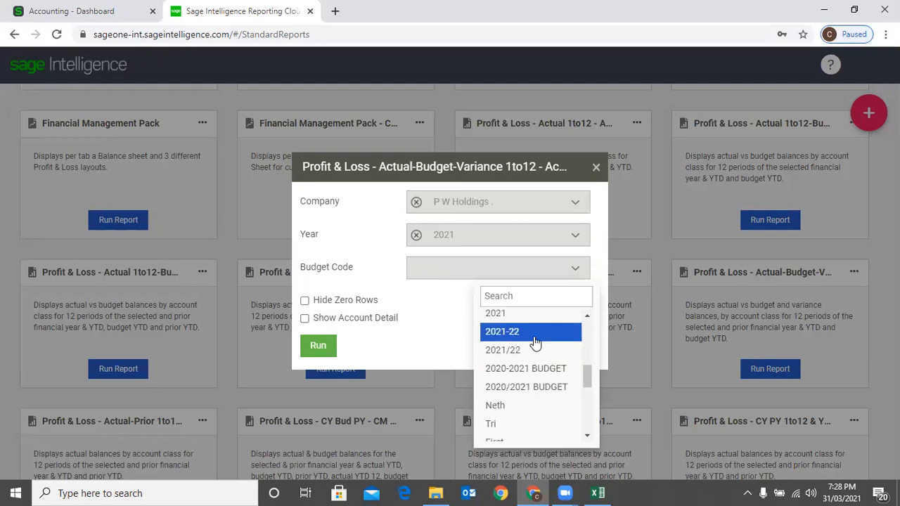
{"action": "left_click", "coordinate": [539, 368]}
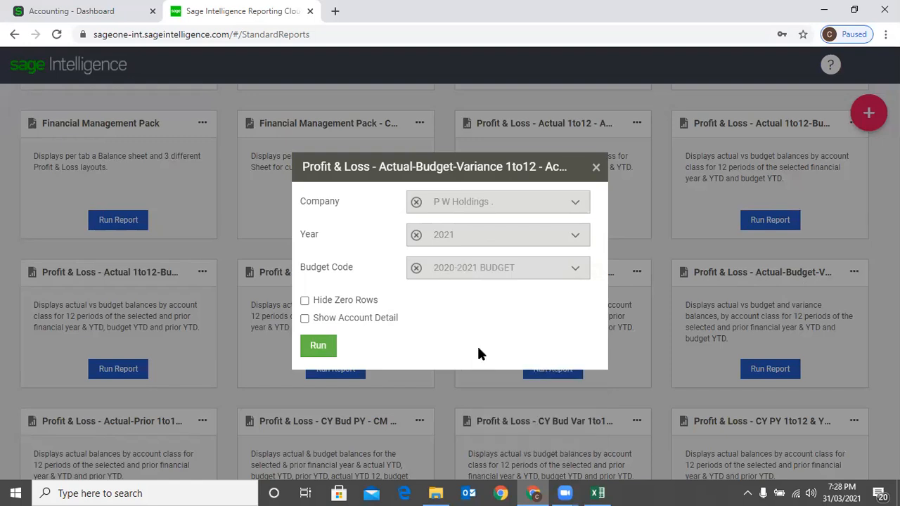
- Enable hiding zero rows, showing account detail and showing subtotals at the bottom, and run the Profit & Loss report
{"action": "left_click", "coordinate": [304, 300]}
{"action": "left_click", "coordinate": [304, 318]}
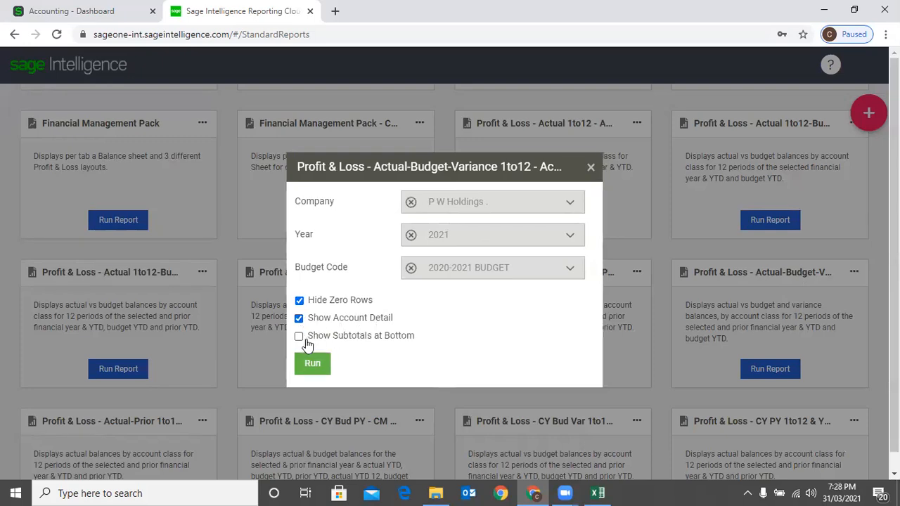
{"action": "left_click", "coordinate": [298, 336]}
{"action": "left_click", "coordinate": [313, 362]}
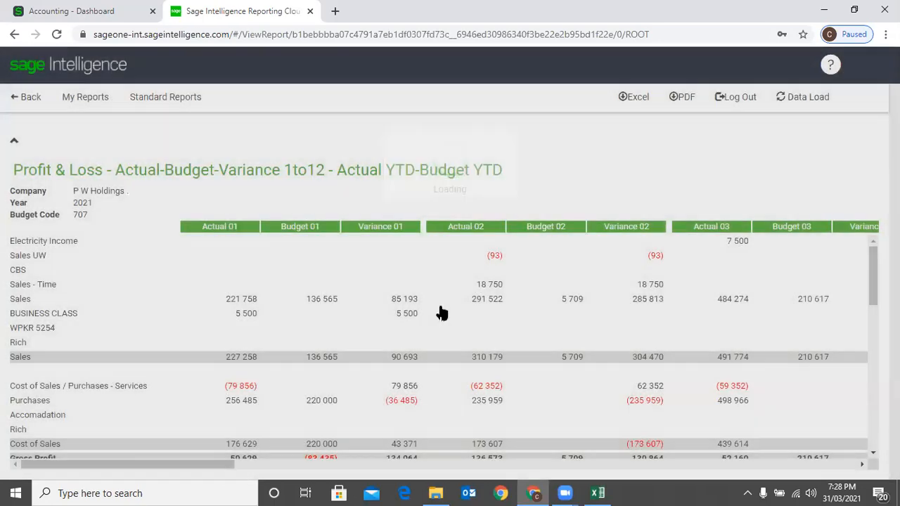
- Examine the Profit & Loss report's actual, budget and variance columns from period 01 through the year-to-date figures
{"action": "scroll", "coordinate": [345, 263], "scroll_direction": "down", "scroll_amount": 2}
{"action": "scroll", "coordinate": [345, 266], "scroll_direction": "down", "scroll_amount": 8}
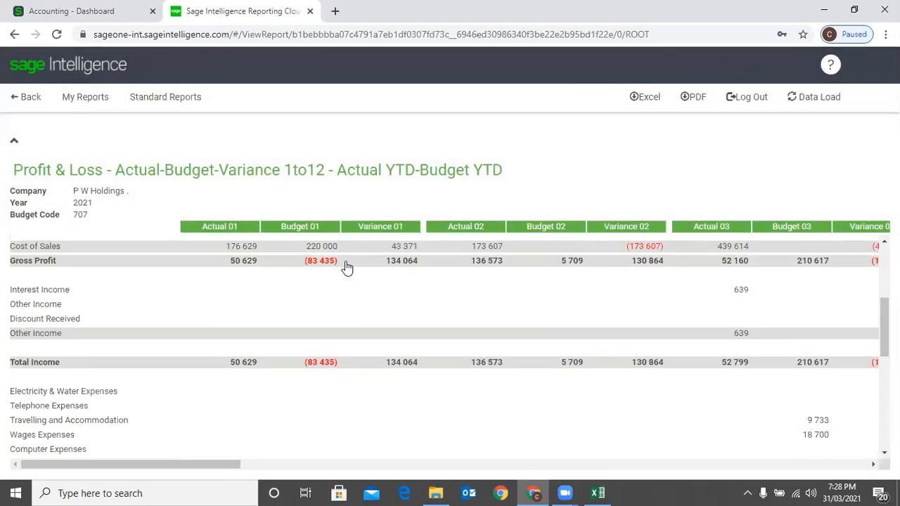
{"action": "scroll", "coordinate": [206, 259], "scroll_direction": "up", "scroll_amount": 10}
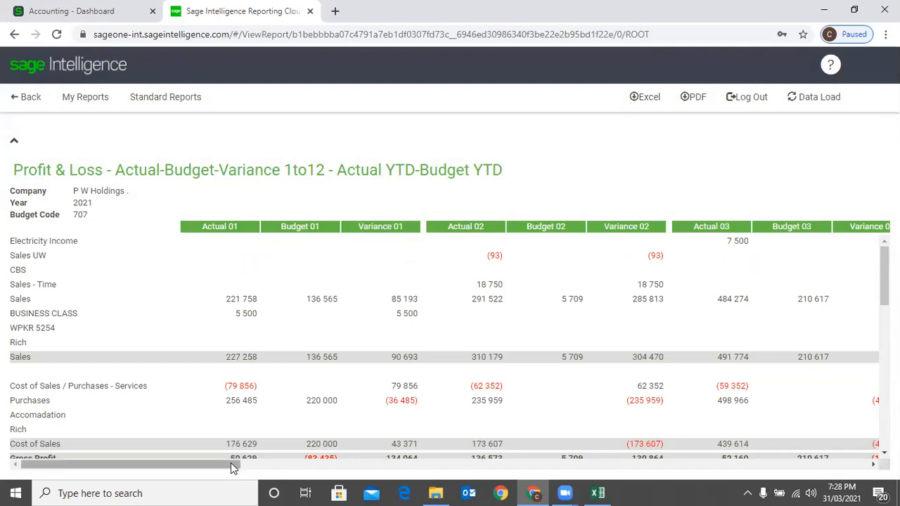
{"action": "left_click_drag", "start_coordinate": [230, 463], "coordinate": [232, 463]}
{"action": "left_click_drag", "start_coordinate": [670, 444], "coordinate": [714, 428]}
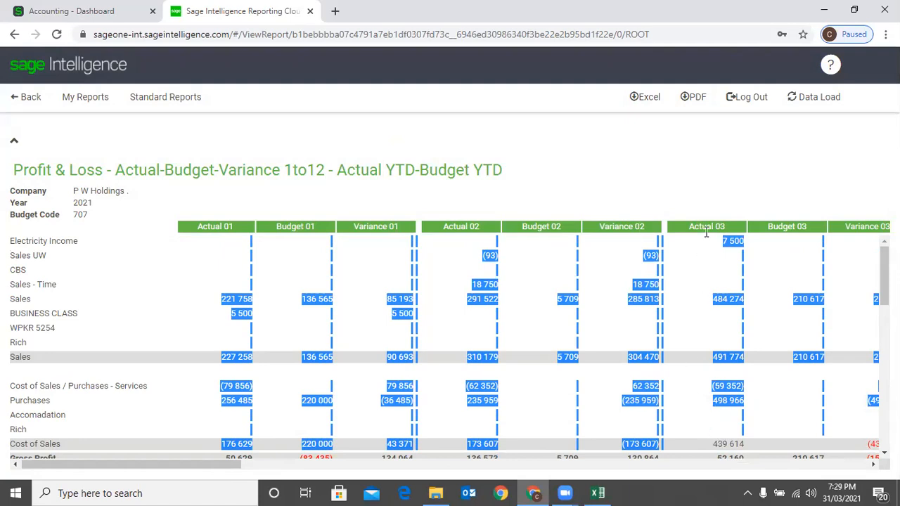
{"action": "left_click", "coordinate": [713, 198]}
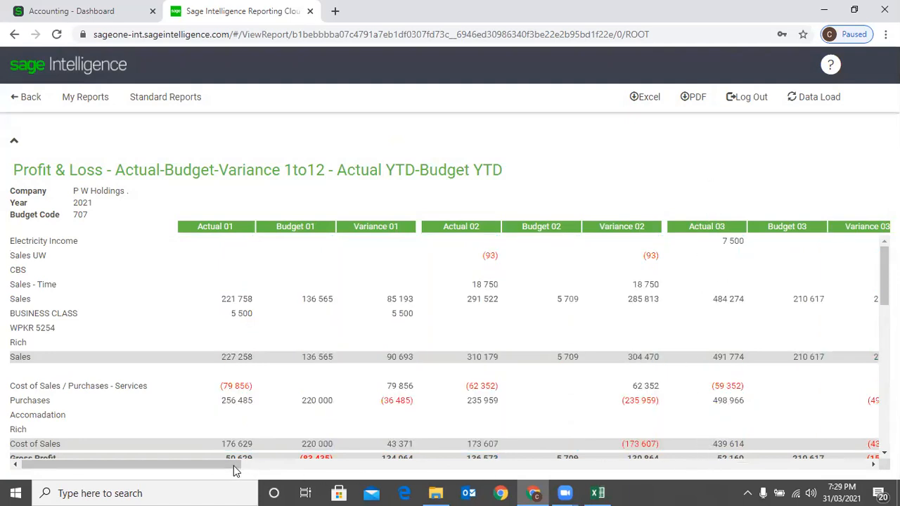
{"action": "left_click_drag", "start_coordinate": [234, 465], "coordinate": [236, 464]}
{"action": "left_click_drag", "start_coordinate": [661, 465], "coordinate": [764, 465]}
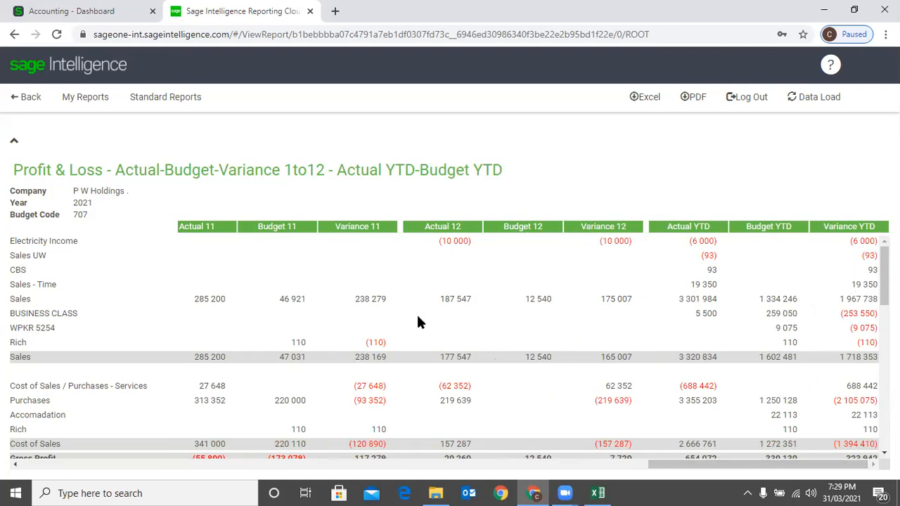
- Review the income, expense and net profit rows for periods 11, 12 and YTD, and return to the Standard Reports
{"action": "scroll", "coordinate": [346, 345], "scroll_direction": "down", "scroll_amount": 2}
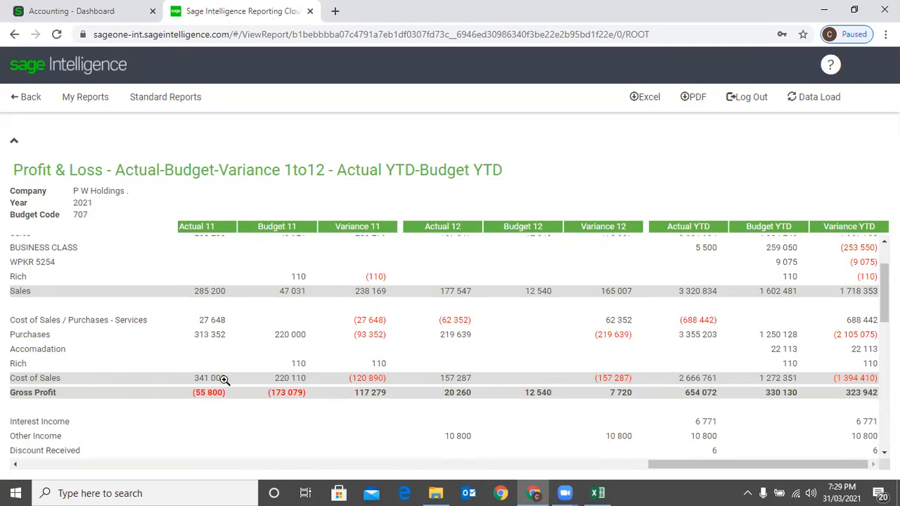
{"action": "scroll", "coordinate": [215, 381], "scroll_direction": "down", "scroll_amount": 2}
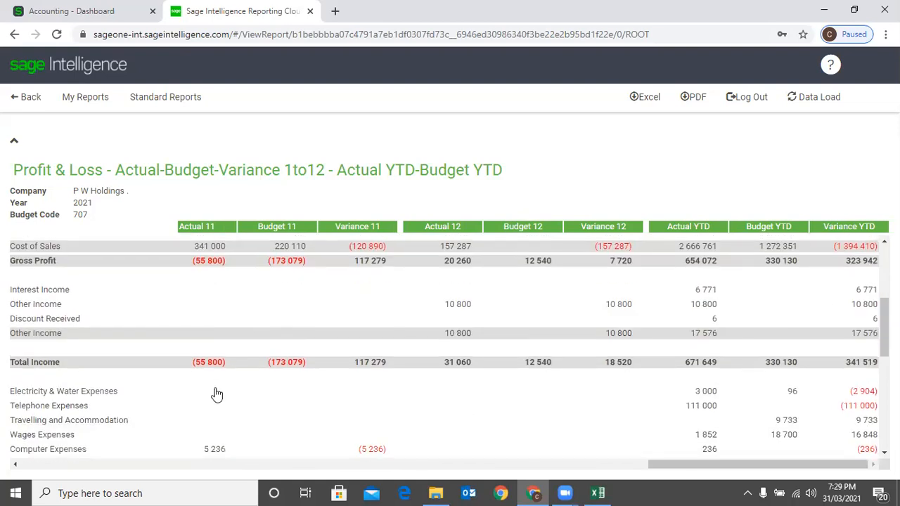
{"action": "scroll", "coordinate": [217, 395], "scroll_direction": "down", "scroll_amount": 4}
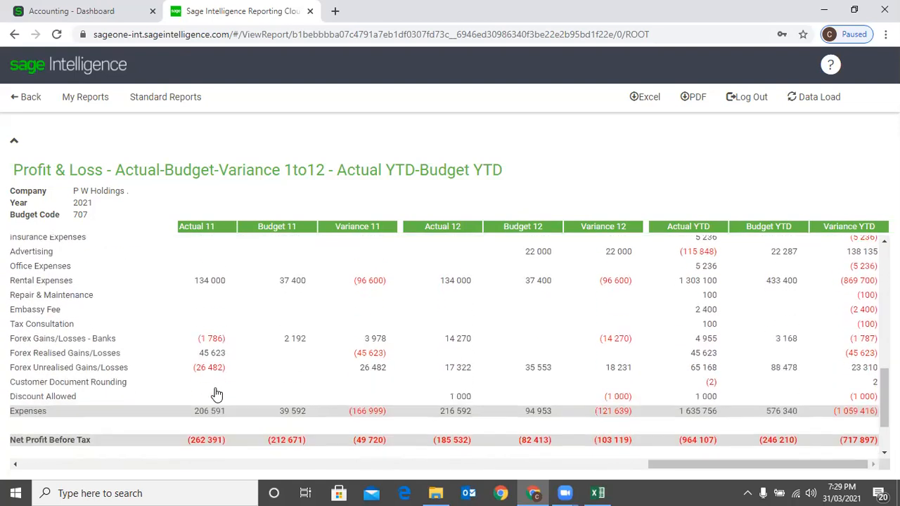
{"action": "scroll", "coordinate": [215, 394], "scroll_direction": "down", "scroll_amount": 2}
{"action": "scroll", "coordinate": [227, 394], "scroll_direction": "up", "scroll_amount": 3}
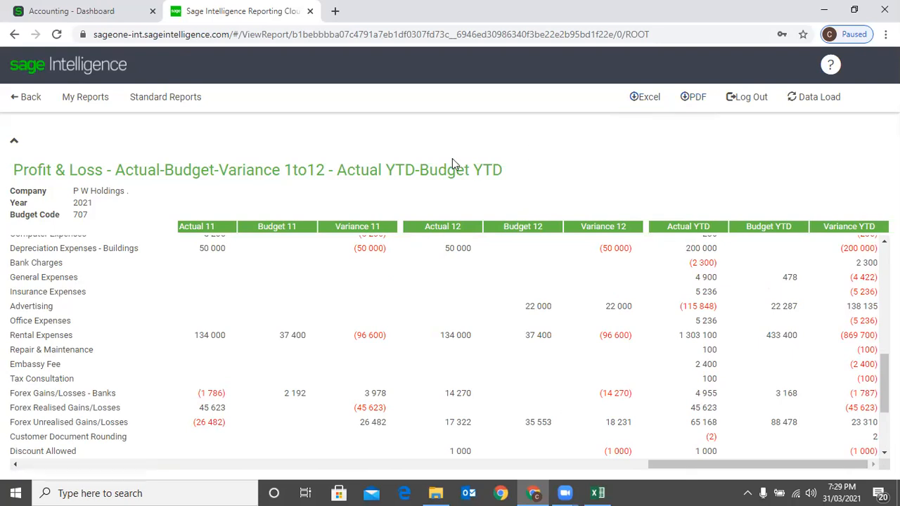
{"action": "left_click", "coordinate": [168, 99]}
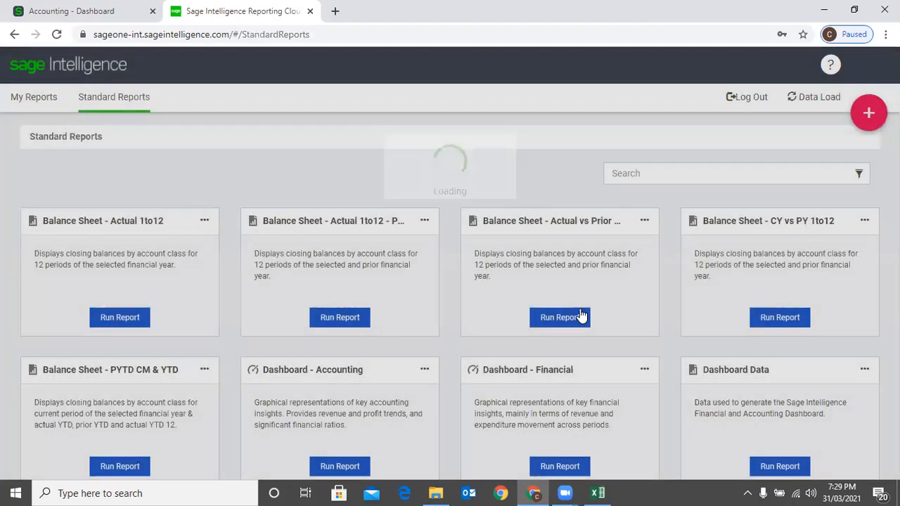
- Create a new report named AAAA with the description AAAA in the My Reports folder
{"action": "scroll", "coordinate": [578, 316], "scroll_direction": "down", "scroll_amount": 10}
{"action": "scroll", "coordinate": [641, 381], "scroll_direction": "up", "scroll_amount": 4}
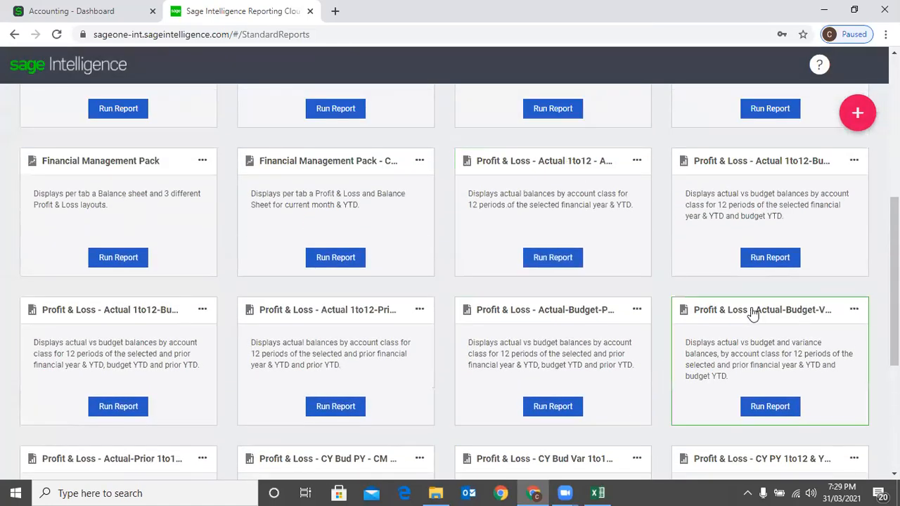
{"action": "scroll", "coordinate": [750, 313], "scroll_direction": "up", "scroll_amount": 2}
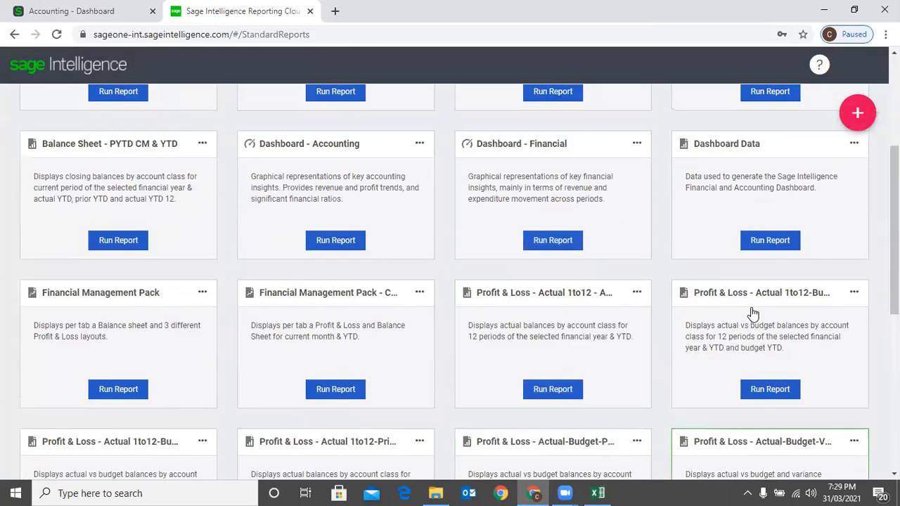
{"action": "left_click", "coordinate": [853, 113]}
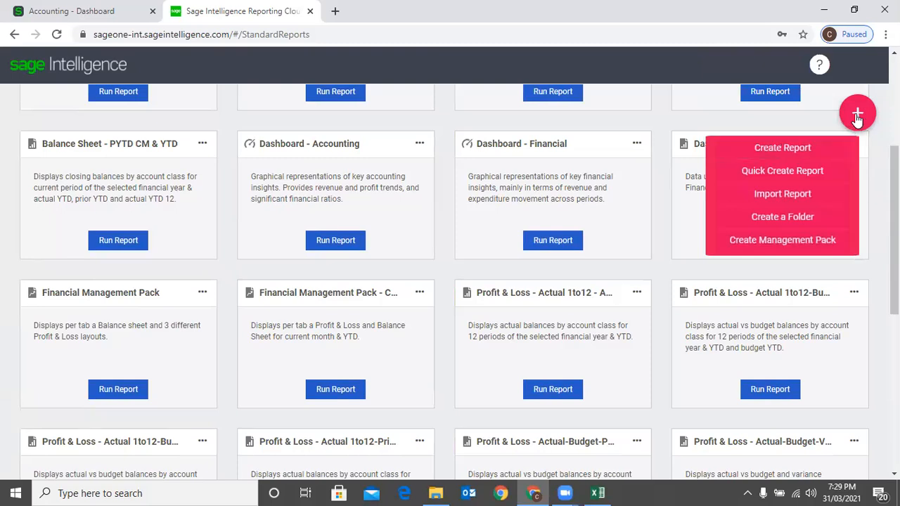
{"action": "left_click", "coordinate": [780, 148]}
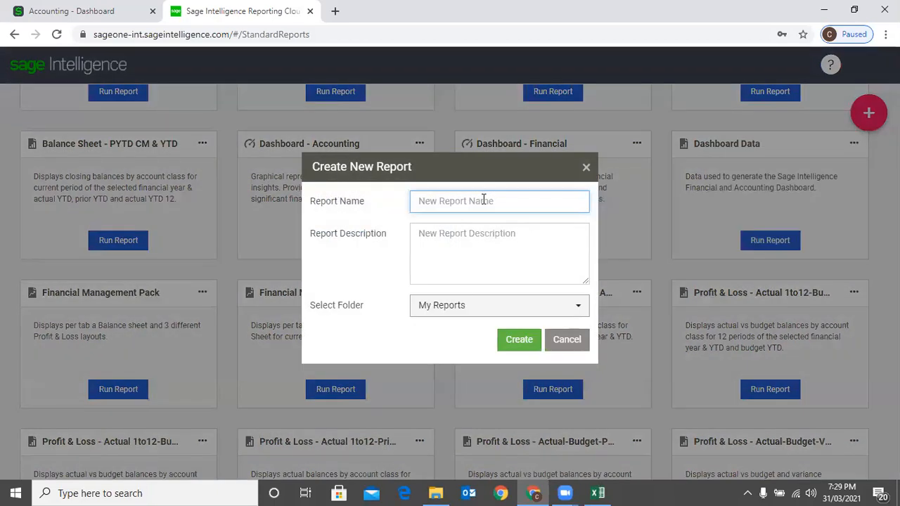
{"action": "type", "text": "AAAA"}
{"action": "left_click", "coordinate": [474, 247]}
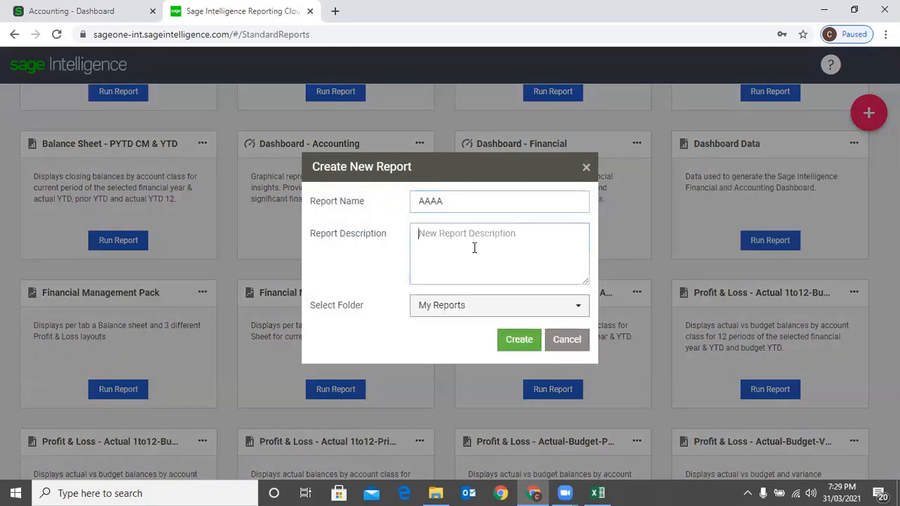
{"action": "type", "text": "AAAA"}
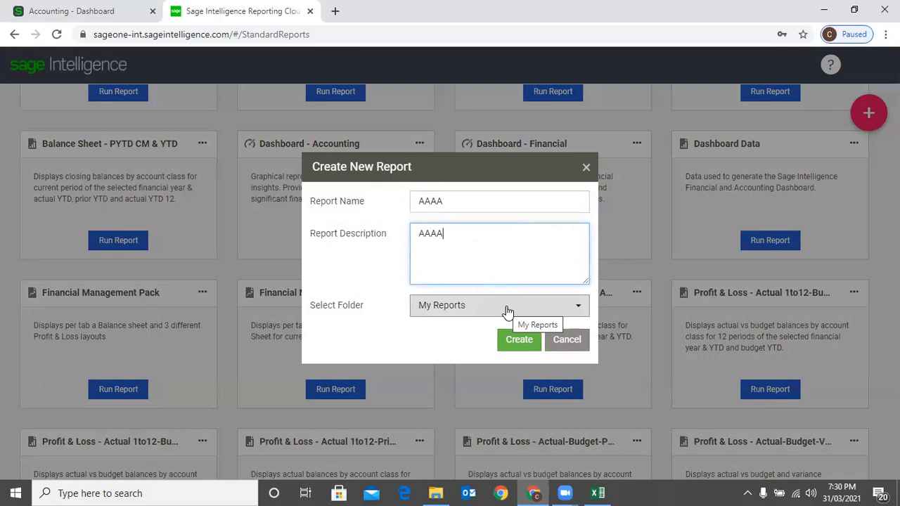
{"action": "left_click", "coordinate": [520, 342]}
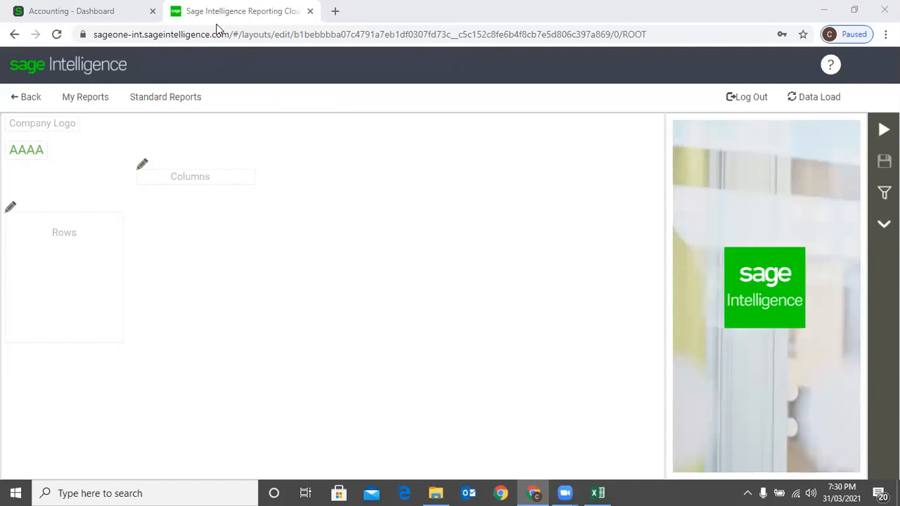
- Add a set of Actual columns for all 12 periods to the AAAA report
{"action": "left_click", "coordinate": [187, 184]}
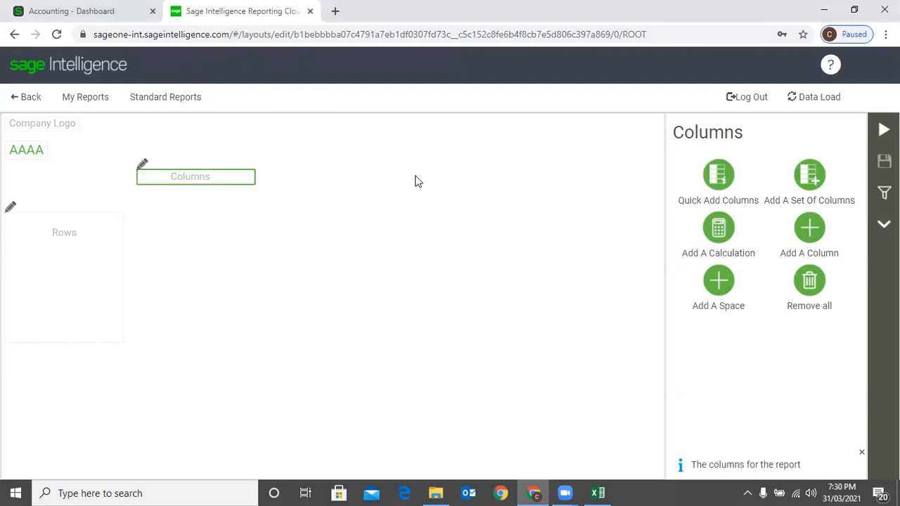
{"action": "left_click", "coordinate": [810, 177]}
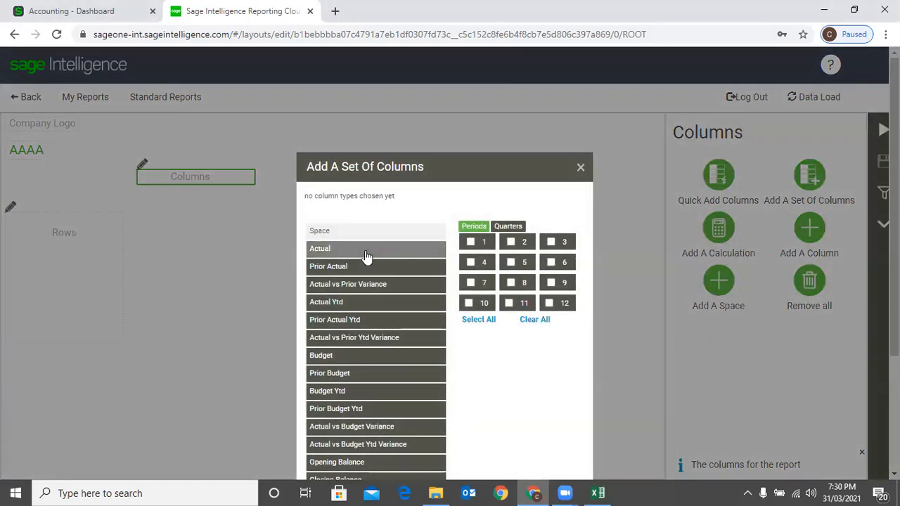
{"action": "left_click", "coordinate": [365, 250]}
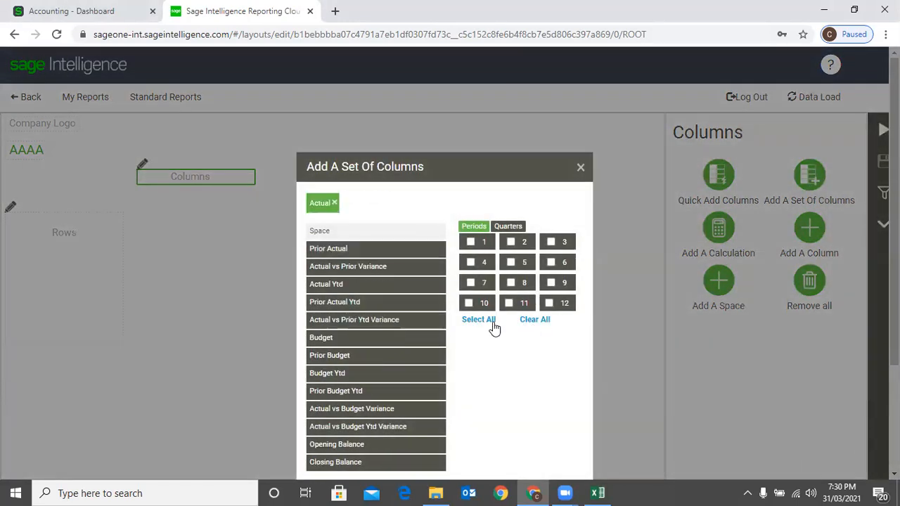
{"action": "left_click", "coordinate": [489, 322]}
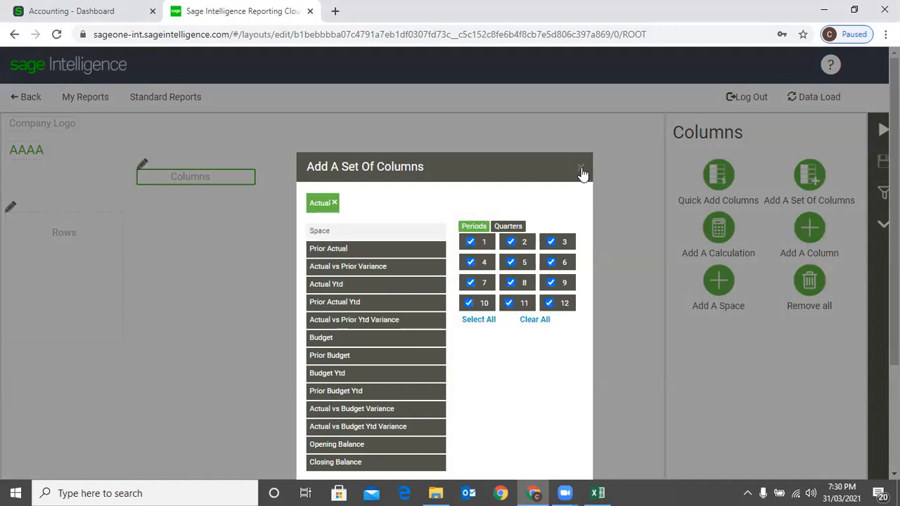
{"action": "scroll", "coordinate": [576, 358], "scroll_direction": "down", "scroll_amount": 3}
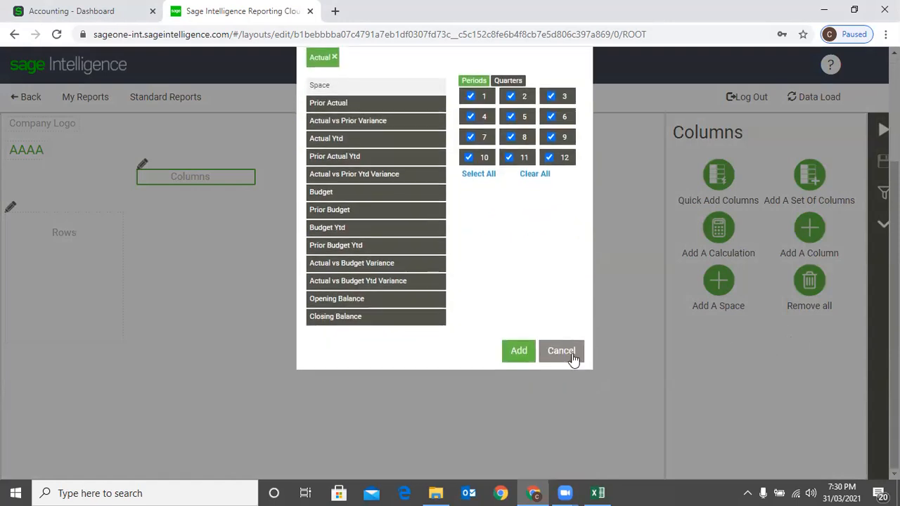
{"action": "left_click", "coordinate": [518, 351]}
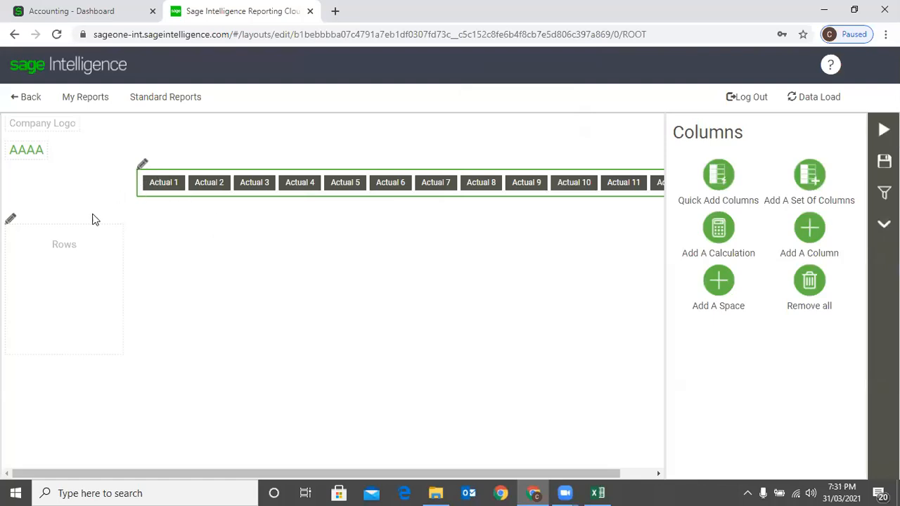
- Add a row for the Sales account category to the AAAA report, and exit to the Standard Reports without saving
{"action": "left_click", "coordinate": [9, 224]}
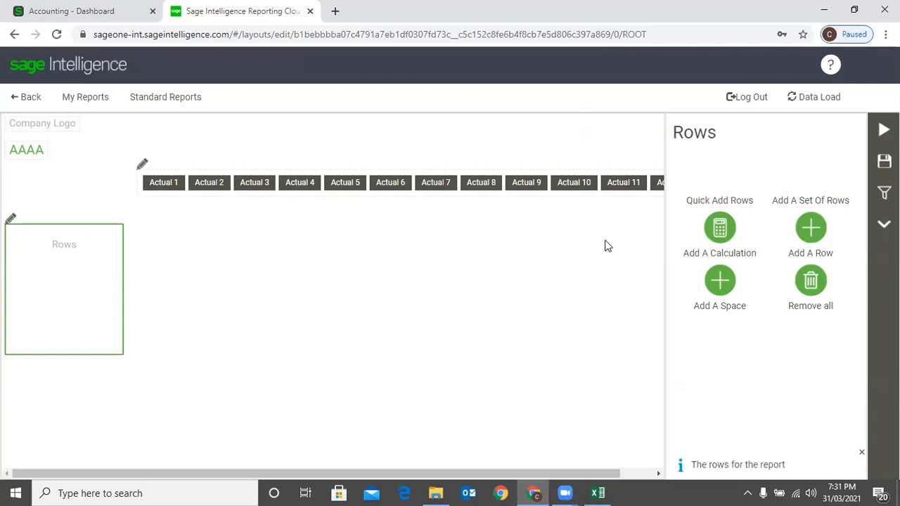
{"action": "left_click", "coordinate": [819, 227]}
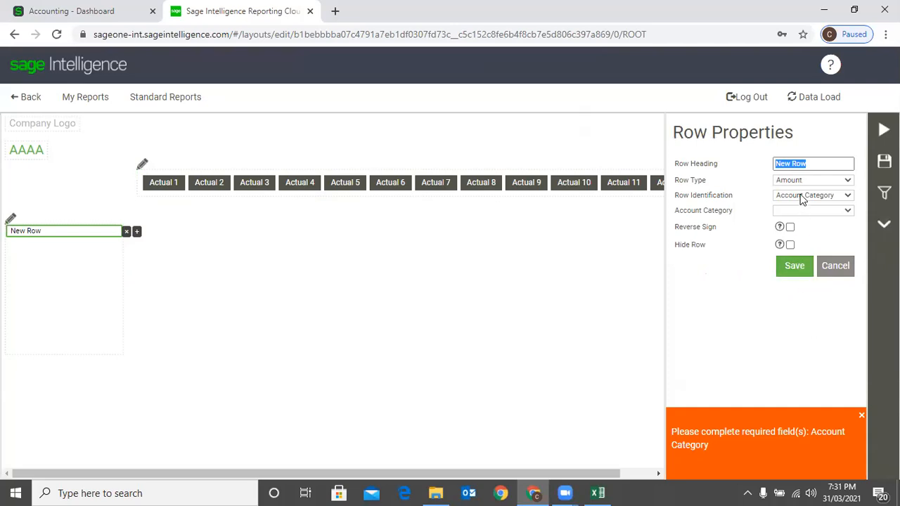
{"action": "left_click", "coordinate": [849, 210]}
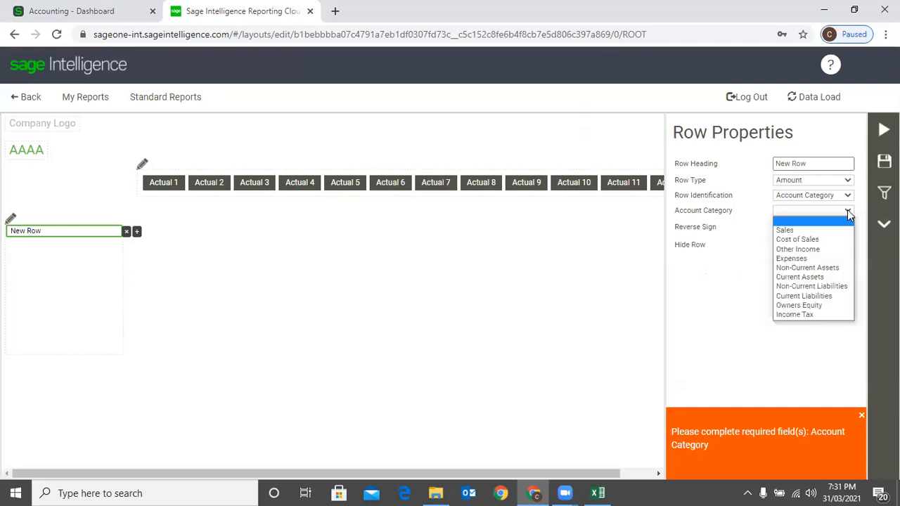
{"action": "left_click", "coordinate": [805, 230]}
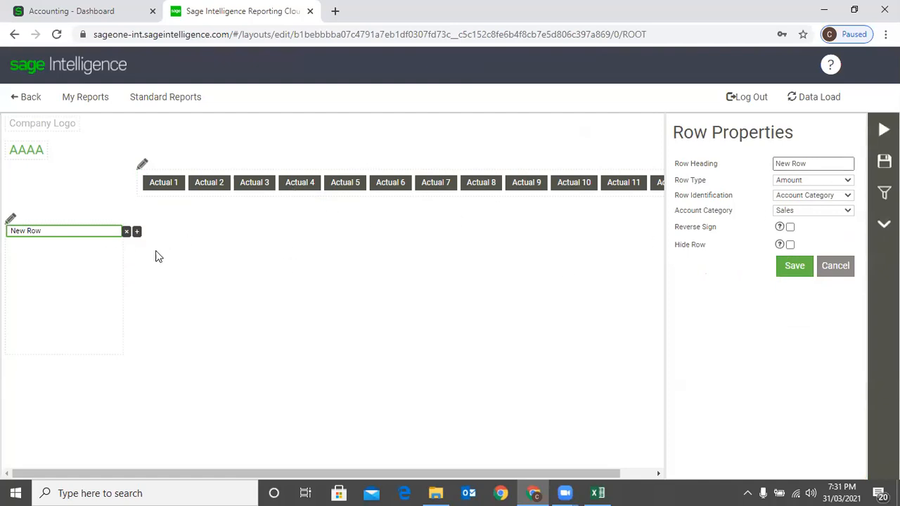
{"action": "left_click", "coordinate": [144, 99]}
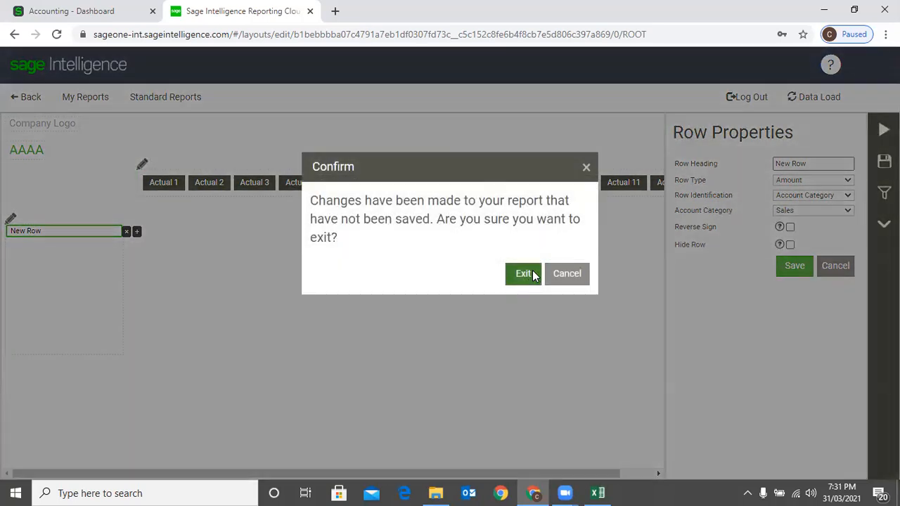
{"action": "left_click", "coordinate": [532, 273]}
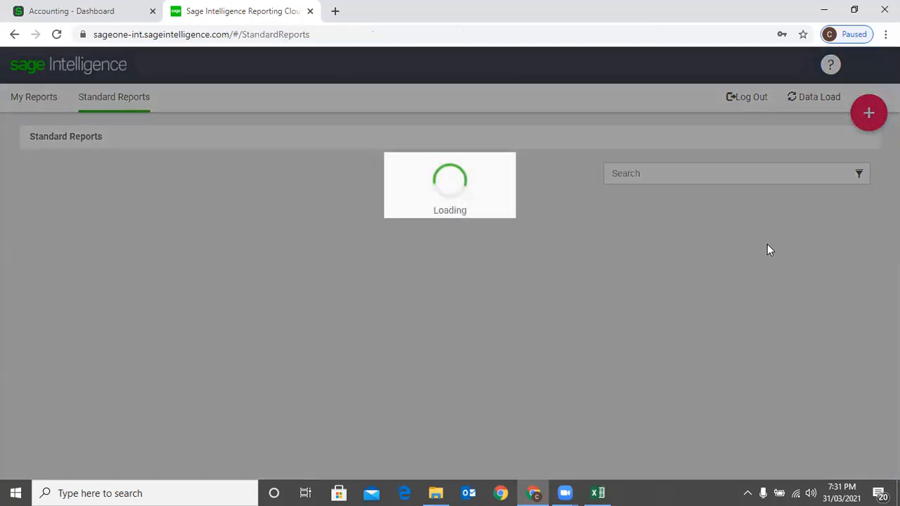
- Copy the standard Profit & Loss - Actual-Budget-Variance report to the My Reports folder under the name SLIIT
{"action": "scroll", "coordinate": [794, 336], "scroll_direction": "down", "scroll_amount": 8}
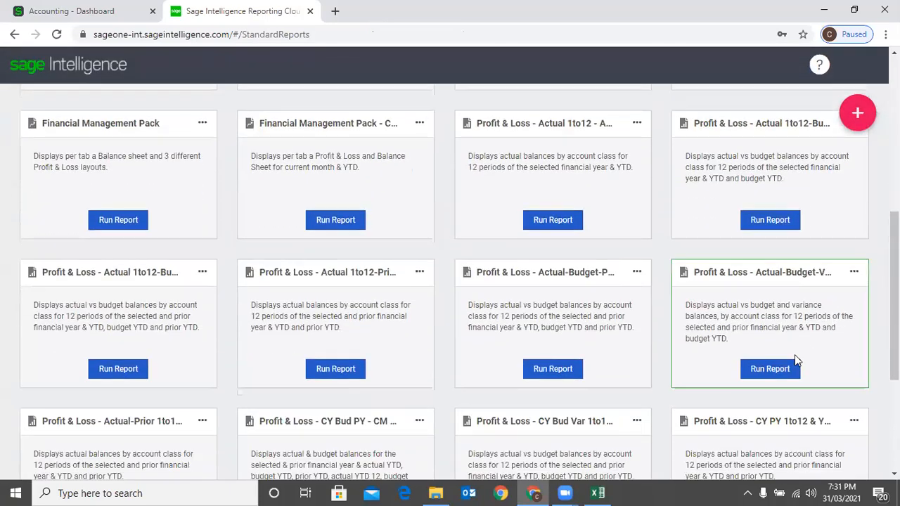
{"action": "left_click", "coordinate": [853, 273]}
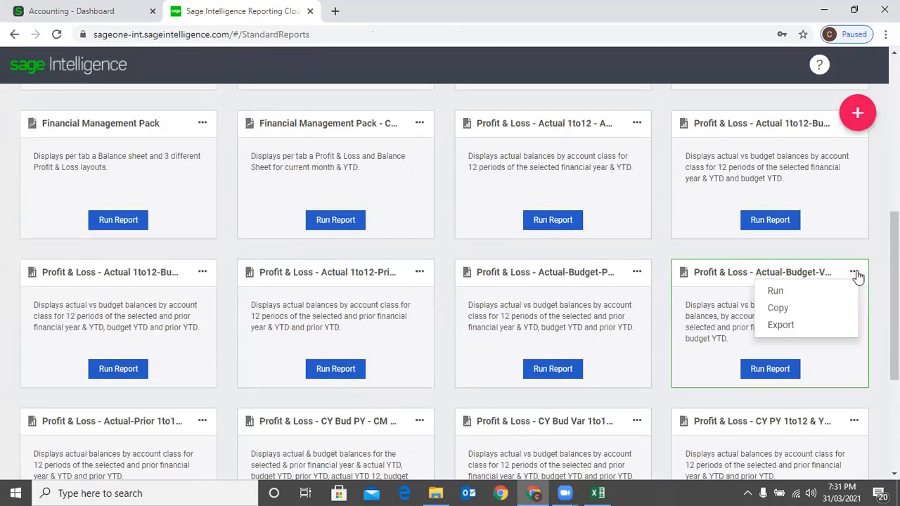
{"action": "left_click", "coordinate": [789, 309]}
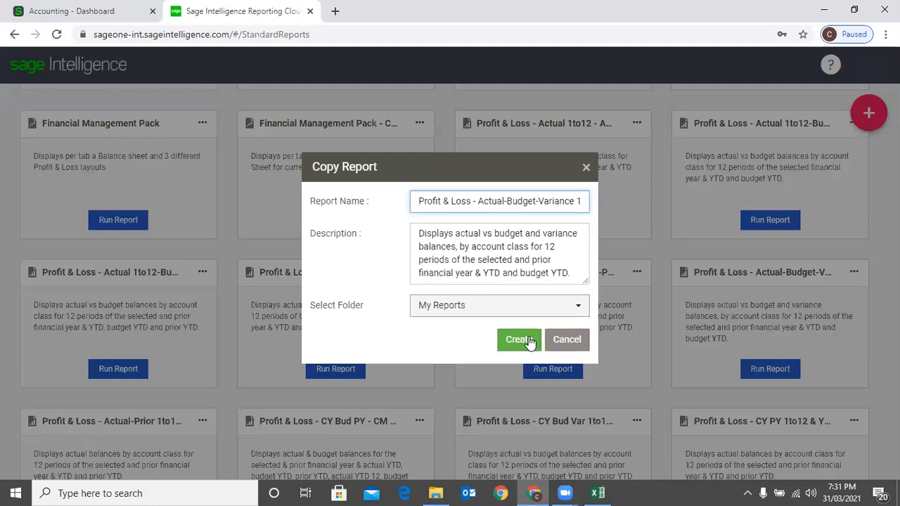
{"action": "left_click", "coordinate": [527, 339]}
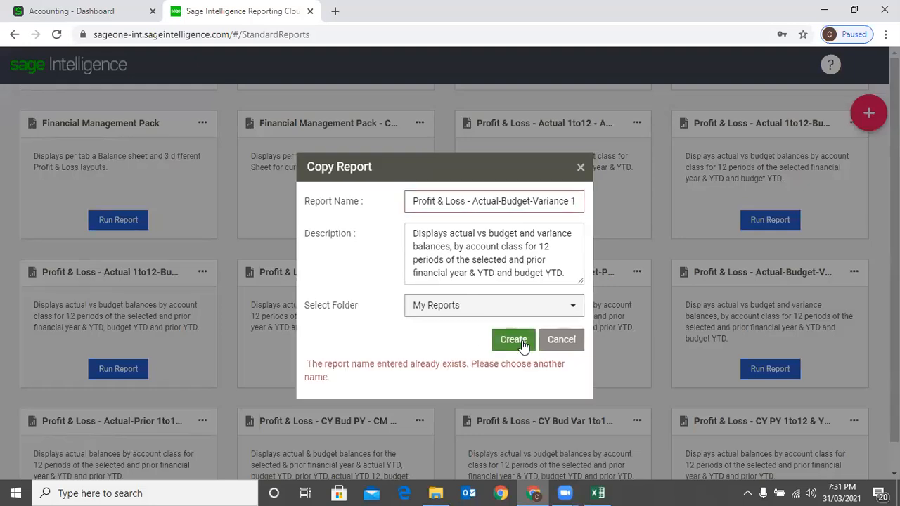
{"action": "left_click", "coordinate": [532, 203]}
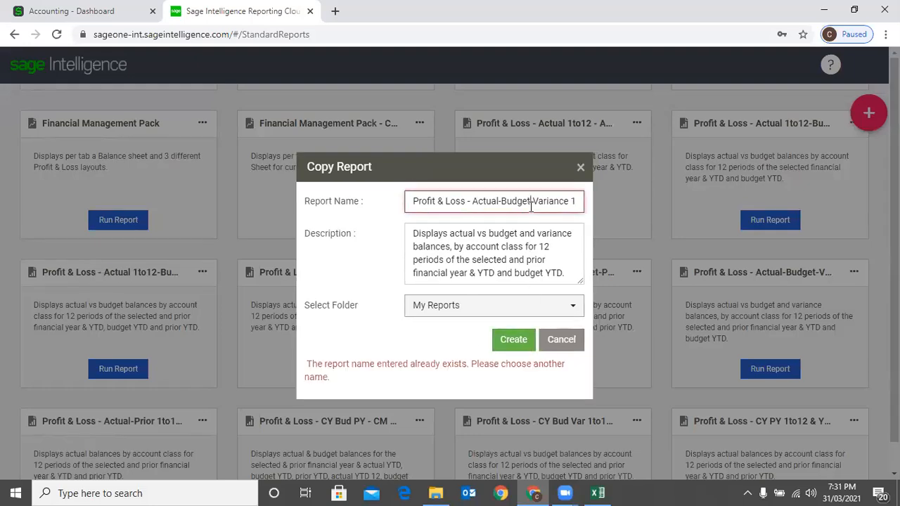
{"action": "key", "text": "ctrl+a"}
{"action": "type", "text": "SL"}
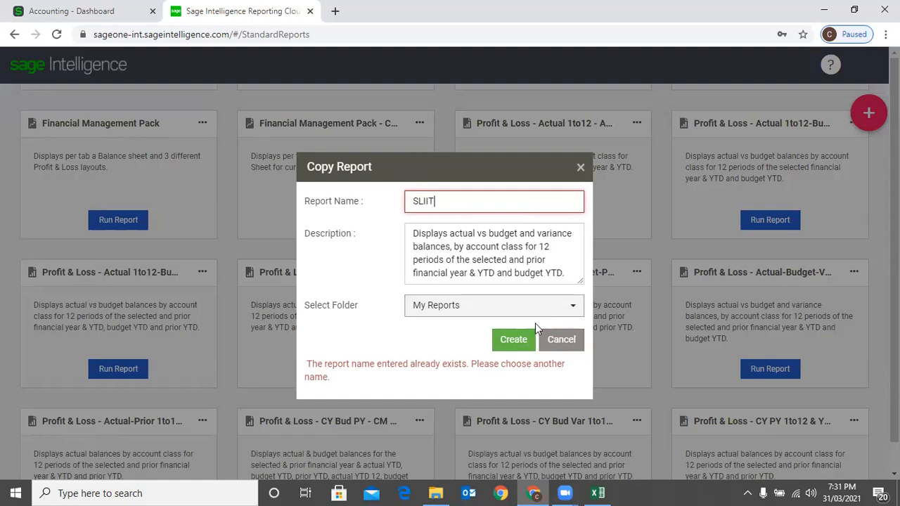
{"action": "left_click", "coordinate": [511, 341]}
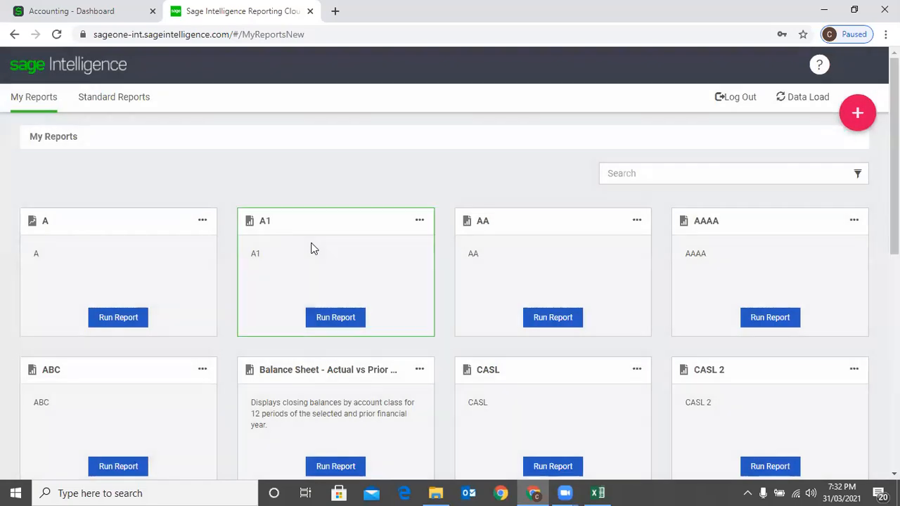
- Open the SLIIT report from My Reports for editing and display the properties of its Actual 01 column
{"action": "scroll", "coordinate": [311, 246], "scroll_direction": "down", "scroll_amount": 2}
{"action": "scroll", "coordinate": [408, 303], "scroll_direction": "down", "scroll_amount": 2}
{"action": "scroll", "coordinate": [311, 322], "scroll_direction": "down", "scroll_amount": 3}
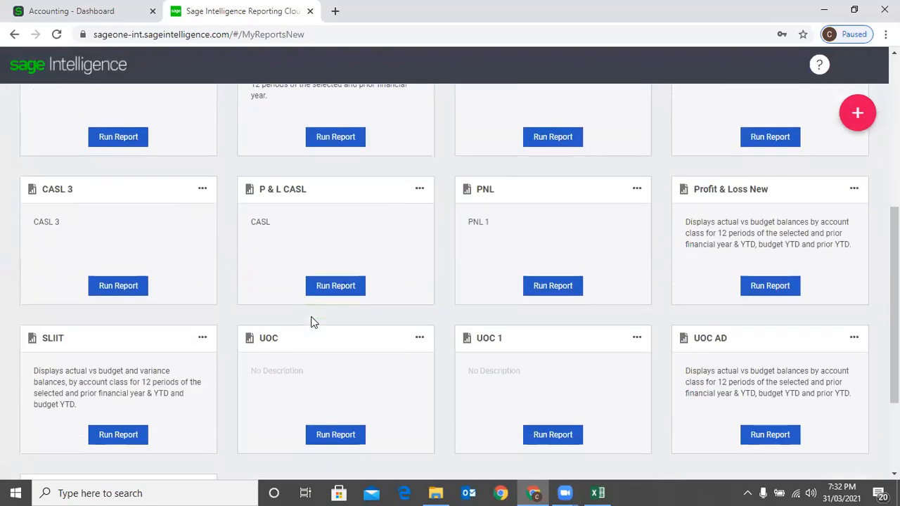
{"action": "scroll", "coordinate": [302, 332], "scroll_direction": "up", "scroll_amount": 2}
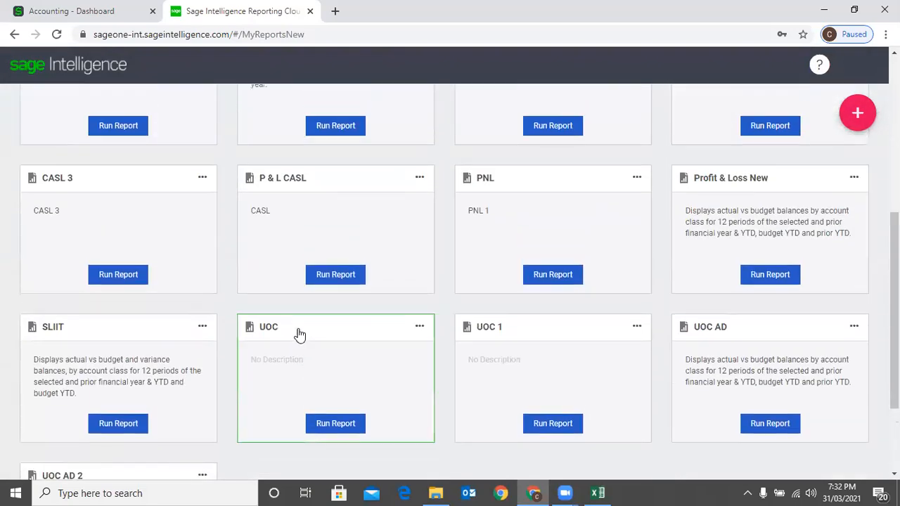
{"action": "left_click", "coordinate": [204, 326]}
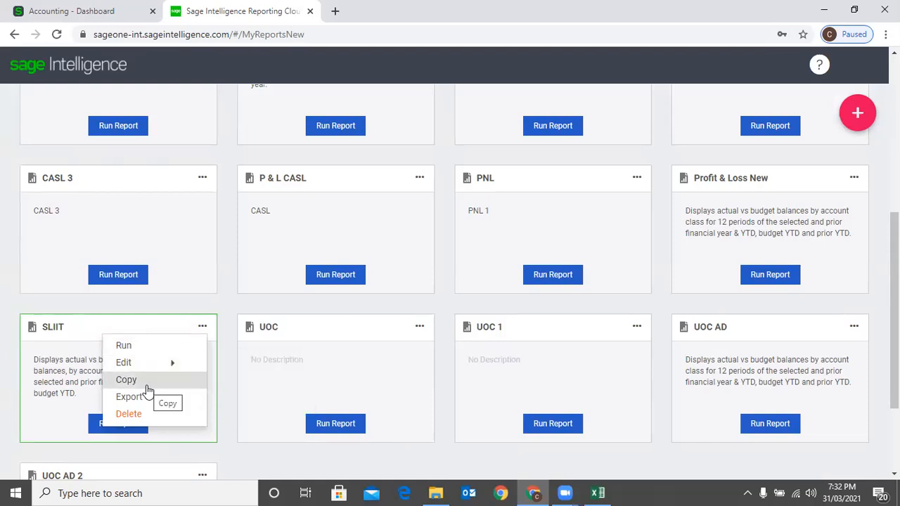
{"action": "mouse_move", "coordinate": [147, 364]}
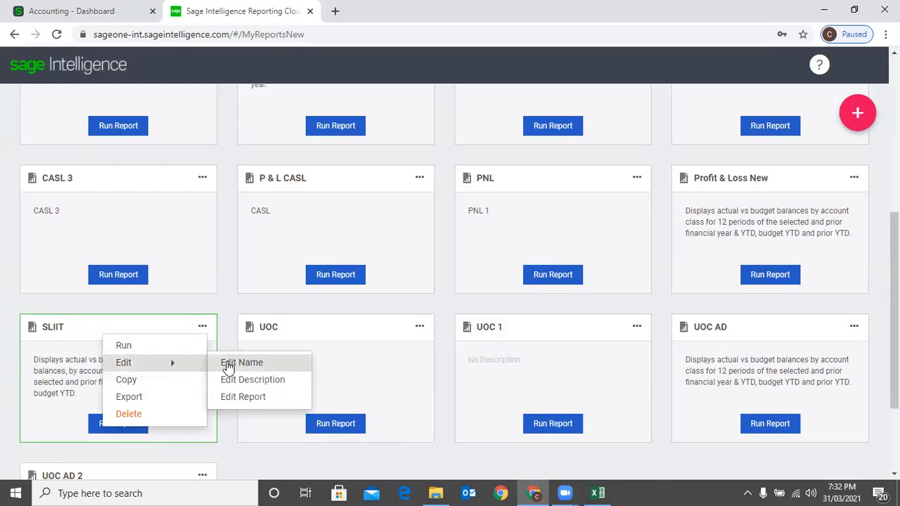
{"action": "left_click", "coordinate": [277, 398]}
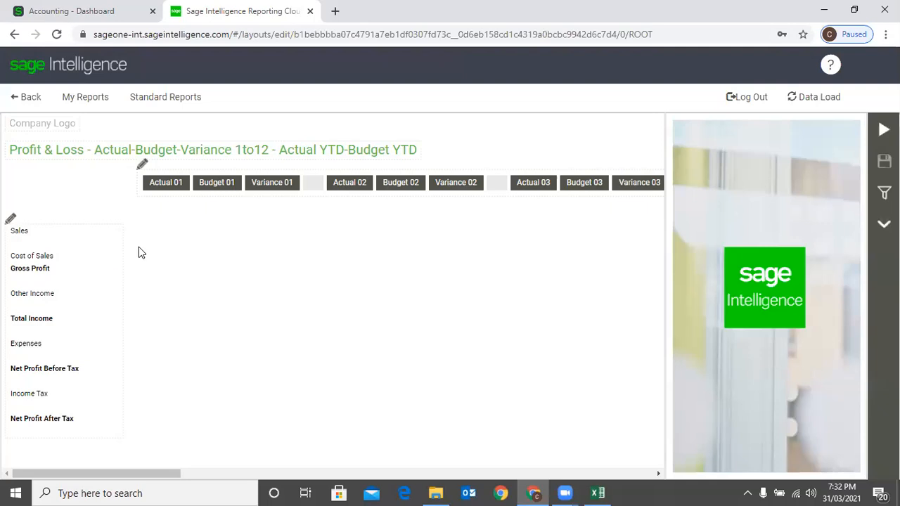
{"action": "left_click", "coordinate": [152, 185]}
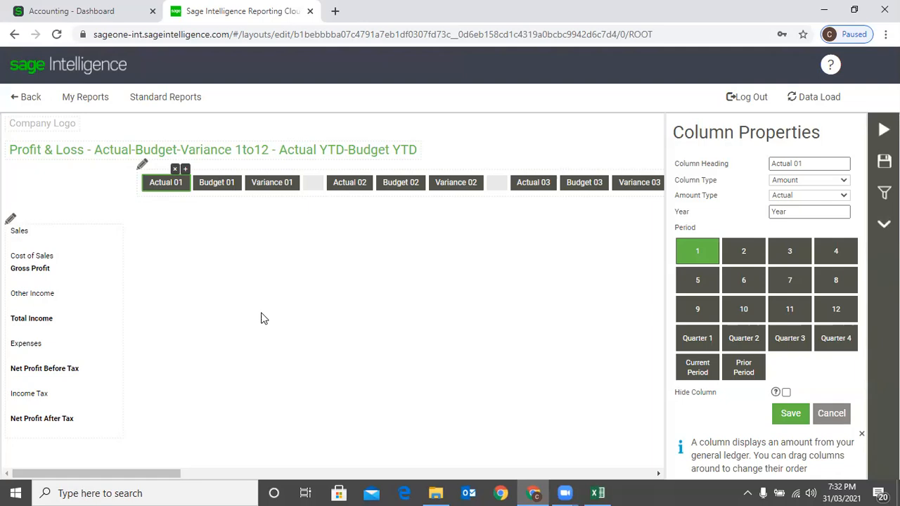
{"action": "mouse_move", "coordinate": [169, 473]}
{"action": "left_mouse_down"}
{"action": "mouse_move", "coordinate": [697, 475]}
{"action": "mouse_move", "coordinate": [177, 476]}
{"action": "left_mouse_up"}
- Switch to Excel and enter Jan 2021 in B2 and YTD in C2 on the blank Sheet1
{"action": "left_click", "coordinate": [597, 492]}
{"action": "scroll", "coordinate": [513, 433], "scroll_direction": "down", "scroll_amount": 3}
{"action": "left_click", "coordinate": [127, 455]}
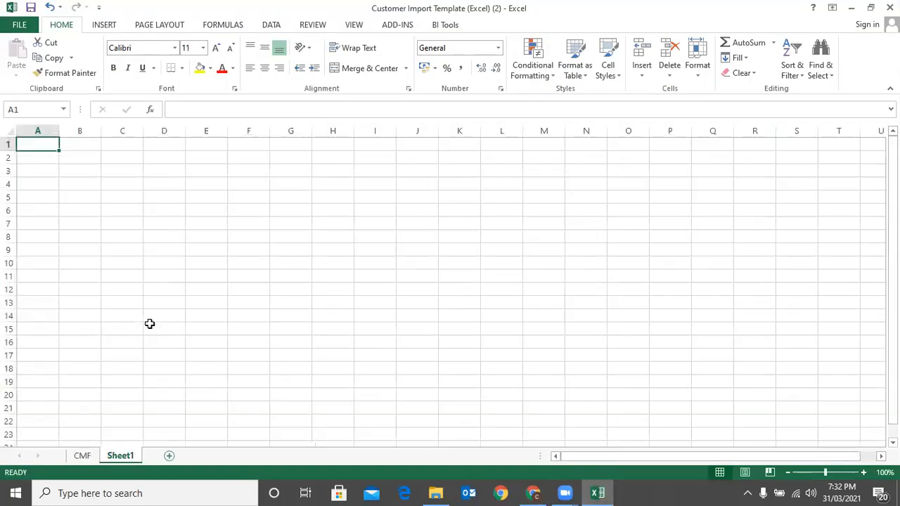
{"action": "left_click", "coordinate": [82, 161]}
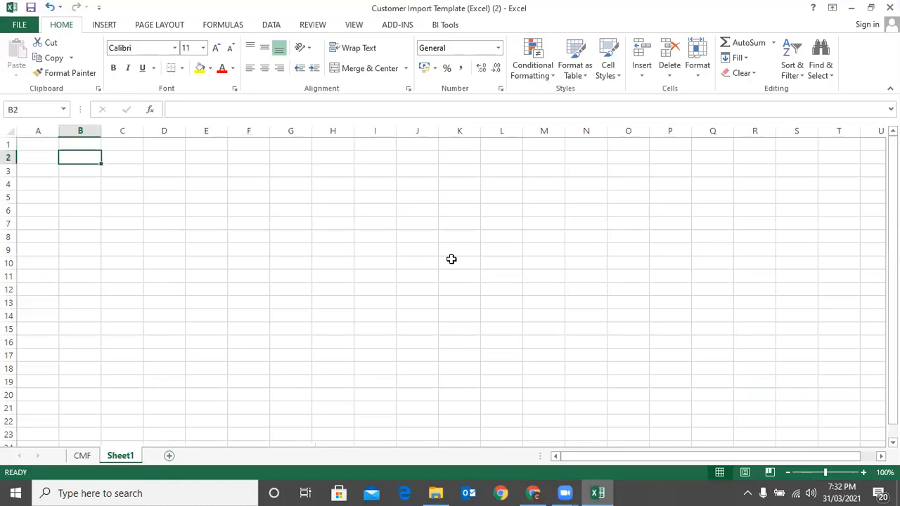
{"action": "type", "text": "Jan 2021"}
{"action": "key", "text": "Tab"}
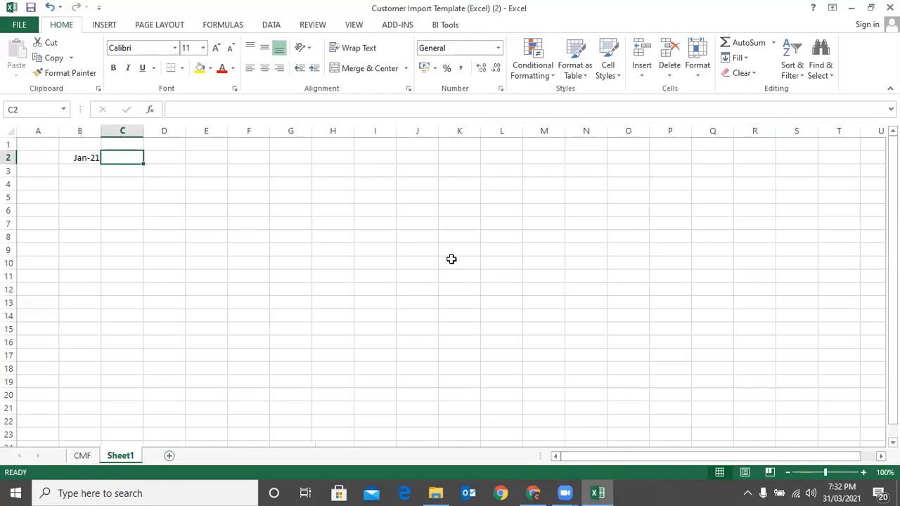
{"action": "type", "text": "YTD"}
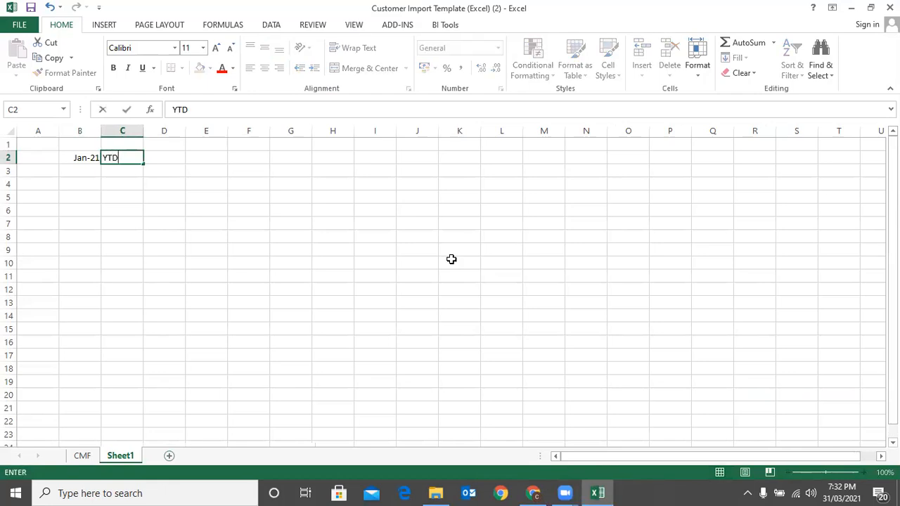
{"action": "key", "text": "Return"}
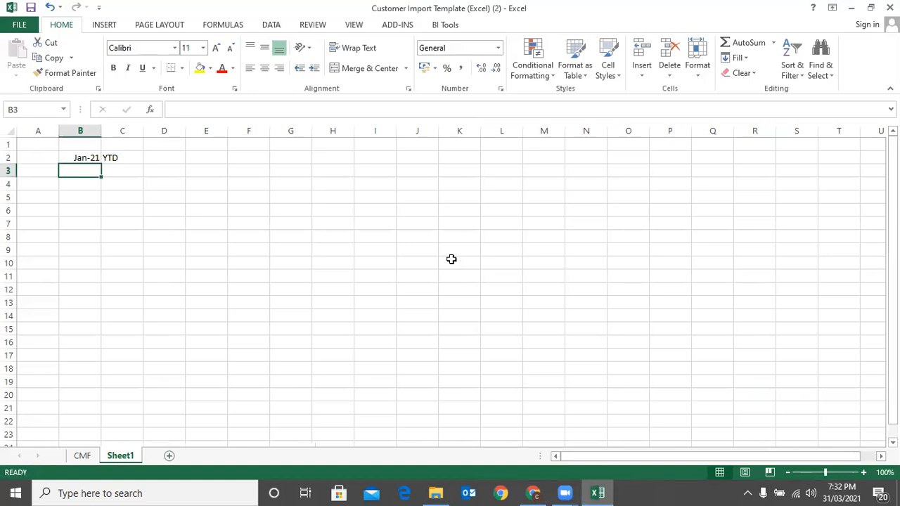
- Enter the period "From 01.04.2020 To 31.01.2021" in cell C3, below the YTD heading
{"action": "key", "text": "Right"}
{"action": "key", "text": "Up"}
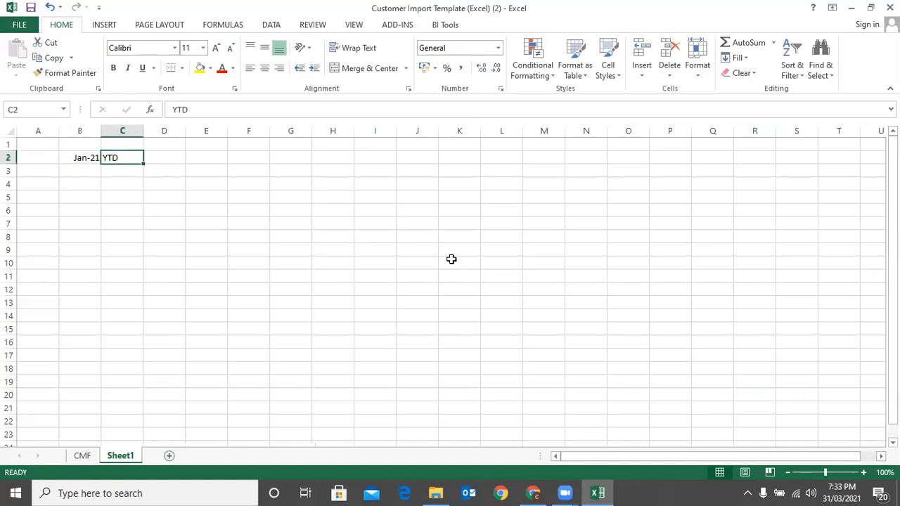
{"action": "key", "text": "Down"}
{"action": "type", "text": "From"}
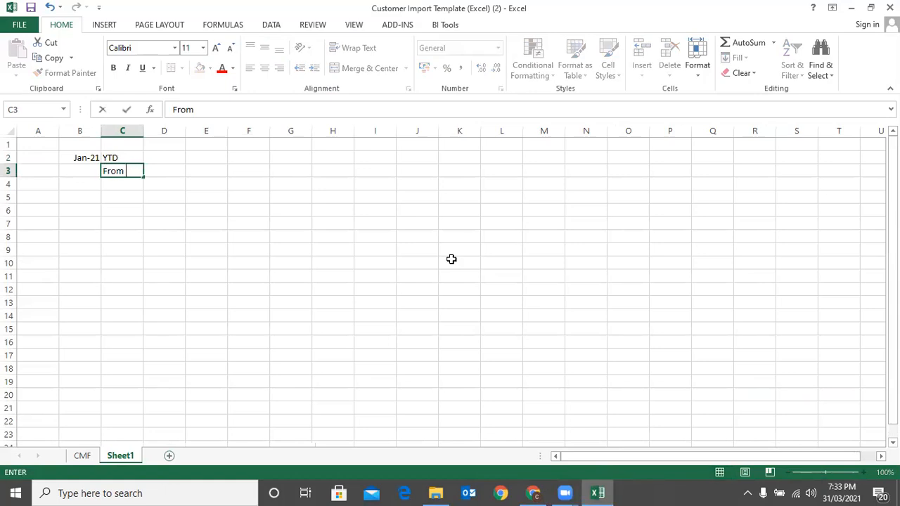
{"action": "type", "text": " 01.04.2020 To"}
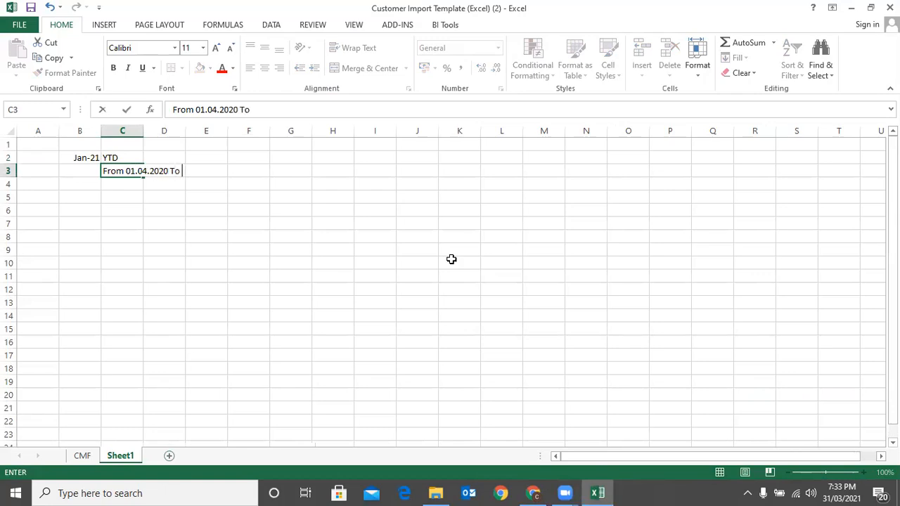
{"action": "type", "text": " 31.01.202"}
{"action": "key", "text": "Return"}
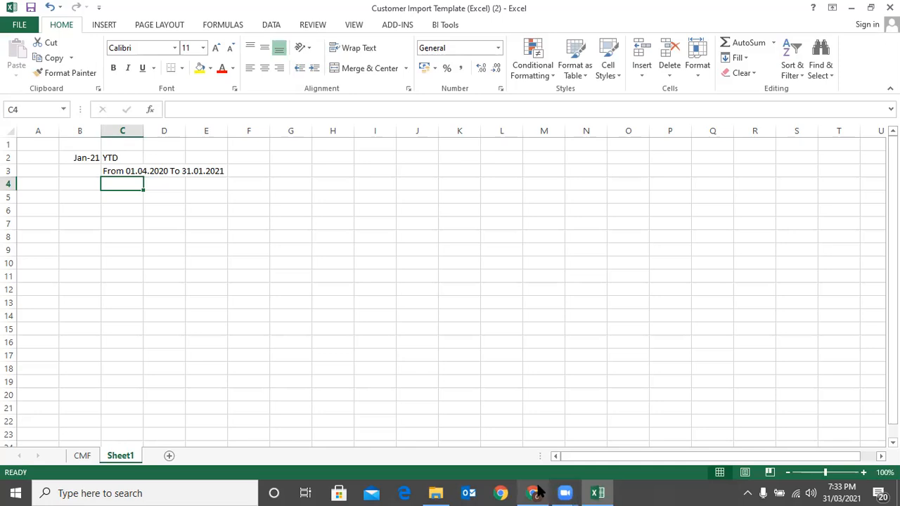
- Switch back to the Sage Intelligence report layout in Chrome and hide the Actual 11, Budget 11 and Variance 11 columns
{"action": "left_click", "coordinate": [534, 492]}
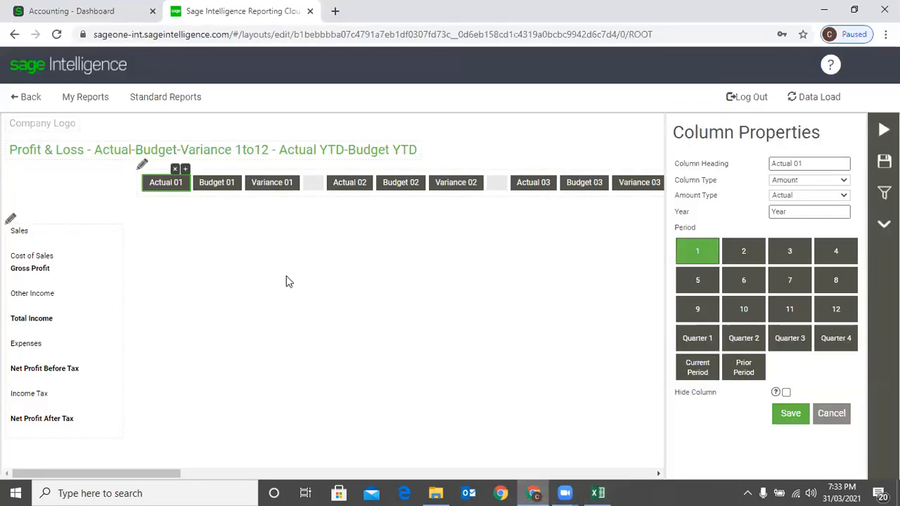
{"action": "left_click_drag", "start_coordinate": [173, 475], "coordinate": [564, 466]}
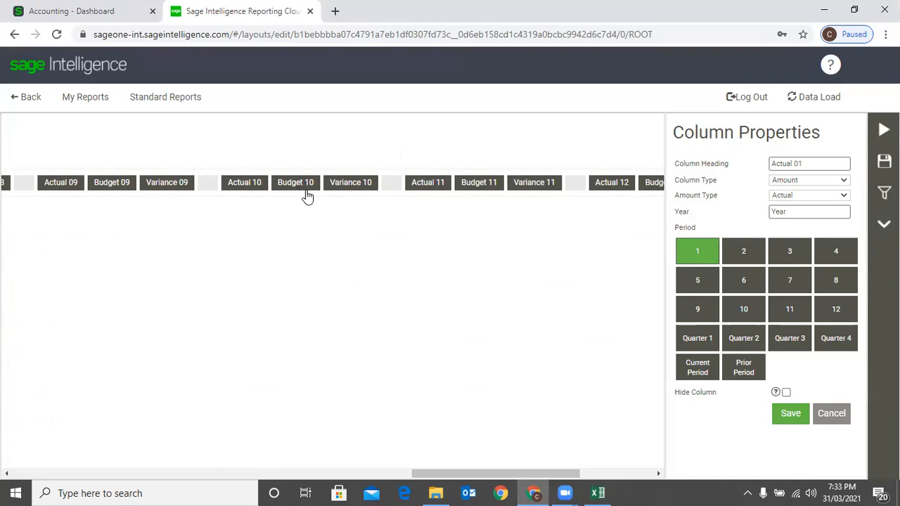
{"action": "left_click", "coordinate": [428, 184]}
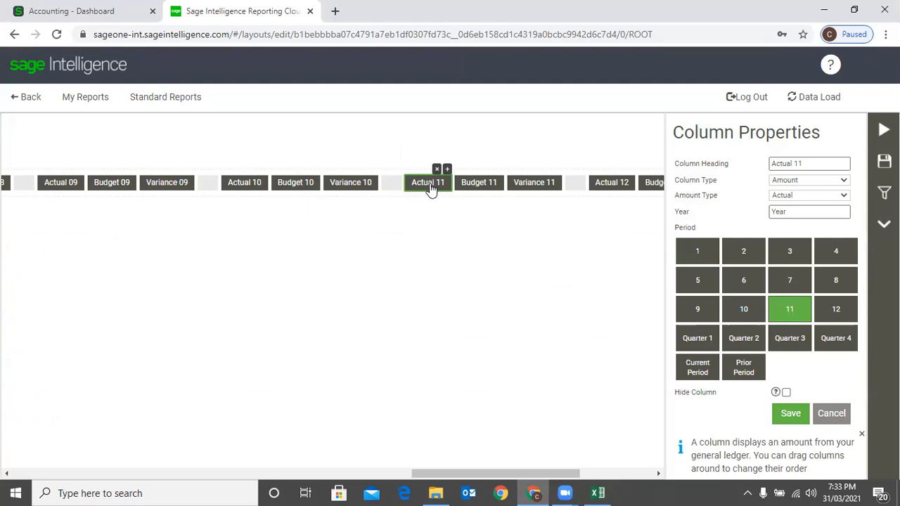
{"action": "left_click", "coordinate": [785, 392]}
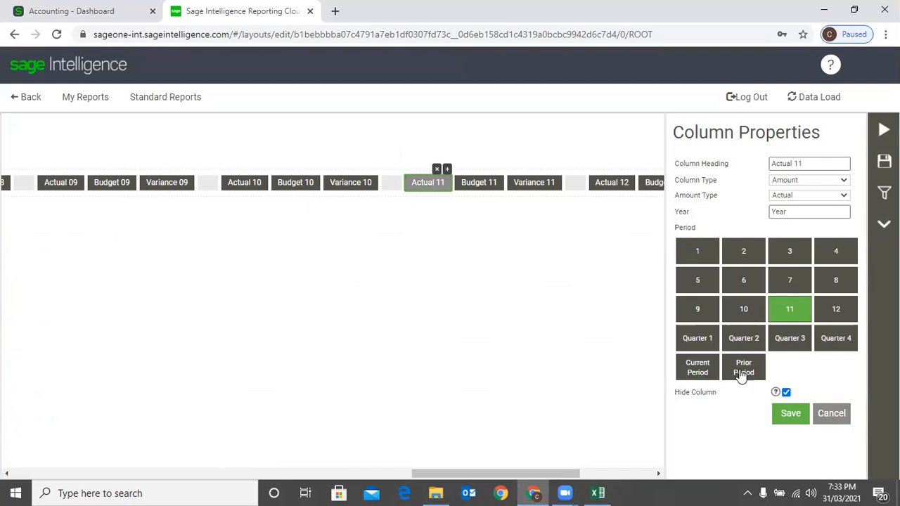
{"action": "left_click", "coordinate": [486, 184]}
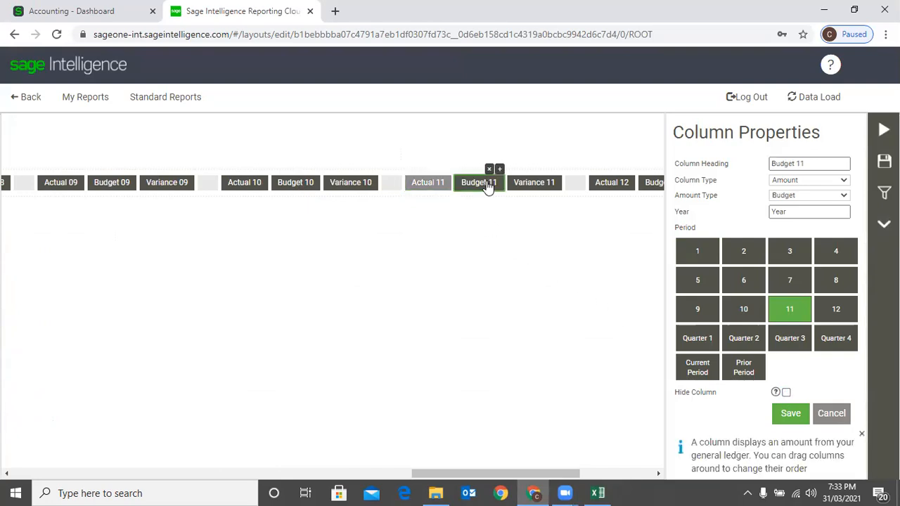
{"action": "left_click", "coordinate": [785, 392]}
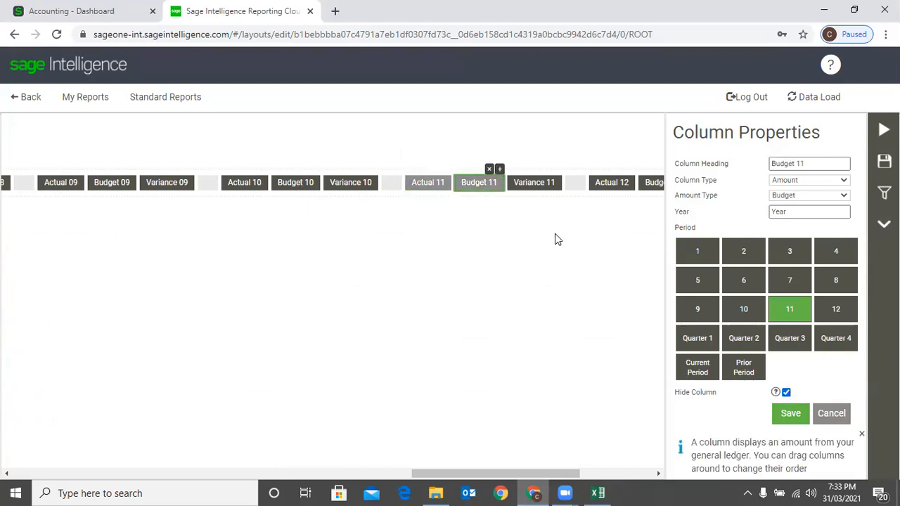
{"action": "left_click", "coordinate": [537, 195]}
{"action": "left_click", "coordinate": [534, 190]}
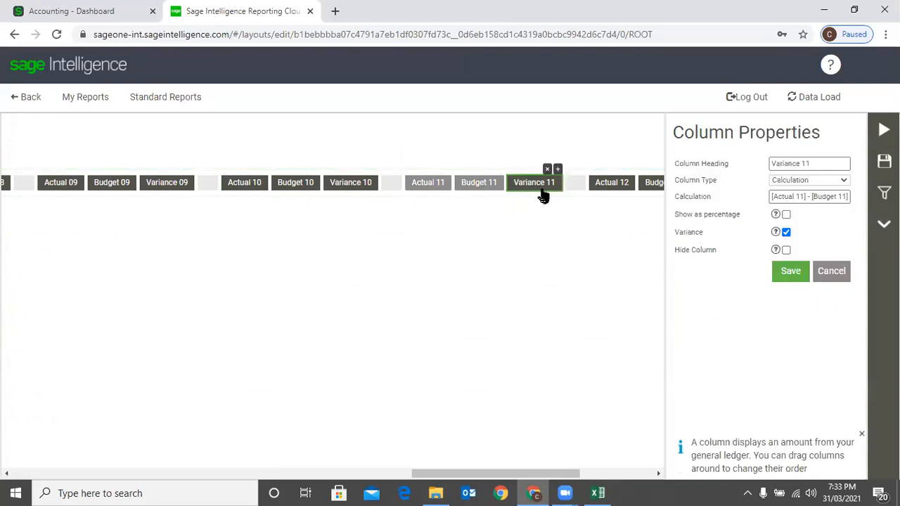
{"action": "left_click", "coordinate": [785, 251]}
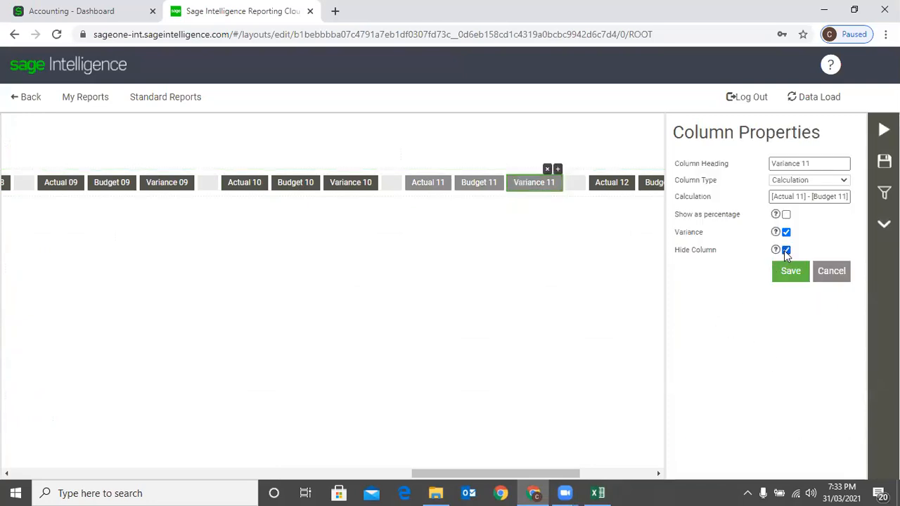
- Delete the blank spacer column after Variance 11 and the Variance 11, Budget 11 and Actual 11 columns
{"action": "left_click", "coordinate": [573, 185]}
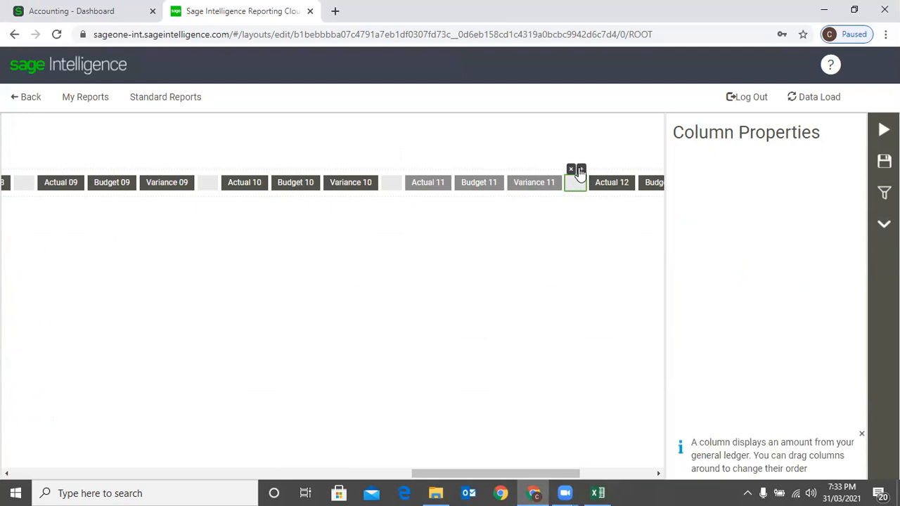
{"action": "left_click", "coordinate": [571, 169]}
{"action": "left_click", "coordinate": [532, 185]}
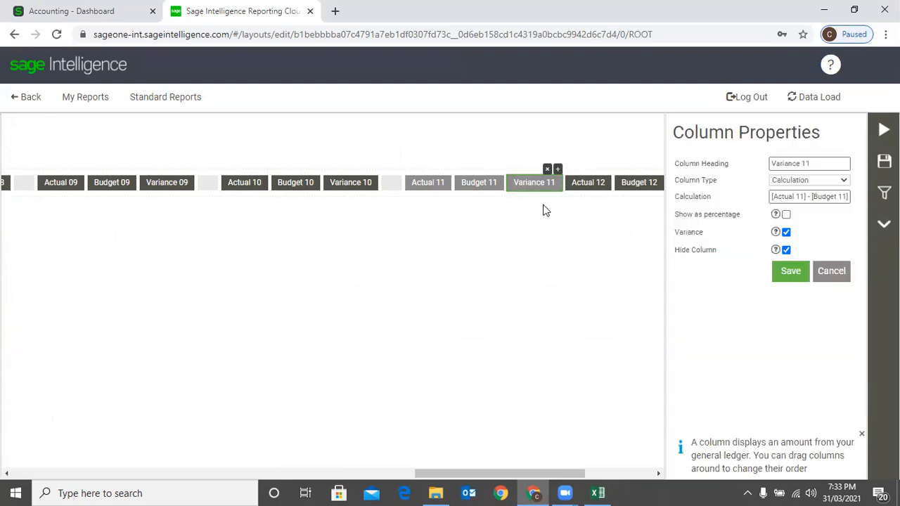
{"action": "left_click", "coordinate": [548, 170]}
{"action": "left_click", "coordinate": [490, 189]}
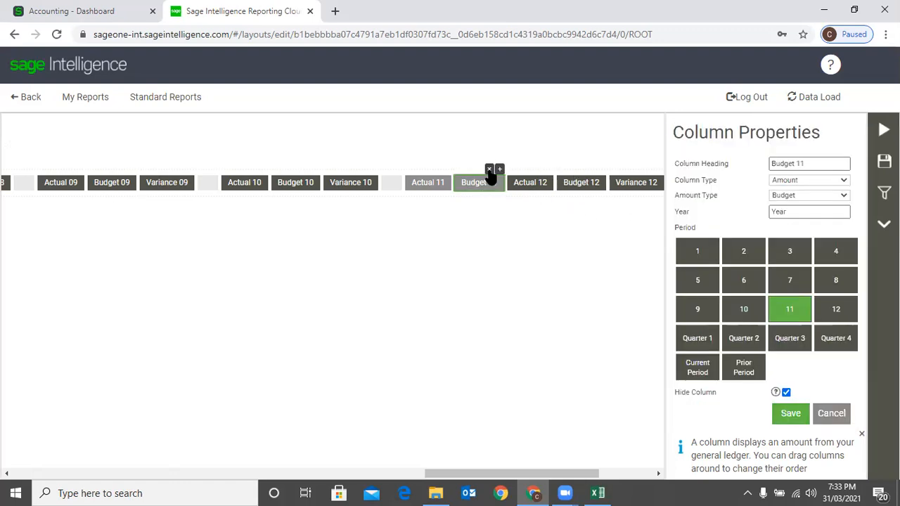
{"action": "left_click", "coordinate": [490, 170]}
{"action": "left_click", "coordinate": [431, 188]}
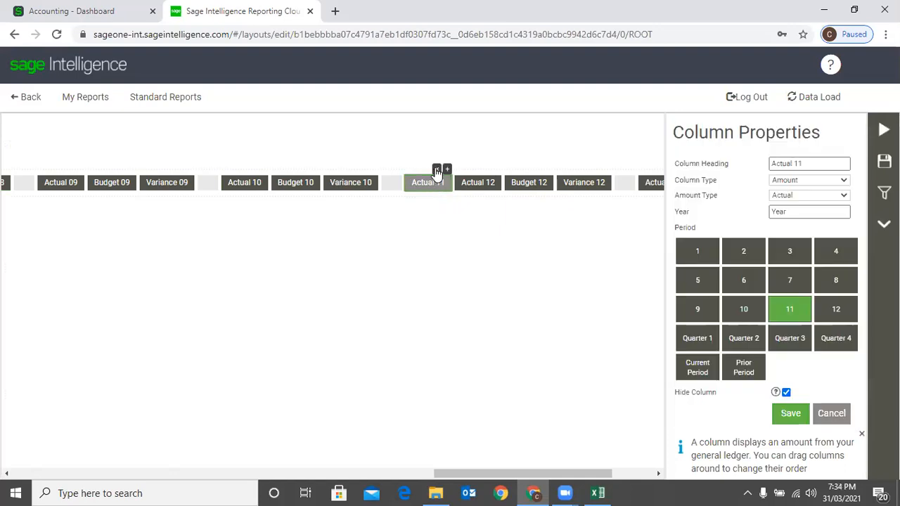
{"action": "left_click", "coordinate": [437, 170]}
- Try to delete the Actual 12 column, and hide the Actual 12 and Budget 12 columns
{"action": "left_click", "coordinate": [433, 187]}
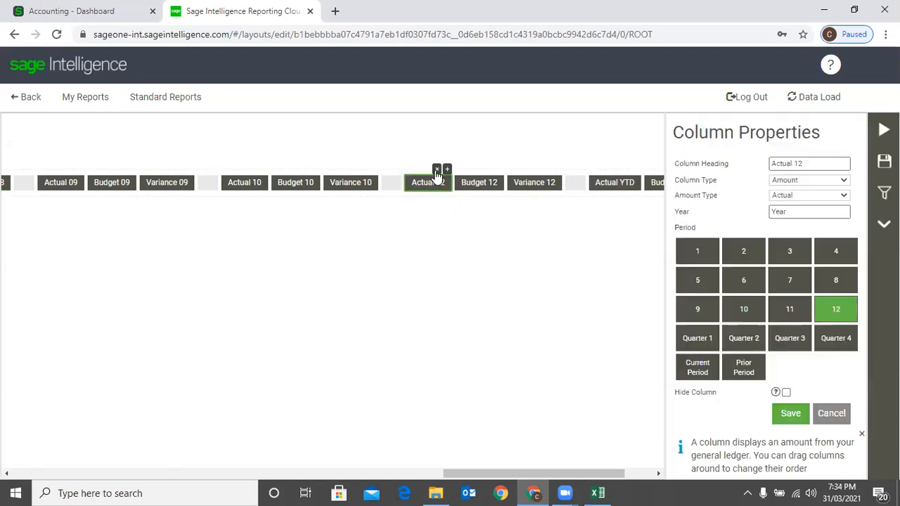
{"action": "left_click", "coordinate": [436, 170]}
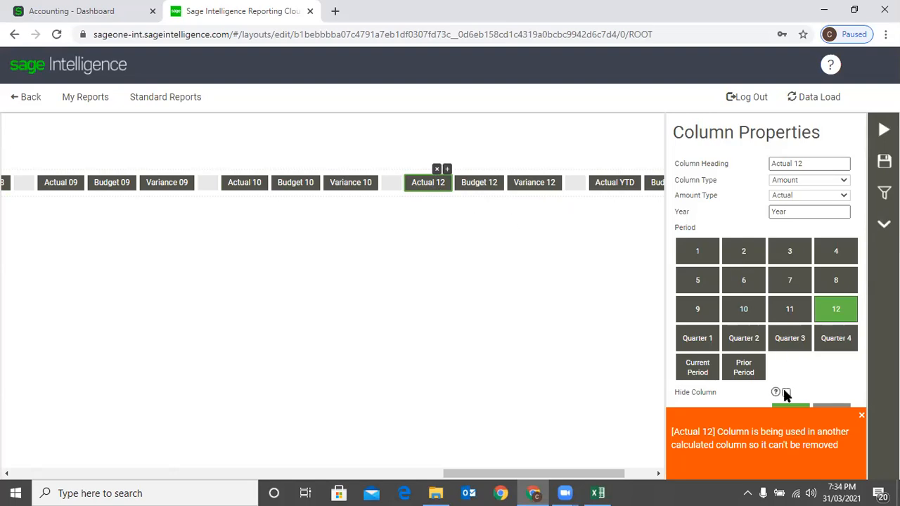
{"action": "left_click", "coordinate": [478, 184]}
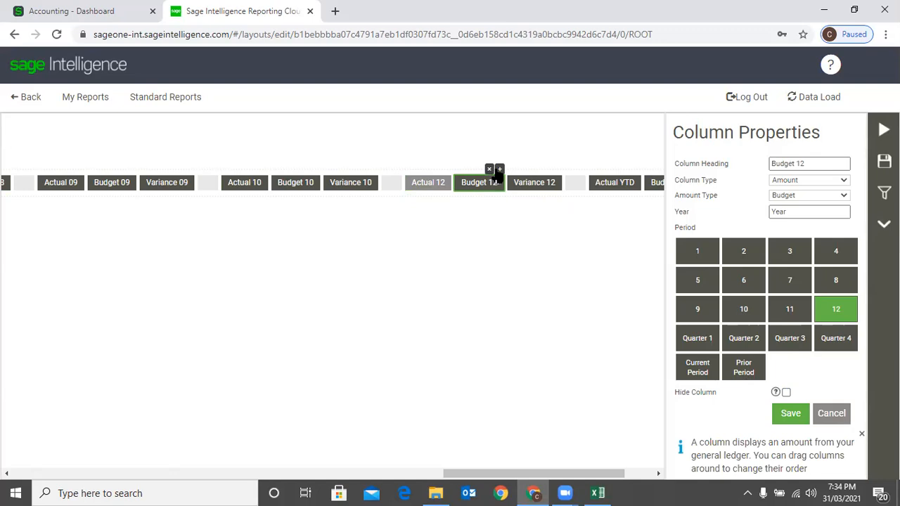
{"action": "left_click", "coordinate": [786, 392]}
- Set the Actual YTD column's period to 2 with Actual Ytd as its amount type
{"action": "left_click_drag", "start_coordinate": [566, 473], "coordinate": [594, 475]}
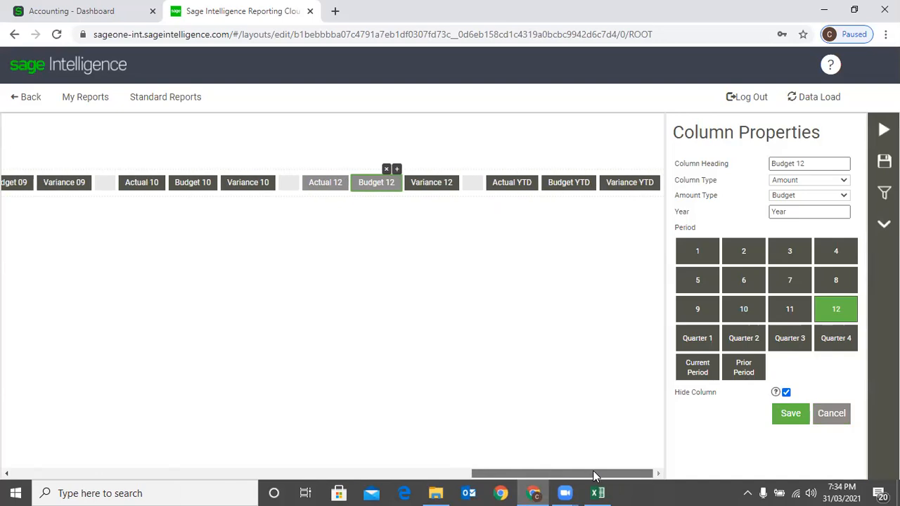
{"action": "left_click", "coordinate": [510, 188]}
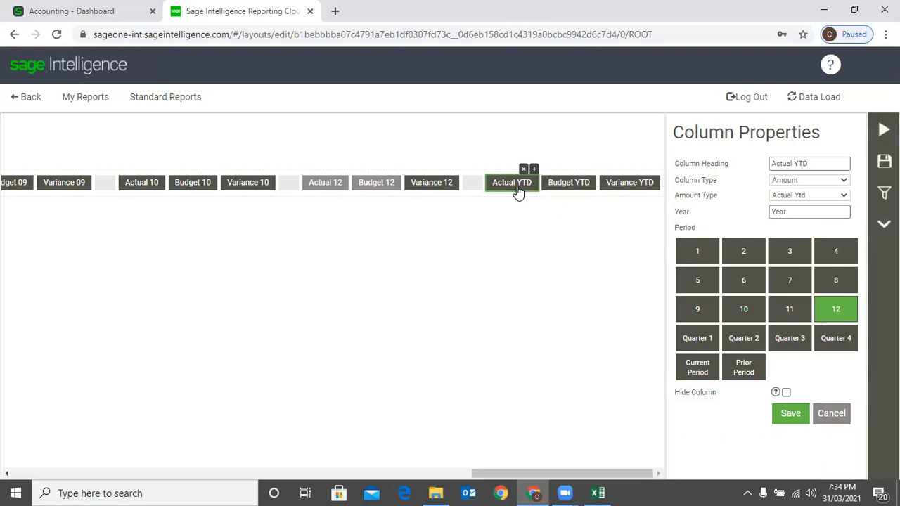
{"action": "left_click", "coordinate": [821, 195]}
{"action": "left_click", "coordinate": [837, 197]}
{"action": "left_click", "coordinate": [837, 195]}
{"action": "left_click", "coordinate": [534, 240]}
{"action": "left_click", "coordinate": [516, 188]}
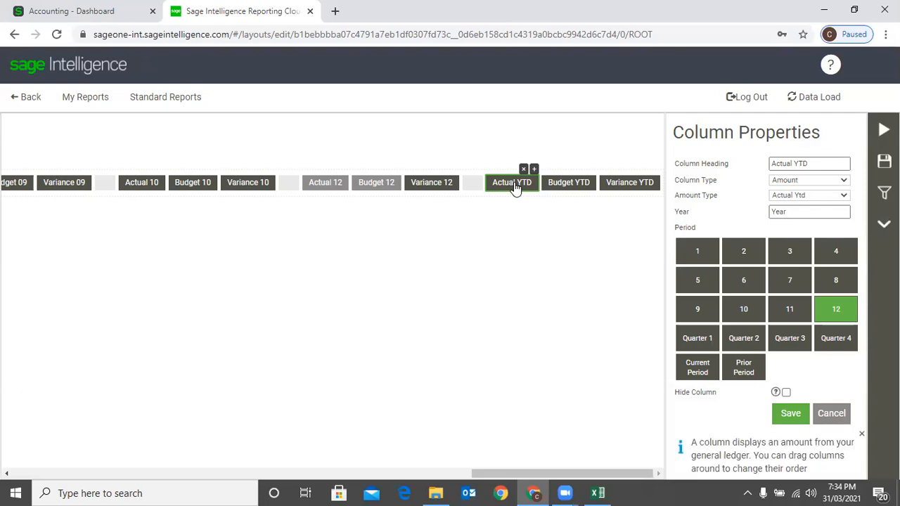
{"action": "left_click", "coordinate": [785, 212]}
{"action": "left_click", "coordinate": [703, 257]}
{"action": "left_click", "coordinate": [743, 257]}
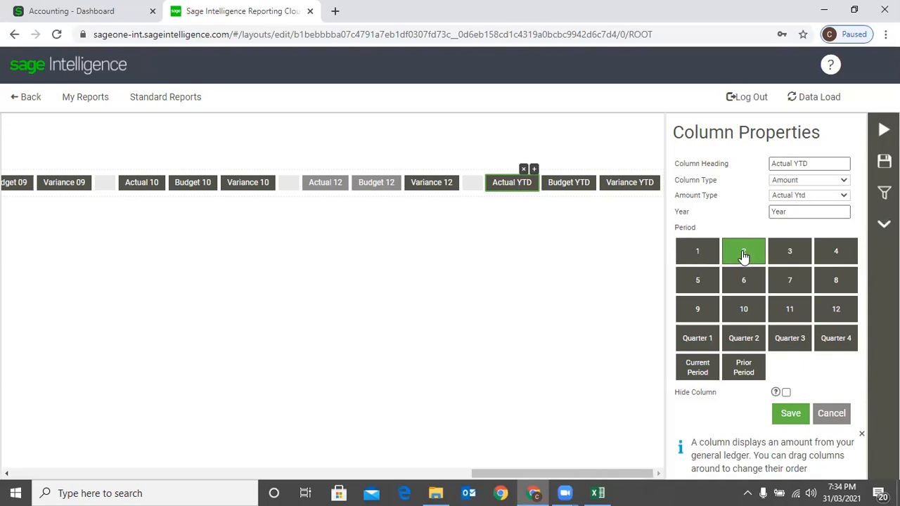
{"action": "left_click", "coordinate": [845, 197]}
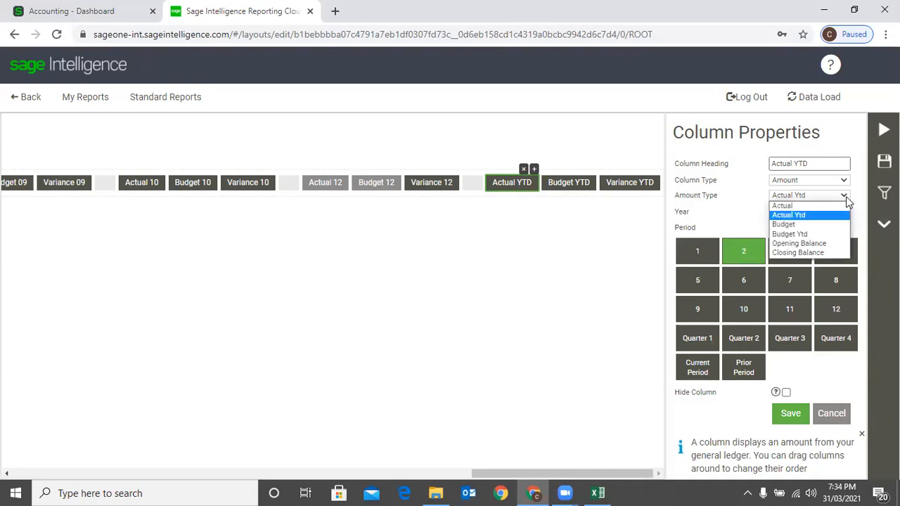
{"action": "left_click", "coordinate": [813, 216]}
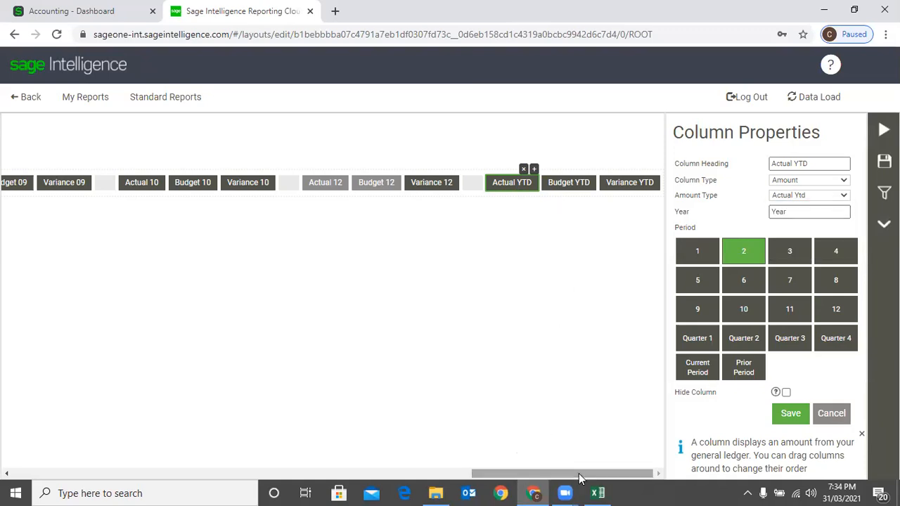
- Review the Variance YTD, Budget YTD and Actual YTD column properties, including Budget YTD's fiscal year options with a custom year
{"action": "left_click", "coordinate": [621, 187]}
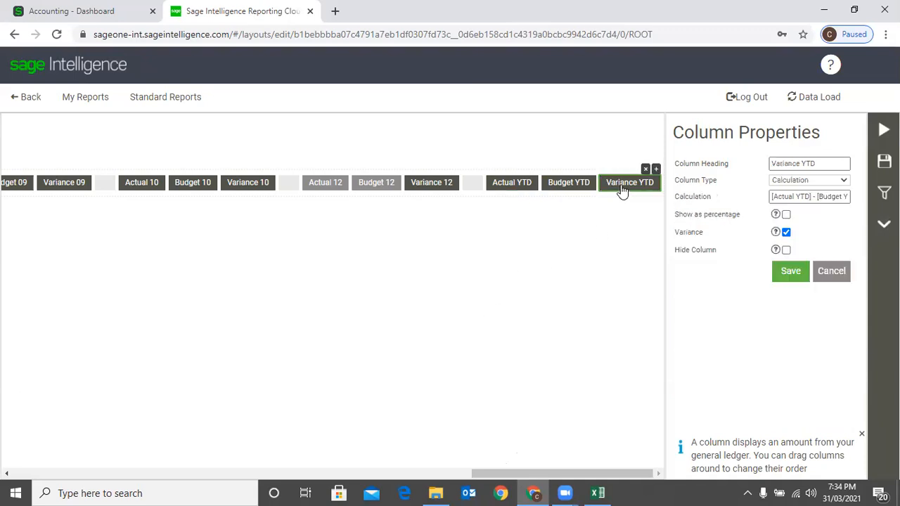
{"action": "left_click", "coordinate": [560, 183]}
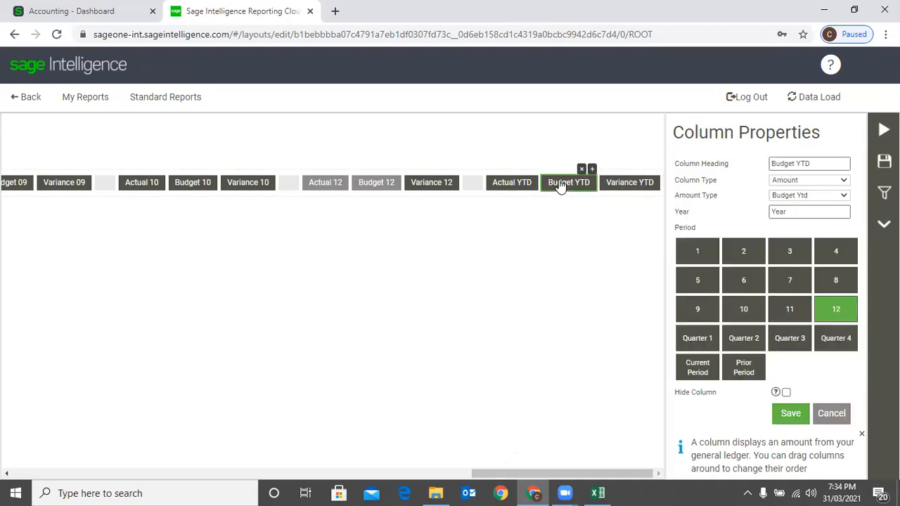
{"action": "left_click", "coordinate": [807, 212]}
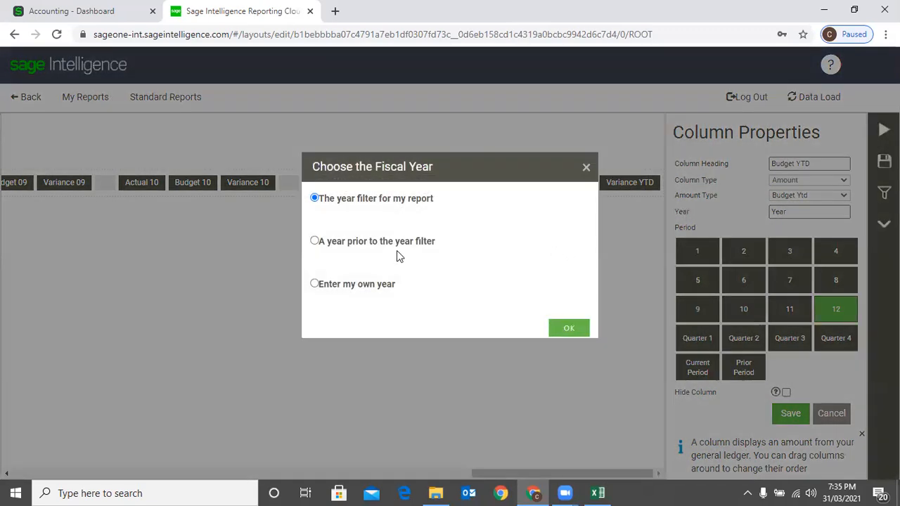
{"action": "left_click", "coordinate": [371, 289]}
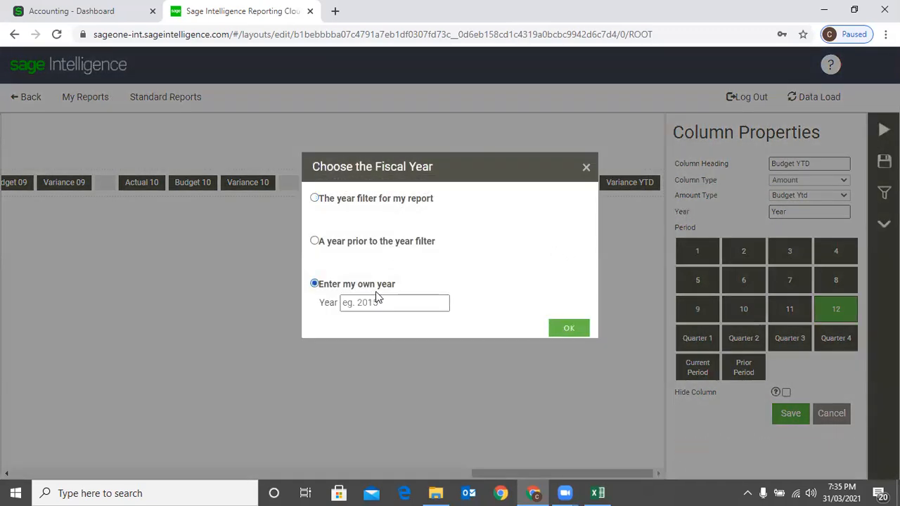
{"action": "left_click", "coordinate": [591, 170]}
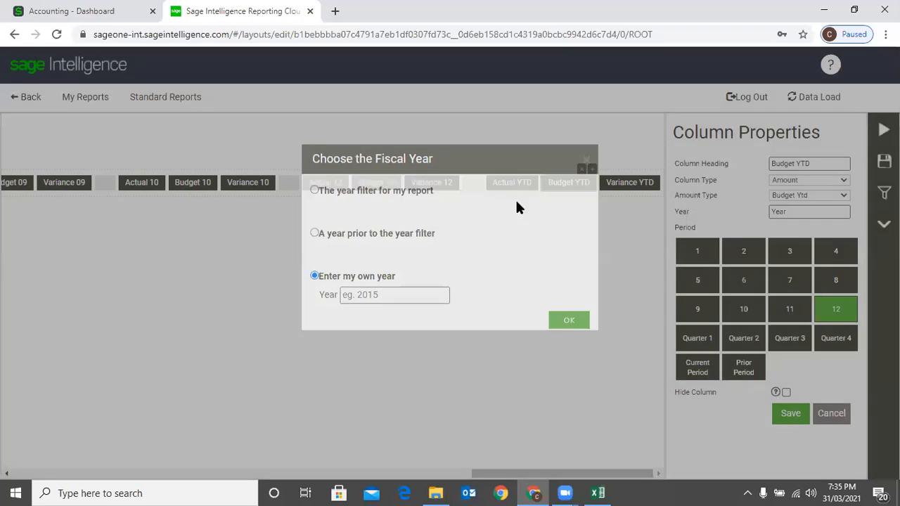
{"action": "left_click", "coordinate": [499, 188]}
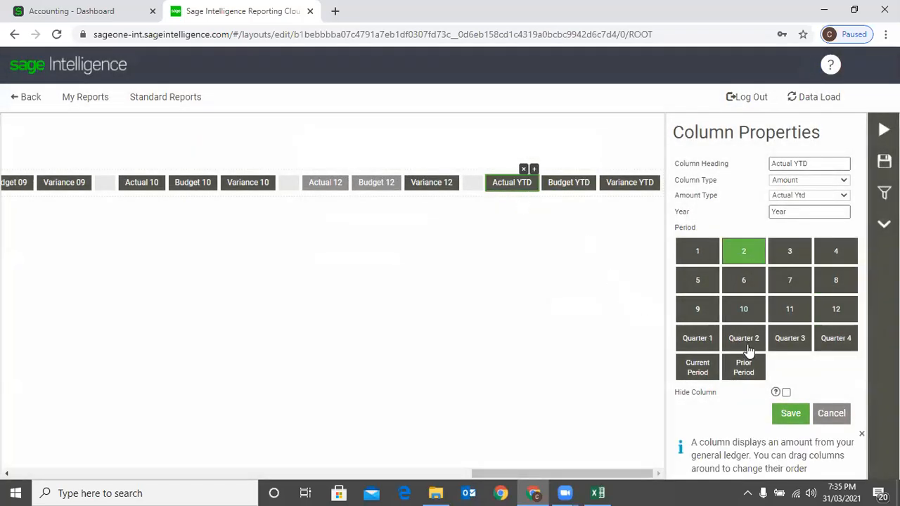
{"action": "left_click", "coordinate": [861, 433]}
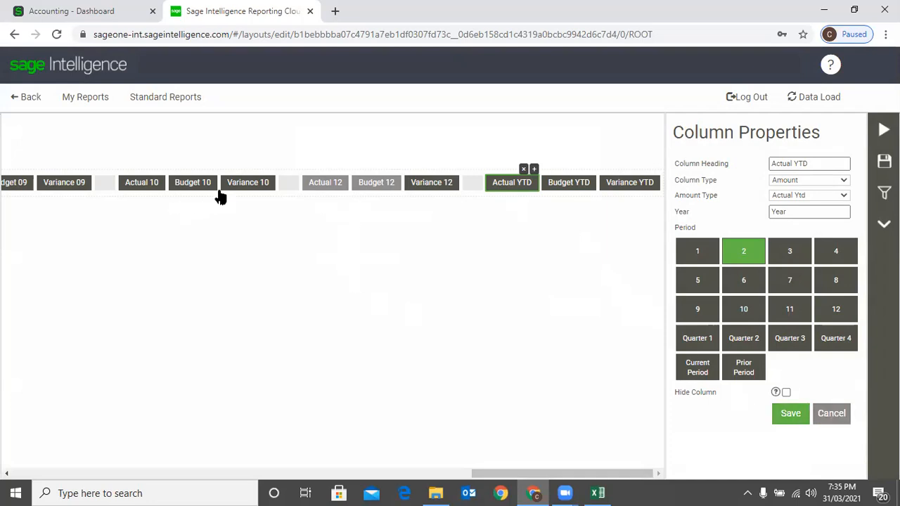
- Unhide the Actual 12 and Budget 12 columns
{"action": "left_click", "coordinate": [332, 187]}
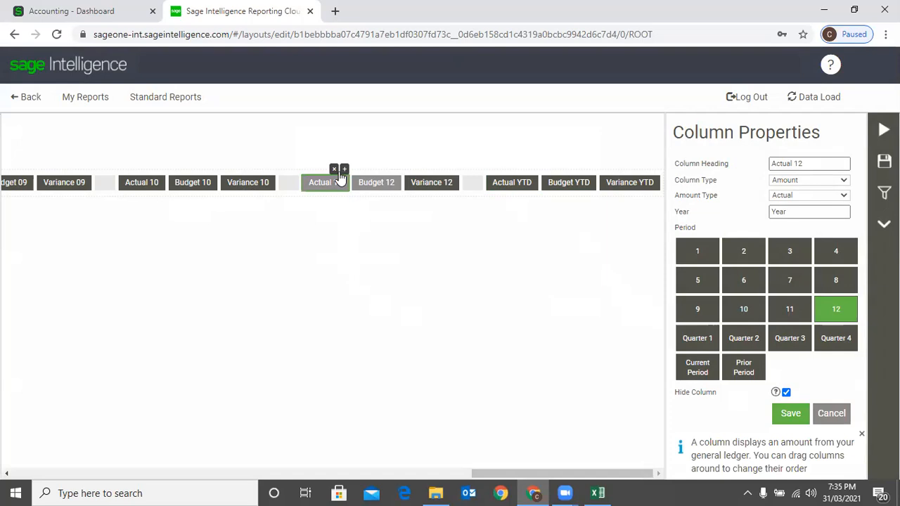
{"action": "left_click", "coordinate": [784, 393]}
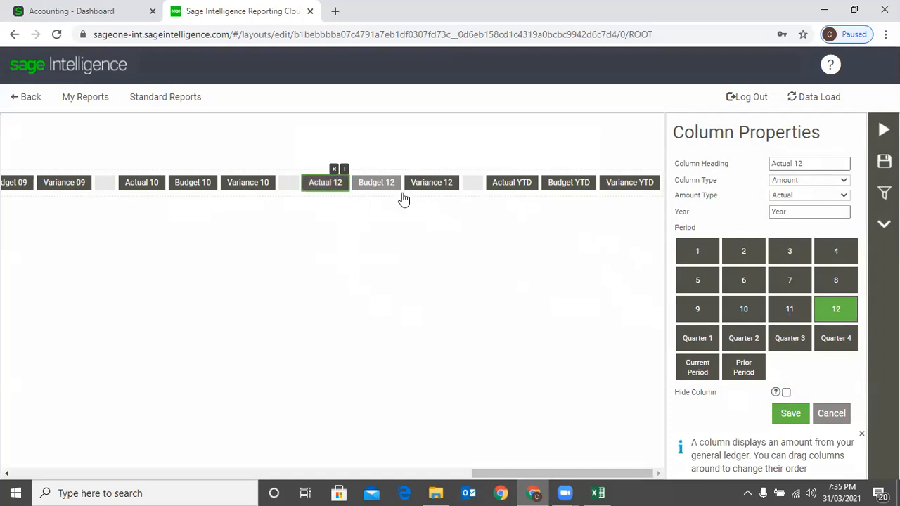
{"action": "left_click", "coordinate": [387, 185]}
{"action": "left_click", "coordinate": [786, 393]}
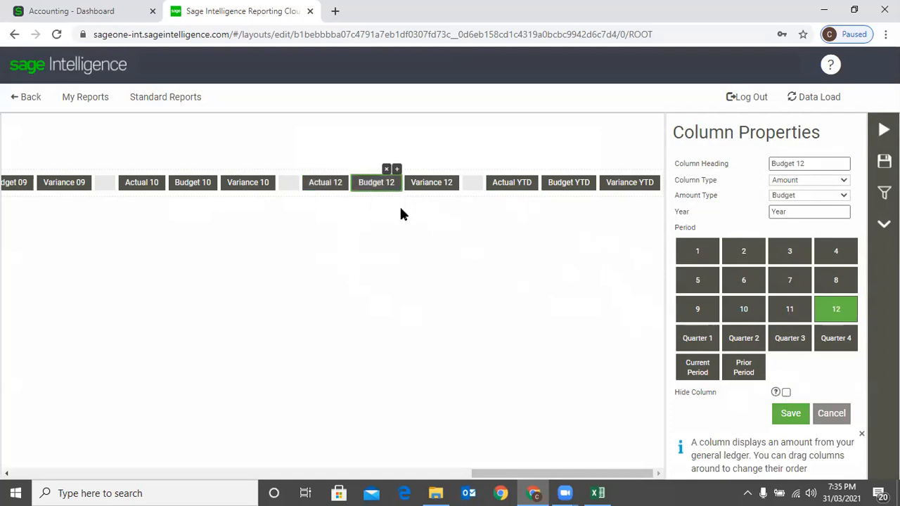
- Check the Actual 12 column's fiscal year and amount type options, and change its column type to Calculation
{"action": "left_click", "coordinate": [326, 187]}
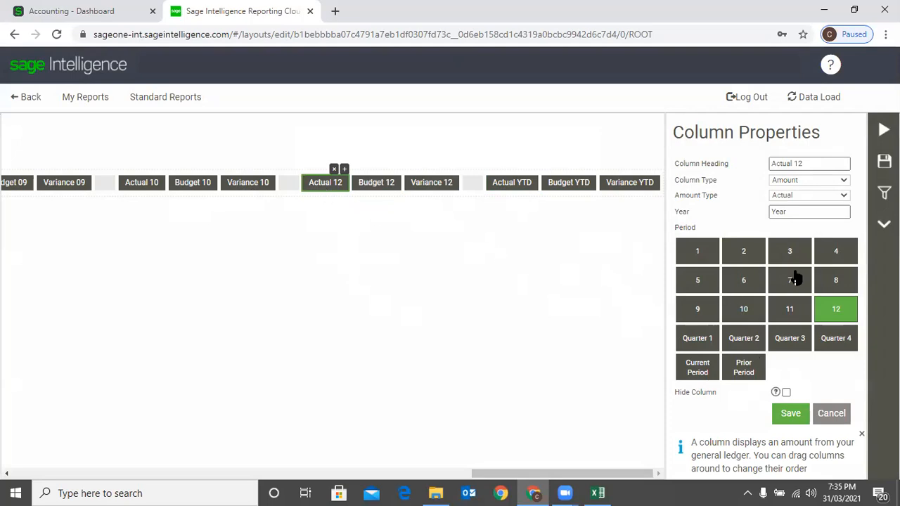
{"action": "left_click", "coordinate": [805, 215]}
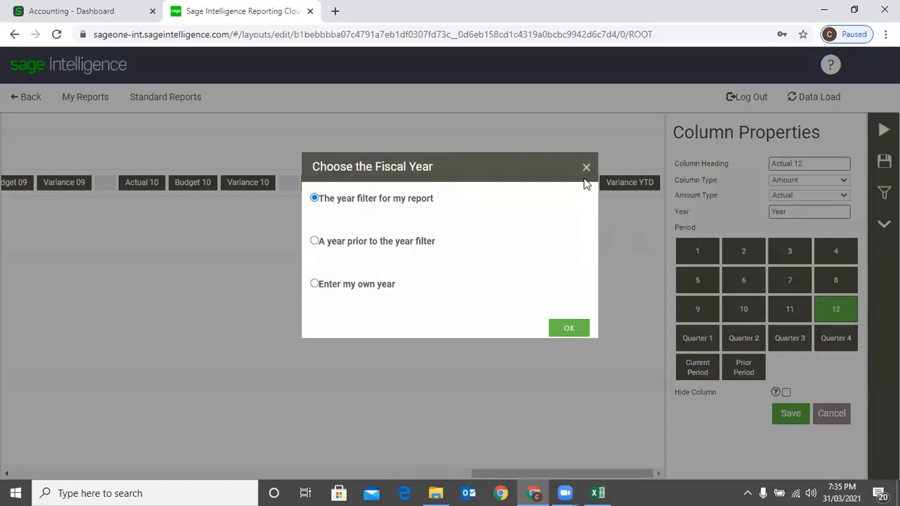
{"action": "left_click", "coordinate": [587, 169]}
{"action": "left_click", "coordinate": [805, 195]}
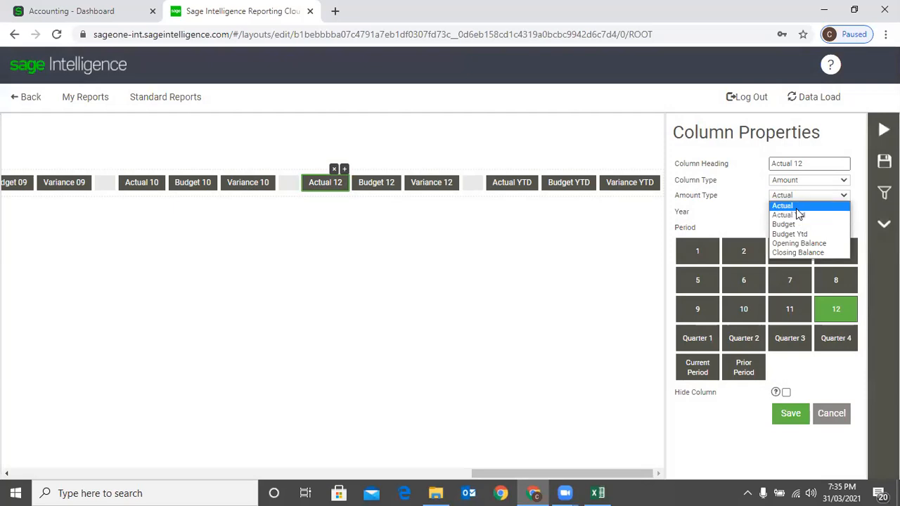
{"action": "left_click", "coordinate": [796, 208]}
{"action": "left_click", "coordinate": [842, 180]}
{"action": "left_click", "coordinate": [830, 201]}
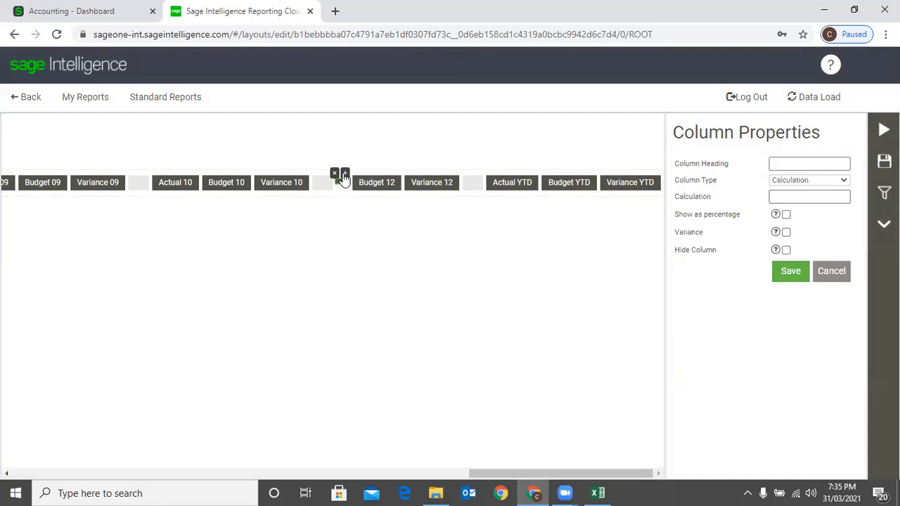
- Change the blank column before Budget 12 back to the Amount type and enter Actual 12 as its heading
{"action": "left_click", "coordinate": [508, 188]}
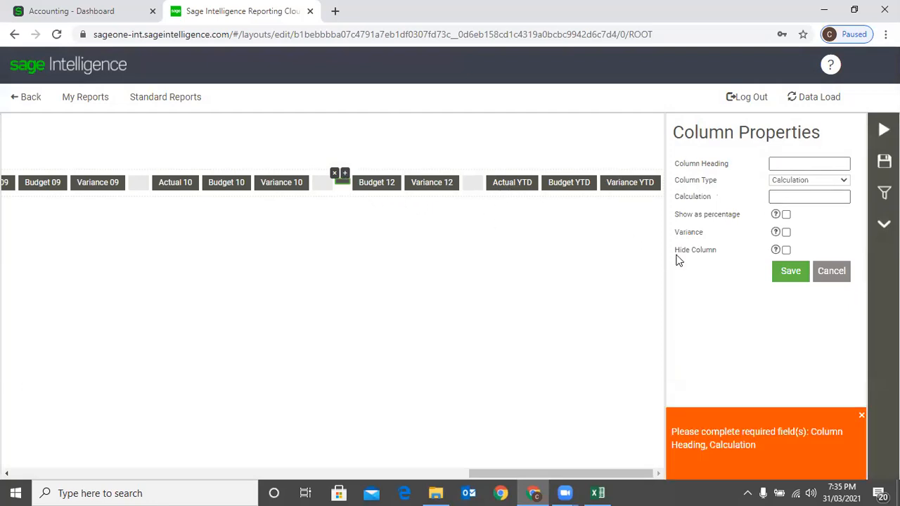
{"action": "left_click", "coordinate": [334, 173]}
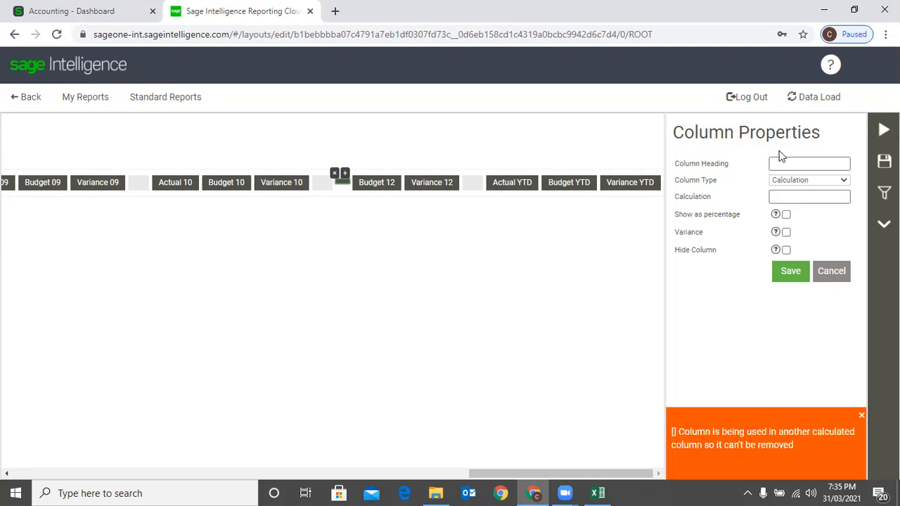
{"action": "left_click", "coordinate": [816, 180]}
{"action": "left_click", "coordinate": [814, 189]}
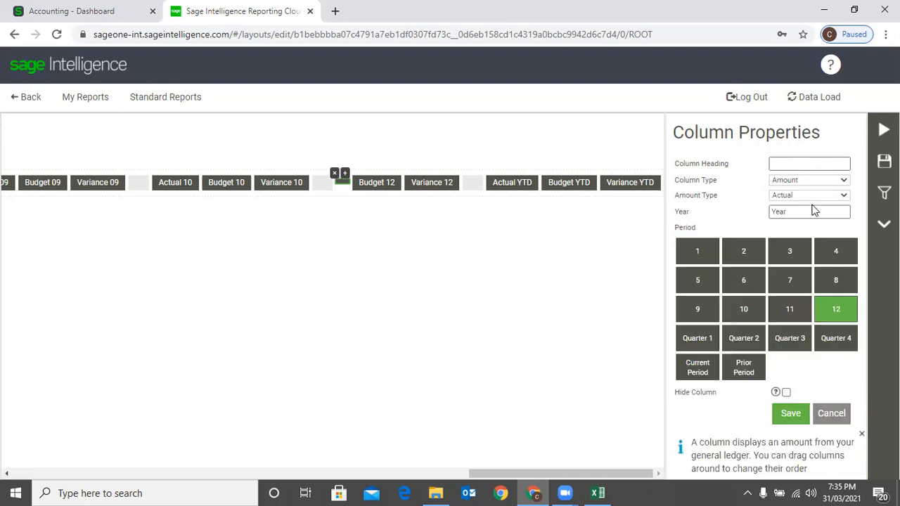
{"action": "left_click", "coordinate": [787, 165]}
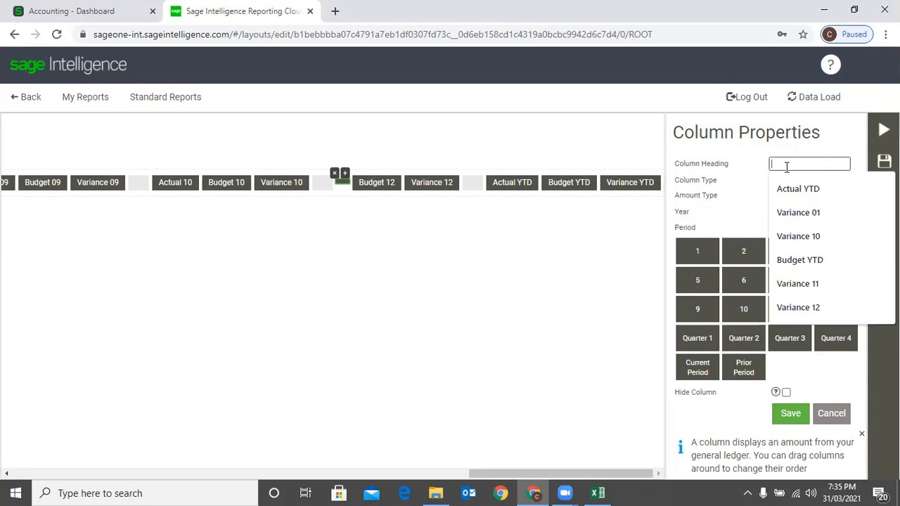
{"action": "type", "text": "Actual"}
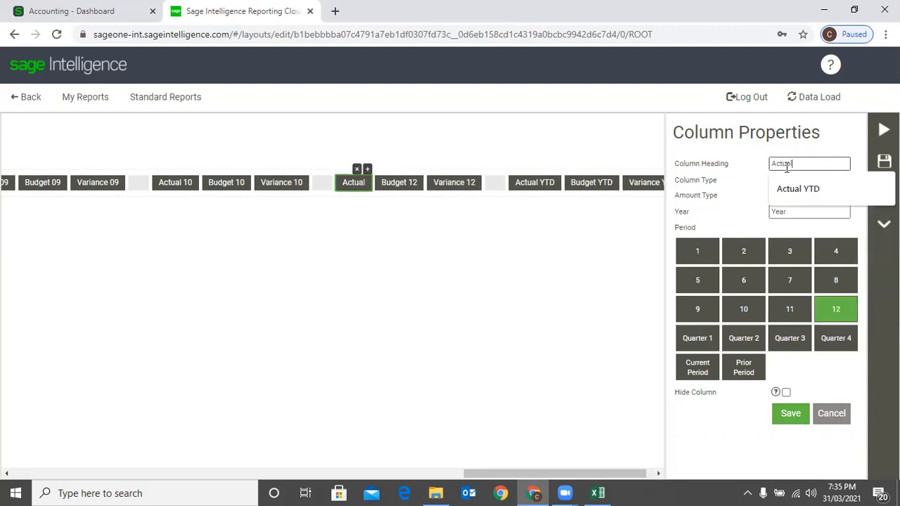
{"action": "type", "text": " 12"}
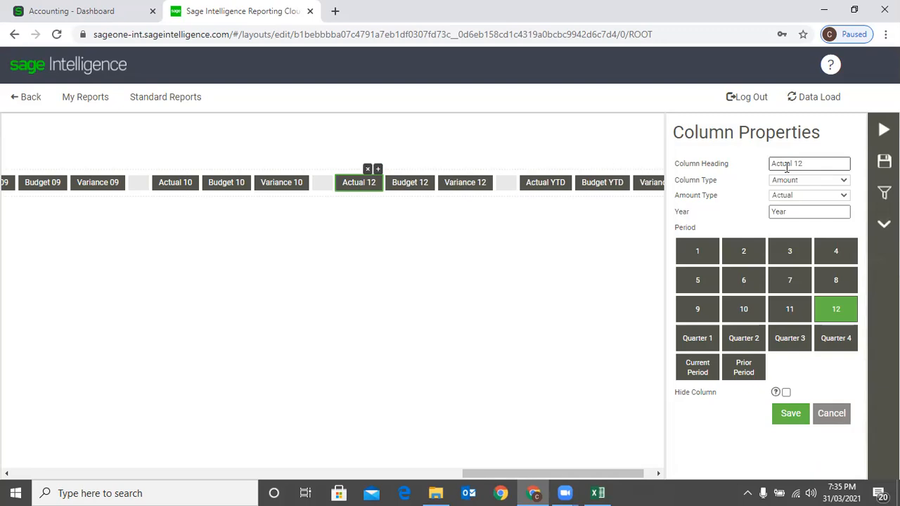
- Change the Actual YTD column's type to Calculation and re-enter Actual YTD as its heading
{"action": "left_click", "coordinate": [546, 184]}
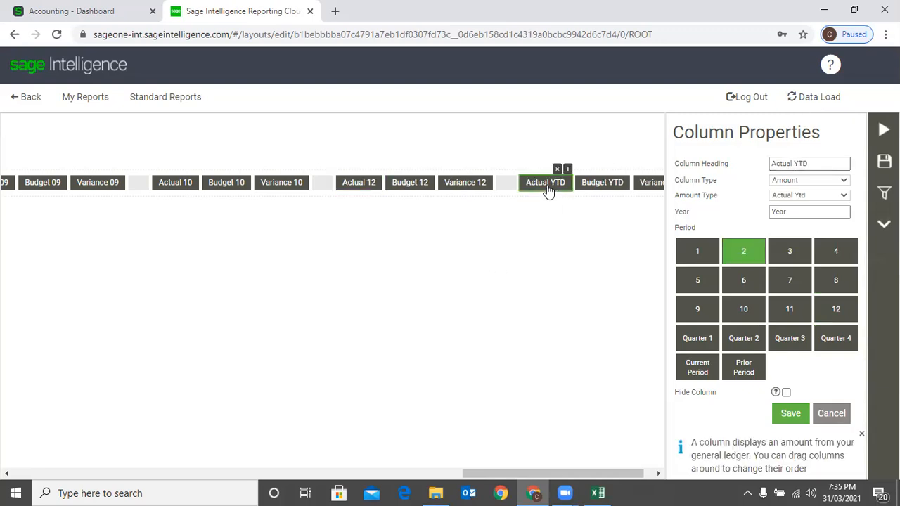
{"action": "left_click", "coordinate": [843, 181]}
{"action": "left_click", "coordinate": [827, 201]}
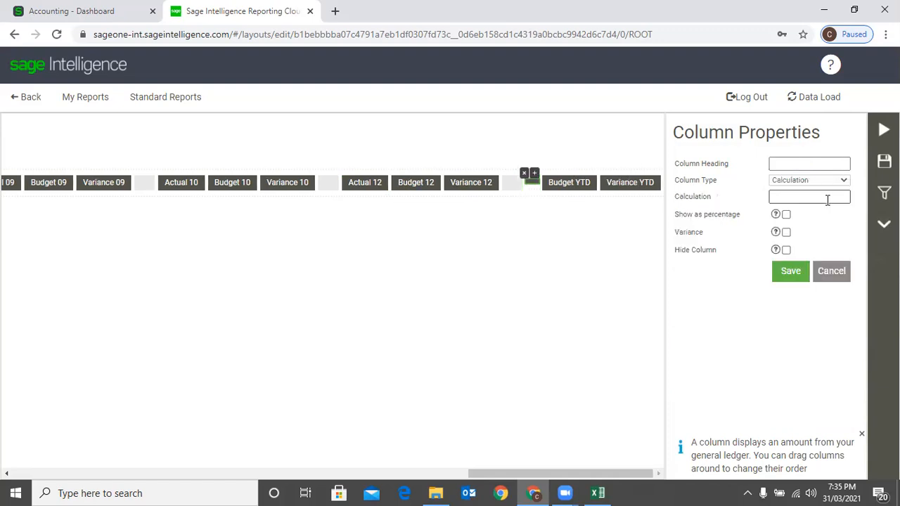
{"action": "left_click", "coordinate": [801, 197]}
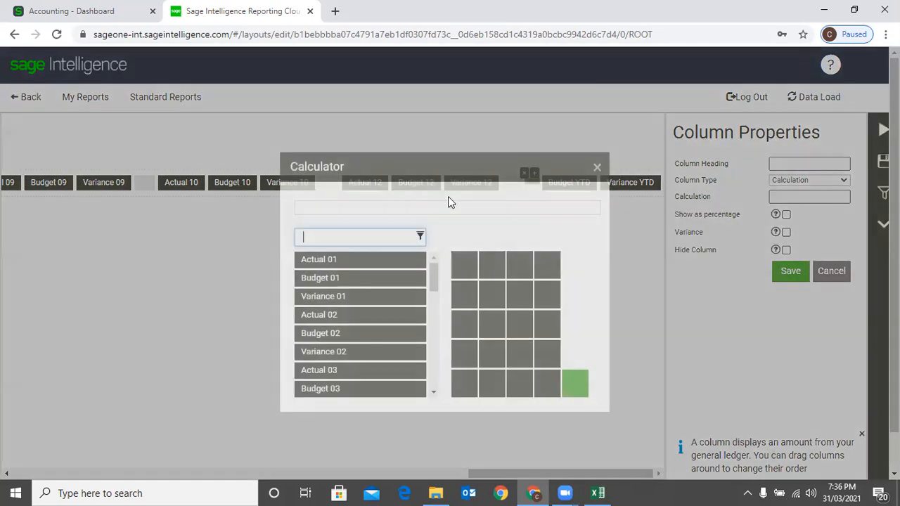
{"action": "left_click", "coordinate": [597, 167]}
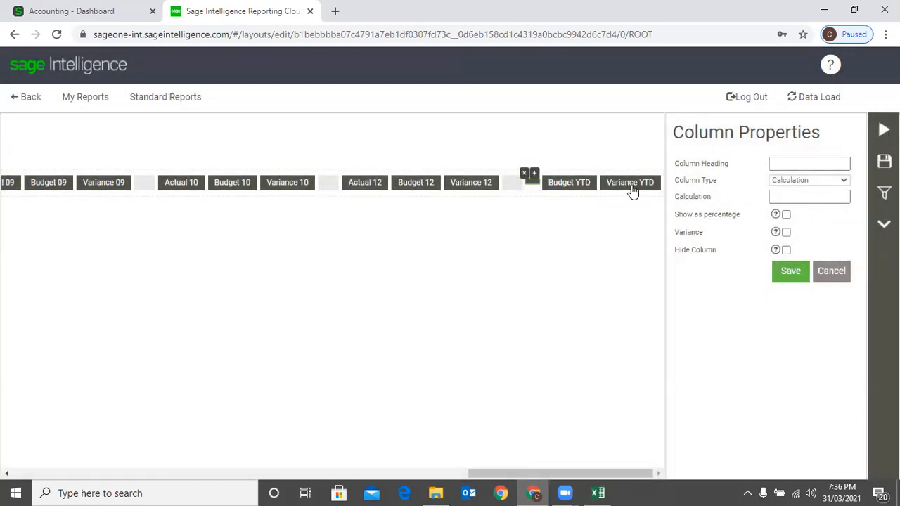
{"action": "left_click", "coordinate": [788, 157]}
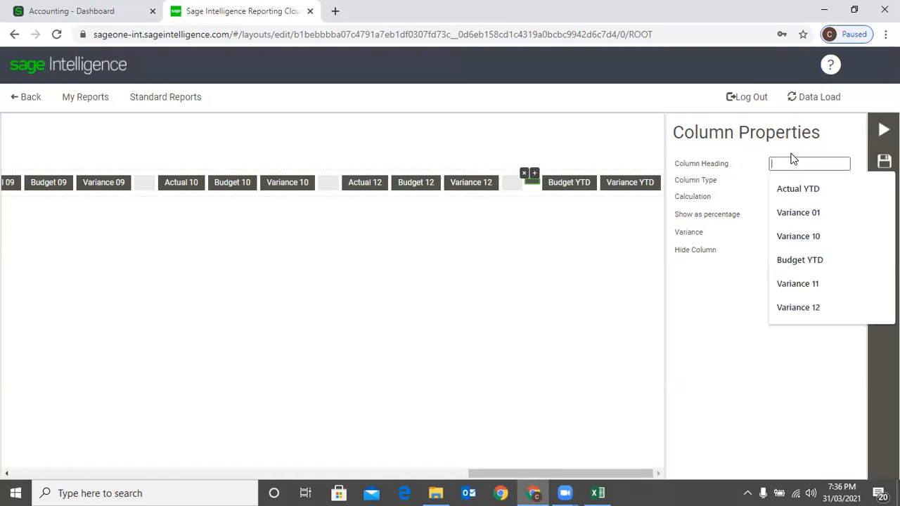
{"action": "left_click", "coordinate": [799, 189]}
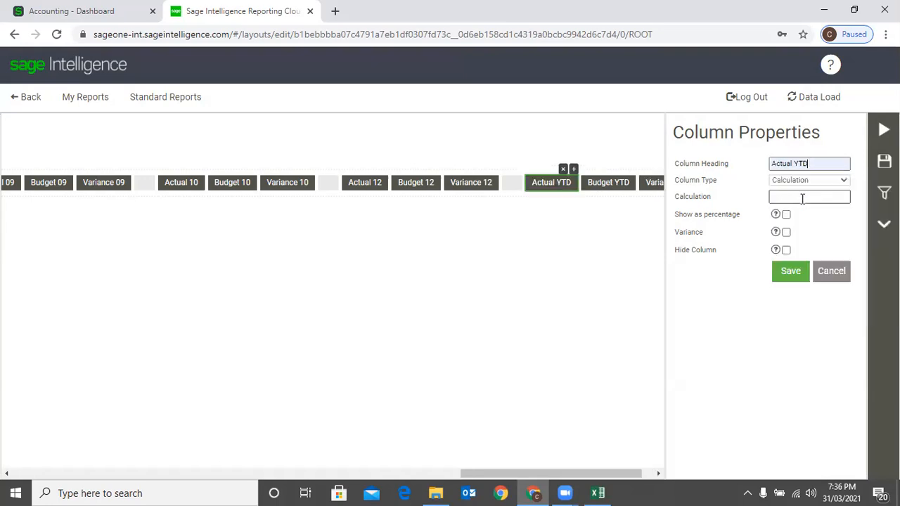
- Open the calculator for the Actual YTD column and check the YTD date range in the Excel sheet before returning to it
{"action": "left_click", "coordinate": [837, 179]}
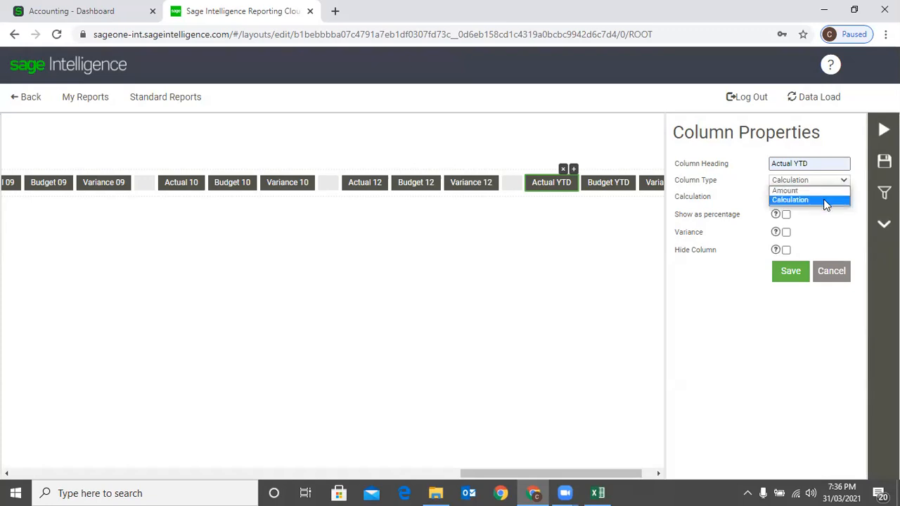
{"action": "left_click", "coordinate": [826, 202]}
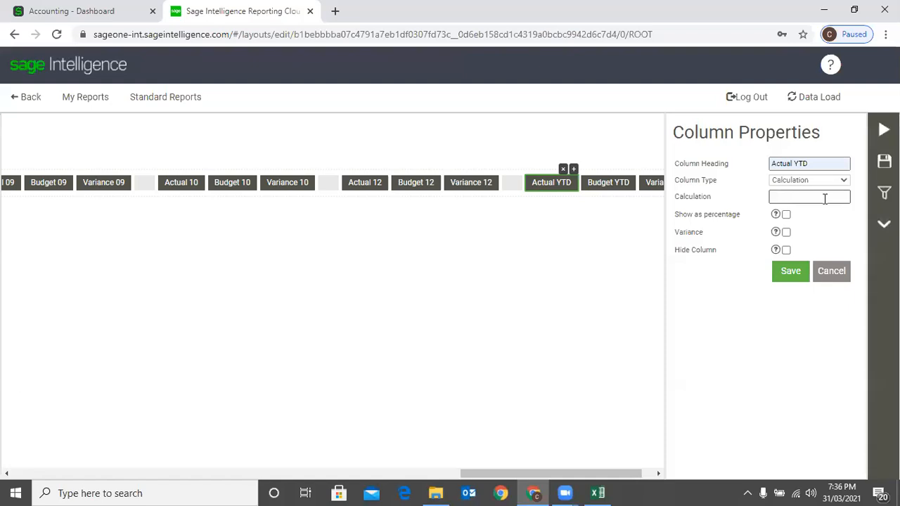
{"action": "left_click", "coordinate": [793, 197]}
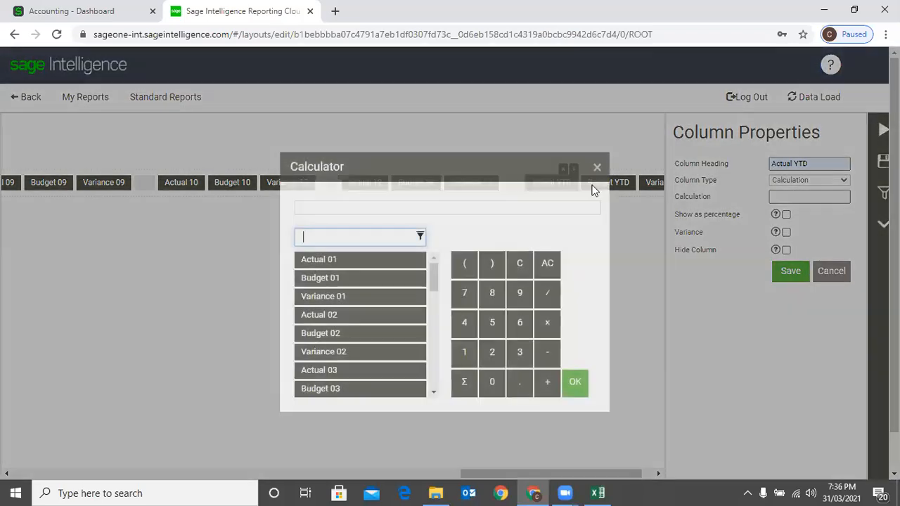
{"action": "left_click", "coordinate": [597, 168]}
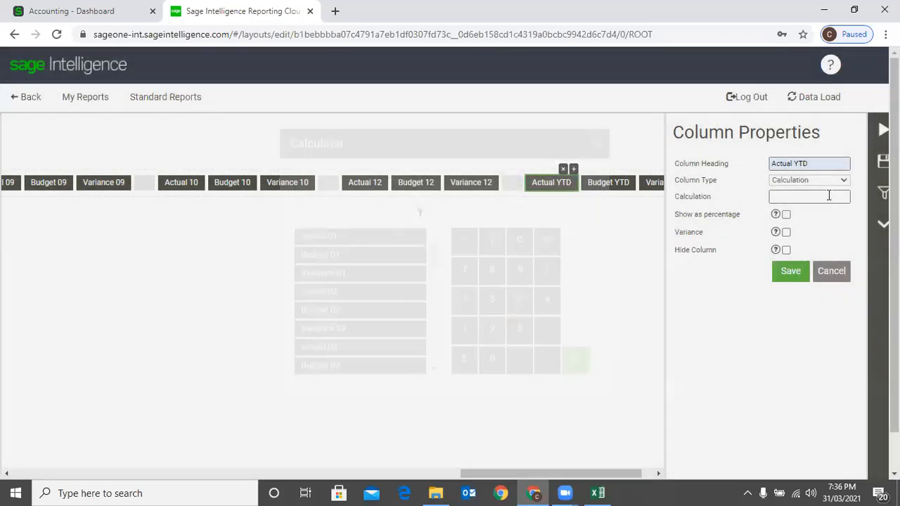
{"action": "left_click", "coordinate": [827, 197]}
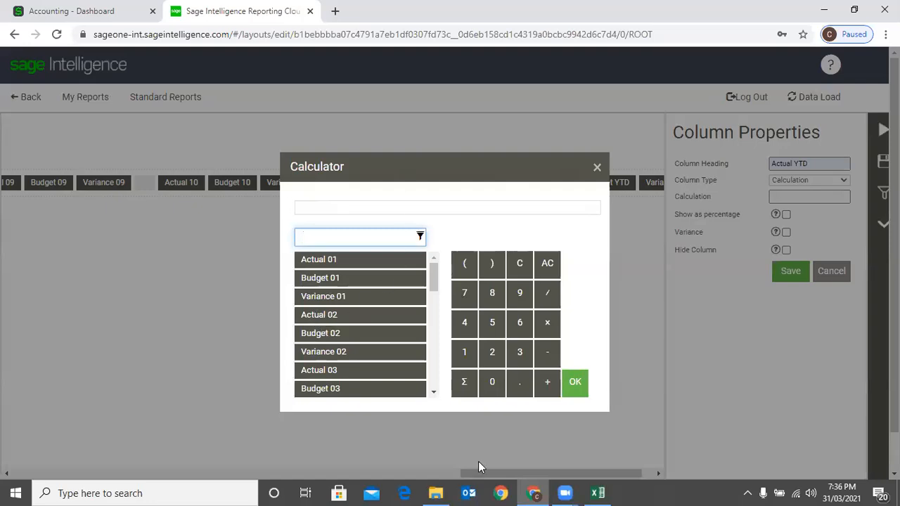
{"action": "left_click", "coordinate": [597, 493]}
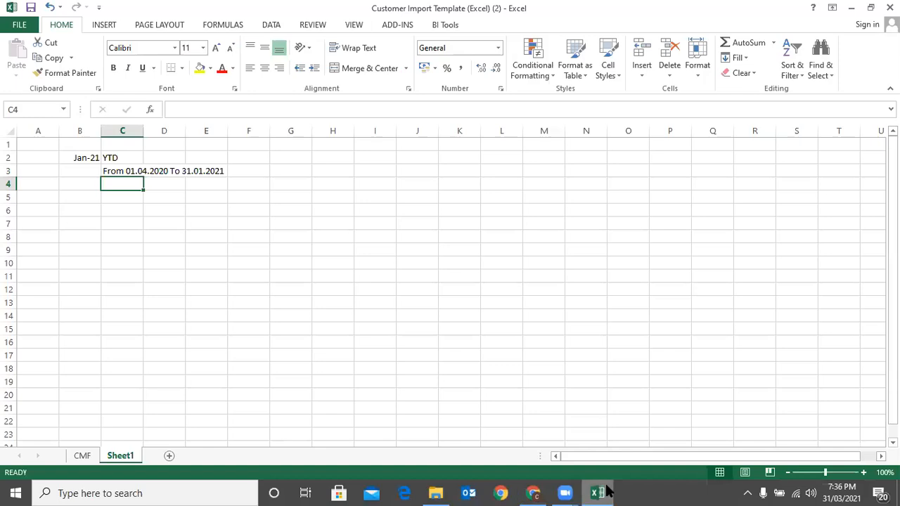
{"action": "left_click", "coordinate": [541, 489]}
- Start Actual YTD's calculation as the sum of the Actual 01, Actual 02, Actual 03, Actual 04 and Actual 05 columns
{"action": "left_click", "coordinate": [337, 263]}
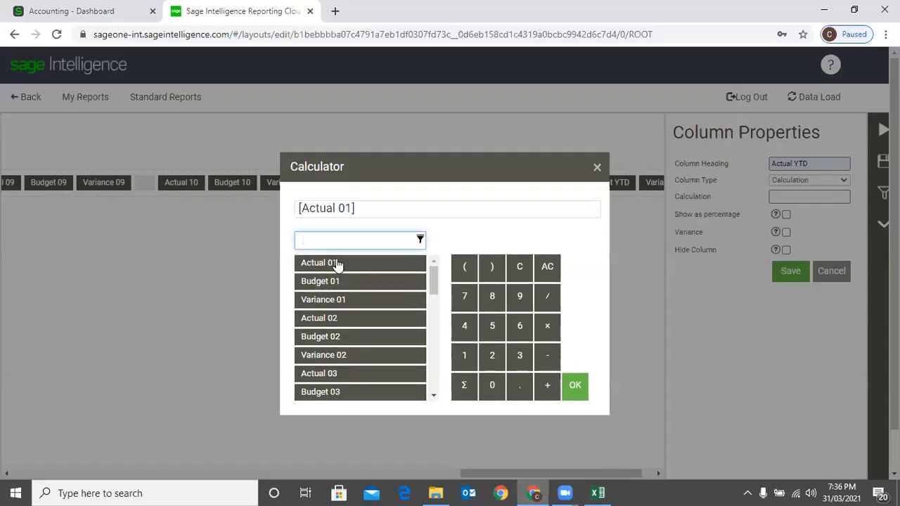
{"action": "left_click", "coordinate": [548, 385]}
{"action": "left_click", "coordinate": [352, 319]}
{"action": "left_click", "coordinate": [547, 386]}
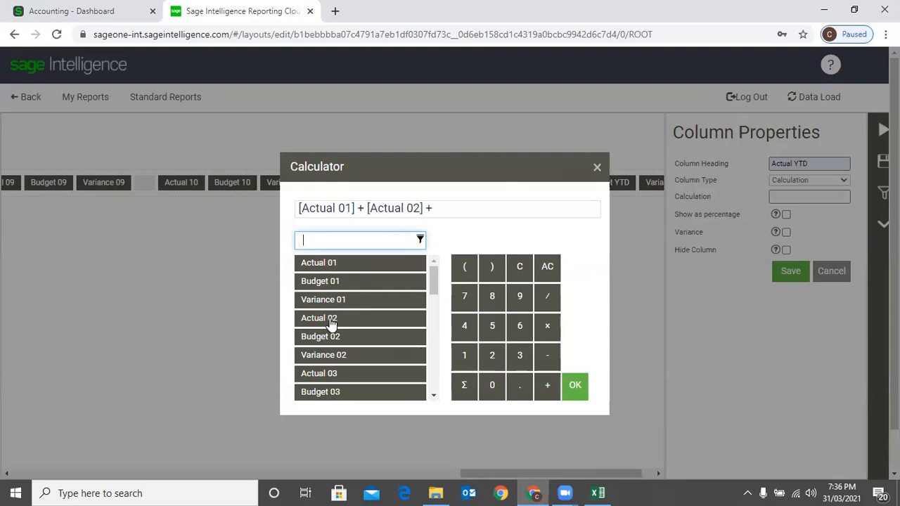
{"action": "left_click", "coordinate": [336, 374]}
{"action": "key", "text": "plus"}
{"action": "scroll", "coordinate": [357, 365], "scroll_direction": "down", "scroll_amount": 2}
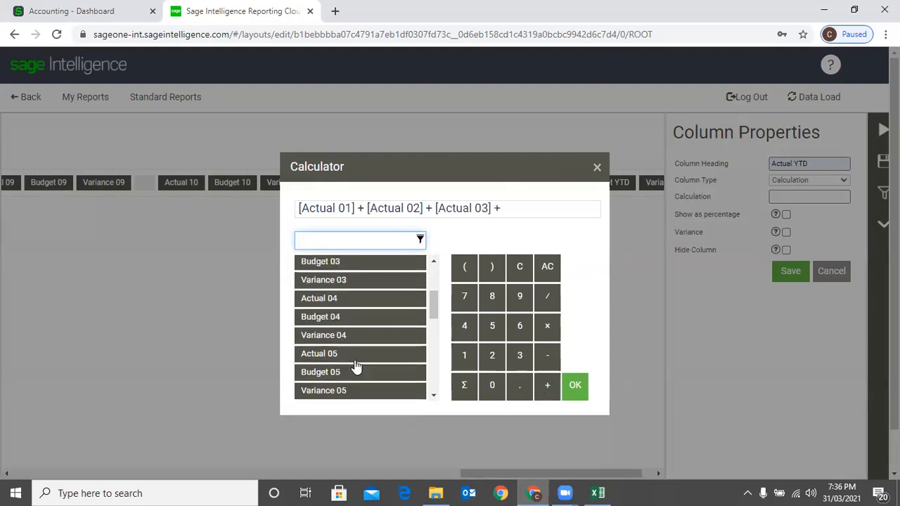
{"action": "left_click", "coordinate": [340, 301]}
{"action": "left_click", "coordinate": [547, 386]}
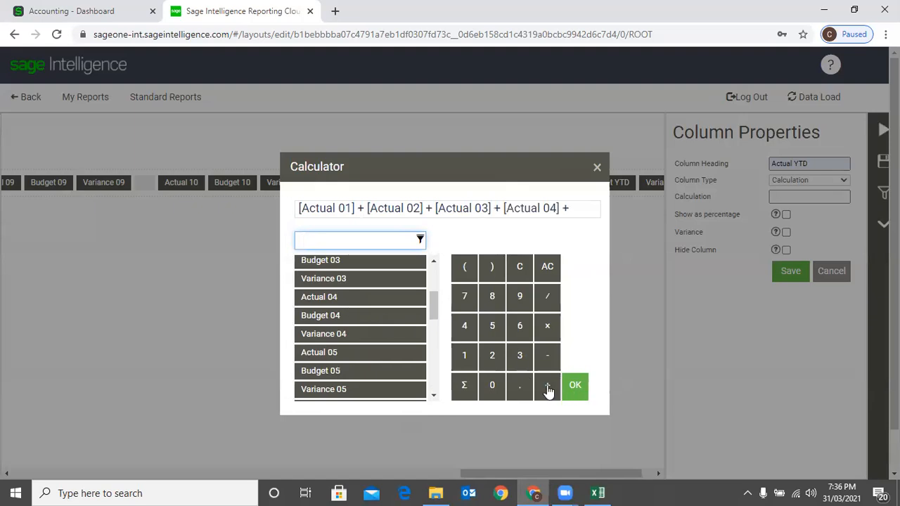
{"action": "left_click", "coordinate": [370, 352]}
{"action": "left_click", "coordinate": [547, 399]}
- Add Actual 06 through Actual 10 to the Actual YTD sum, accept the calculation and save the column properties
{"action": "scroll", "coordinate": [361, 341], "scroll_direction": "down", "scroll_amount": 1}
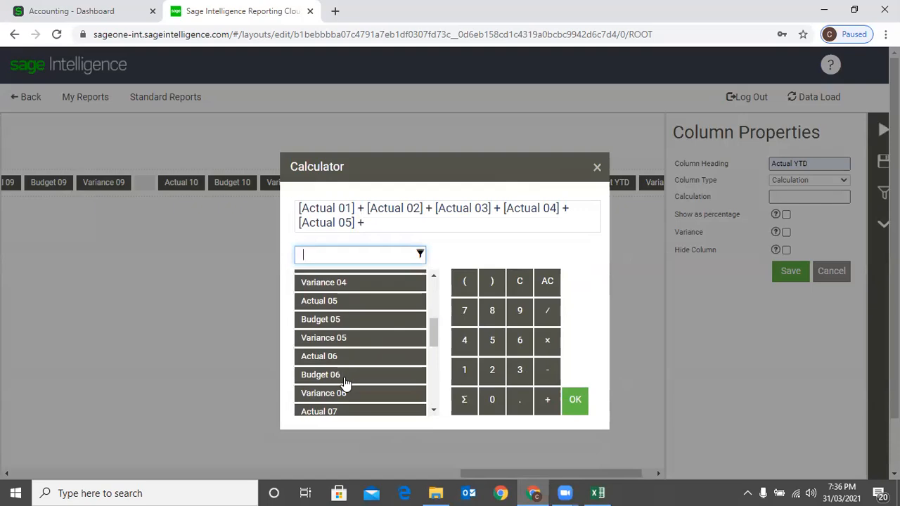
{"action": "left_click", "coordinate": [340, 356]}
{"action": "left_click", "coordinate": [547, 400]}
{"action": "scroll", "coordinate": [358, 349], "scroll_direction": "down", "scroll_amount": 1}
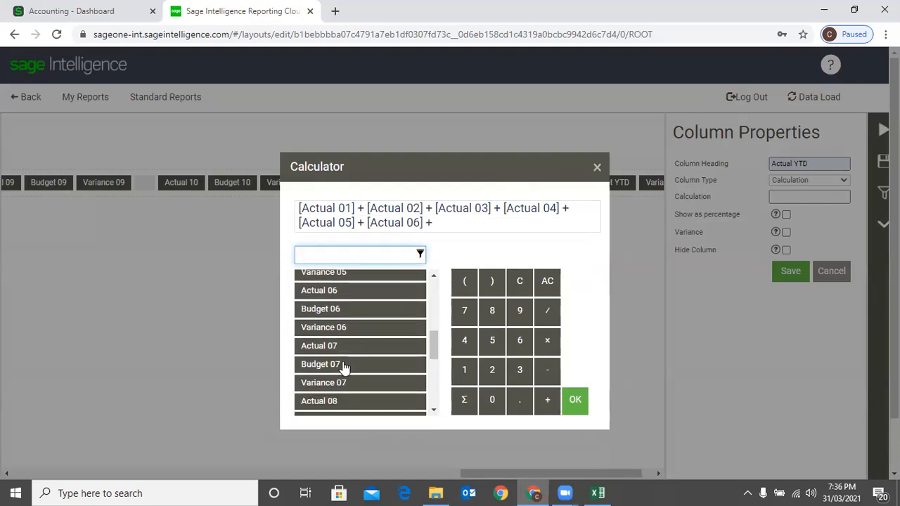
{"action": "left_click", "coordinate": [344, 348]}
{"action": "left_click", "coordinate": [546, 410]}
{"action": "scroll", "coordinate": [340, 384], "scroll_direction": "down", "scroll_amount": 1}
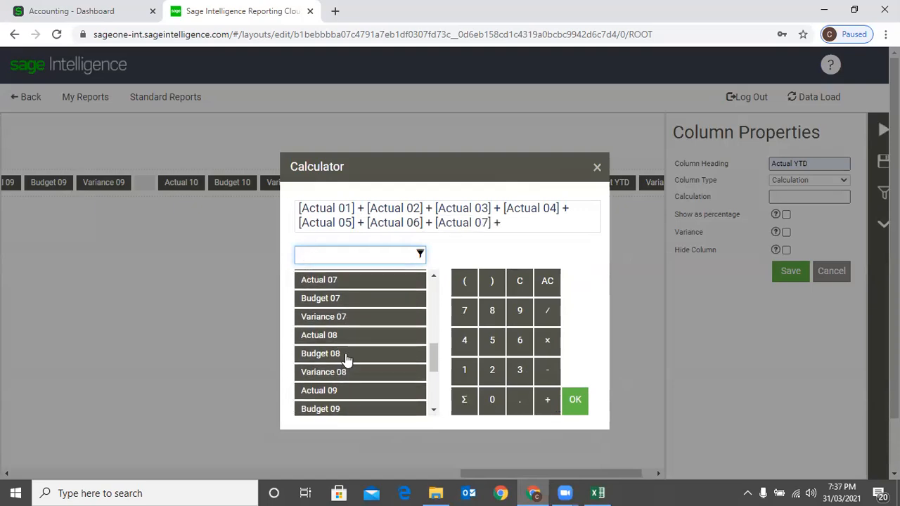
{"action": "left_click", "coordinate": [347, 338]}
{"action": "left_click", "coordinate": [539, 401]}
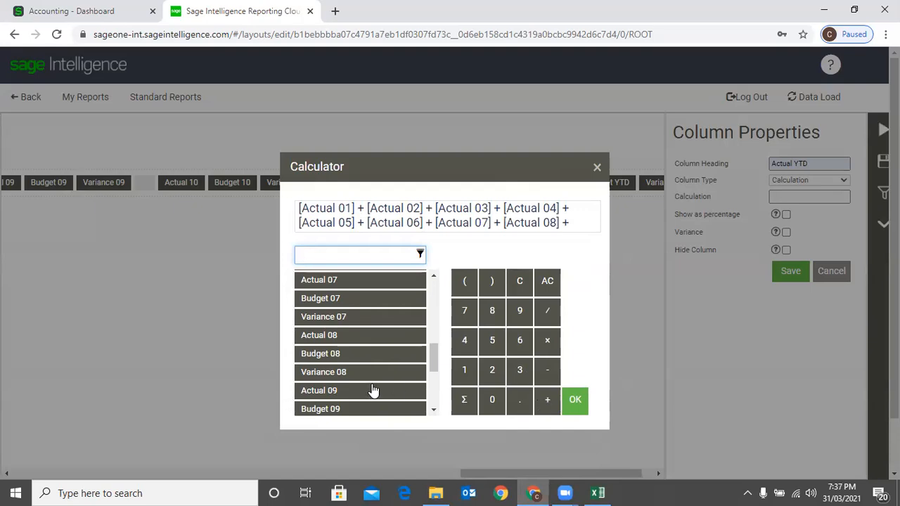
{"action": "left_click", "coordinate": [356, 393]}
{"action": "left_click", "coordinate": [541, 417]}
{"action": "scroll", "coordinate": [401, 404], "scroll_direction": "down", "scroll_amount": 1}
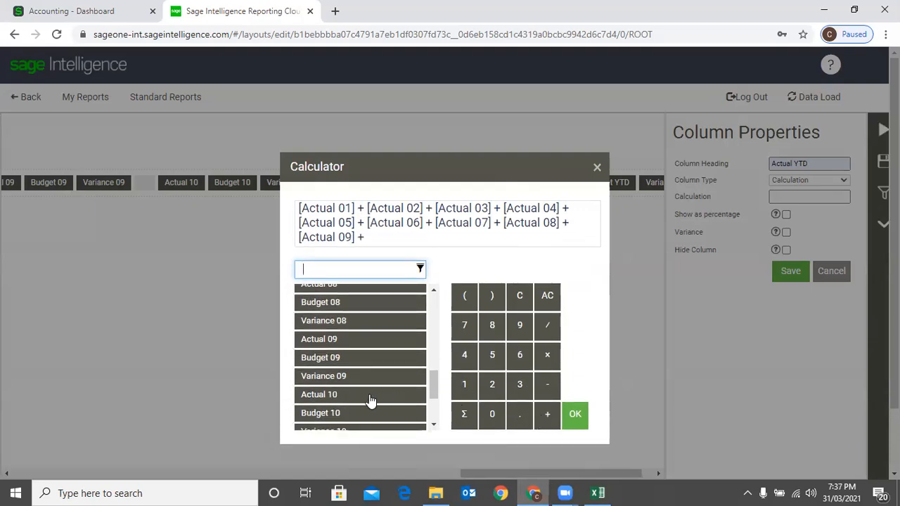
{"action": "left_click", "coordinate": [371, 396]}
{"action": "left_click", "coordinate": [575, 415]}
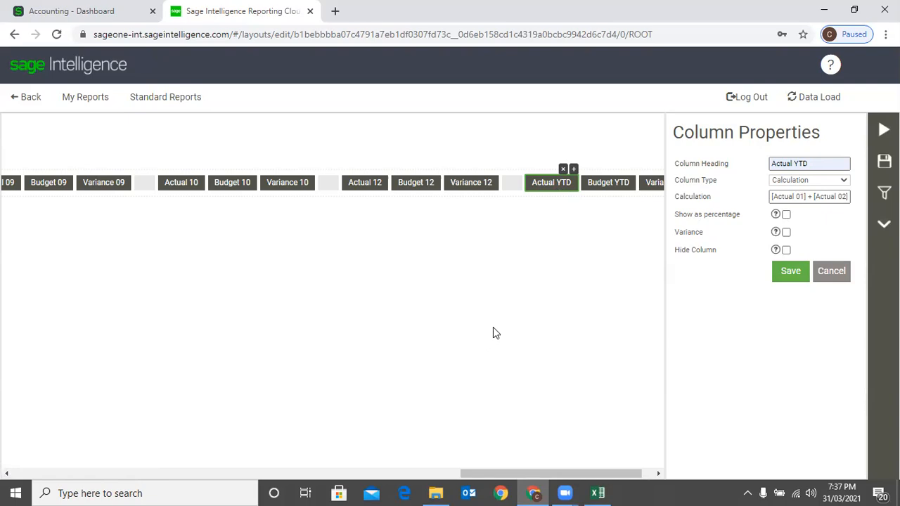
{"action": "left_click", "coordinate": [793, 270]}
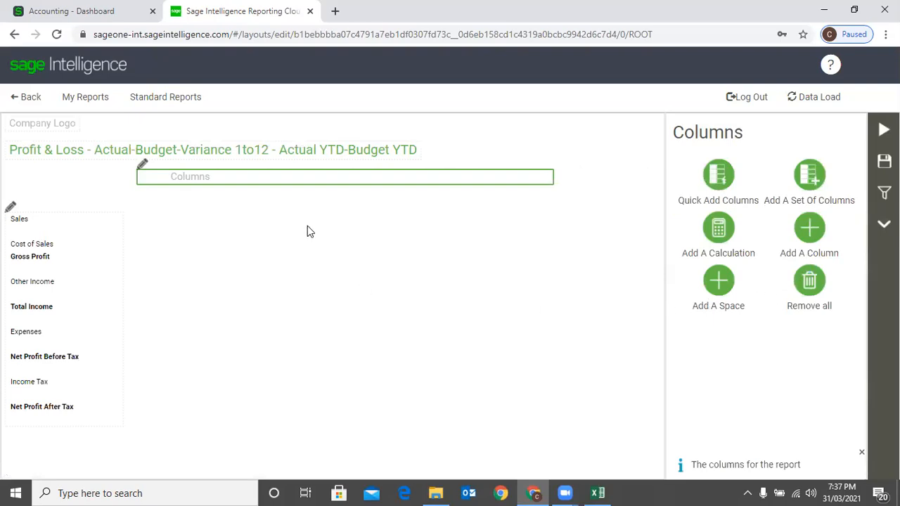
- Exit the report layout to the standard reports without saving its changes, and look through the available reports
{"action": "left_click", "coordinate": [160, 100]}
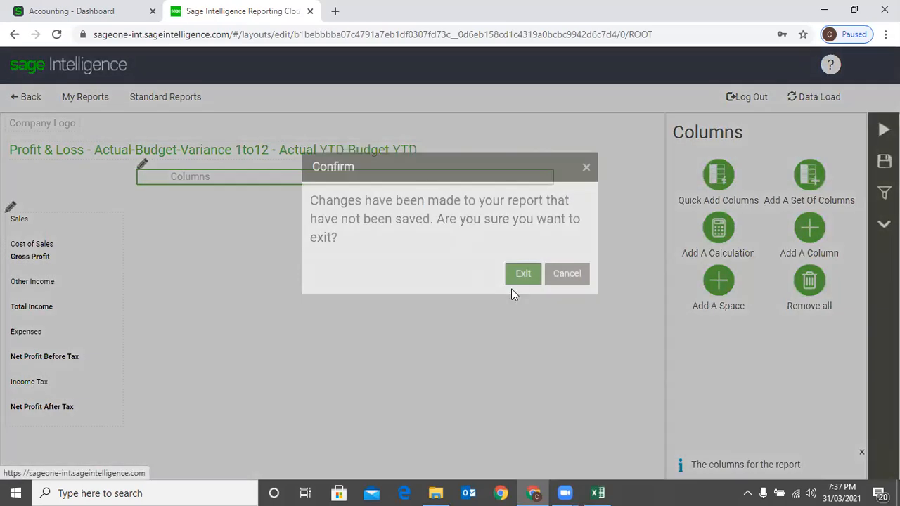
{"action": "left_click", "coordinate": [522, 274]}
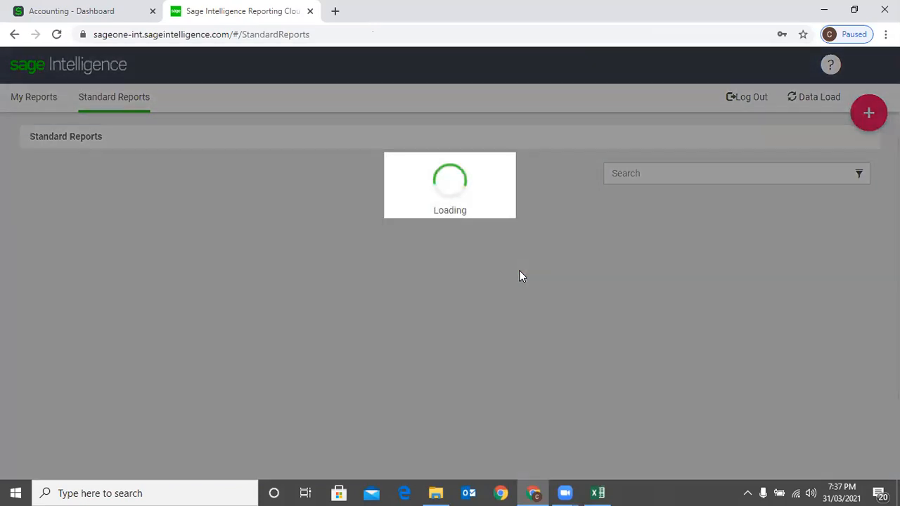
{"action": "scroll", "coordinate": [520, 274], "scroll_direction": "down", "scroll_amount": 2}
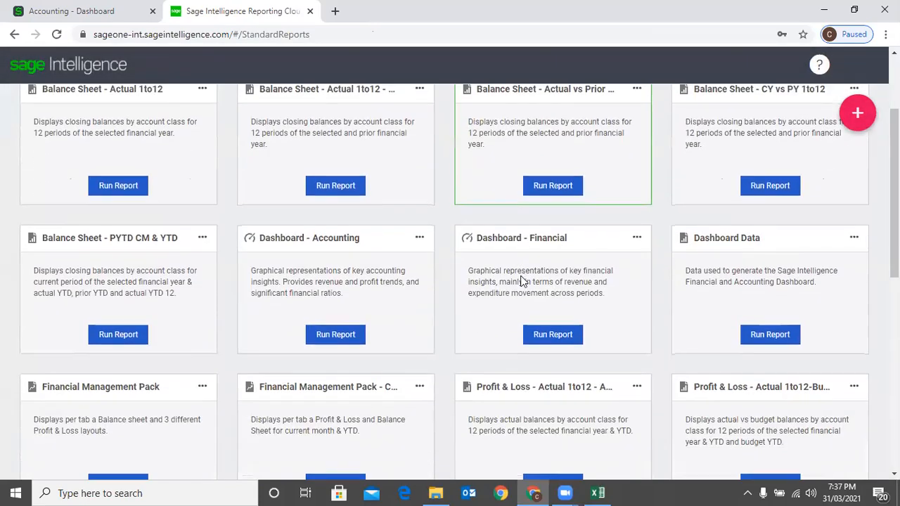
{"action": "scroll", "coordinate": [520, 281], "scroll_direction": "down", "scroll_amount": 7}
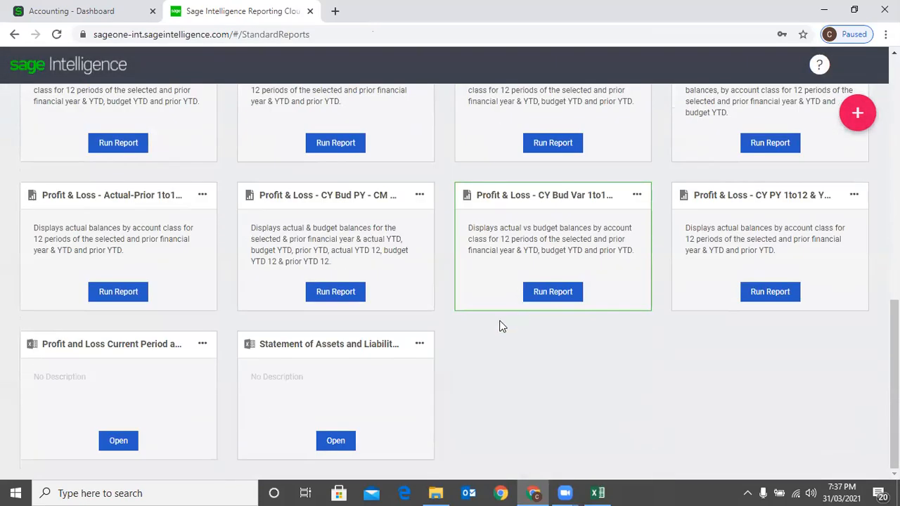
{"action": "scroll", "coordinate": [231, 251], "scroll_direction": "up", "scroll_amount": 9}
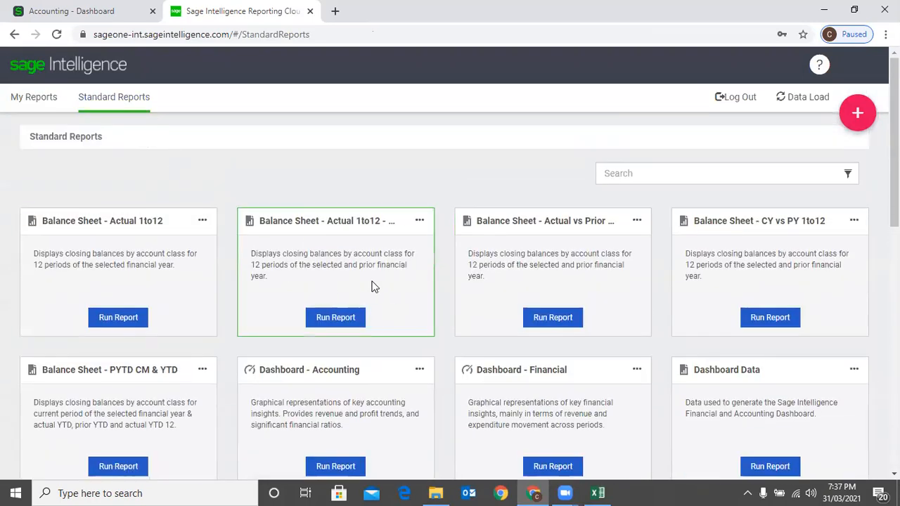
{"action": "scroll", "coordinate": [440, 316], "scroll_direction": "down", "scroll_amount": 5}
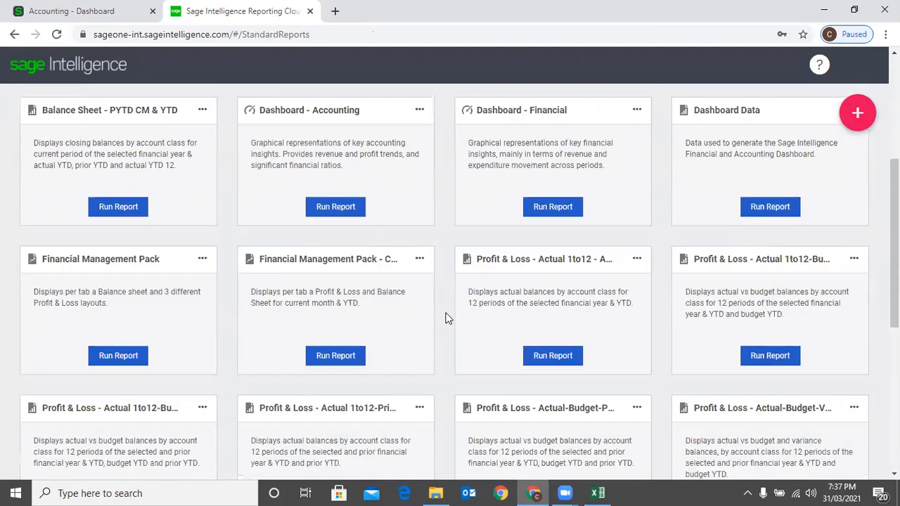
- Check the available actions for the Profit & Loss - Actual 1to12 report, look through the remaining standard reports, and close Sage Intelligence
{"action": "left_click", "coordinate": [638, 189]}
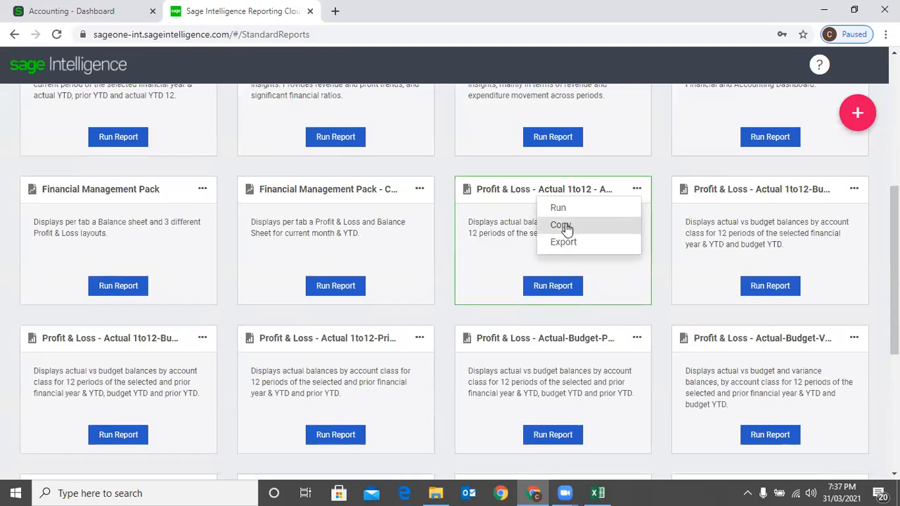
{"action": "scroll", "coordinate": [566, 226], "scroll_direction": "down", "scroll_amount": 4}
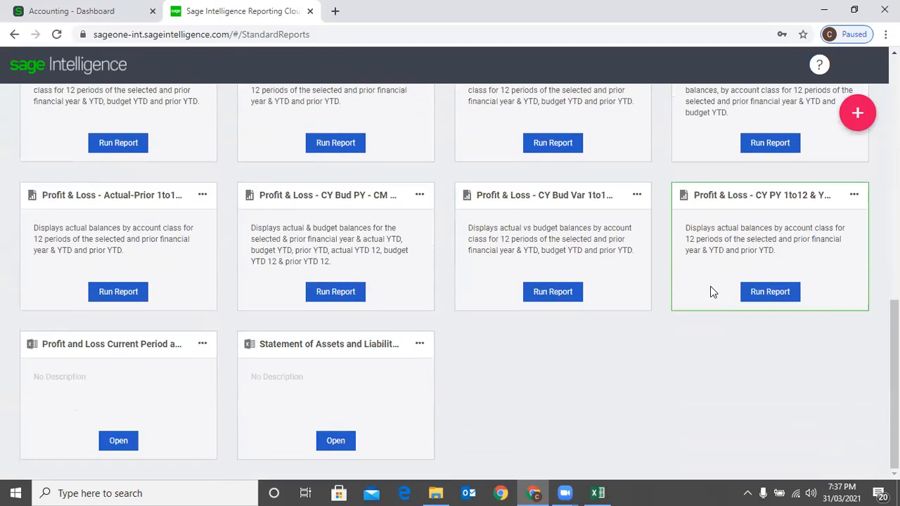
{"action": "scroll", "coordinate": [673, 235], "scroll_direction": "up", "scroll_amount": 10}
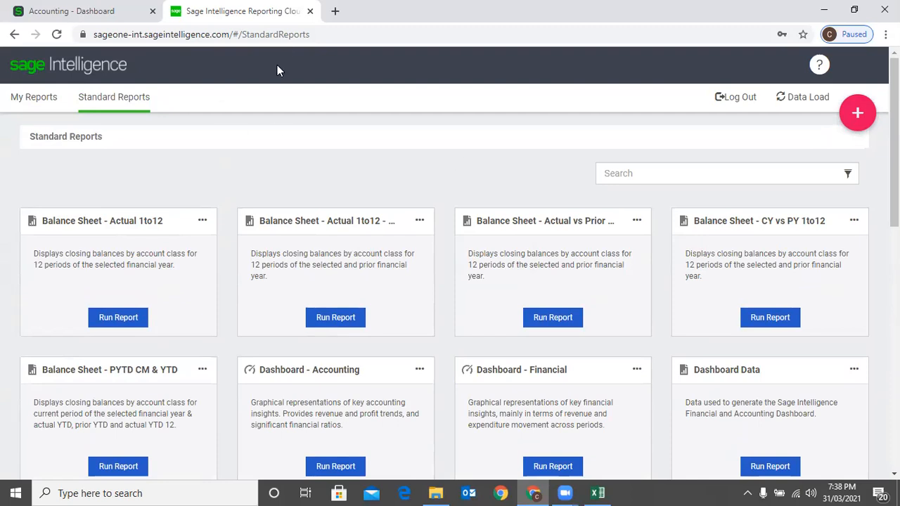
{"action": "left_click", "coordinate": [310, 12]}
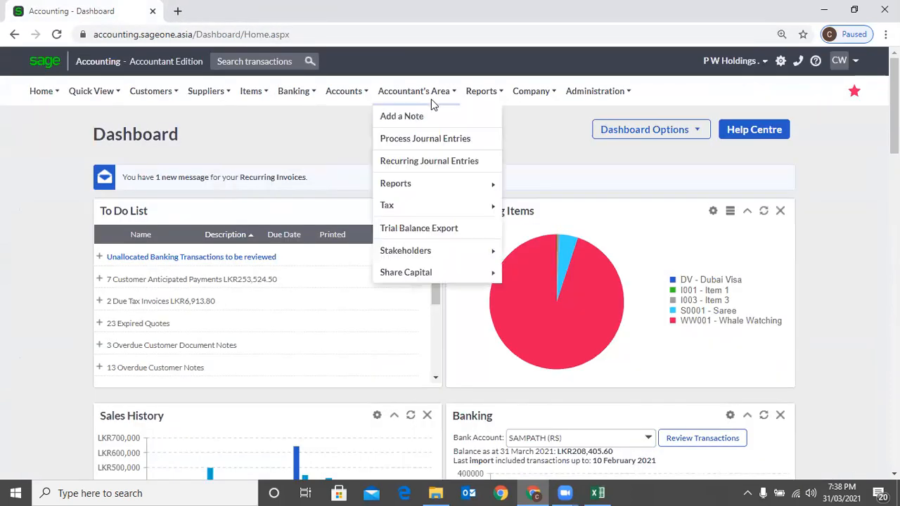
- Reopen Accounting Intelligence Reporting, select Malaysia as the sign-in country, and close the page without signing in
{"action": "mouse_move", "coordinate": [483, 93]}
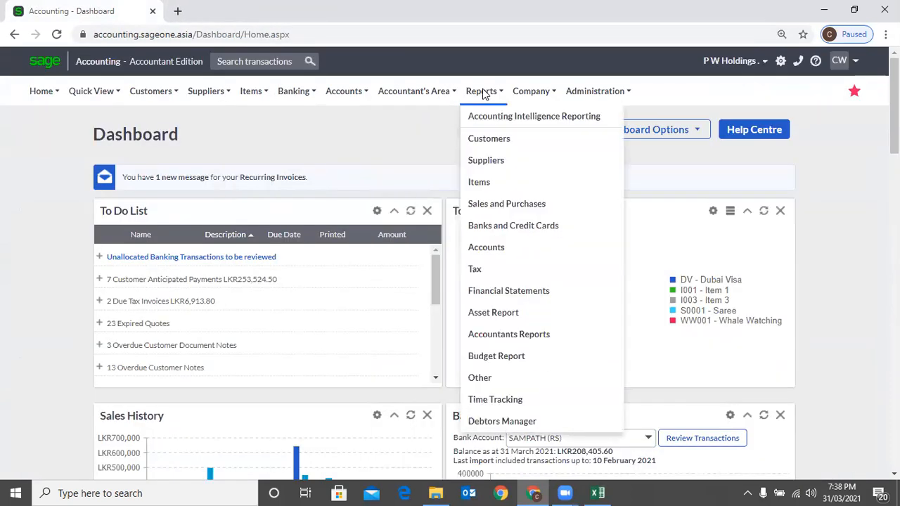
{"action": "left_click", "coordinate": [534, 118]}
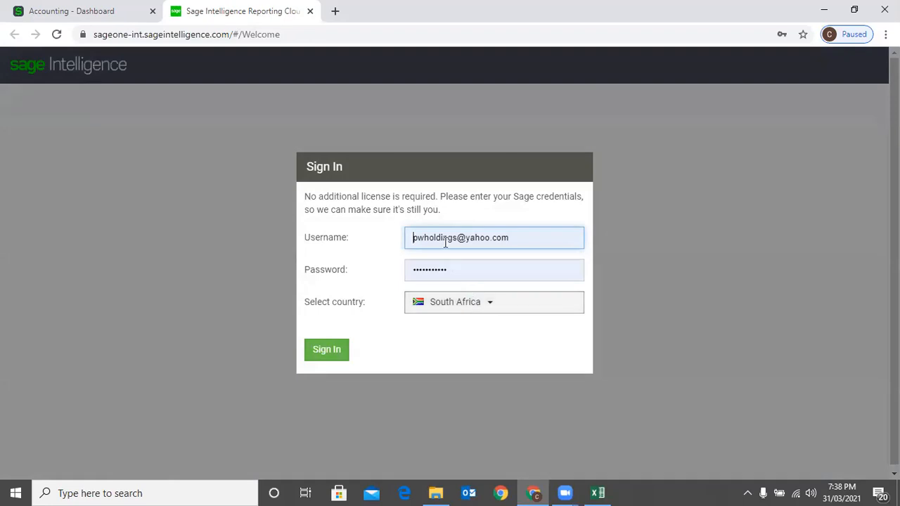
{"action": "left_click", "coordinate": [500, 306]}
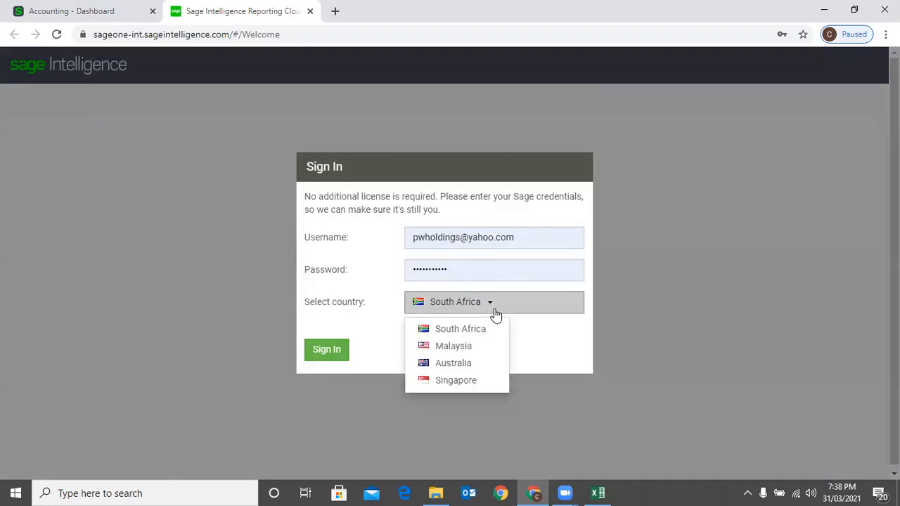
{"action": "left_click", "coordinate": [481, 347]}
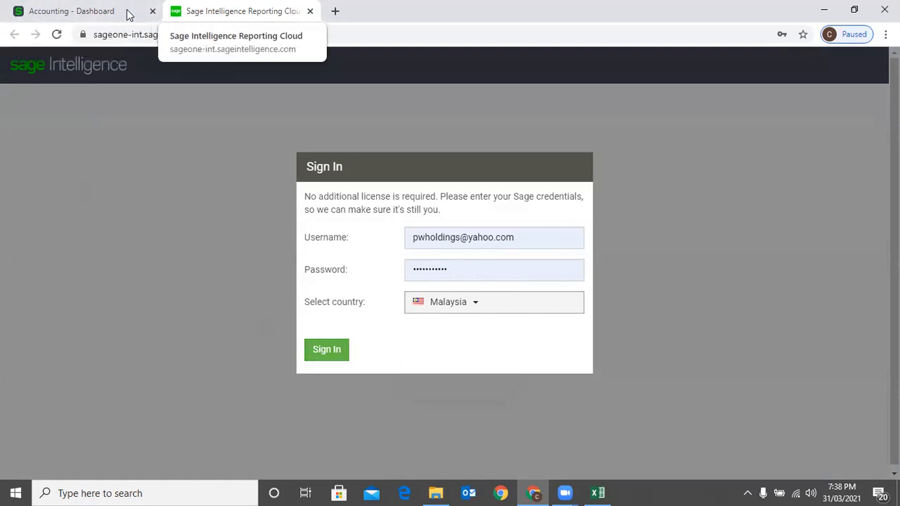
{"action": "left_click", "coordinate": [310, 11]}
- Open the company settings, review the company's email and mobile fields in the company details, and return to the main dashboard
{"action": "mouse_move", "coordinate": [465, 106]}
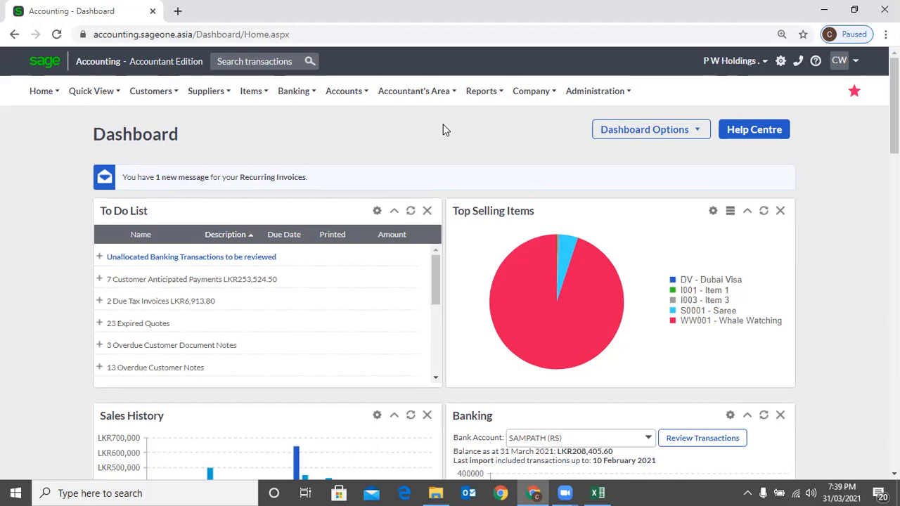
{"action": "left_click", "coordinate": [531, 91]}
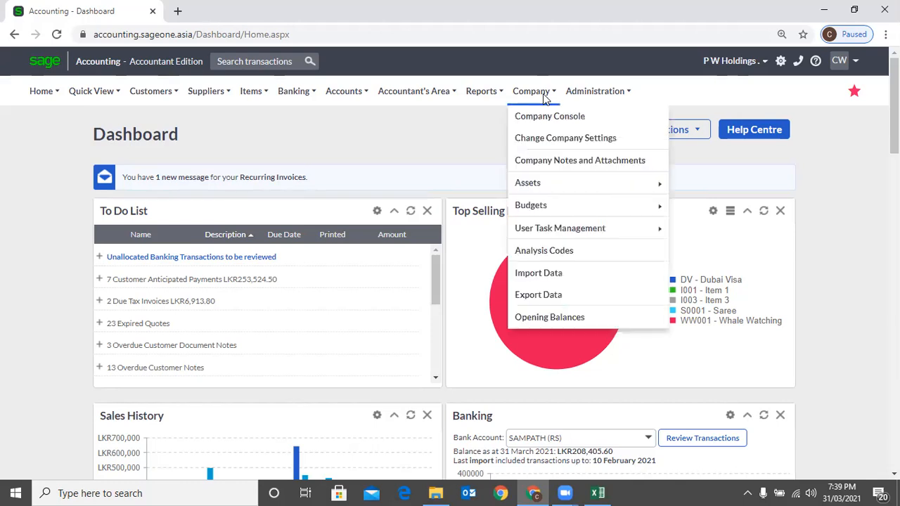
{"action": "left_click", "coordinate": [543, 141]}
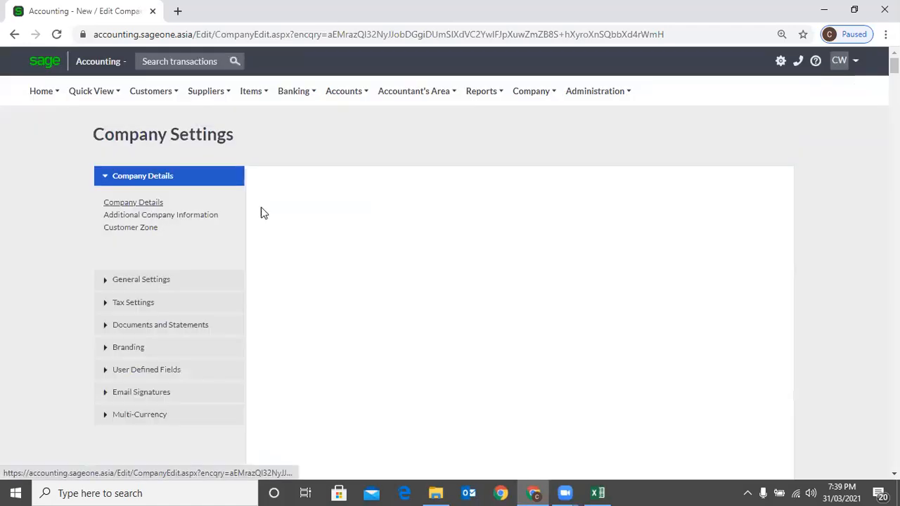
{"action": "left_click", "coordinate": [648, 202]}
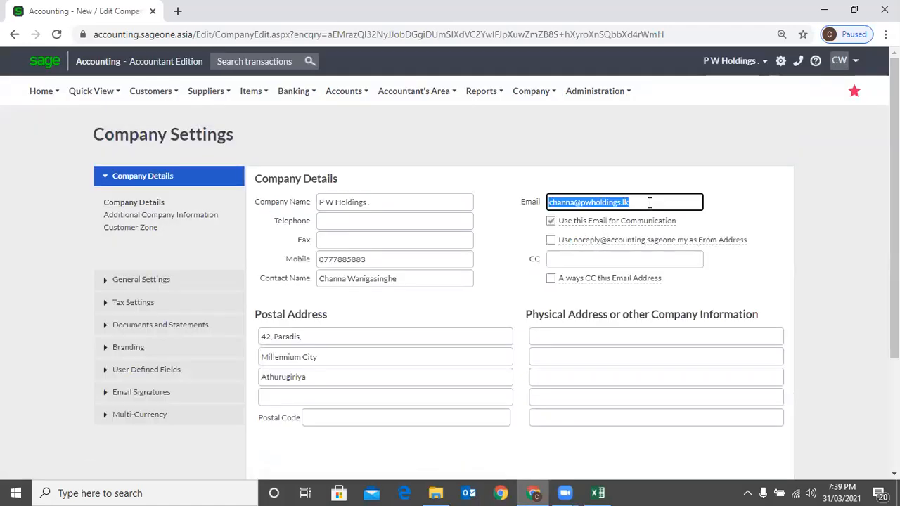
{"action": "left_click", "coordinate": [391, 260]}
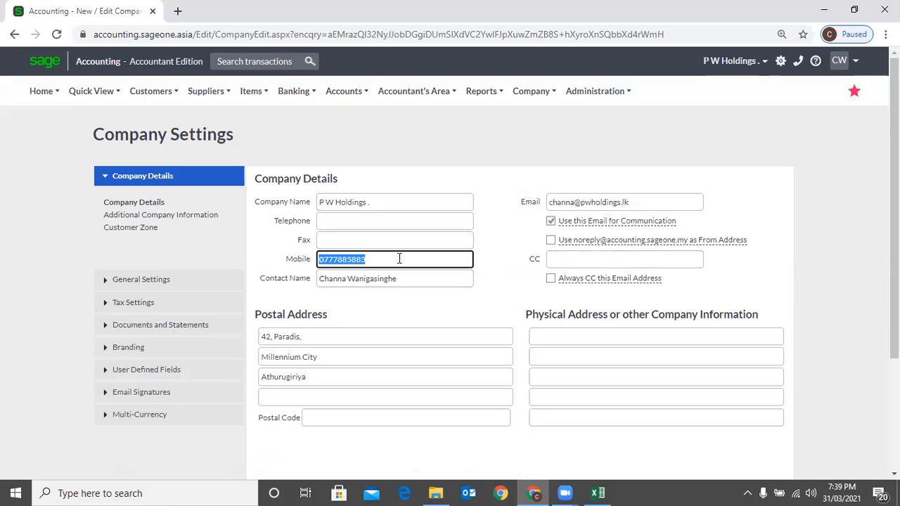
{"action": "left_click", "coordinate": [440, 157]}
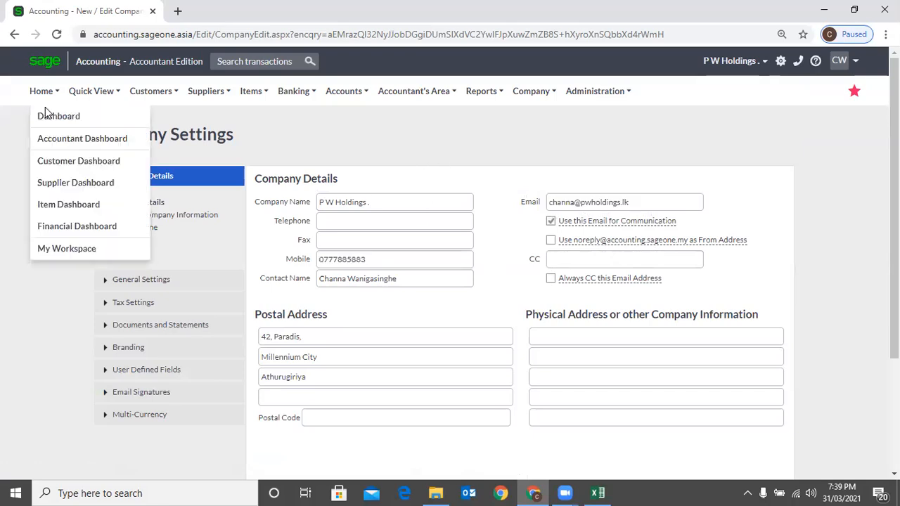
{"action": "left_click", "coordinate": [47, 115]}
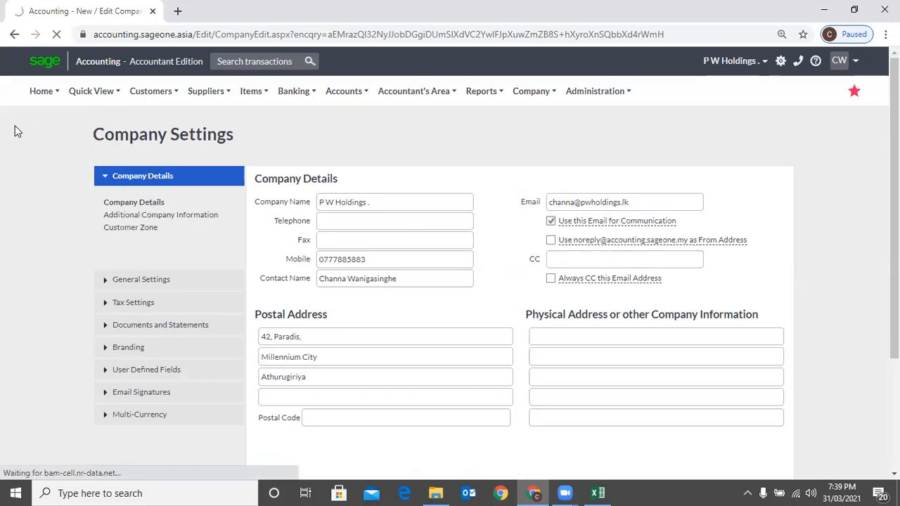